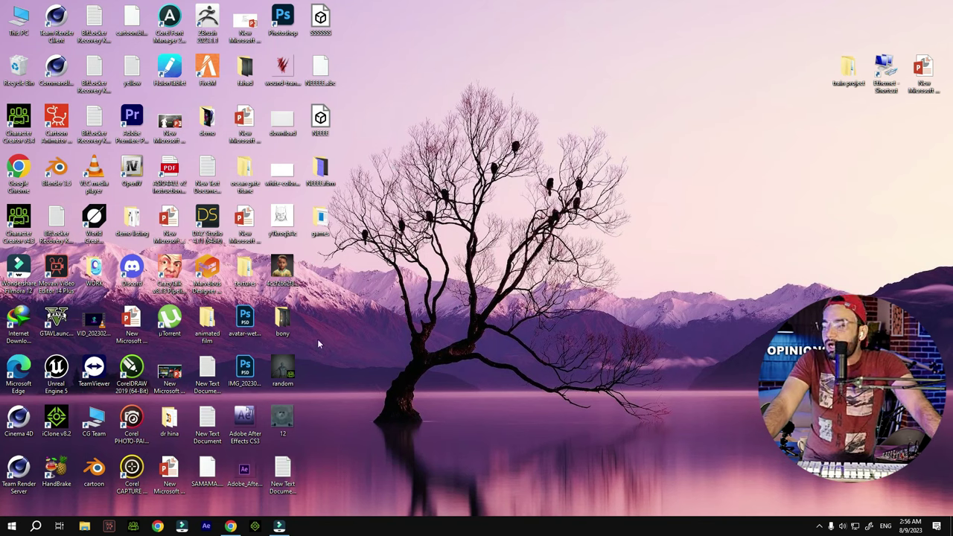
Switch to Chrome, search the web for BLENDER.ROG and open the blender.org home page
{"action": "left_click", "coordinate": [231, 525]}
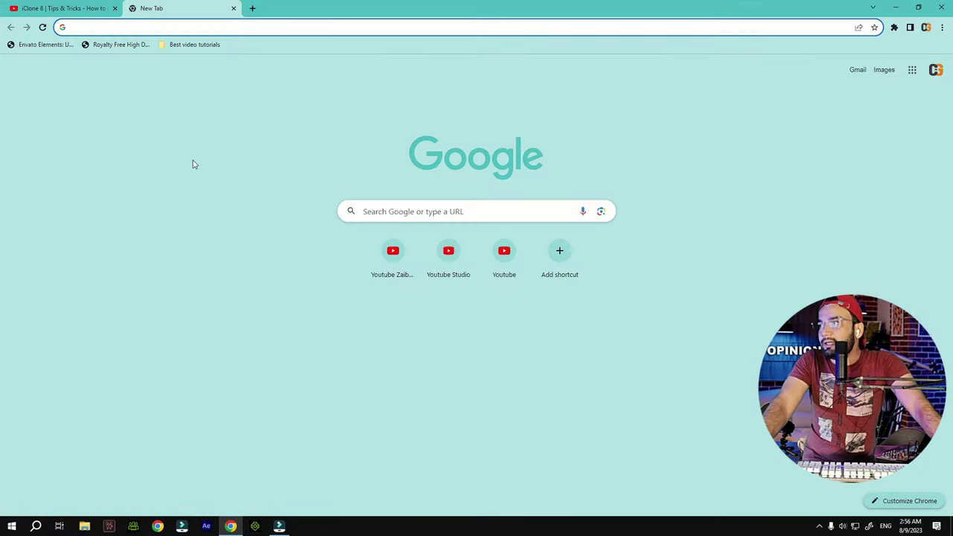
{"action": "left_click", "coordinate": [265, 28]}
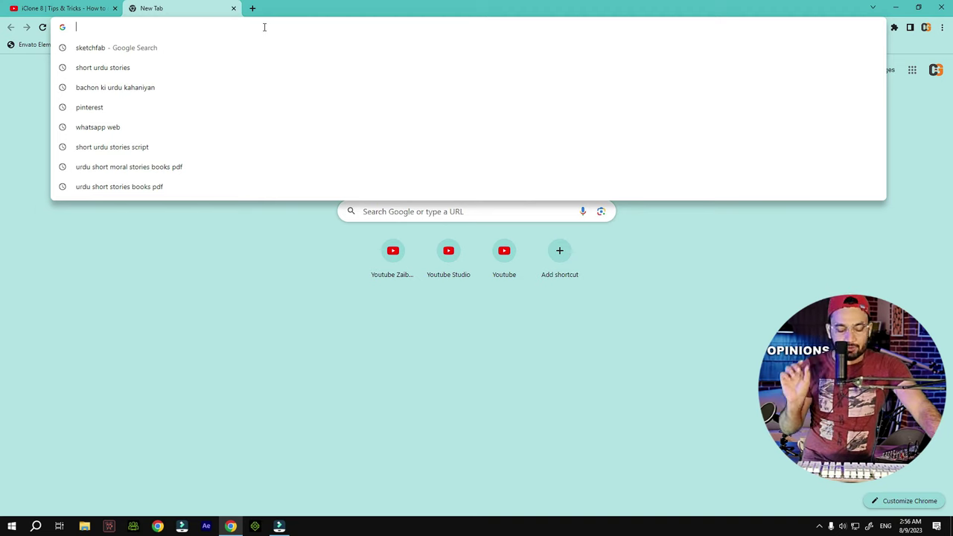
{"action": "type", "text": "BL"}
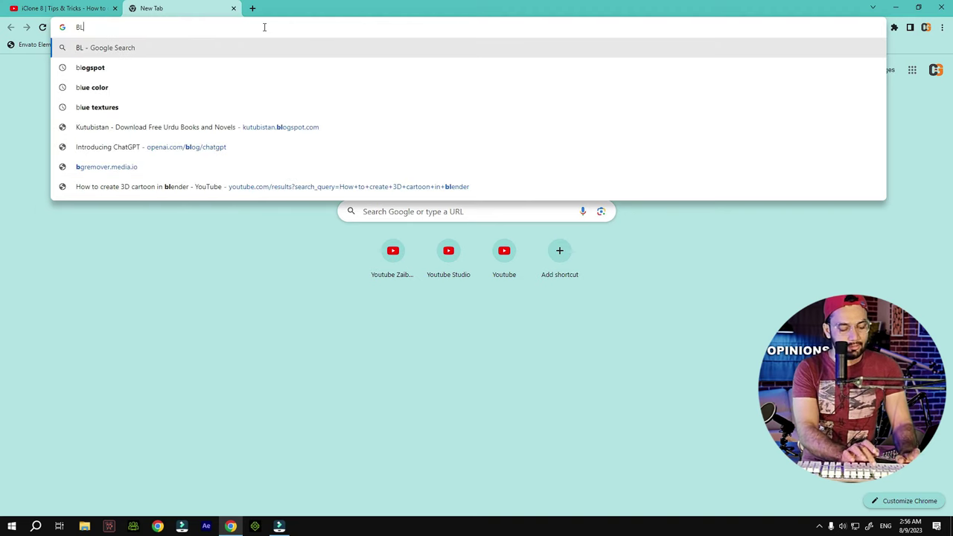
{"action": "type", "text": "ENDER."}
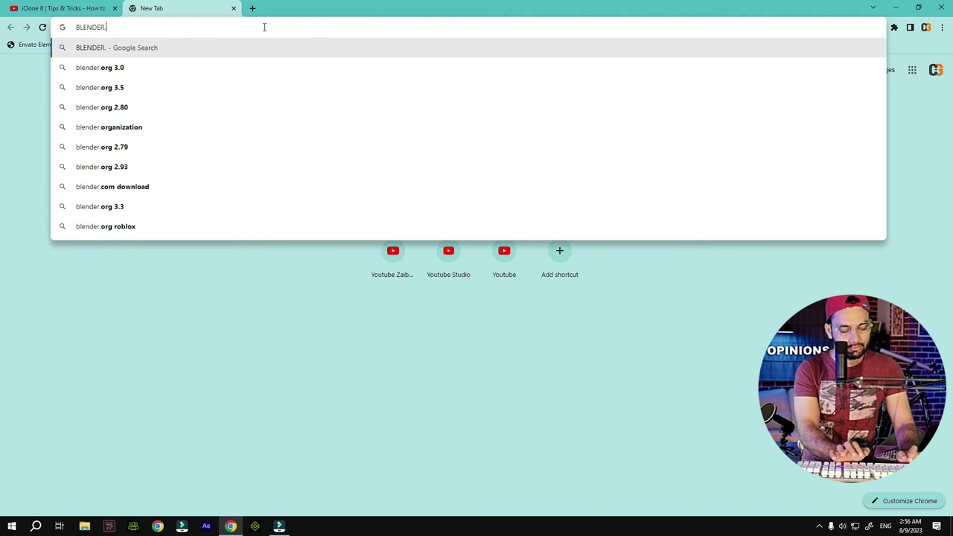
{"action": "type", "text": "ROG"}
{"action": "key", "text": "Return"}
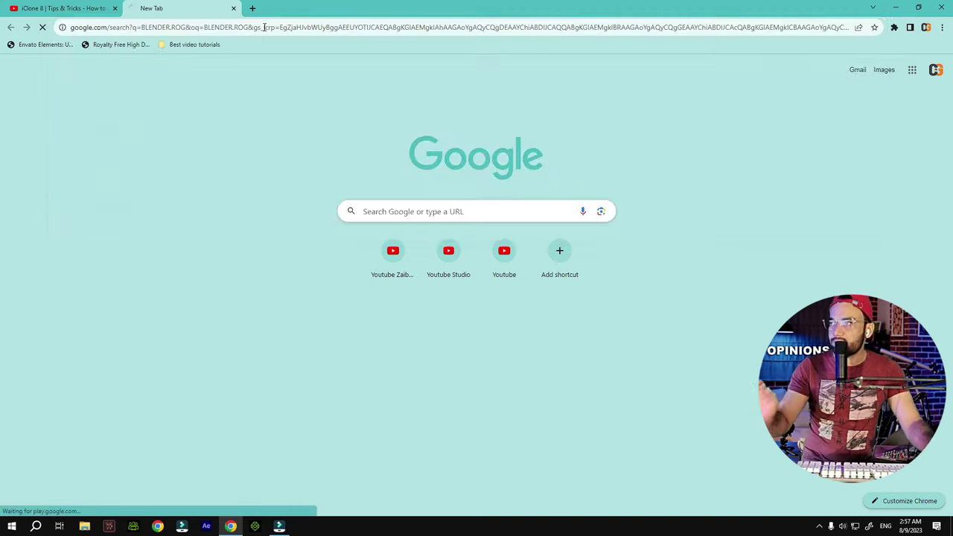
{"action": "left_click", "coordinate": [187, 215]}
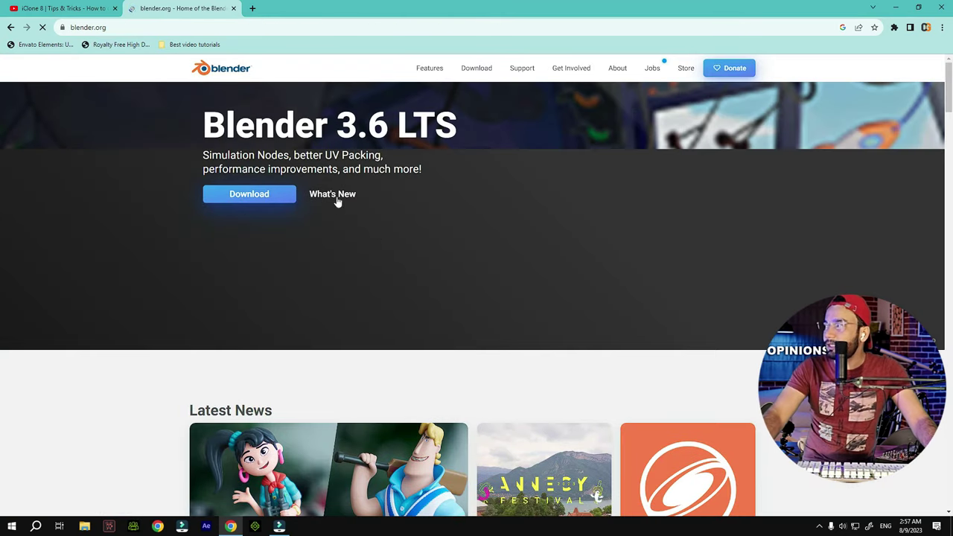
Download the Blender 3.6.1 LTS Windows installer from the Blender site
{"action": "scroll", "coordinate": [466, 223], "scroll_direction": "down", "scroll_amount": 2}
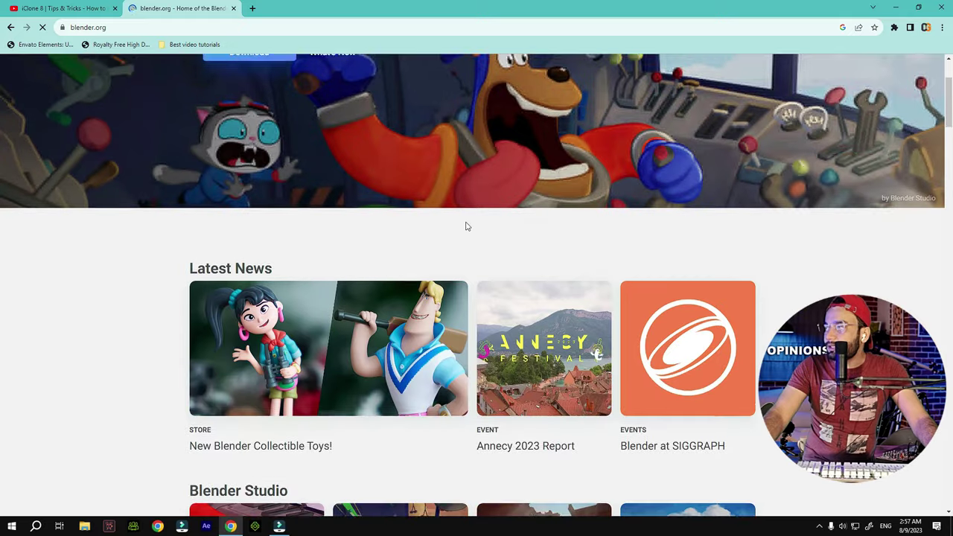
{"action": "scroll", "coordinate": [466, 223], "scroll_direction": "up", "scroll_amount": 2}
{"action": "left_click", "coordinate": [233, 195]}
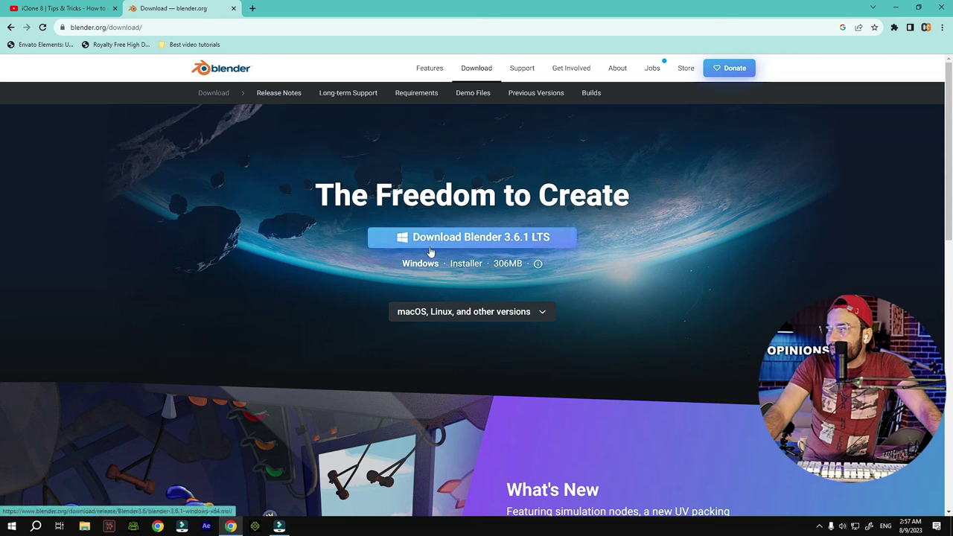
{"action": "left_click", "coordinate": [485, 239]}
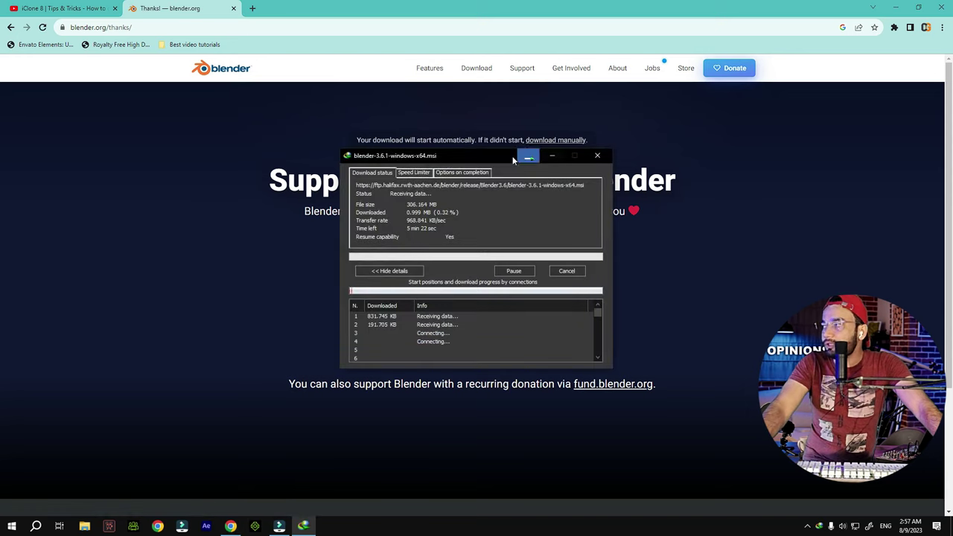
{"action": "left_click", "coordinate": [483, 153]}
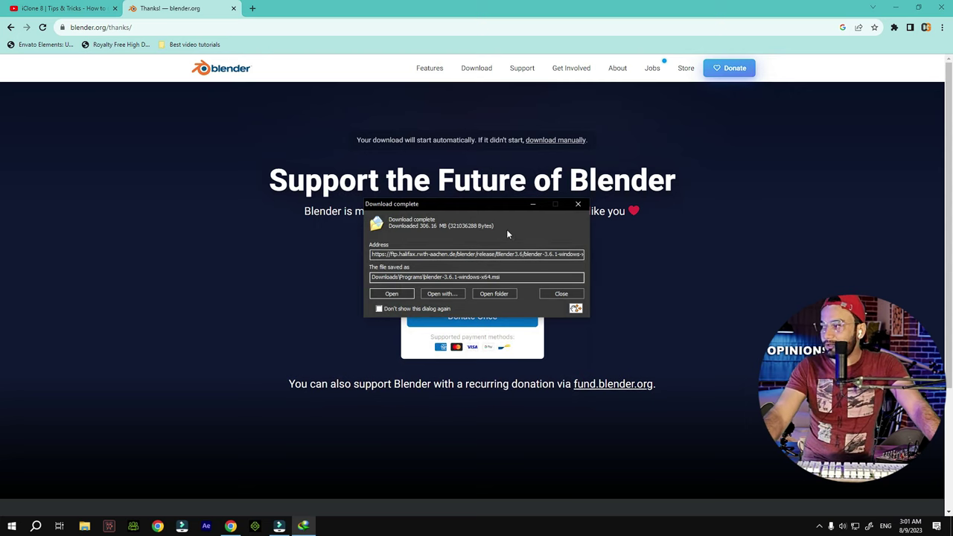
Install Blender from the downloaded blender-3.6.1-windows-x64 file, accepting the license terms and keeping the default features and location
{"action": "left_click", "coordinate": [492, 293]}
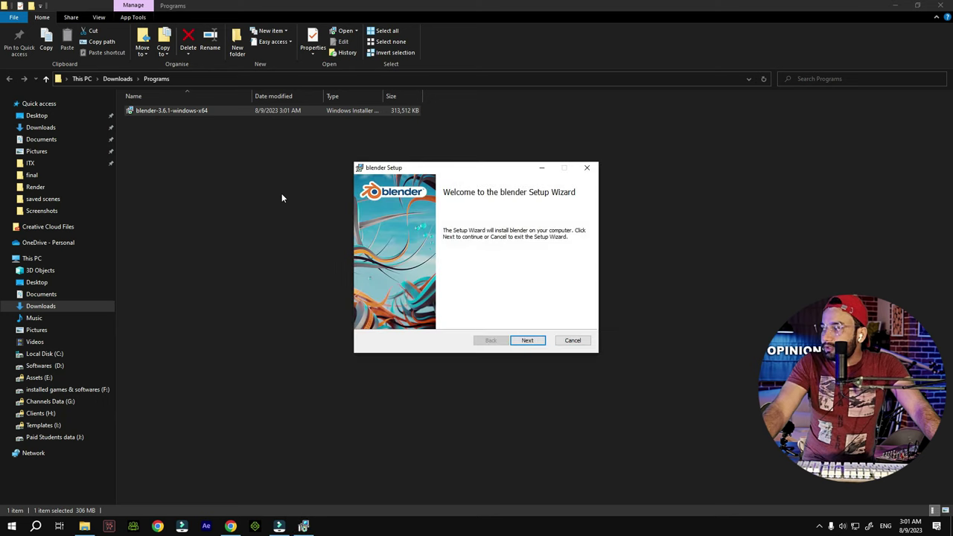
{"action": "left_click", "coordinate": [529, 342]}
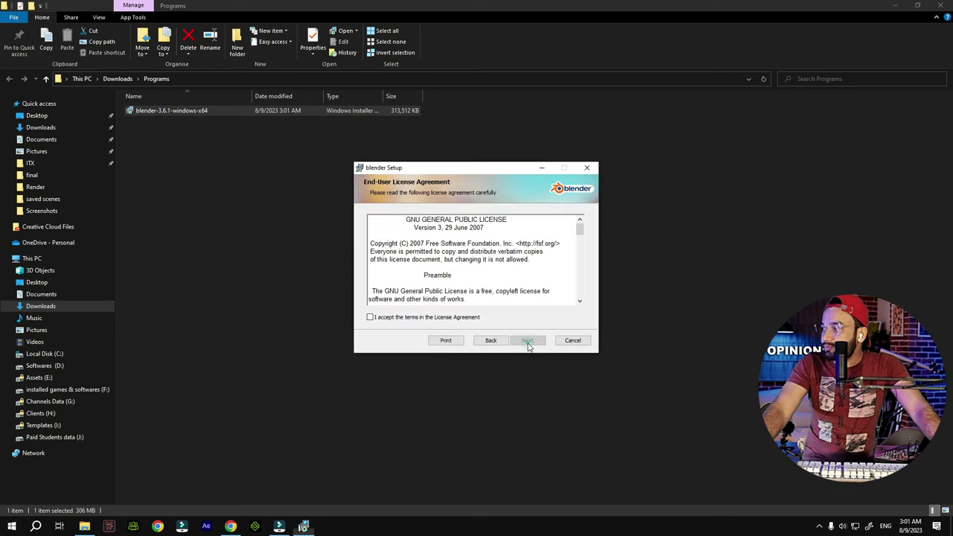
{"action": "left_click", "coordinate": [370, 317]}
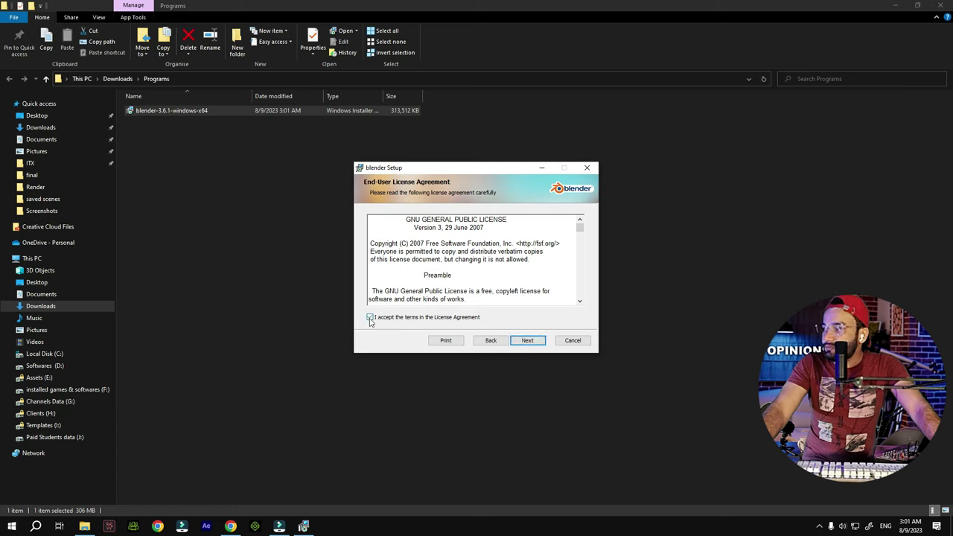
{"action": "left_click", "coordinate": [530, 340]}
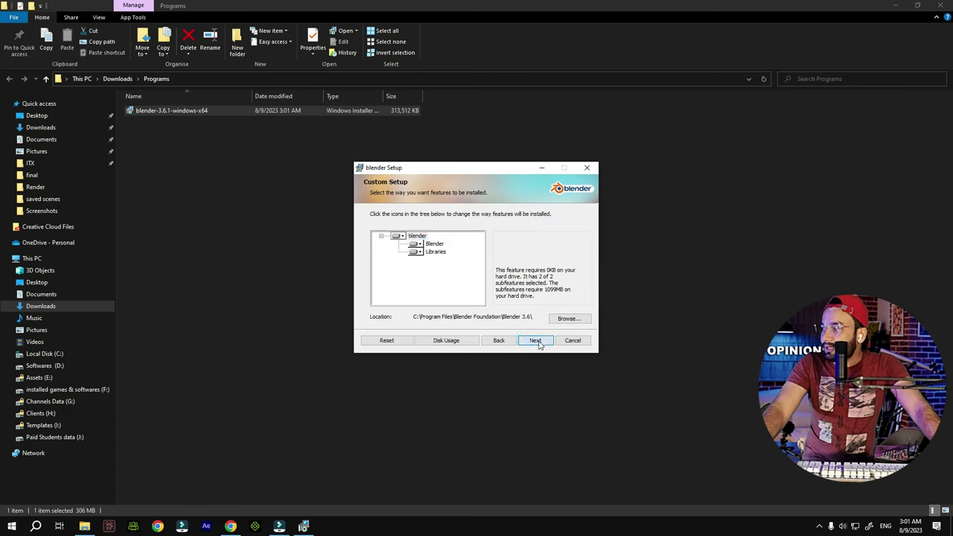
{"action": "left_click", "coordinate": [538, 340]}
{"action": "left_click", "coordinate": [521, 341]}
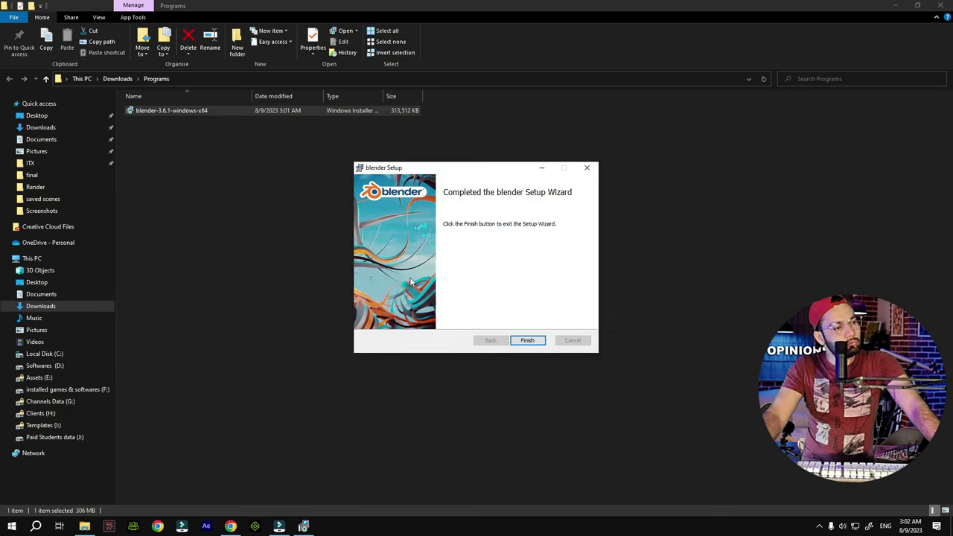
{"action": "left_click", "coordinate": [526, 341]}
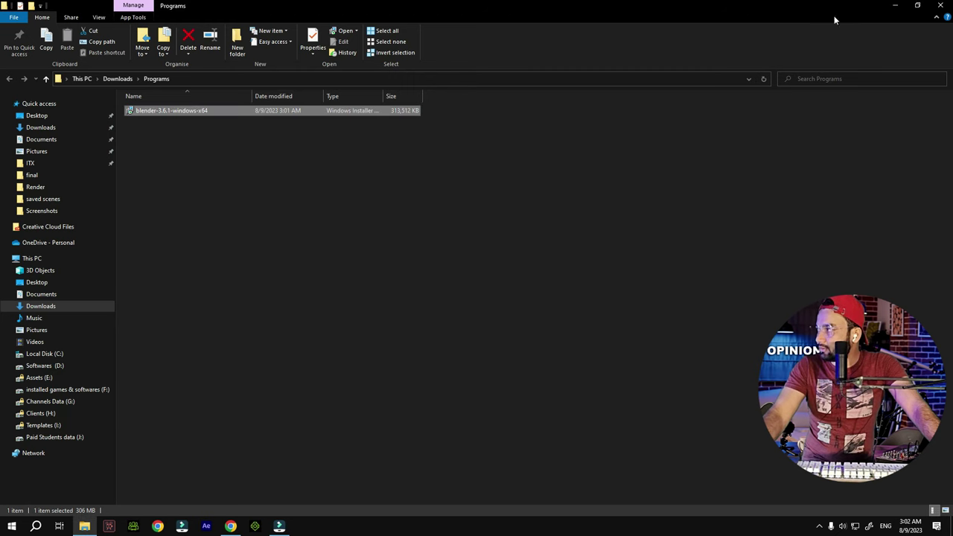
Launch Blender 3.5 from the desktop with a new General file and delete the default camera, cube and light
{"action": "left_click", "coordinate": [897, 6]}
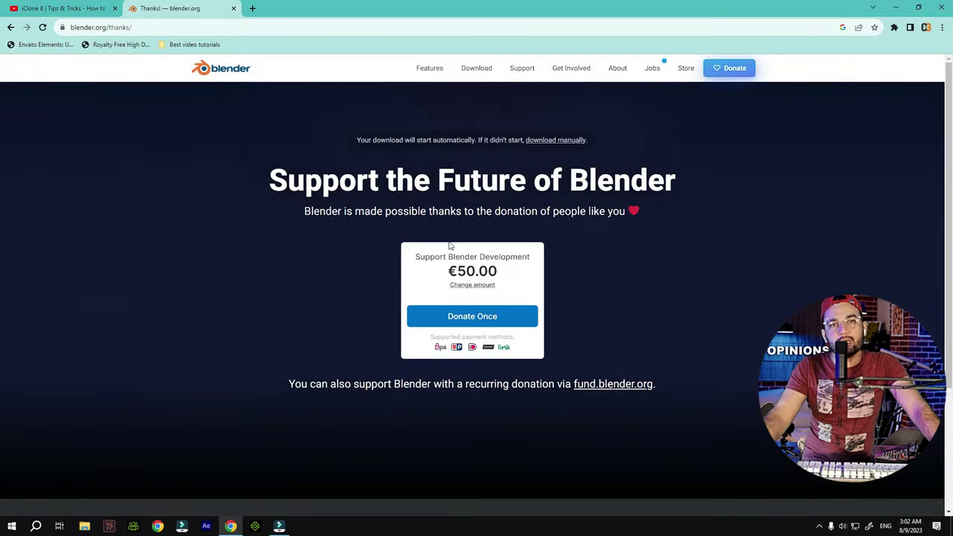
{"action": "left_click", "coordinate": [894, 7]}
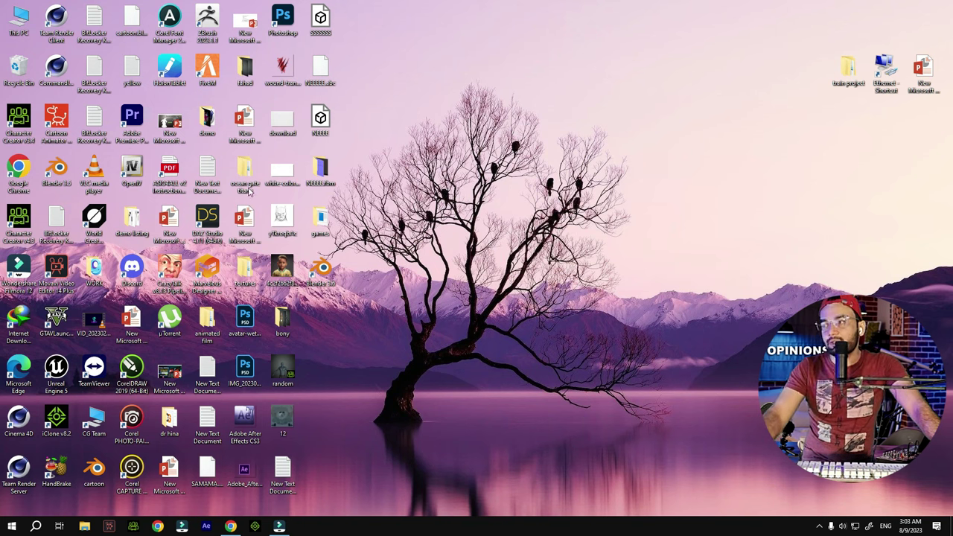
{"action": "double_click", "coordinate": [63, 183]}
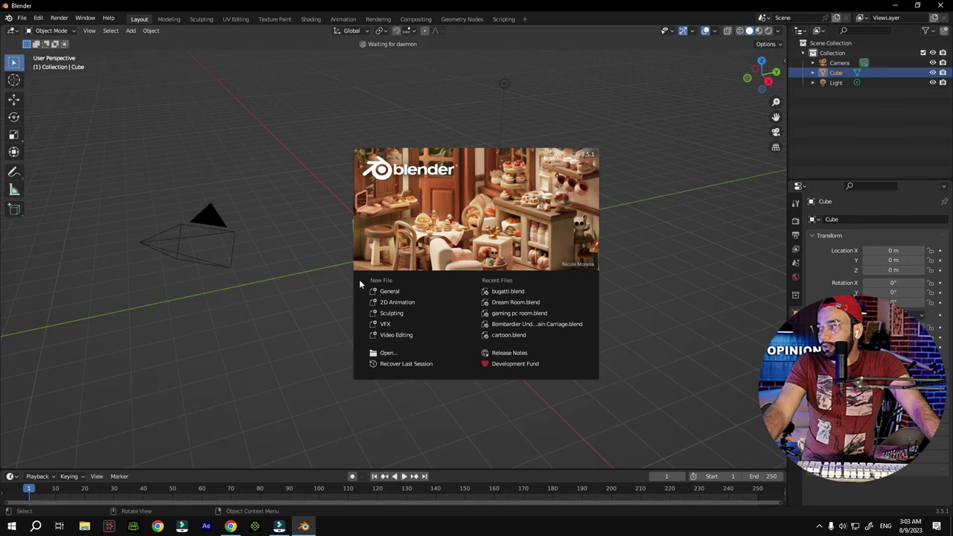
{"action": "left_click", "coordinate": [397, 292]}
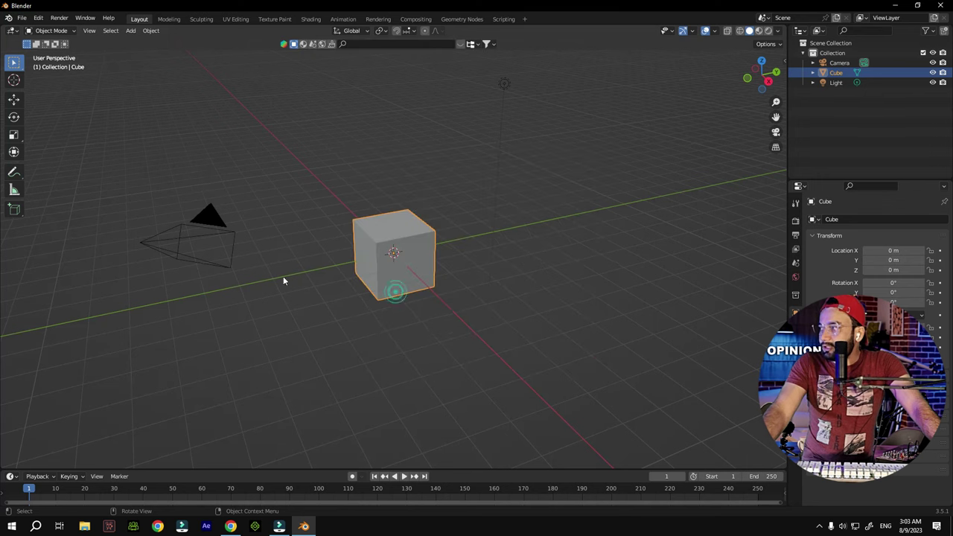
{"action": "left_click_drag", "start_coordinate": [583, 65], "coordinate": [149, 302]}
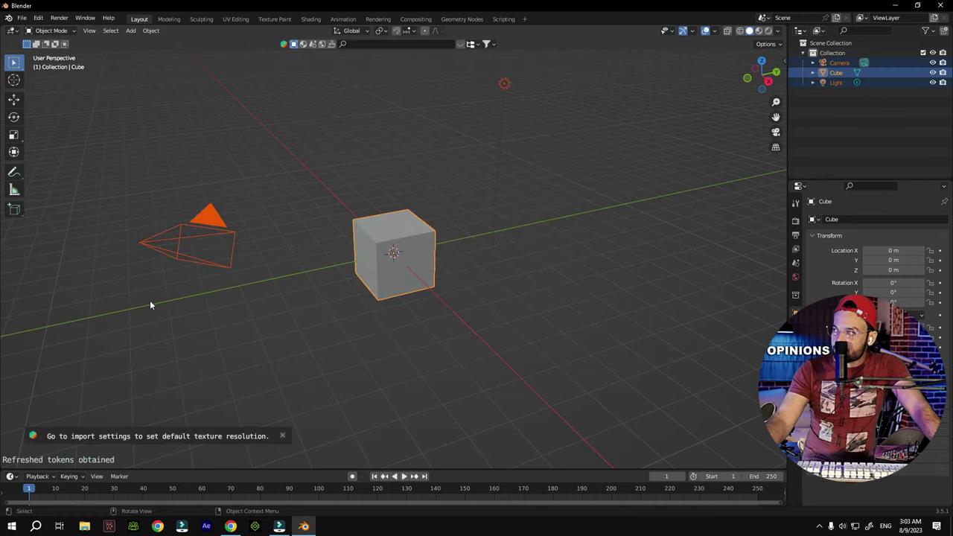
{"action": "key", "text": "Delete"}
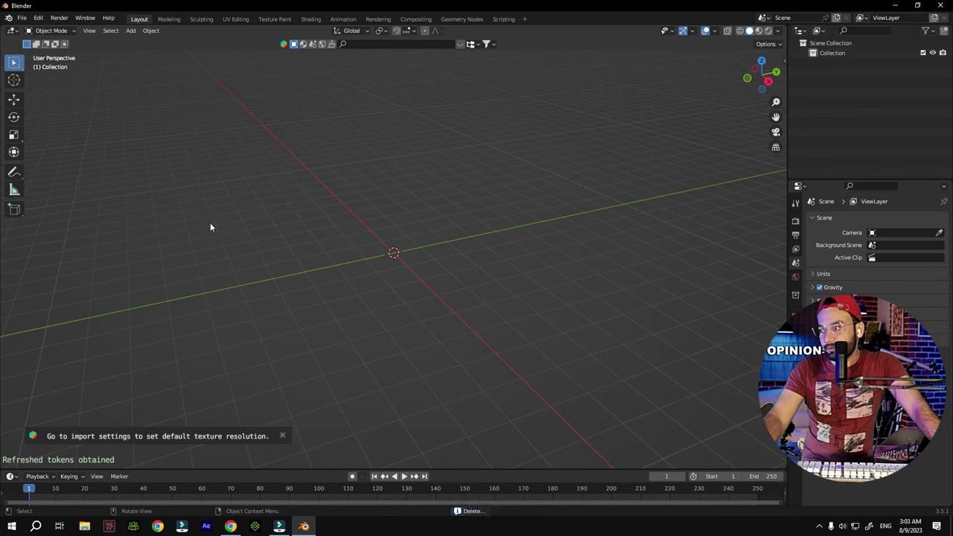
Switch to Chrome, search for BLENDER KIT in a new tab and open the BlenderKit website
{"action": "left_click", "coordinate": [229, 527]}
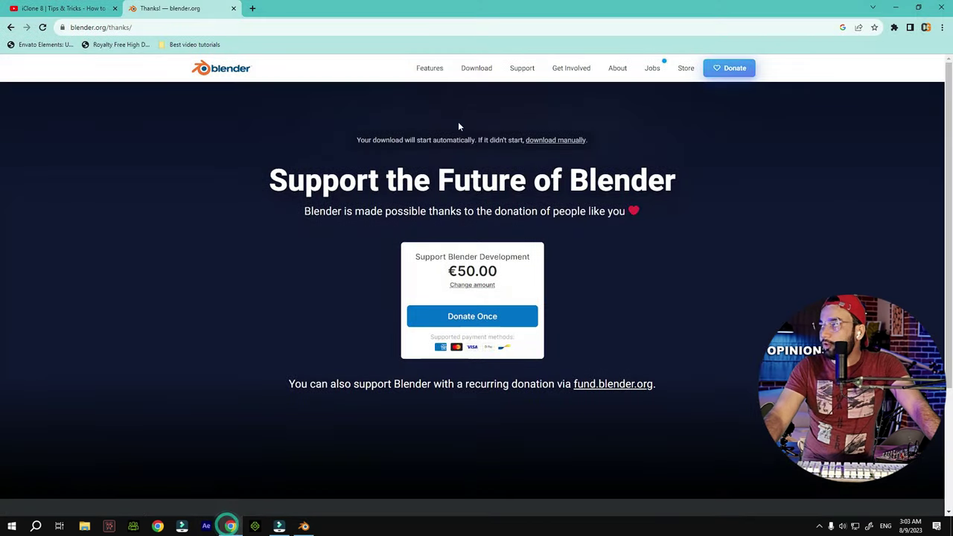
{"action": "left_click", "coordinate": [249, 8]}
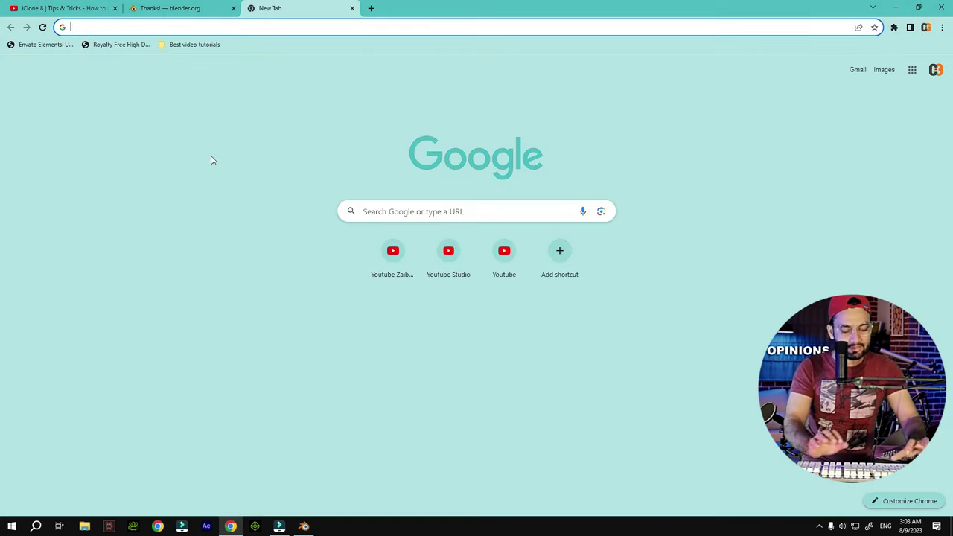
{"action": "type", "text": "BLENDER KID"}
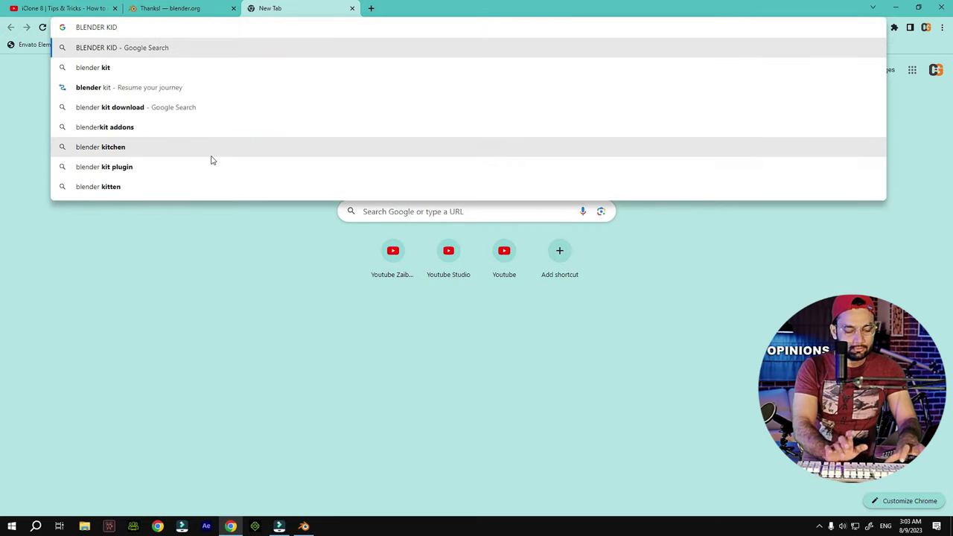
{"action": "key", "text": "BackSpace"}
{"action": "type", "text": "T"}
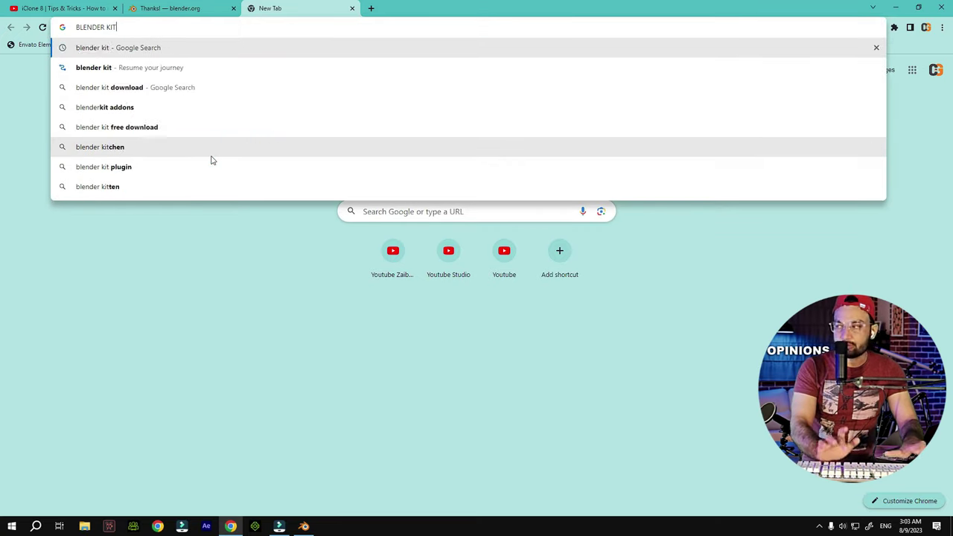
{"action": "key", "text": "Return"}
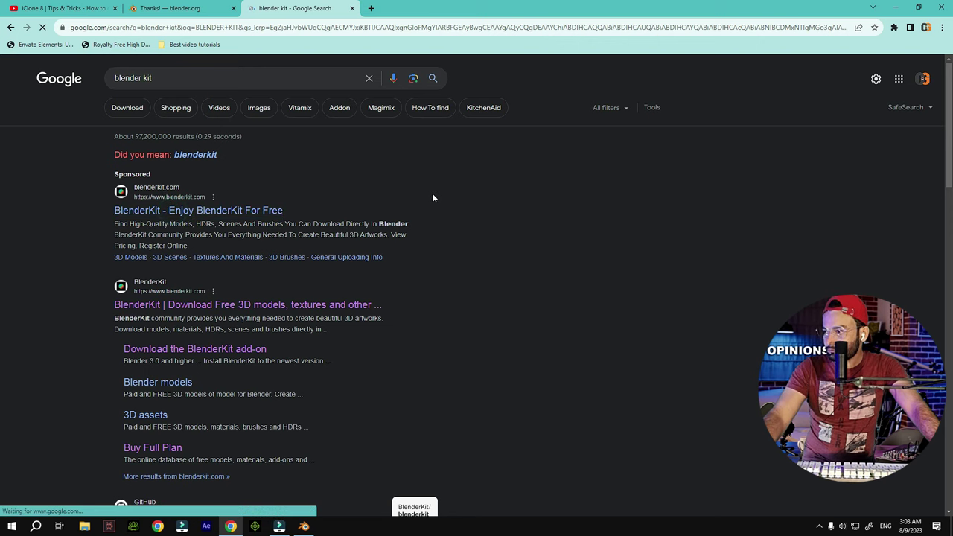
{"action": "left_click", "coordinate": [272, 211]}
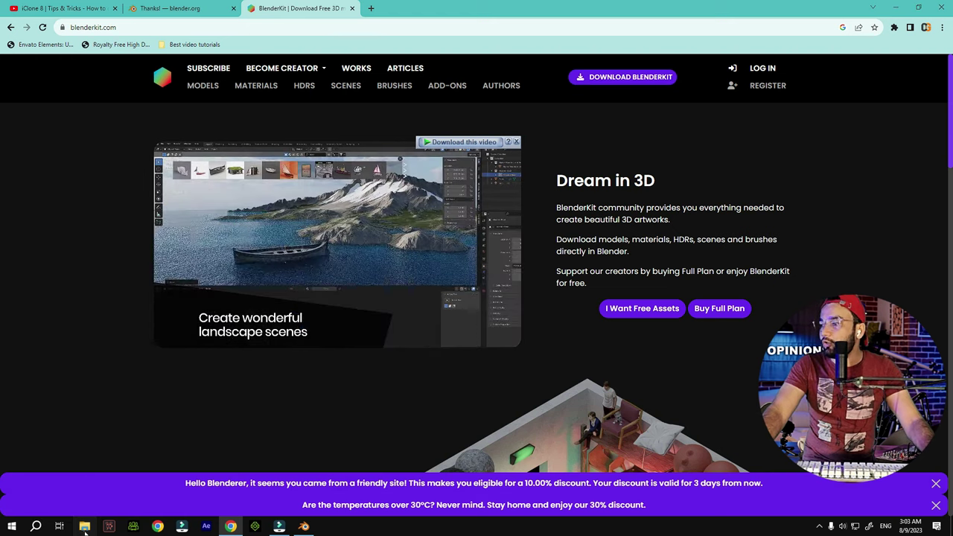
Switch to Blender, open the Add-ons preferences and view the file browser for installing an add-on, leaving it without installing anything
{"action": "key", "text": "alt+Tab"}
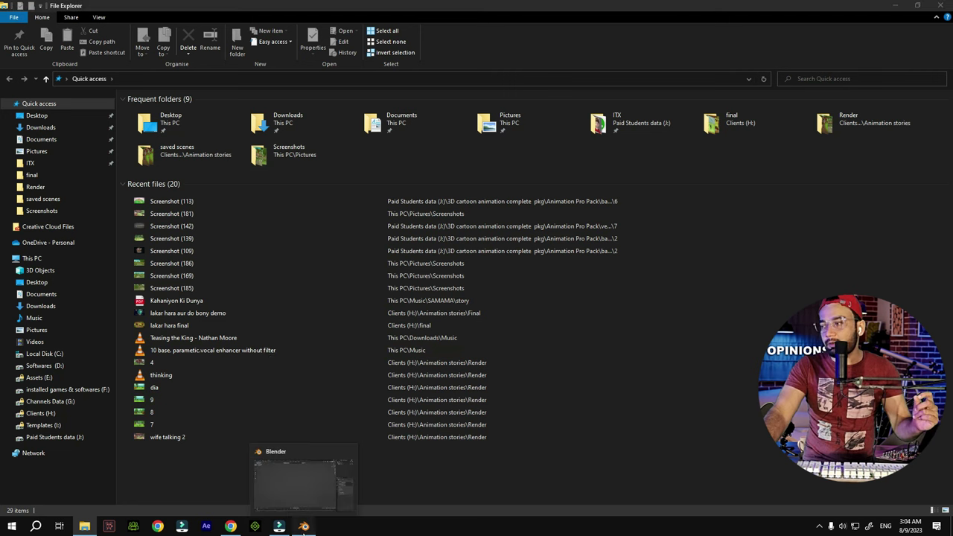
{"action": "left_click", "coordinate": [304, 527]}
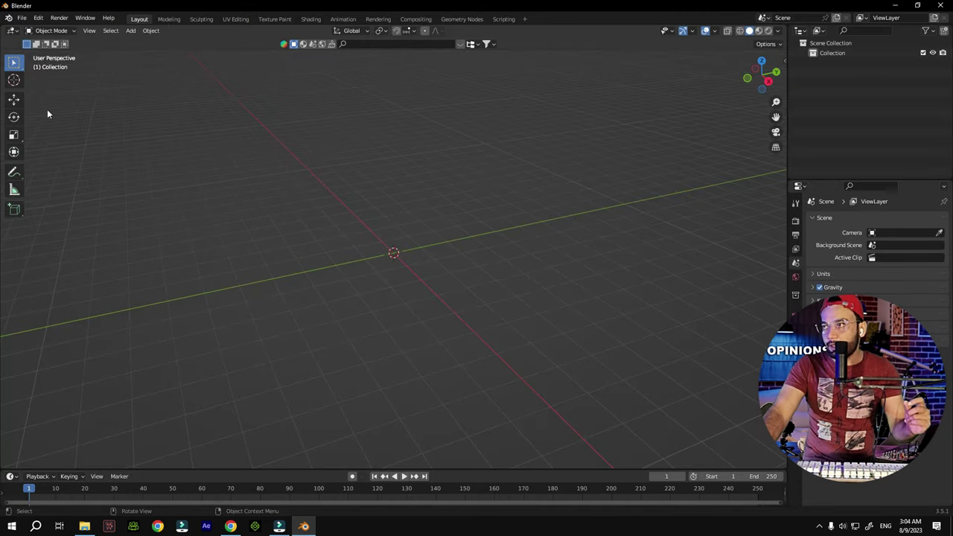
{"action": "left_click", "coordinate": [38, 18]}
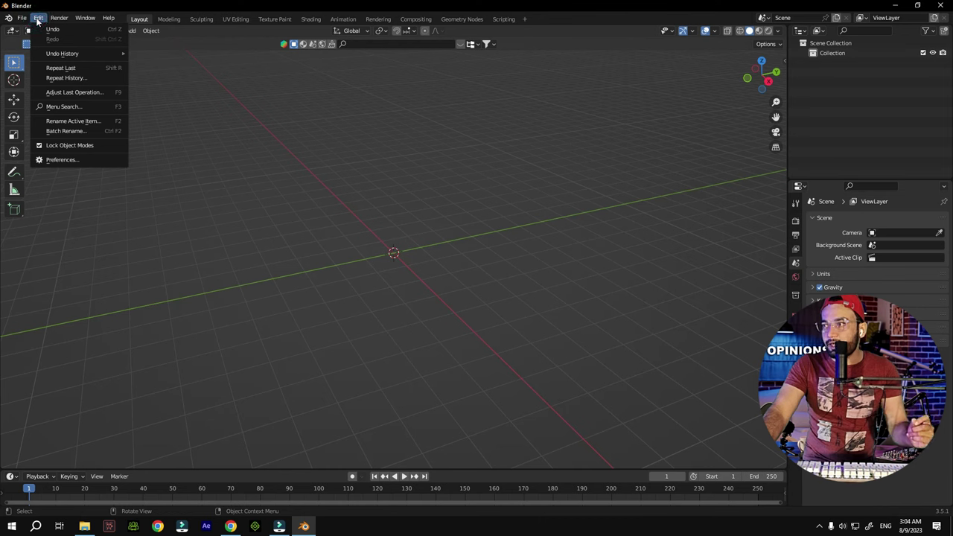
{"action": "left_click", "coordinate": [64, 161]}
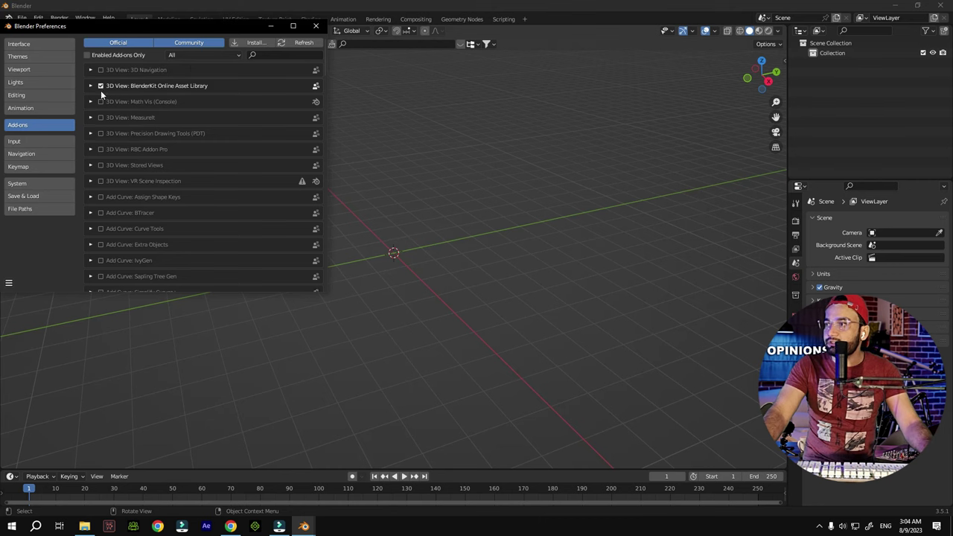
{"action": "left_click", "coordinate": [30, 127]}
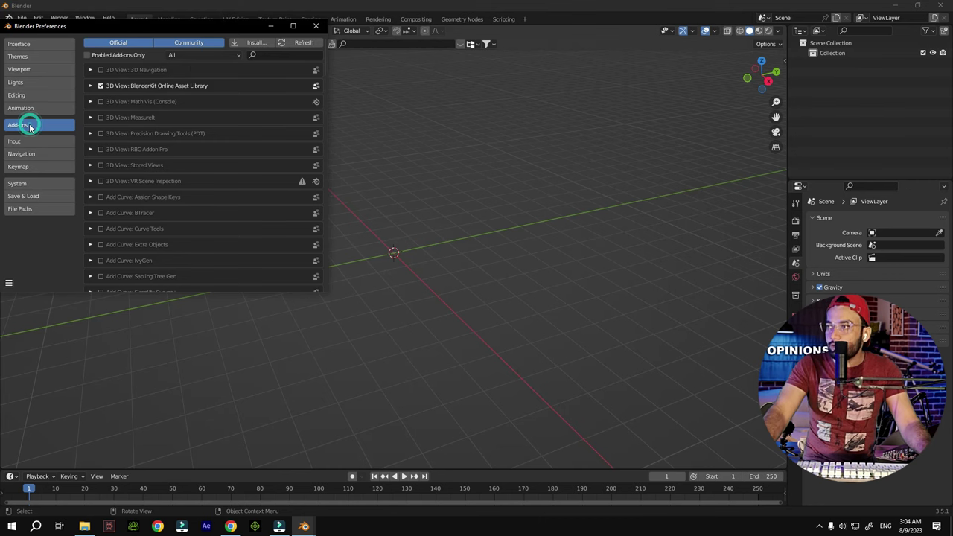
{"action": "left_click", "coordinate": [254, 44]}
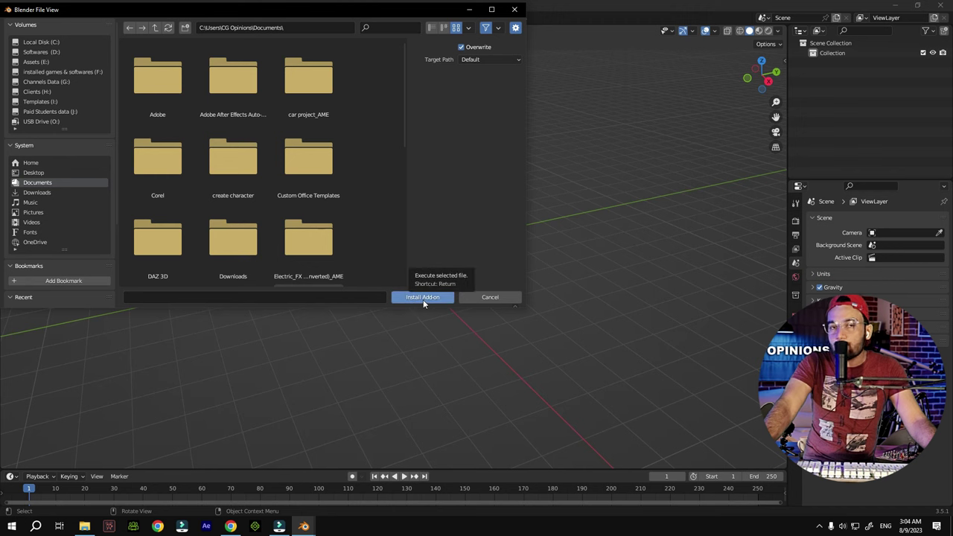
{"action": "left_click", "coordinate": [480, 296]}
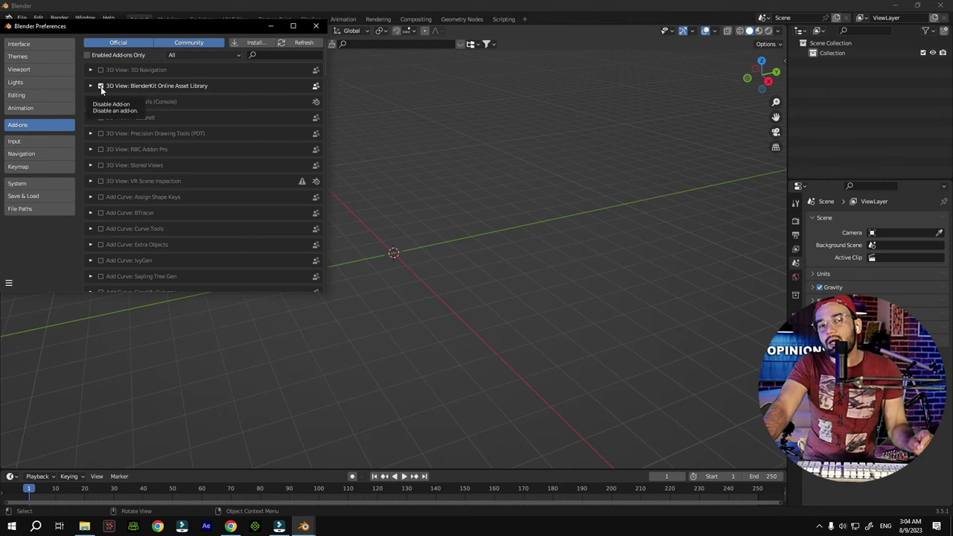
Close the preferences and search the BlenderKit model library for STREET
{"action": "left_click", "coordinate": [316, 25]}
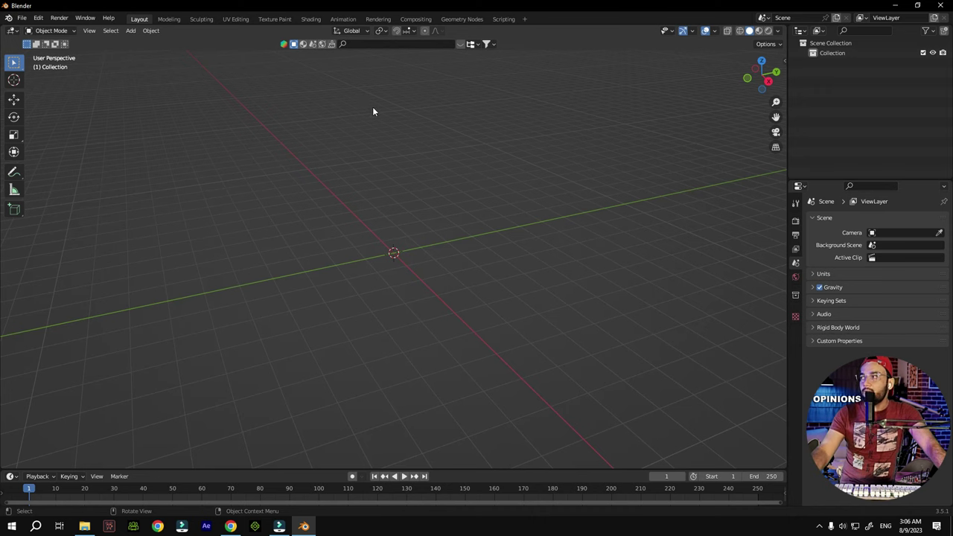
{"action": "left_click", "coordinate": [384, 43]}
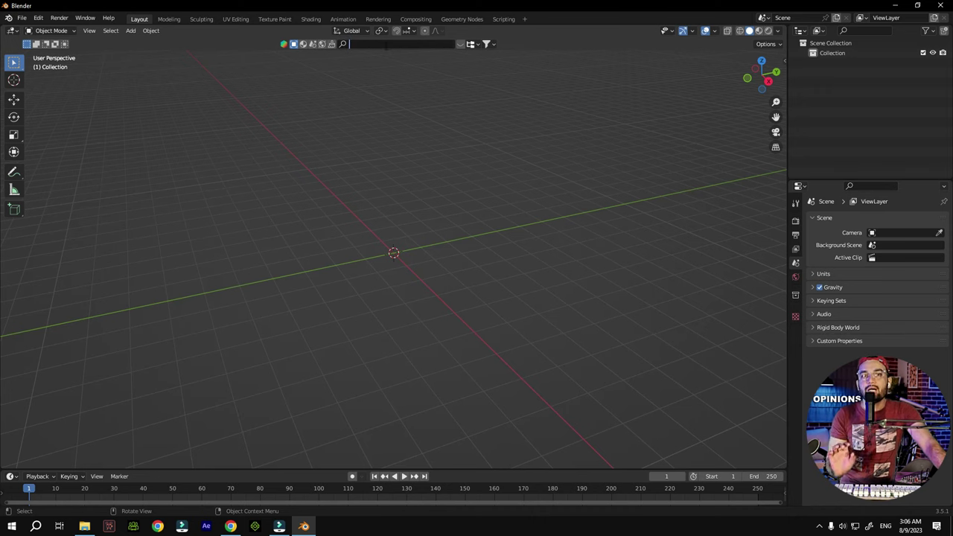
{"action": "type", "text": "STREET"}
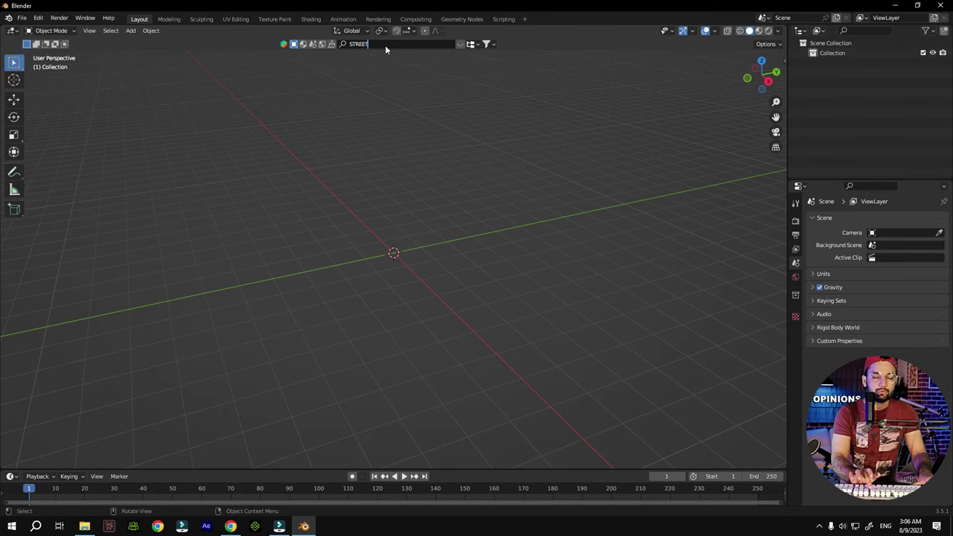
{"action": "key", "text": "Return"}
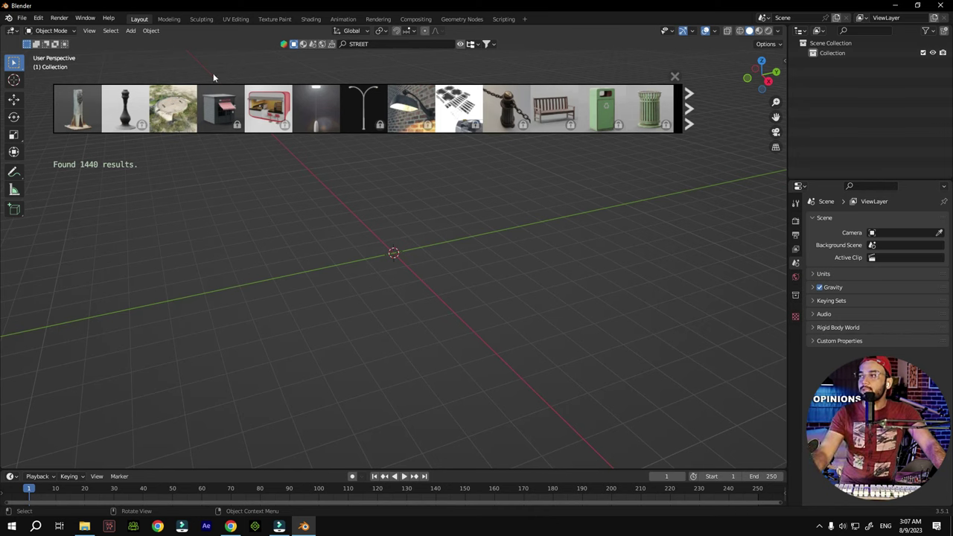
Browse through the pages of STREET models in the BlenderKit results, previewing individual assets to find a suitable road
{"action": "mouse_move", "coordinate": [213, 115]}
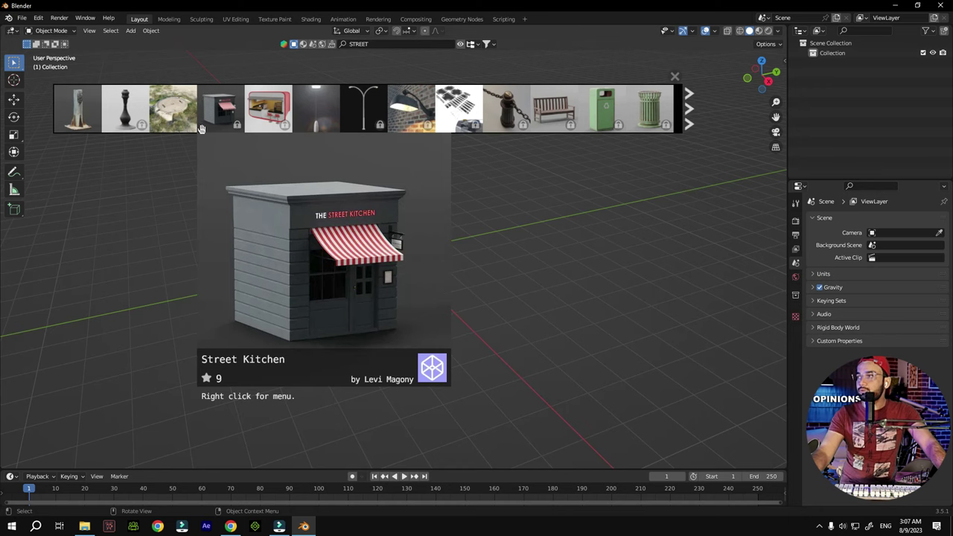
{"action": "mouse_move", "coordinate": [128, 115]}
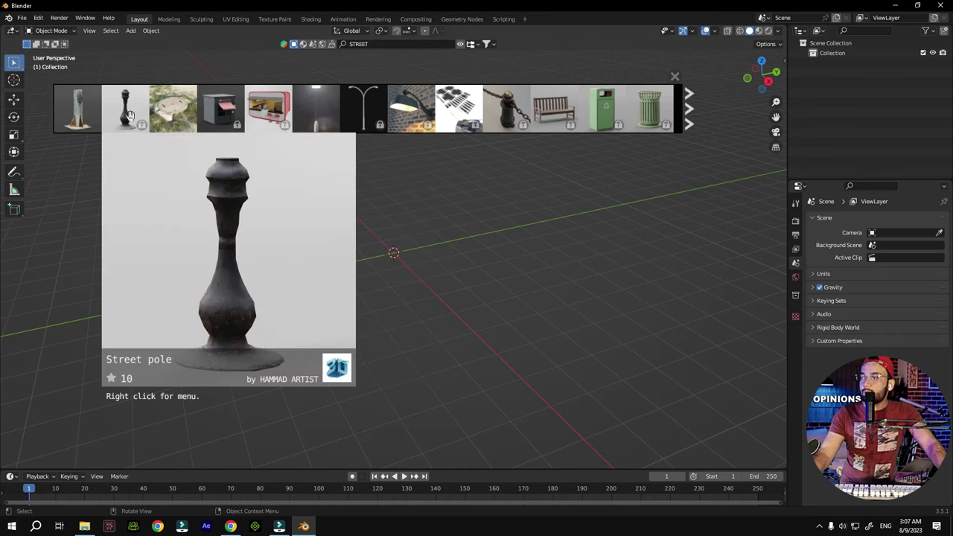
{"action": "mouse_move", "coordinate": [82, 112]}
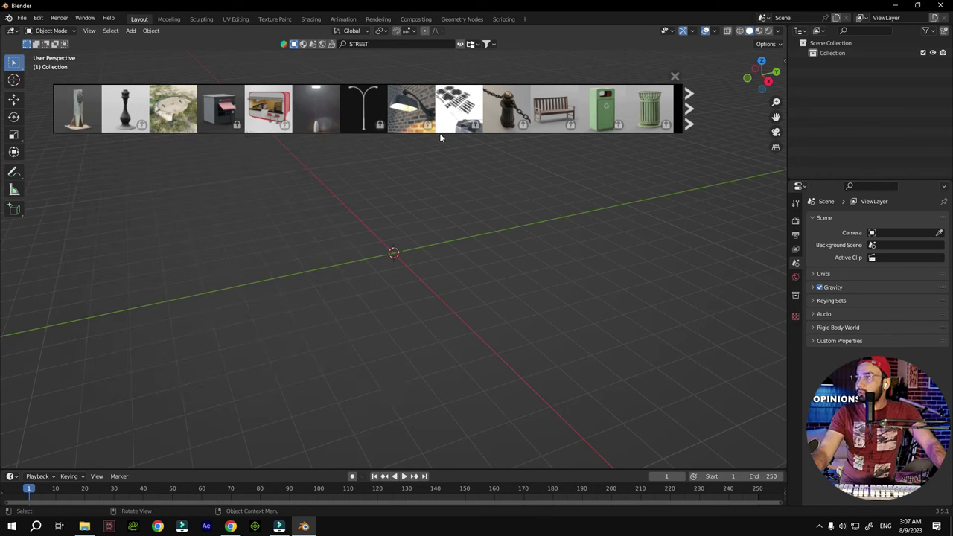
{"action": "mouse_move", "coordinate": [281, 109]}
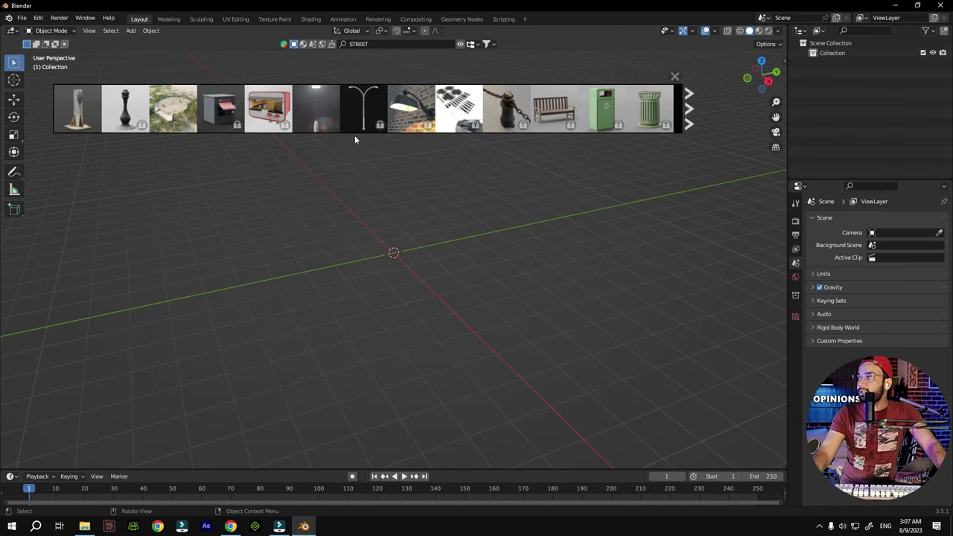
{"action": "left_click", "coordinate": [689, 109]}
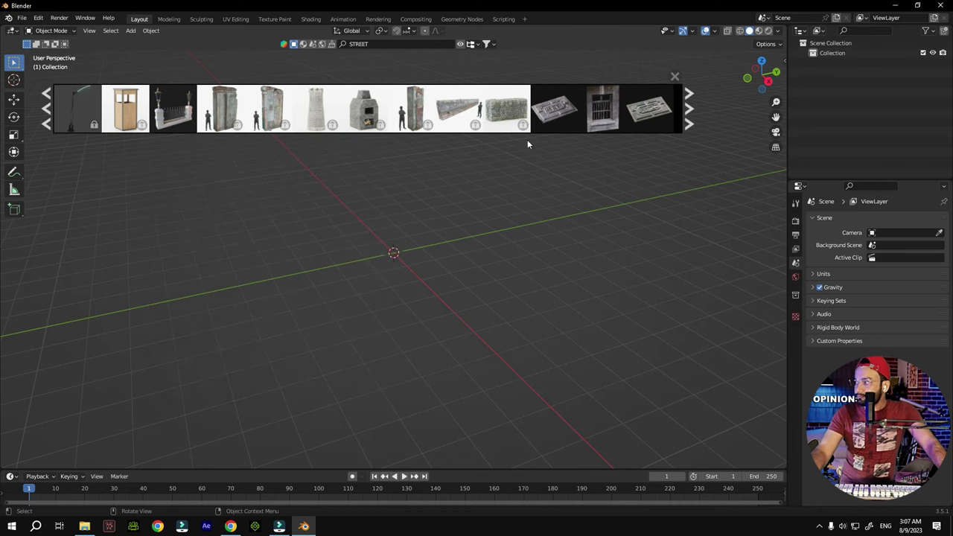
{"action": "mouse_move", "coordinate": [565, 112]}
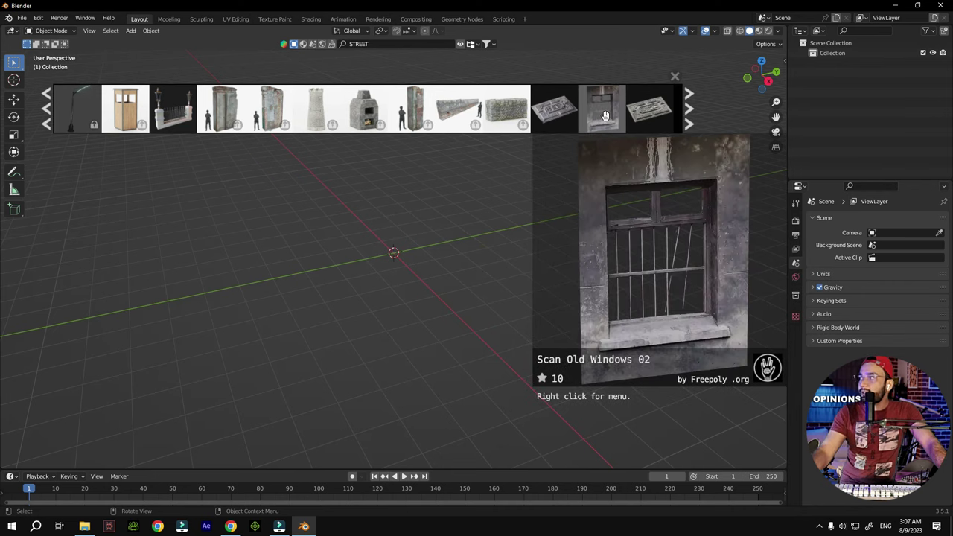
{"action": "left_click", "coordinate": [690, 116]}
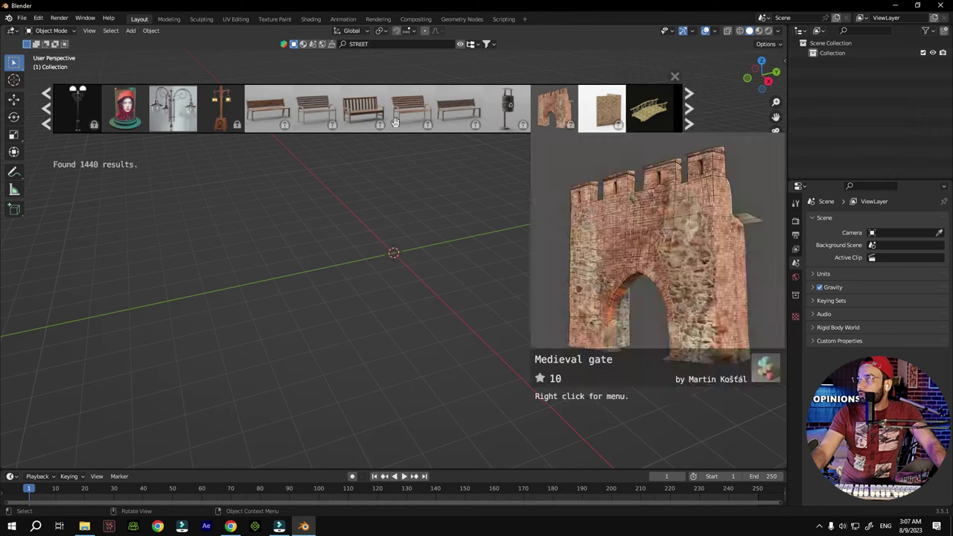
{"action": "mouse_move", "coordinate": [175, 99]}
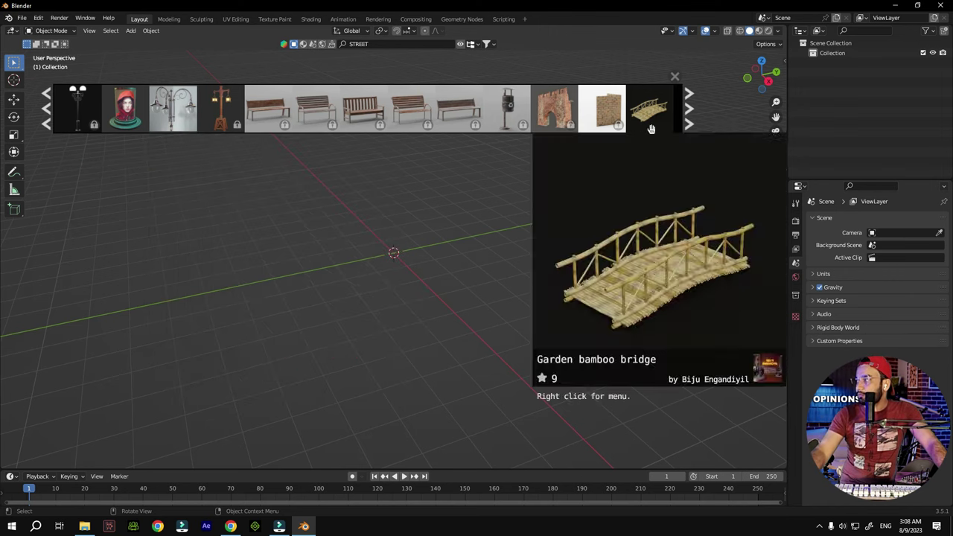
{"action": "left_click", "coordinate": [691, 119]}
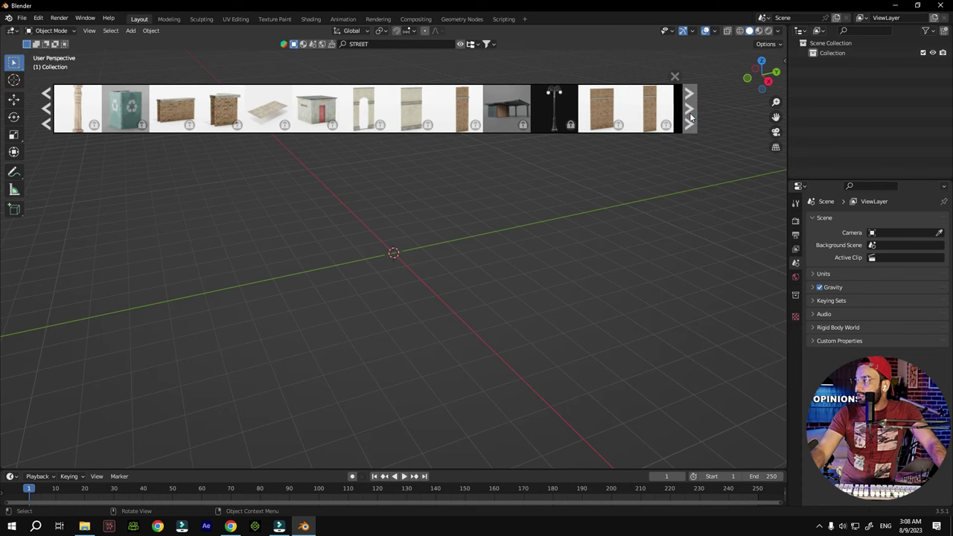
{"action": "left_click", "coordinate": [690, 118]}
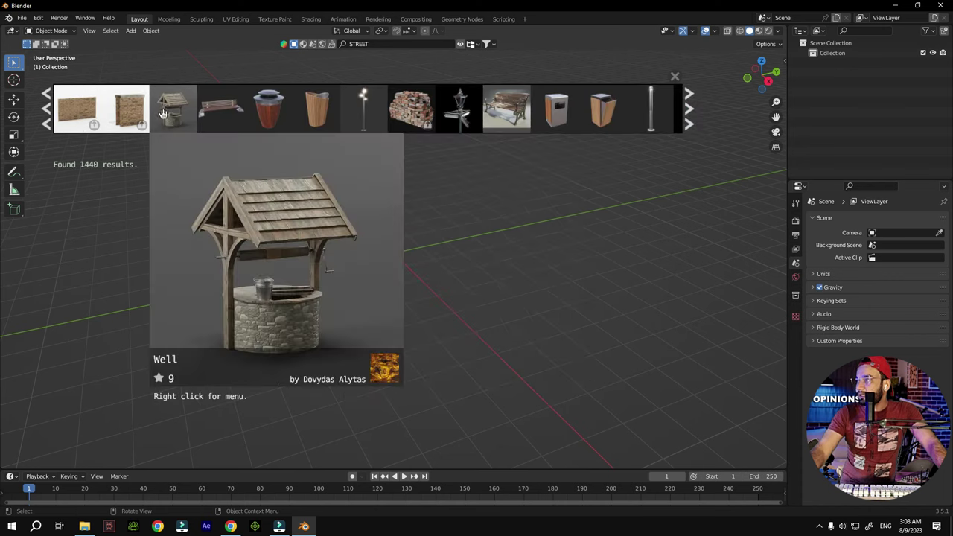
{"action": "left_click", "coordinate": [687, 119]}
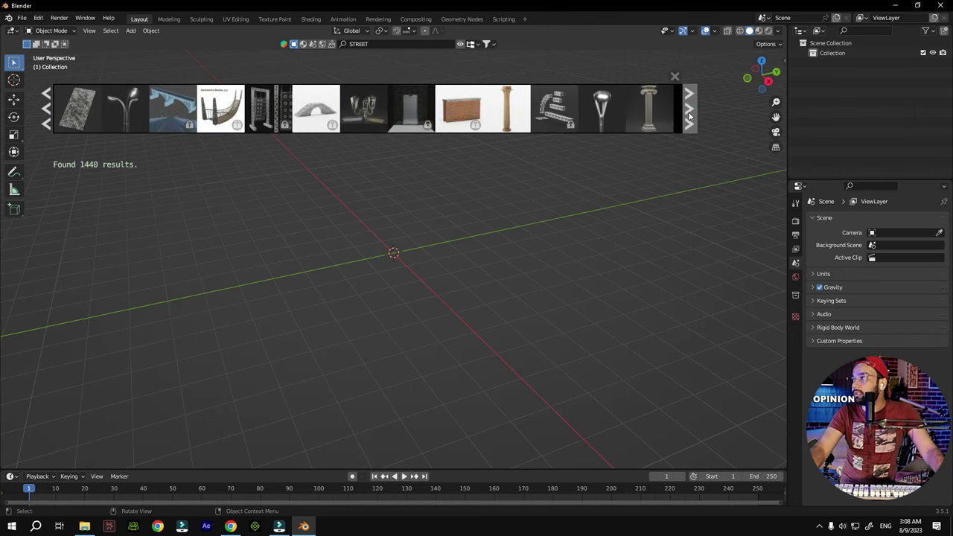
{"action": "left_click", "coordinate": [690, 120]}
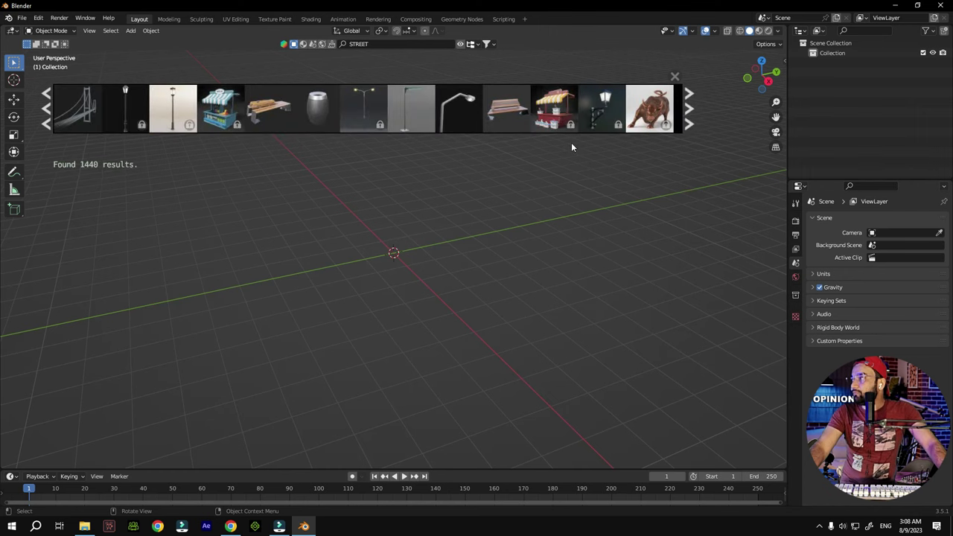
{"action": "mouse_move", "coordinate": [634, 125]}
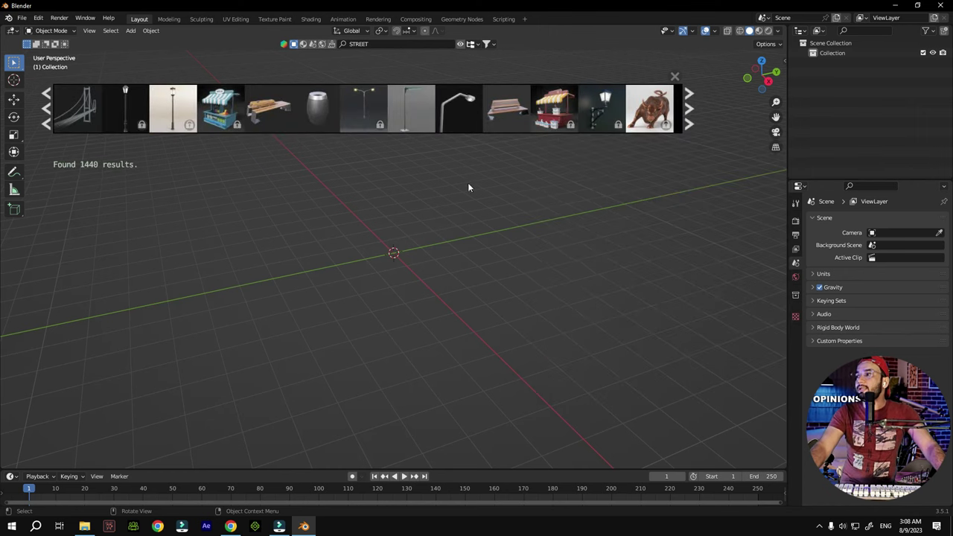
{"action": "left_click", "coordinate": [692, 106]}
{"action": "left_click", "coordinate": [690, 108]}
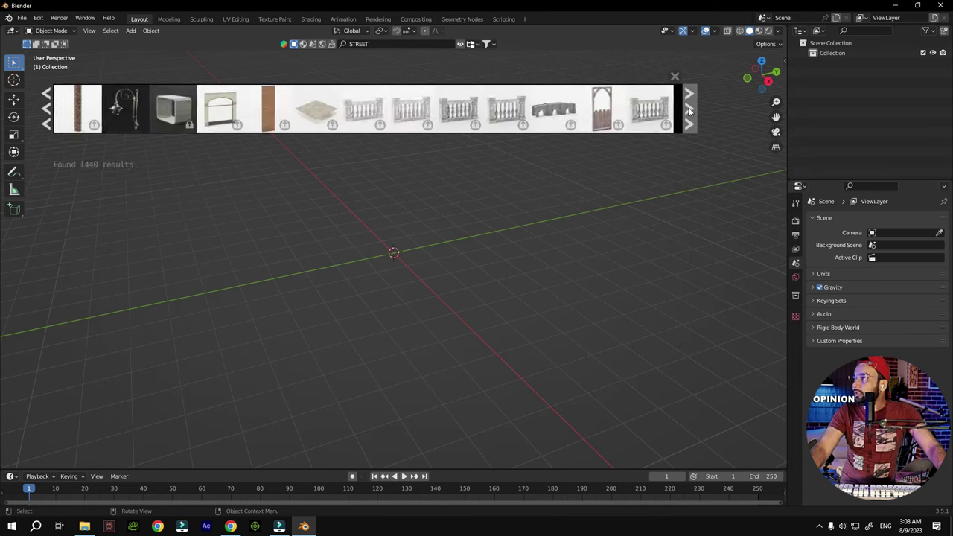
{"action": "left_click", "coordinate": [689, 110]}
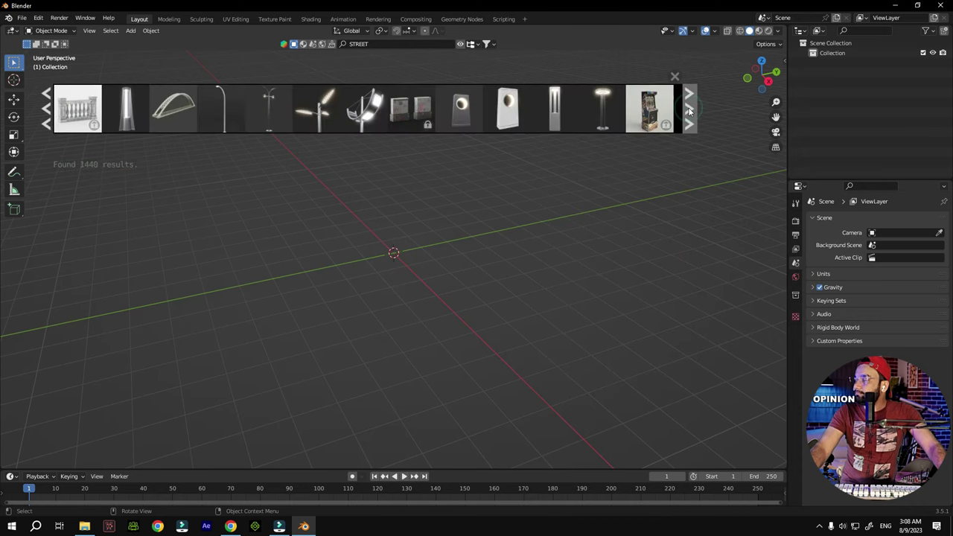
{"action": "left_click", "coordinate": [689, 110]}
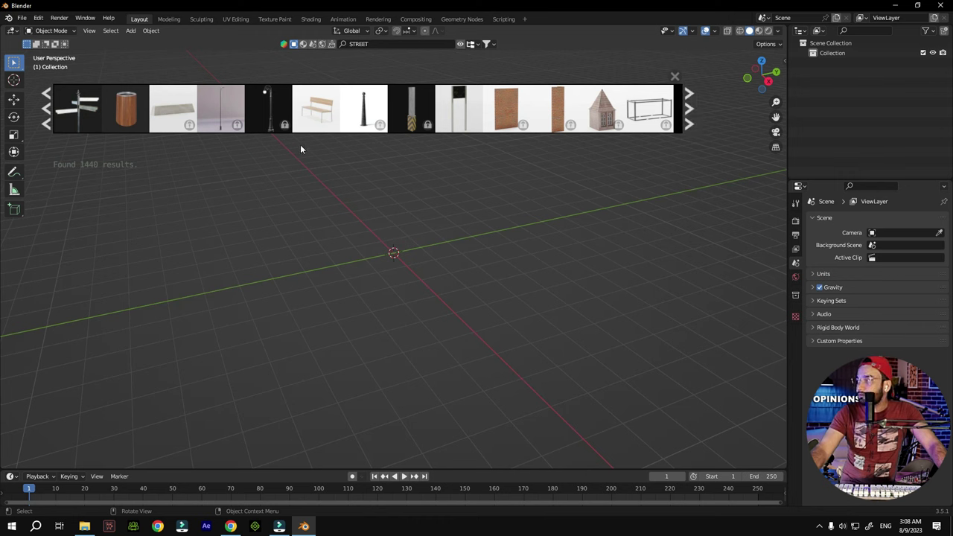
{"action": "left_click", "coordinate": [689, 109]}
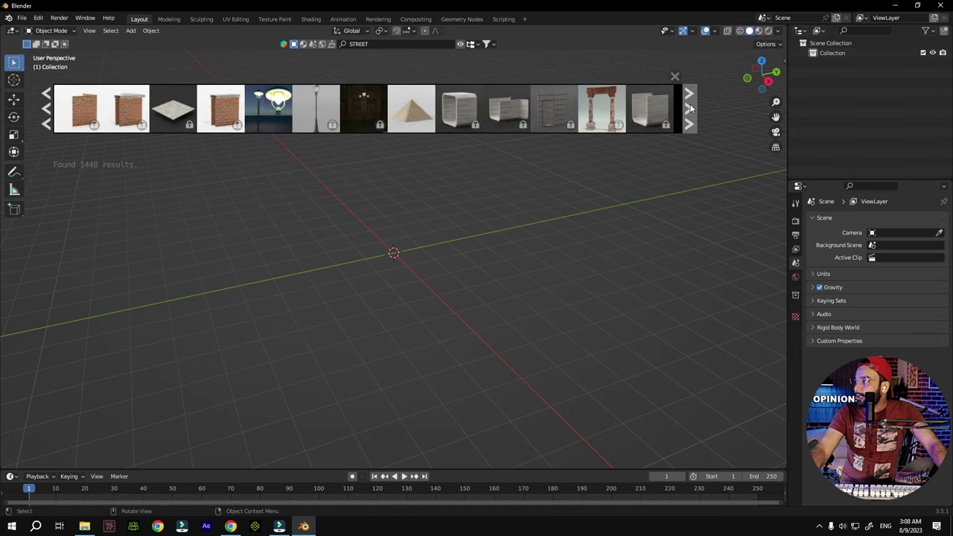
{"action": "left_click", "coordinate": [689, 109]}
{"action": "mouse_move", "coordinate": [525, 121]}
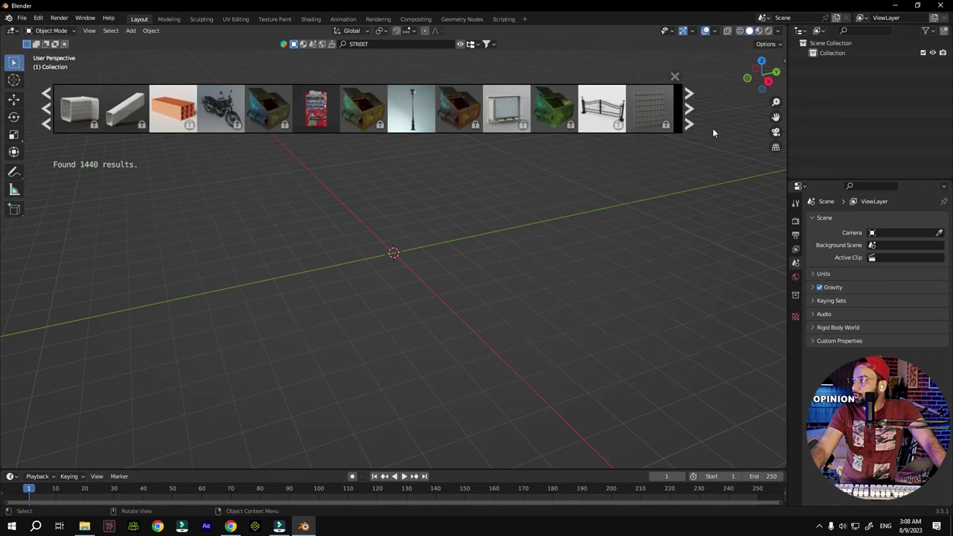
{"action": "left_click", "coordinate": [689, 115]}
{"action": "left_click", "coordinate": [690, 118]}
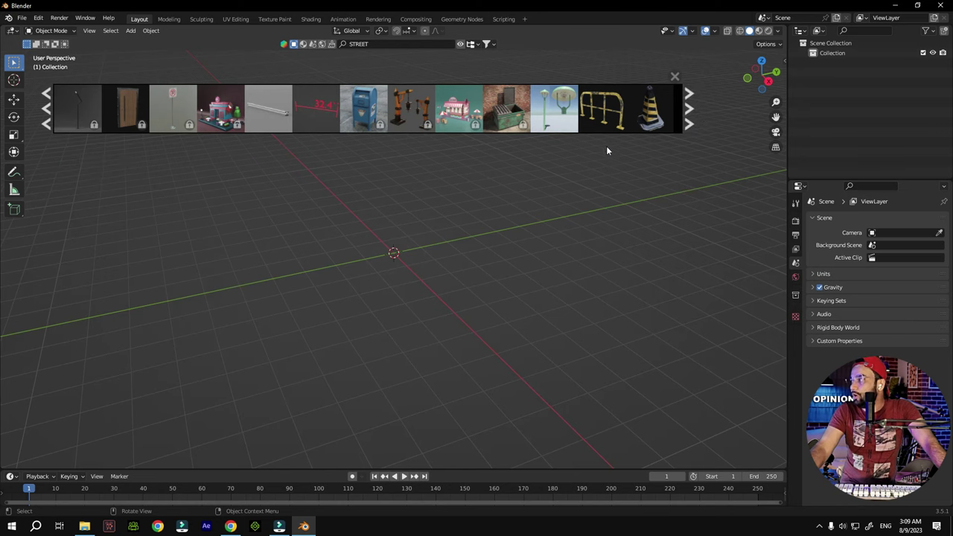
{"action": "left_click", "coordinate": [687, 124]}
{"action": "left_click", "coordinate": [688, 111]}
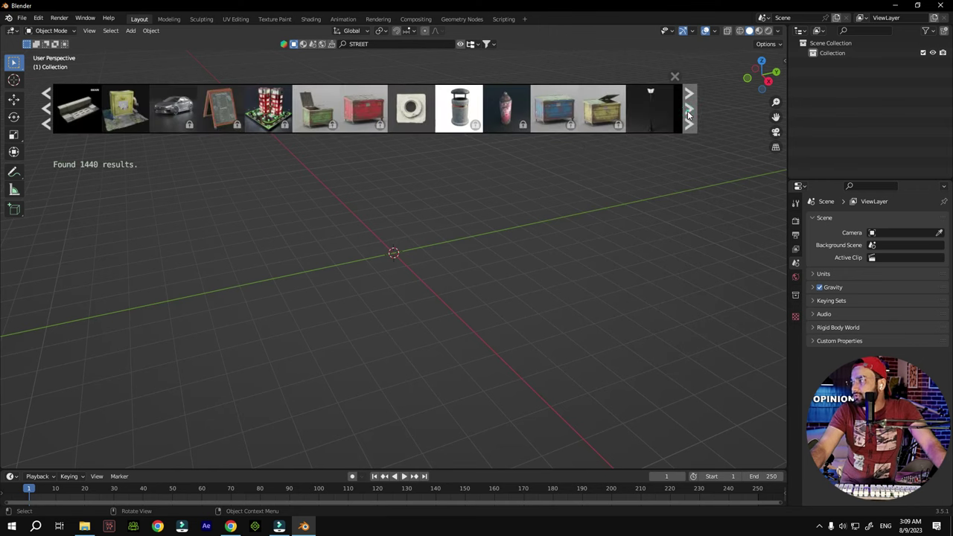
{"action": "left_click", "coordinate": [687, 112]}
{"action": "left_click", "coordinate": [688, 112]}
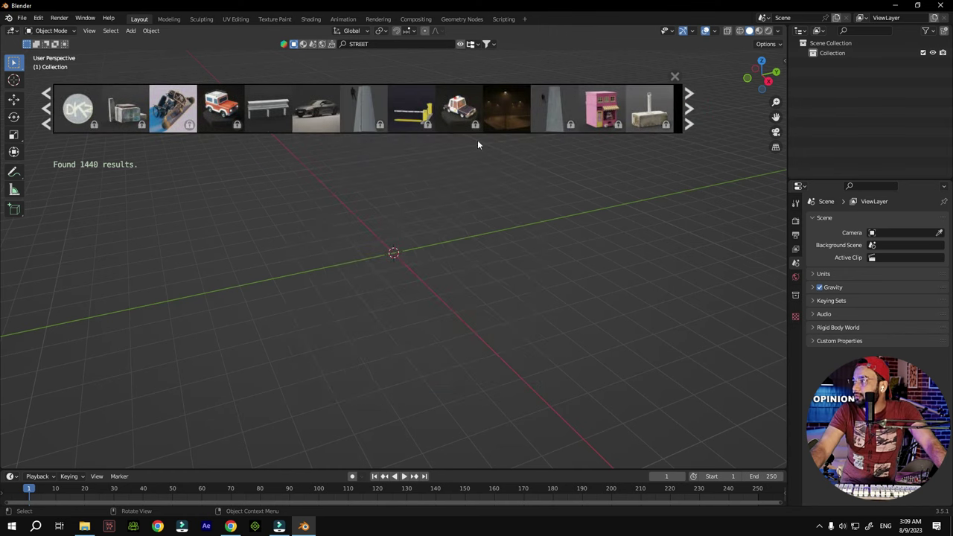
Place the Procedural 2 lanes road profile model on the grid floor and set the viewport shading to Material Preview
{"action": "mouse_move", "coordinate": [518, 113]}
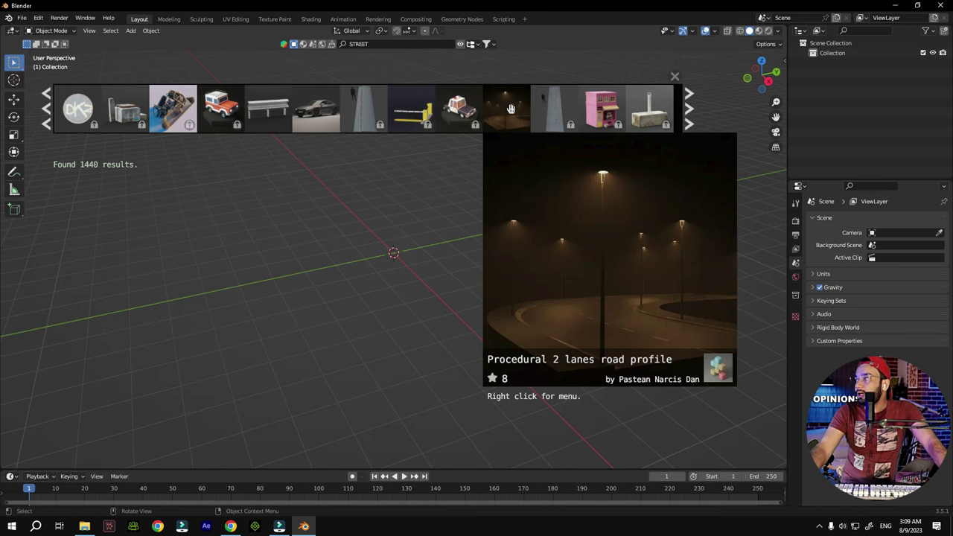
{"action": "left_click_drag", "start_coordinate": [510, 109], "coordinate": [200, 190]}
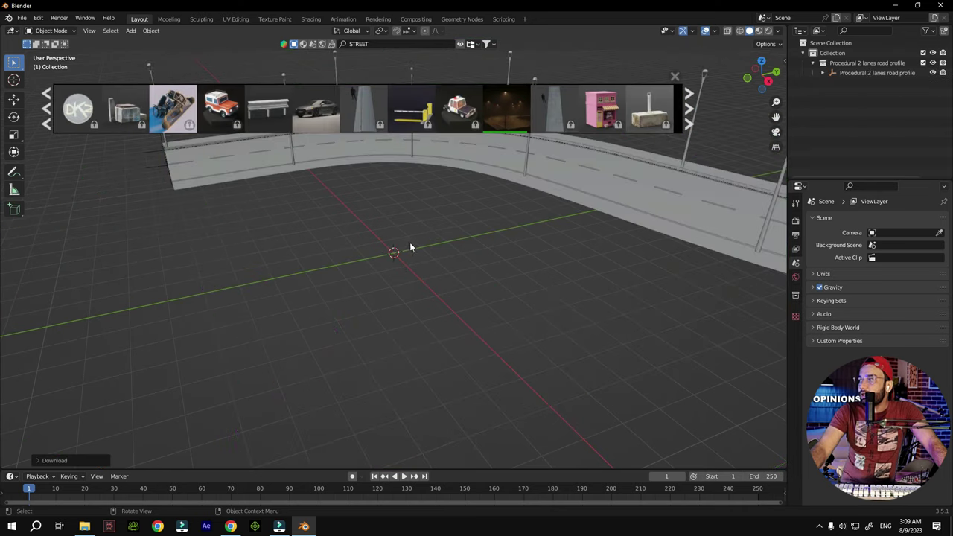
{"action": "scroll", "coordinate": [473, 198], "scroll_direction": "down", "scroll_amount": 4}
{"action": "scroll", "coordinate": [487, 192], "scroll_direction": "up", "scroll_amount": 6}
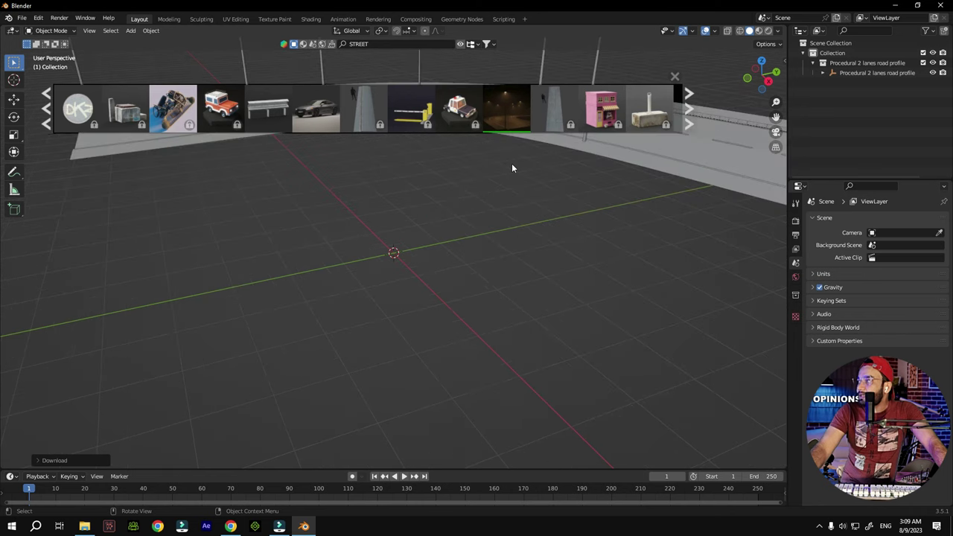
{"action": "mouse_move", "coordinate": [775, 117]}
{"action": "left_mouse_down"}
{"action": "mouse_move", "coordinate": [771, 145]}
{"action": "mouse_move", "coordinate": [774, 121]}
{"action": "left_mouse_up"}
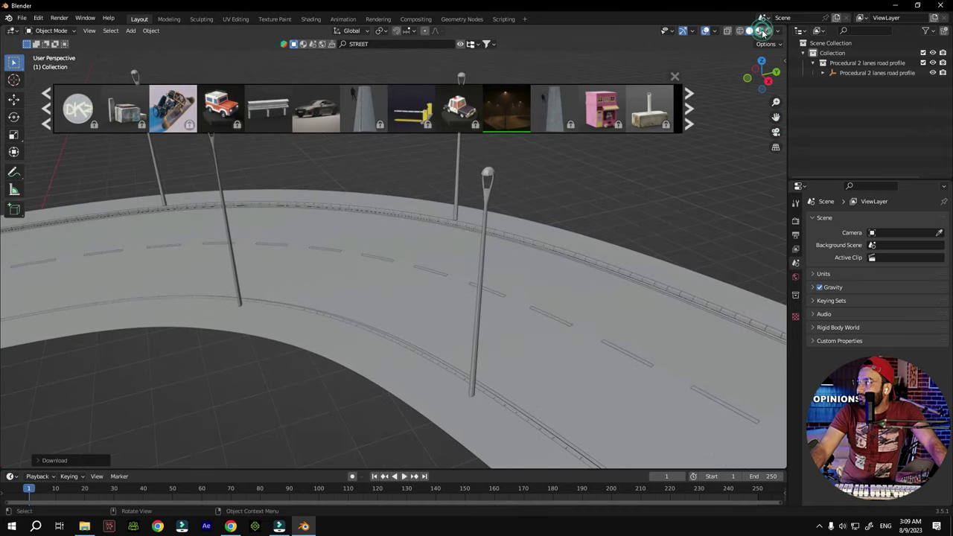
{"action": "left_click", "coordinate": [758, 30]}
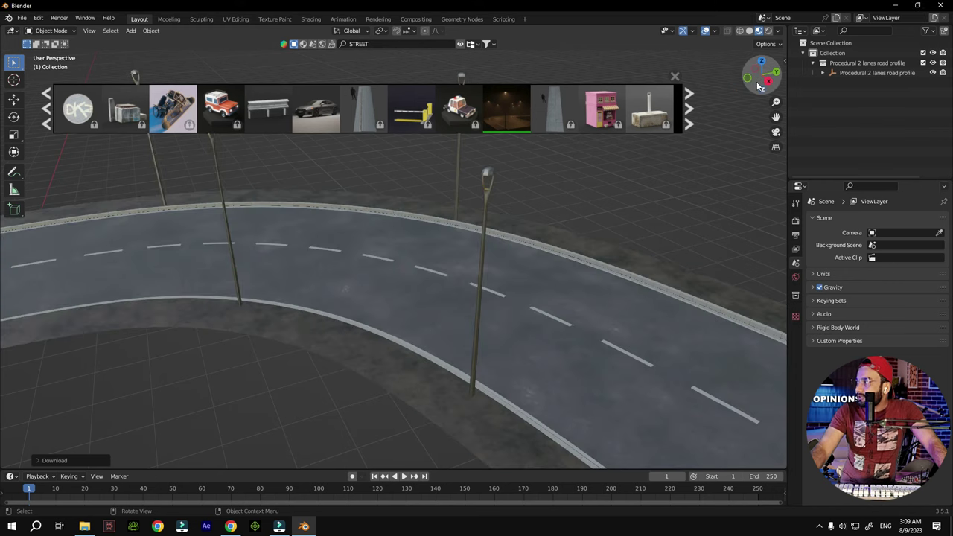
Examine the textured road and its street lamps from different angles and distances
{"action": "mouse_move", "coordinate": [758, 90]}
{"action": "left_mouse_down"}
{"action": "mouse_move", "coordinate": [748, 99]}
{"action": "mouse_move", "coordinate": [756, 86]}
{"action": "left_mouse_up"}
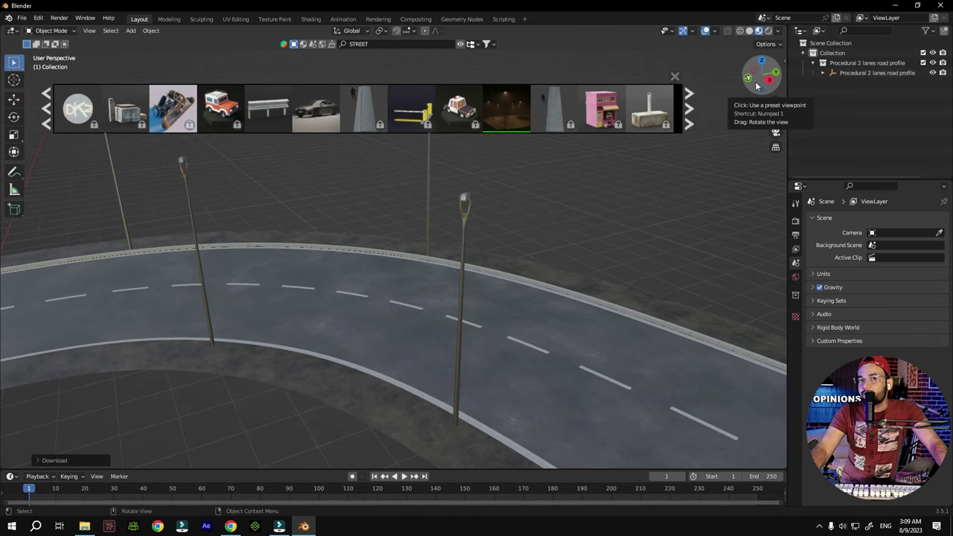
{"action": "left_click_drag", "start_coordinate": [757, 86], "coordinate": [751, 71]}
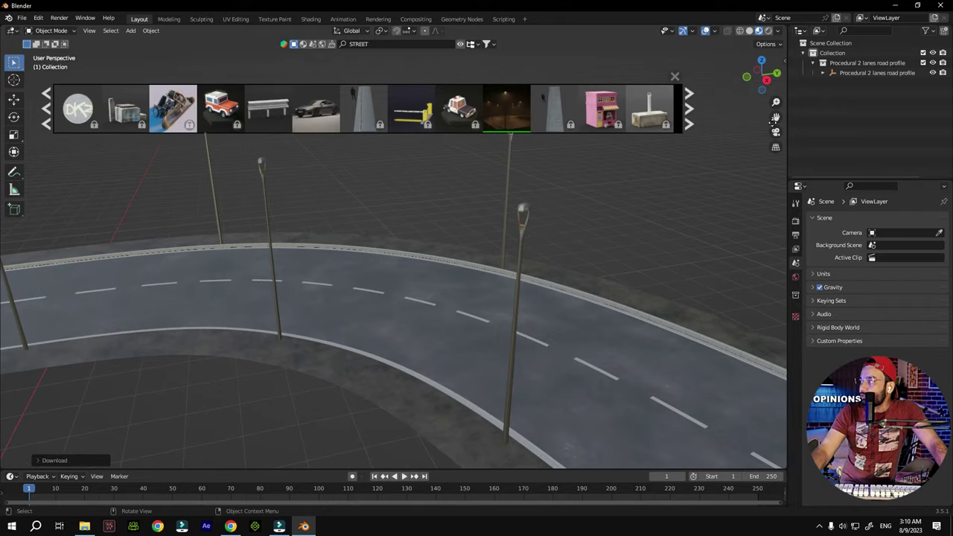
{"action": "left_click_drag", "start_coordinate": [775, 117], "coordinate": [856, 142]}
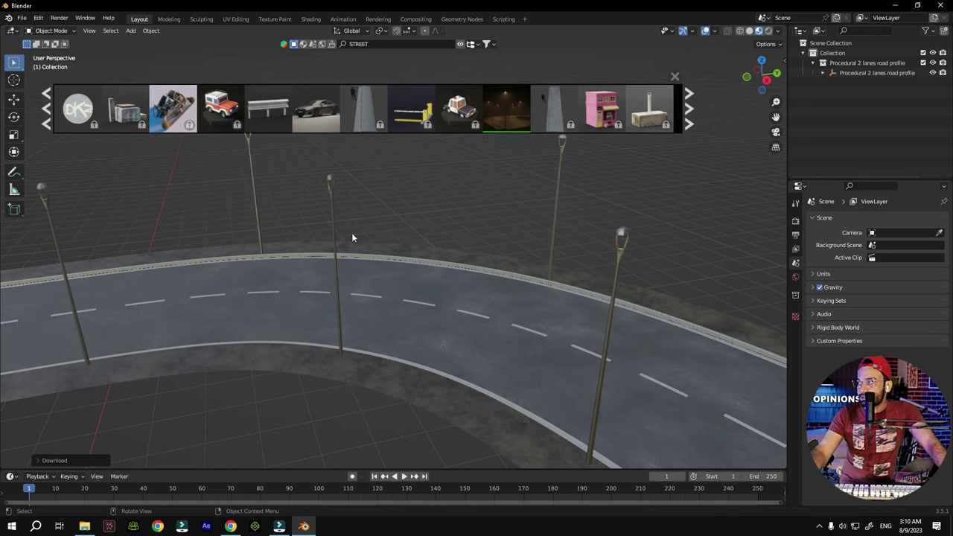
{"action": "scroll", "coordinate": [352, 236], "scroll_direction": "down", "scroll_amount": 6}
{"action": "scroll", "coordinate": [351, 238], "scroll_direction": "up", "scroll_amount": 6}
{"action": "scroll", "coordinate": [392, 254], "scroll_direction": "down", "scroll_amount": 3}
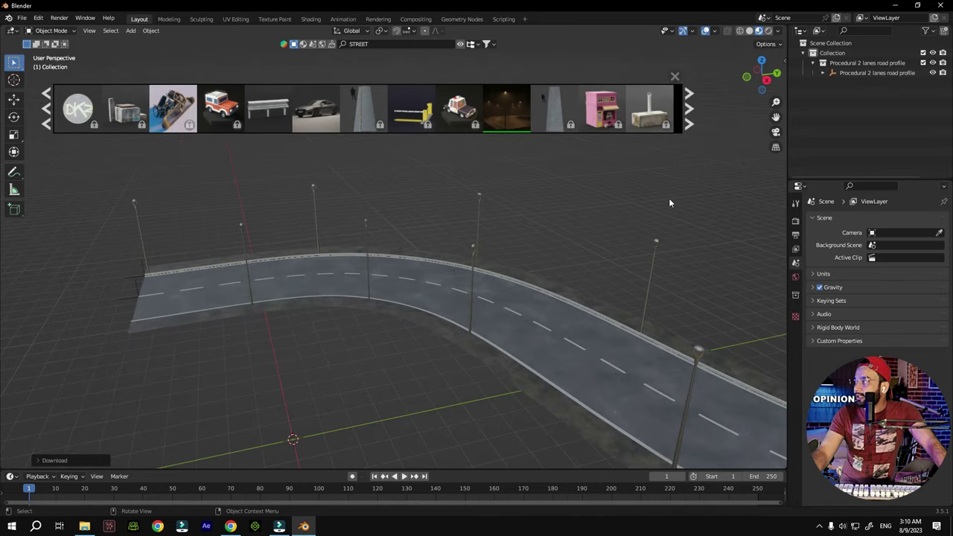
{"action": "left_click_drag", "start_coordinate": [776, 116], "coordinate": [715, 104]}
{"action": "scroll", "coordinate": [520, 292], "scroll_direction": "down", "scroll_amount": 2}
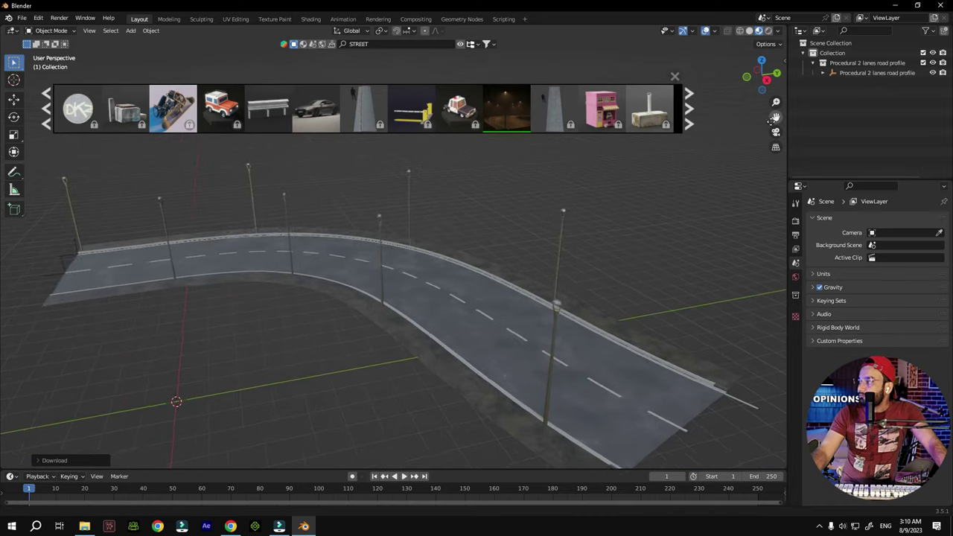
Inspect the road's surface, lane markings and lamp posts up close and from farther away
{"action": "scroll", "coordinate": [520, 291], "scroll_direction": "up", "scroll_amount": 5}
{"action": "scroll", "coordinate": [414, 259], "scroll_direction": "up", "scroll_amount": 1}
{"action": "scroll", "coordinate": [384, 271], "scroll_direction": "up", "scroll_amount": 2}
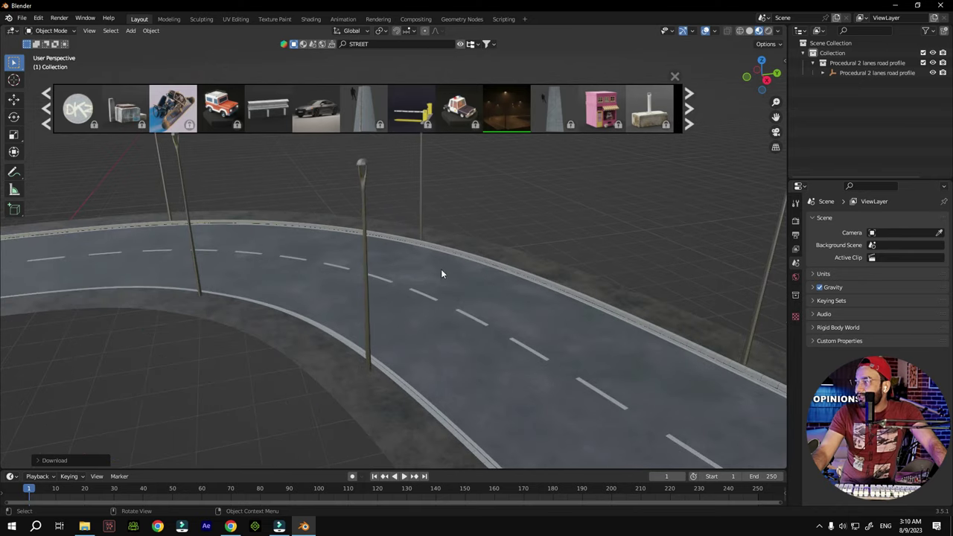
{"action": "scroll", "coordinate": [440, 272], "scroll_direction": "down", "scroll_amount": 2}
{"action": "scroll", "coordinate": [328, 272], "scroll_direction": "down", "scroll_amount": 5}
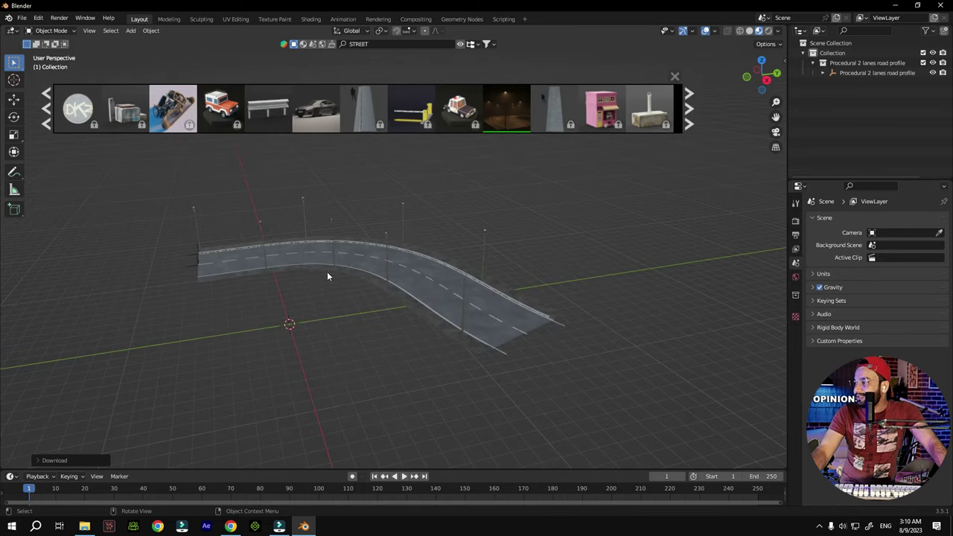
{"action": "scroll", "coordinate": [335, 272], "scroll_direction": "up", "scroll_amount": 6}
{"action": "middle_click_drag", "start_coordinate": [144, 283], "coordinate": [361, 162]}
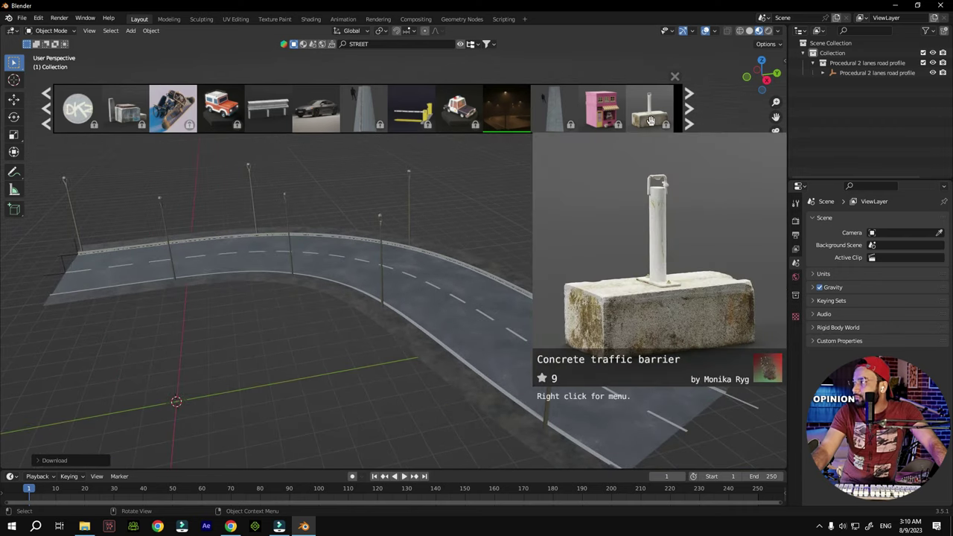
View the next page of STREET results, and replace the BlenderKit model search with bUILDING
{"action": "left_click", "coordinate": [689, 111]}
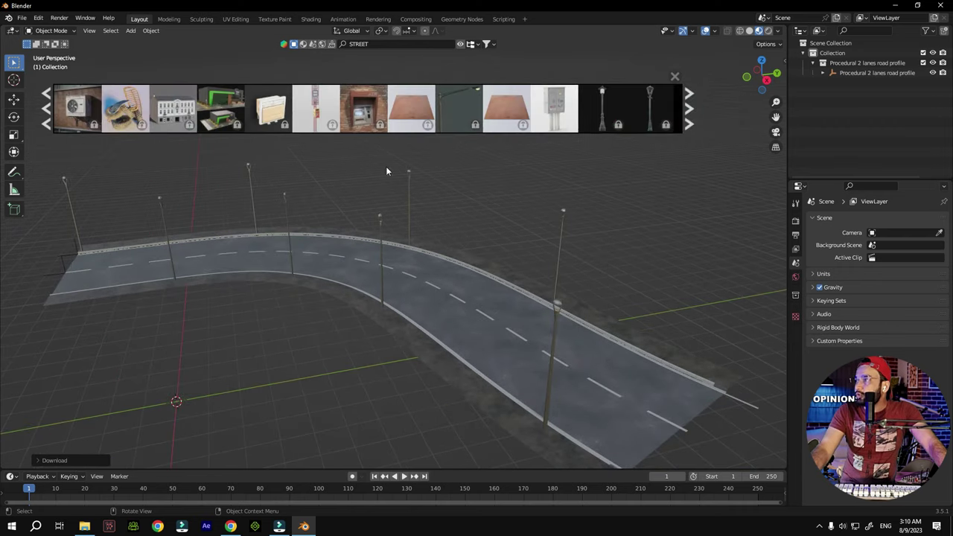
{"action": "left_click", "coordinate": [391, 44]}
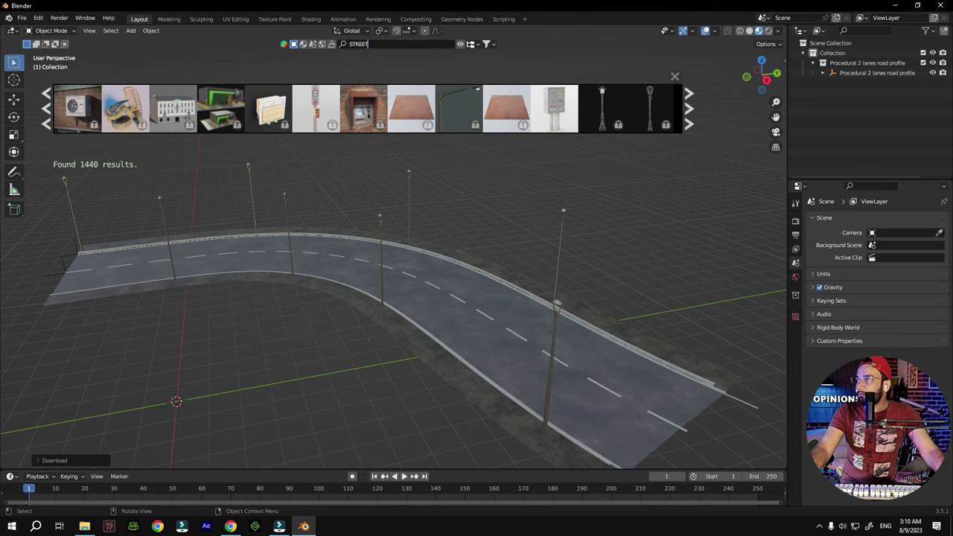
{"action": "key", "text": "BackSpace"}
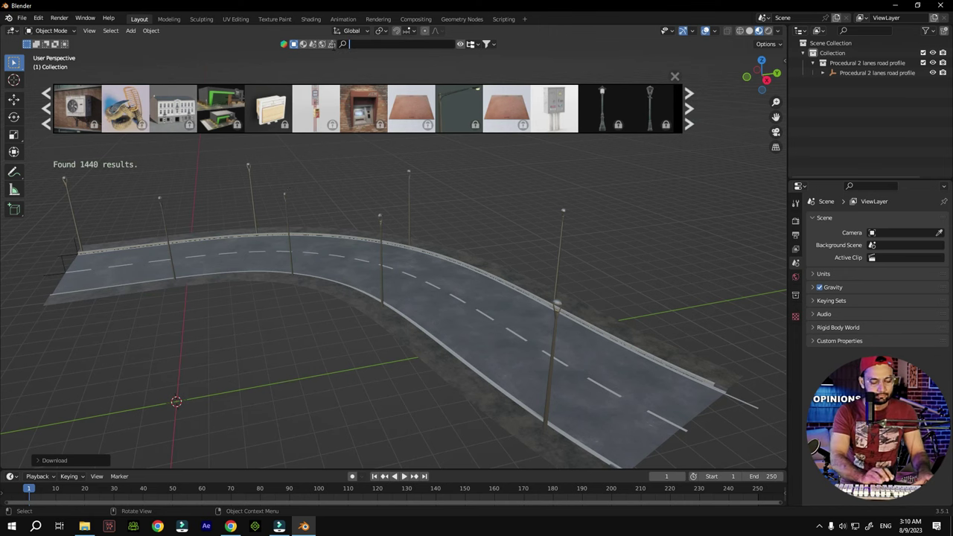
{"action": "type", "text": "BUILDING"}
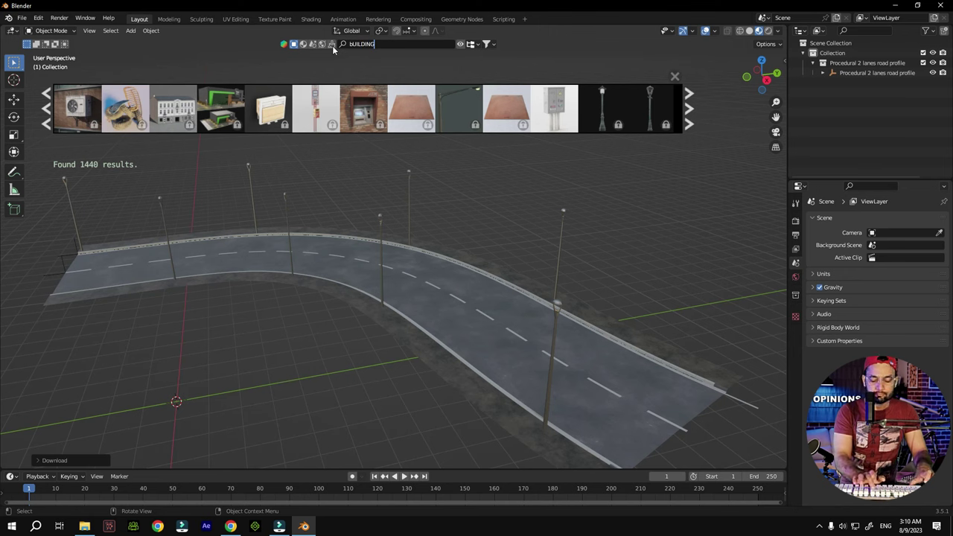
{"action": "key", "text": "Return"}
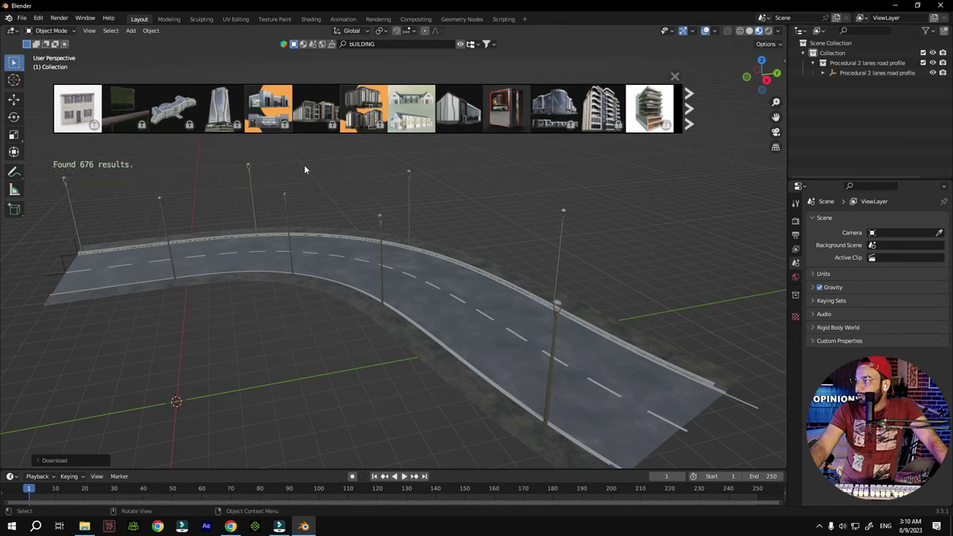
Place the Office Building model from the search results at the 3D cursor and view its front facade
{"action": "mouse_move", "coordinate": [505, 106]}
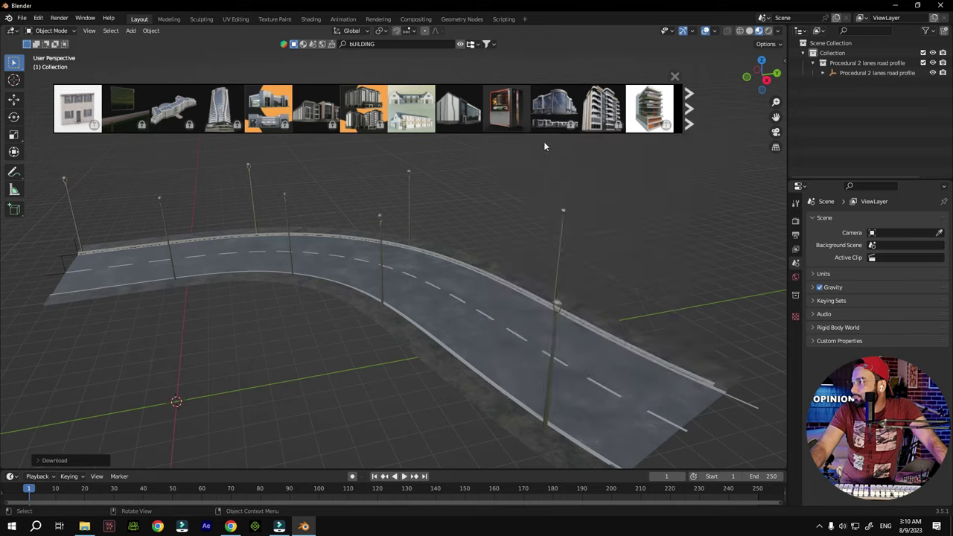
{"action": "mouse_move", "coordinate": [460, 115]}
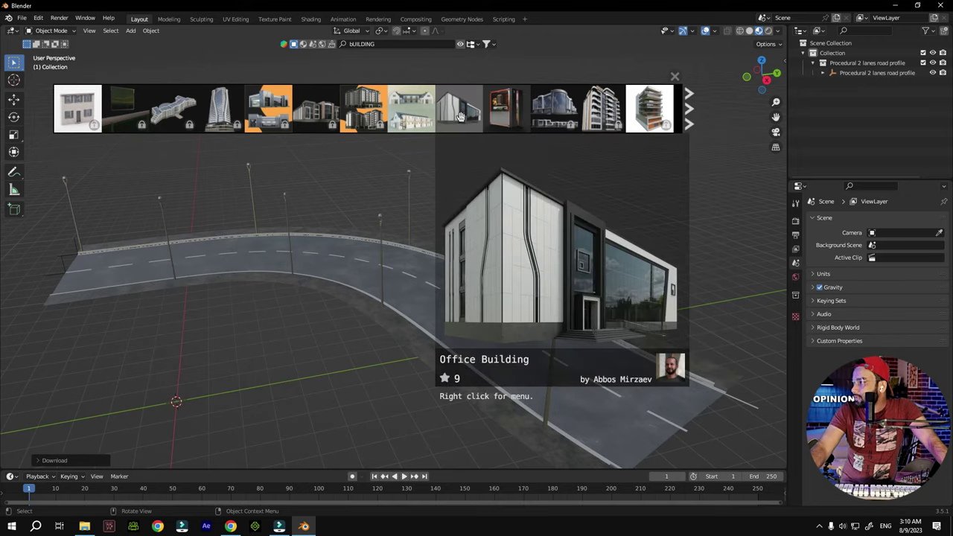
{"action": "left_click_drag", "start_coordinate": [460, 116], "coordinate": [179, 399]}
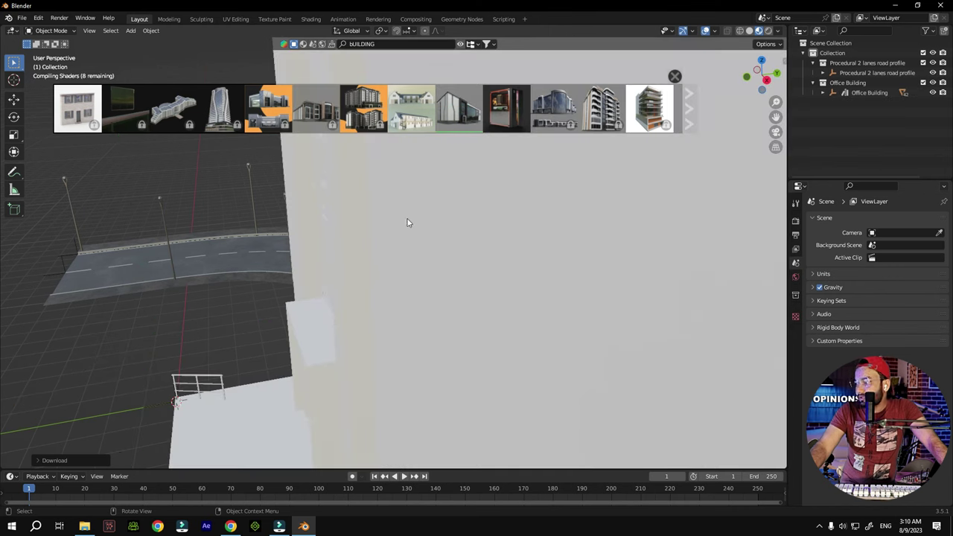
{"action": "scroll", "coordinate": [400, 221], "scroll_direction": "down", "scroll_amount": 4}
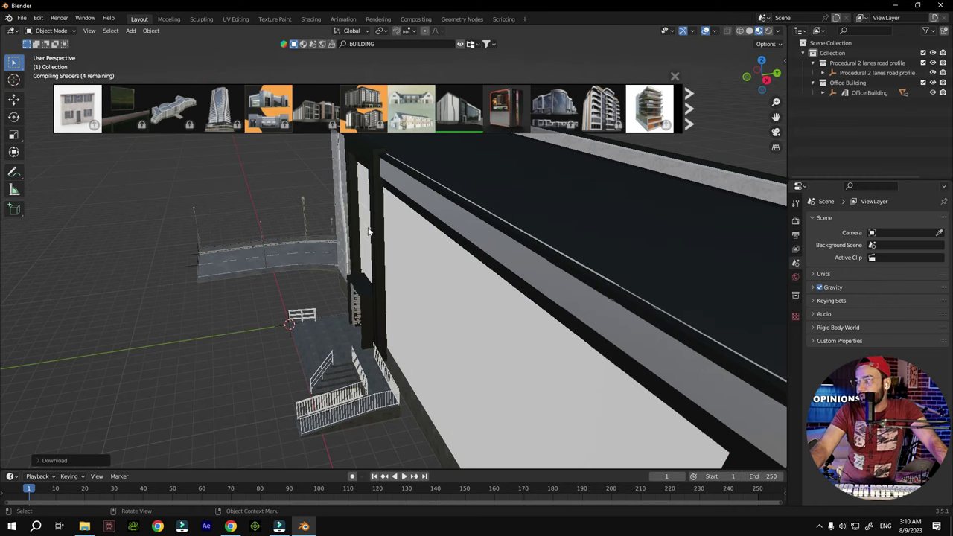
{"action": "scroll", "coordinate": [401, 256], "scroll_direction": "down", "scroll_amount": 5}
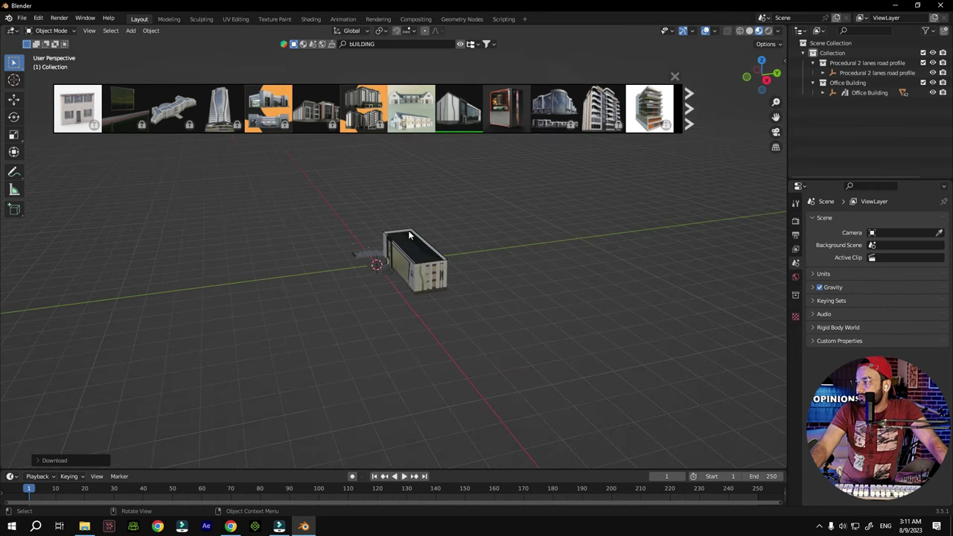
{"action": "middle_click_drag", "start_coordinate": [411, 237], "coordinate": [450, 302]}
{"action": "scroll", "coordinate": [477, 238], "scroll_direction": "up", "scroll_amount": 3}
{"action": "scroll", "coordinate": [451, 302], "scroll_direction": "up", "scroll_amount": 5}
{"action": "scroll", "coordinate": [446, 290], "scroll_direction": "down", "scroll_amount": 5}
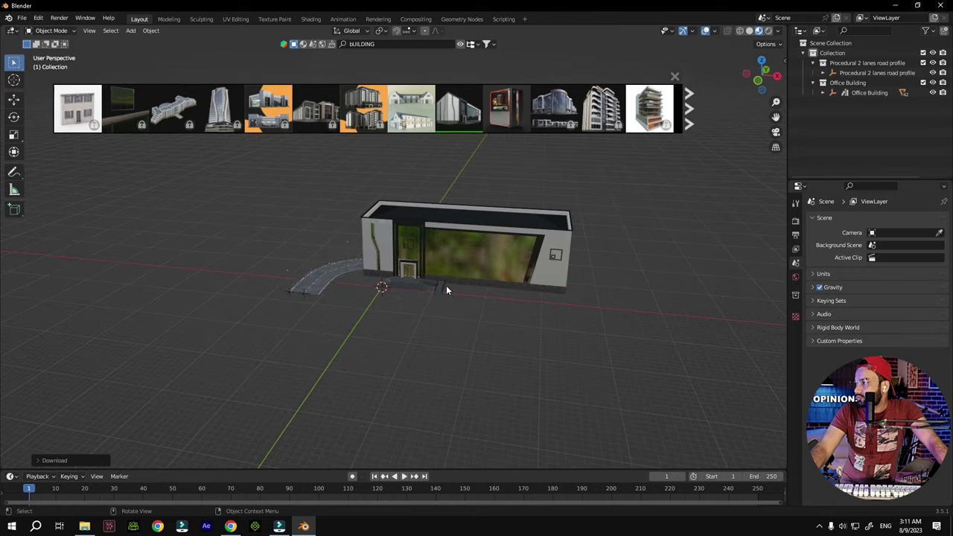
Examine how the building is split by selecting its roof edge and wall parts individually, as well as the Office Building collection
{"action": "left_click", "coordinate": [428, 238]}
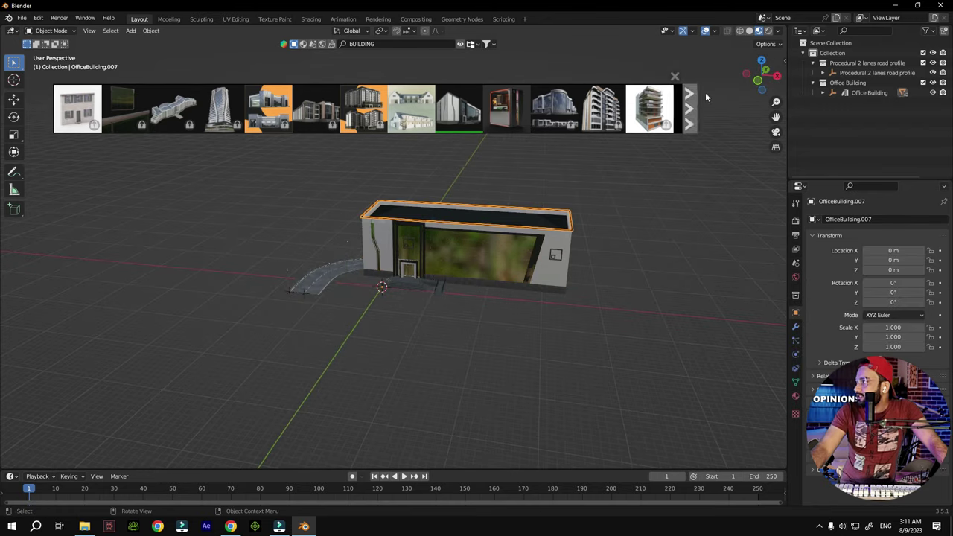
{"action": "left_click", "coordinate": [849, 83]}
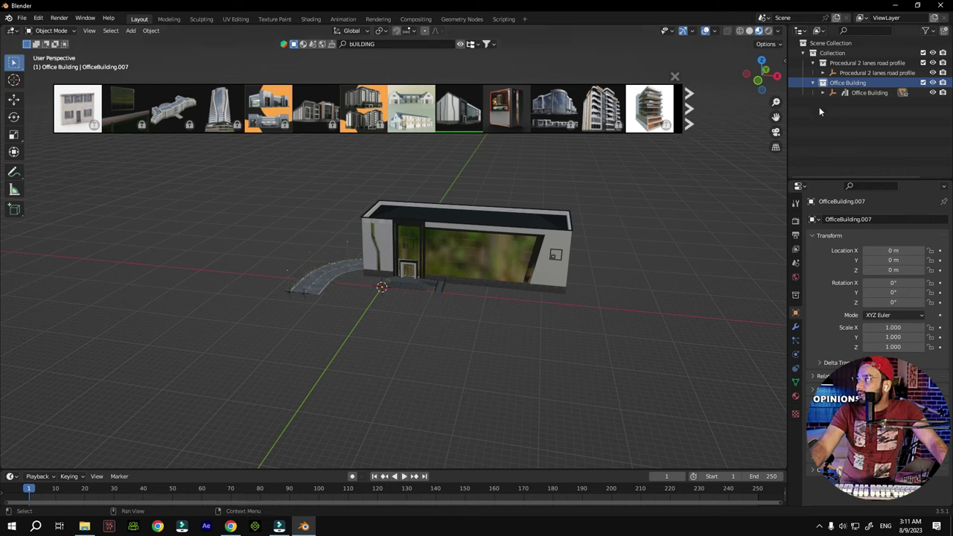
{"action": "left_click", "coordinate": [812, 82]}
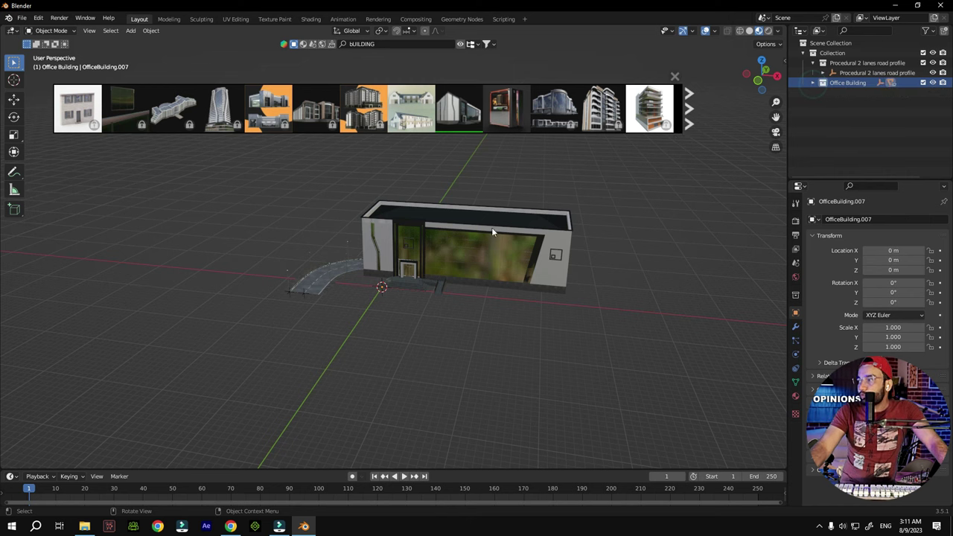
{"action": "left_click", "coordinate": [842, 86]}
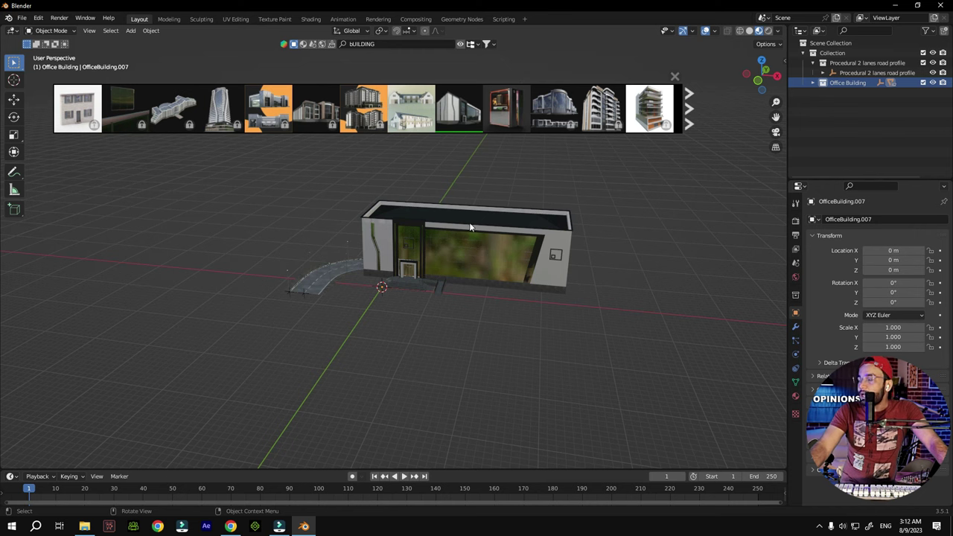
{"action": "left_click", "coordinate": [549, 238]}
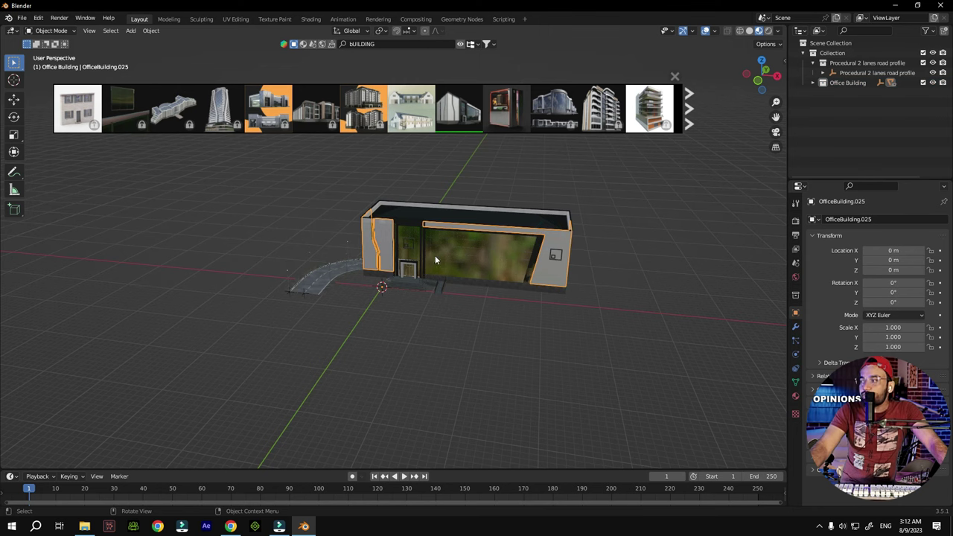
{"action": "scroll", "coordinate": [534, 264], "scroll_direction": "up", "scroll_amount": 2}
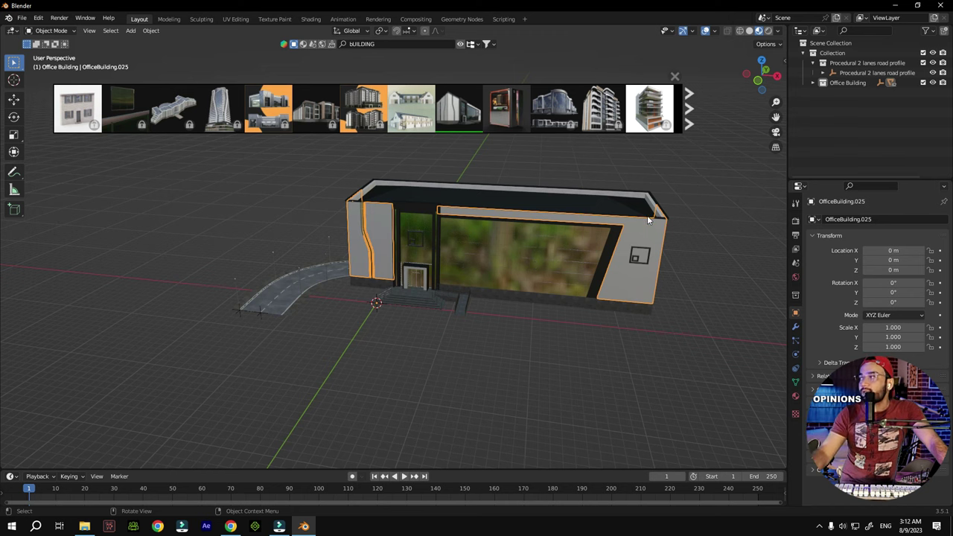
{"action": "left_click", "coordinate": [858, 84]}
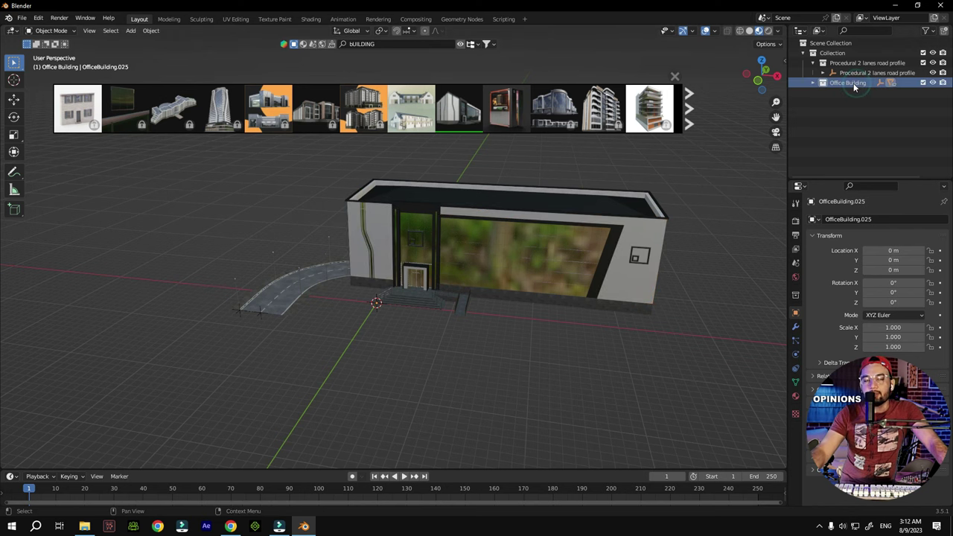
Select the Office Building parent object inside its collection and move it along X to about 11.92 m
{"action": "left_click", "coordinate": [14, 103]}
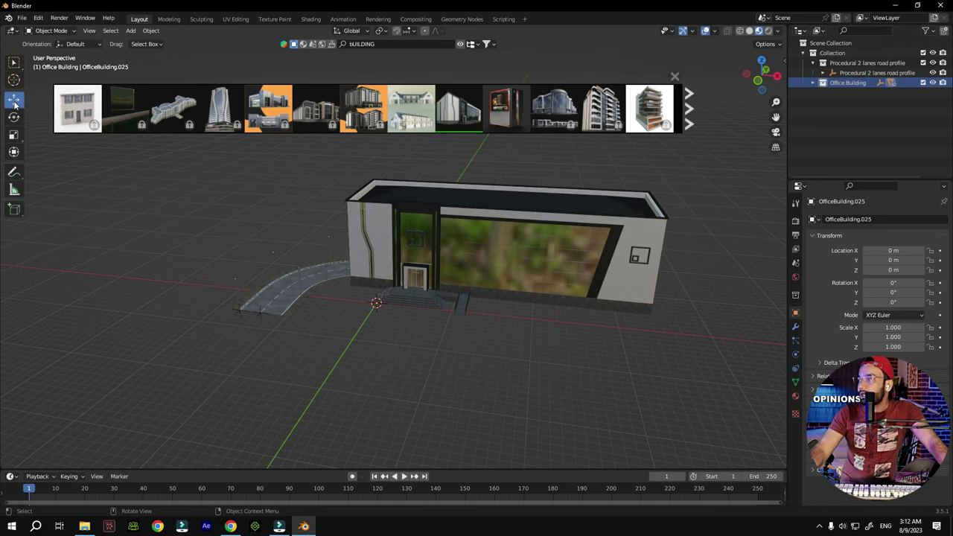
{"action": "scroll", "coordinate": [409, 242], "scroll_direction": "down", "scroll_amount": 3}
{"action": "scroll", "coordinate": [395, 253], "scroll_direction": "up", "scroll_amount": 8}
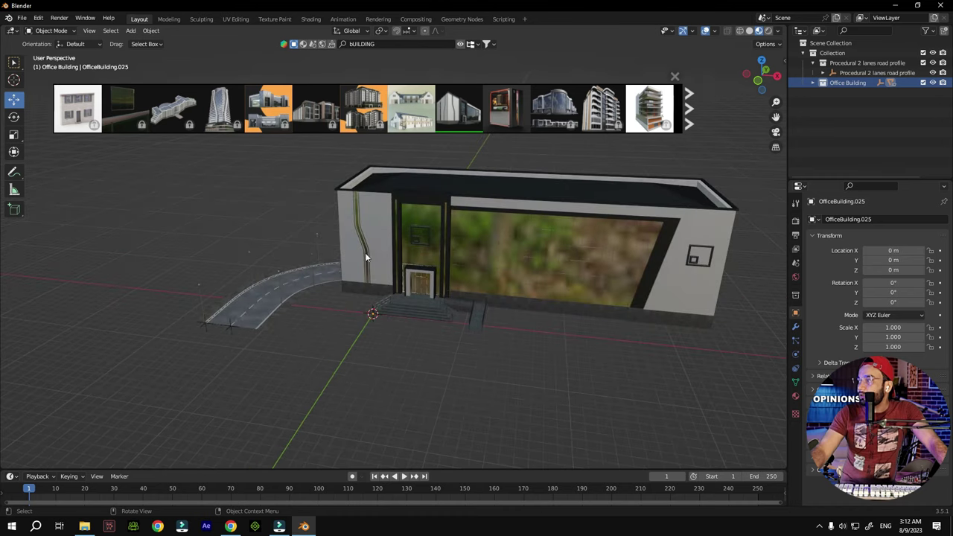
{"action": "left_click", "coordinate": [813, 82]}
{"action": "left_click", "coordinate": [861, 94]}
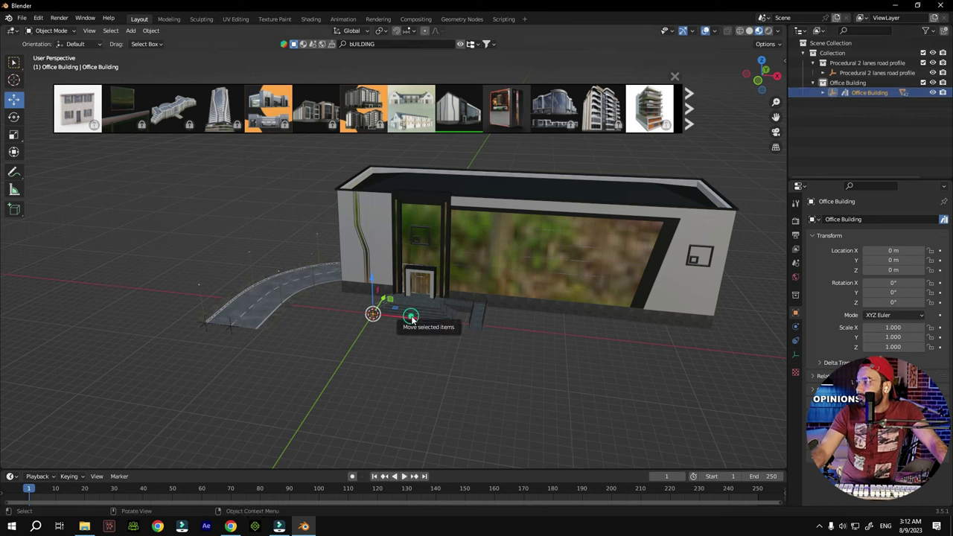
{"action": "left_click_drag", "start_coordinate": [411, 316], "coordinate": [483, 325]}
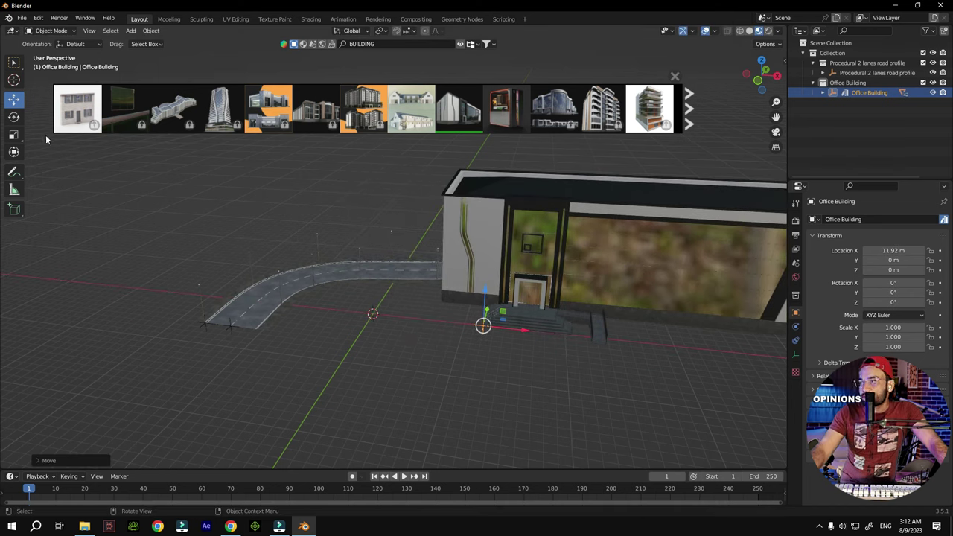
Scale the whole office building in the XZ plane to about 0.565 on X and Z
{"action": "left_click", "coordinate": [15, 136]}
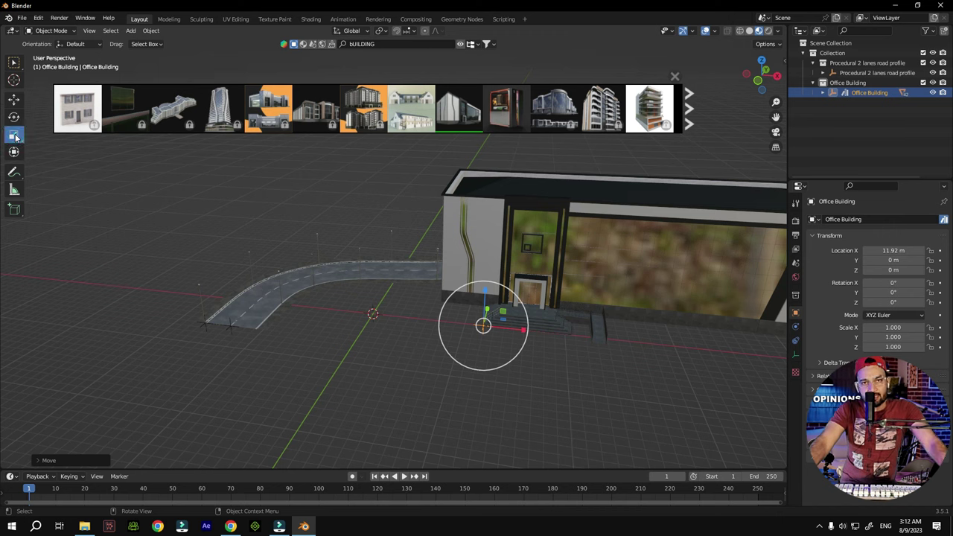
{"action": "left_click_drag", "start_coordinate": [504, 312], "coordinate": [503, 316]}
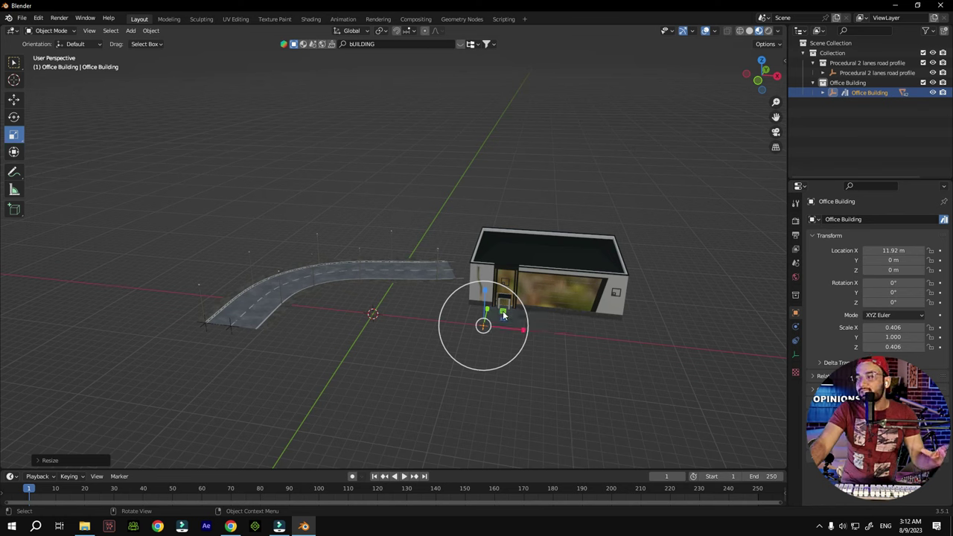
{"action": "left_click_drag", "start_coordinate": [503, 315], "coordinate": [521, 301]}
Move the office building alongside the road, to about X -3.81 m and Y 17.47 m
{"action": "scroll", "coordinate": [531, 297], "scroll_direction": "up", "scroll_amount": 3}
{"action": "scroll", "coordinate": [547, 274], "scroll_direction": "down", "scroll_amount": 1}
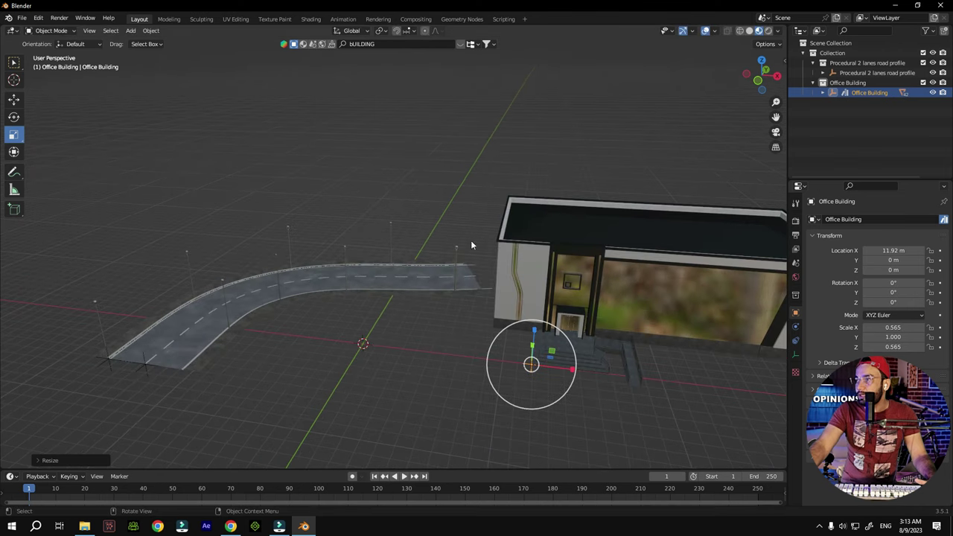
{"action": "left_click", "coordinate": [13, 99]}
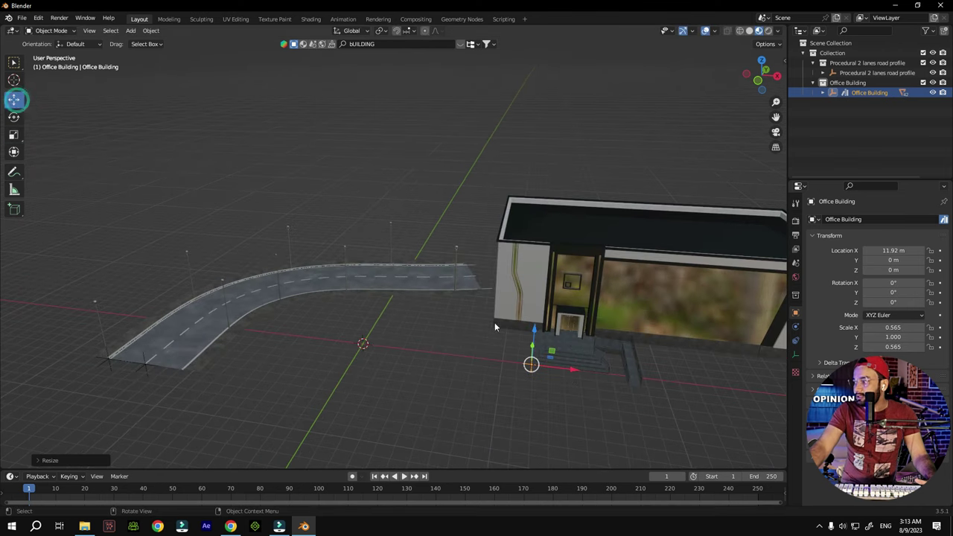
{"action": "left_click_drag", "start_coordinate": [761, 75], "coordinate": [665, 166]}
{"action": "left_click_drag", "start_coordinate": [530, 290], "coordinate": [181, 305]}
{"action": "scroll", "coordinate": [366, 281], "scroll_direction": "up", "scroll_amount": 3}
{"action": "scroll", "coordinate": [367, 281], "scroll_direction": "up", "scroll_amount": 1}
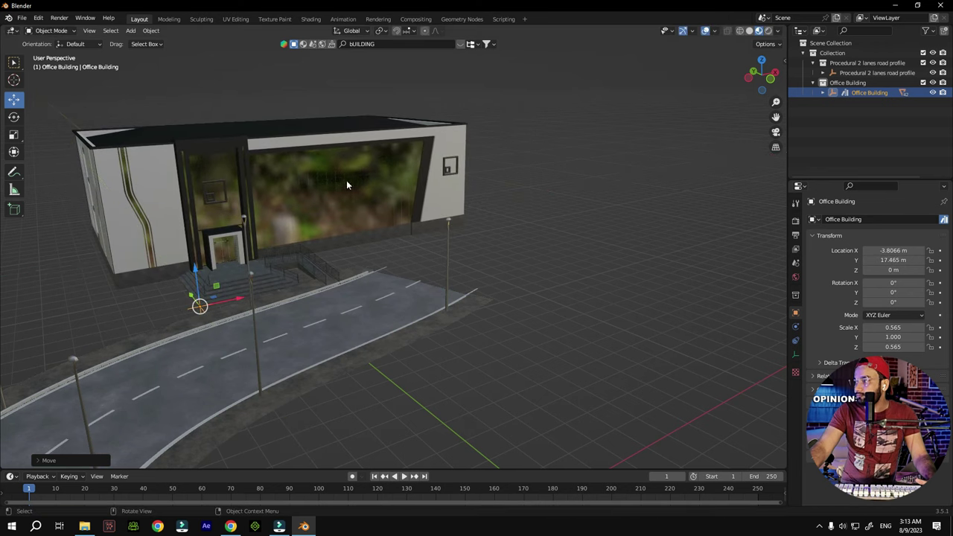
{"action": "scroll", "coordinate": [346, 180], "scroll_direction": "down", "scroll_amount": 4}
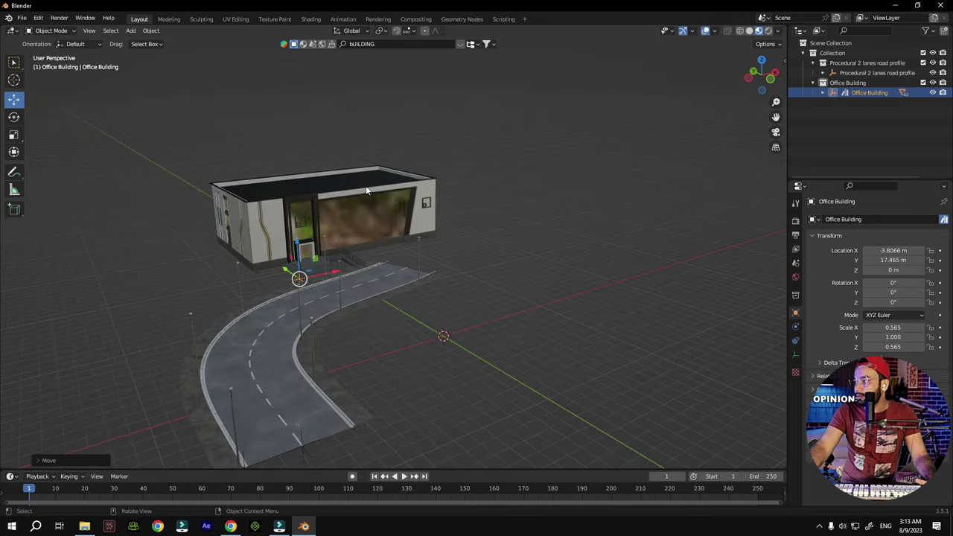
Collapse the Office Building collection and move the Procedural 2 lanes road profile along X to about -10.56 m
{"action": "left_click", "coordinate": [814, 82]}
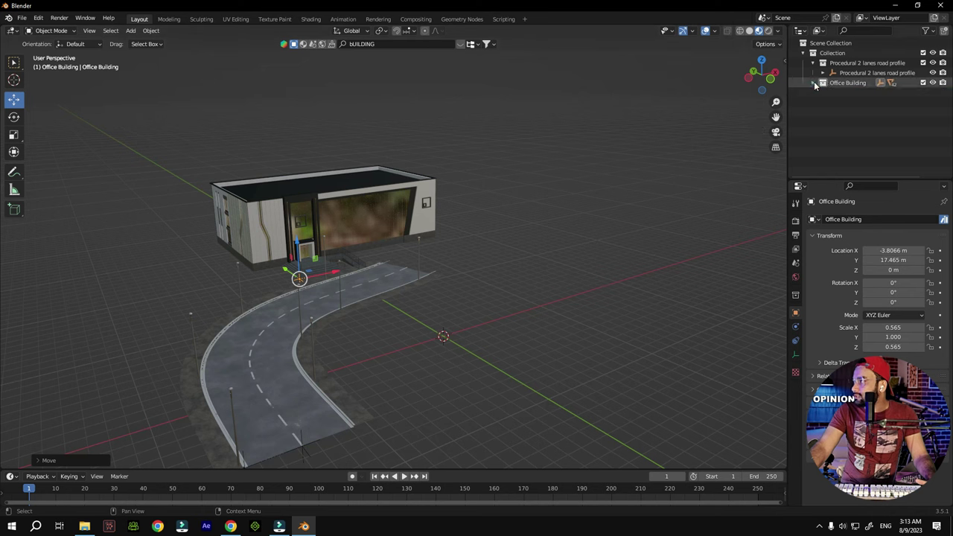
{"action": "left_click", "coordinate": [864, 73]}
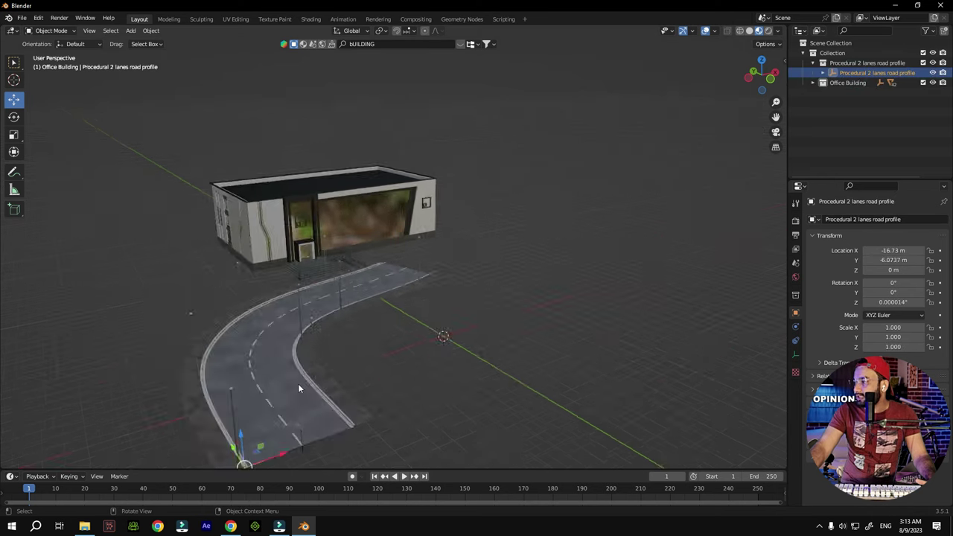
{"action": "scroll", "coordinate": [298, 383], "scroll_direction": "down", "scroll_amount": 4}
{"action": "left_click_drag", "start_coordinate": [755, 79], "coordinate": [611, 193]}
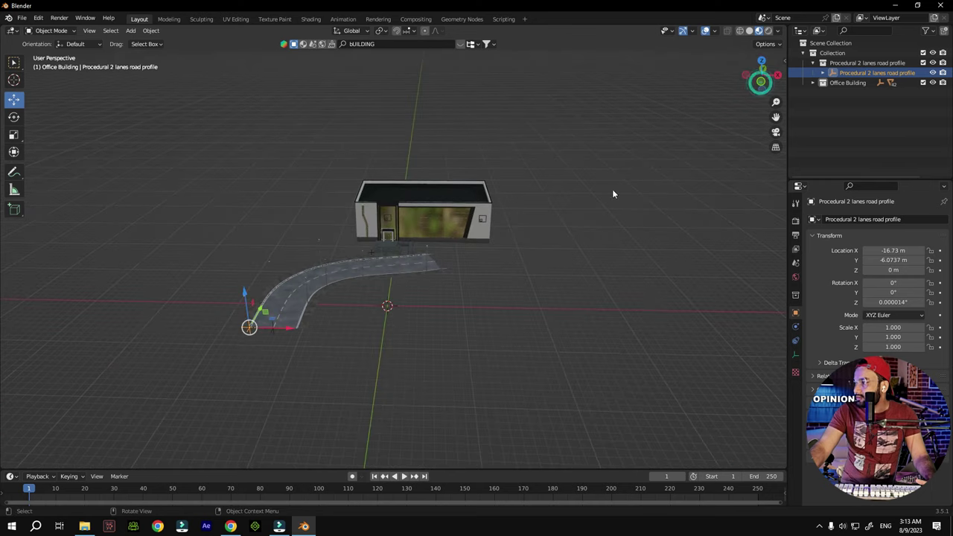
{"action": "left_click_drag", "start_coordinate": [294, 331], "coordinate": [344, 328]}
{"action": "scroll", "coordinate": [347, 335], "scroll_direction": "up", "scroll_amount": 2}
{"action": "scroll", "coordinate": [348, 335], "scroll_direction": "down", "scroll_amount": 2}
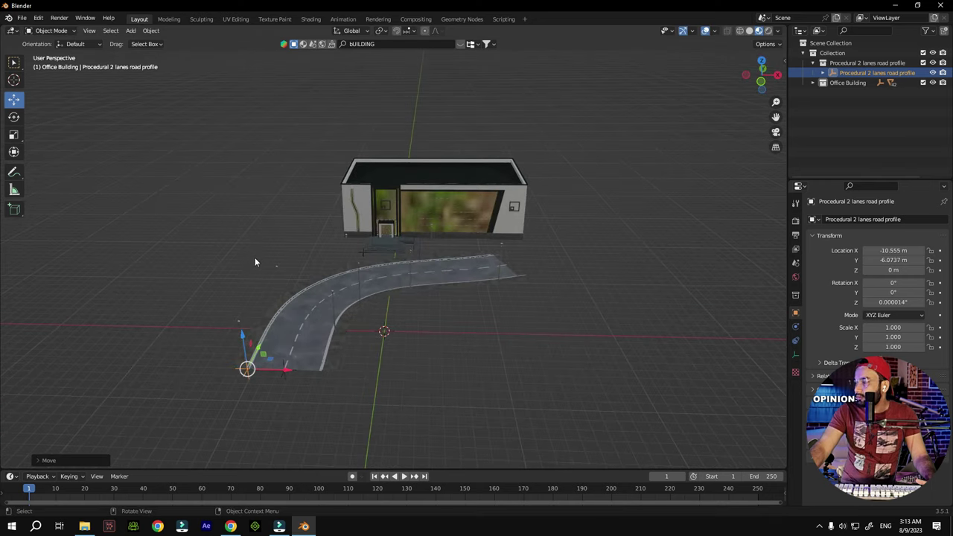
Rotate the two-lane road profile to about -17.8° around Z and move it along Y to about -0.61 m
{"action": "left_click", "coordinate": [13, 117]}
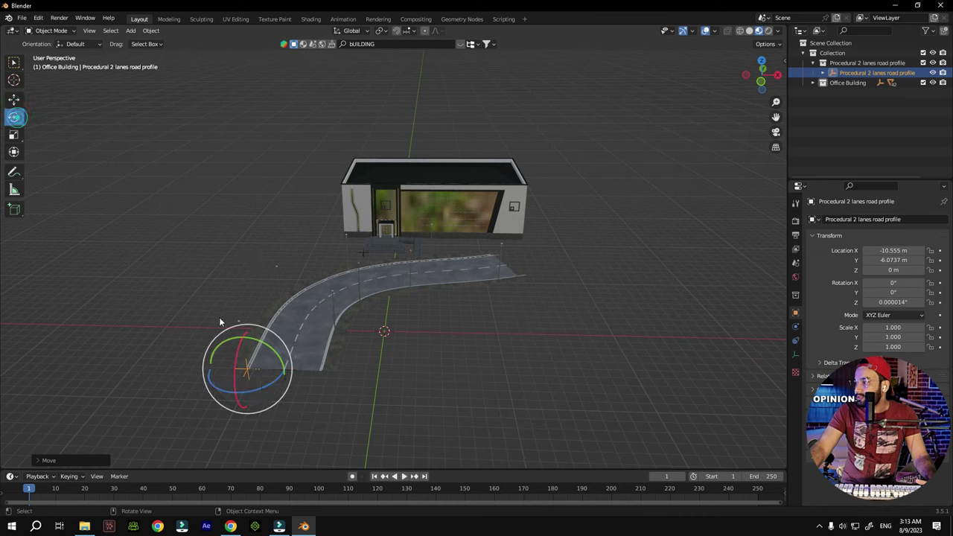
{"action": "left_click_drag", "start_coordinate": [264, 386], "coordinate": [279, 317]}
{"action": "left_click", "coordinate": [14, 100]}
{"action": "scroll", "coordinate": [427, 275], "scroll_direction": "up", "scroll_amount": 4}
{"action": "scroll", "coordinate": [427, 275], "scroll_direction": "down", "scroll_amount": 3}
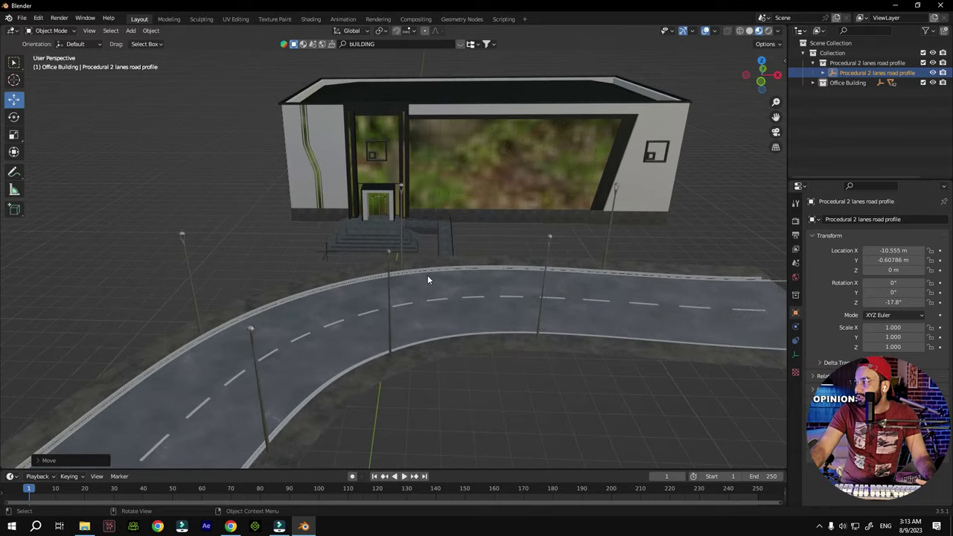
{"action": "left_click_drag", "start_coordinate": [760, 74], "coordinate": [800, 123]}
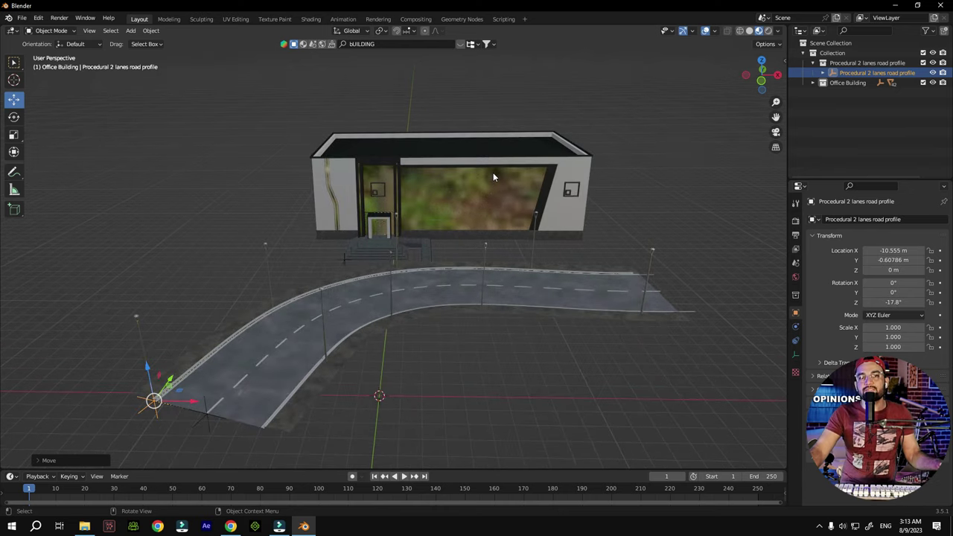
{"action": "scroll", "coordinate": [493, 178], "scroll_direction": "down", "scroll_amount": 2}
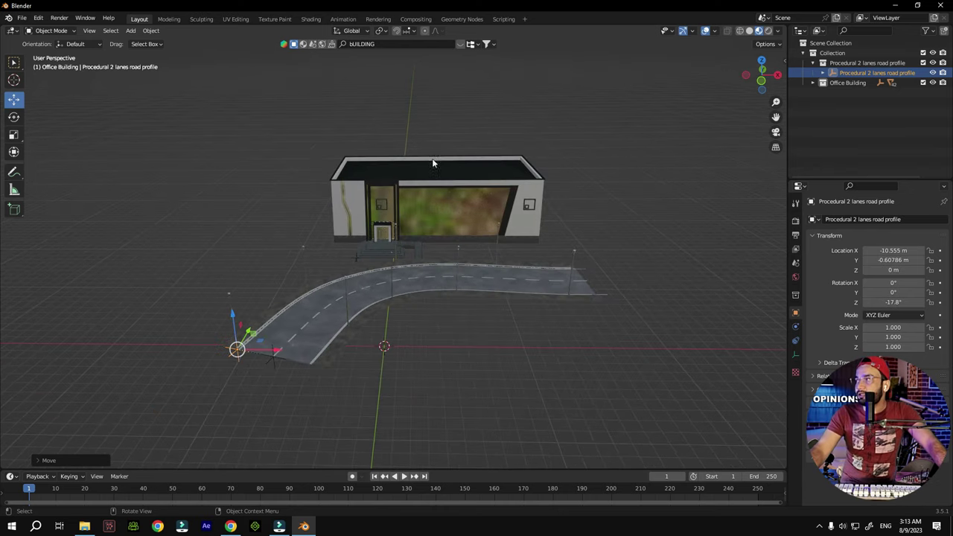
Search the BlenderKit model library for "Shop"
{"action": "left_click", "coordinate": [406, 45]}
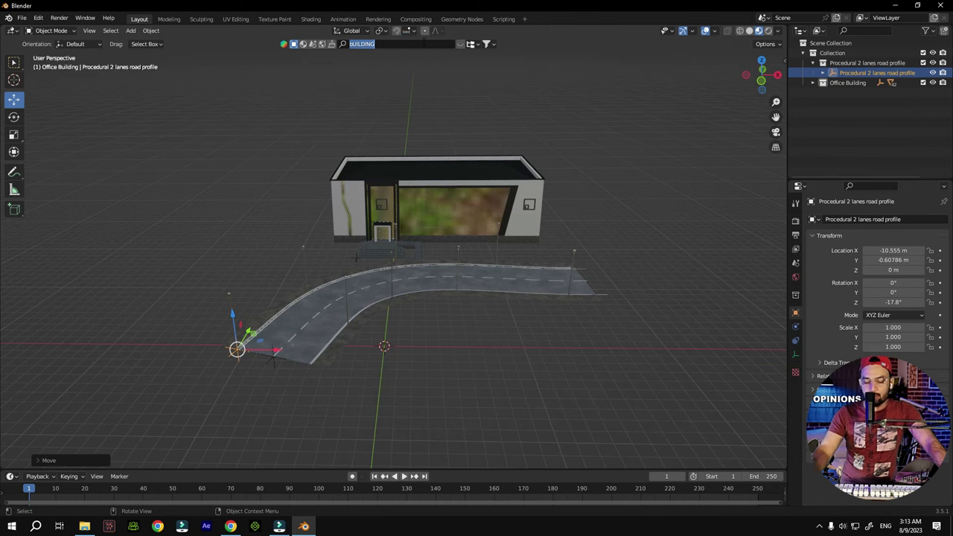
{"action": "key", "text": "BackSpace"}
{"action": "type", "text": "Shop"}
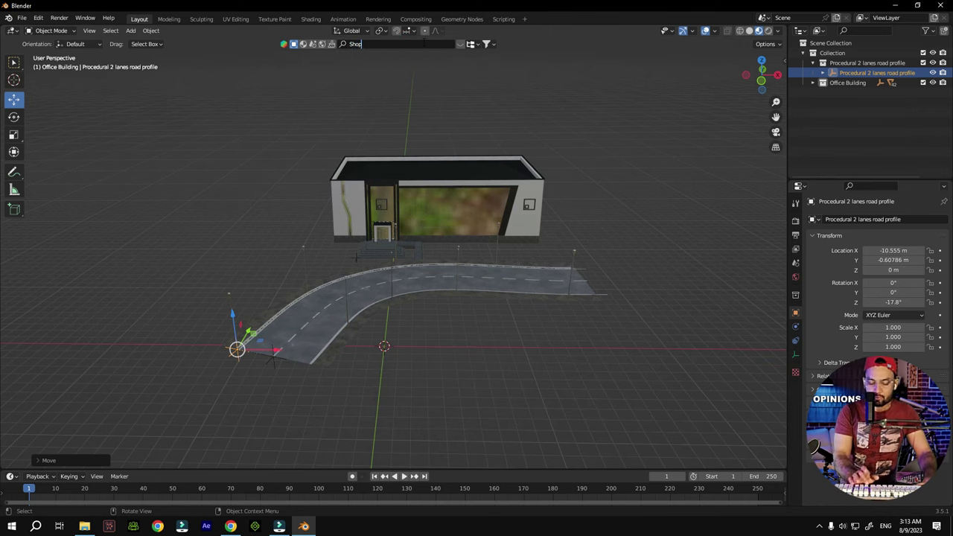
{"action": "key", "text": "Return"}
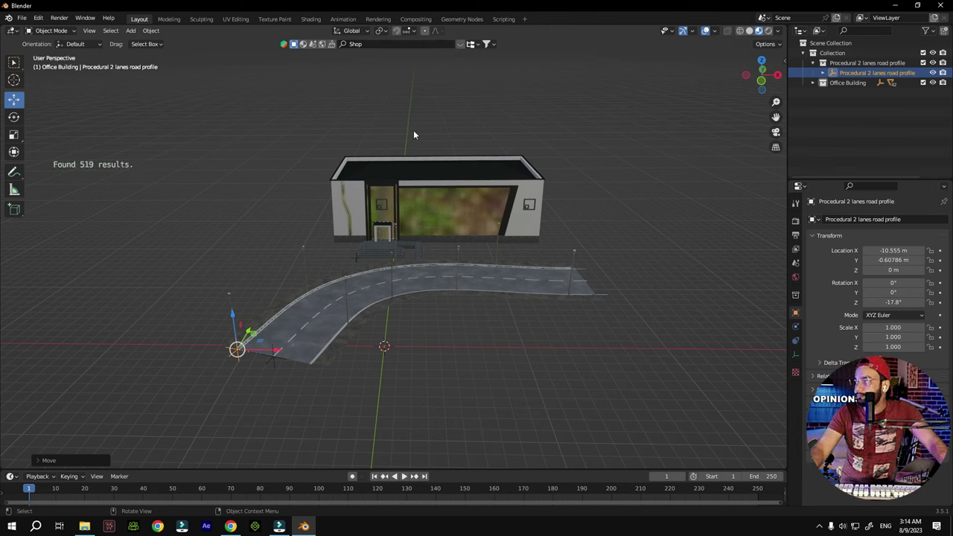
Replace the BlenderKit model search term with "buildings" and run the search
{"action": "left_click", "coordinate": [383, 44]}
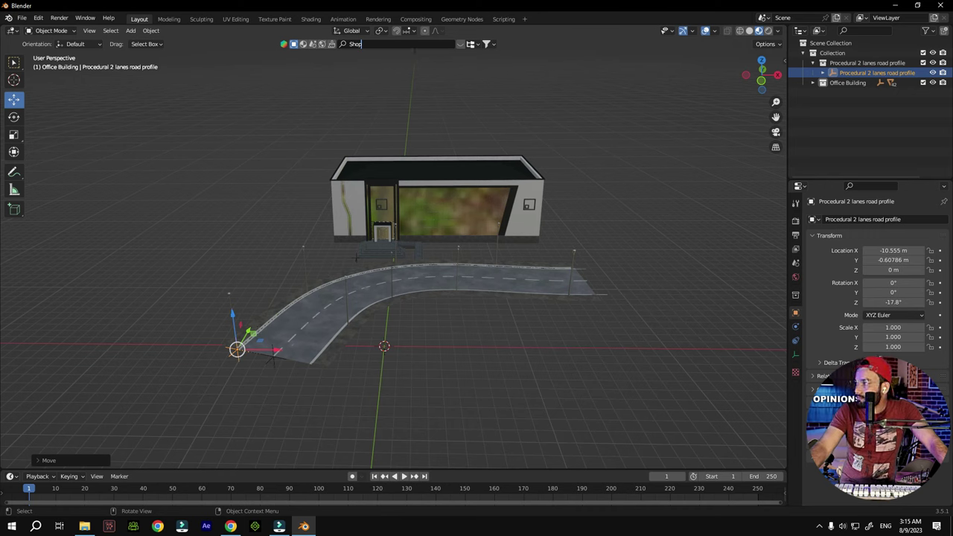
{"action": "left_click", "coordinate": [352, 43]}
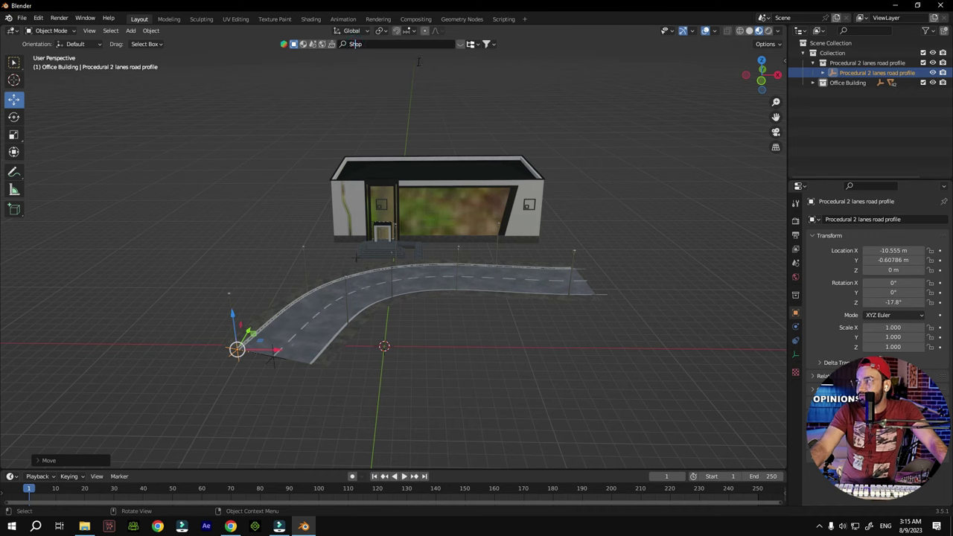
{"action": "double_click", "coordinate": [355, 44]}
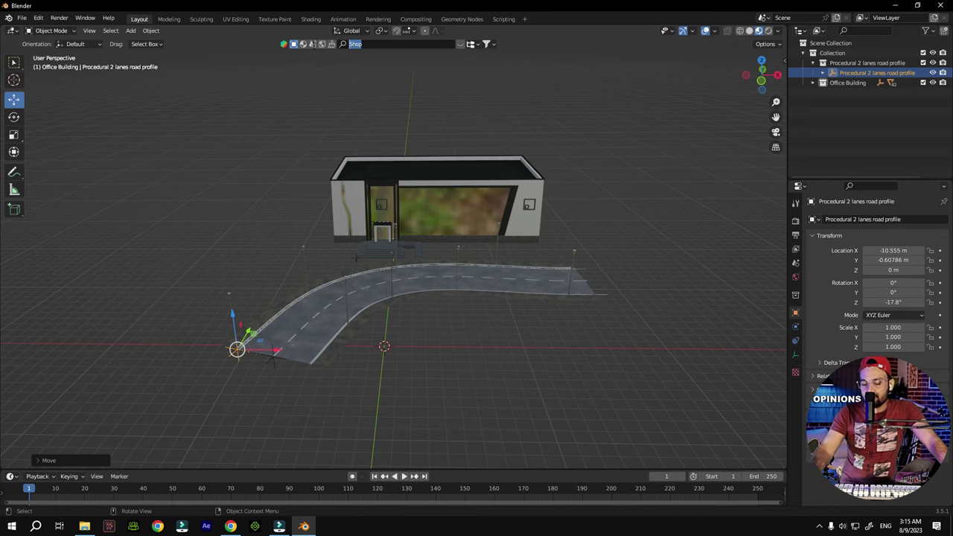
{"action": "key", "text": "BackSpace"}
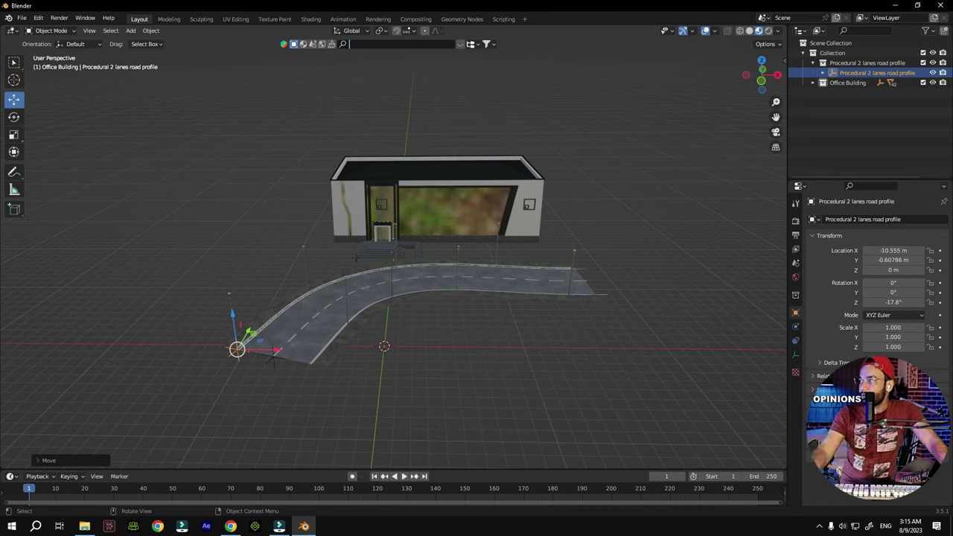
{"action": "left_click", "coordinate": [367, 44]}
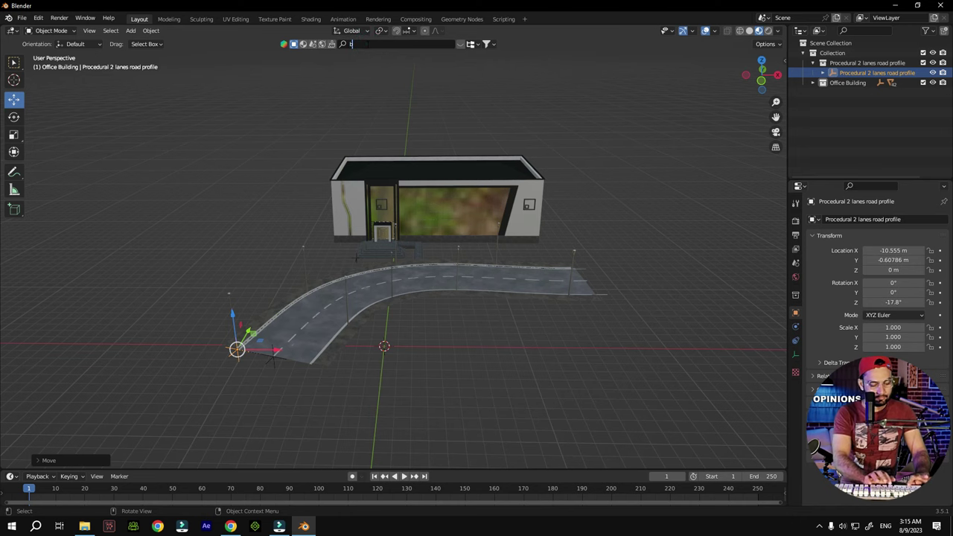
{"action": "type", "text": "buildin"}
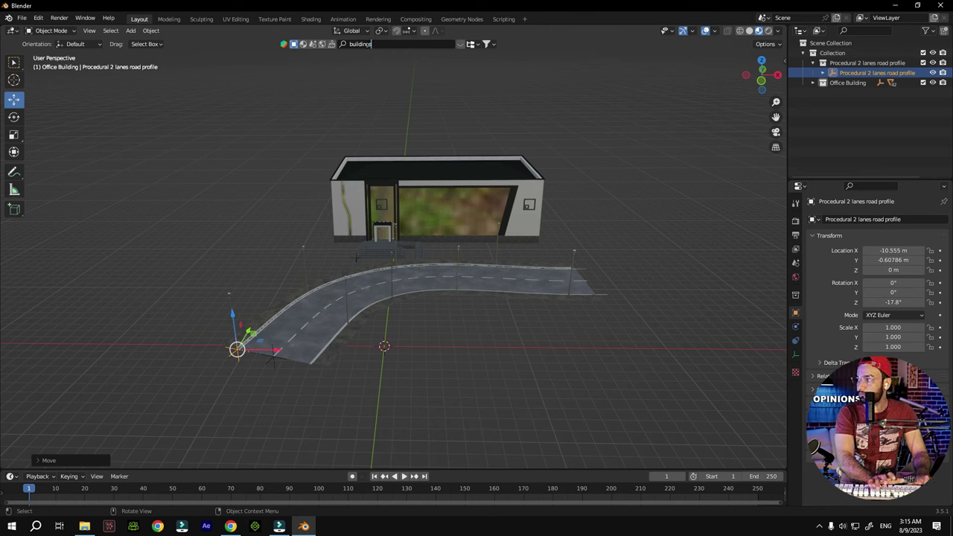
{"action": "type", "text": "gs"}
{"action": "key", "text": "Return"}
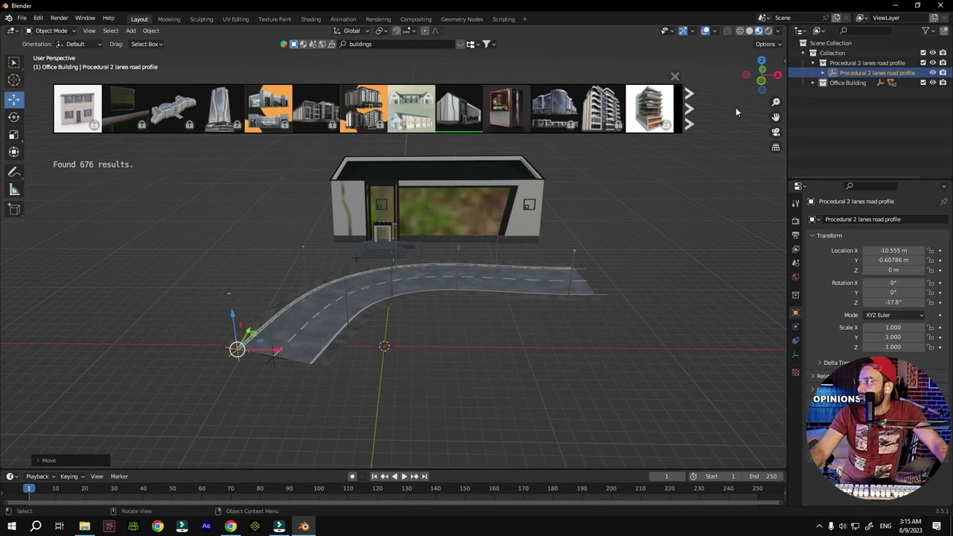
Browse through the pages of building search results and preview candidate models that could stand beside the road
{"action": "left_click", "coordinate": [687, 112]}
{"action": "left_click", "coordinate": [687, 112]}
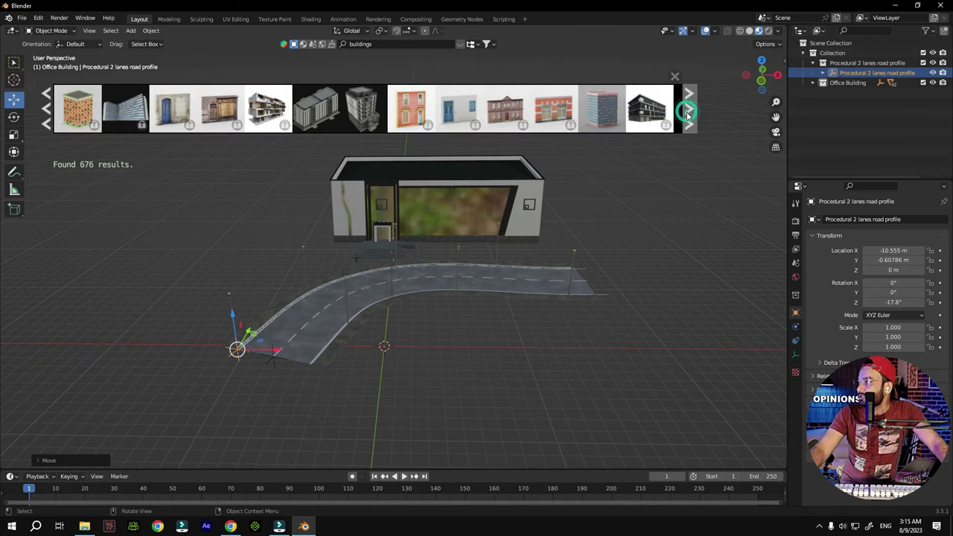
{"action": "left_click", "coordinate": [687, 112]}
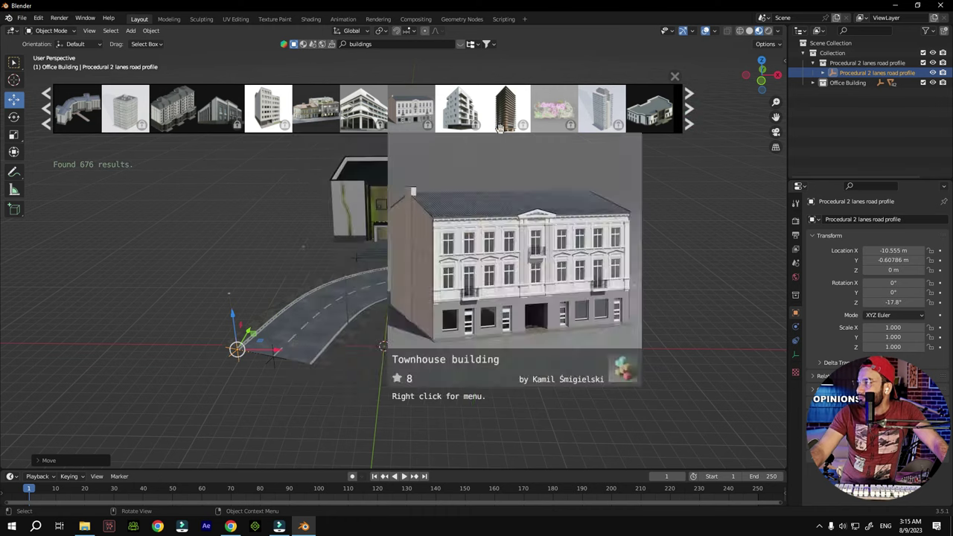
{"action": "left_click", "coordinate": [688, 118]}
{"action": "left_click", "coordinate": [688, 117]}
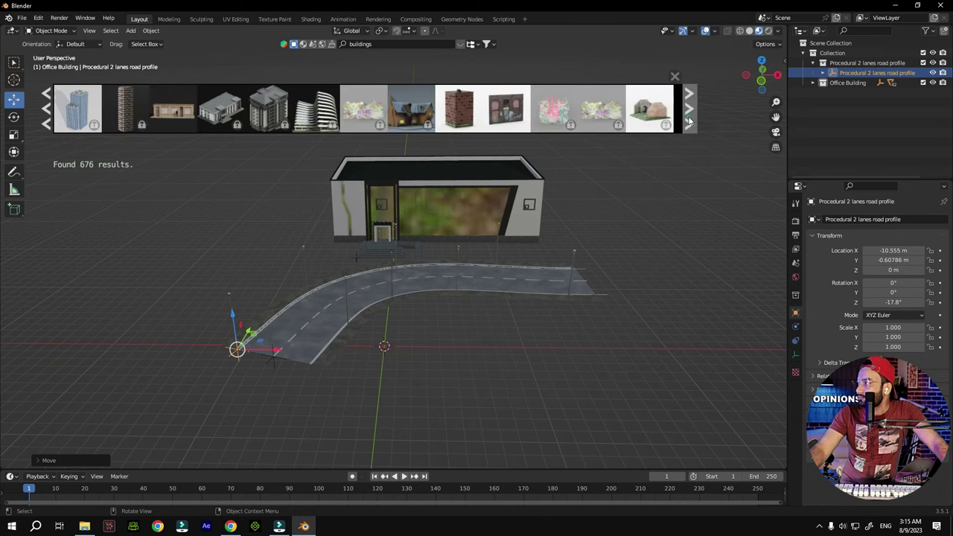
{"action": "left_click", "coordinate": [687, 117]}
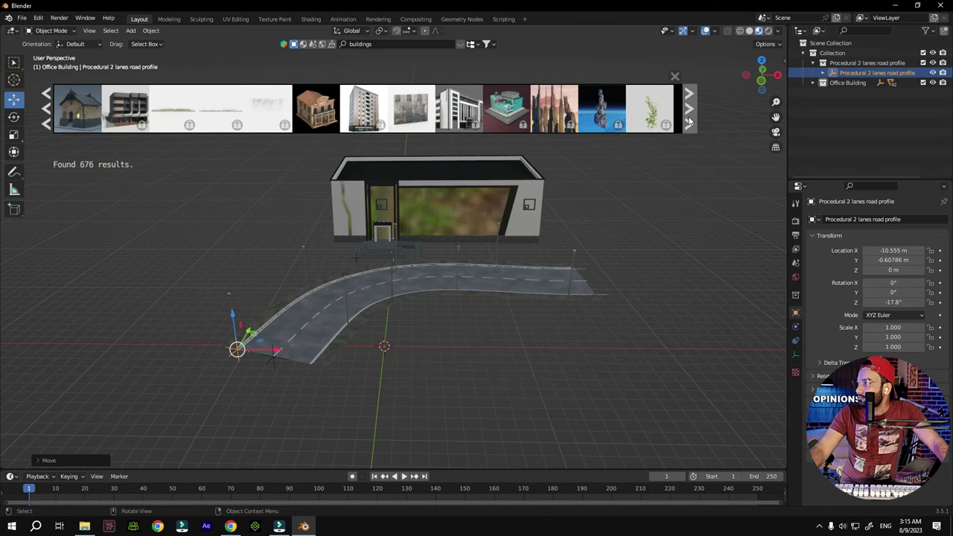
{"action": "left_click", "coordinate": [687, 117]}
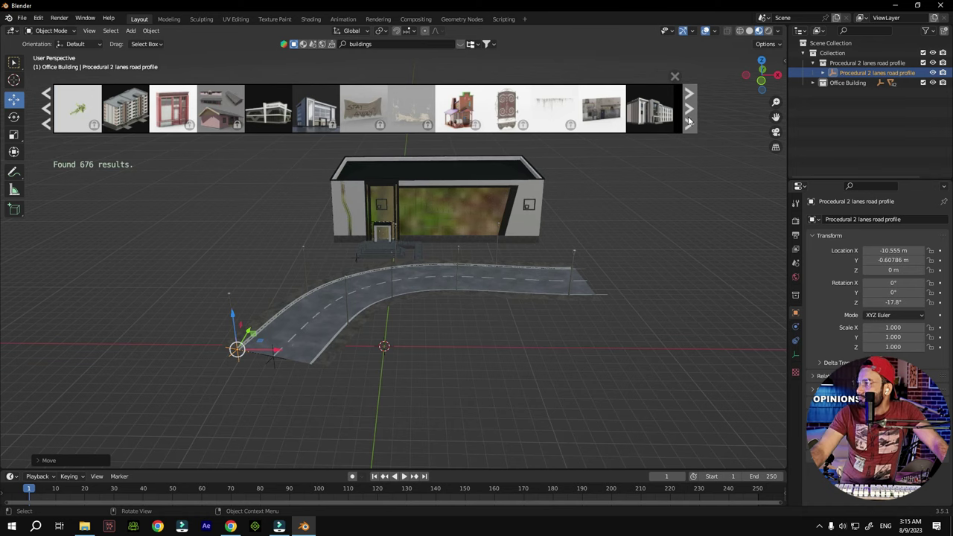
{"action": "left_click", "coordinate": [688, 117]}
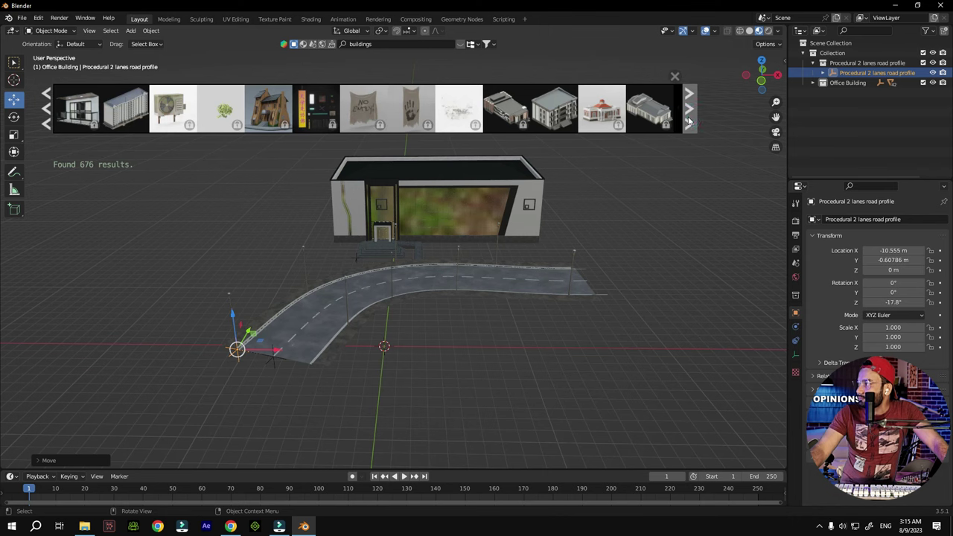
{"action": "left_click", "coordinate": [688, 118]}
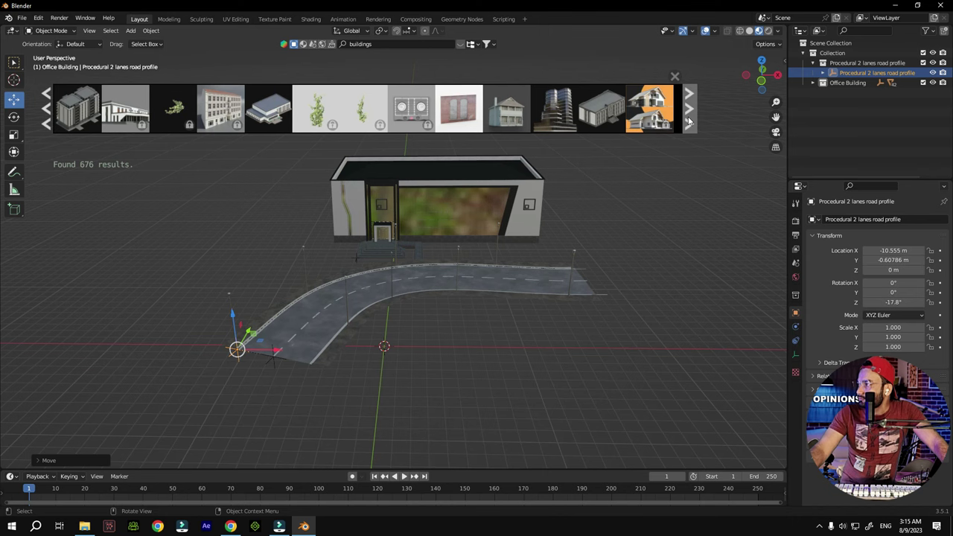
{"action": "left_click", "coordinate": [688, 118]}
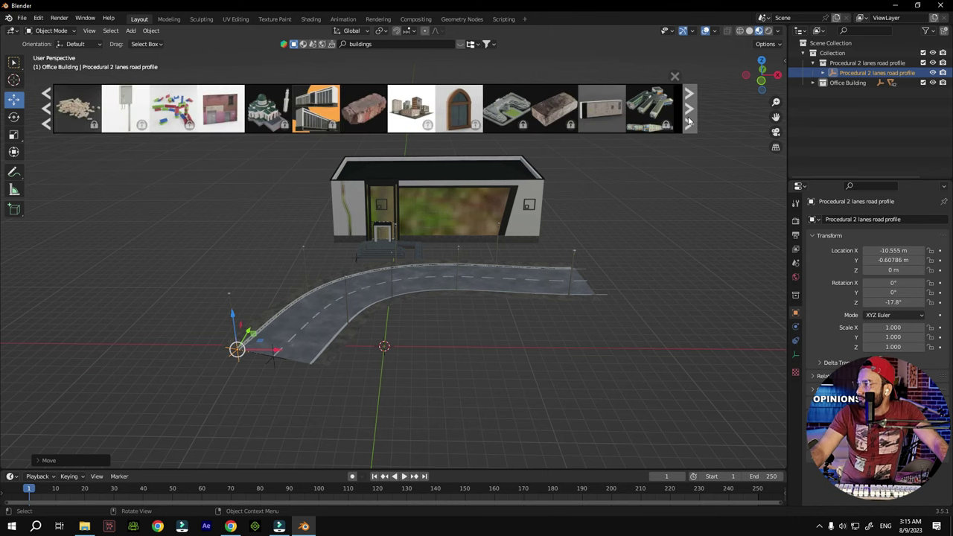
{"action": "left_click", "coordinate": [688, 118]}
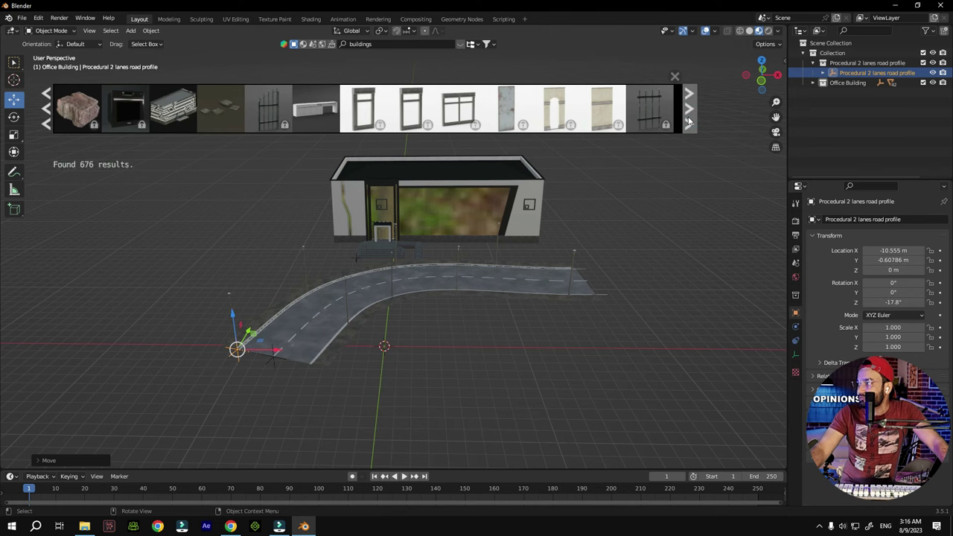
{"action": "left_click", "coordinate": [687, 117]}
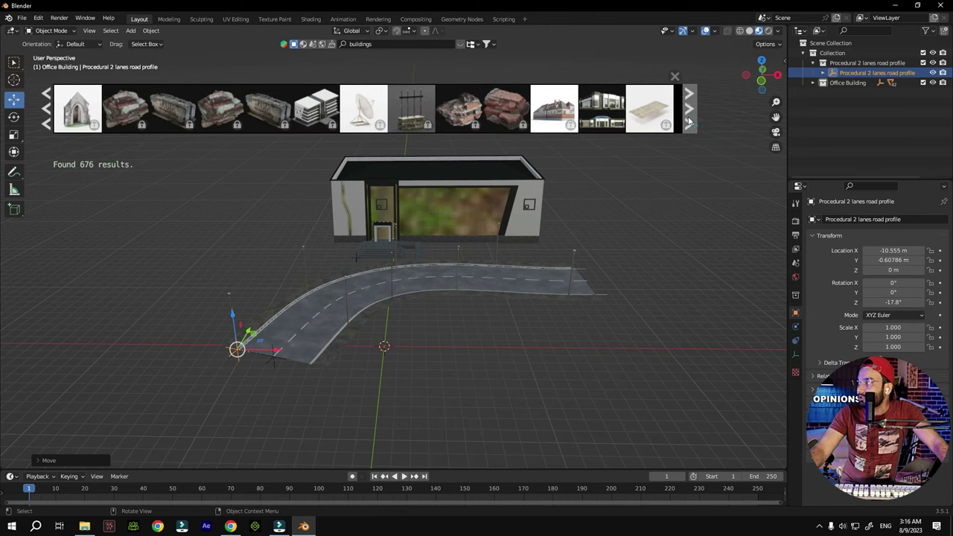
{"action": "left_click", "coordinate": [688, 117]}
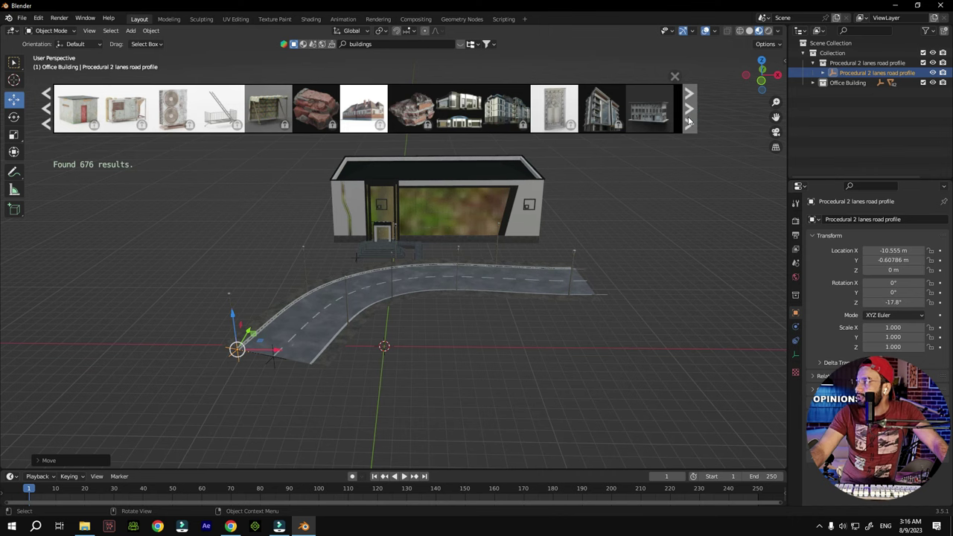
{"action": "mouse_move", "coordinate": [658, 121]}
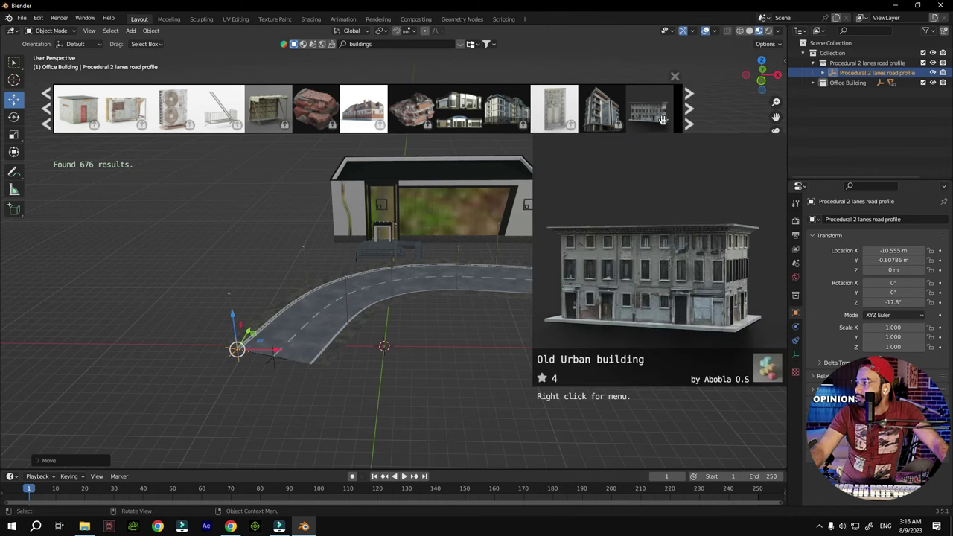
{"action": "left_click", "coordinate": [689, 116]}
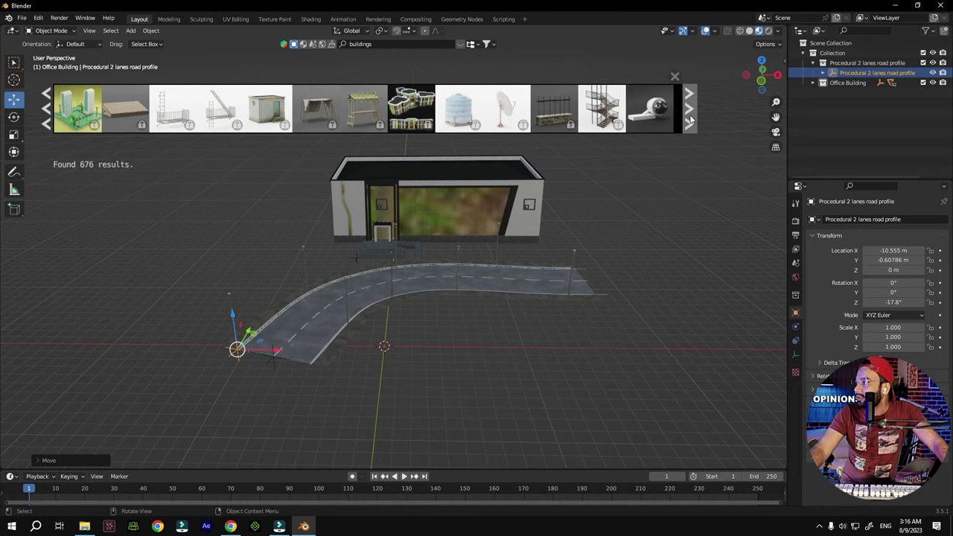
{"action": "left_click", "coordinate": [689, 118]}
{"action": "left_click", "coordinate": [689, 117]}
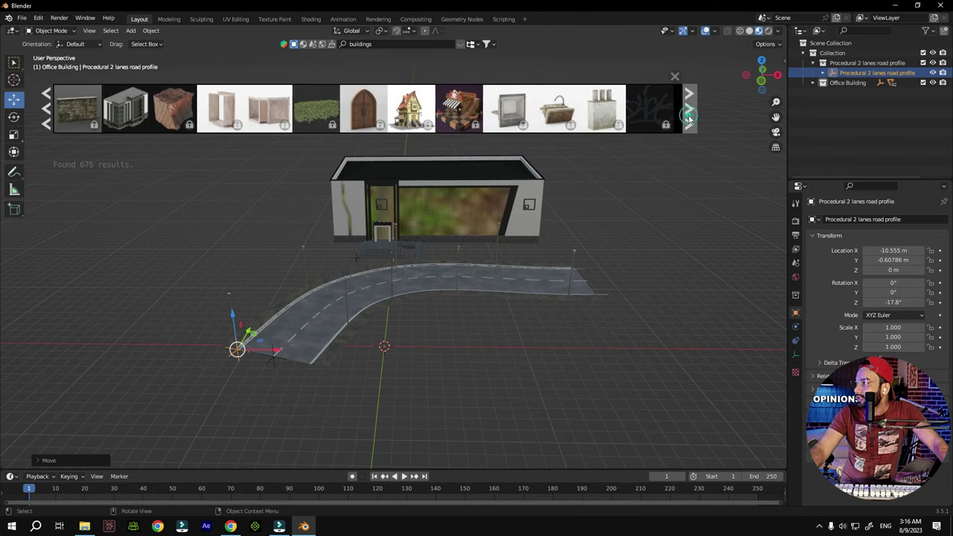
{"action": "left_click", "coordinate": [690, 118]}
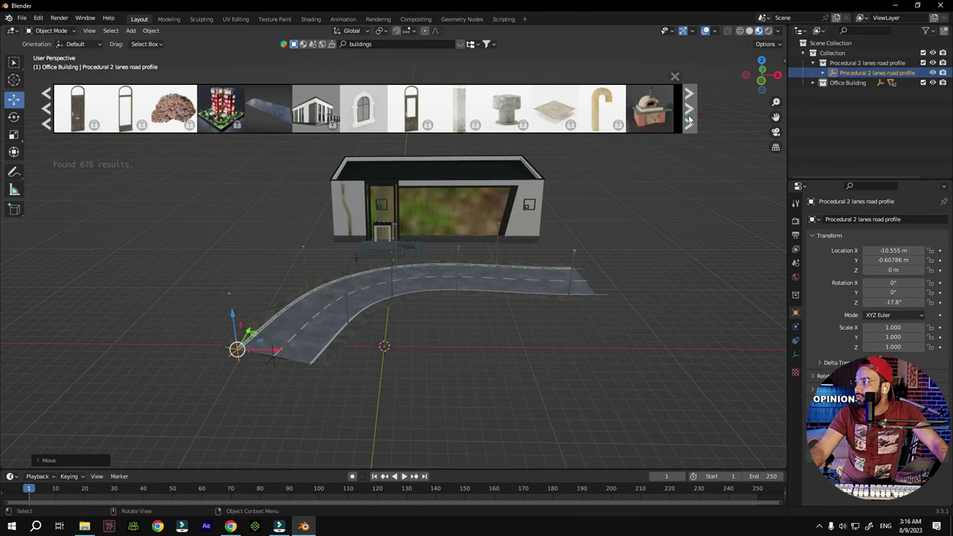
{"action": "left_click", "coordinate": [689, 118]}
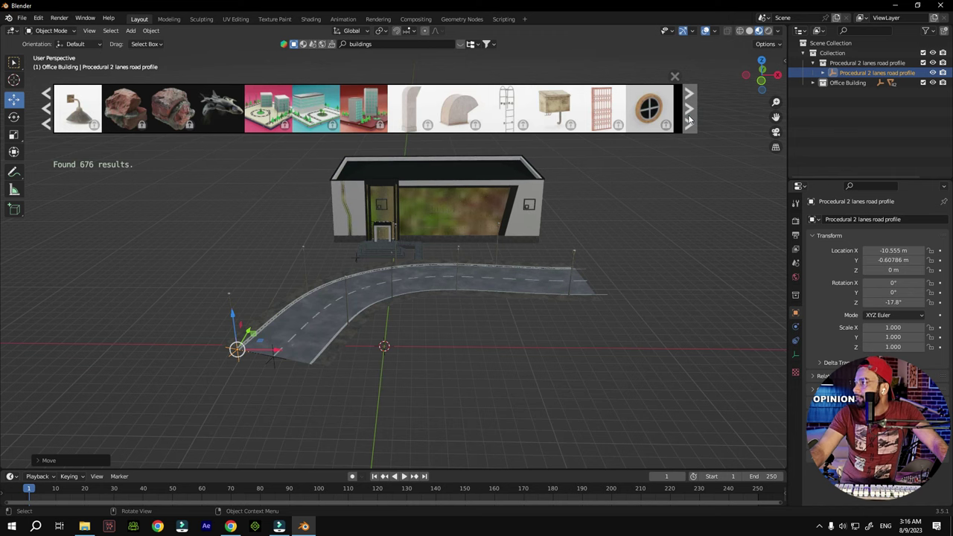
{"action": "left_click", "coordinate": [689, 118]}
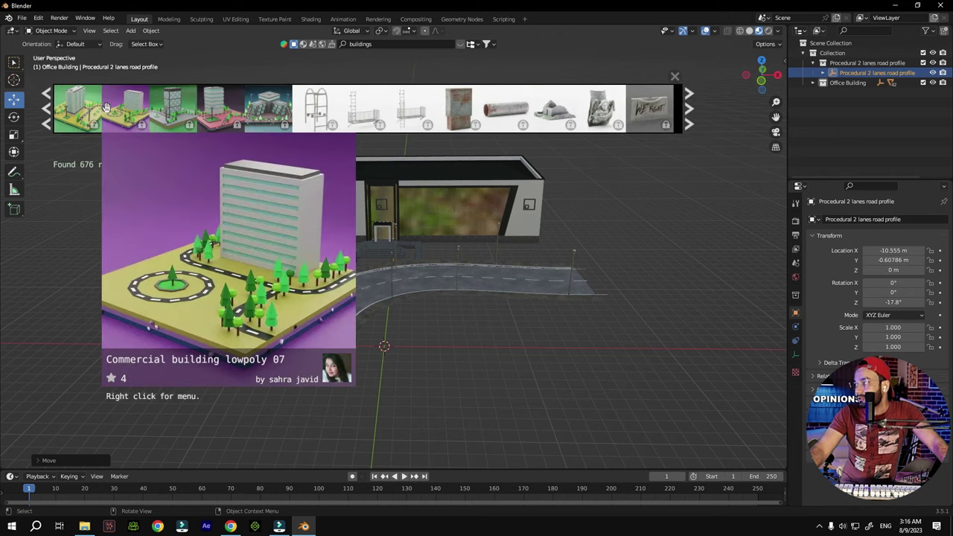
{"action": "left_click", "coordinate": [690, 117]}
{"action": "left_click", "coordinate": [690, 117]}
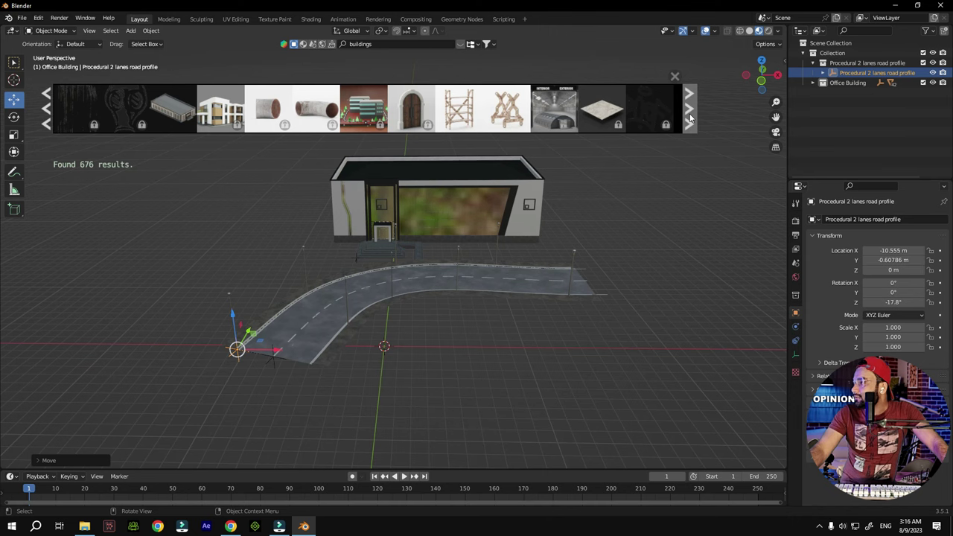
{"action": "left_click", "coordinate": [690, 118]}
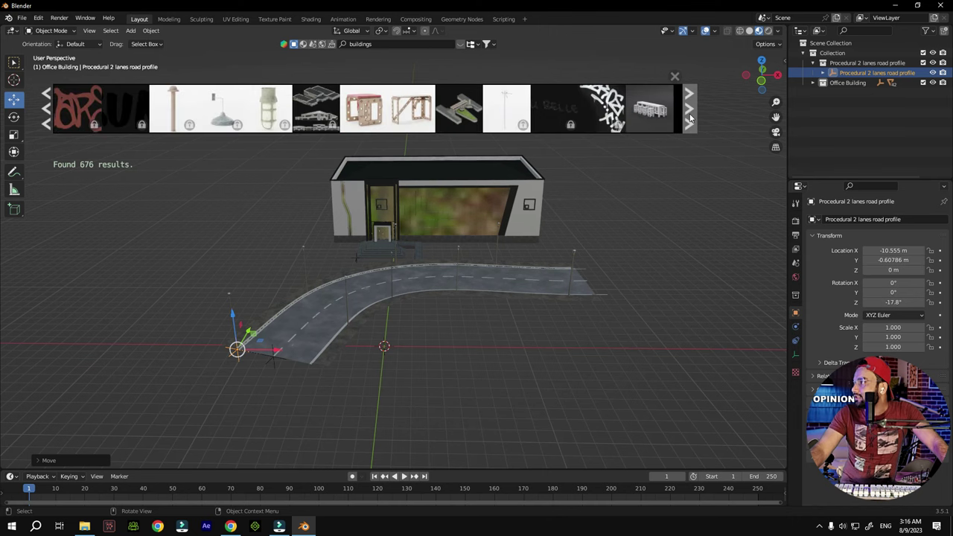
{"action": "left_click", "coordinate": [690, 118]}
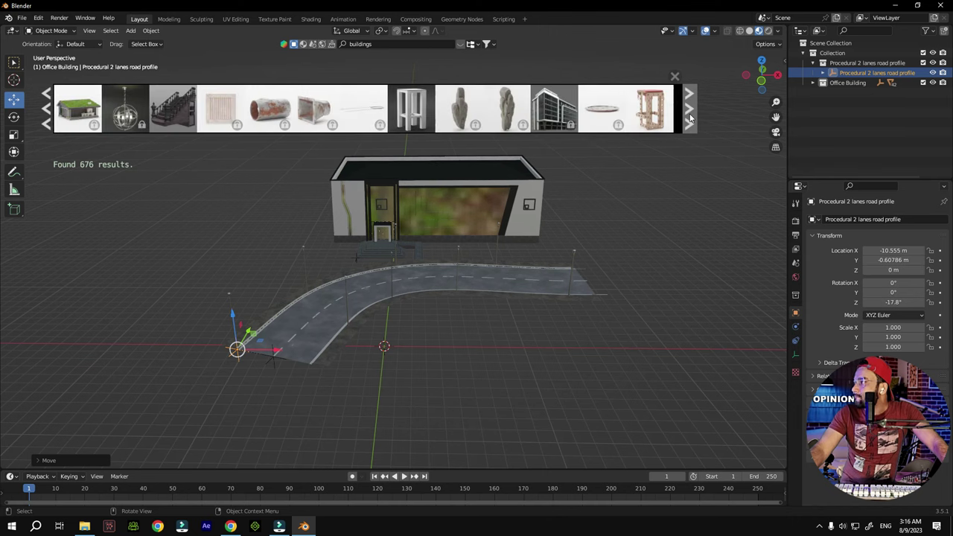
{"action": "left_click", "coordinate": [690, 117]}
{"action": "left_click", "coordinate": [690, 118]}
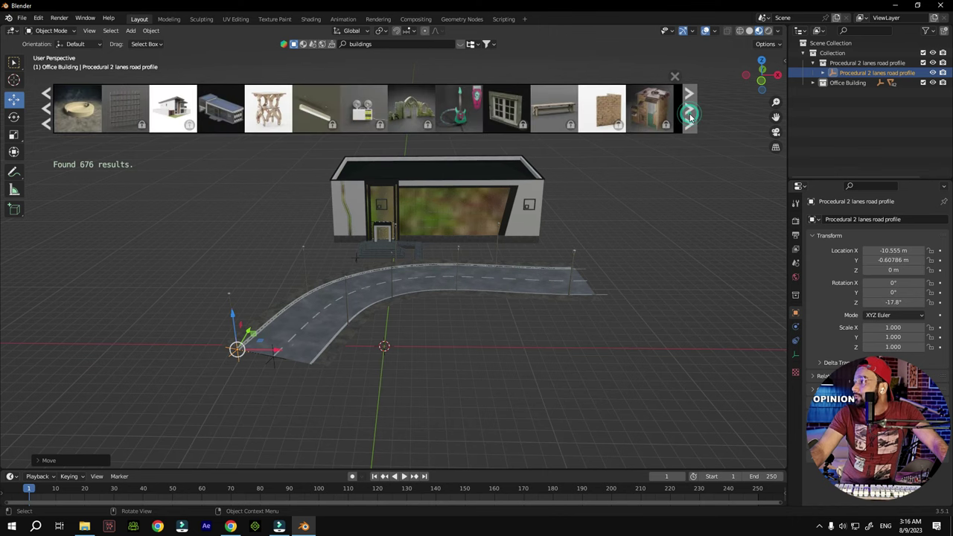
Browse through further pages of the building search results and preview candidate house models for the street scene
{"action": "left_click", "coordinate": [690, 118]}
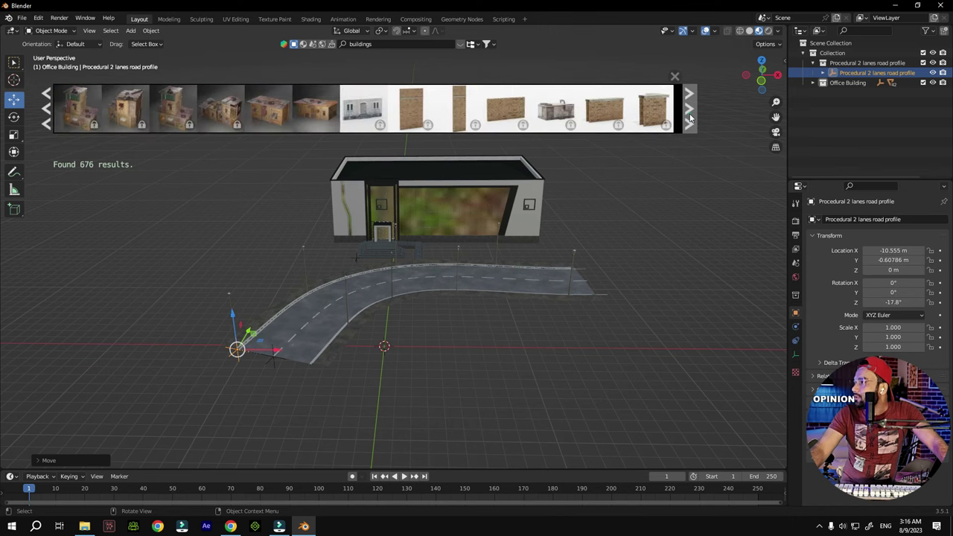
{"action": "left_click", "coordinate": [690, 117]}
{"action": "left_click", "coordinate": [690, 118]}
{"action": "left_click", "coordinate": [690, 117]}
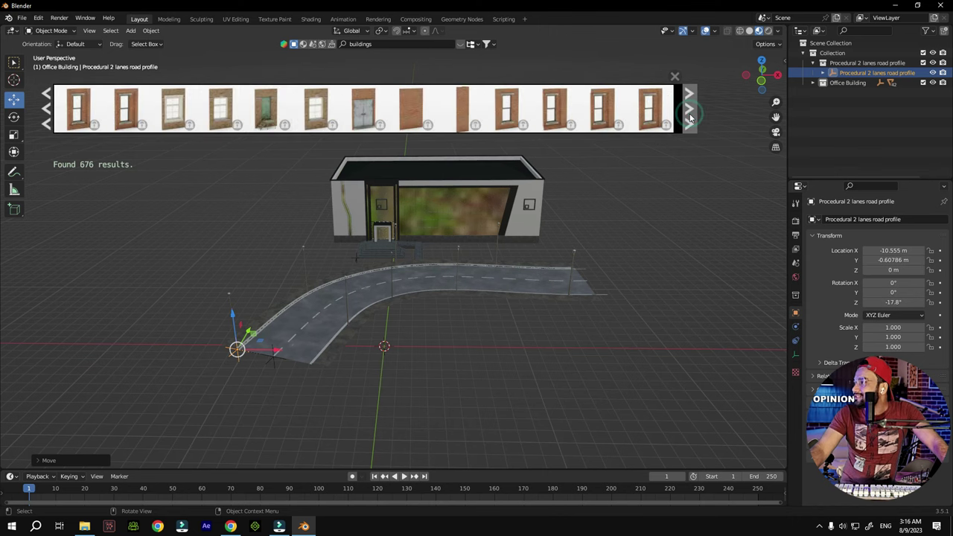
{"action": "left_click", "coordinate": [690, 118]}
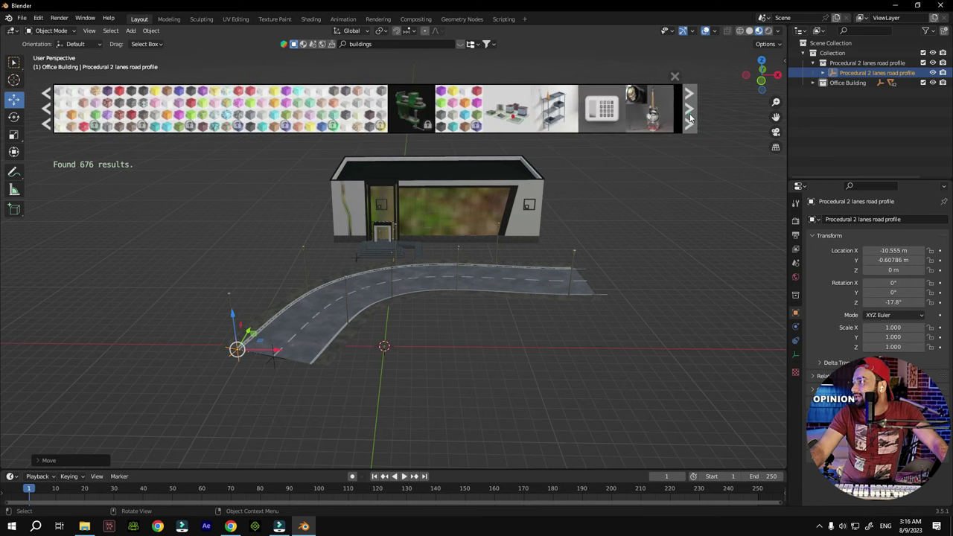
{"action": "left_click", "coordinate": [690, 118]}
{"action": "left_click", "coordinate": [690, 118]}
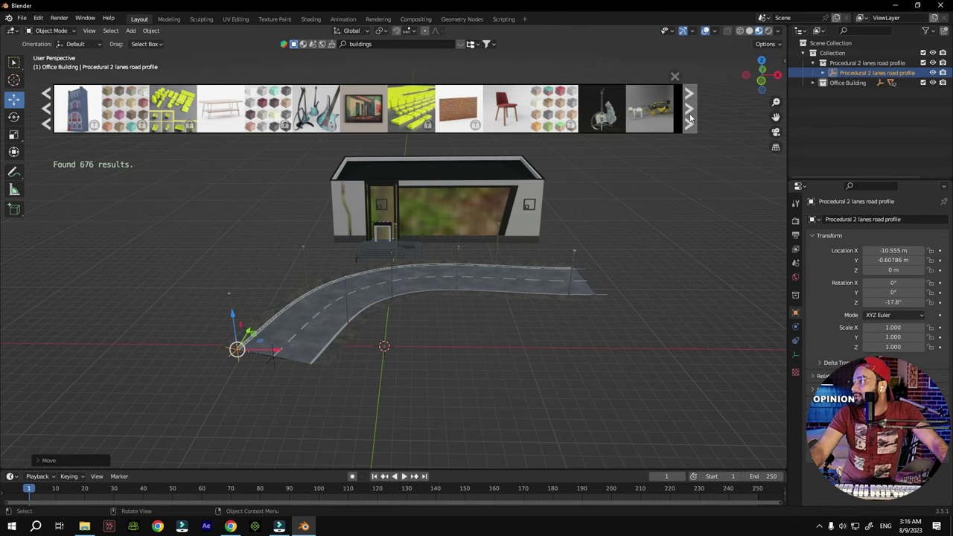
{"action": "left_click", "coordinate": [690, 118]}
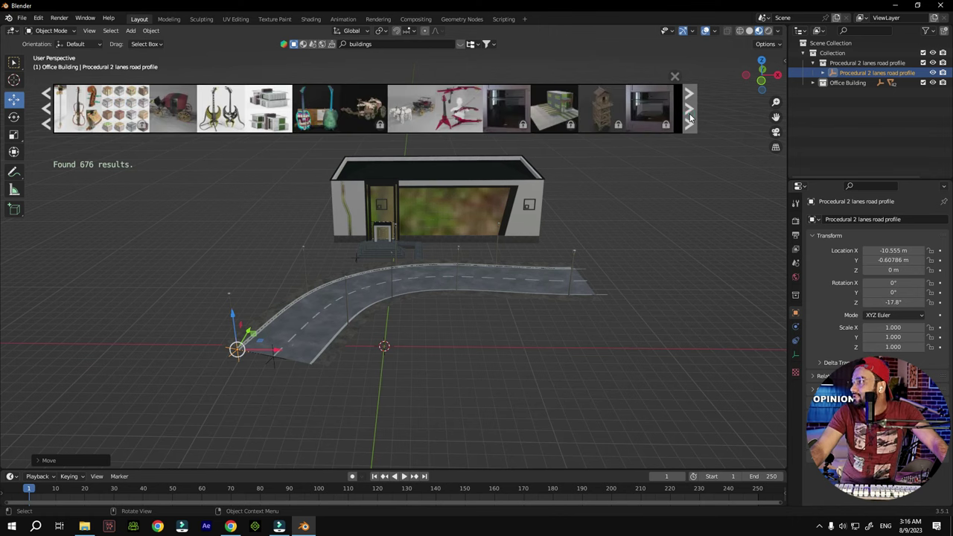
{"action": "left_click", "coordinate": [690, 117]}
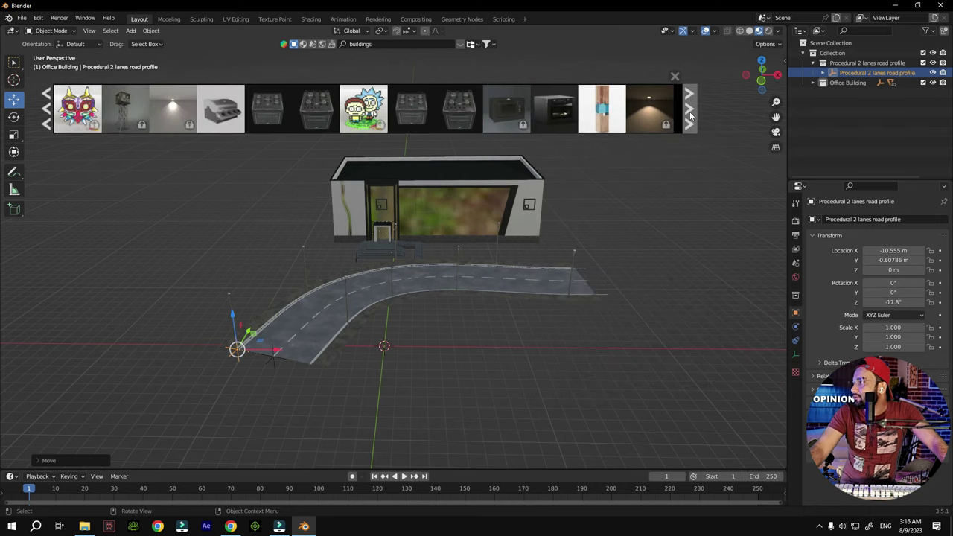
{"action": "mouse_move", "coordinate": [555, 117]}
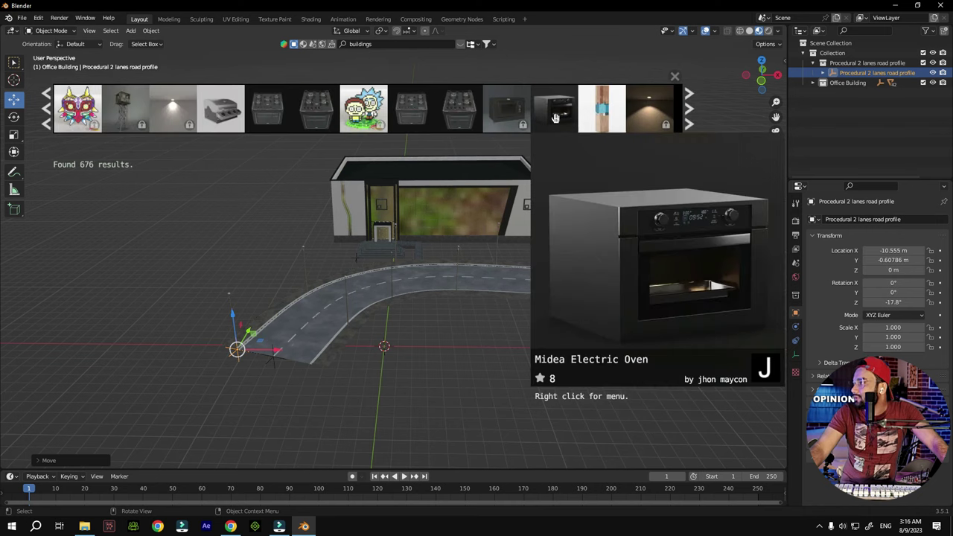
{"action": "left_click", "coordinate": [690, 110]}
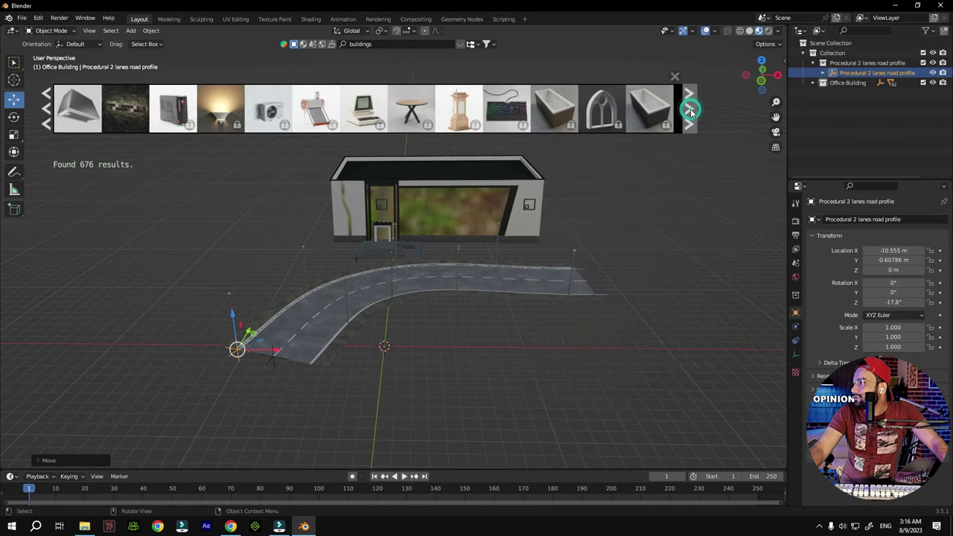
{"action": "left_click", "coordinate": [690, 110]}
{"action": "left_click", "coordinate": [690, 110]}
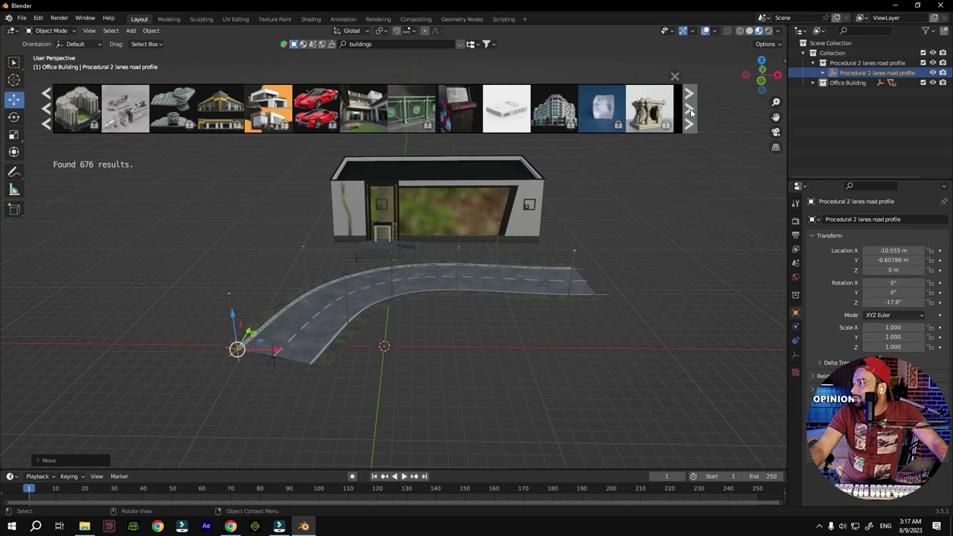
{"action": "left_click", "coordinate": [690, 110]}
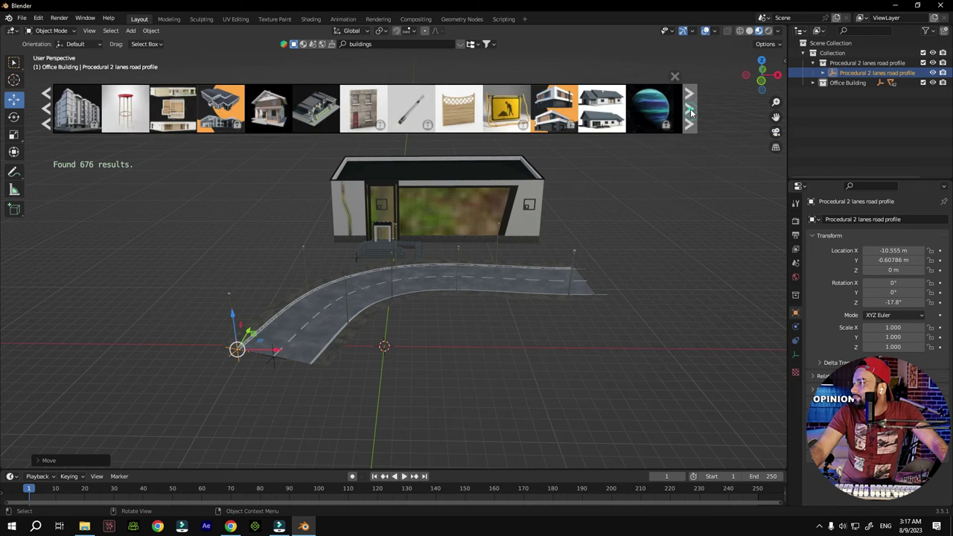
{"action": "mouse_move", "coordinate": [596, 119]}
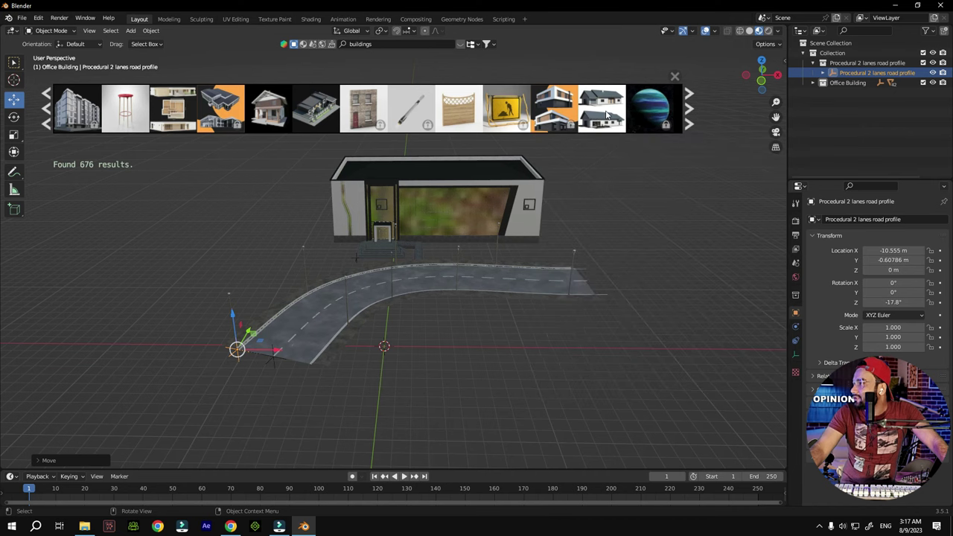
{"action": "mouse_move", "coordinate": [564, 114]}
Add the Single-family residential house model from the search results to the scene and set the viewport shading to Solid
{"action": "left_click", "coordinate": [622, 113]}
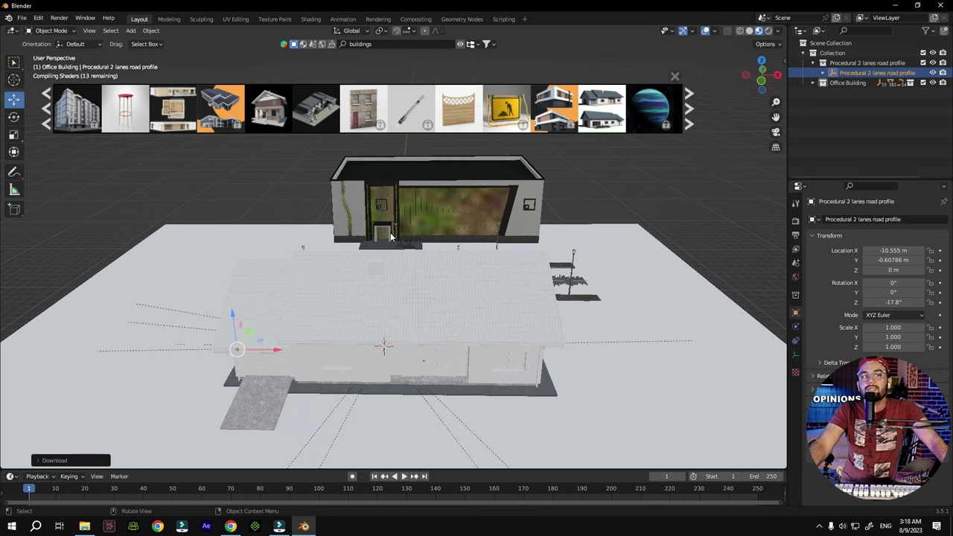
{"action": "left_click", "coordinate": [758, 32]}
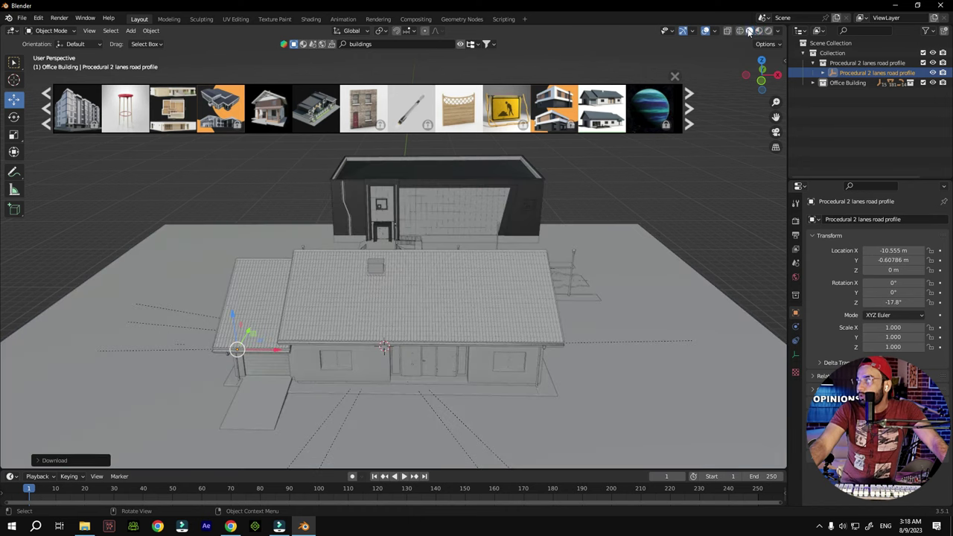
{"action": "left_click", "coordinate": [749, 31]}
{"action": "scroll", "coordinate": [338, 308], "scroll_direction": "up", "scroll_amount": 4}
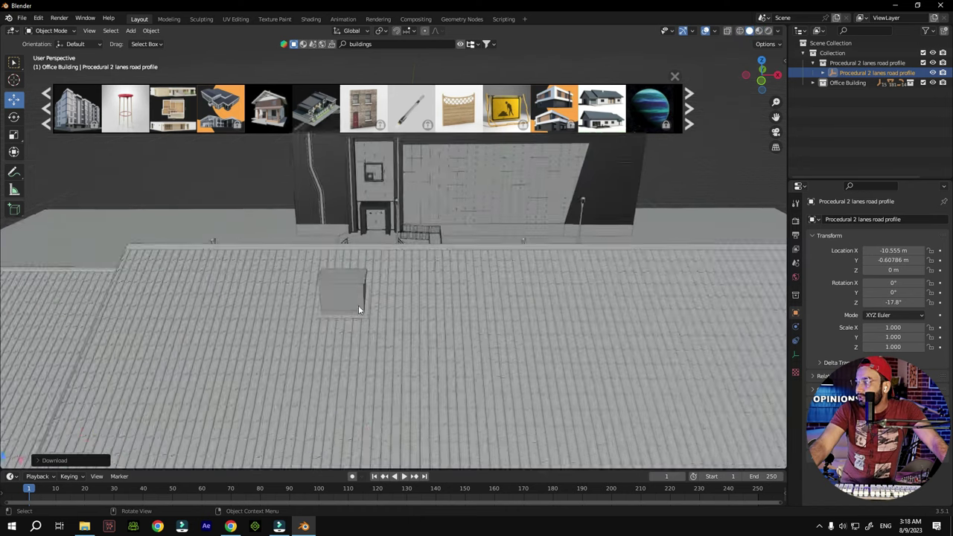
{"action": "scroll", "coordinate": [357, 312], "scroll_direction": "down", "scroll_amount": 8}
Delete the Single-family residential house parent empty from the Office Building collection
{"action": "mouse_move", "coordinate": [752, 83]}
{"action": "left_mouse_down"}
{"action": "mouse_move", "coordinate": [707, 90]}
{"action": "mouse_move", "coordinate": [736, 91]}
{"action": "mouse_move", "coordinate": [752, 78]}
{"action": "left_mouse_up"}
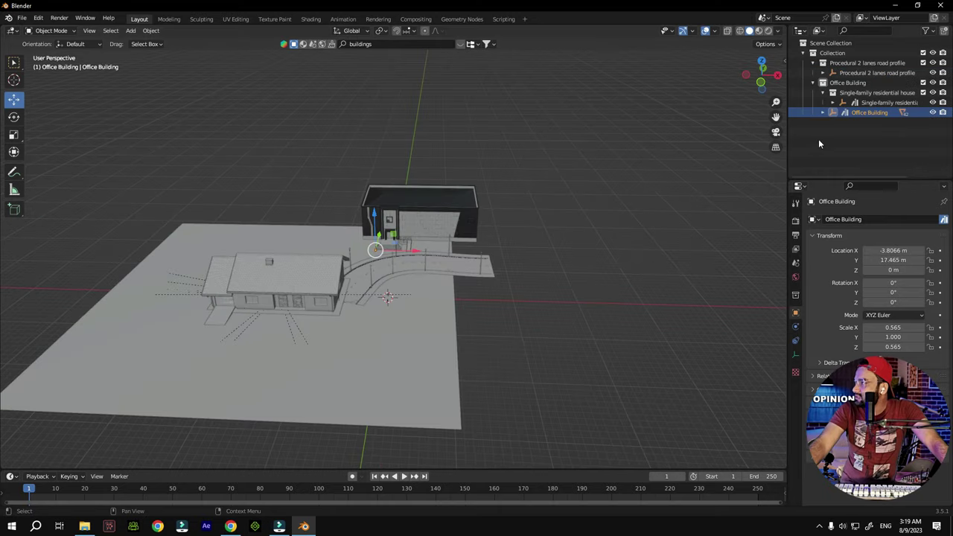
{"action": "left_click", "coordinate": [832, 92]}
{"action": "left_click", "coordinate": [886, 102]}
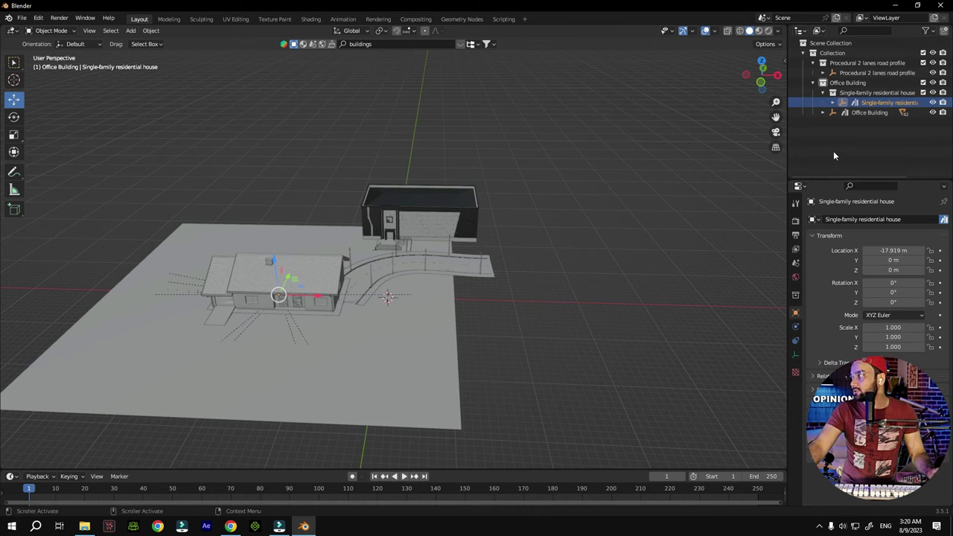
{"action": "left_click", "coordinate": [866, 122]}
{"action": "left_click", "coordinate": [879, 104]}
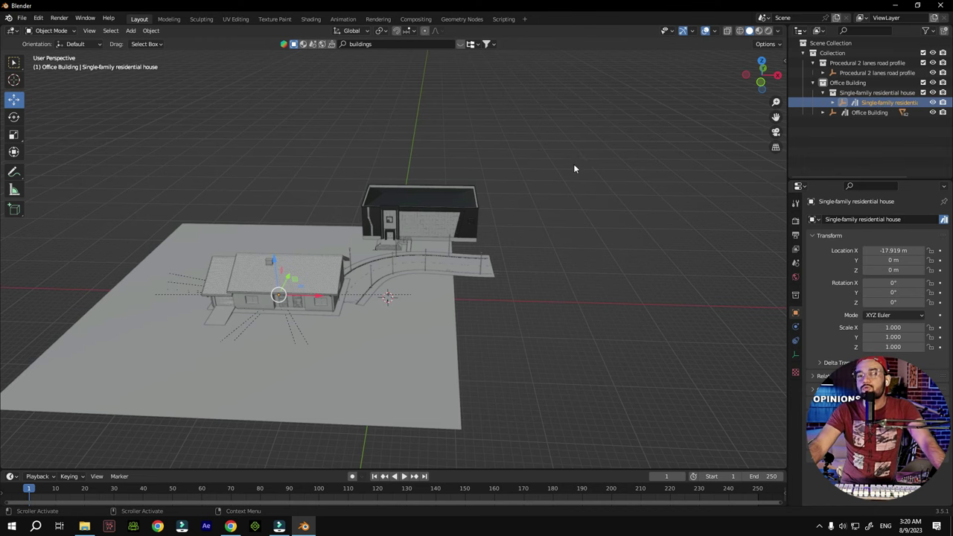
{"action": "key", "text": "Delete"}
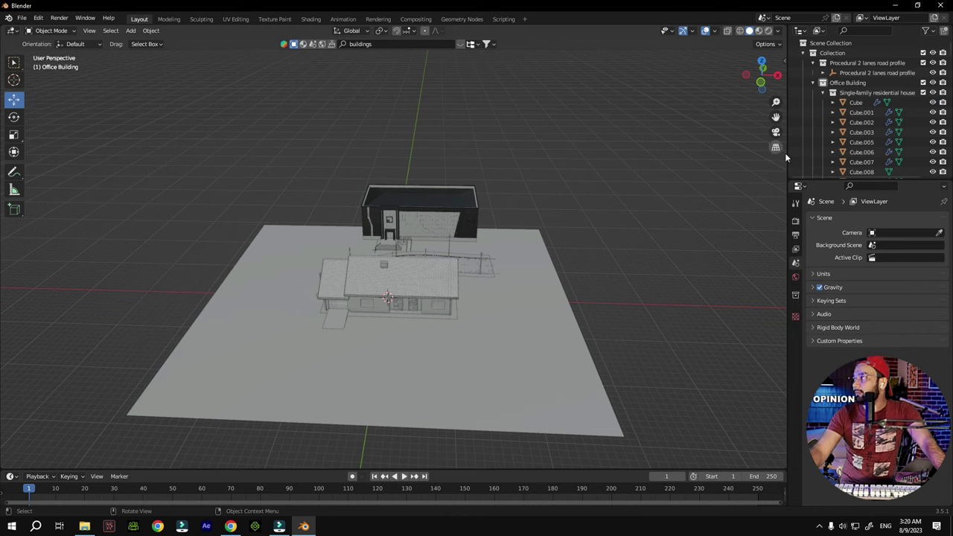
Delete the Single-family residential house collection nested inside the Office Building collection
{"action": "left_click", "coordinate": [823, 93]}
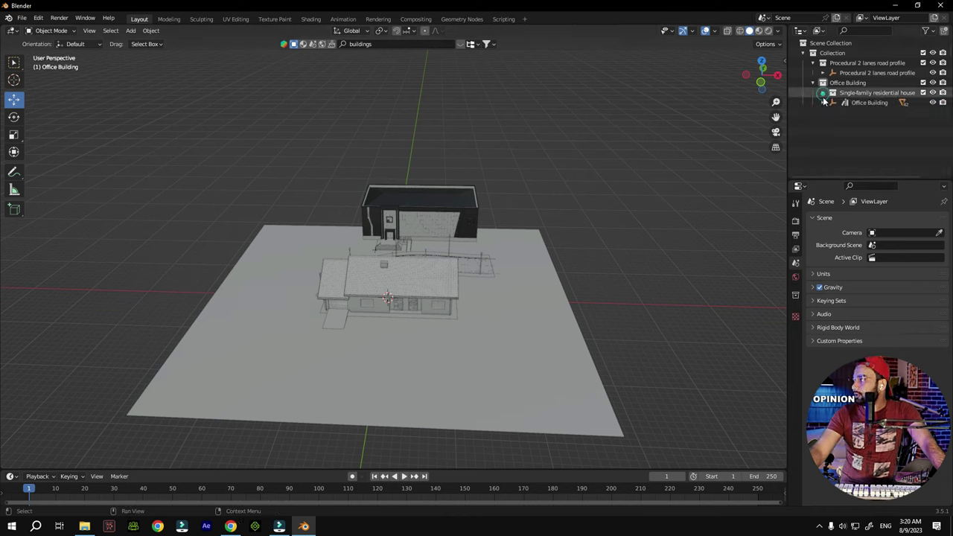
{"action": "left_click", "coordinate": [875, 94]}
{"action": "key", "text": "Delete"}
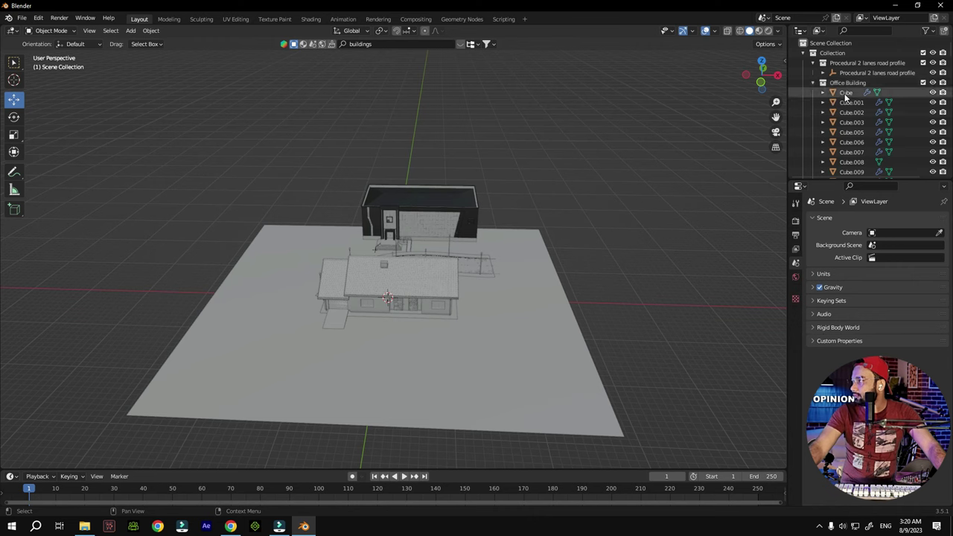
Delete all leftover house objects in the Office Building collection, from Cube through Window_Group.005
{"action": "scroll", "coordinate": [849, 112], "scroll_direction": "down", "scroll_amount": 10}
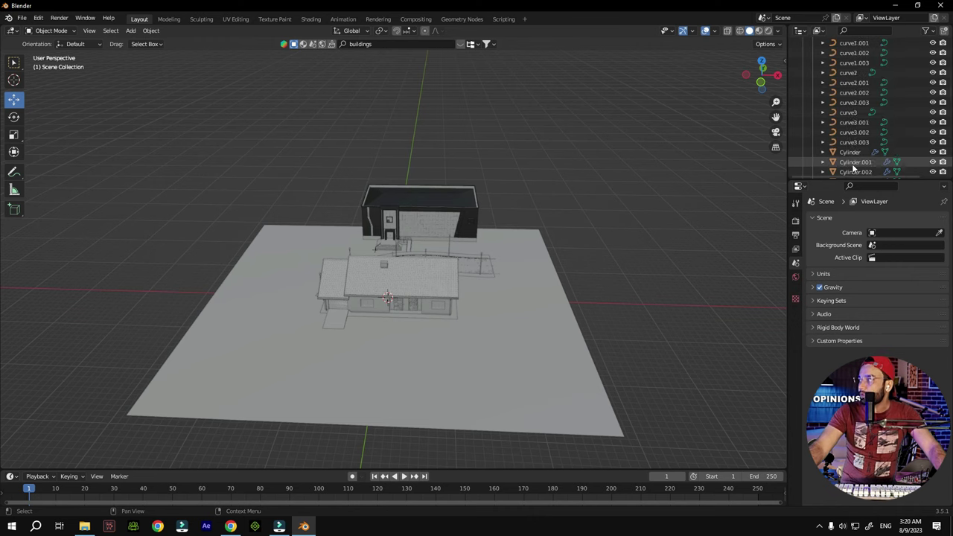
{"action": "scroll", "coordinate": [855, 169], "scroll_direction": "down", "scroll_amount": 10}
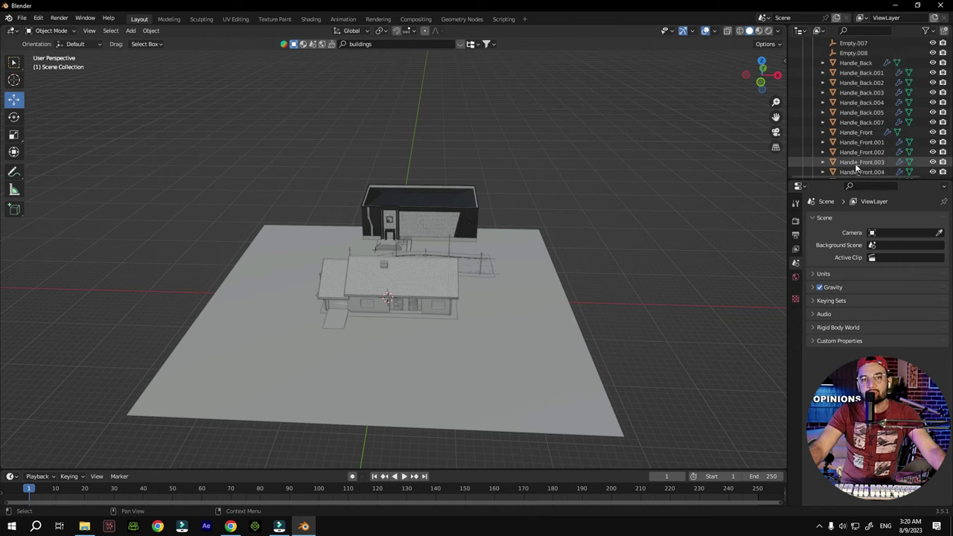
{"action": "scroll", "coordinate": [856, 169], "scroll_direction": "down", "scroll_amount": 12}
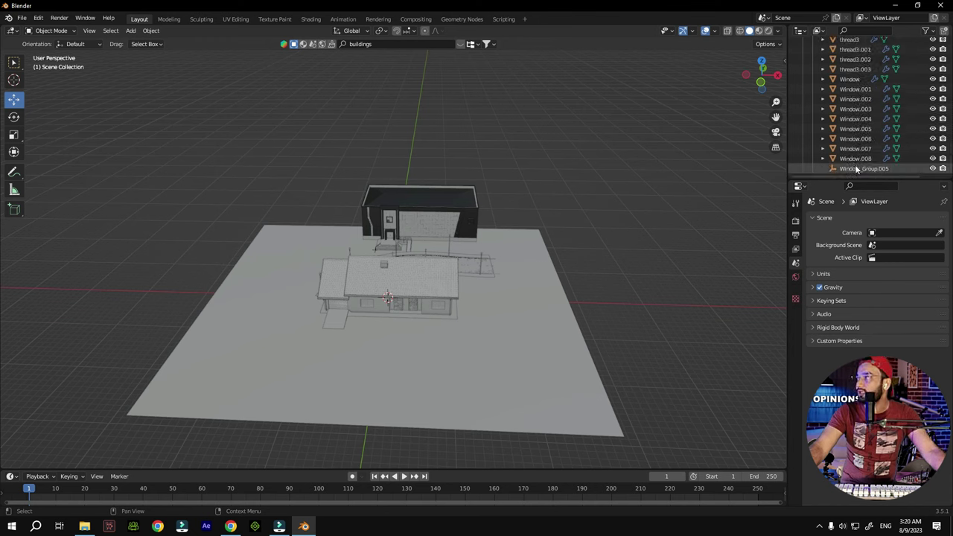
{"action": "left_click", "coordinate": [856, 169]}
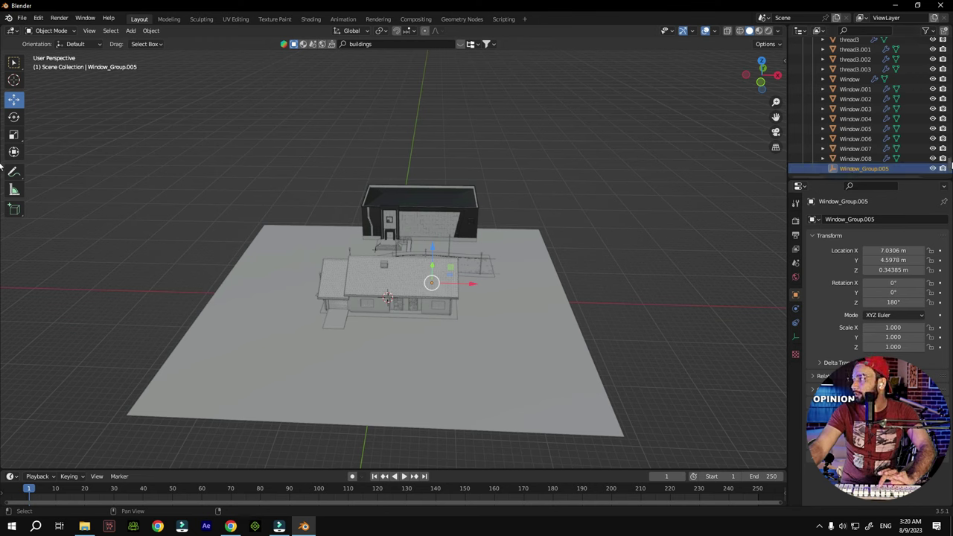
{"action": "left_click", "coordinate": [893, 168]}
{"action": "scroll", "coordinate": [860, 138], "scroll_direction": "up", "scroll_amount": 3}
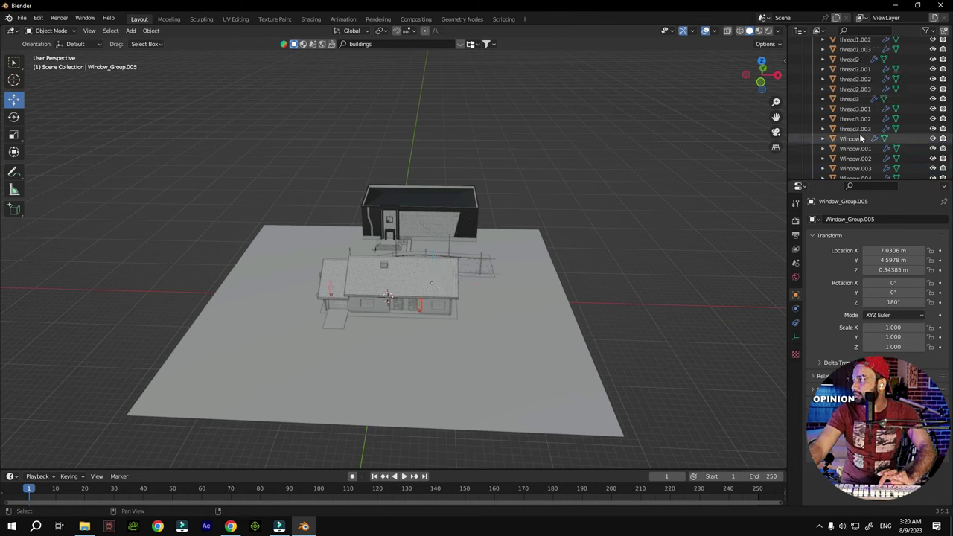
{"action": "scroll", "coordinate": [860, 138], "scroll_direction": "up", "scroll_amount": 10}
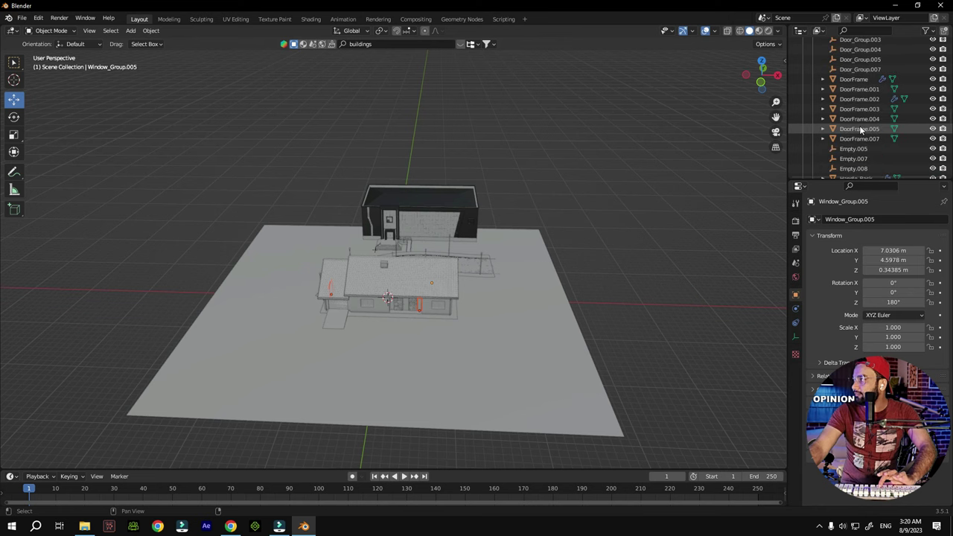
{"action": "scroll", "coordinate": [860, 130], "scroll_direction": "up", "scroll_amount": 10}
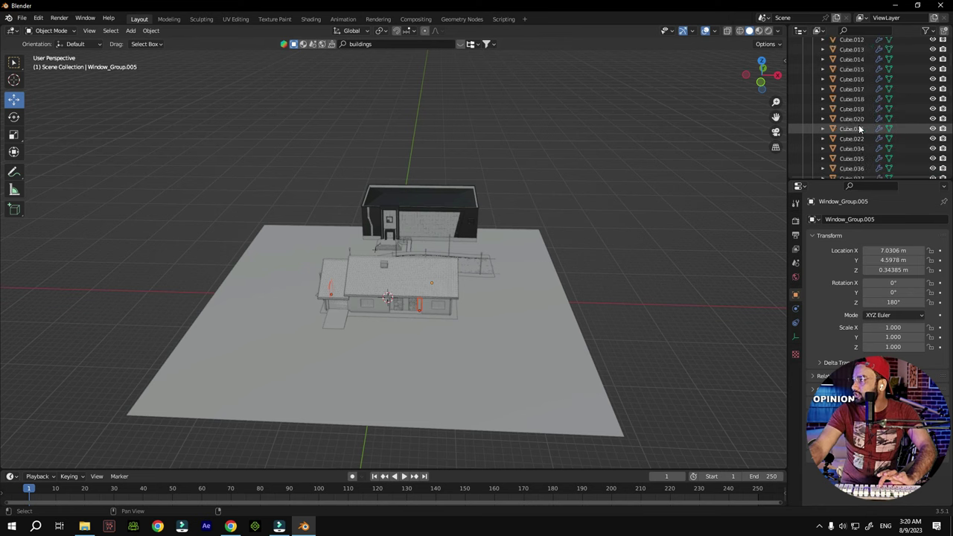
{"action": "scroll", "coordinate": [861, 129], "scroll_direction": "up", "scroll_amount": 5}
{"action": "left_click", "coordinate": [846, 94]}
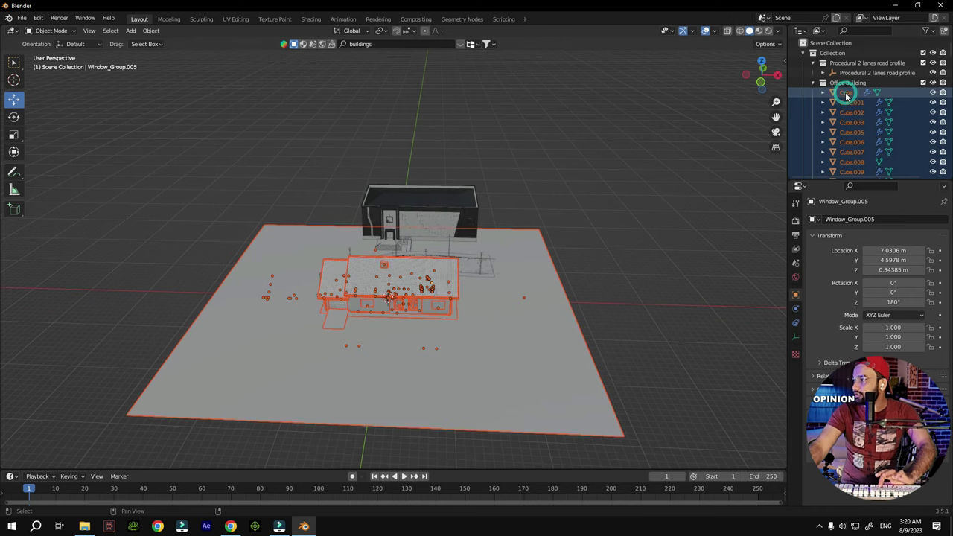
{"action": "key", "text": "Delete"}
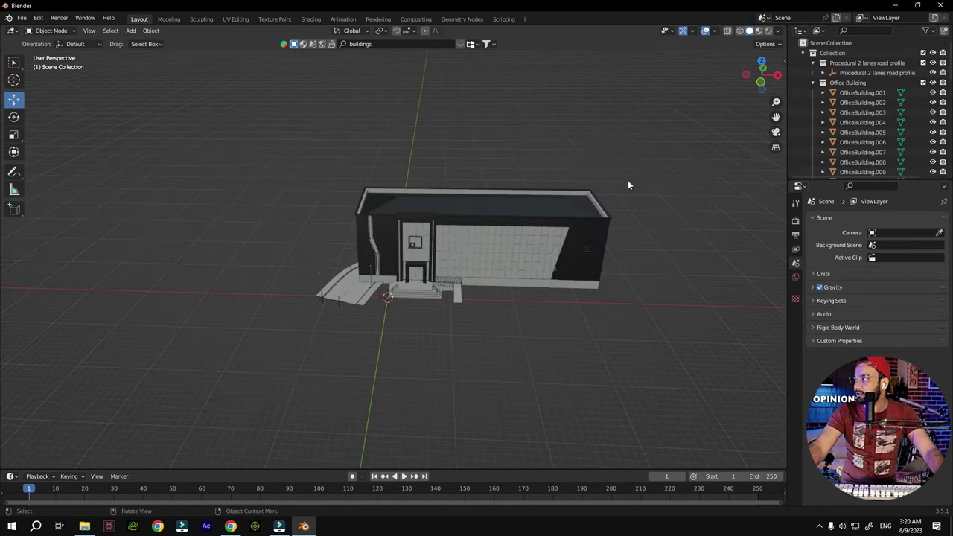
Examine the remaining objects inside the Office Building collection
{"action": "mouse_move", "coordinate": [760, 74]}
{"action": "left_mouse_down"}
{"action": "mouse_move", "coordinate": [707, 83]}
{"action": "mouse_move", "coordinate": [756, 80]}
{"action": "left_mouse_up"}
{"action": "left_click", "coordinate": [812, 83]}
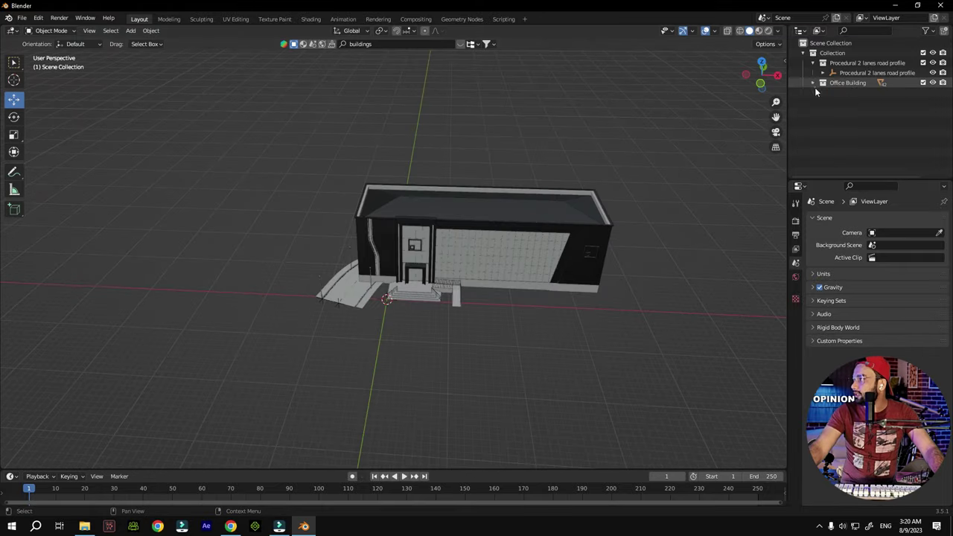
{"action": "left_click", "coordinate": [844, 84]}
{"action": "left_click", "coordinate": [812, 83]}
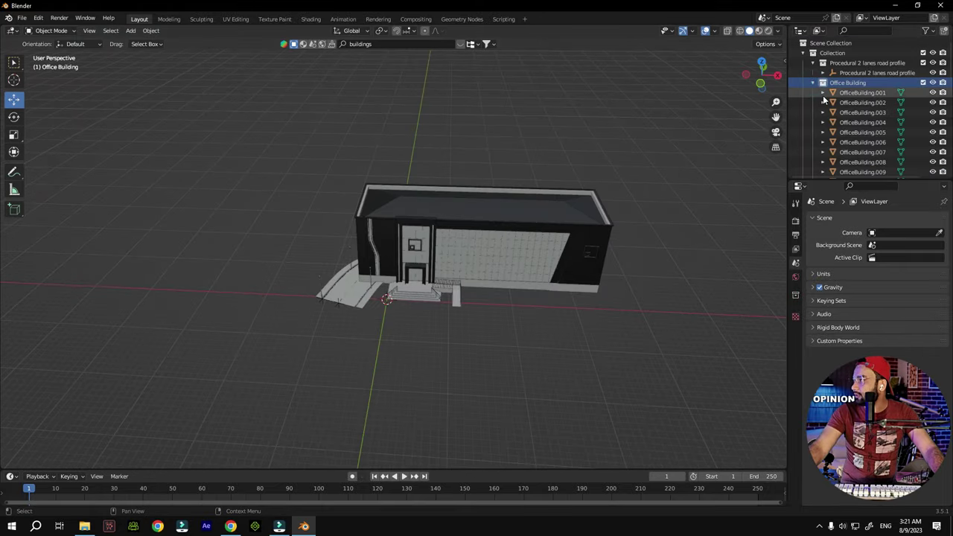
{"action": "scroll", "coordinate": [845, 113], "scroll_direction": "down", "scroll_amount": 5}
{"action": "scroll", "coordinate": [849, 119], "scroll_direction": "down", "scroll_amount": 8}
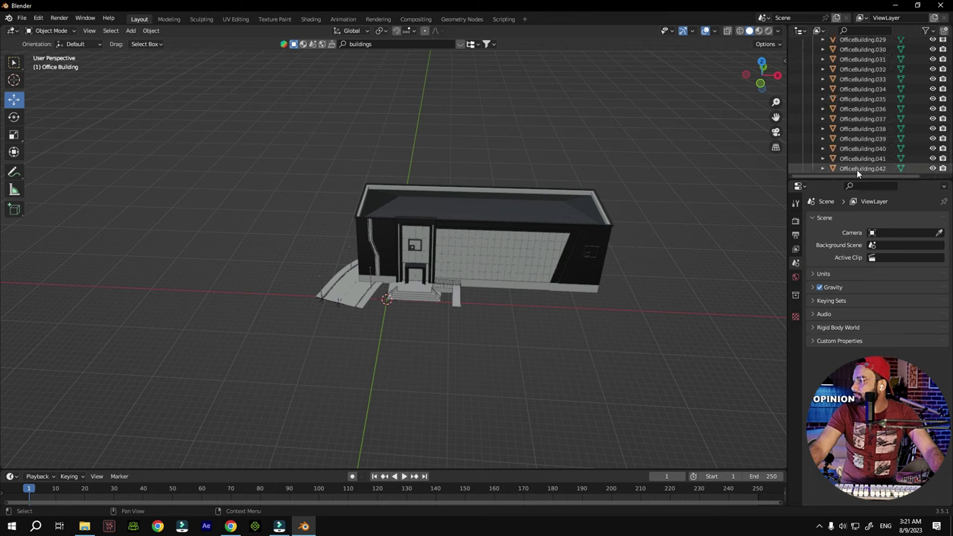
{"action": "scroll", "coordinate": [854, 134], "scroll_direction": "up", "scroll_amount": 11}
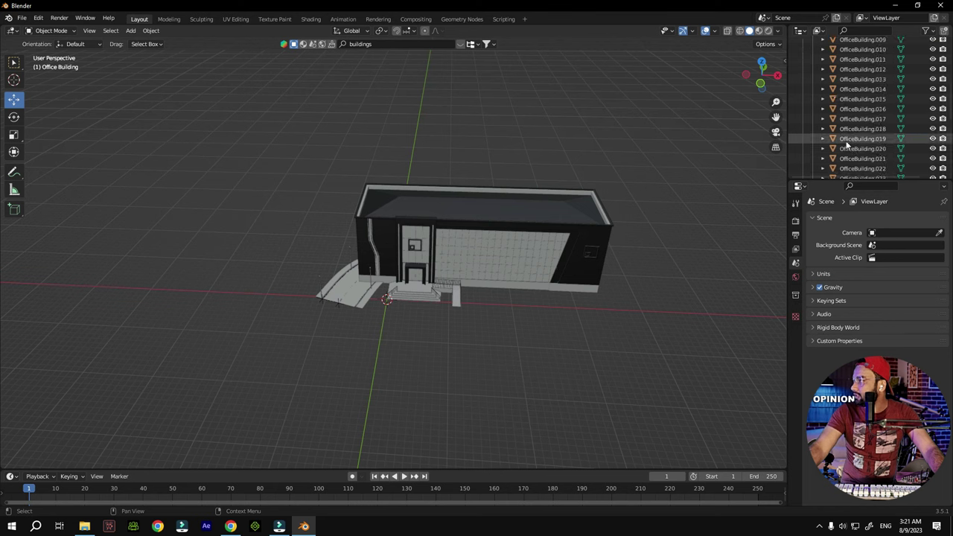
Move the Procedural 2 lanes road profile in front of the office building, to about X -11 m and Y -18.9 m
{"action": "left_click", "coordinate": [858, 74]}
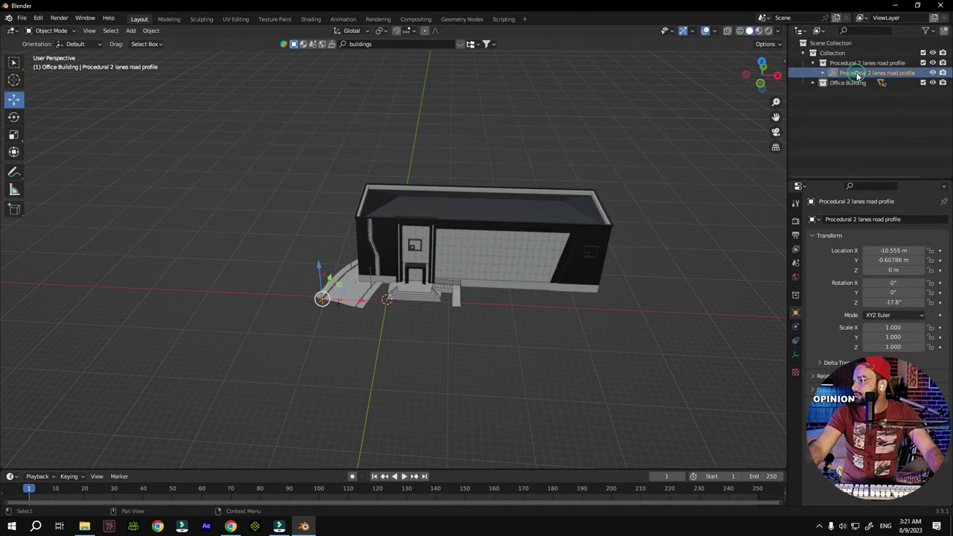
{"action": "key", "text": "g"}
{"action": "key", "text": "x"}
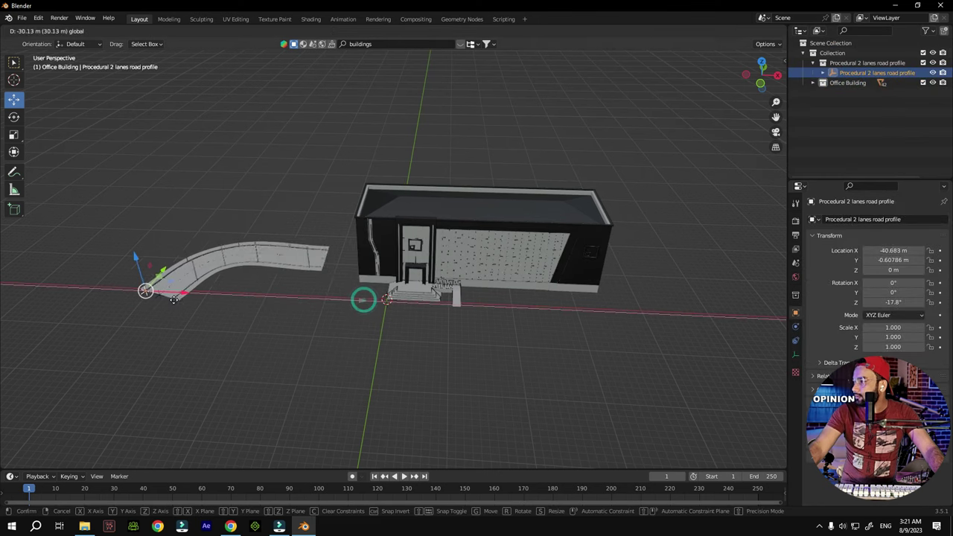
{"action": "left_click", "coordinate": [212, 297]}
{"action": "left_click_drag", "start_coordinate": [160, 271], "coordinate": [326, 413]}
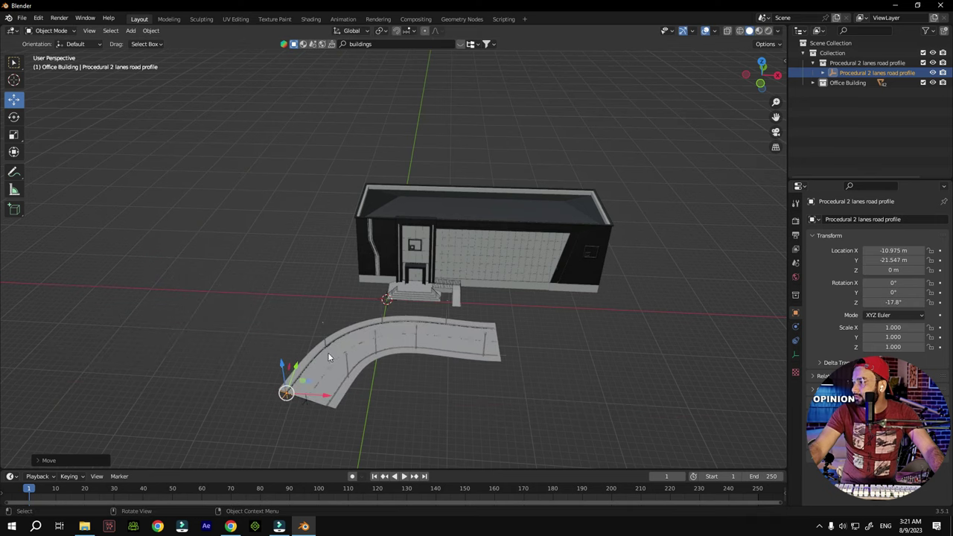
{"action": "left_click_drag", "start_coordinate": [299, 370], "coordinate": [304, 351]}
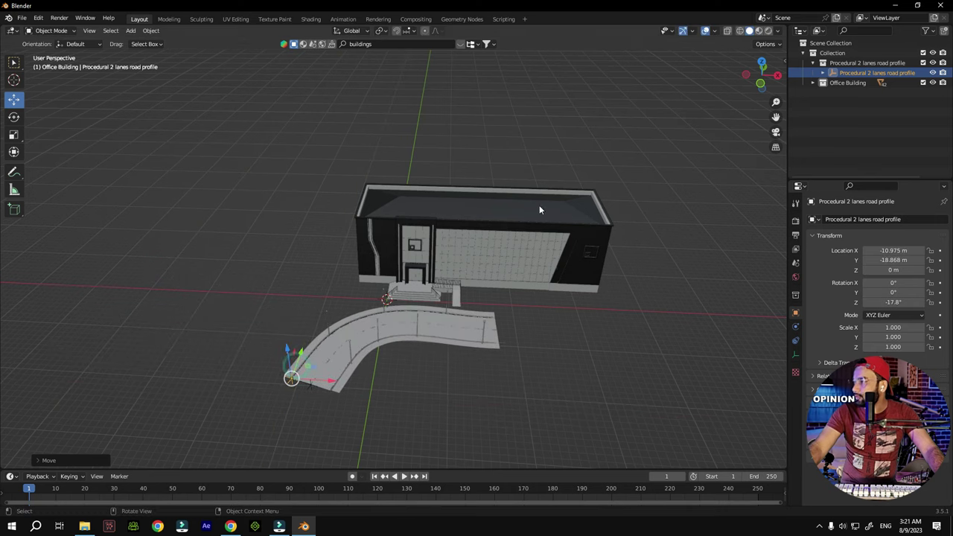
Scale the two-lane road uniformly to about 2.075 on all three axes
{"action": "left_click", "coordinate": [14, 134]}
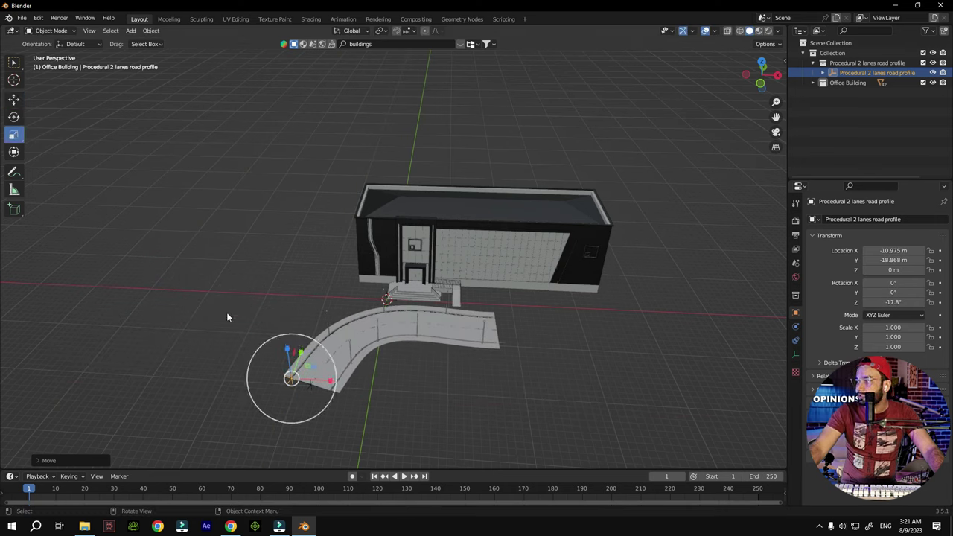
{"action": "mouse_move", "coordinate": [305, 369]}
{"action": "left_mouse_down"}
{"action": "mouse_move", "coordinate": [320, 356]}
{"action": "mouse_move", "coordinate": [315, 361]}
{"action": "left_mouse_up"}
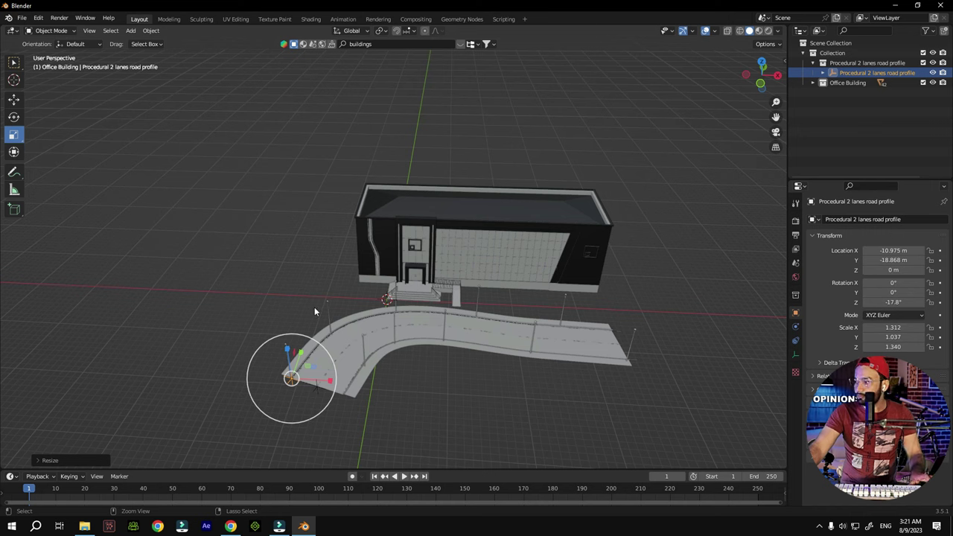
{"action": "key", "text": "ctrl+z"}
{"action": "left_click_drag", "start_coordinate": [270, 380], "coordinate": [251, 406]}
{"action": "scroll", "coordinate": [420, 238], "scroll_direction": "down", "scroll_amount": 5}
{"action": "scroll", "coordinate": [477, 227], "scroll_direction": "up", "scroll_amount": 4}
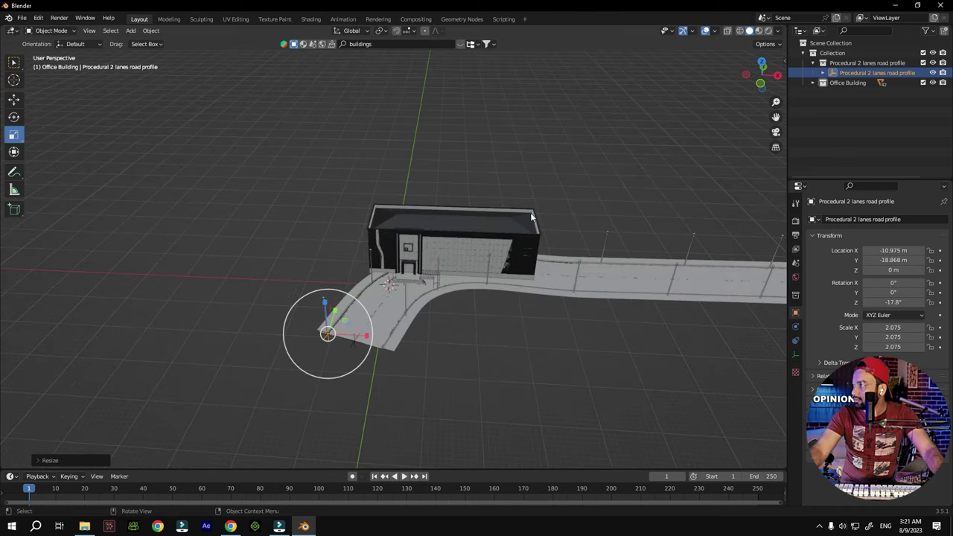
Reposition the enlarged road so it runs past the building's entrance, at about X -61.4 m and Y -36.5 m
{"action": "left_click_drag", "start_coordinate": [753, 93], "coordinate": [172, 83]}
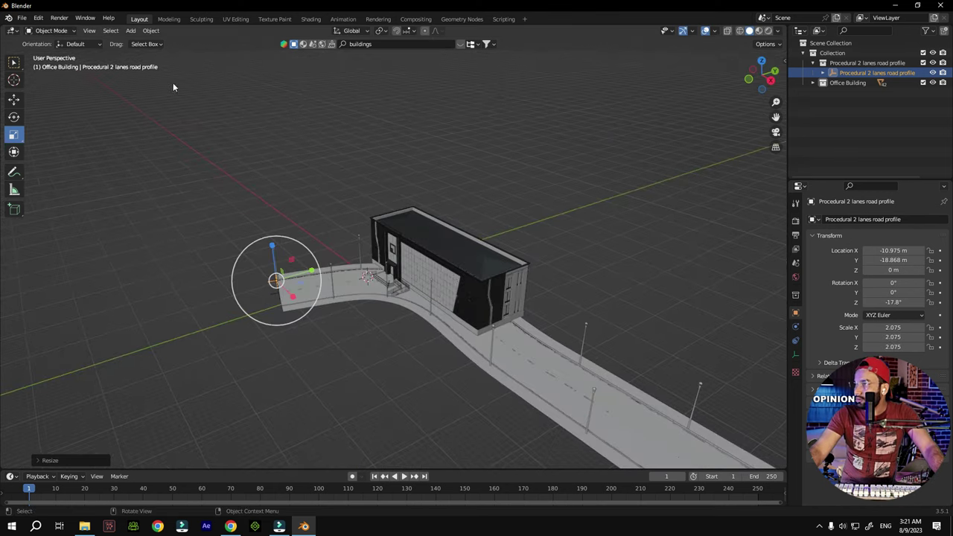
{"action": "left_click", "coordinate": [12, 104]}
{"action": "left_click_drag", "start_coordinate": [311, 272], "coordinate": [213, 320]}
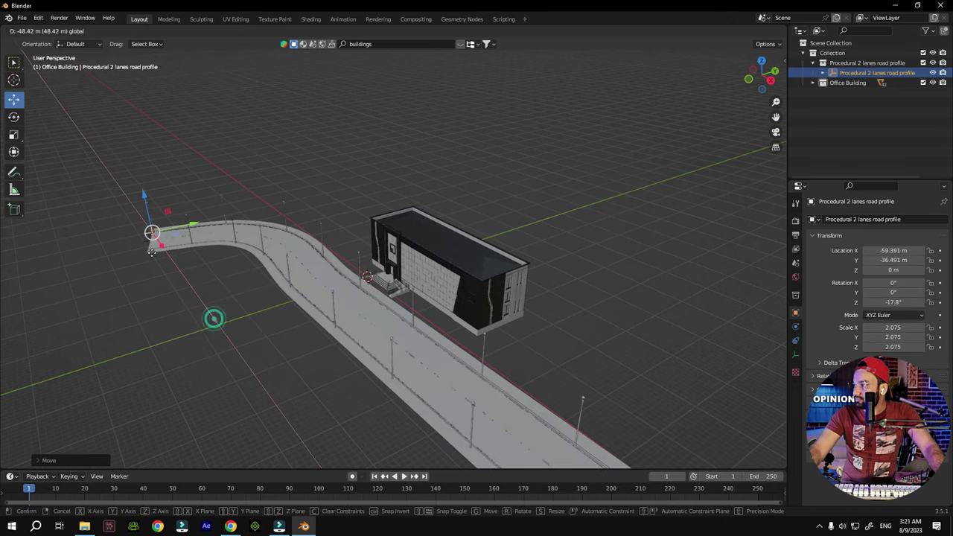
{"action": "scroll", "coordinate": [281, 269], "scroll_direction": "up", "scroll_amount": 4}
{"action": "scroll", "coordinate": [281, 266], "scroll_direction": "down", "scroll_amount": 6}
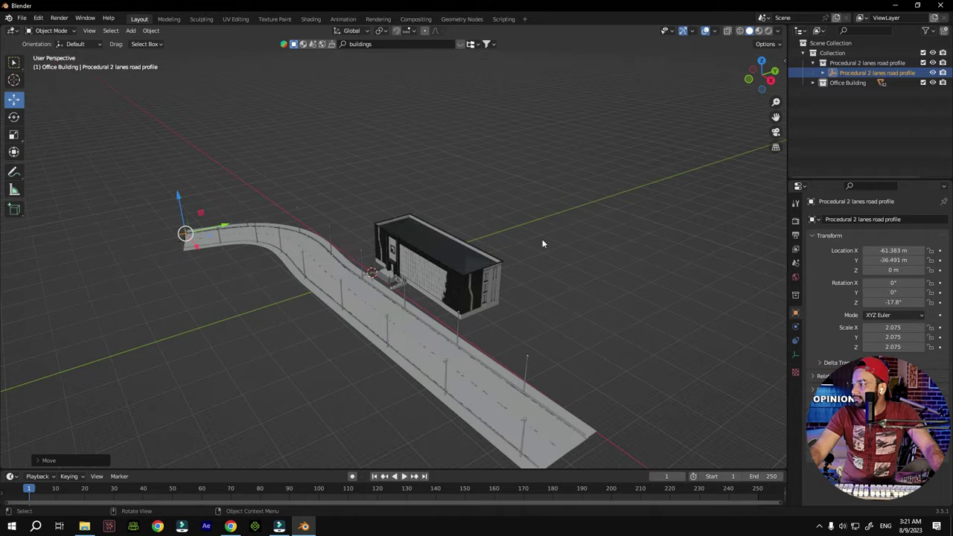
{"action": "left_click_drag", "start_coordinate": [759, 87], "coordinate": [692, 104]}
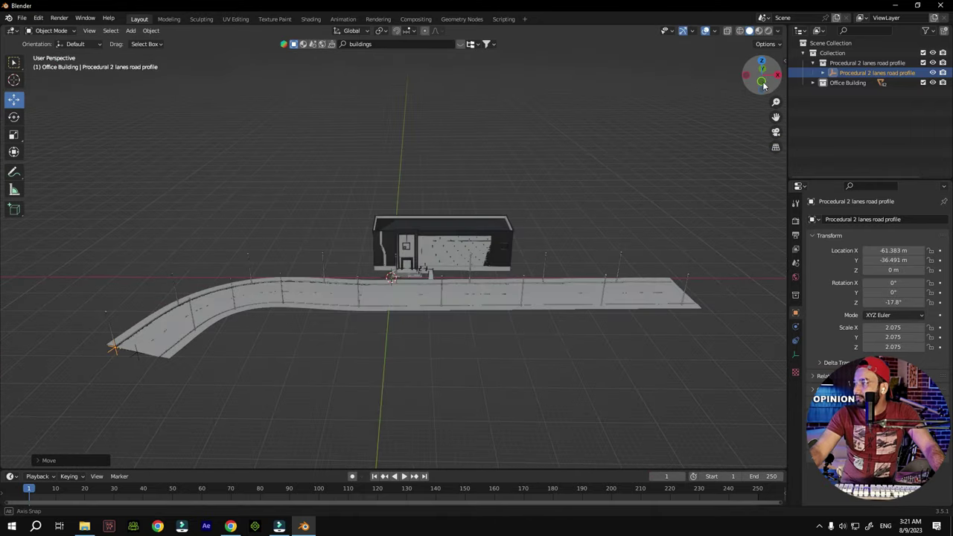
{"action": "scroll", "coordinate": [226, 279], "scroll_direction": "up", "scroll_amount": 4}
{"action": "scroll", "coordinate": [437, 228], "scroll_direction": "down", "scroll_amount": 4}
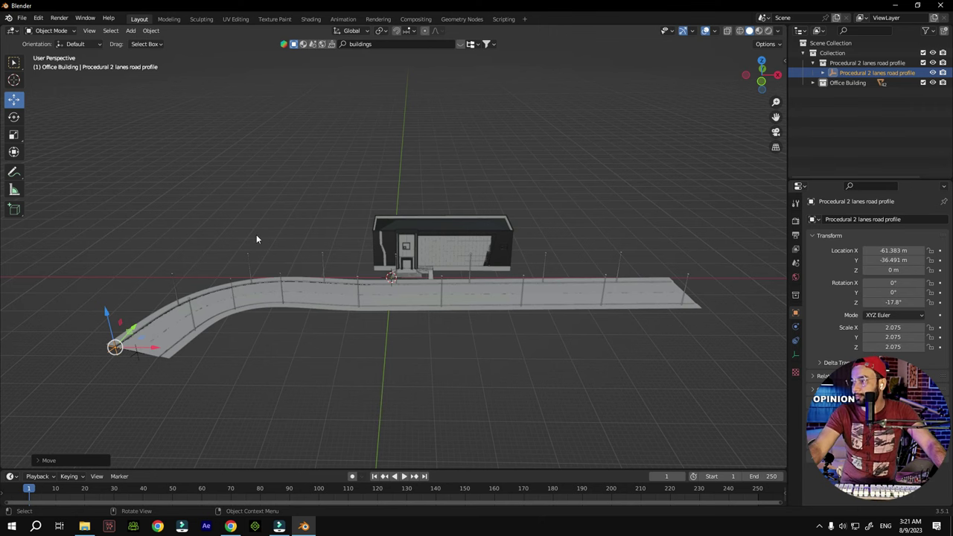
{"action": "scroll", "coordinate": [442, 236], "scroll_direction": "up", "scroll_amount": 3}
{"action": "scroll", "coordinate": [343, 237], "scroll_direction": "down", "scroll_amount": 5}
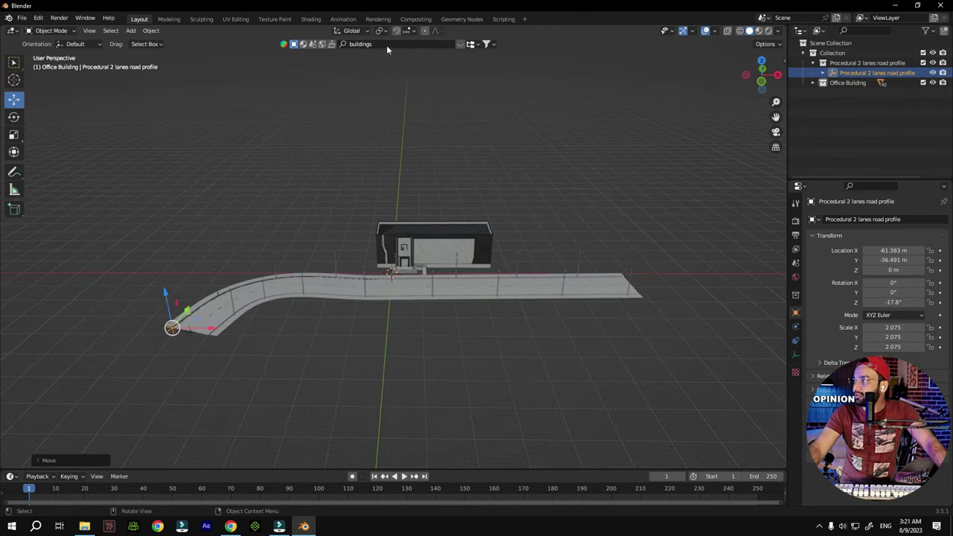
Search the BlenderKit models for "buildings" again
{"action": "left_click", "coordinate": [386, 45]}
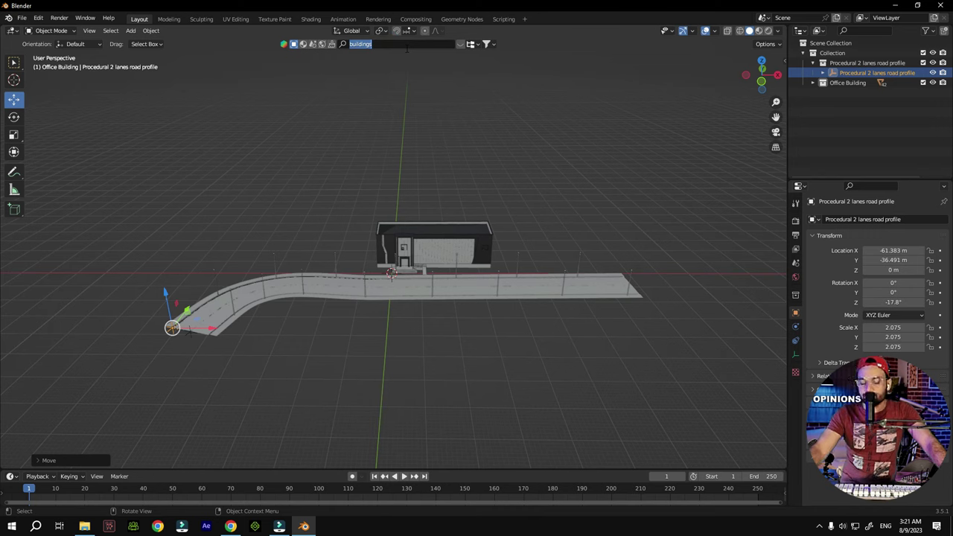
{"action": "left_click", "coordinate": [406, 47]}
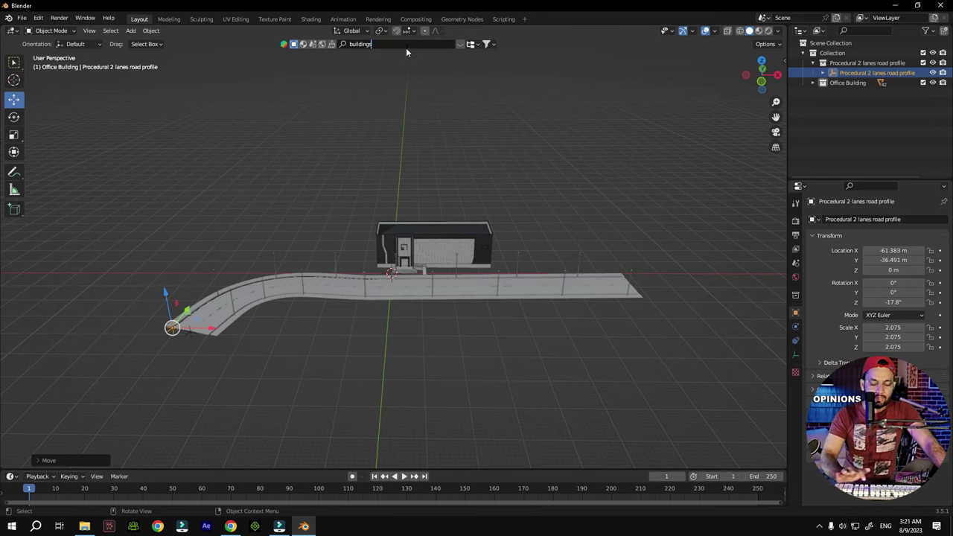
{"action": "key", "text": "Return"}
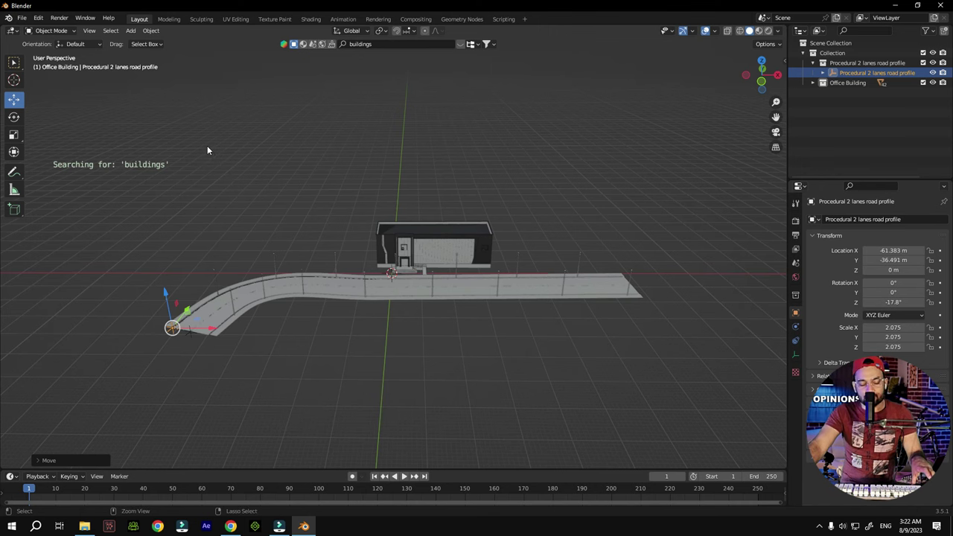
Save the scene on the Desktop as untitled.blend
{"action": "key", "text": "ctrl+s"}
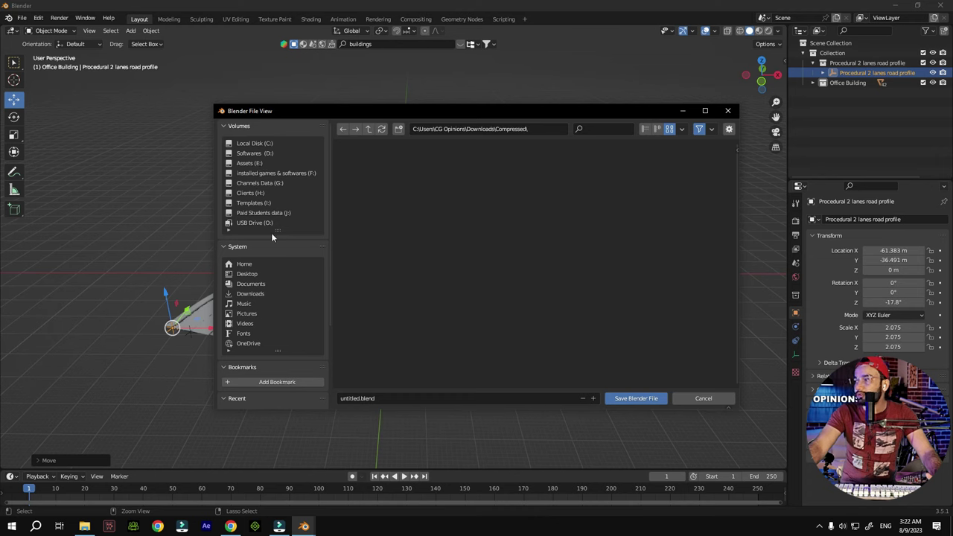
{"action": "left_click", "coordinate": [242, 274]}
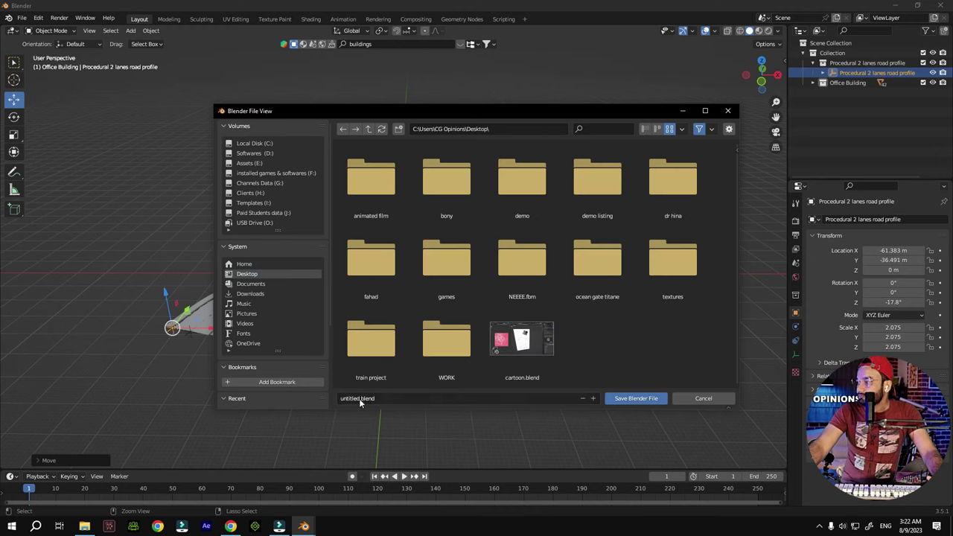
{"action": "left_click", "coordinate": [635, 398]}
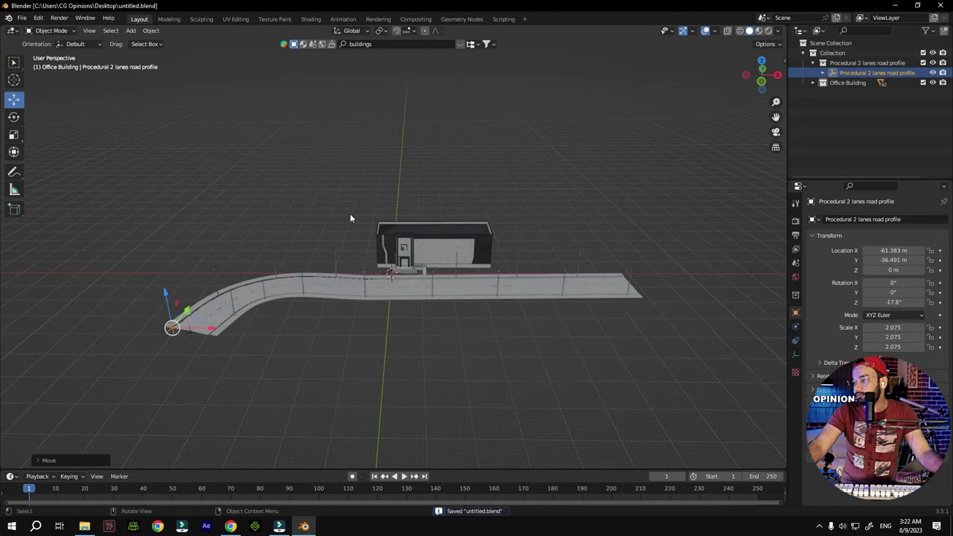
{"action": "scroll", "coordinate": [338, 234], "scroll_direction": "up", "scroll_amount": 3}
{"action": "scroll", "coordinate": [369, 277], "scroll_direction": "down", "scroll_amount": 4}
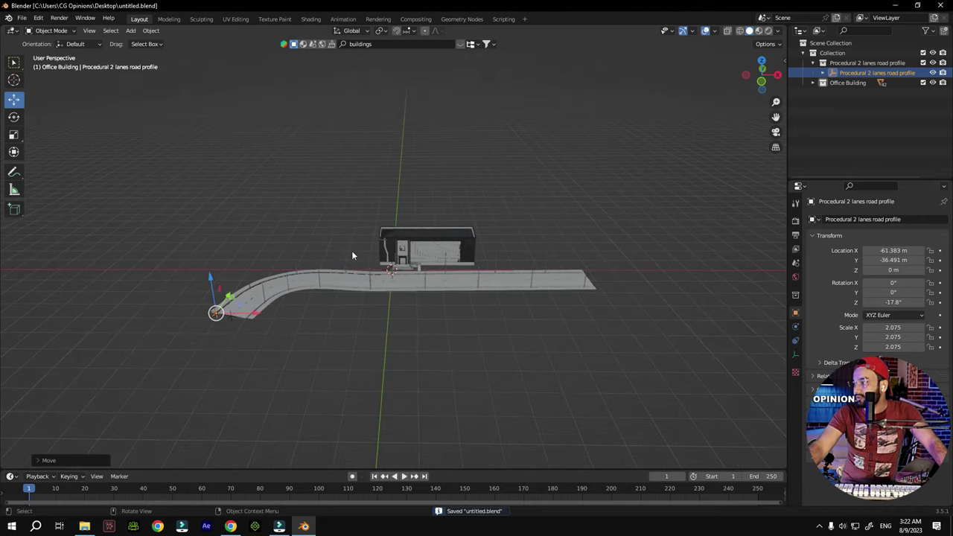
{"action": "scroll", "coordinate": [351, 250], "scroll_direction": "up", "scroll_amount": 5}
{"action": "scroll", "coordinate": [347, 269], "scroll_direction": "down", "scroll_amount": 3}
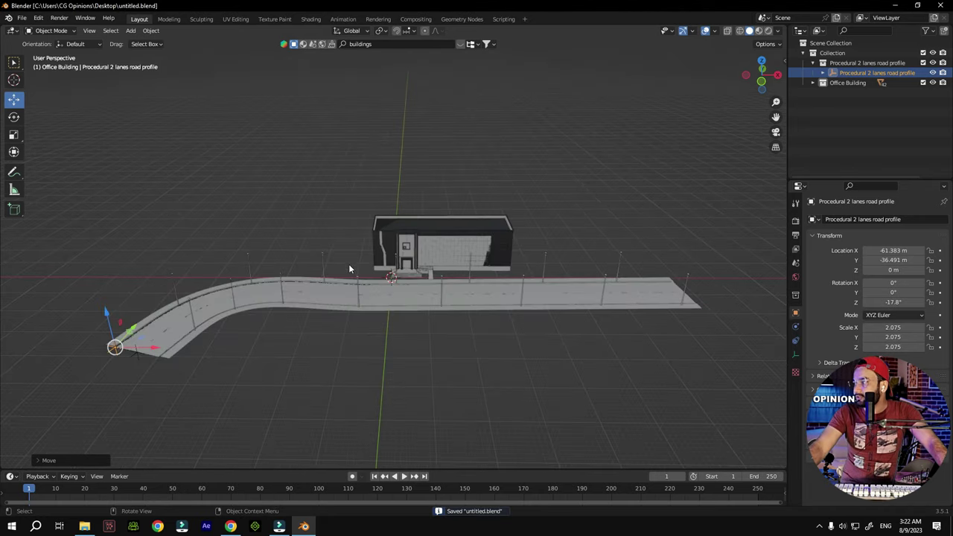
Replace the BlenderKit search term with "house" and run the search
{"action": "left_click", "coordinate": [397, 43]}
{"action": "key", "text": "ctrl+a"}
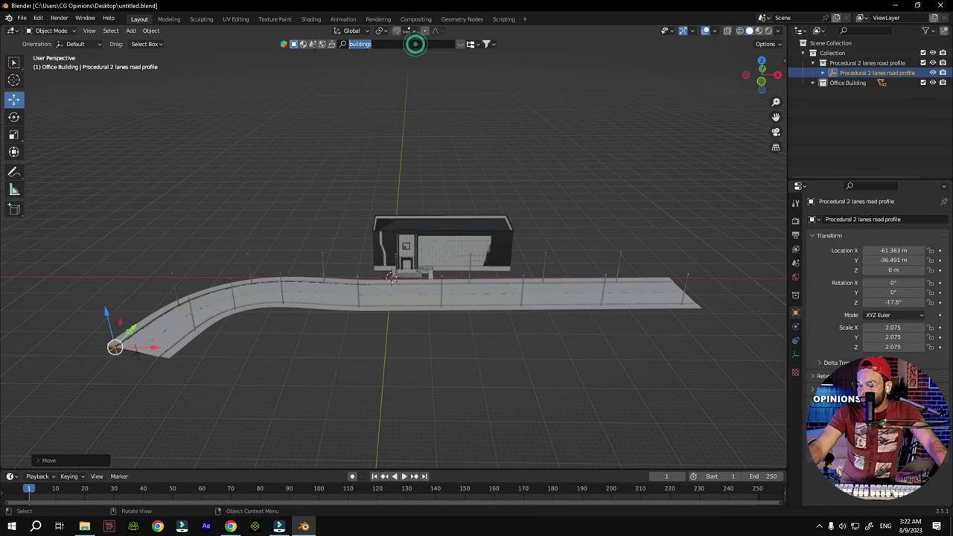
{"action": "key", "text": "BackSpace"}
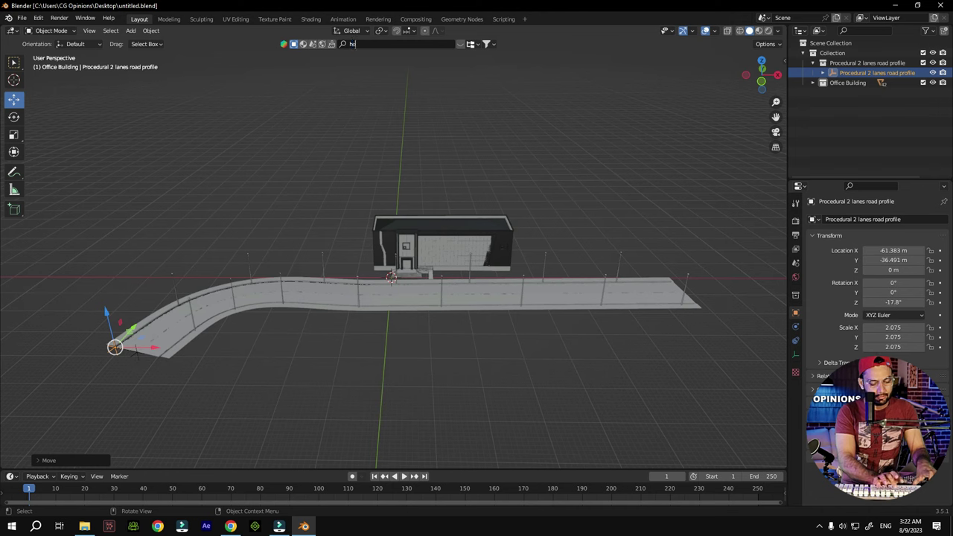
{"action": "key", "text": "Return"}
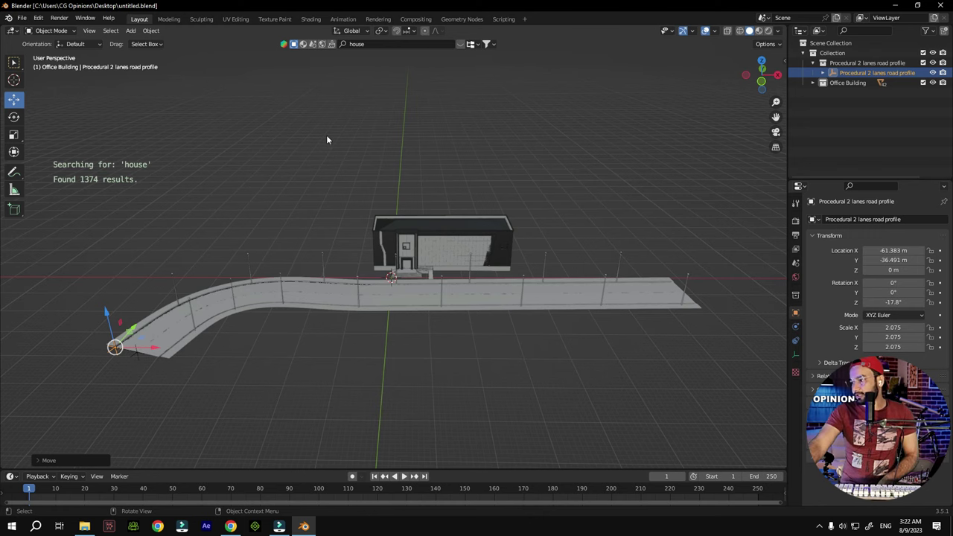
Switch to Chrome and open the Pixcap packs page at pixcap.com/explore/packs in a new tab
{"action": "key", "text": "alt+Tab"}
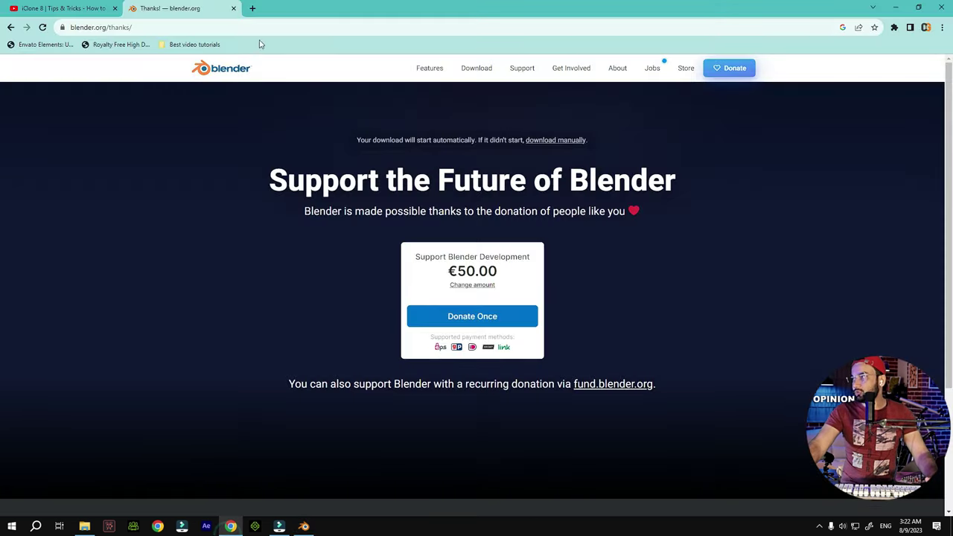
{"action": "left_click", "coordinate": [253, 7]}
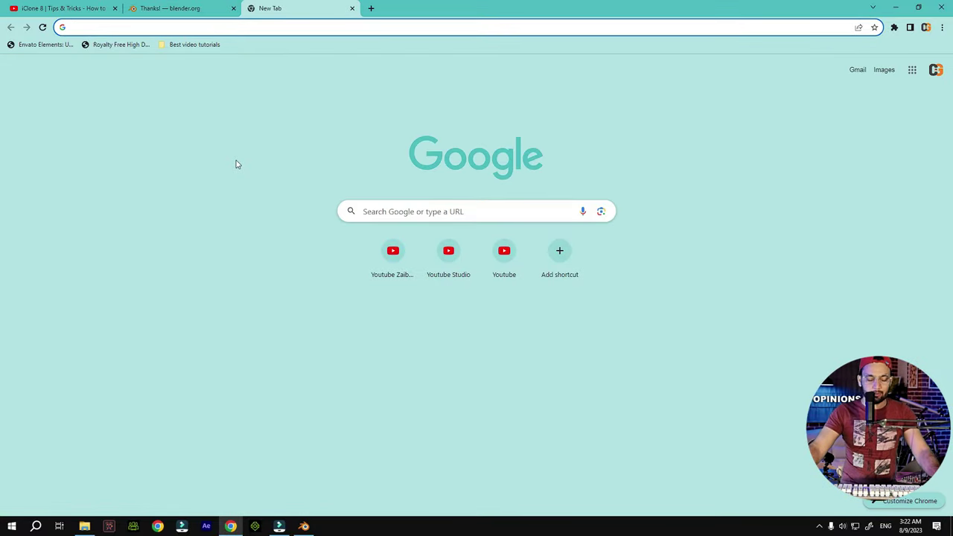
{"action": "type", "text": "pixcap.com/explore/packs?showAuthenticationModal=true"}
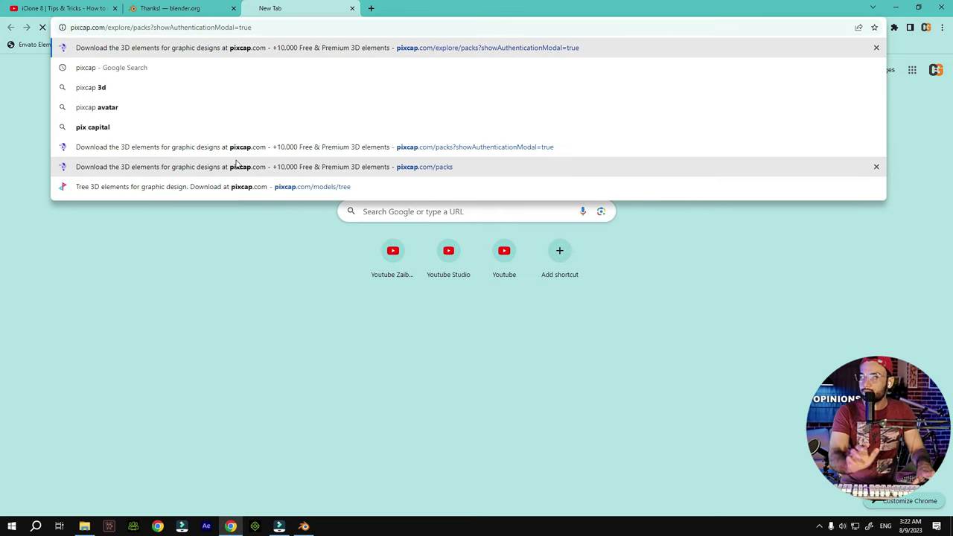
{"action": "key", "text": "Return"}
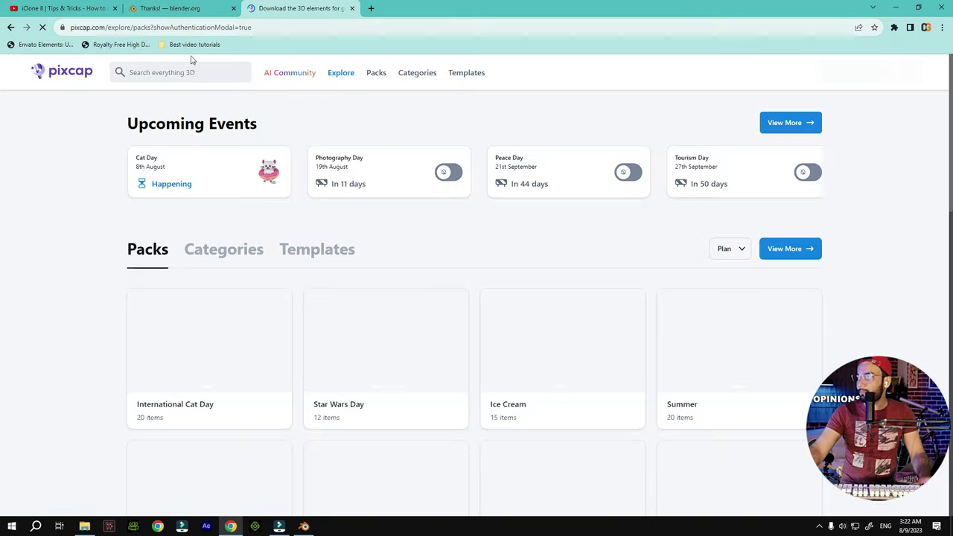
Examine the upcoming events and the 3D asset packs offered on the Pixcap Explore page
{"action": "scroll", "coordinate": [360, 257], "scroll_direction": "down", "scroll_amount": 3}
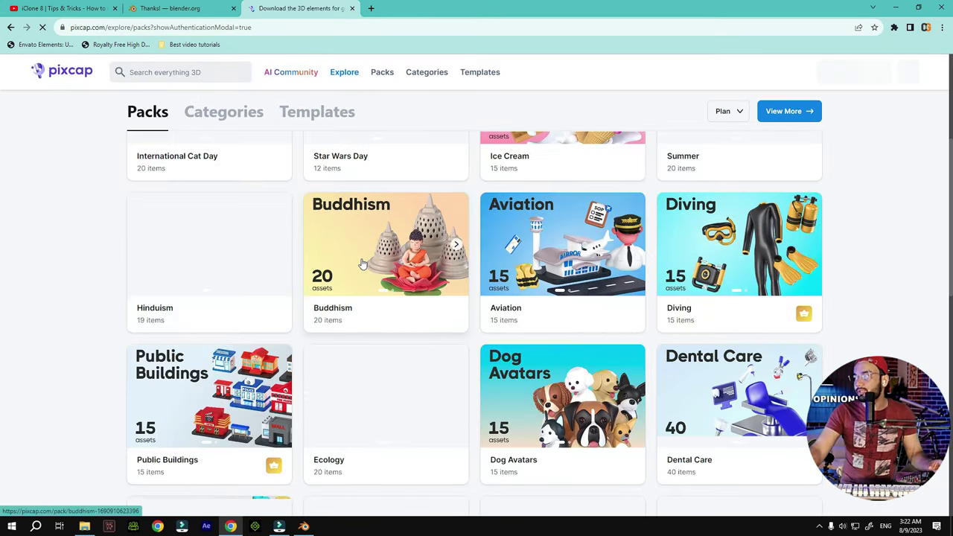
{"action": "scroll", "coordinate": [359, 295], "scroll_direction": "up", "scroll_amount": 2}
{"action": "scroll", "coordinate": [360, 295], "scroll_direction": "up", "scroll_amount": 2}
{"action": "scroll", "coordinate": [434, 287], "scroll_direction": "down", "scroll_amount": 4}
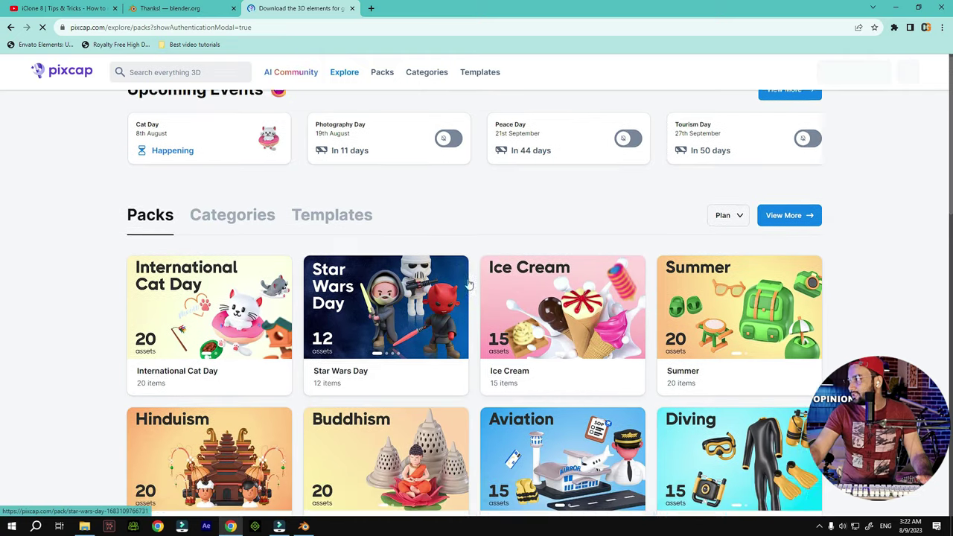
{"action": "scroll", "coordinate": [455, 279], "scroll_direction": "up", "scroll_amount": 3}
{"action": "scroll", "coordinate": [465, 281], "scroll_direction": "down", "scroll_amount": 4}
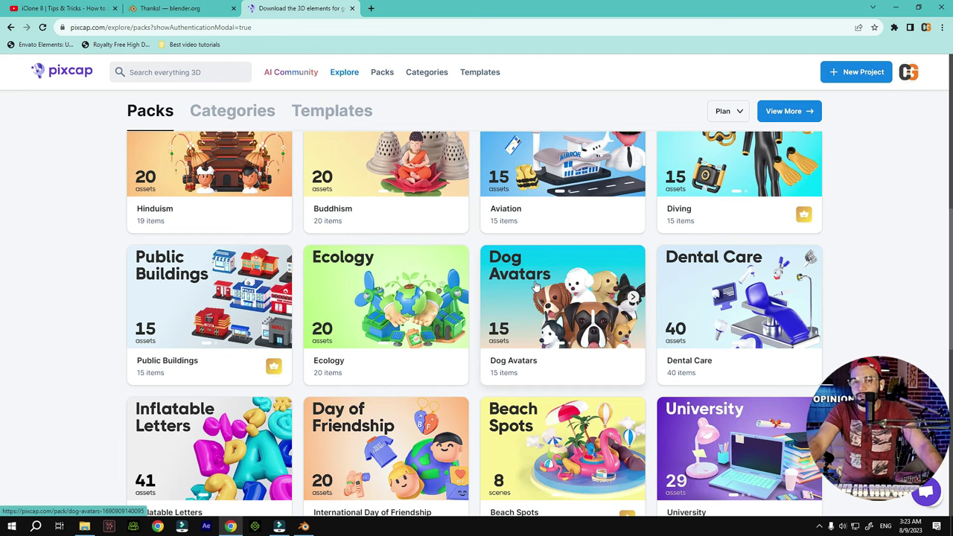
{"action": "scroll", "coordinate": [481, 314], "scroll_direction": "up", "scroll_amount": 7}
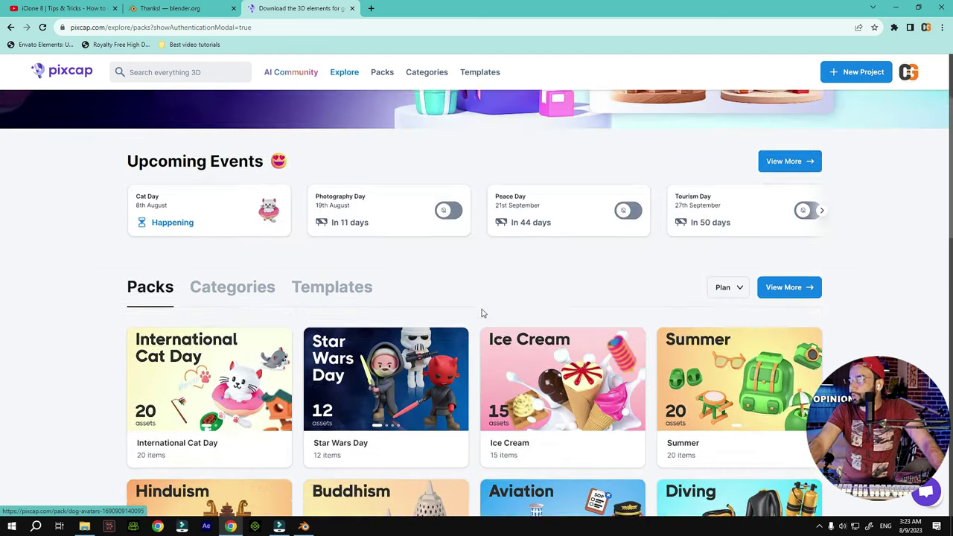
{"action": "scroll", "coordinate": [476, 316], "scroll_direction": "down", "scroll_amount": 4}
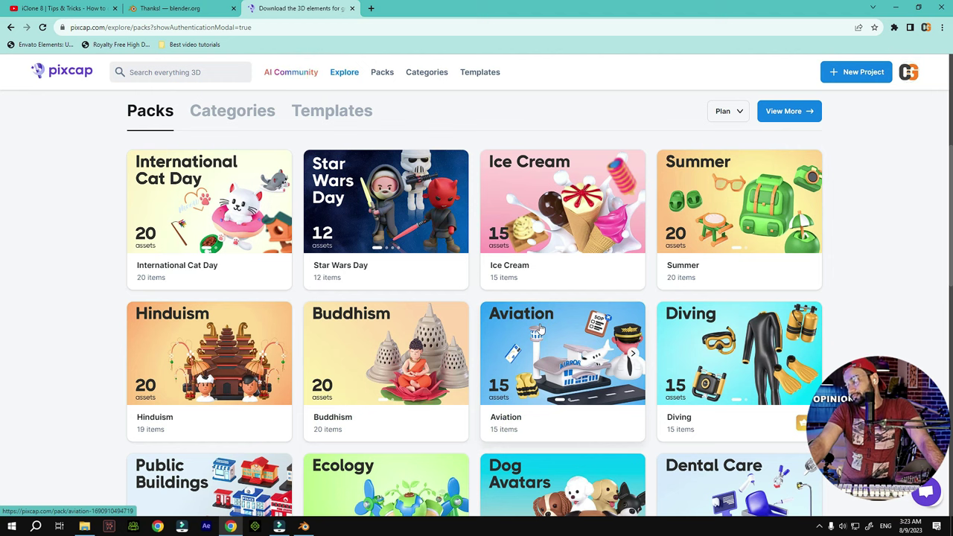
{"action": "scroll", "coordinate": [541, 328], "scroll_direction": "up", "scroll_amount": 3}
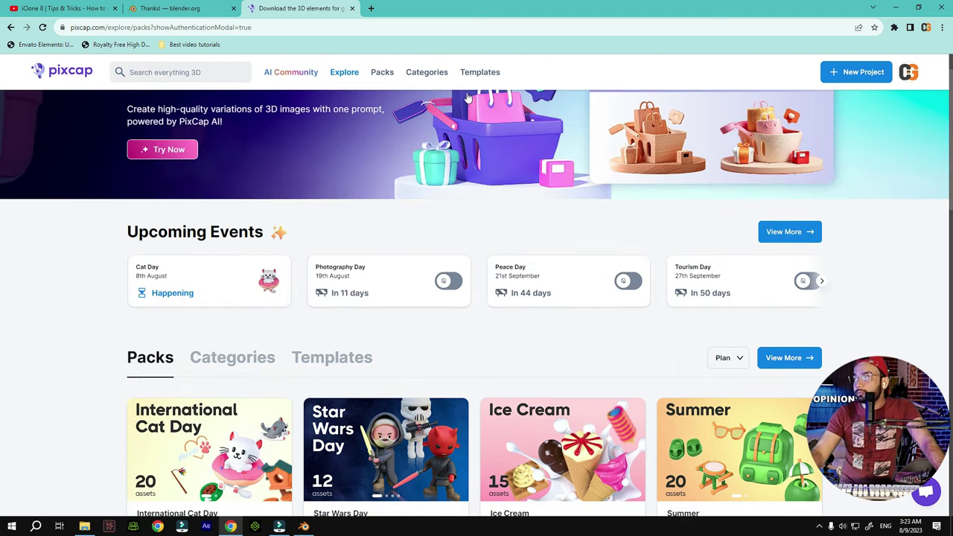
Search Pixcap for "bank" and open the Public Buildings pack from the results
{"action": "left_click", "coordinate": [161, 72]}
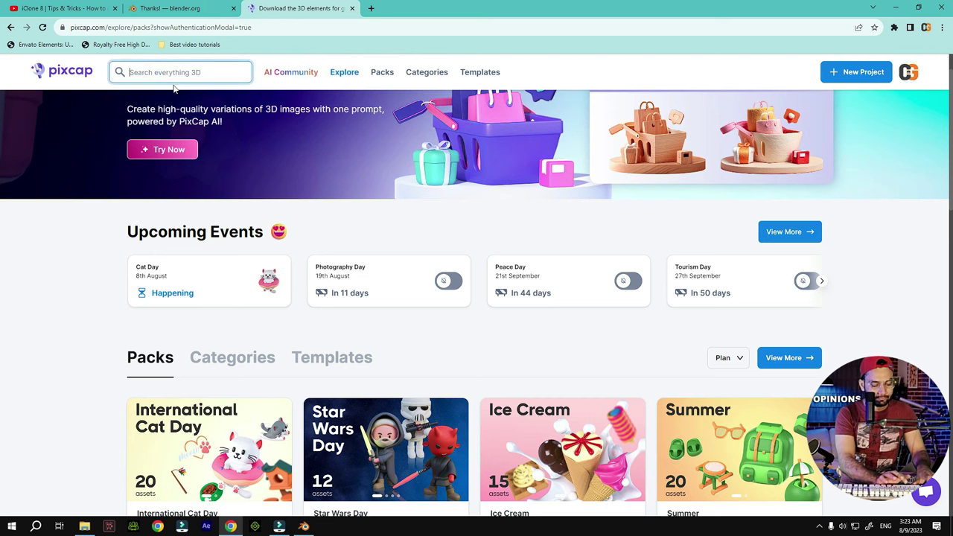
{"action": "type", "text": "bank"}
{"action": "key", "text": "Return"}
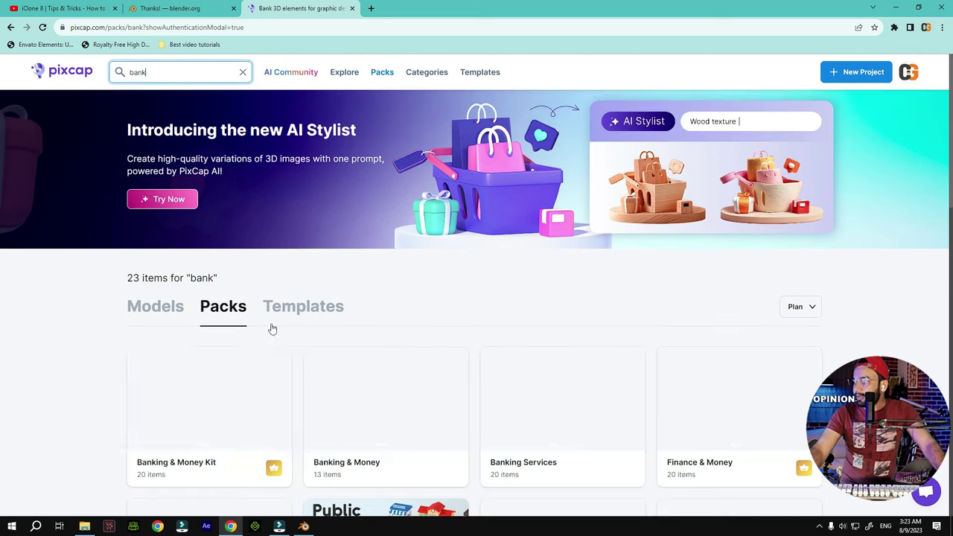
{"action": "scroll", "coordinate": [273, 329], "scroll_direction": "down", "scroll_amount": 3}
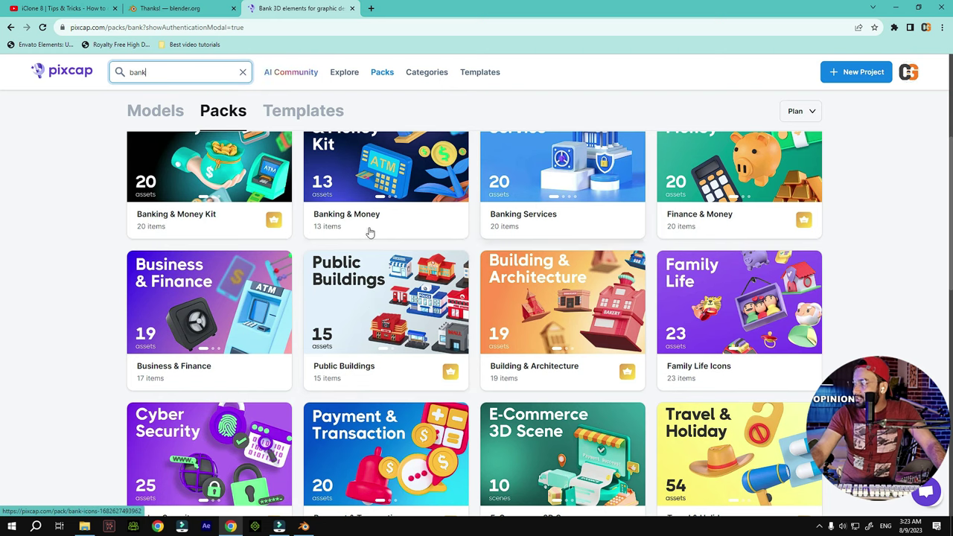
{"action": "left_click", "coordinate": [340, 306]}
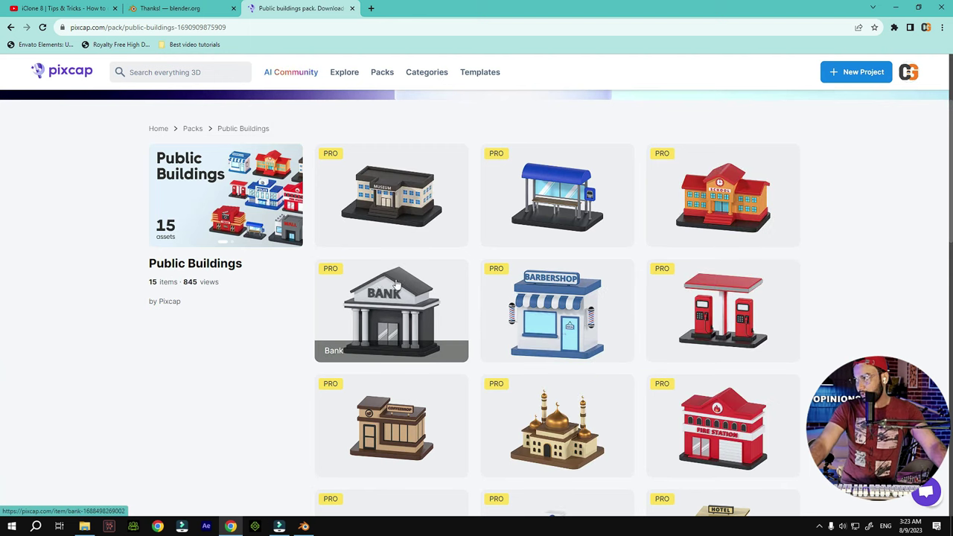
Look through the Public Buildings pack and open its Shopping Mall model for editing
{"action": "scroll", "coordinate": [521, 283], "scroll_direction": "down", "scroll_amount": 2}
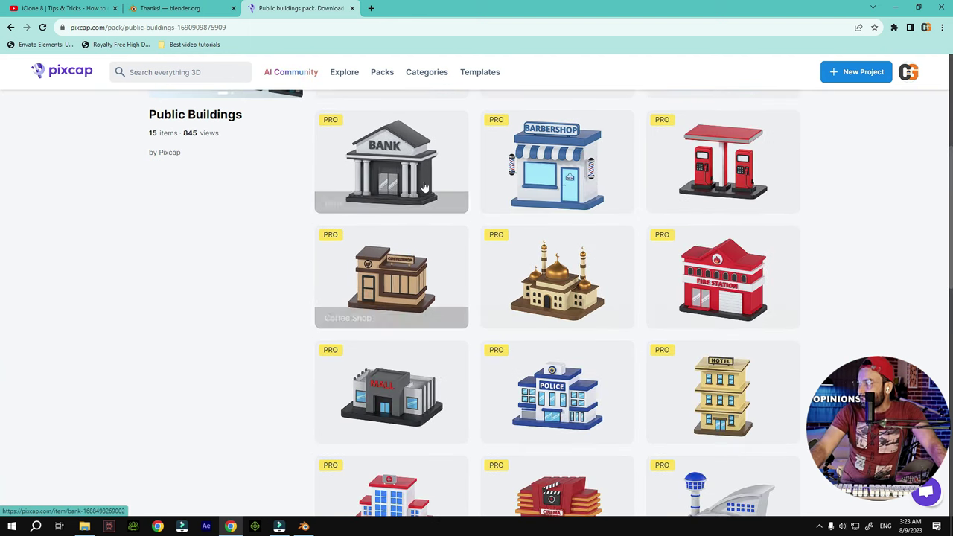
{"action": "scroll", "coordinate": [424, 186], "scroll_direction": "up", "scroll_amount": 1}
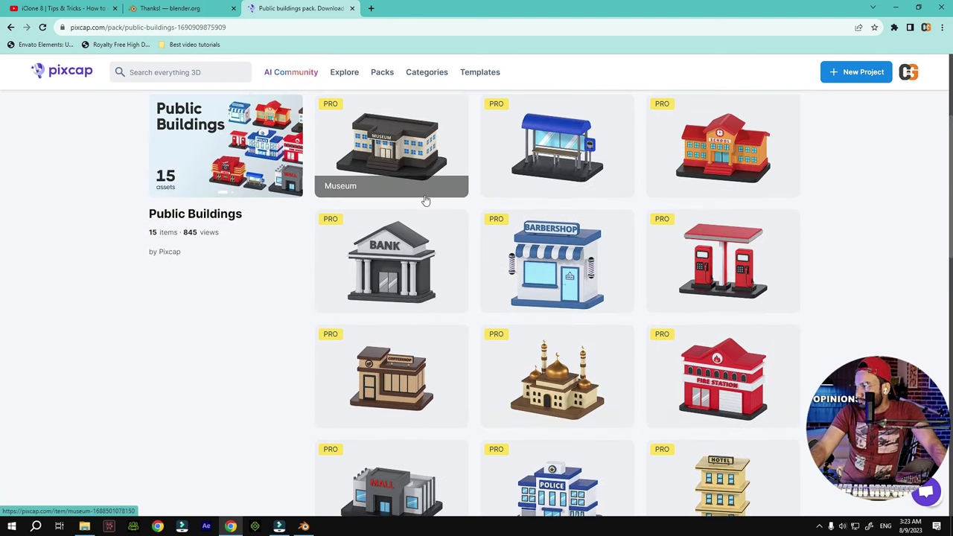
{"action": "scroll", "coordinate": [425, 199], "scroll_direction": "down", "scroll_amount": 7}
{"action": "scroll", "coordinate": [608, 274], "scroll_direction": "up", "scroll_amount": 4}
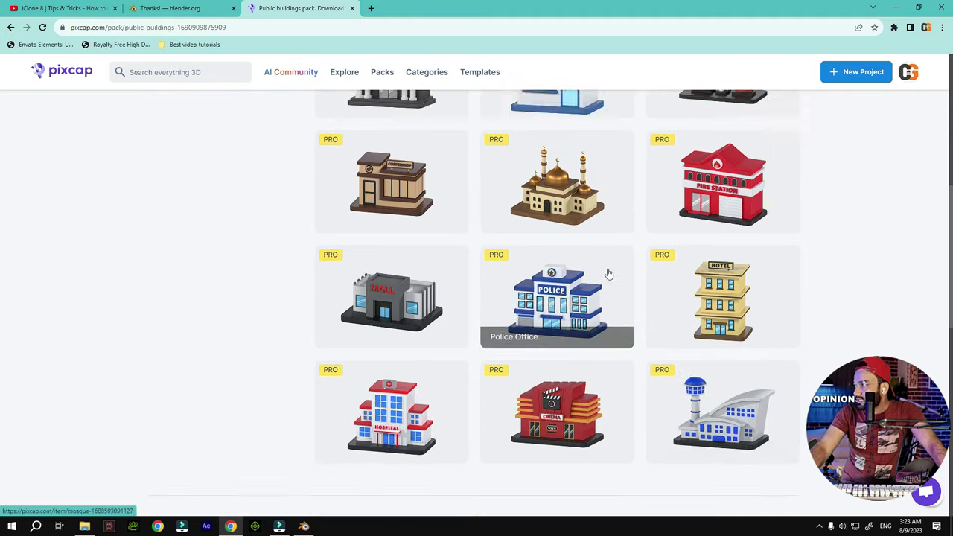
{"action": "scroll", "coordinate": [495, 268], "scroll_direction": "up", "scroll_amount": 5}
{"action": "scroll", "coordinate": [498, 266], "scroll_direction": "down", "scroll_amount": 12}
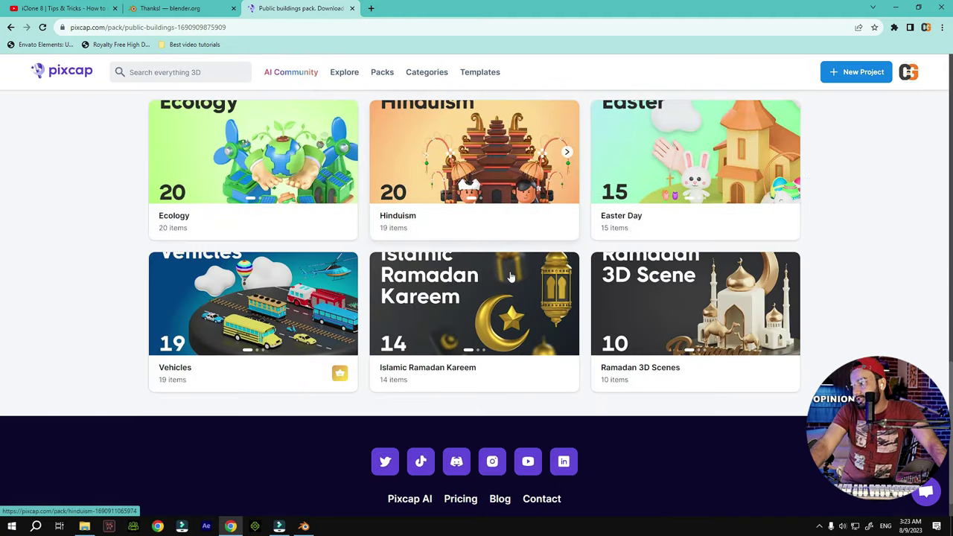
{"action": "scroll", "coordinate": [511, 277], "scroll_direction": "up", "scroll_amount": 6}
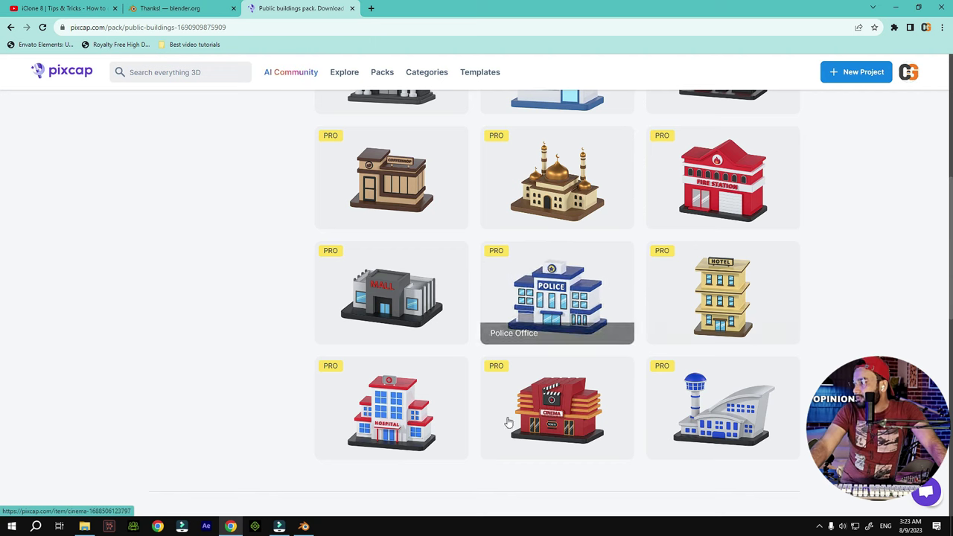
{"action": "left_click", "coordinate": [381, 291]}
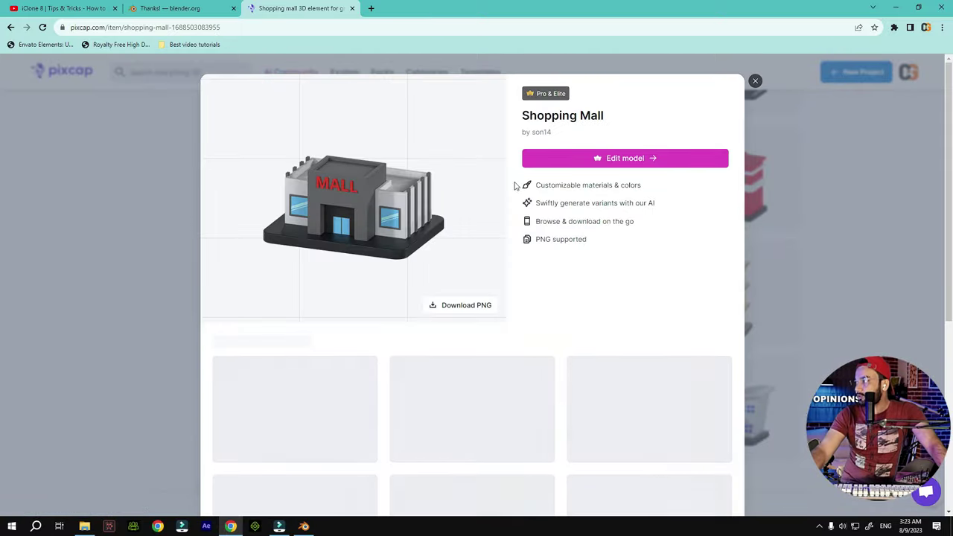
{"action": "left_click", "coordinate": [623, 158]}
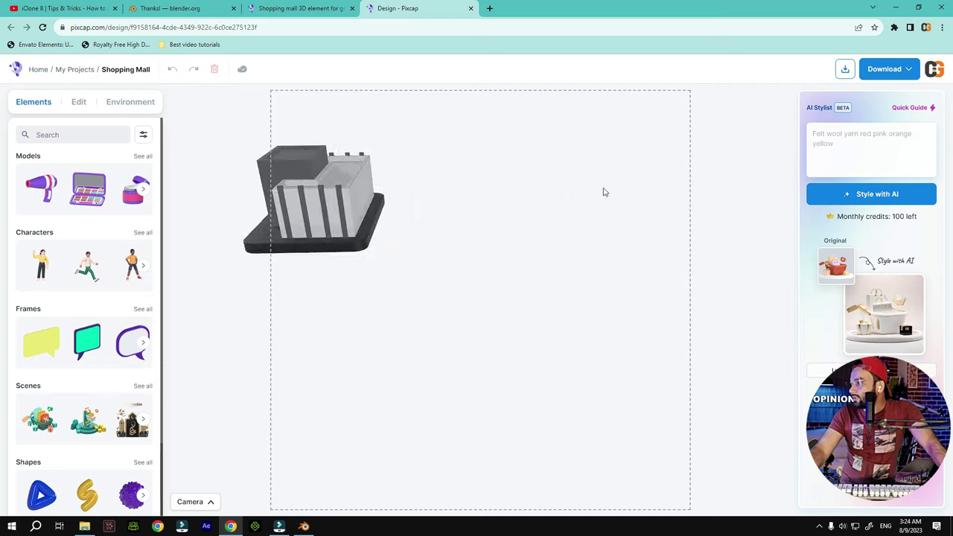
Download the Shopping Mall model as a GLB file and dismiss the export notice
{"action": "left_click", "coordinate": [905, 74]}
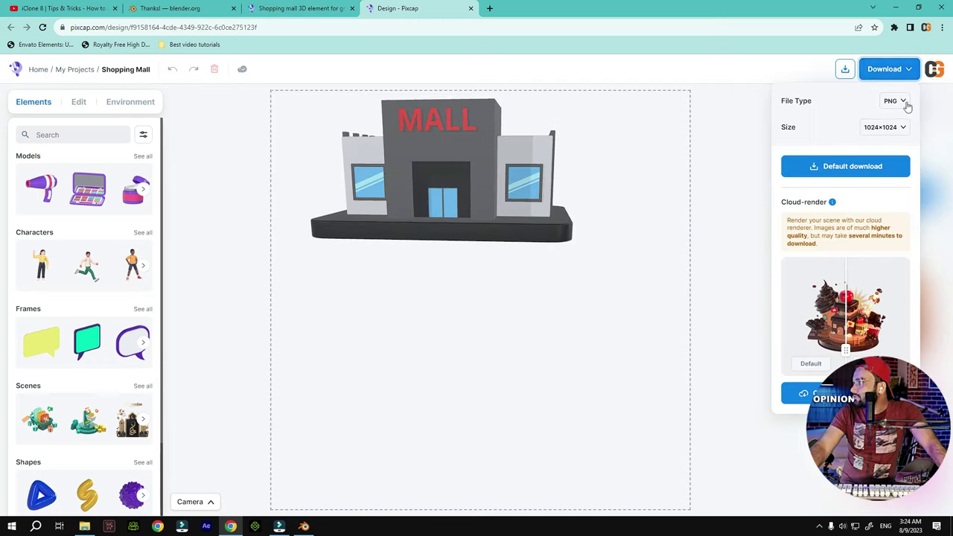
{"action": "left_click", "coordinate": [905, 102]}
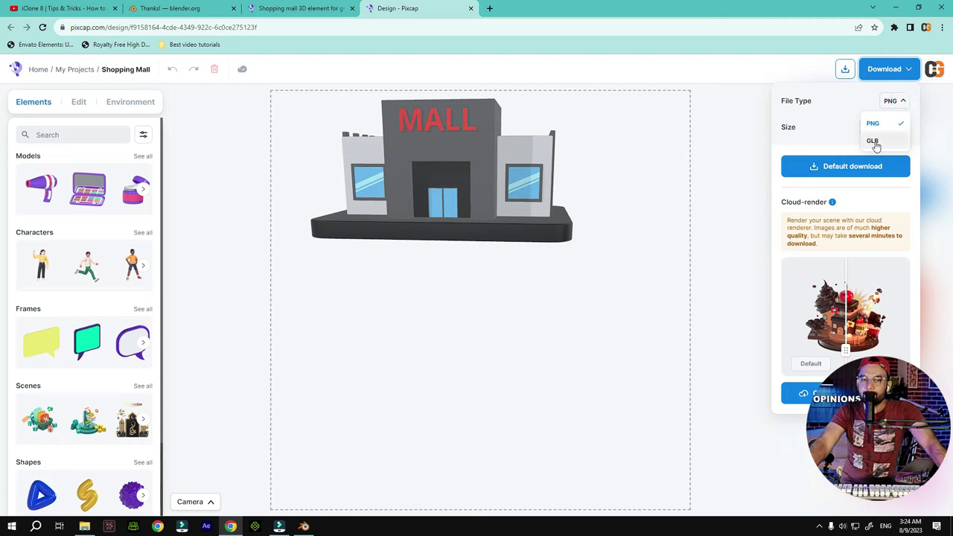
{"action": "left_click", "coordinate": [872, 141]}
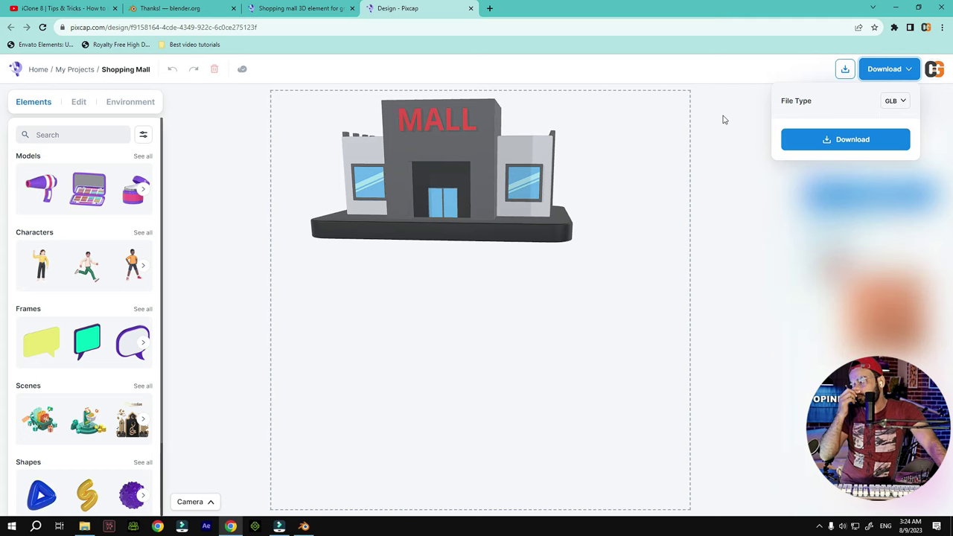
{"action": "left_click", "coordinate": [841, 139]}
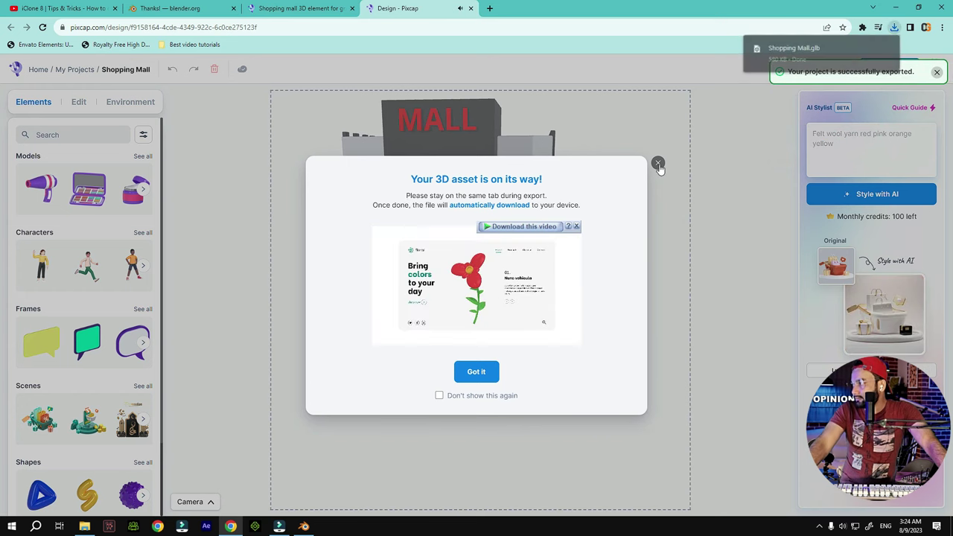
{"action": "left_click", "coordinate": [658, 164]}
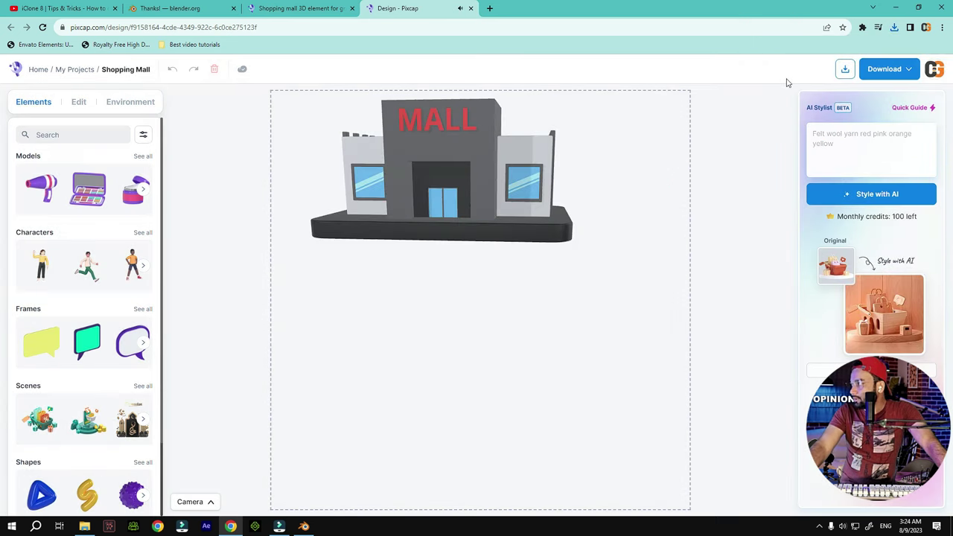
Show the downloaded Shopping Mall.glb in its folder, copy the file and open the Downloads folder
{"action": "left_click", "coordinate": [895, 27]}
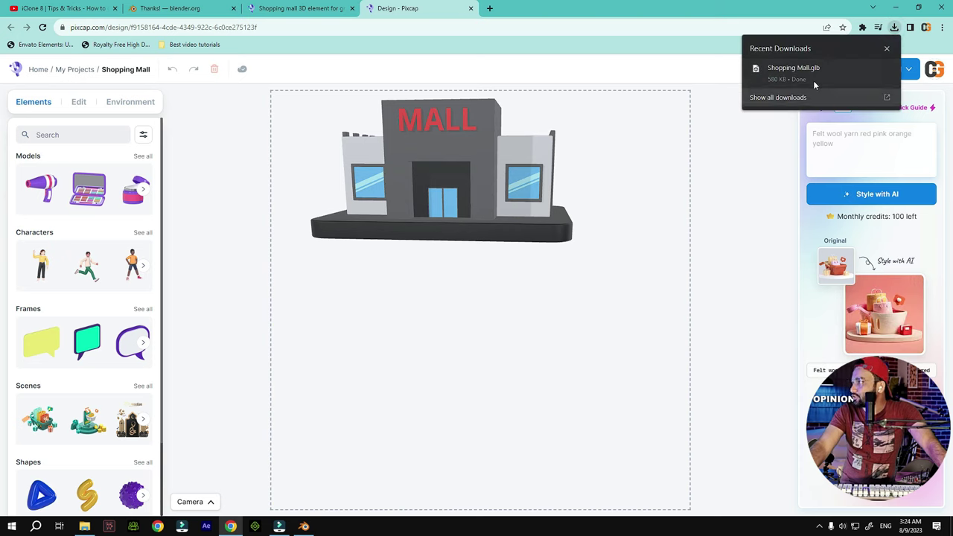
{"action": "left_click", "coordinate": [871, 70]}
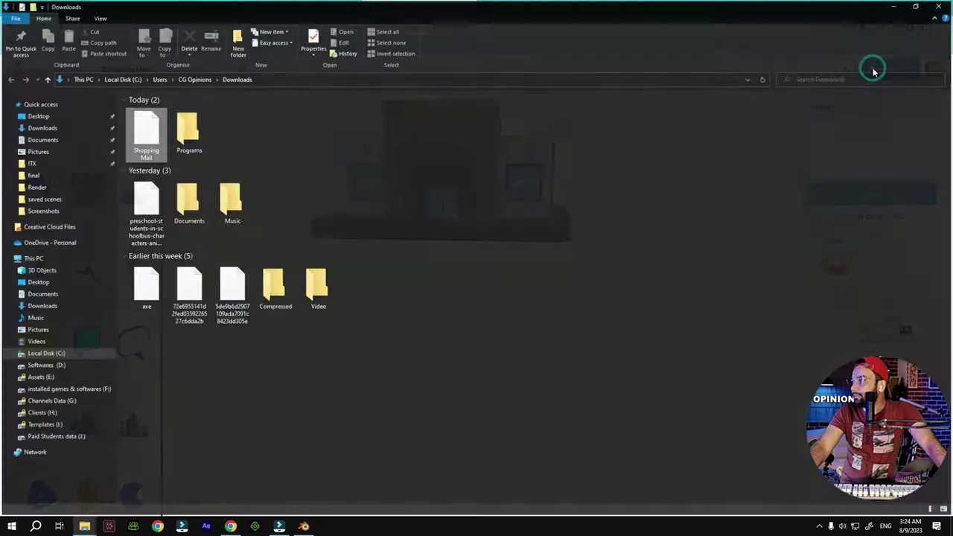
{"action": "right_click", "coordinate": [154, 142]}
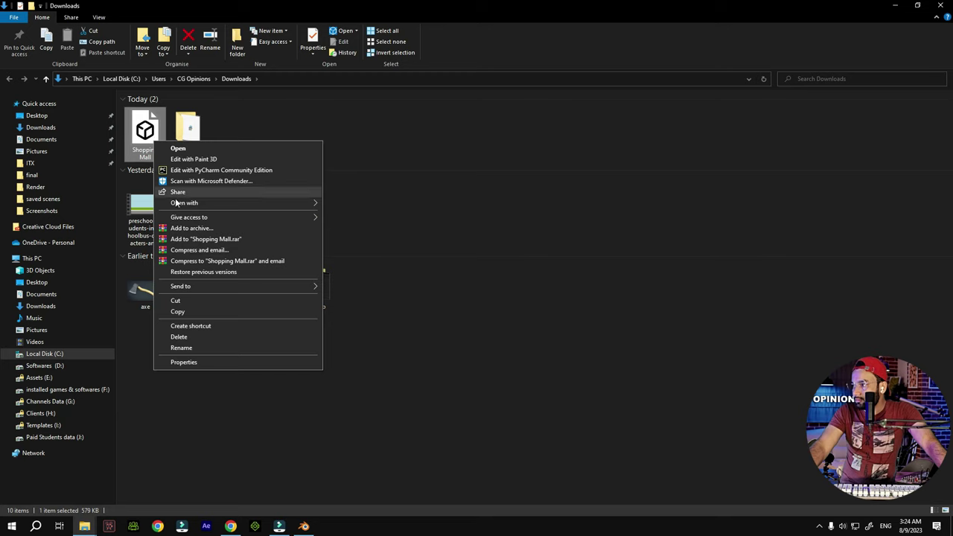
{"action": "left_click", "coordinate": [179, 311]}
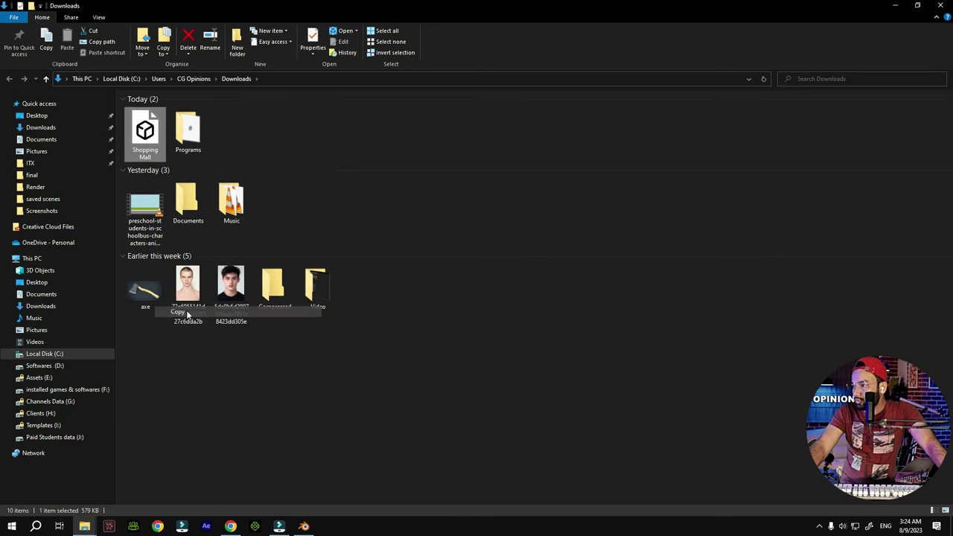
{"action": "left_click", "coordinate": [40, 307]}
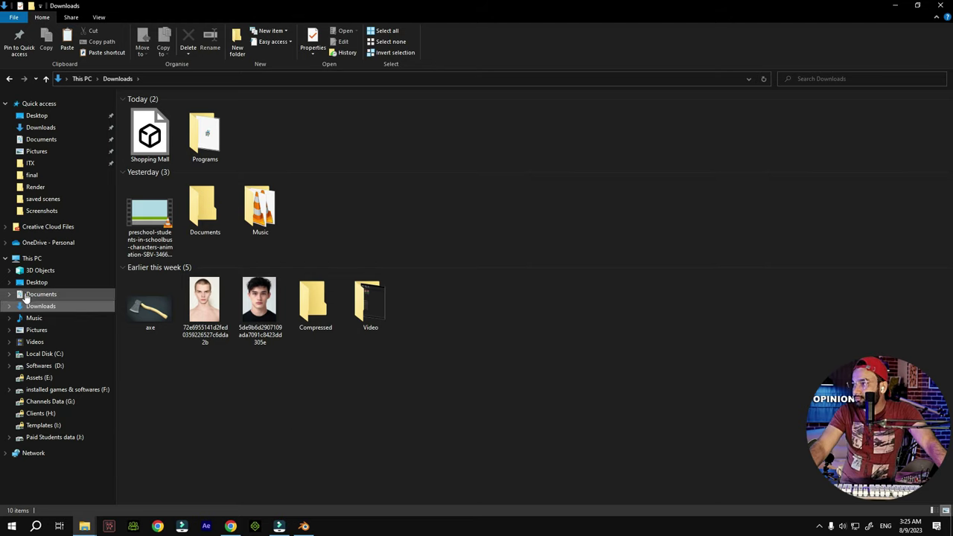
Switch to Blender and import Shopping Mall.glb from the Downloads folder as glTF 2.0
{"action": "left_click", "coordinate": [303, 526]}
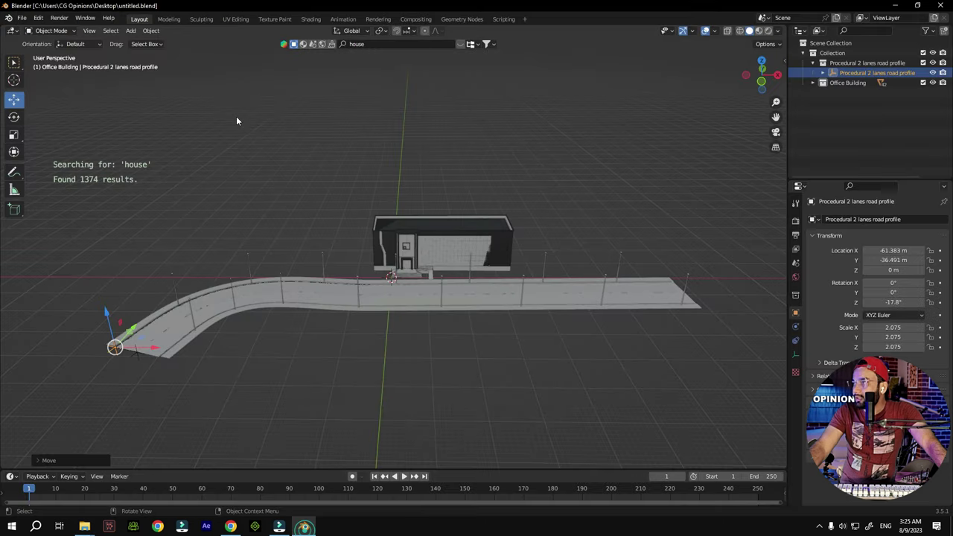
{"action": "left_click", "coordinate": [22, 17]}
{"action": "mouse_move", "coordinate": [41, 152]}
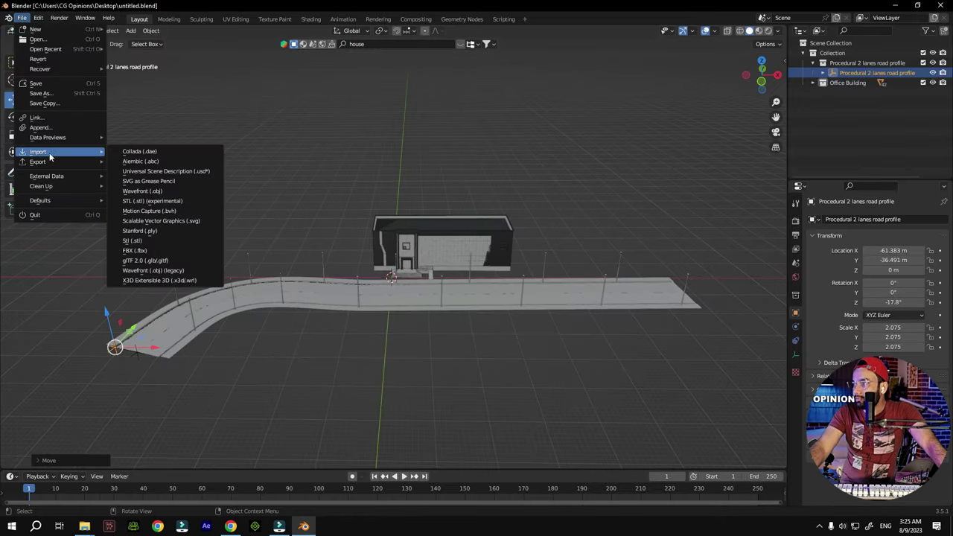
{"action": "left_click", "coordinate": [168, 261]}
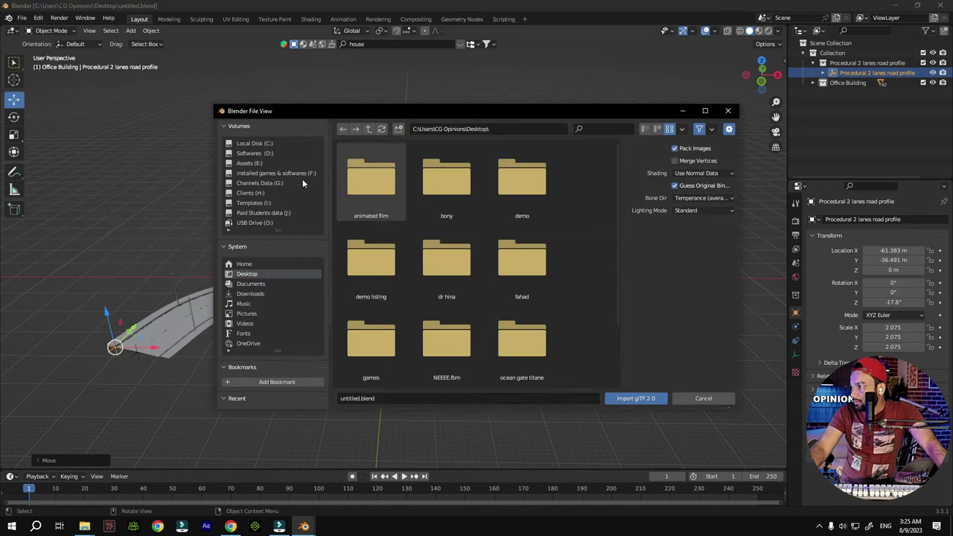
{"action": "left_click", "coordinate": [250, 294]}
{"action": "left_click", "coordinate": [500, 271]}
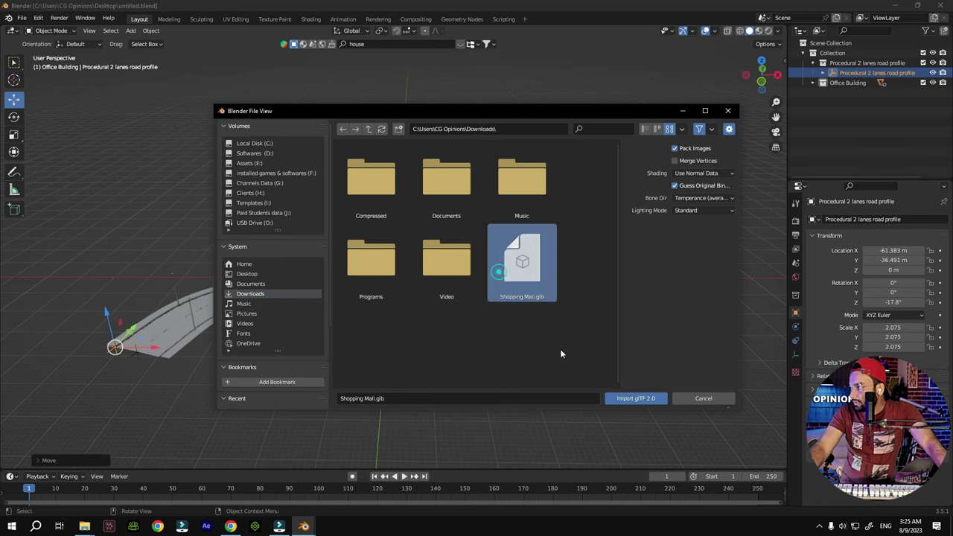
{"action": "left_click", "coordinate": [637, 399]}
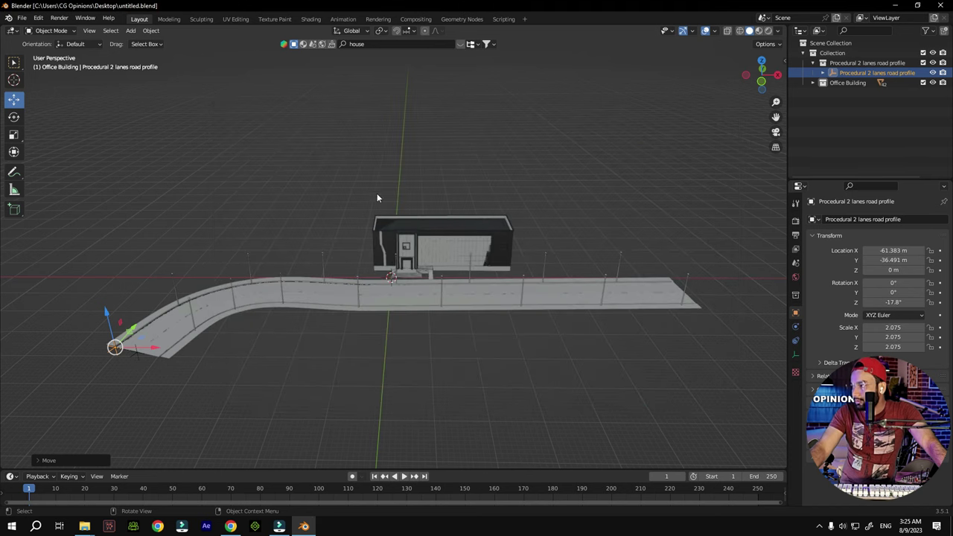
Select the imported Shopping Mall together with its four directional light objects and scale them up uniformly to about 13.77
{"action": "scroll", "coordinate": [382, 290], "scroll_direction": "up", "scroll_amount": 6}
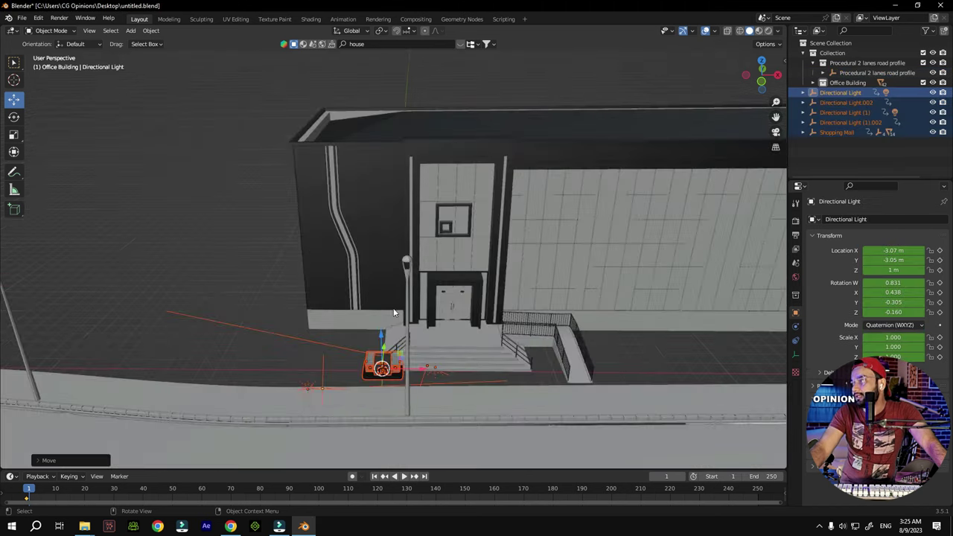
{"action": "scroll", "coordinate": [382, 290], "scroll_direction": "down", "scroll_amount": 5}
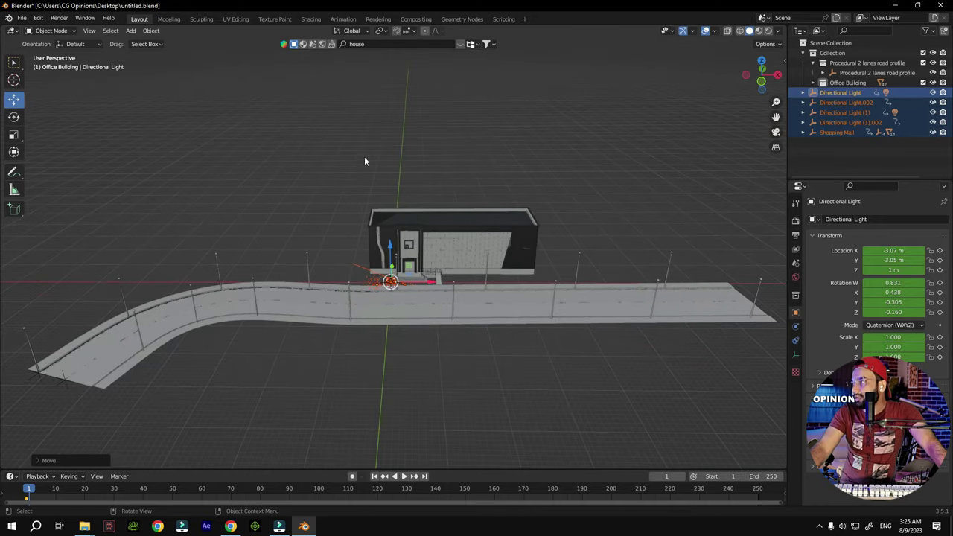
{"action": "left_click", "coordinate": [14, 135]}
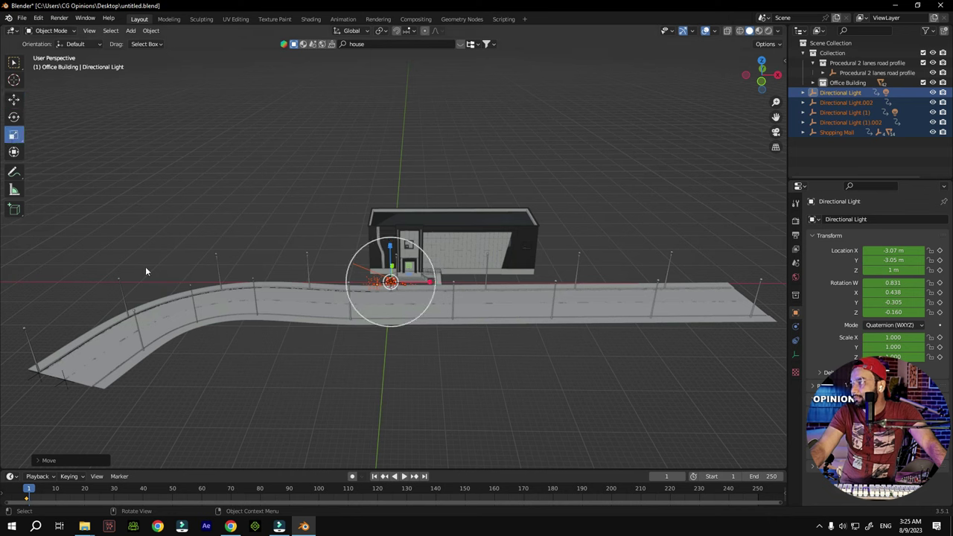
{"action": "left_click_drag", "start_coordinate": [365, 385], "coordinate": [411, 351]}
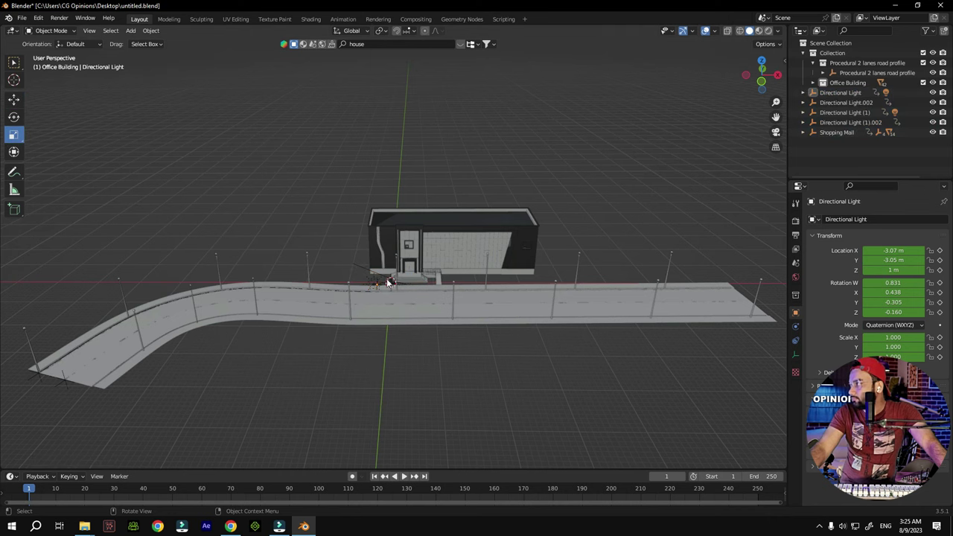
{"action": "left_click_drag", "start_coordinate": [838, 144], "coordinate": [843, 90]}
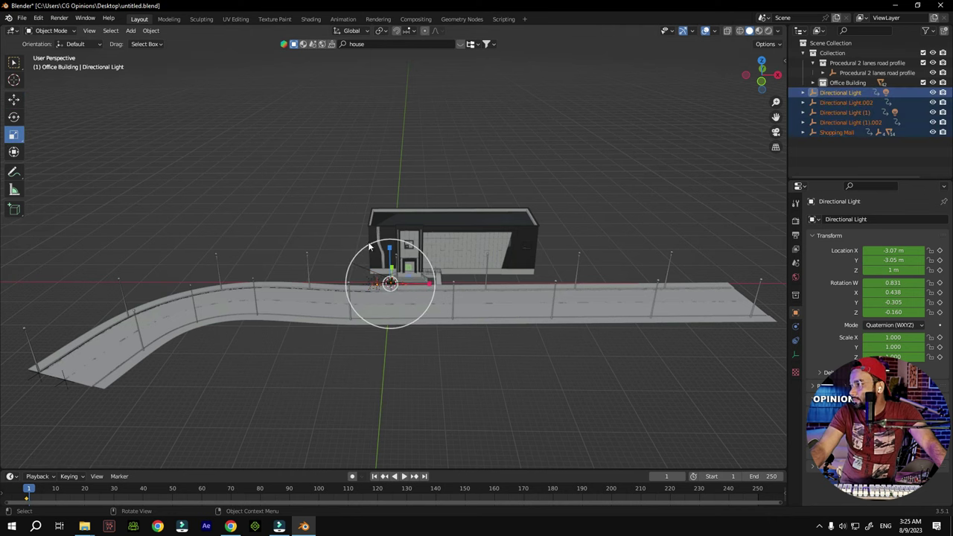
{"action": "left_click_drag", "start_coordinate": [410, 268], "coordinate": [620, 81]}
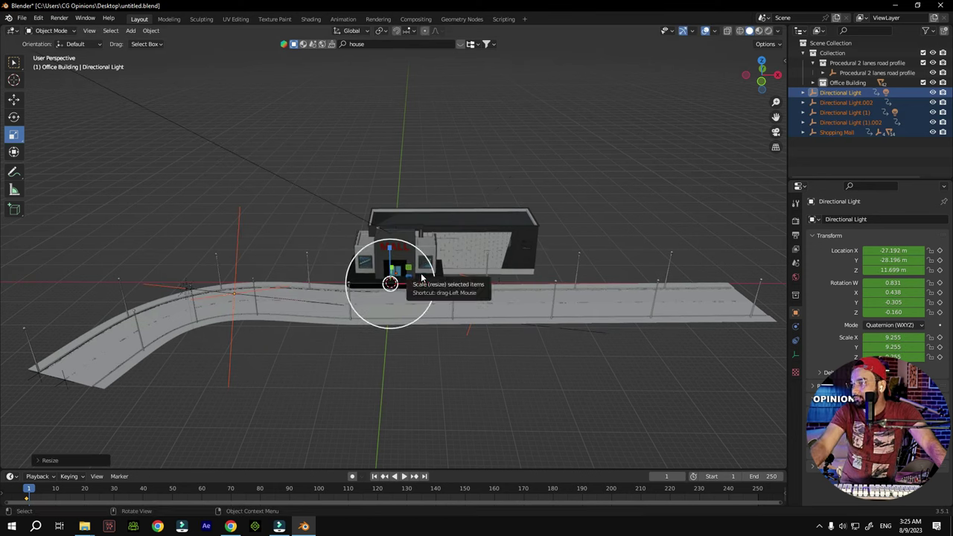
{"action": "left_click_drag", "start_coordinate": [421, 276], "coordinate": [431, 251]}
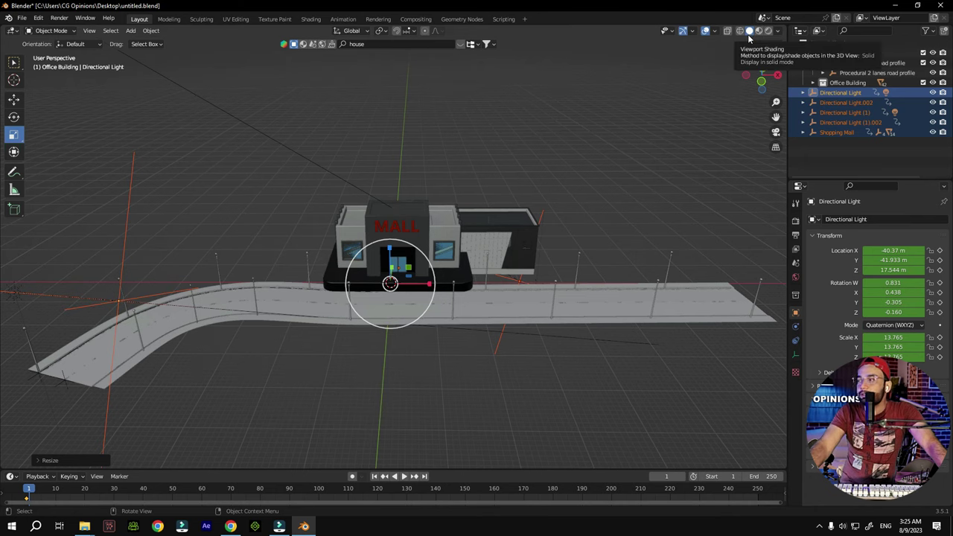
{"action": "scroll", "coordinate": [390, 241], "scroll_direction": "up", "scroll_amount": 2}
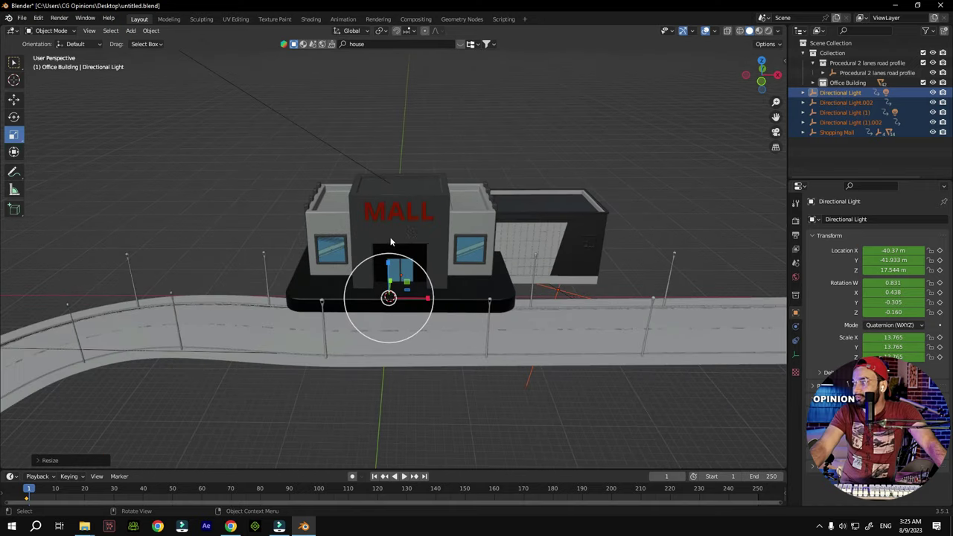
{"action": "scroll", "coordinate": [449, 216], "scroll_direction": "up", "scroll_amount": 2}
{"action": "scroll", "coordinate": [419, 230], "scroll_direction": "down", "scroll_amount": 3}
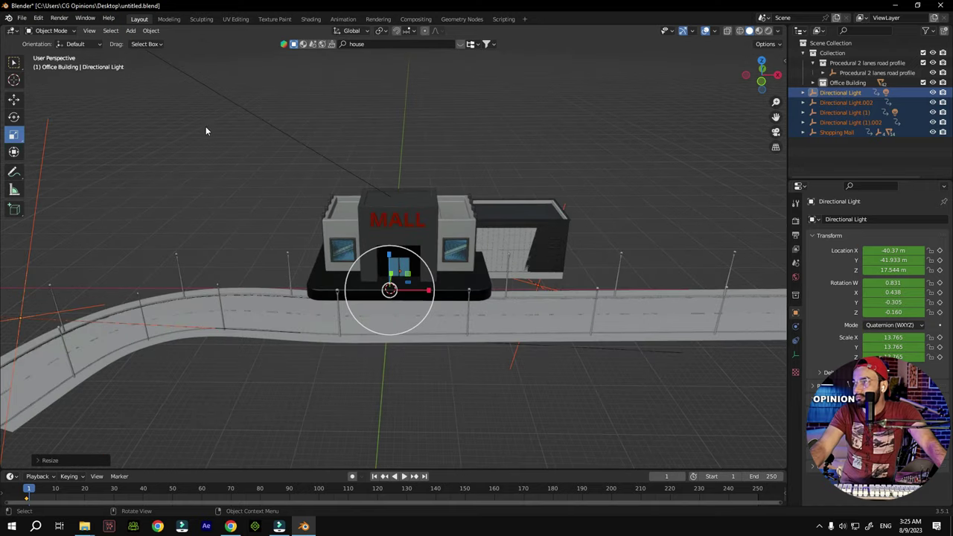
Move the selected mall and its lights beside the office building, behind the curving road, and rotate them slightly about the vertical axis
{"action": "left_click", "coordinate": [13, 104]}
{"action": "left_click_drag", "start_coordinate": [422, 296], "coordinate": [251, 265]}
{"action": "scroll", "coordinate": [270, 282], "scroll_direction": "up", "scroll_amount": 2}
{"action": "scroll", "coordinate": [269, 282], "scroll_direction": "down", "scroll_amount": 2}
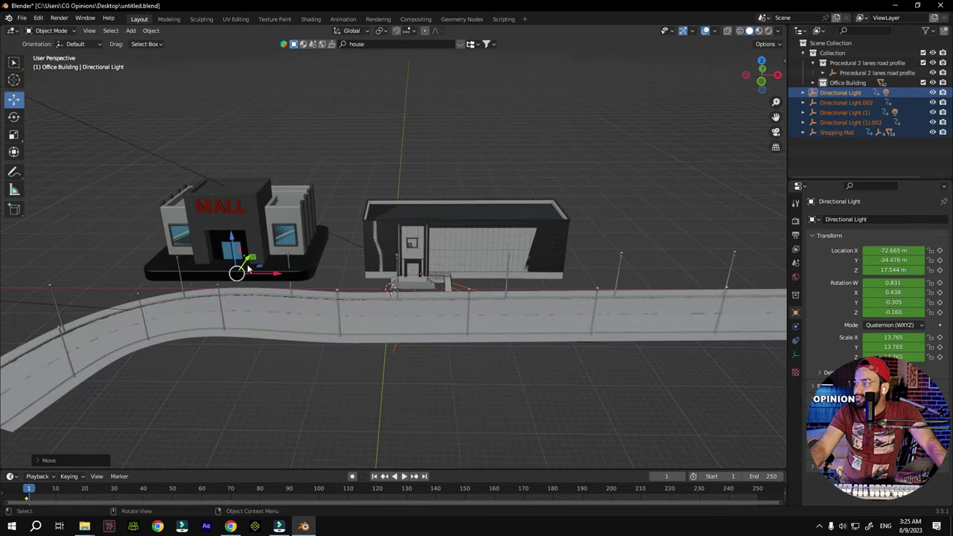
{"action": "left_click", "coordinate": [14, 117]}
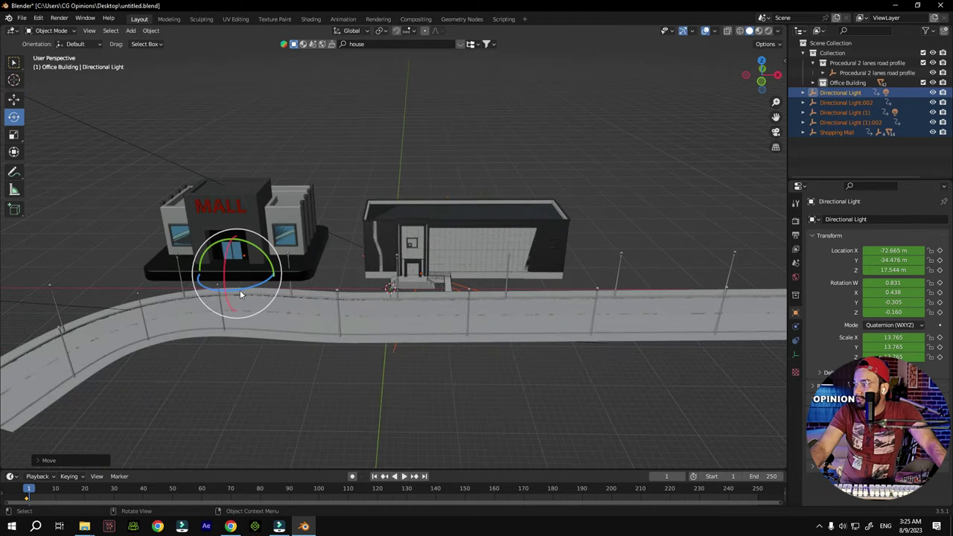
{"action": "left_click_drag", "start_coordinate": [241, 295], "coordinate": [285, 279]}
Shift the mall and its lights near the road and lower them to ground level, the active light at about X -66.8, Y -32.3, Z 13.1 m
{"action": "left_click", "coordinate": [14, 99]}
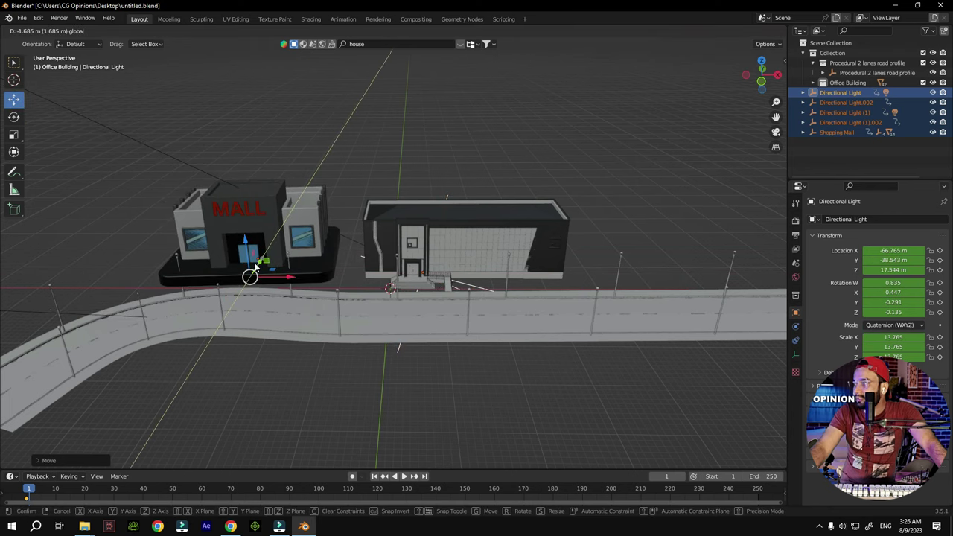
{"action": "scroll", "coordinate": [279, 262], "scroll_direction": "up", "scroll_amount": 4}
{"action": "scroll", "coordinate": [279, 262], "scroll_direction": "down", "scroll_amount": 2}
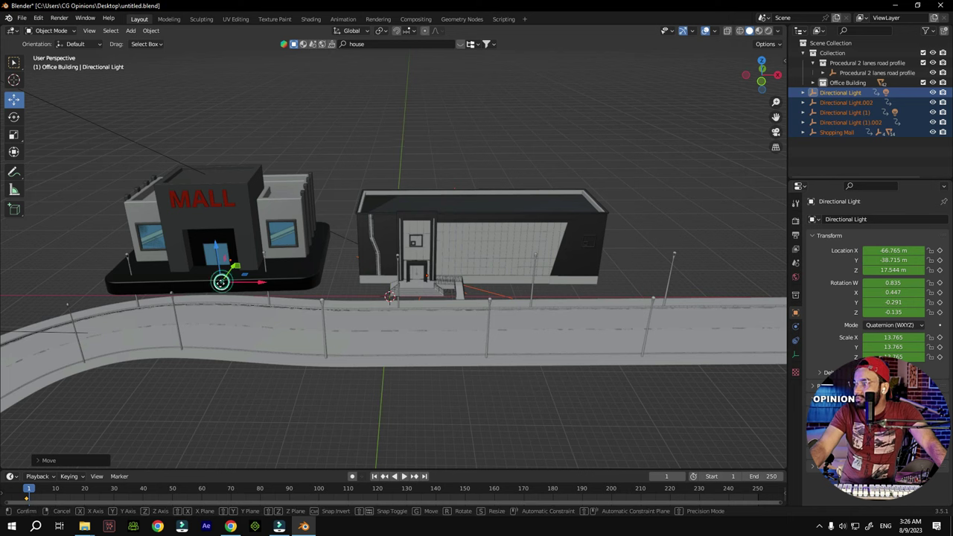
{"action": "left_click_drag", "start_coordinate": [221, 283], "coordinate": [221, 280]}
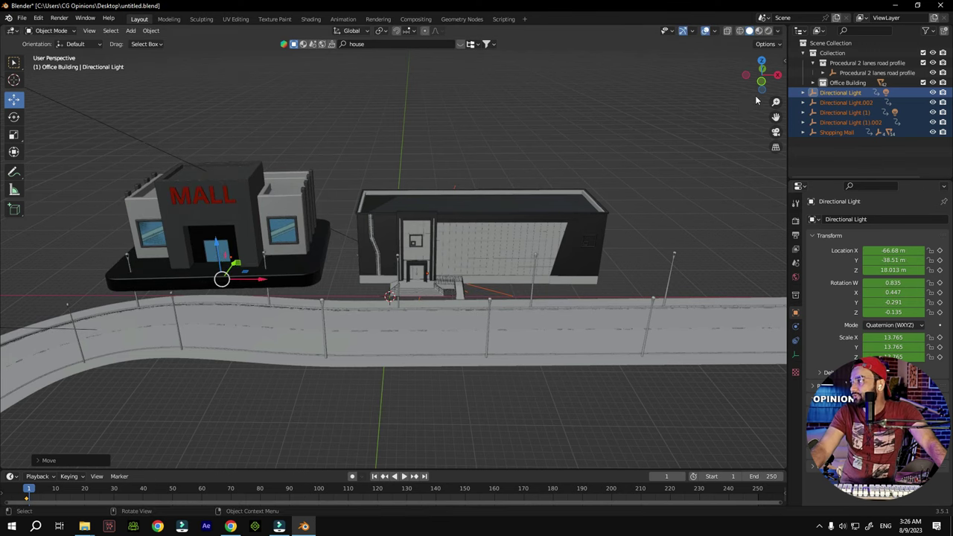
{"action": "left_click_drag", "start_coordinate": [757, 87], "coordinate": [718, 103]}
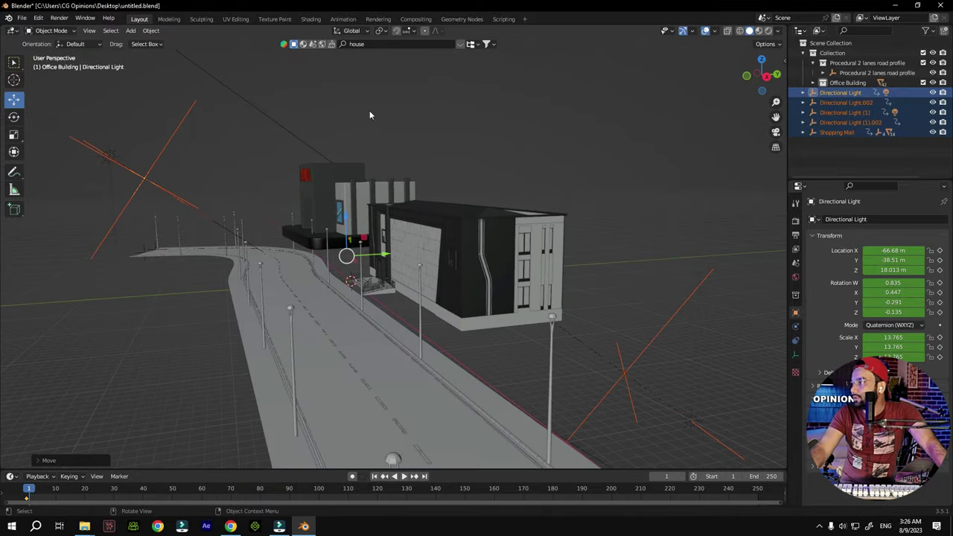
{"action": "left_click_drag", "start_coordinate": [345, 217], "coordinate": [371, 284]}
Rotate the mall and its lights slightly about the vertical axis so the mall's front follows the road
{"action": "left_click", "coordinate": [12, 118]}
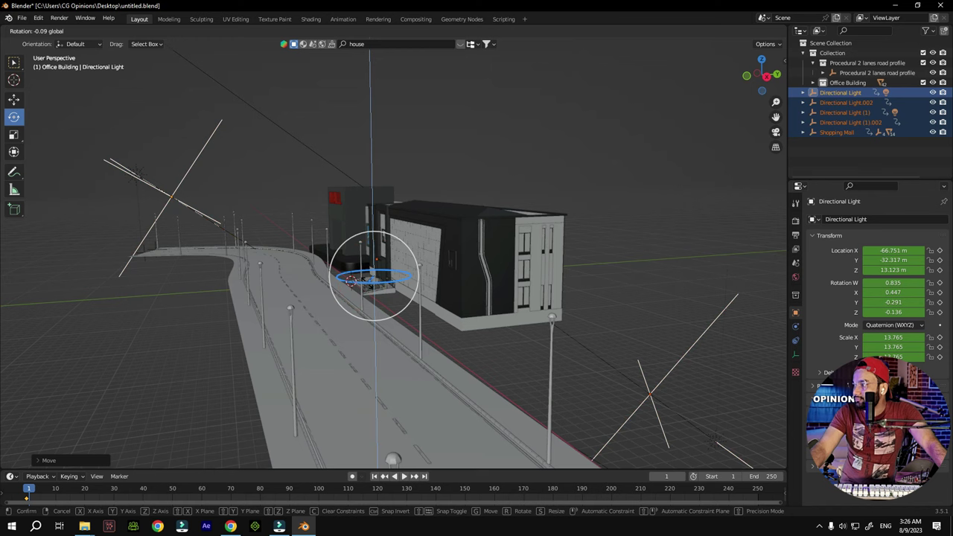
{"action": "left_click_drag", "start_coordinate": [135, 175], "coordinate": [146, 175]}
{"action": "left_click_drag", "start_coordinate": [367, 285], "coordinate": [367, 285]}
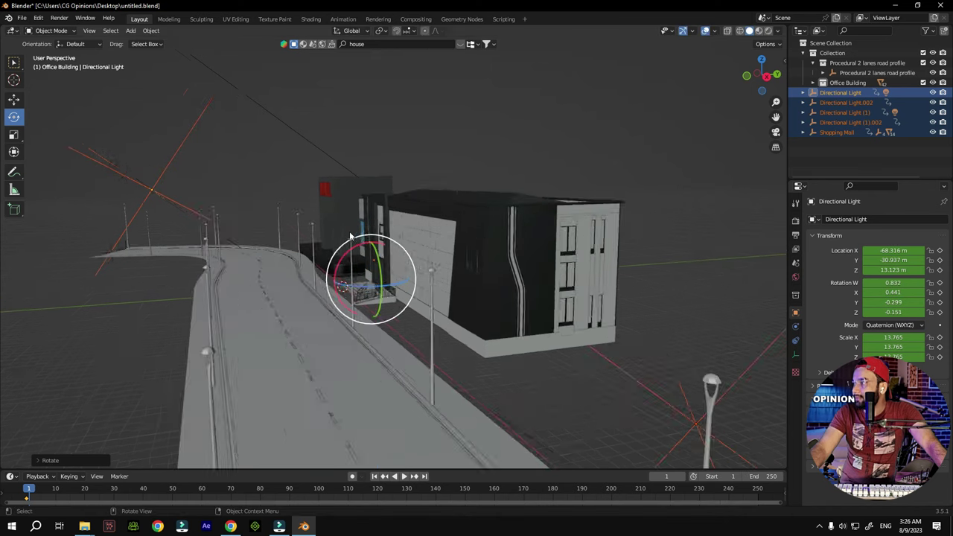
{"action": "mouse_move", "coordinate": [761, 75]}
{"action": "left_mouse_down"}
{"action": "mouse_move", "coordinate": [737, 82]}
{"action": "mouse_move", "coordinate": [744, 67]}
{"action": "mouse_move", "coordinate": [755, 86]}
{"action": "mouse_move", "coordinate": [748, 89]}
{"action": "mouse_move", "coordinate": [756, 75]}
{"action": "left_mouse_up"}
Switch to Pixcap in Chrome, return to the Public Buildings pack and open the Bus Stop model for editing
{"action": "left_click", "coordinate": [230, 527]}
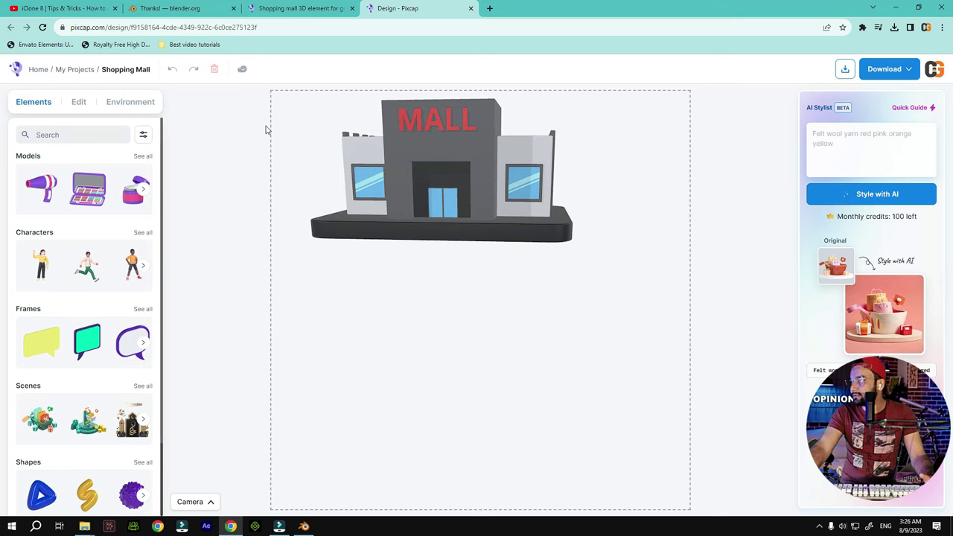
{"action": "left_click", "coordinate": [257, 8]}
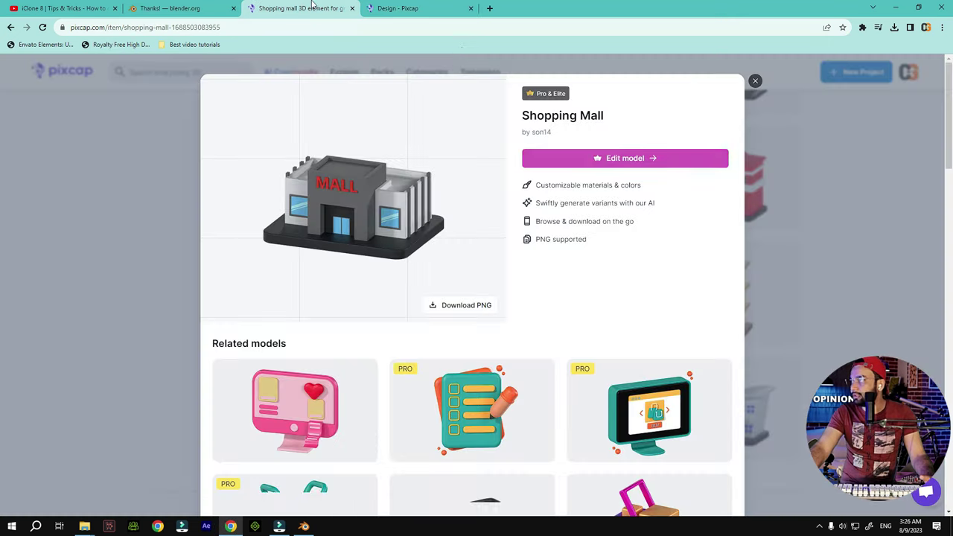
{"action": "left_click", "coordinate": [755, 81]}
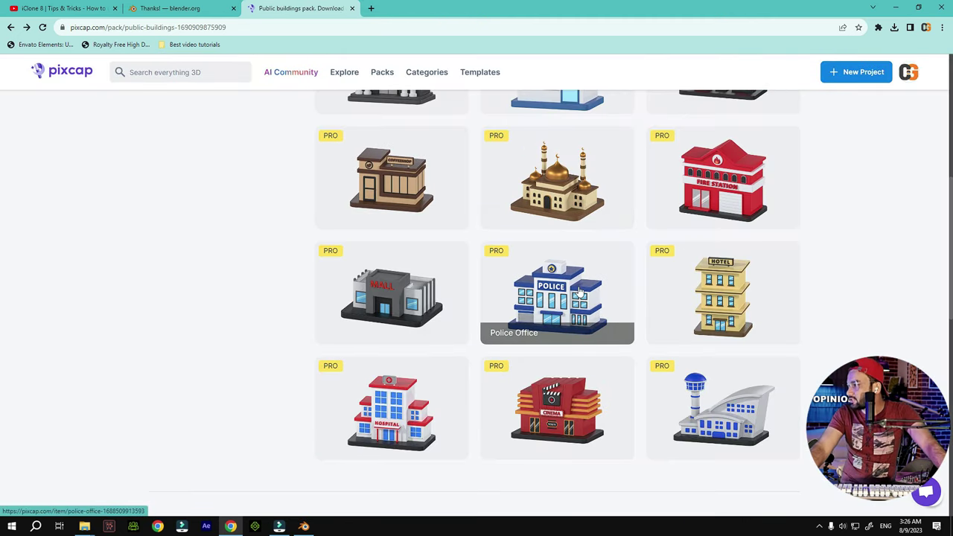
{"action": "scroll", "coordinate": [555, 285], "scroll_direction": "up", "scroll_amount": 1}
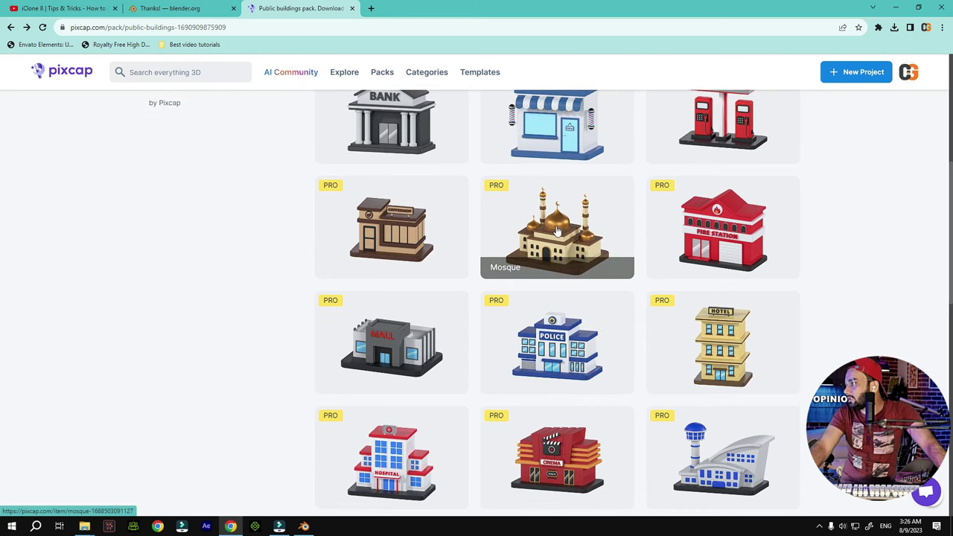
{"action": "scroll", "coordinate": [705, 247], "scroll_direction": "up", "scroll_amount": 2}
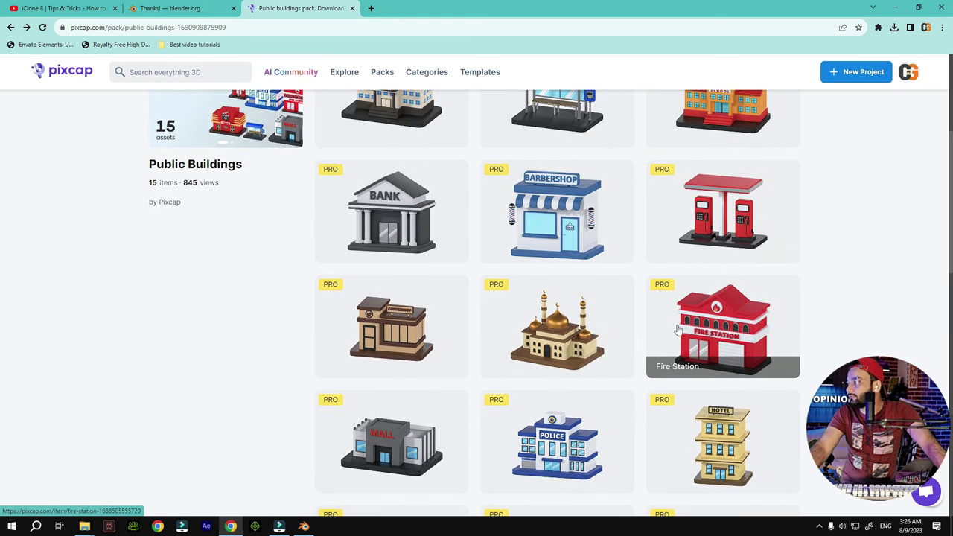
{"action": "scroll", "coordinate": [676, 320], "scroll_direction": "up", "scroll_amount": 2}
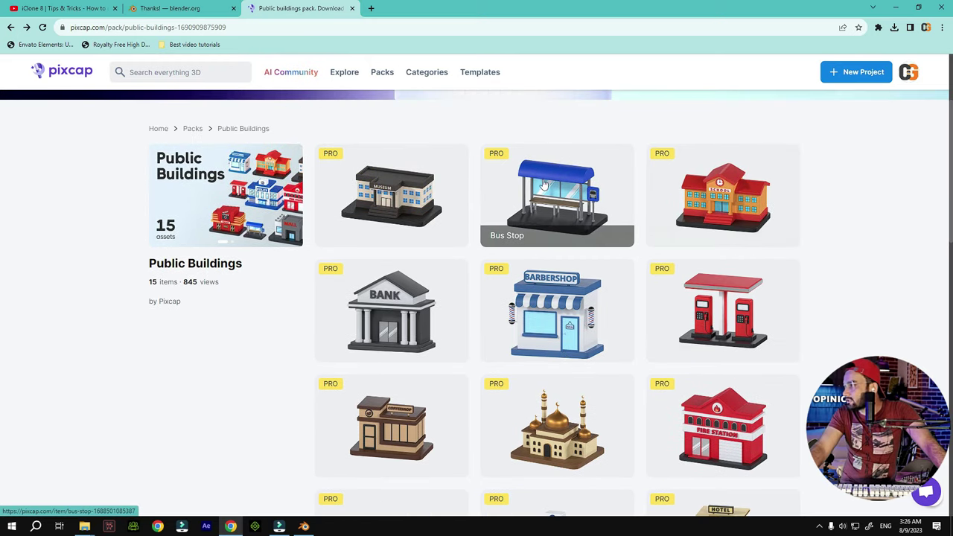
{"action": "left_click", "coordinate": [567, 198]}
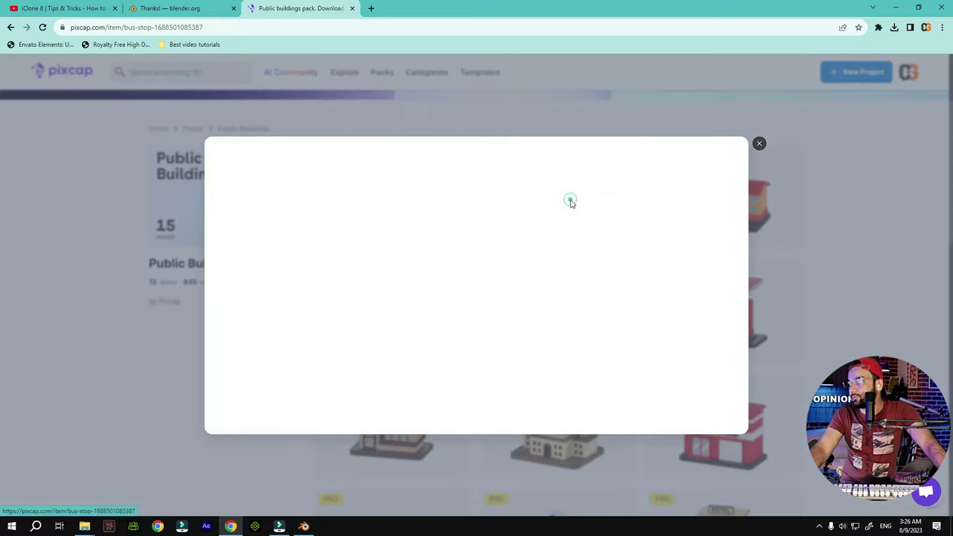
{"action": "left_click", "coordinate": [603, 159]}
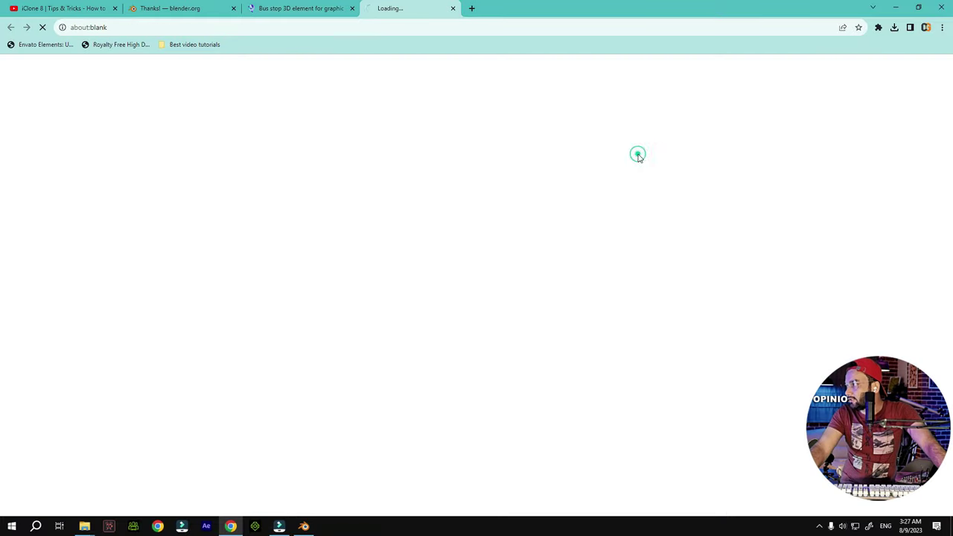
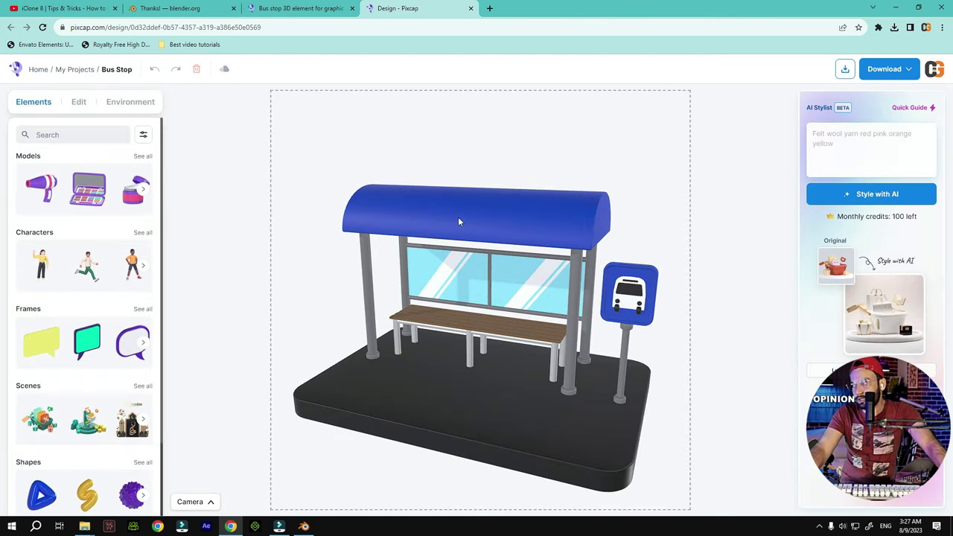
Recolour the bus stop's Signage to the muted pink #ce95ae
{"action": "left_click", "coordinate": [458, 220]}
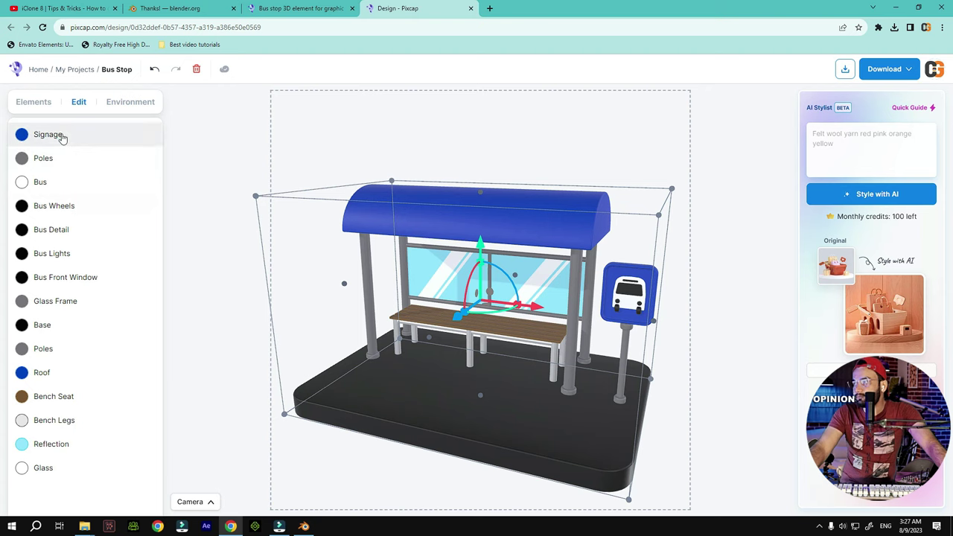
{"action": "left_click", "coordinate": [61, 136]}
{"action": "left_click_drag", "start_coordinate": [228, 158], "coordinate": [206, 149]}
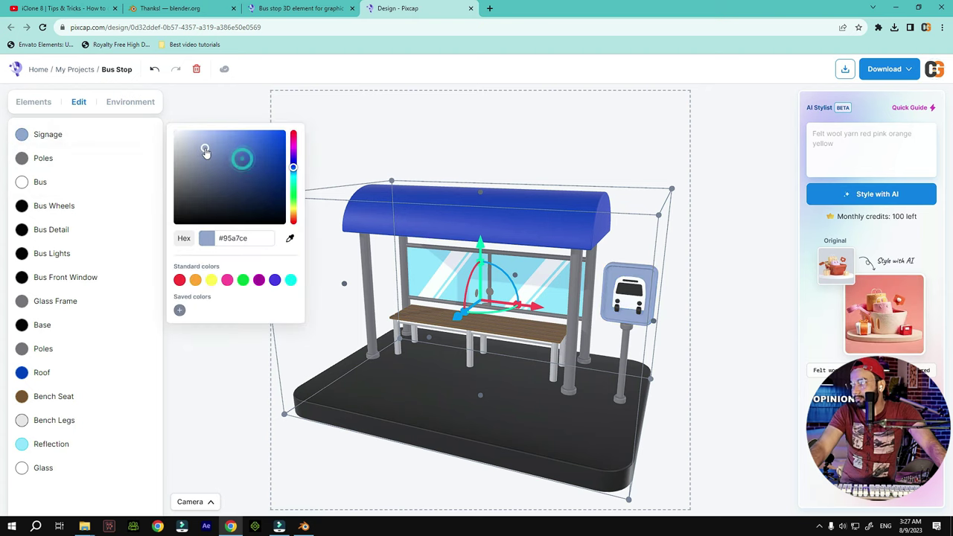
{"action": "left_click_drag", "start_coordinate": [296, 151], "coordinate": [295, 146]}
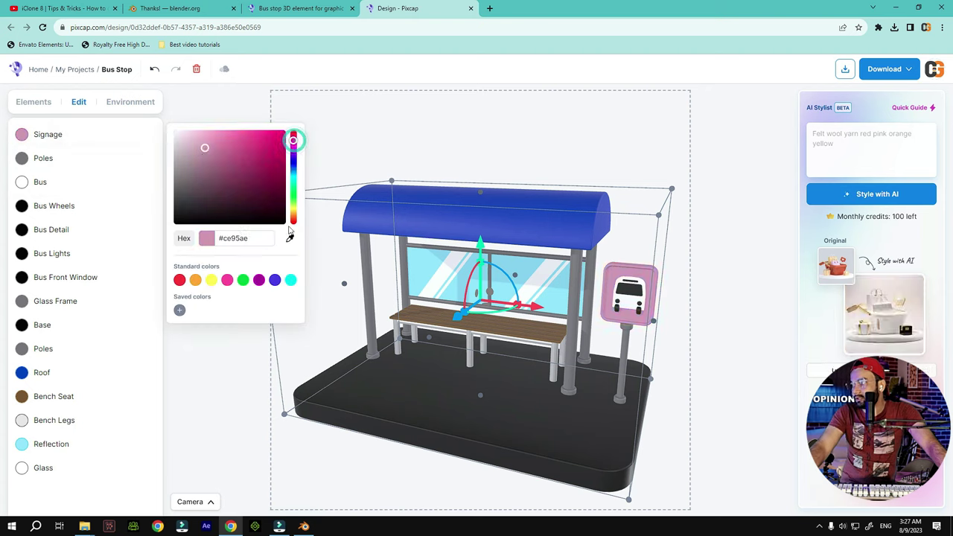
{"action": "left_click", "coordinate": [648, 288]}
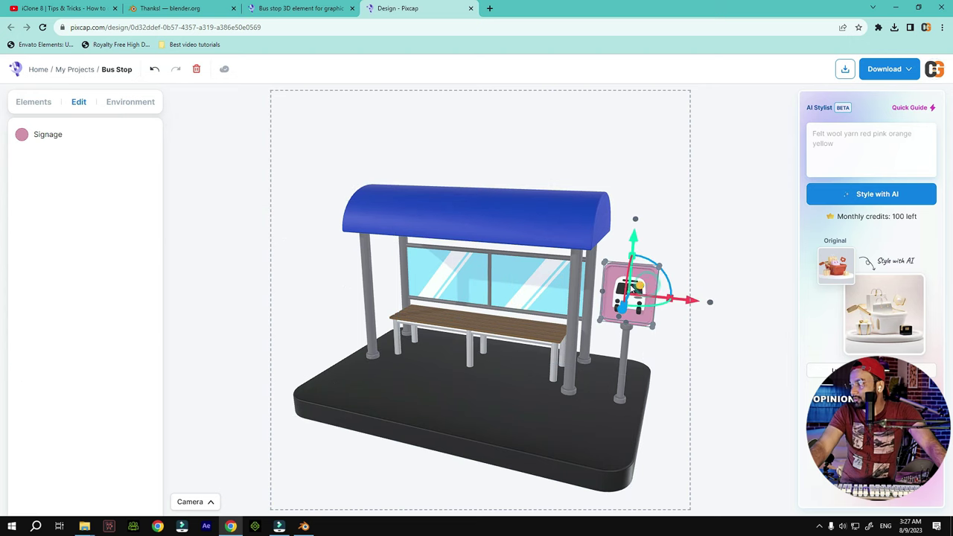
Select the bus stop's roof and change its colour to the turquoise #09c9b5
{"action": "left_click", "coordinate": [441, 218]}
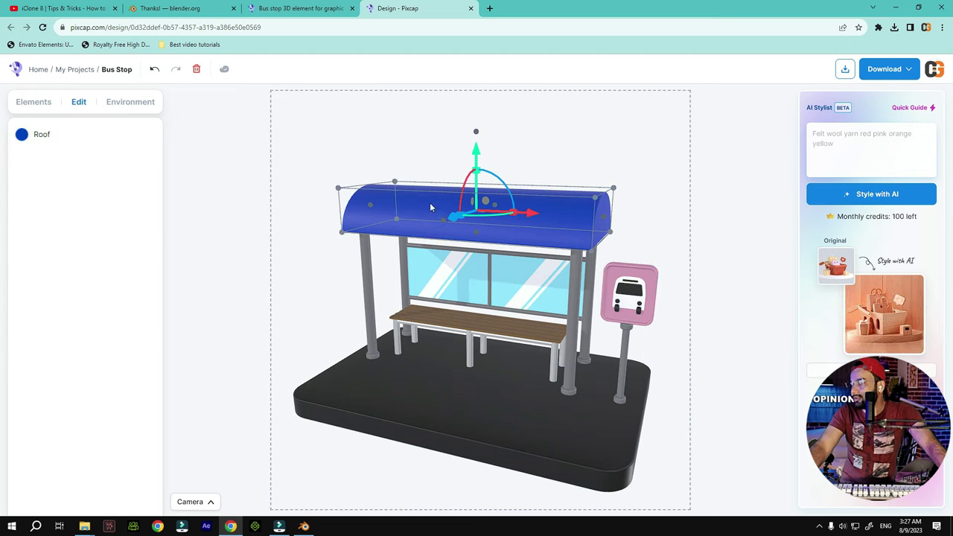
{"action": "left_click", "coordinate": [22, 134]}
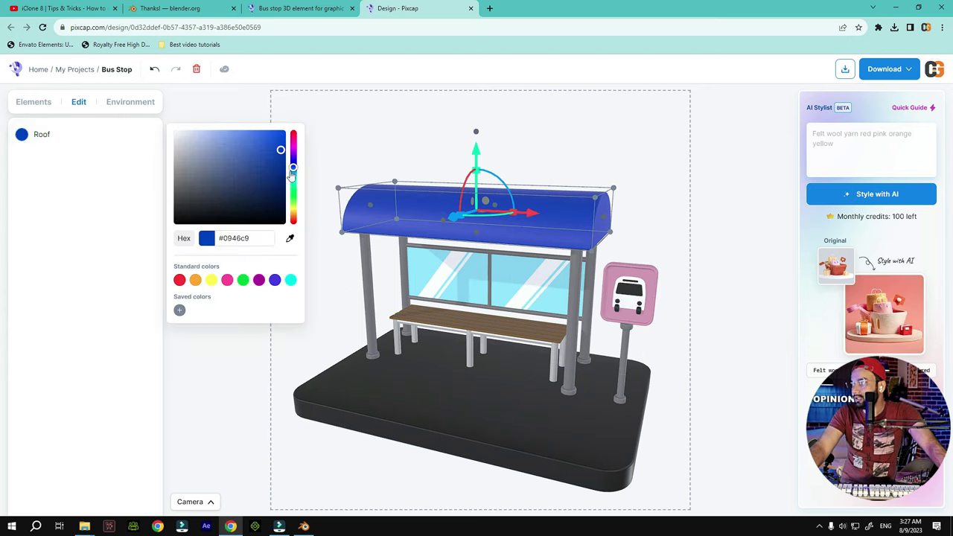
{"action": "left_click_drag", "start_coordinate": [294, 151], "coordinate": [294, 143]}
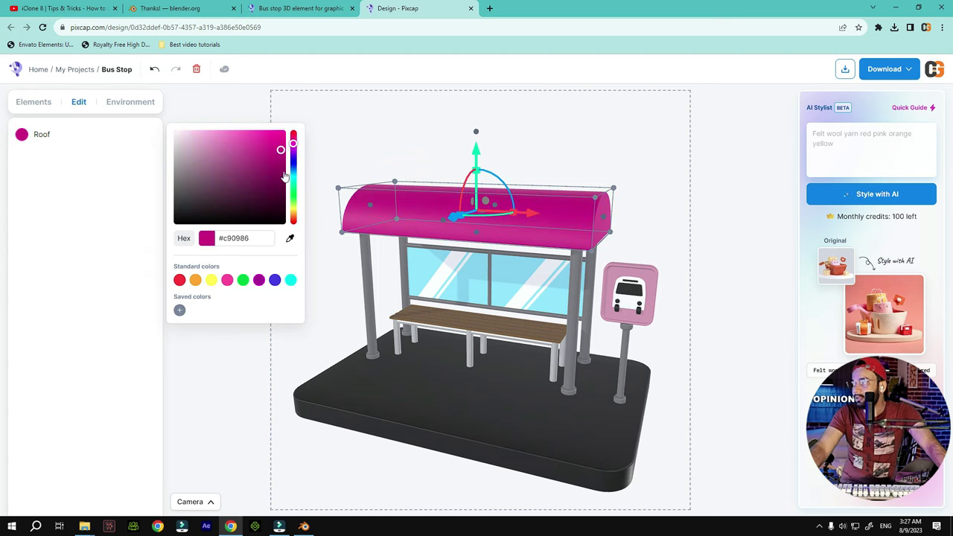
{"action": "left_click", "coordinate": [293, 161]}
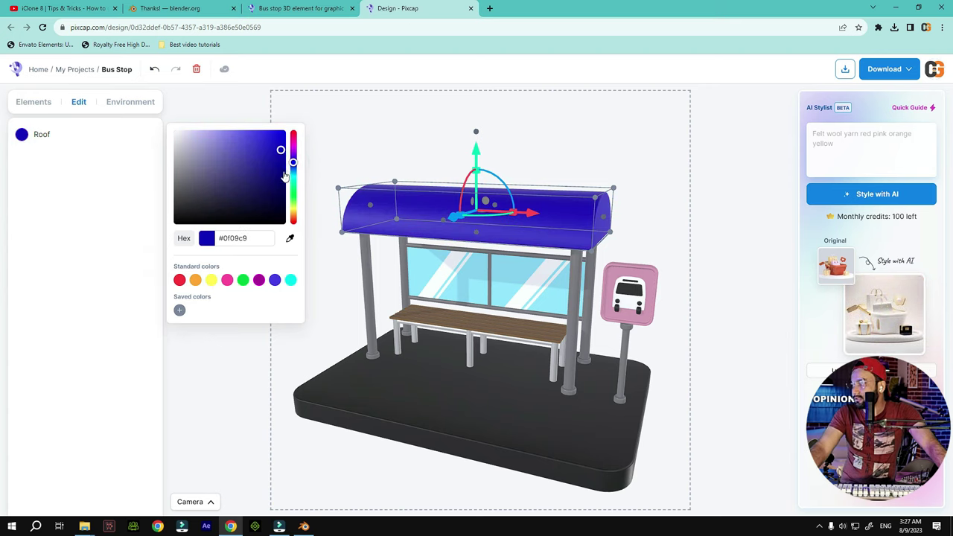
{"action": "left_click", "coordinate": [294, 181]}
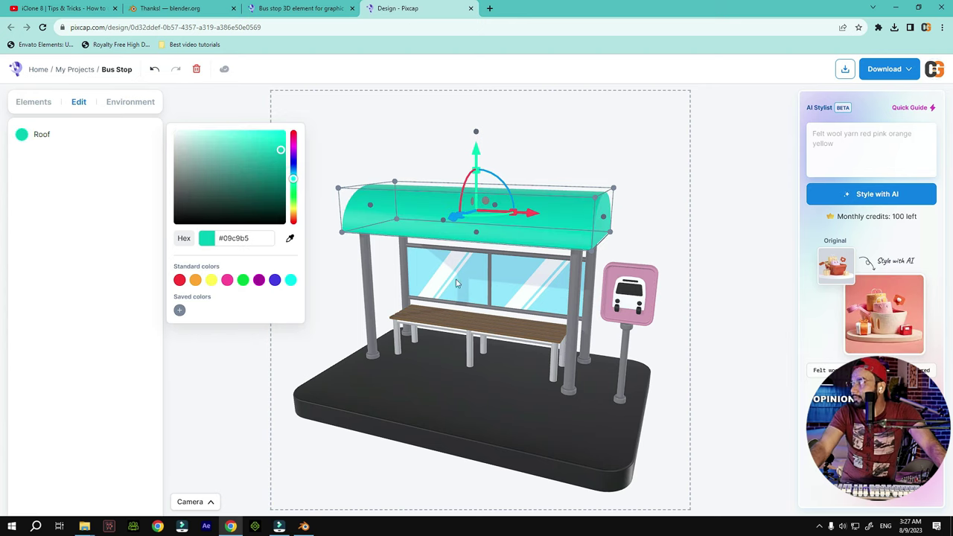
Download the Bus Stop model as a GLB file, dismiss the export notice and show the recent downloads
{"action": "left_click", "coordinate": [885, 70]}
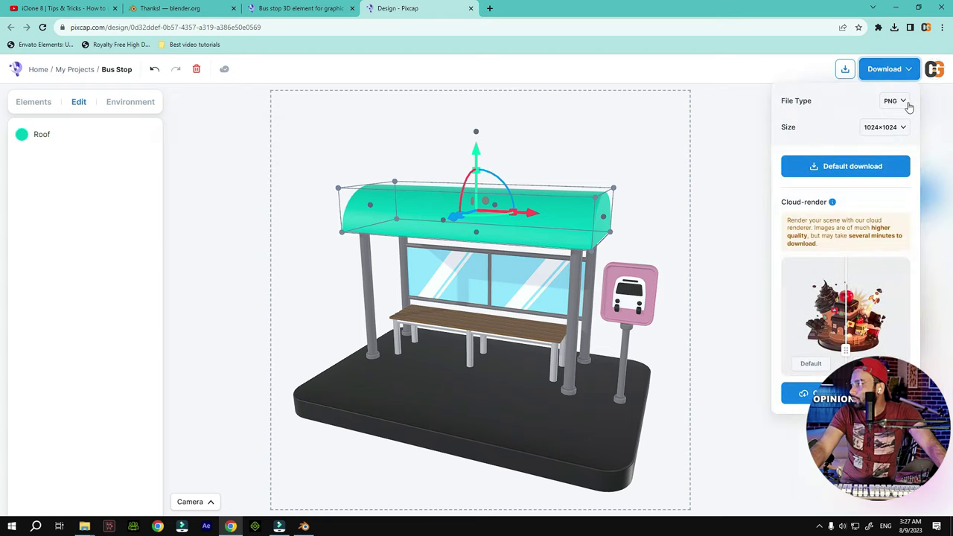
{"action": "left_click", "coordinate": [908, 108]}
{"action": "left_click", "coordinate": [870, 140]}
{"action": "left_click", "coordinate": [879, 146]}
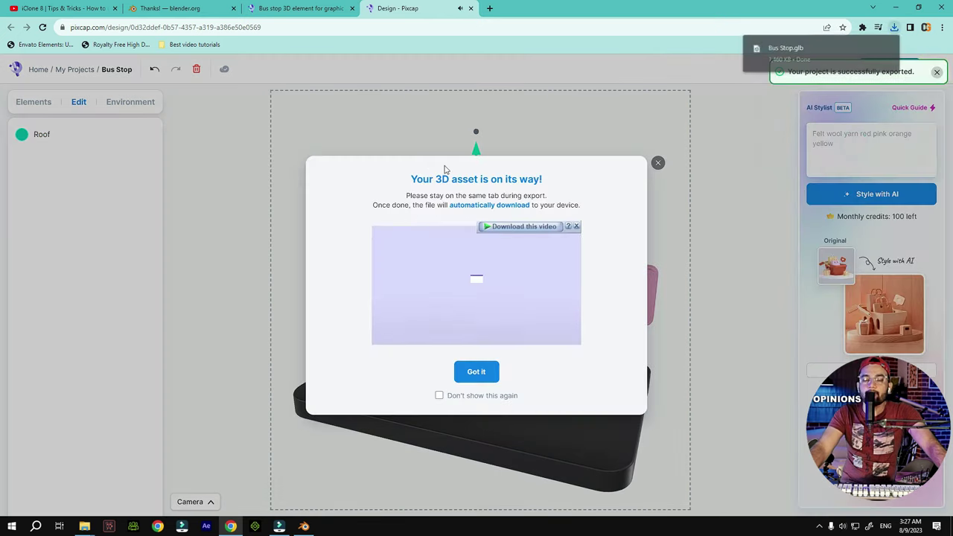
{"action": "left_click", "coordinate": [657, 162]}
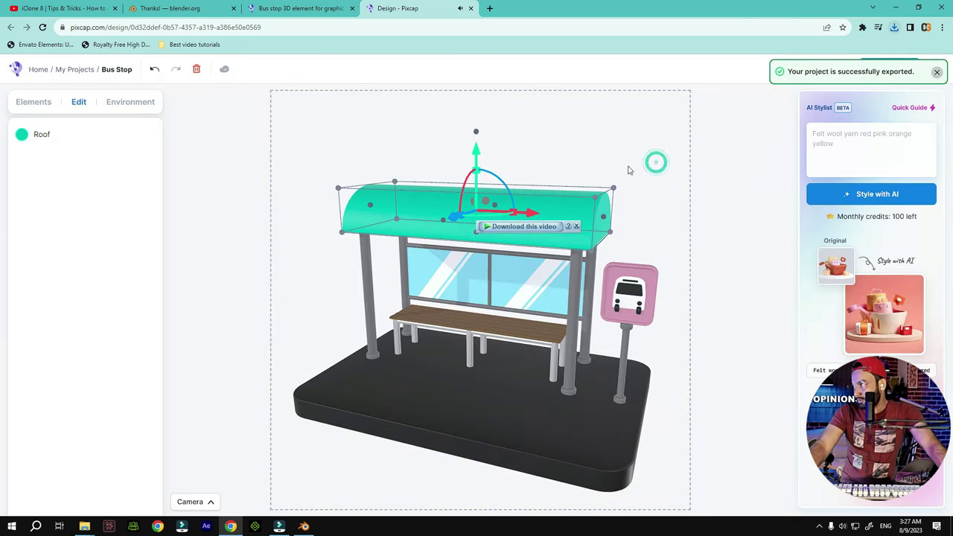
{"action": "left_click", "coordinate": [895, 28]}
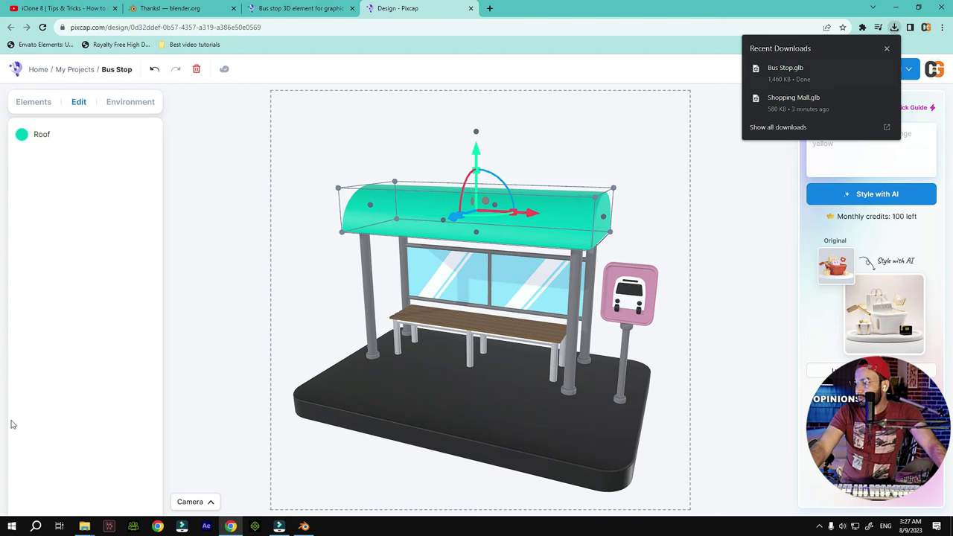
Switch to Blender and import Bus Stop.glb from the Downloads folder as glTF 2.0
{"action": "left_click", "coordinate": [303, 527]}
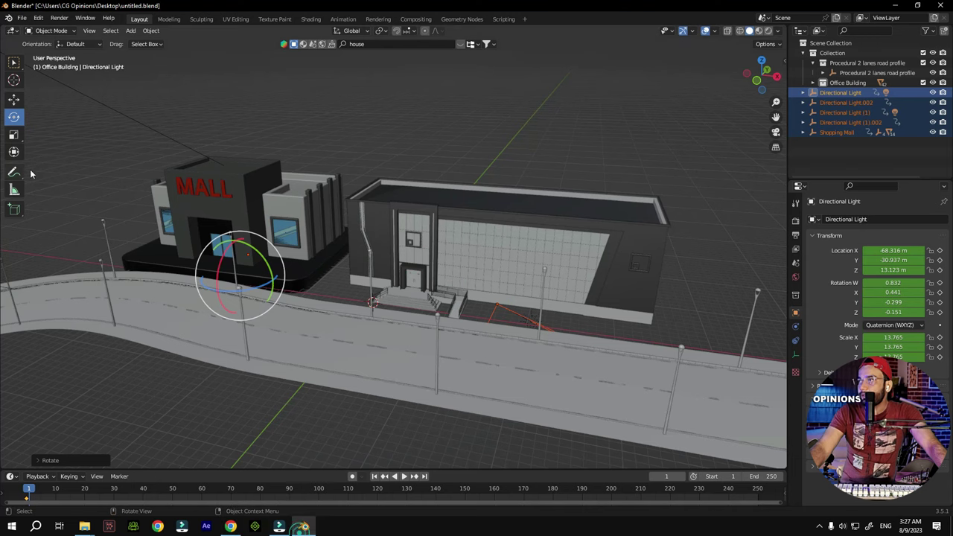
{"action": "left_click", "coordinate": [23, 18]}
{"action": "mouse_move", "coordinate": [49, 155]}
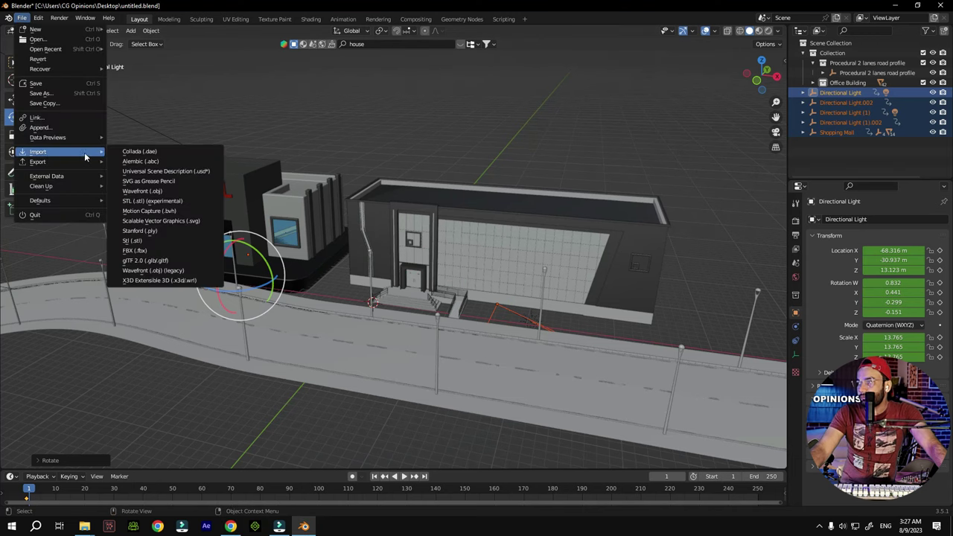
{"action": "left_click", "coordinate": [145, 261]}
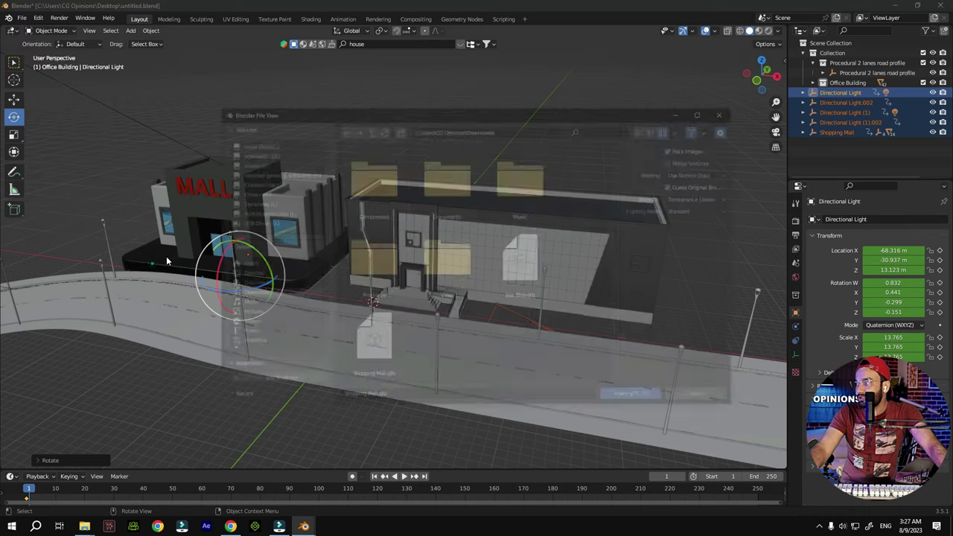
{"action": "left_click", "coordinate": [523, 264]}
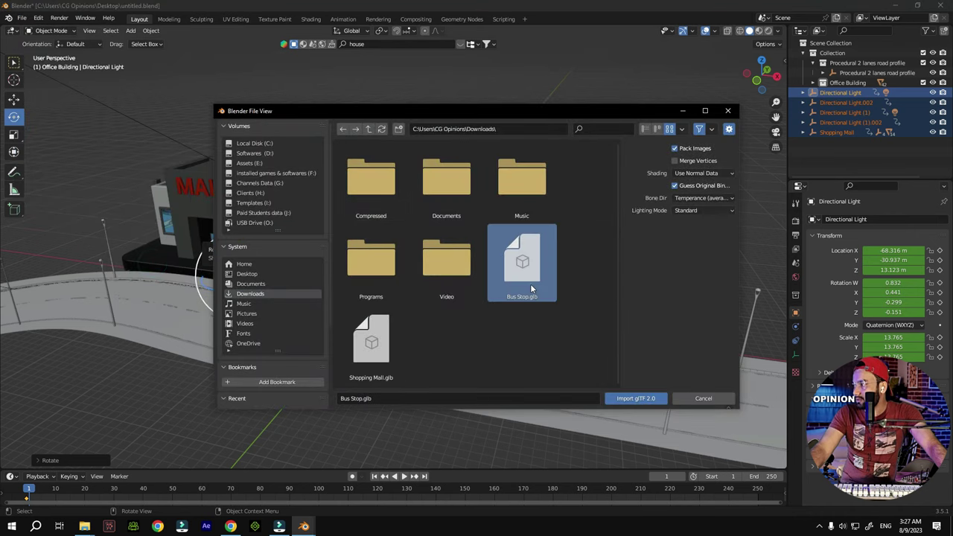
{"action": "left_click", "coordinate": [633, 398]}
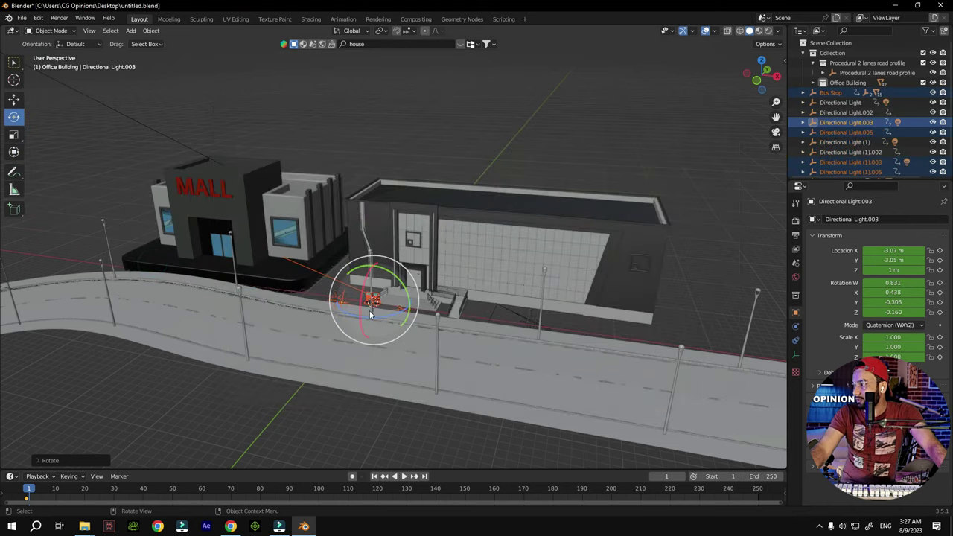
Scale the imported bus stop up to about 10.97 and move it about 57.5 m along negative X, past the mall
{"action": "left_click", "coordinate": [18, 138]}
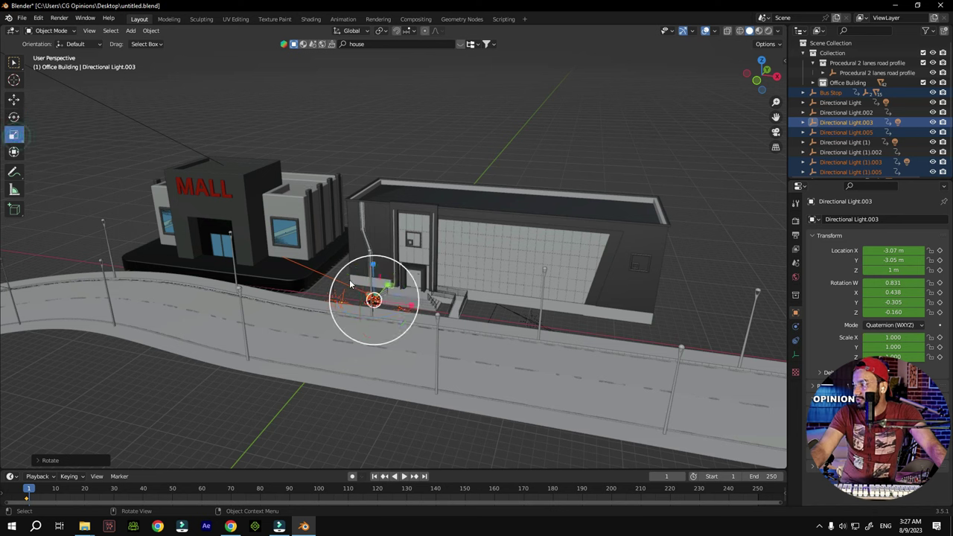
{"action": "left_click_drag", "start_coordinate": [356, 285], "coordinate": [587, 465]}
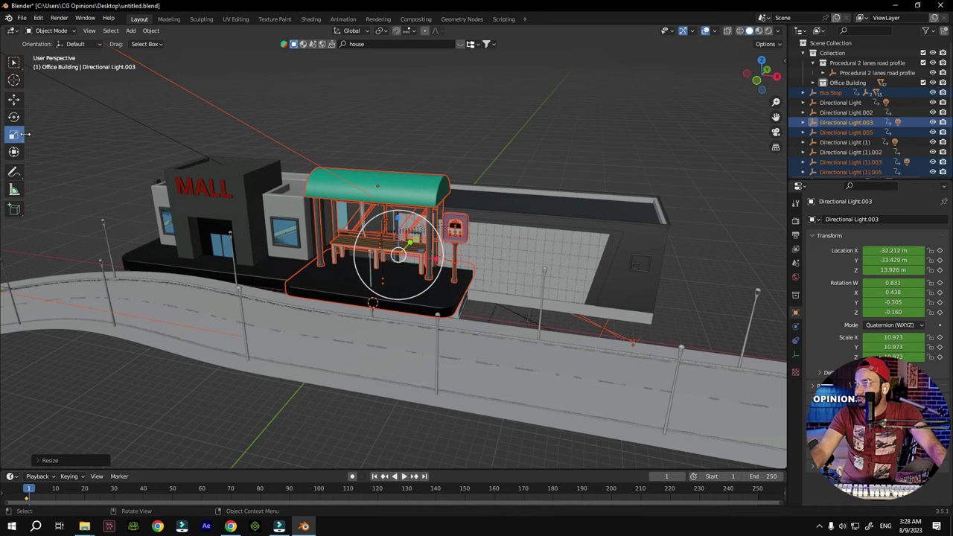
{"action": "left_click", "coordinate": [14, 99]}
{"action": "left_click_drag", "start_coordinate": [434, 262], "coordinate": [101, 248]}
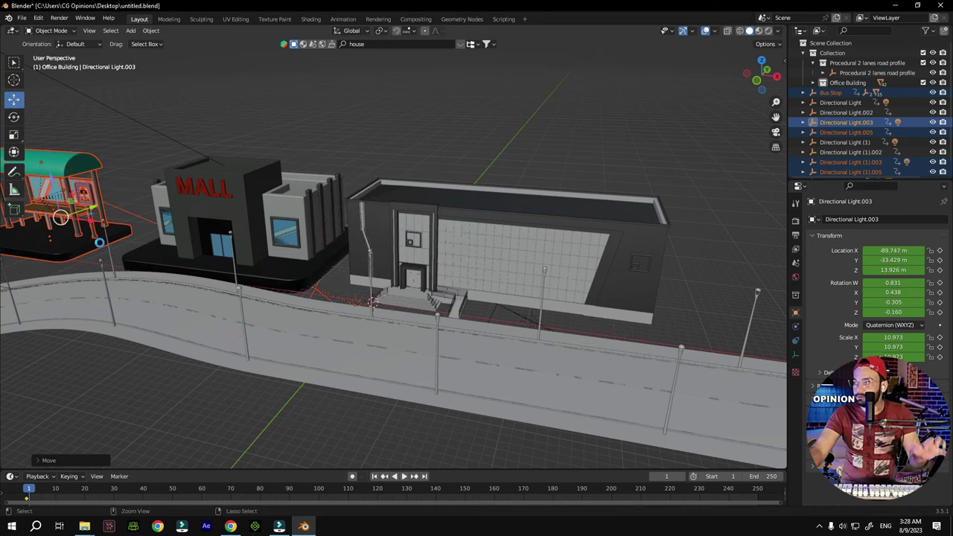
Save the scene file and lower the bus stop about 4 m along Z towards the ground
{"action": "key", "text": "ctrl+s"}
{"action": "scroll", "coordinate": [71, 296], "scroll_direction": "down", "scroll_amount": 4}
{"action": "scroll", "coordinate": [291, 265], "scroll_direction": "up", "scroll_amount": 3}
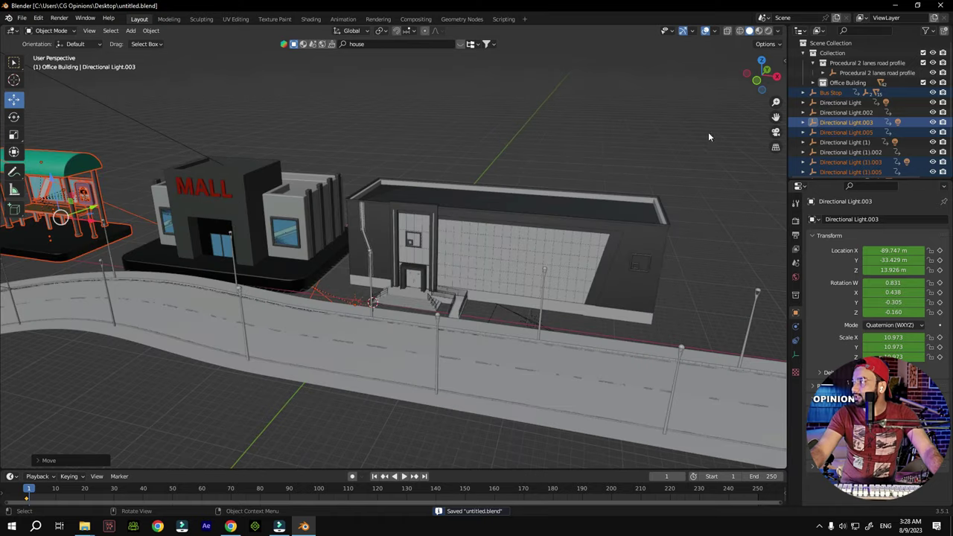
{"action": "left_click_drag", "start_coordinate": [761, 75], "coordinate": [751, 80]}
{"action": "scroll", "coordinate": [713, 116], "scroll_direction": "down", "scroll_amount": 4}
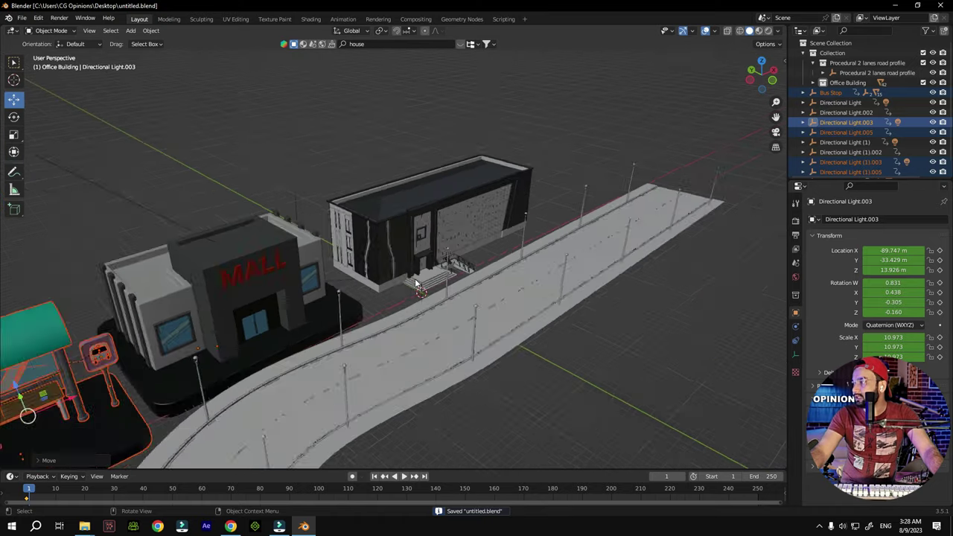
{"action": "scroll", "coordinate": [713, 116], "scroll_direction": "up", "scroll_amount": 3}
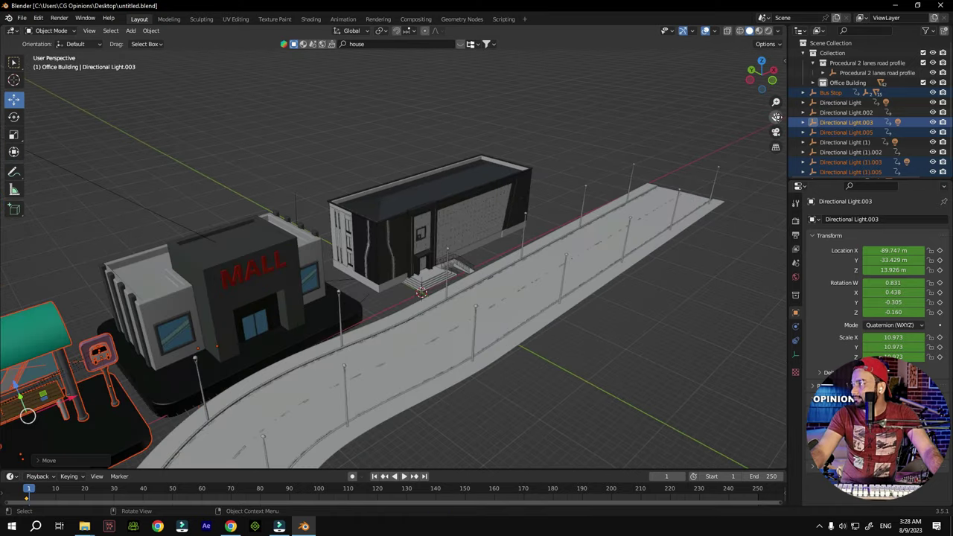
{"action": "left_click_drag", "start_coordinate": [776, 117], "coordinate": [109, 152]}
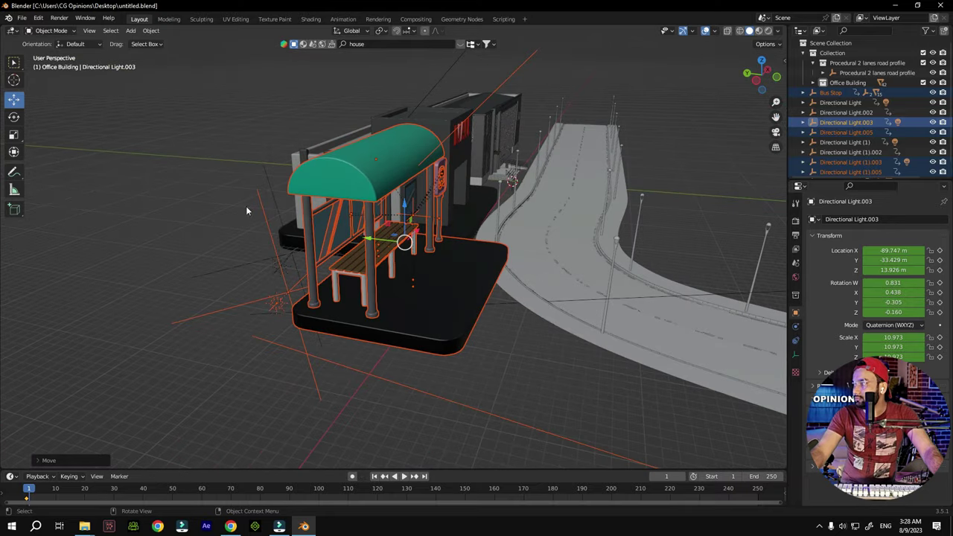
{"action": "key", "text": "g"}
{"action": "key", "text": "z"}
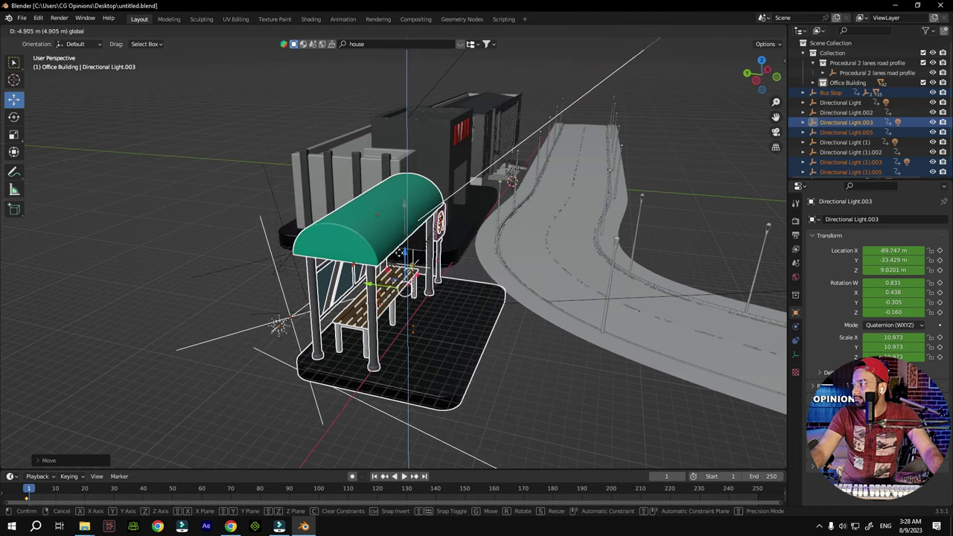
{"action": "key", "text": "Return"}
Rotate the bus stop about 37° around Z and move it about 4.1 m along negative Y towards the road
{"action": "left_click", "coordinate": [13, 117]}
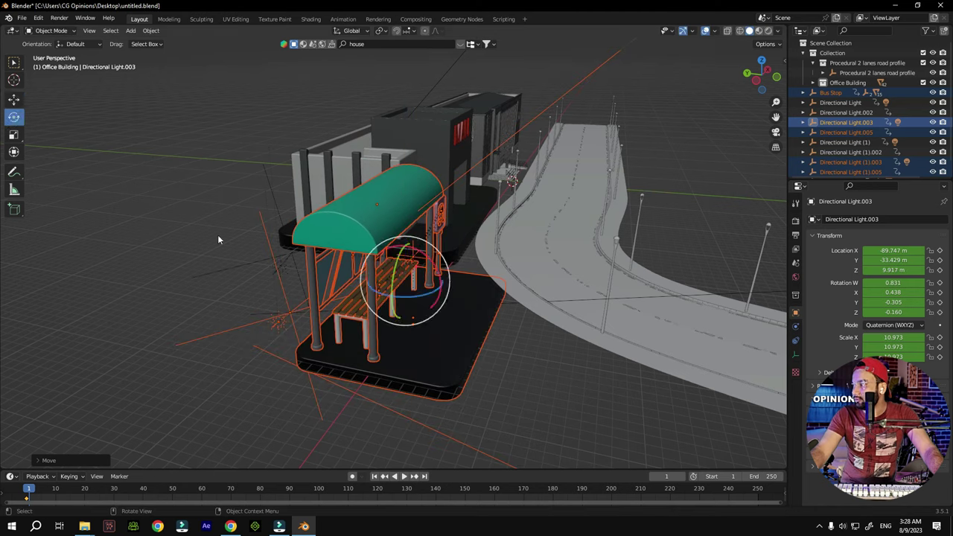
{"action": "left_click_drag", "start_coordinate": [403, 297], "coordinate": [507, 234]}
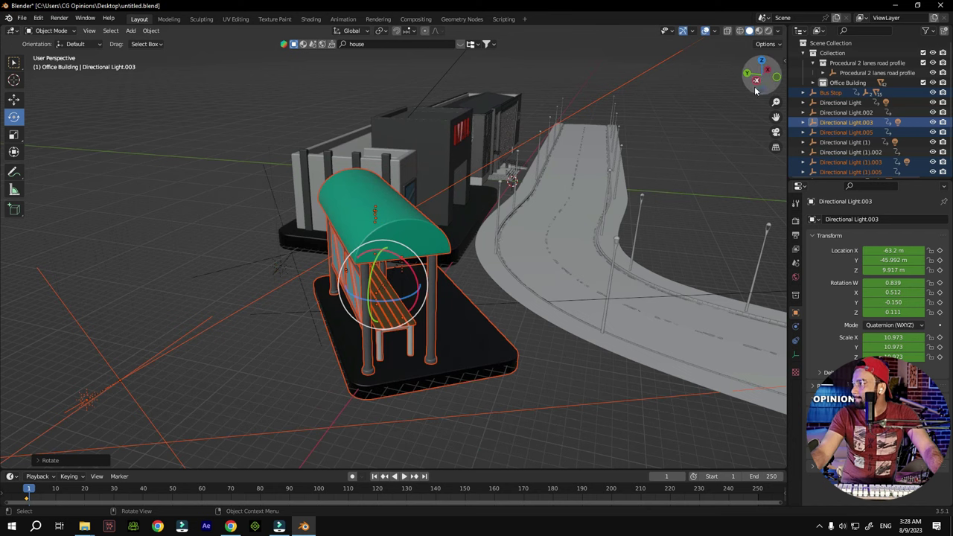
{"action": "left_click_drag", "start_coordinate": [754, 86], "coordinate": [188, 130]}
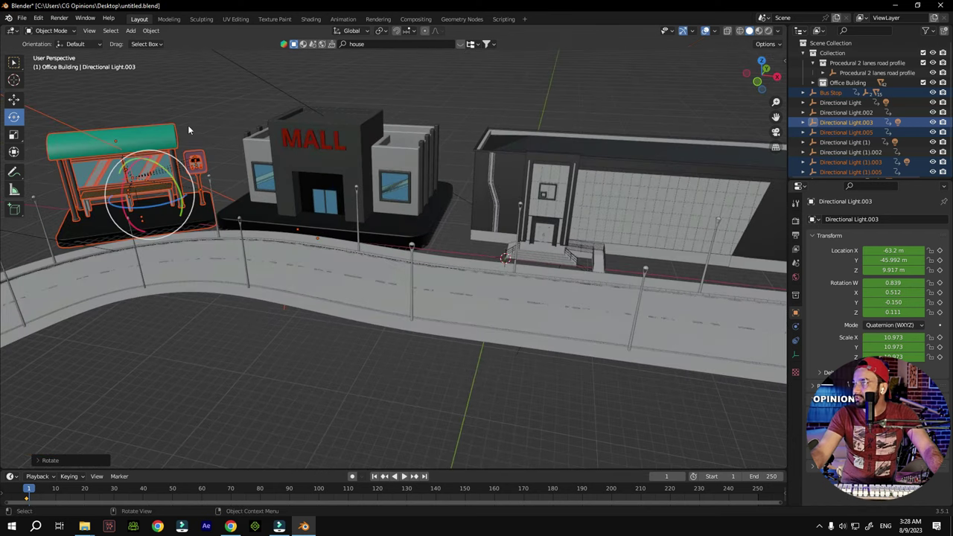
{"action": "left_click", "coordinate": [14, 99]}
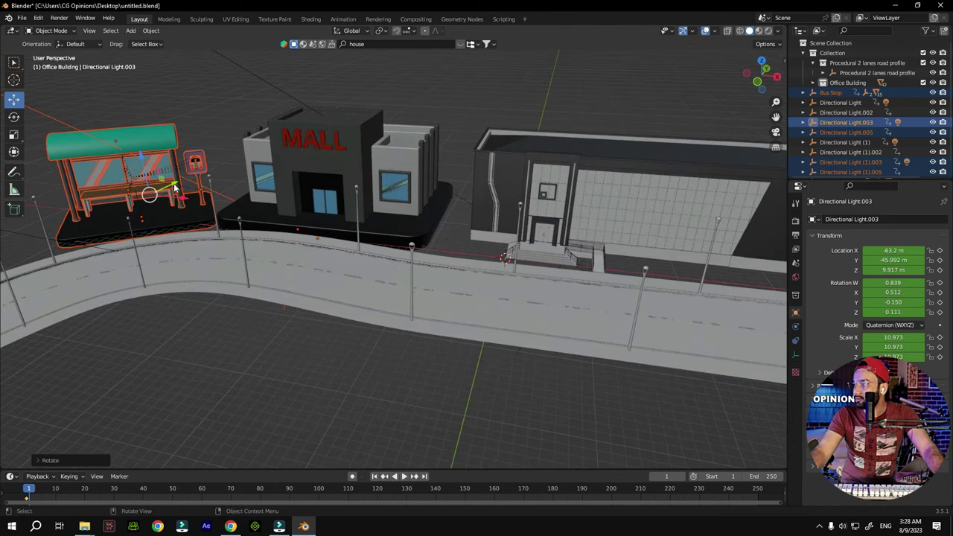
{"action": "left_click_drag", "start_coordinate": [174, 187], "coordinate": [146, 200]}
{"action": "scroll", "coordinate": [144, 201], "scroll_direction": "up", "scroll_amount": 3}
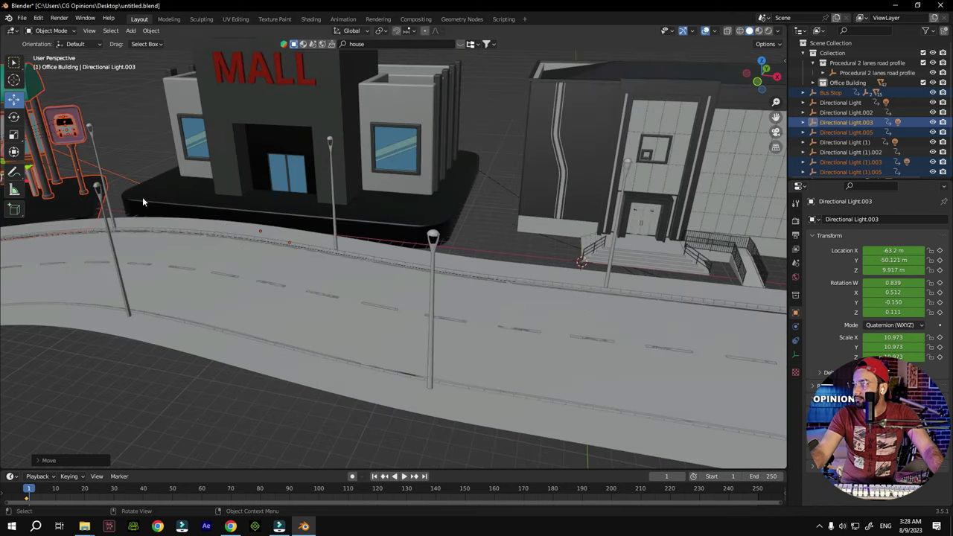
{"action": "scroll", "coordinate": [142, 196], "scroll_direction": "down", "scroll_amount": 5}
Raise the bus stop about 1.1 m along Z and shift it about 1.2 m along negative Y
{"action": "mouse_move", "coordinate": [783, 88]}
{"action": "left_mouse_down"}
{"action": "mouse_move", "coordinate": [767, 93]}
{"action": "mouse_move", "coordinate": [773, 87]}
{"action": "left_mouse_up"}
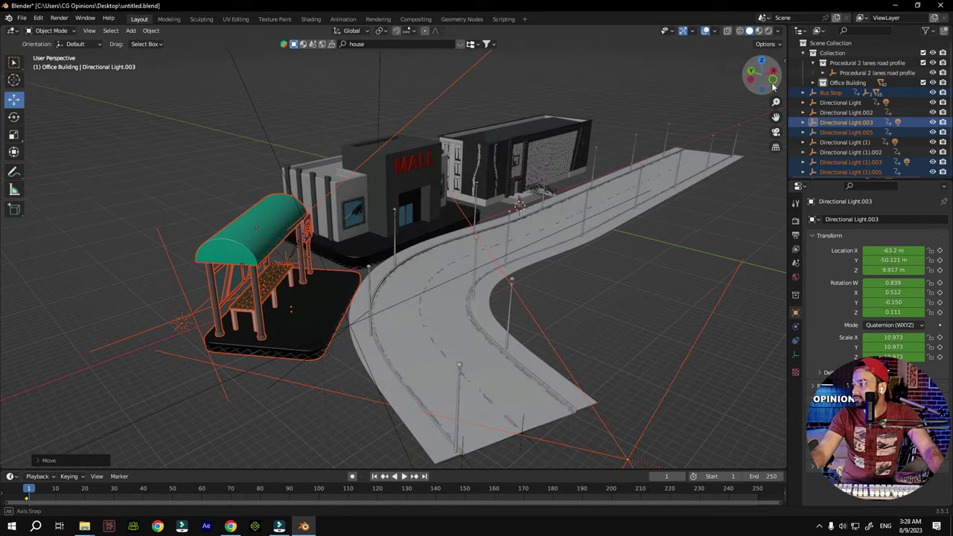
{"action": "key", "text": "g"}
{"action": "key", "text": "z"}
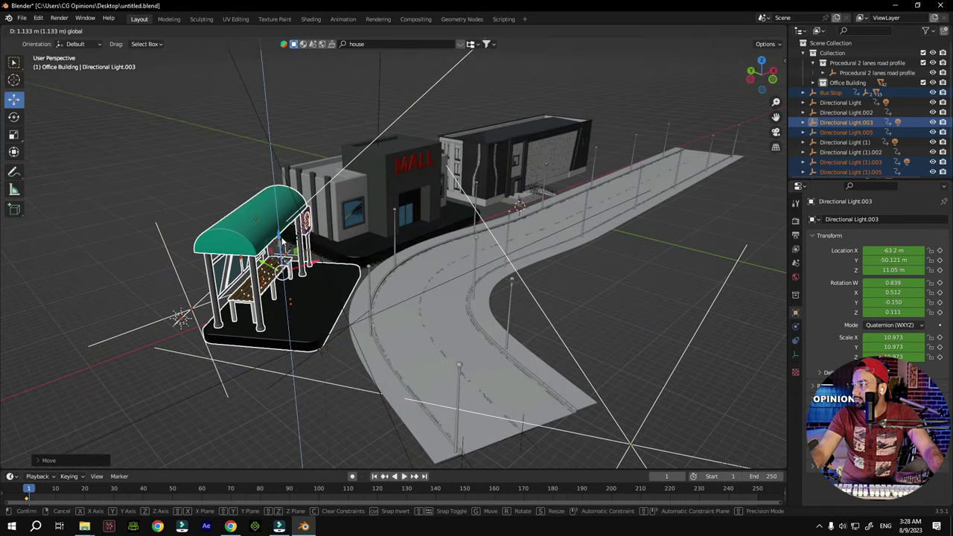
{"action": "left_click", "coordinate": [283, 238]}
{"action": "scroll", "coordinate": [283, 238], "scroll_direction": "up", "scroll_amount": 3}
{"action": "key", "text": "g"}
{"action": "key", "text": "y"}
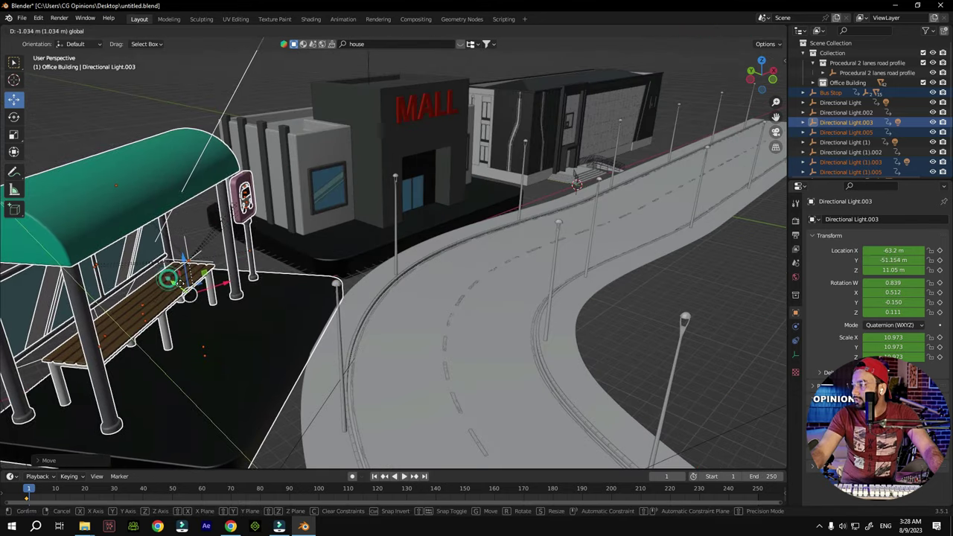
{"action": "left_click", "coordinate": [211, 305]}
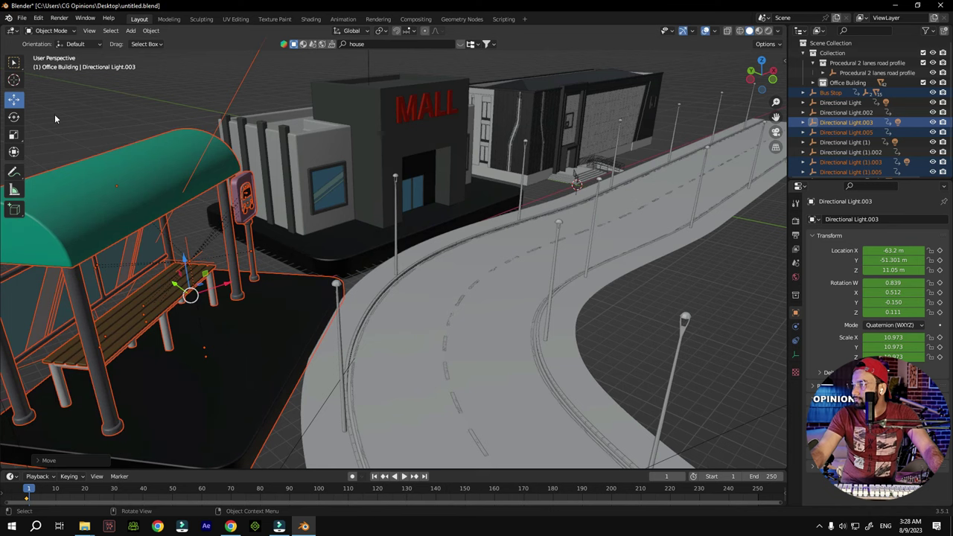
Scale the bus stop down to about 5.68 and reposition it at the road's edge beside the mall, about 1.5 m higher
{"action": "left_click", "coordinate": [14, 135]}
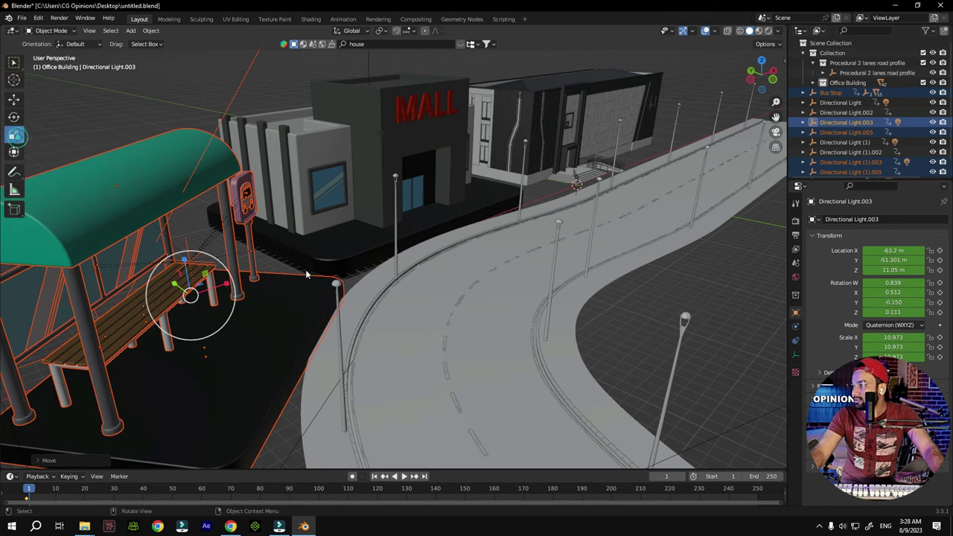
{"action": "key", "text": "s"}
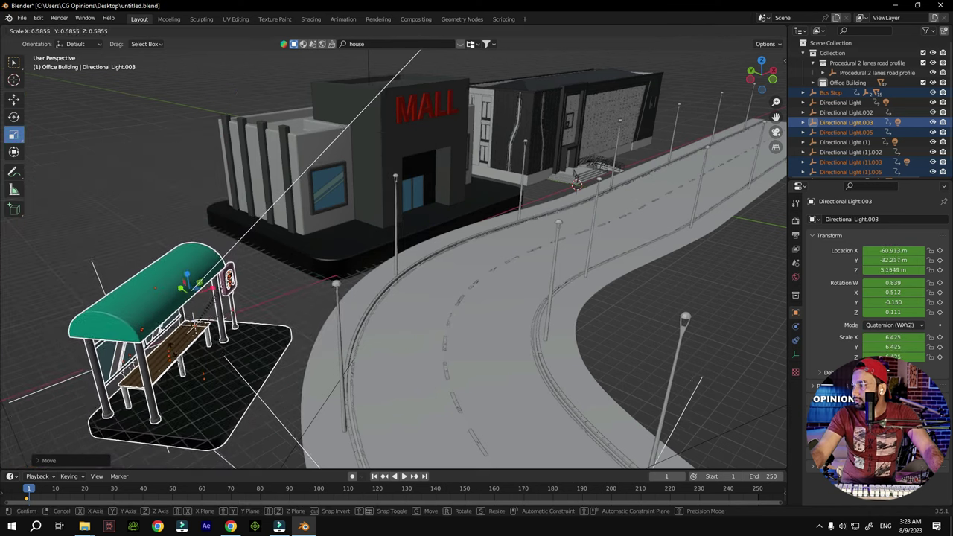
{"action": "left_click", "coordinate": [186, 340]}
{"action": "left_click", "coordinate": [14, 99]}
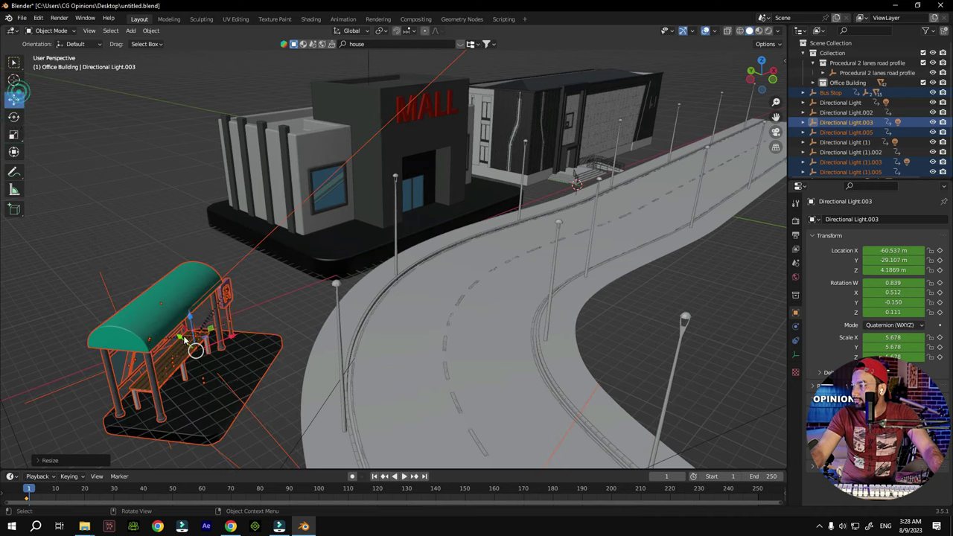
{"action": "left_click_drag", "start_coordinate": [186, 340], "coordinate": [284, 342]}
{"action": "scroll", "coordinate": [304, 345], "scroll_direction": "down", "scroll_amount": 5}
{"action": "scroll", "coordinate": [303, 345], "scroll_direction": "up", "scroll_amount": 5}
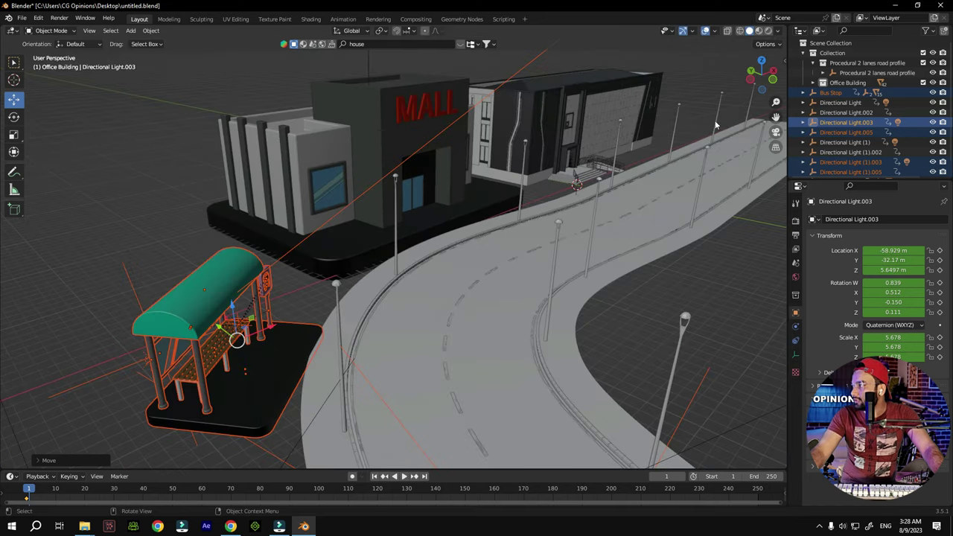
{"action": "mouse_move", "coordinate": [760, 74]}
{"action": "left_mouse_down"}
{"action": "mouse_move", "coordinate": [757, 89]}
{"action": "mouse_move", "coordinate": [765, 81]}
{"action": "mouse_move", "coordinate": [775, 98]}
{"action": "mouse_move", "coordinate": [769, 90]}
{"action": "left_mouse_up"}
{"action": "key", "text": "alt+a"}
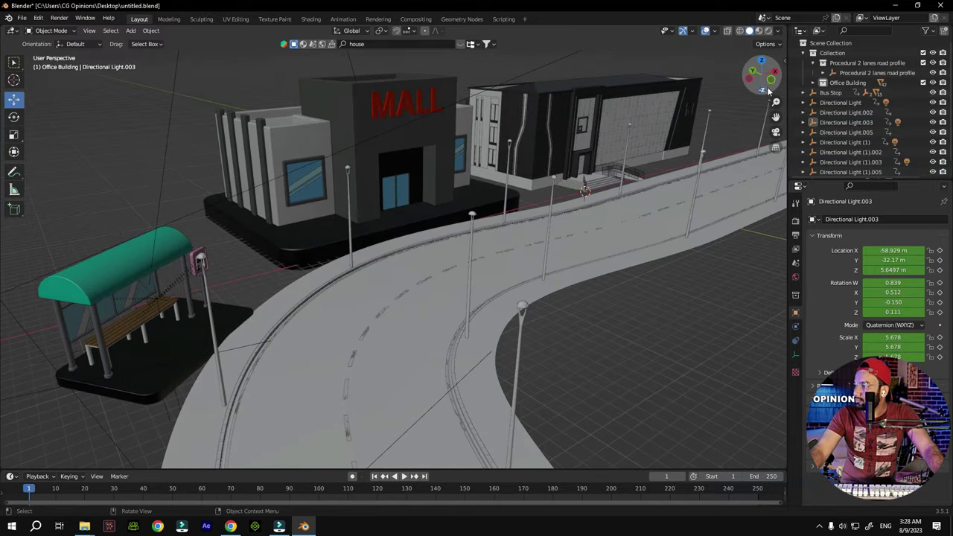
Delete the range of imported empties from Directional Light through Directional Light (1).005, keeping the Bus Stop and Shopping Mall
{"action": "scroll", "coordinate": [840, 151], "scroll_direction": "down", "scroll_amount": 1}
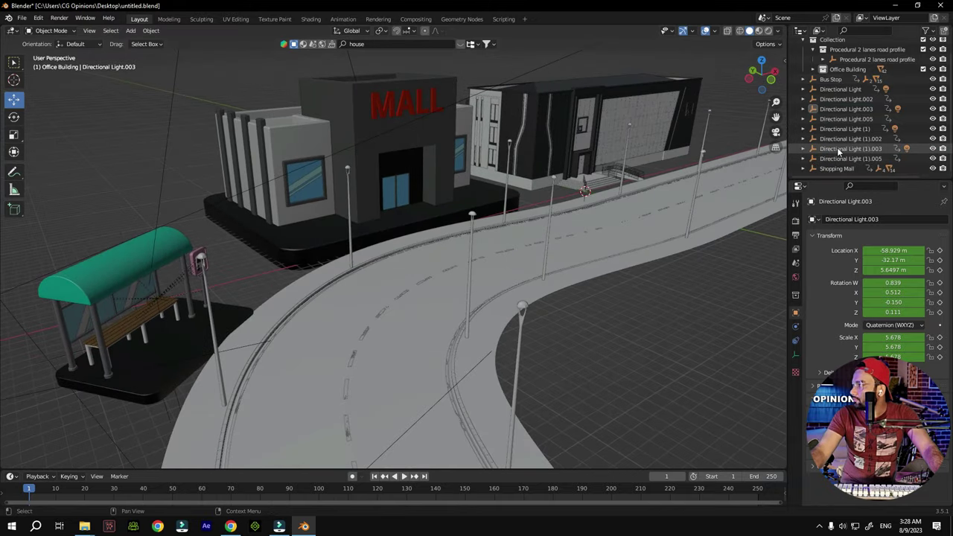
{"action": "left_click", "coordinate": [828, 170]}
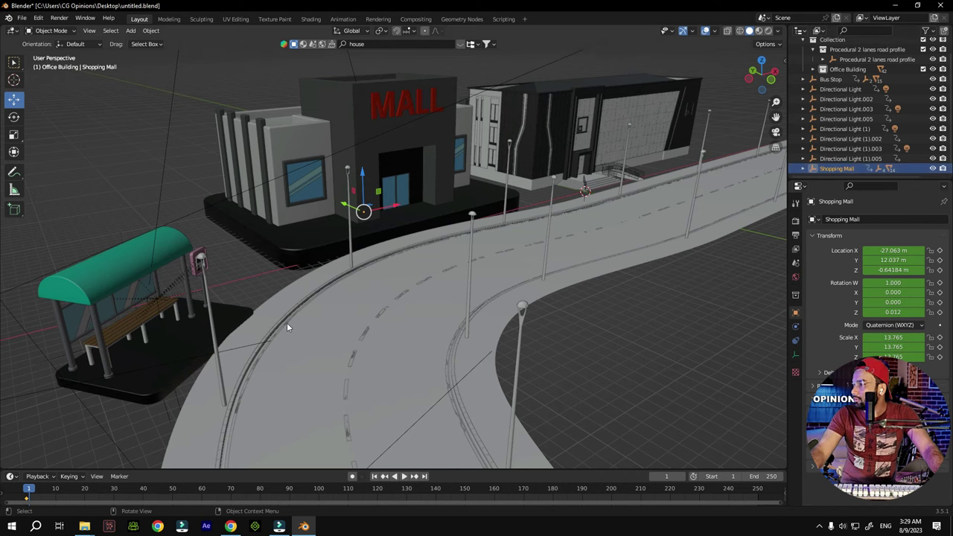
{"action": "scroll", "coordinate": [203, 264], "scroll_direction": "down", "scroll_amount": 4}
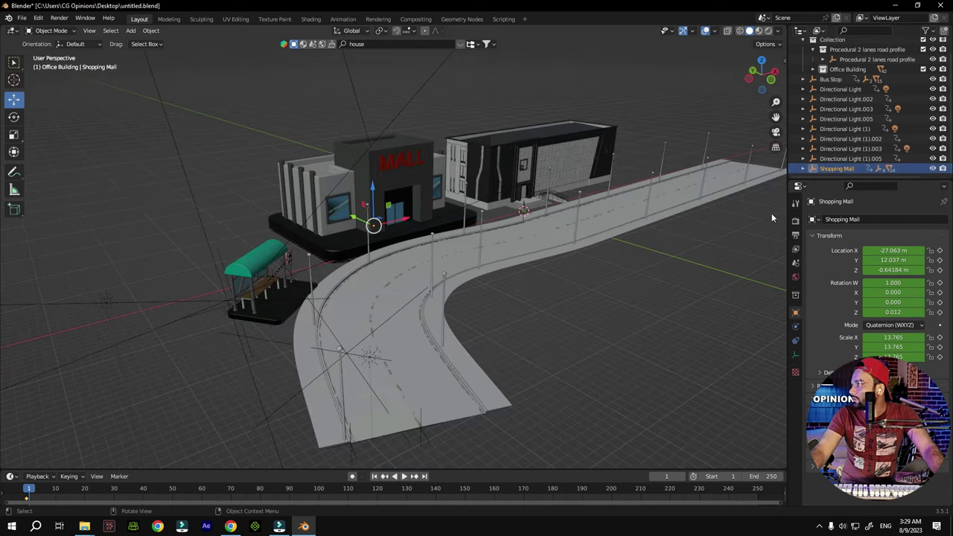
{"action": "left_click", "coordinate": [839, 159]}
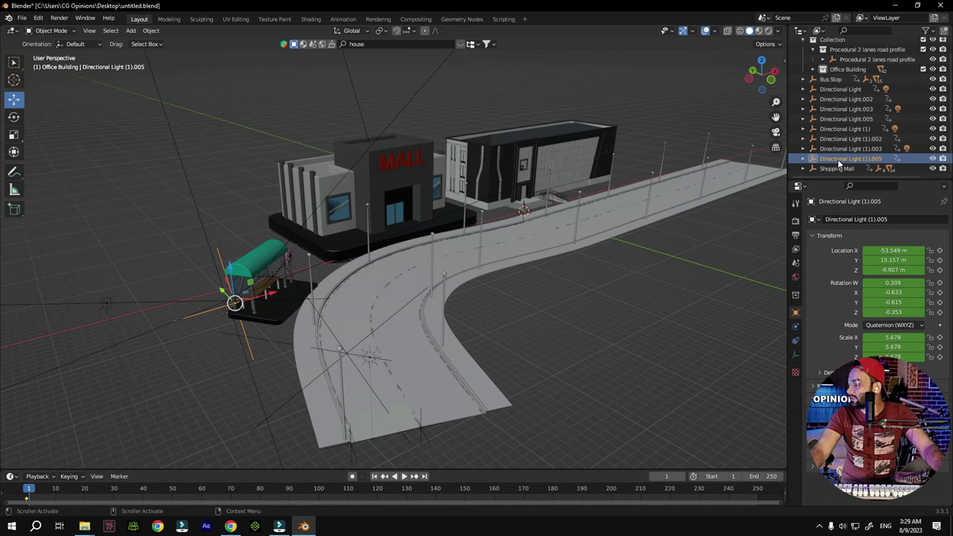
{"action": "left_click", "coordinate": [841, 90], "text": "shift"}
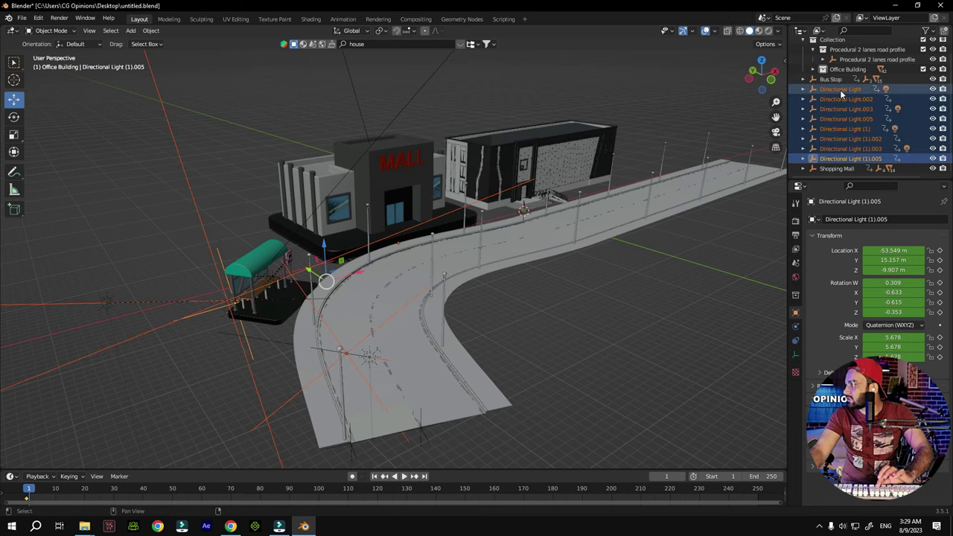
{"action": "key", "text": "Delete"}
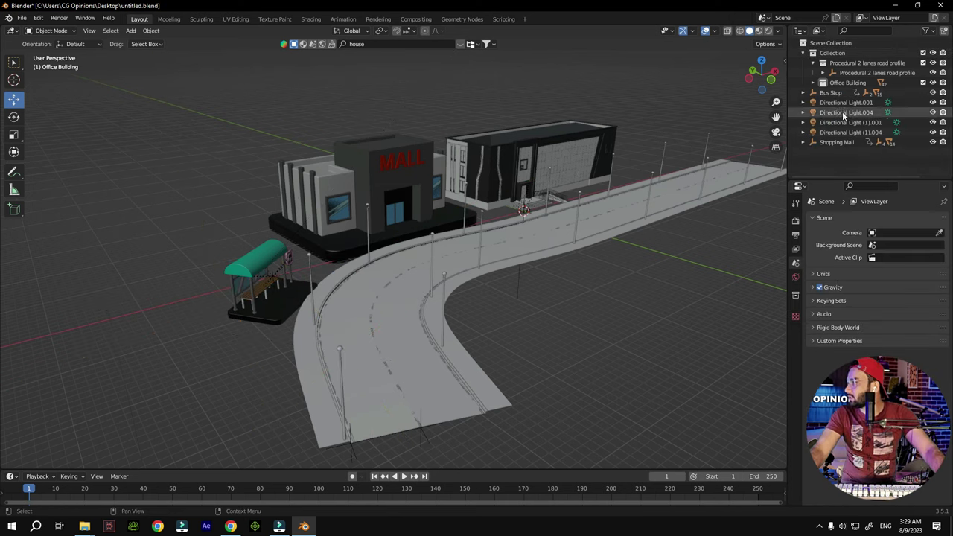
Delete the leftover lights Directional Light.001, Directional Light.004, Directional Light (1).001 and Directional Light (1).004
{"action": "left_click", "coordinate": [841, 131]}
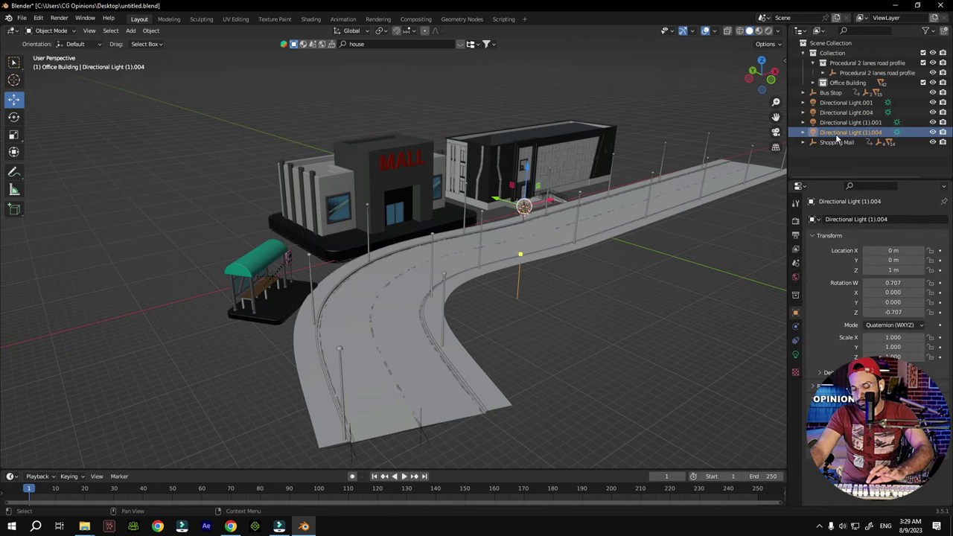
{"action": "left_click", "coordinate": [841, 103], "text": "shift"}
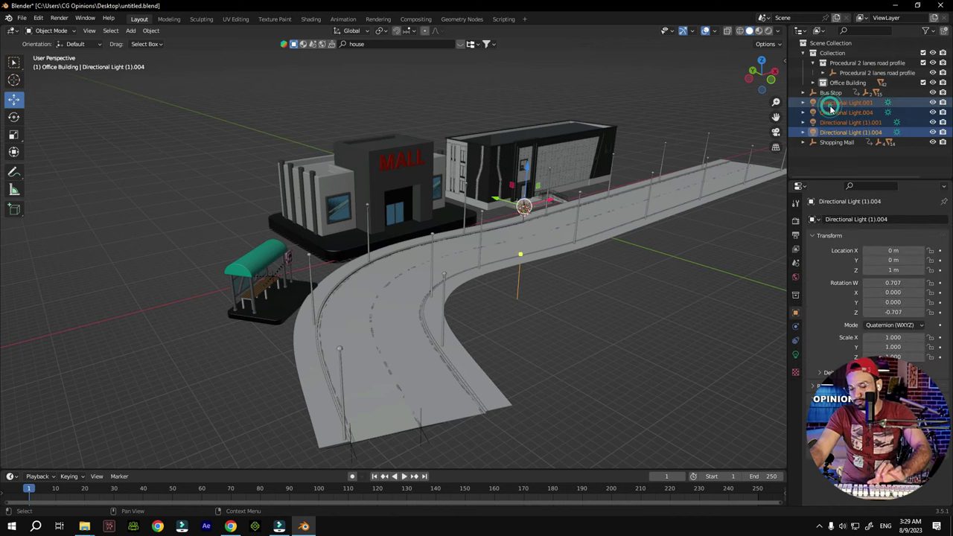
{"action": "key", "text": "Delete"}
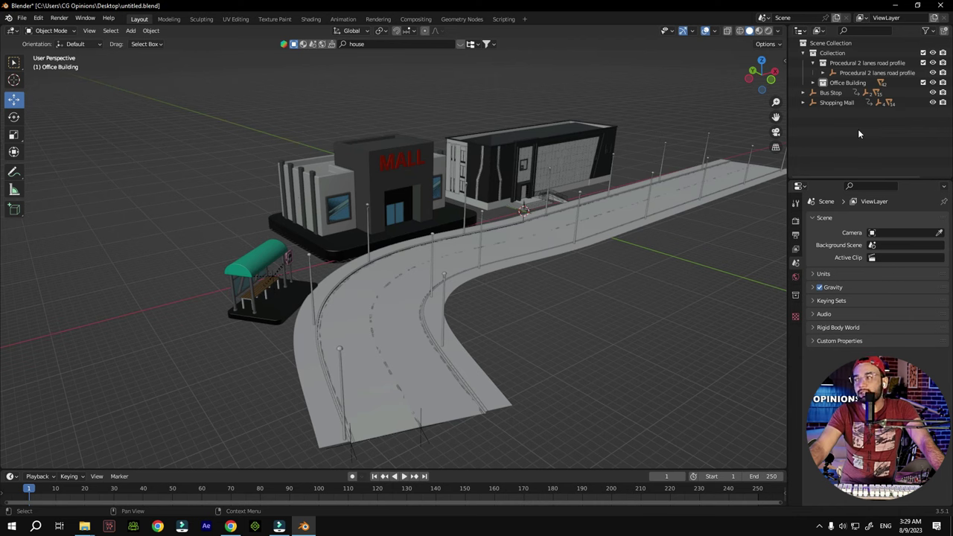
Raise the Bus Stop about 0.6 m along Z and rotate it freely towards the road's curve
{"action": "left_click", "coordinate": [831, 93]}
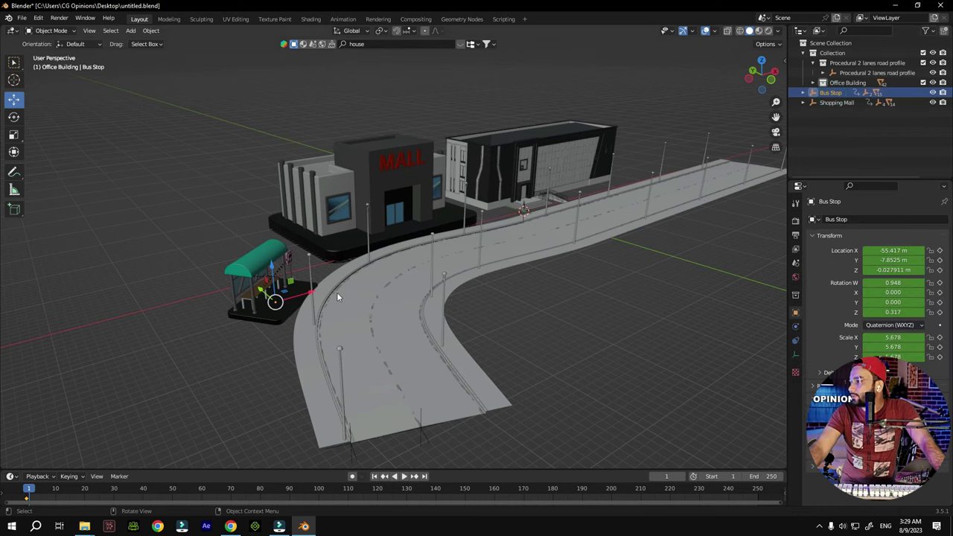
{"action": "scroll", "coordinate": [336, 292], "scroll_direction": "up", "scroll_amount": 5}
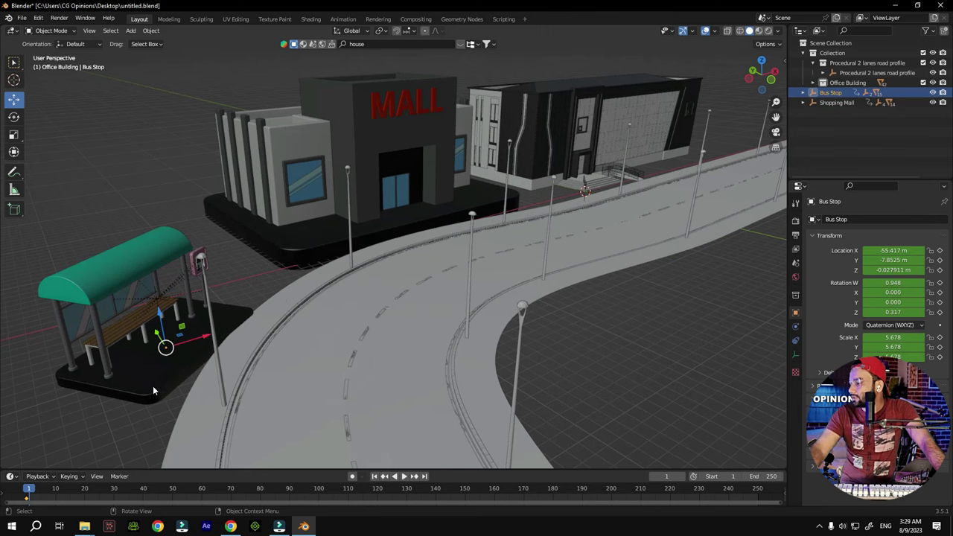
{"action": "left_click_drag", "start_coordinate": [162, 319], "coordinate": [160, 302]}
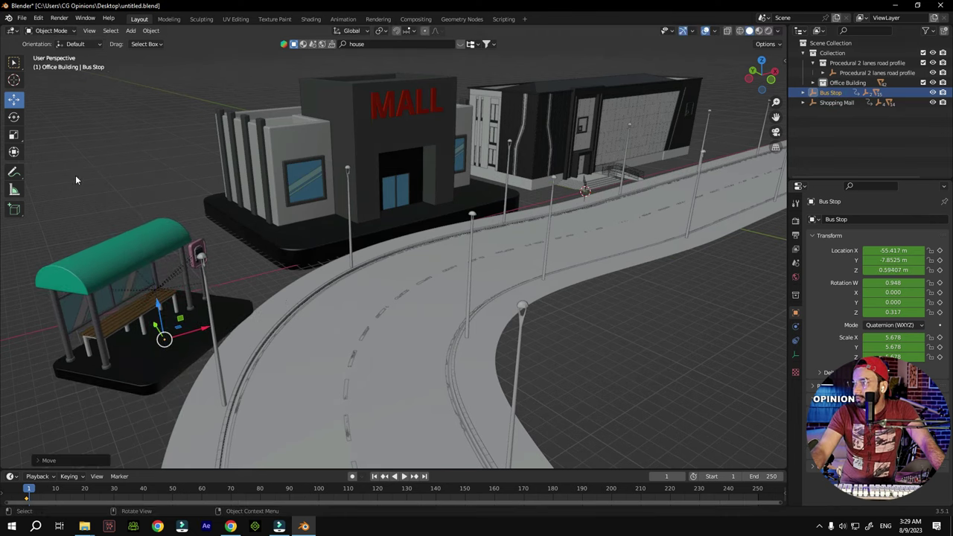
{"action": "left_click", "coordinate": [14, 117]}
{"action": "left_click_drag", "start_coordinate": [163, 337], "coordinate": [168, 361]}
{"action": "left_click", "coordinate": [13, 99]}
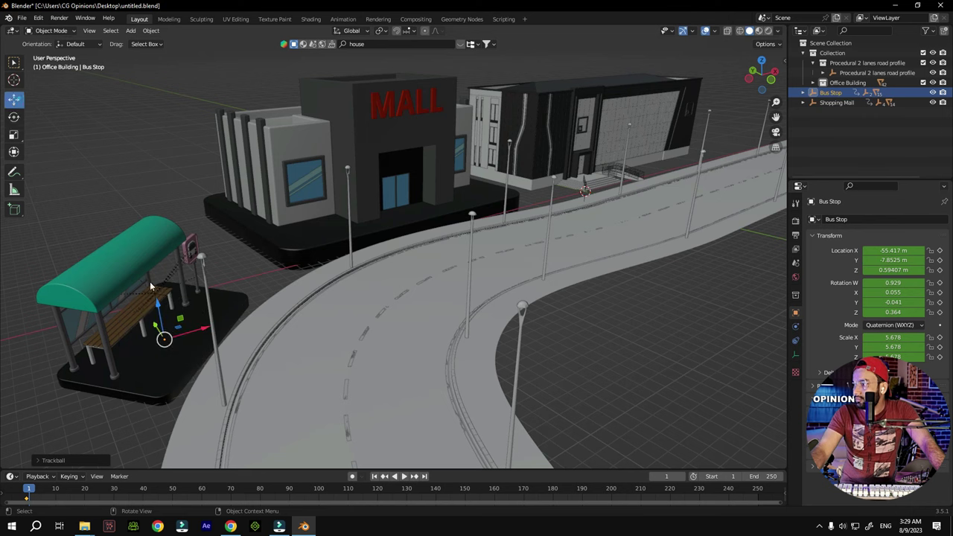
Shift the Bus Stop about 0.5 m along the negative Y axis, bringing it closer to the road's edge
{"action": "left_click_drag", "start_coordinate": [158, 329], "coordinate": [156, 324]}
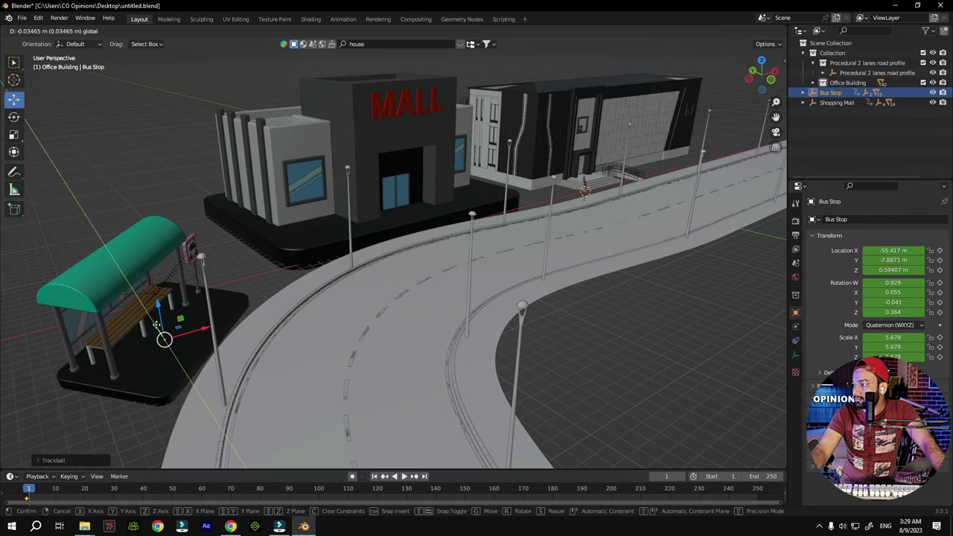
{"action": "left_click_drag", "start_coordinate": [156, 325], "coordinate": [184, 328]}
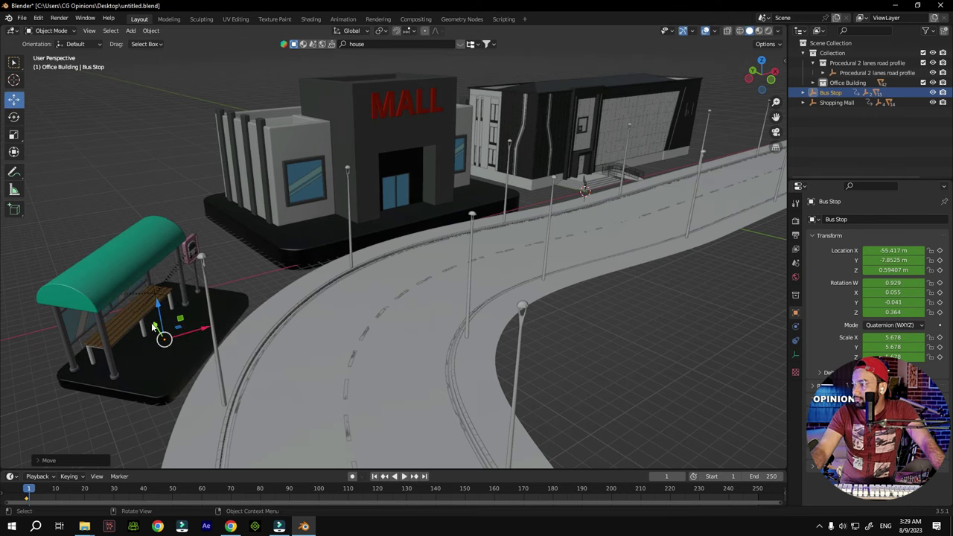
{"action": "mouse_move", "coordinate": [152, 328]}
{"action": "left_mouse_down"}
{"action": "mouse_move", "coordinate": [168, 344]}
{"action": "mouse_move", "coordinate": [155, 332]}
{"action": "left_mouse_up"}
{"action": "scroll", "coordinate": [304, 287], "scroll_direction": "down", "scroll_amount": 2}
{"action": "middle_click_drag", "start_coordinate": [305, 288], "coordinate": [524, 246]}
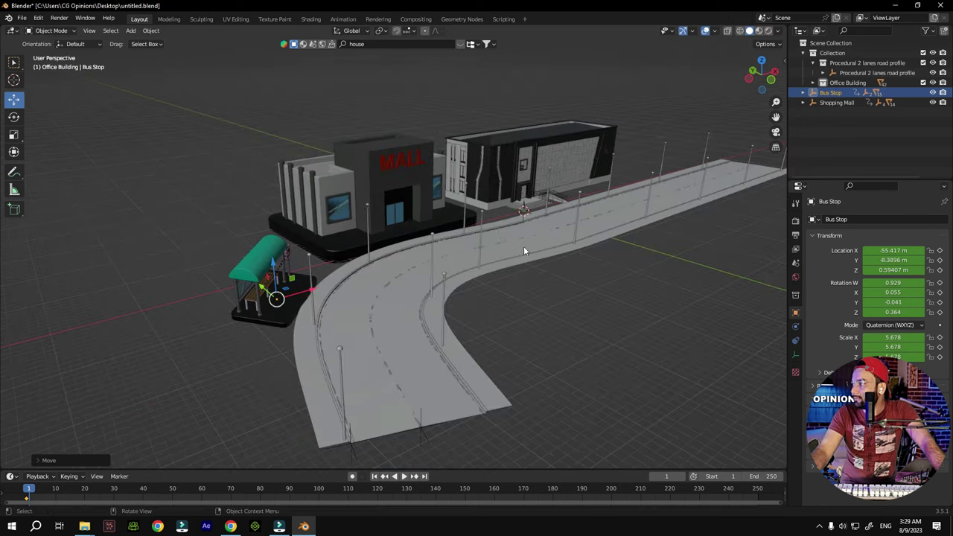
{"action": "left_click_drag", "start_coordinate": [759, 76], "coordinate": [538, 154]}
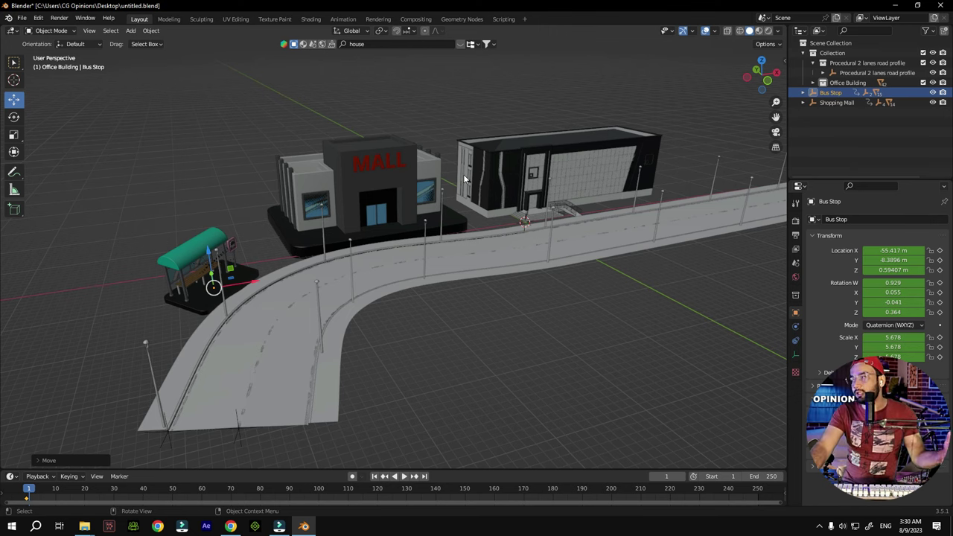
{"action": "scroll", "coordinate": [427, 213], "scroll_direction": "up", "scroll_amount": 4}
{"action": "scroll", "coordinate": [428, 208], "scroll_direction": "down", "scroll_amount": 4}
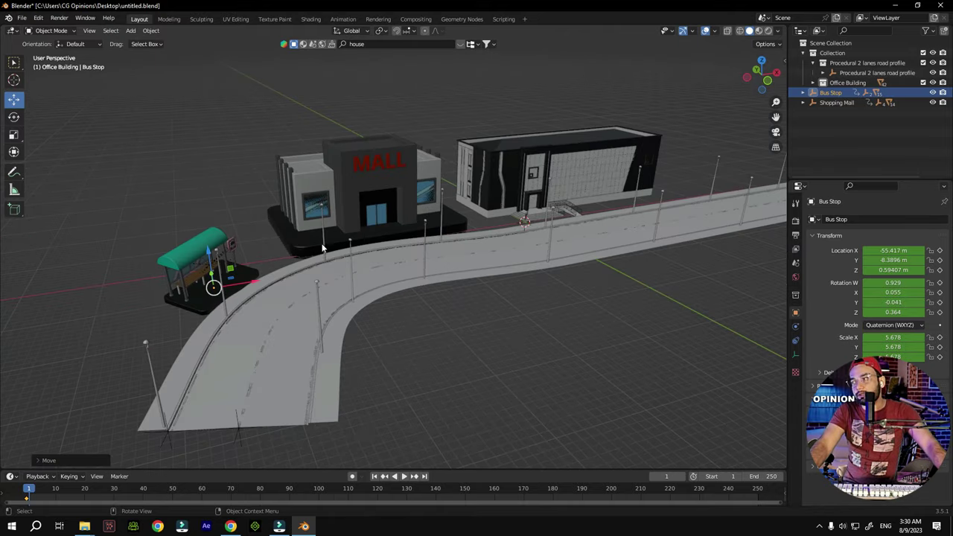
{"action": "scroll", "coordinate": [308, 249], "scroll_direction": "up", "scroll_amount": 2}
{"action": "scroll", "coordinate": [308, 237], "scroll_direction": "down", "scroll_amount": 2}
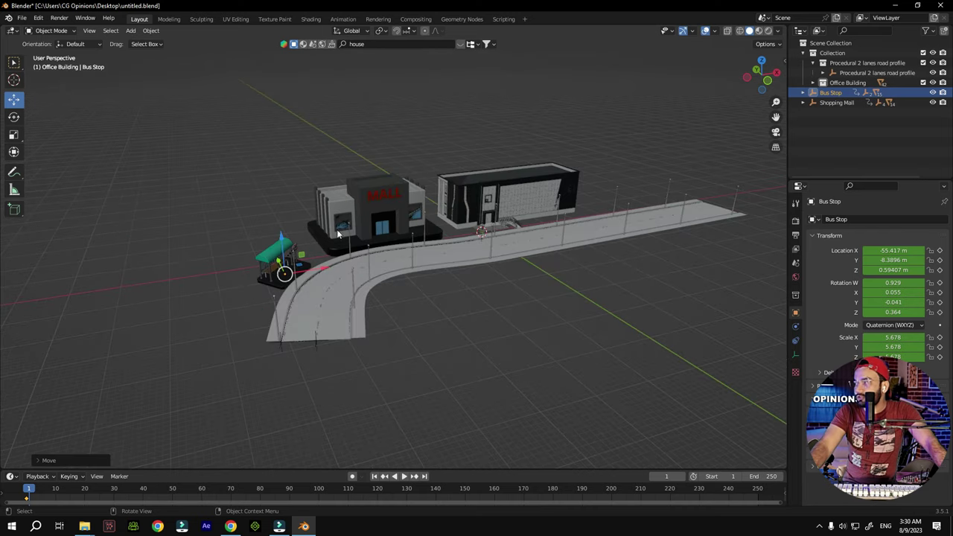
{"action": "scroll", "coordinate": [351, 257], "scroll_direction": "up", "scroll_amount": 2}
{"action": "scroll", "coordinate": [350, 258], "scroll_direction": "down", "scroll_amount": 2}
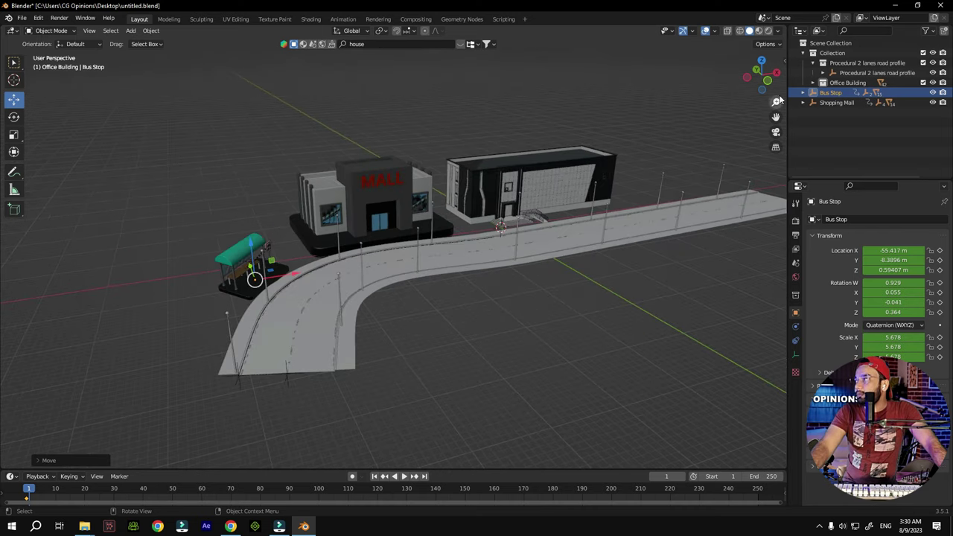
{"action": "left_click_drag", "start_coordinate": [762, 74], "coordinate": [774, 87]}
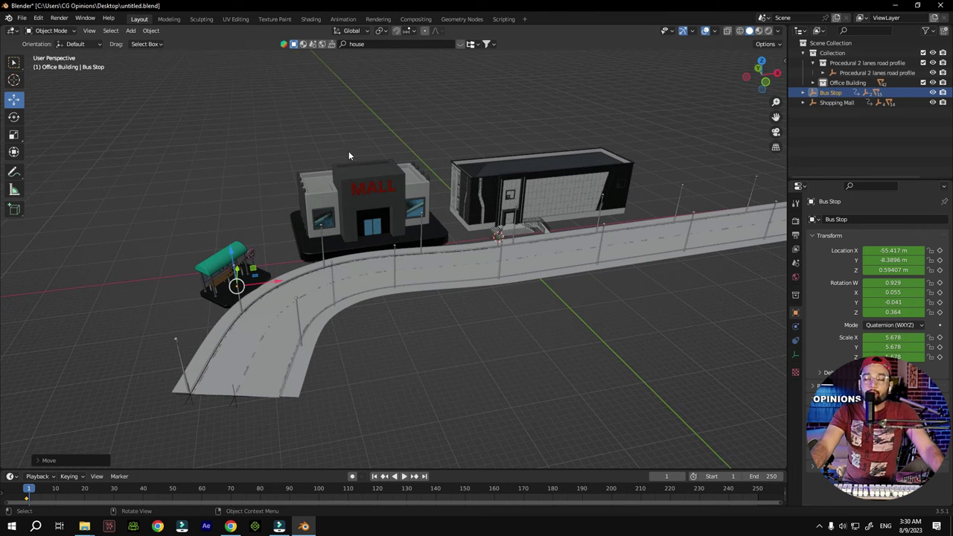
{"action": "left_click", "coordinate": [372, 44]}
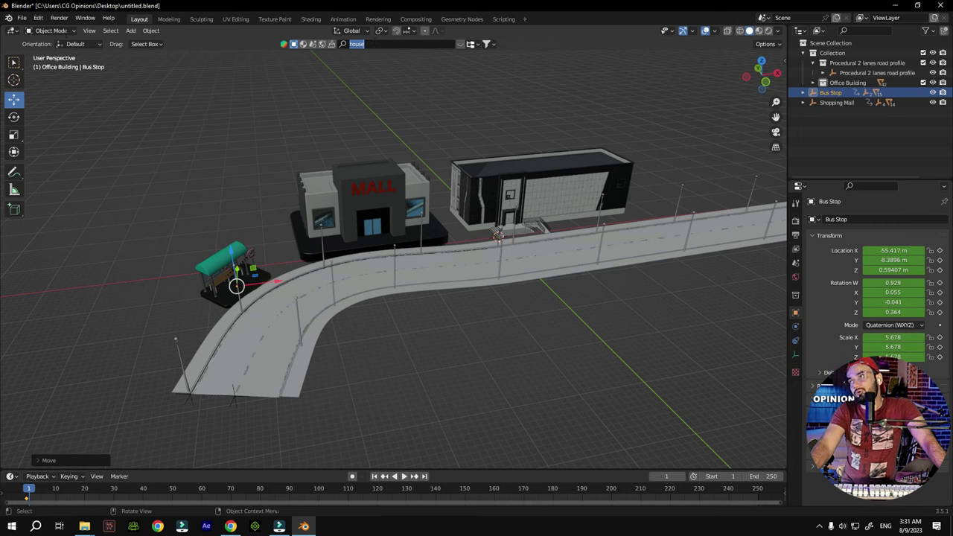
{"action": "key", "text": "Return"}
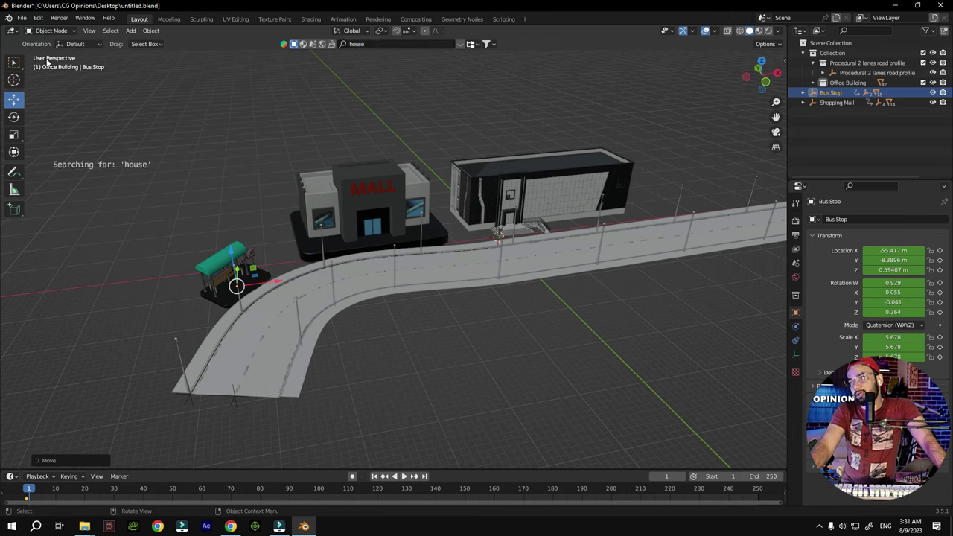
Find the Rigging: Rigacar (Generates Car Rig) add-on in the preferences with the term "car", enable it and close the preferences
{"action": "left_click", "coordinate": [40, 18]}
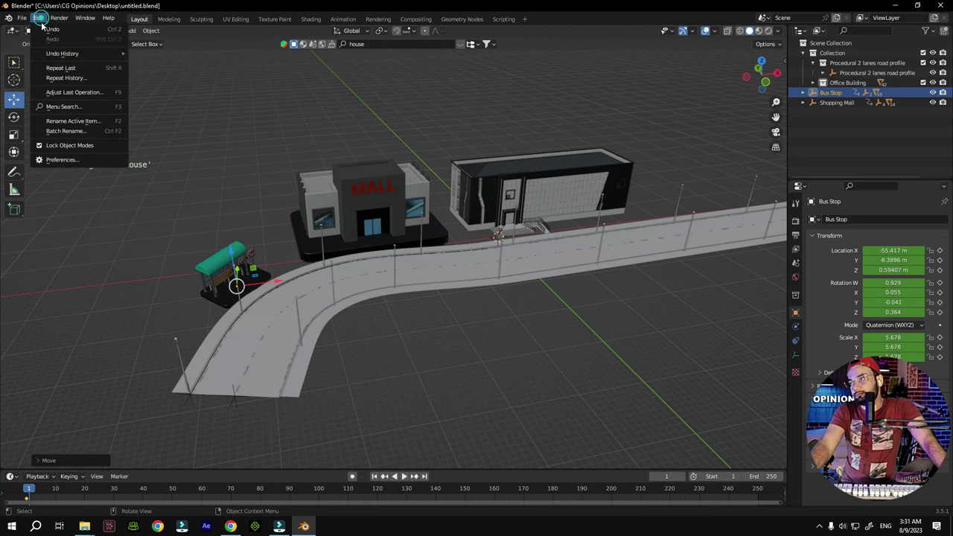
{"action": "left_click", "coordinate": [64, 159]}
{"action": "scroll", "coordinate": [171, 157], "scroll_direction": "down", "scroll_amount": 15}
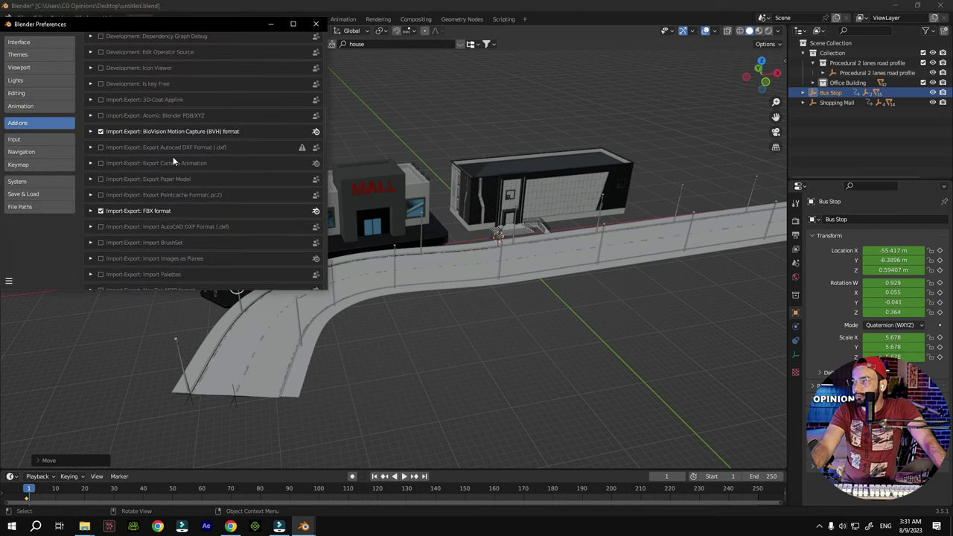
{"action": "scroll", "coordinate": [119, 37], "scroll_direction": "up", "scroll_amount": 3}
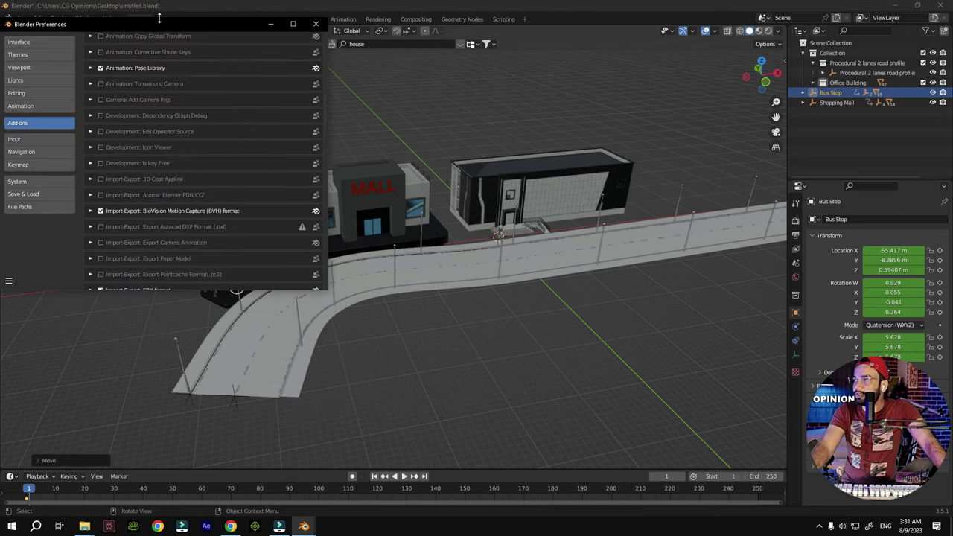
{"action": "scroll", "coordinate": [155, 108], "scroll_direction": "up", "scroll_amount": 12}
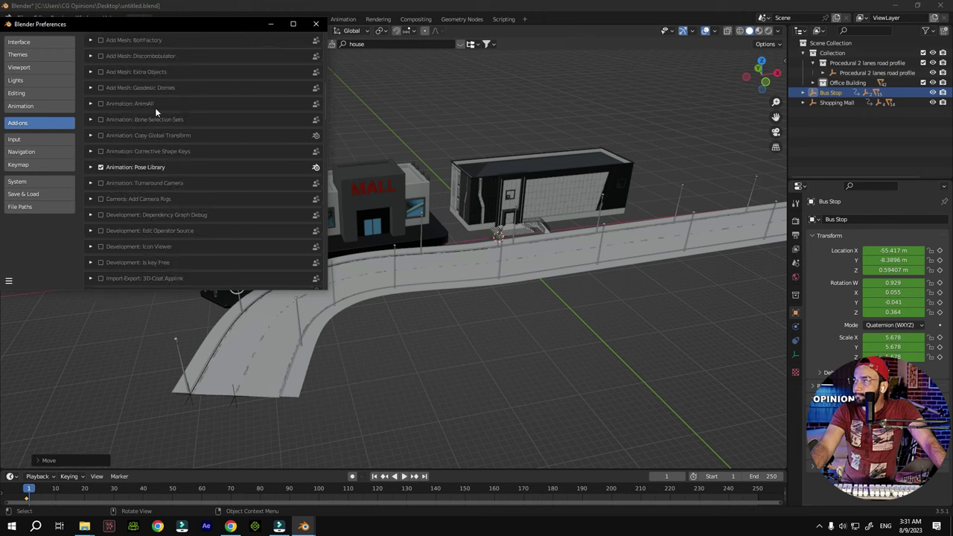
{"action": "scroll", "coordinate": [182, 86], "scroll_direction": "up", "scroll_amount": 4}
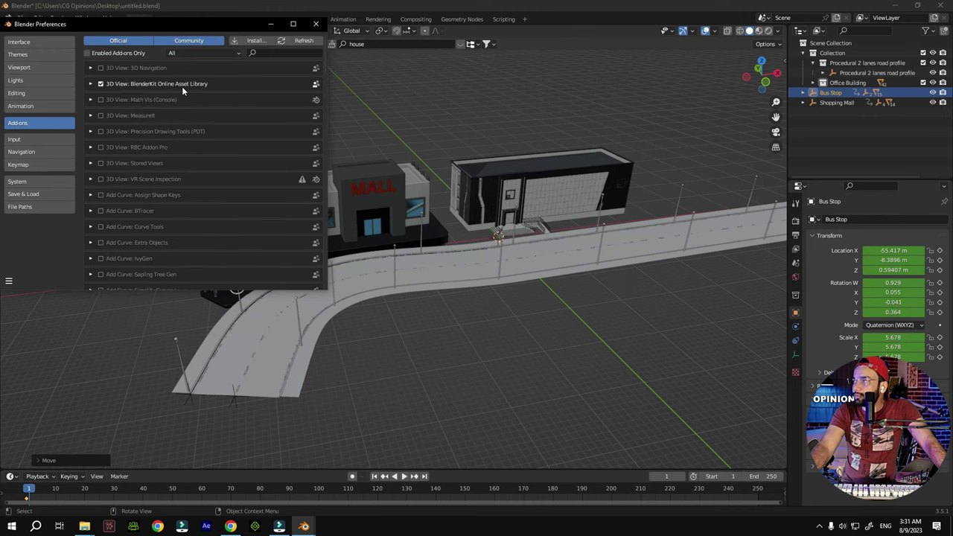
{"action": "left_click", "coordinate": [266, 52]}
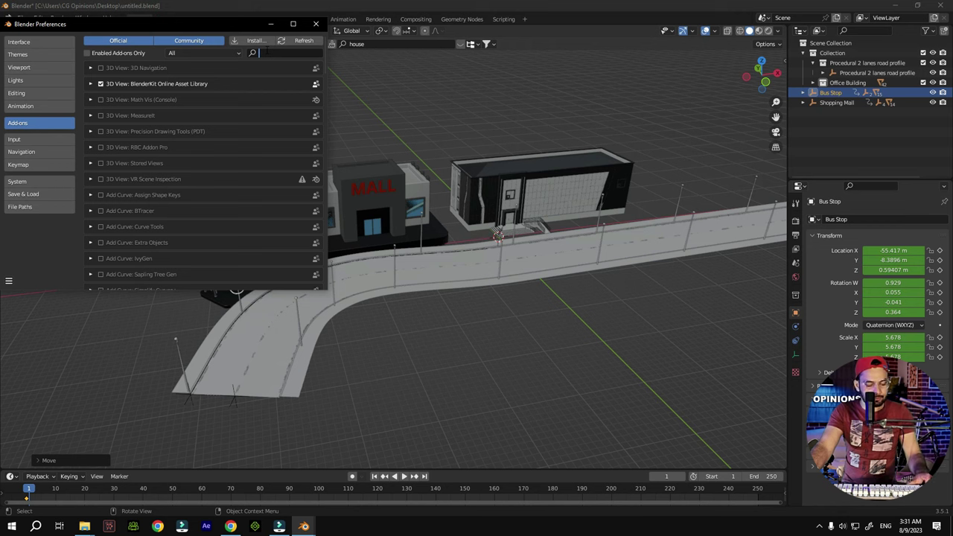
{"action": "type", "text": "car"}
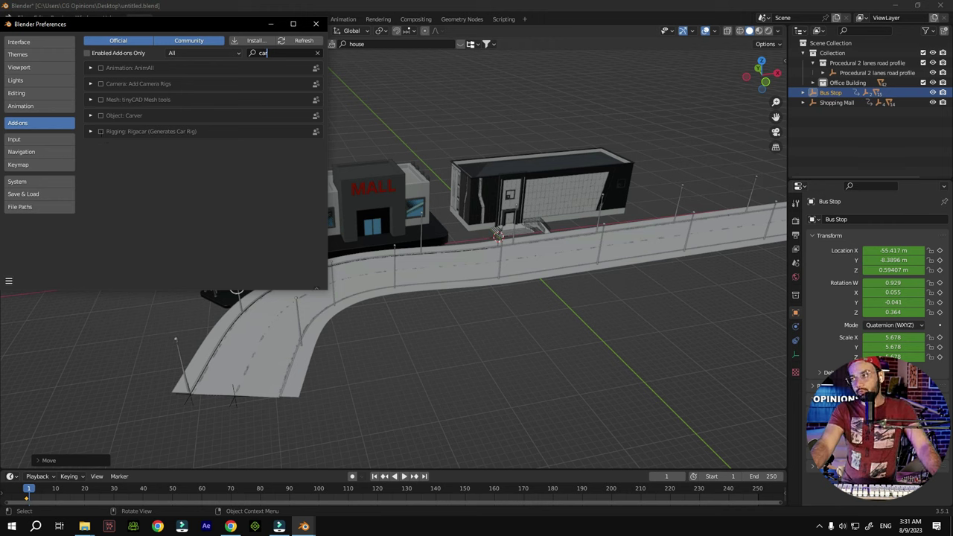
{"action": "left_click", "coordinate": [100, 131]}
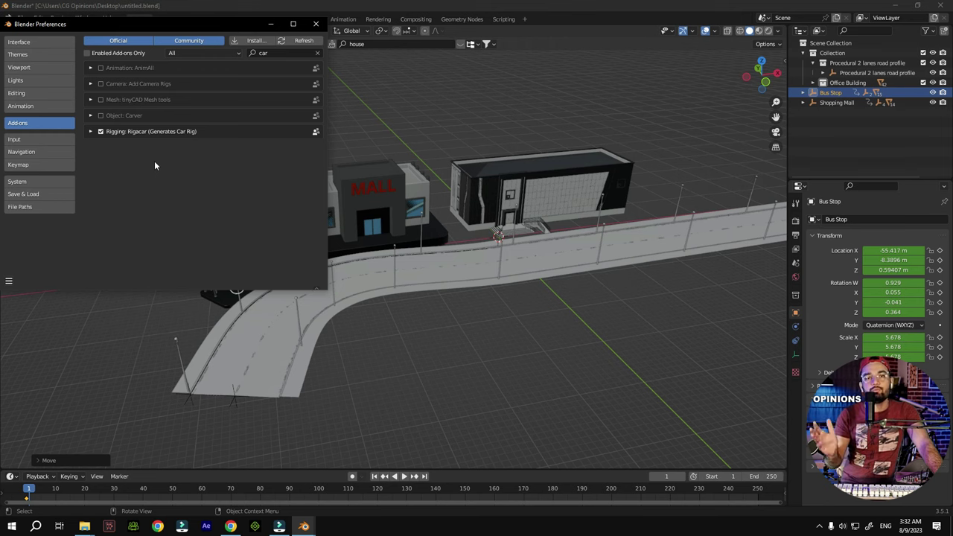
{"action": "left_click", "coordinate": [350, 87]}
{"action": "left_click", "coordinate": [368, 44]}
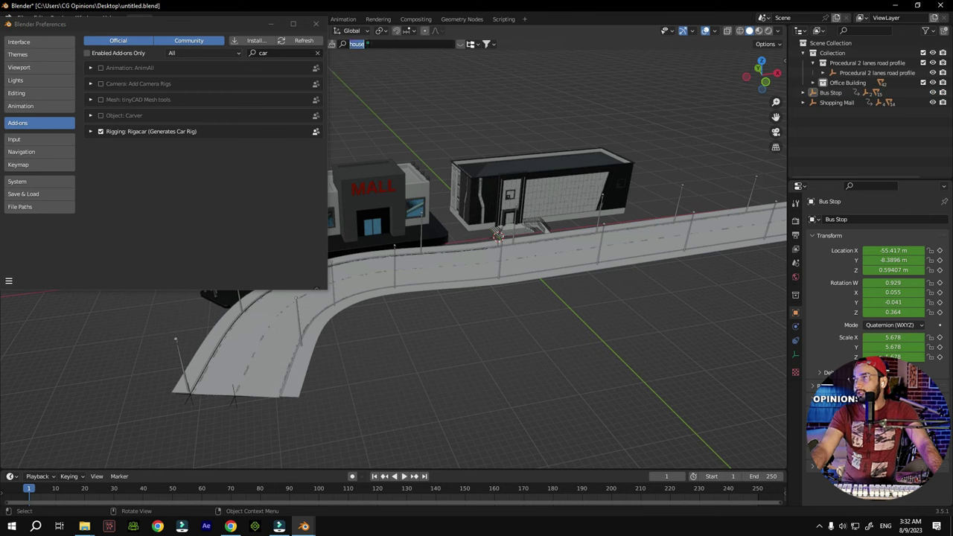
{"action": "left_click", "coordinate": [316, 24]}
Search the BlenderKit model library for "car"
{"action": "left_click", "coordinate": [385, 44]}
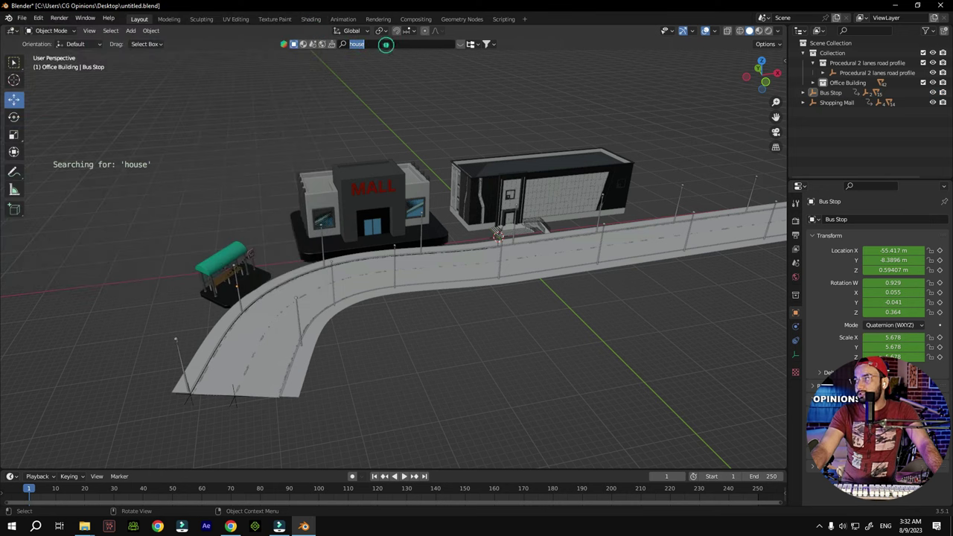
{"action": "key", "text": "BackSpace"}
{"action": "type", "text": "ca"}
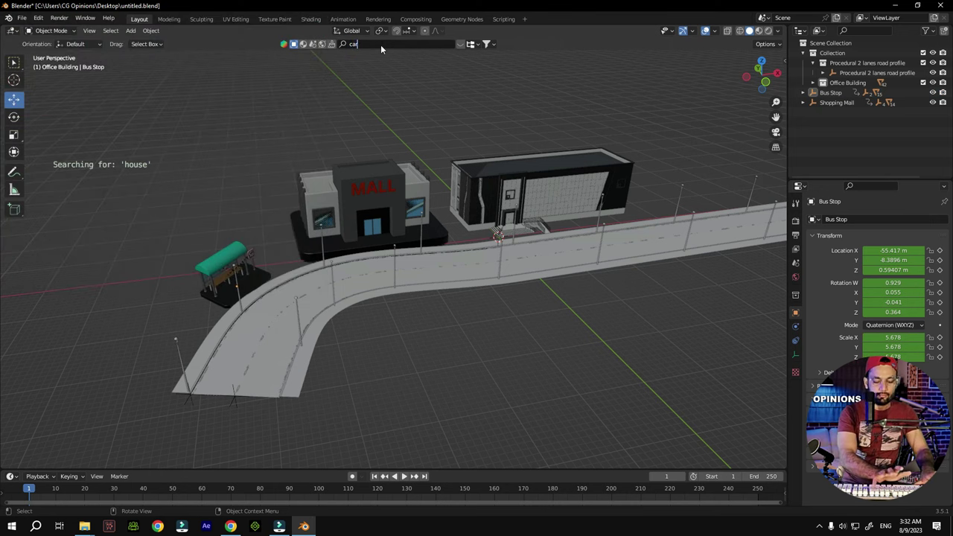
{"action": "type", "text": "r"}
{"action": "key", "text": "Return"}
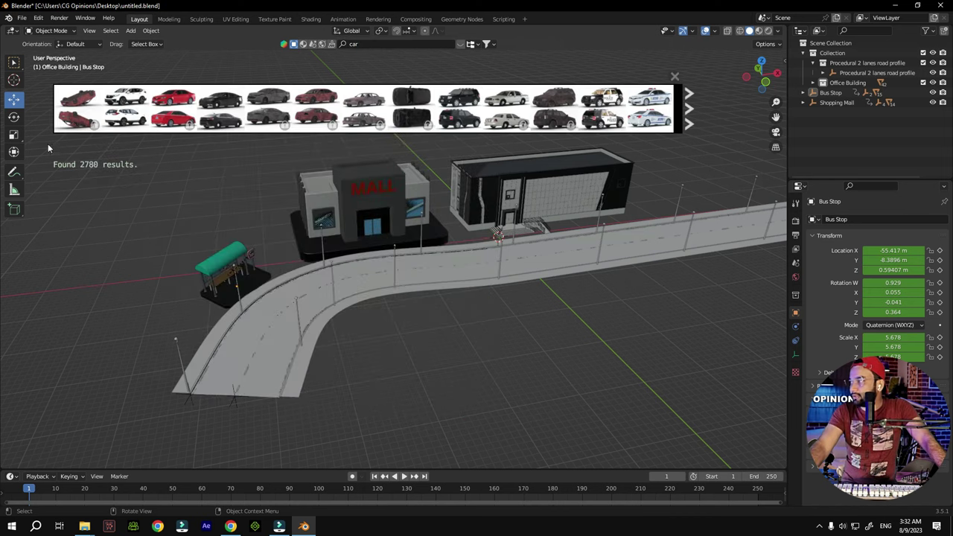
Try to download the white NYPD Police car model from the search results into the scene
{"action": "mouse_move", "coordinate": [658, 110]}
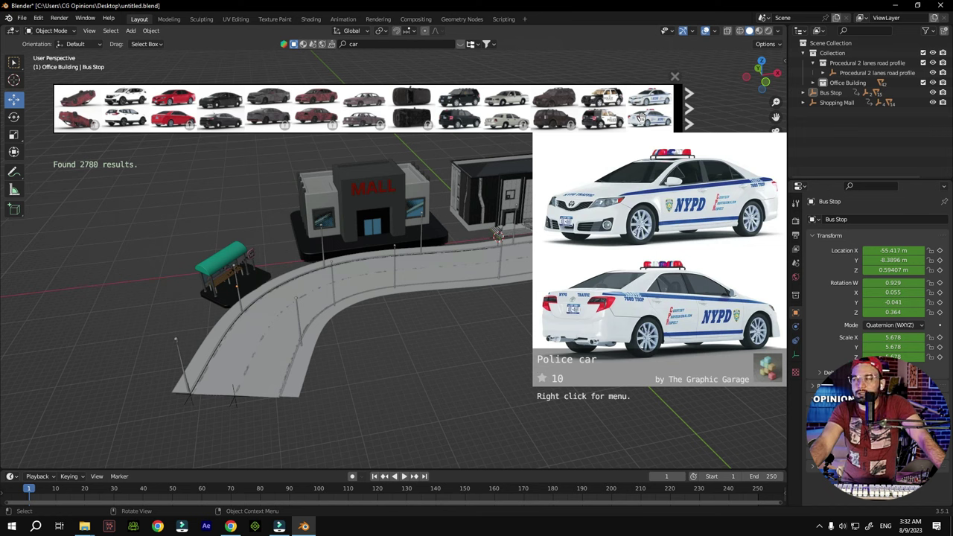
{"action": "left_click", "coordinate": [642, 118]}
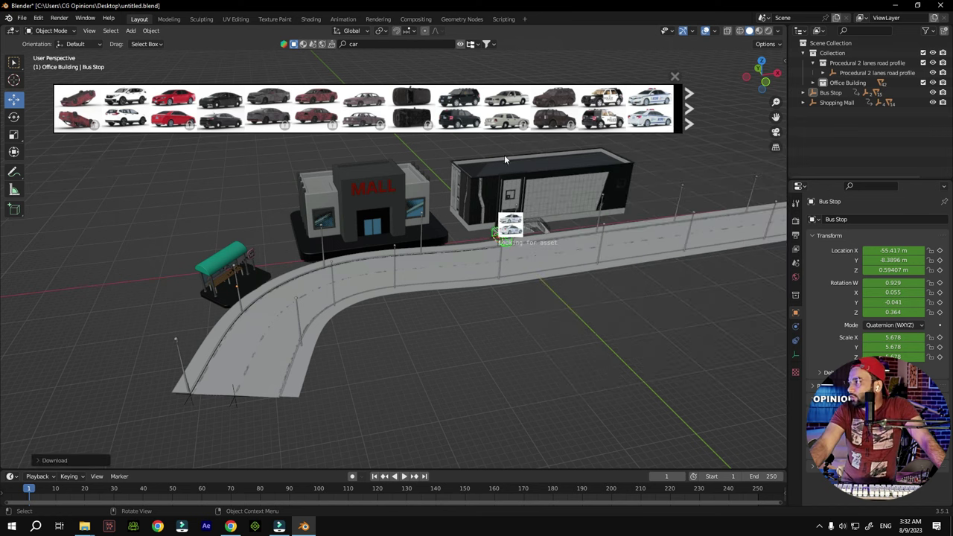
{"action": "scroll", "coordinate": [478, 242], "scroll_direction": "up", "scroll_amount": 6}
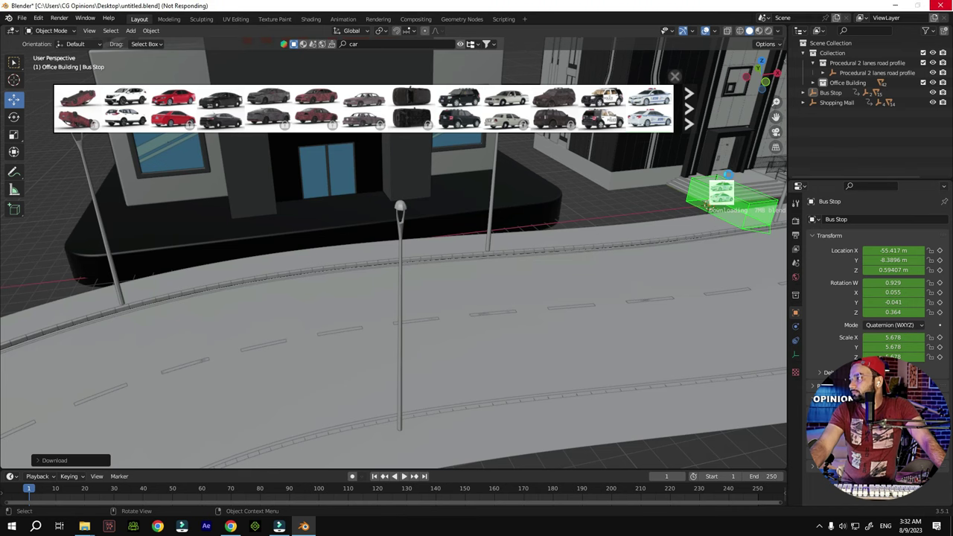
Undo the last scene change, check the street from several distances and restore the Office Building beside the mall
{"action": "key", "text": "ctrl+z"}
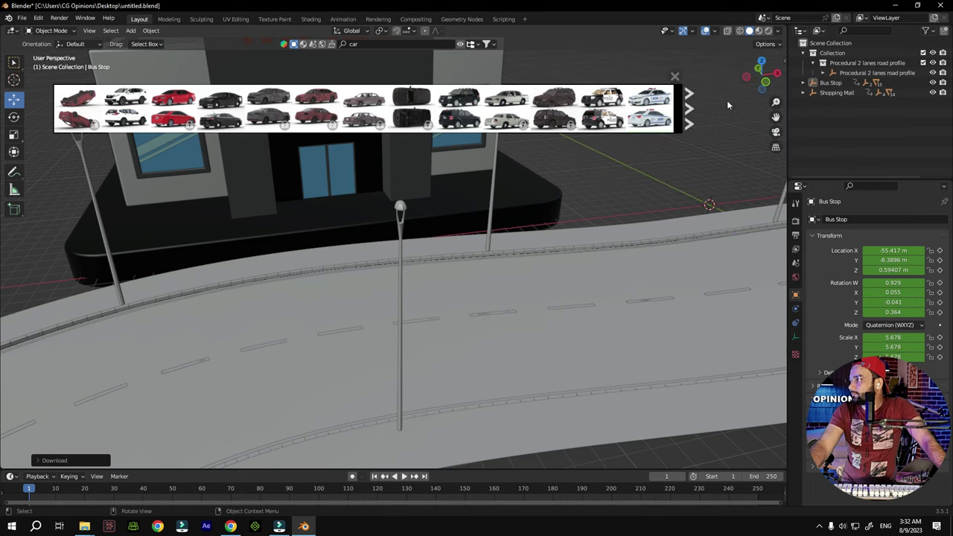
{"action": "scroll", "coordinate": [585, 189], "scroll_direction": "down", "scroll_amount": 5}
{"action": "scroll", "coordinate": [512, 216], "scroll_direction": "up", "scroll_amount": 4}
{"action": "scroll", "coordinate": [591, 191], "scroll_direction": "down", "scroll_amount": 5}
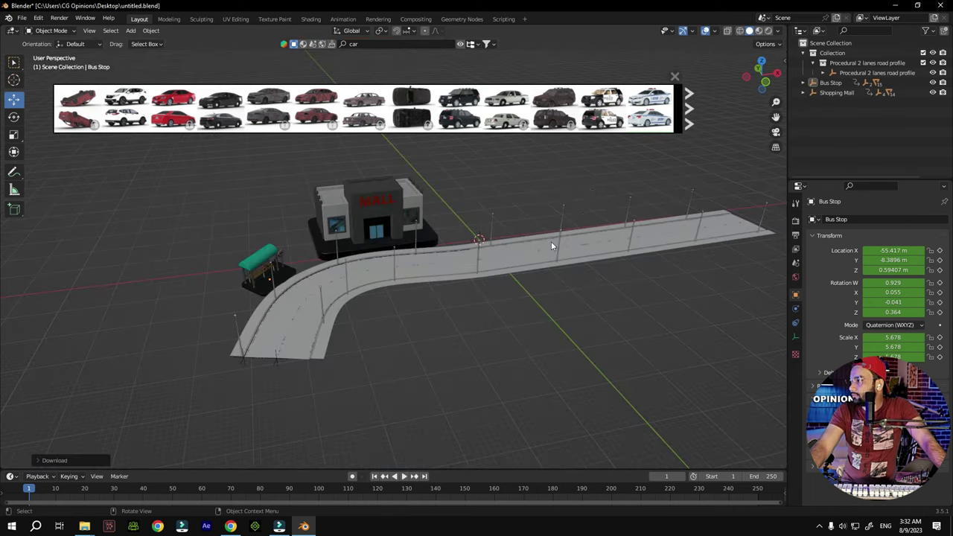
{"action": "scroll", "coordinate": [550, 244], "scroll_direction": "up", "scroll_amount": 3}
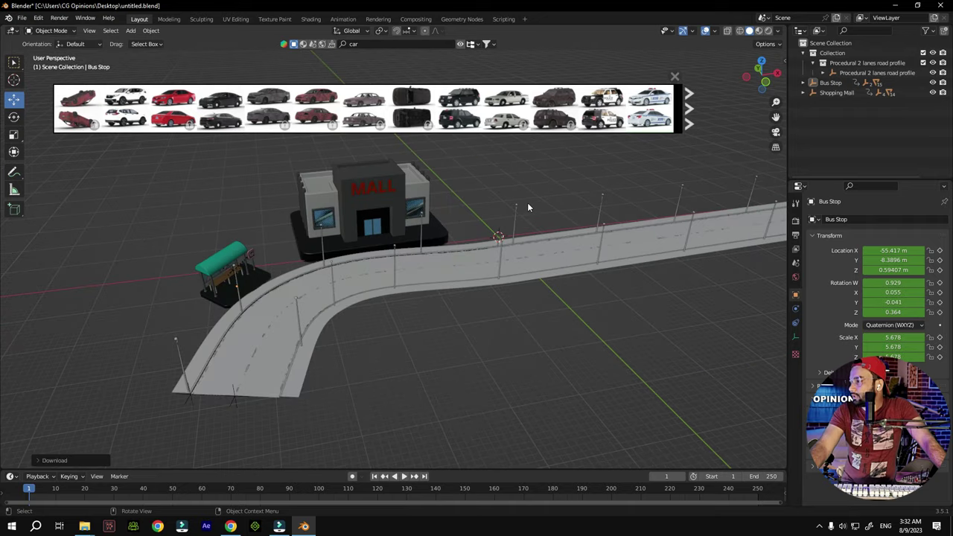
{"action": "scroll", "coordinate": [564, 183], "scroll_direction": "down", "scroll_amount": 3}
{"action": "scroll", "coordinate": [564, 183], "scroll_direction": "up", "scroll_amount": 4}
{"action": "scroll", "coordinate": [566, 180], "scroll_direction": "down", "scroll_amount": 1}
{"action": "left_click_drag", "start_coordinate": [762, 75], "coordinate": [692, 82]}
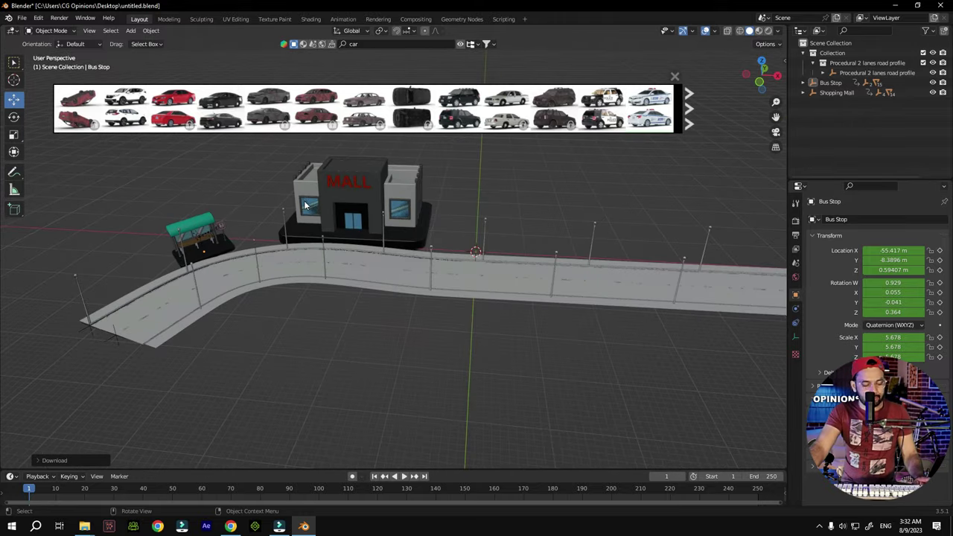
{"action": "scroll", "coordinate": [457, 198], "scroll_direction": "up", "scroll_amount": 2}
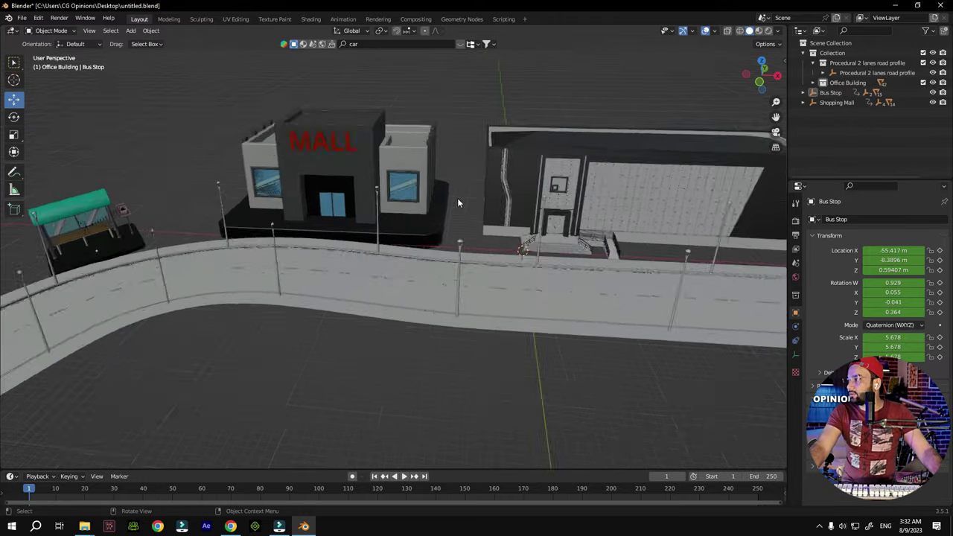
{"action": "scroll", "coordinate": [464, 149], "scroll_direction": "down", "scroll_amount": 2}
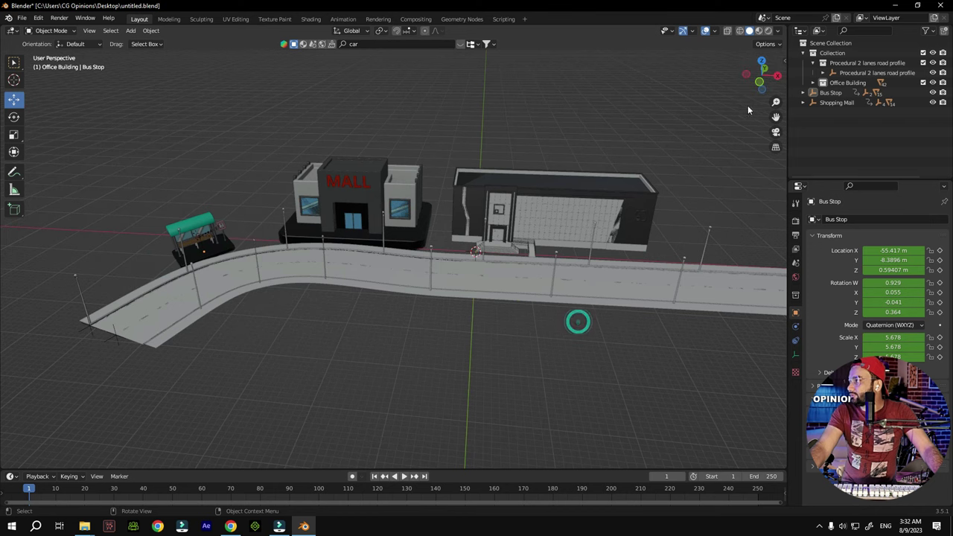
Repeat the BlenderKit model search for "car" with the whole street in view
{"action": "left_click_drag", "start_coordinate": [761, 71], "coordinate": [329, 84]}
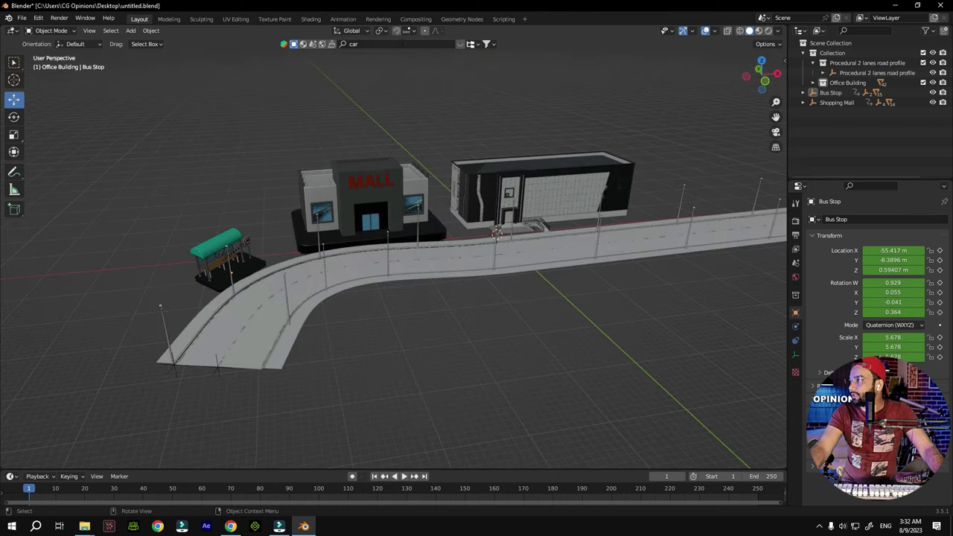
{"action": "left_click", "coordinate": [400, 44]}
{"action": "key", "text": "Return"}
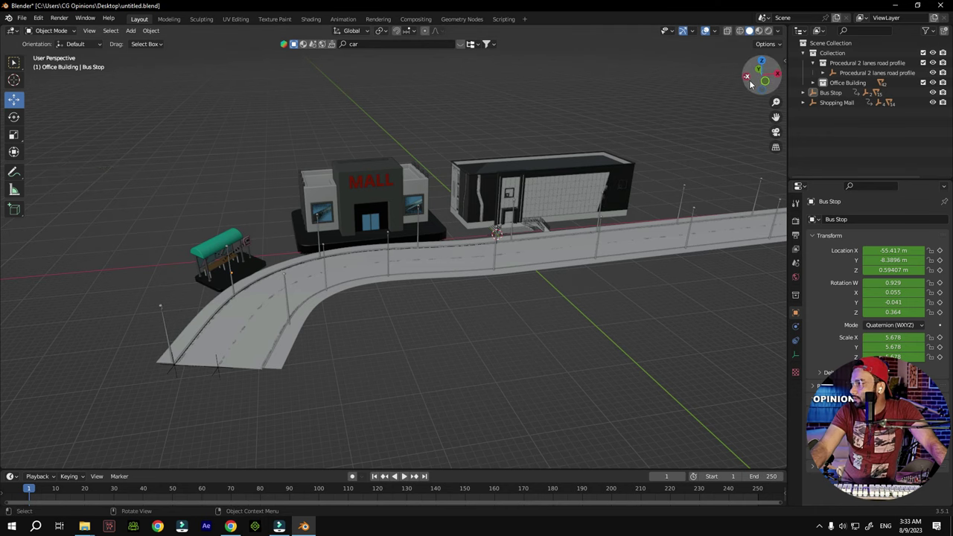
{"action": "left_click_drag", "start_coordinate": [759, 78], "coordinate": [748, 81]}
{"action": "left_click_drag", "start_coordinate": [775, 117], "coordinate": [758, 89]}
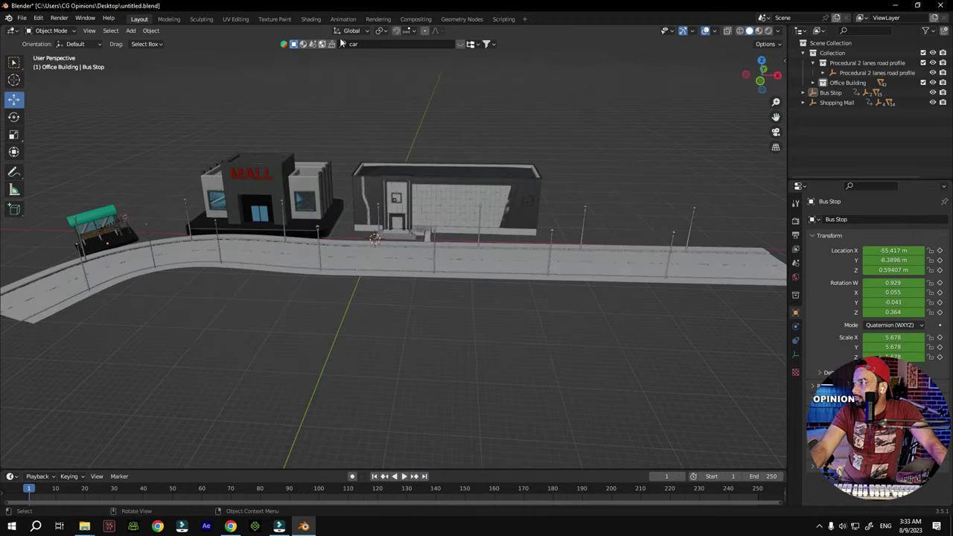
{"action": "left_click", "coordinate": [377, 43]}
{"action": "key", "text": "Return"}
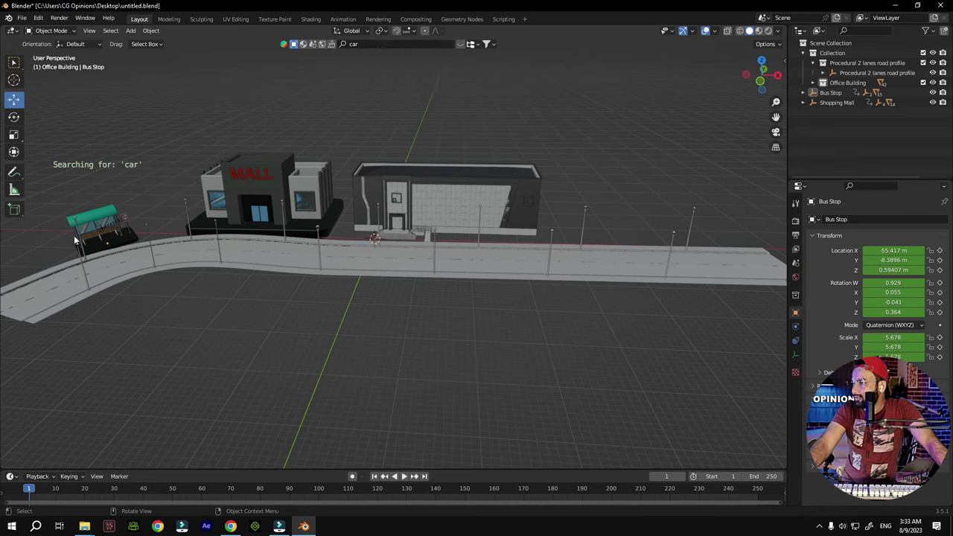
Rerun the BlenderKit model search with the existing keyword "car"
{"action": "scroll", "coordinate": [201, 201], "scroll_direction": "down", "scroll_amount": 3}
{"action": "scroll", "coordinate": [244, 188], "scroll_direction": "up", "scroll_amount": 7}
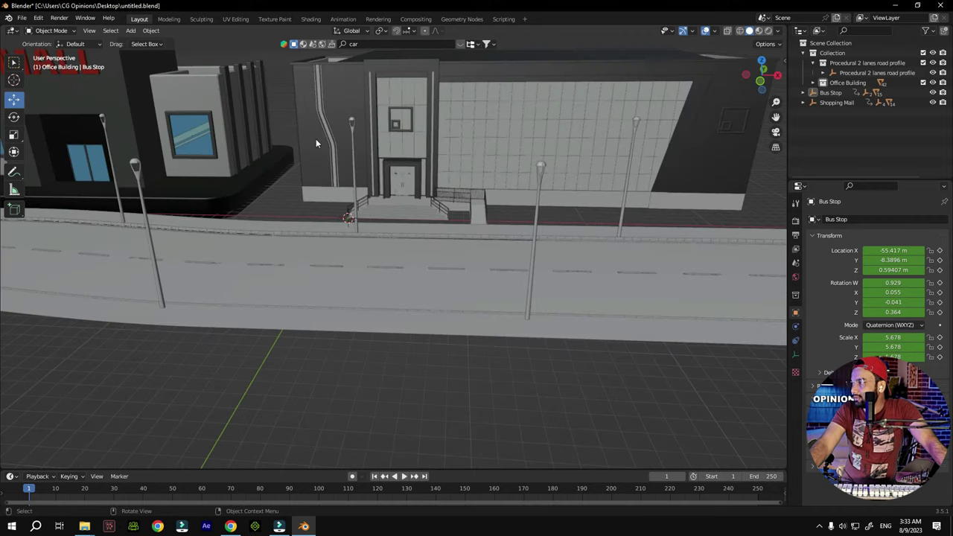
{"action": "left_click", "coordinate": [375, 43]}
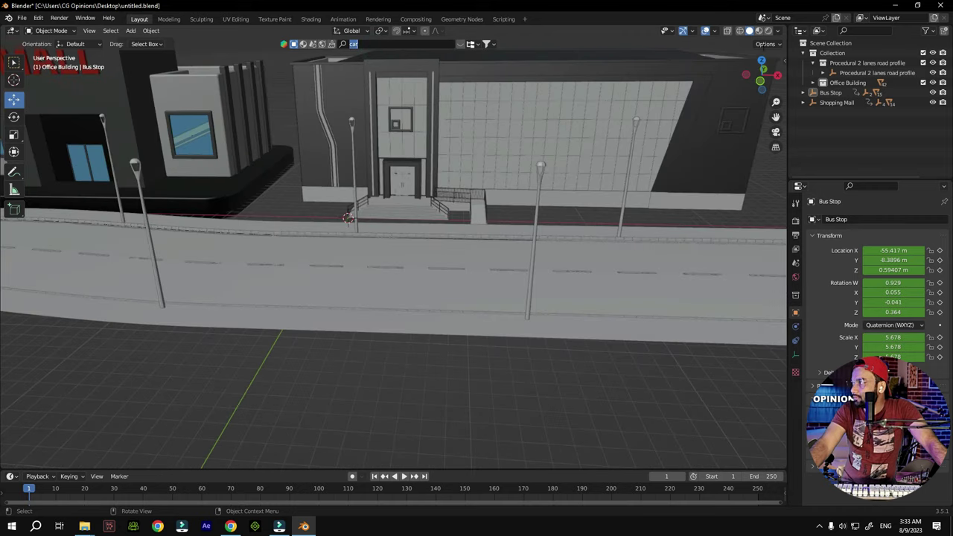
{"action": "left_click", "coordinate": [358, 44]}
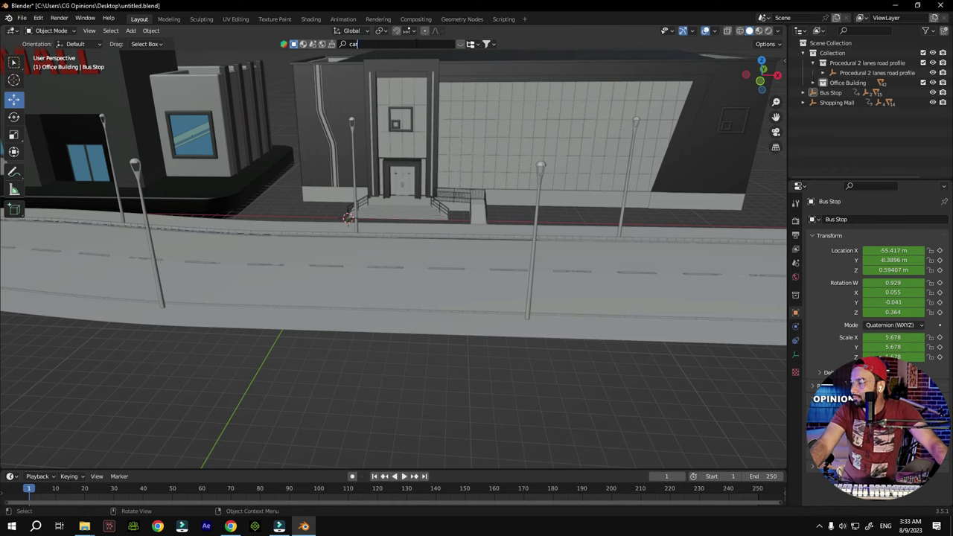
{"action": "key", "text": "Return"}
Save the street scene to its current file, untitled.blend
{"action": "scroll", "coordinate": [267, 185], "scroll_direction": "down", "scroll_amount": 8}
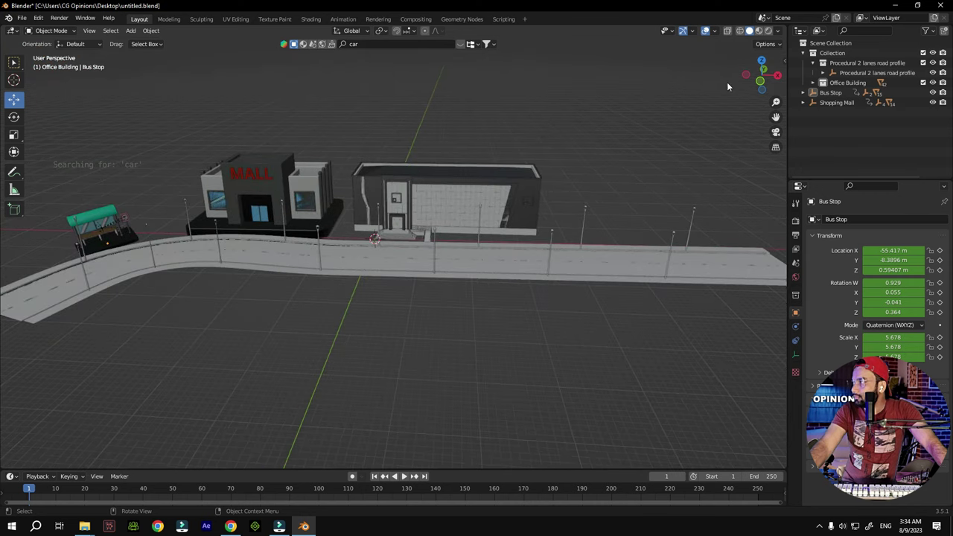
{"action": "mouse_move", "coordinate": [759, 76]}
{"action": "left_mouse_down"}
{"action": "mouse_move", "coordinate": [708, 74]}
{"action": "mouse_move", "coordinate": [759, 71]}
{"action": "mouse_move", "coordinate": [722, 80]}
{"action": "mouse_move", "coordinate": [751, 76]}
{"action": "left_mouse_up"}
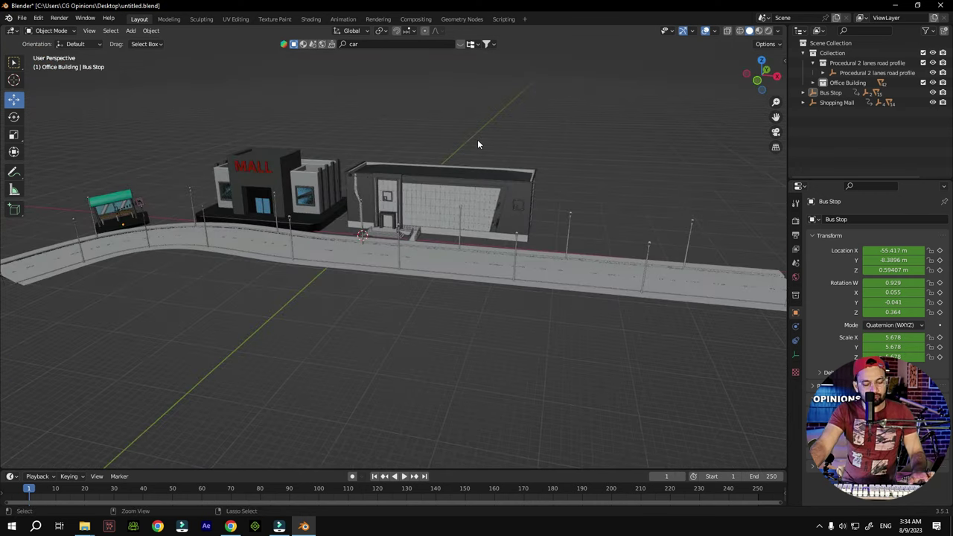
{"action": "key", "text": "ctrl+s"}
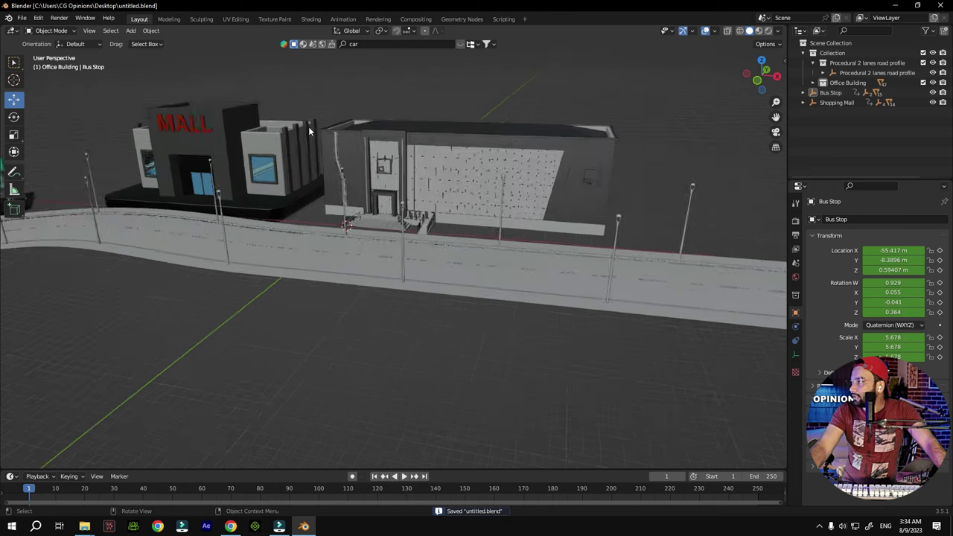
Replace the BlenderKit search keyword and search the models for "truck"
{"action": "left_click_drag", "start_coordinate": [758, 60], "coordinate": [737, 75]}
{"action": "left_click", "coordinate": [377, 44]}
{"action": "key", "text": "BackSpace"}
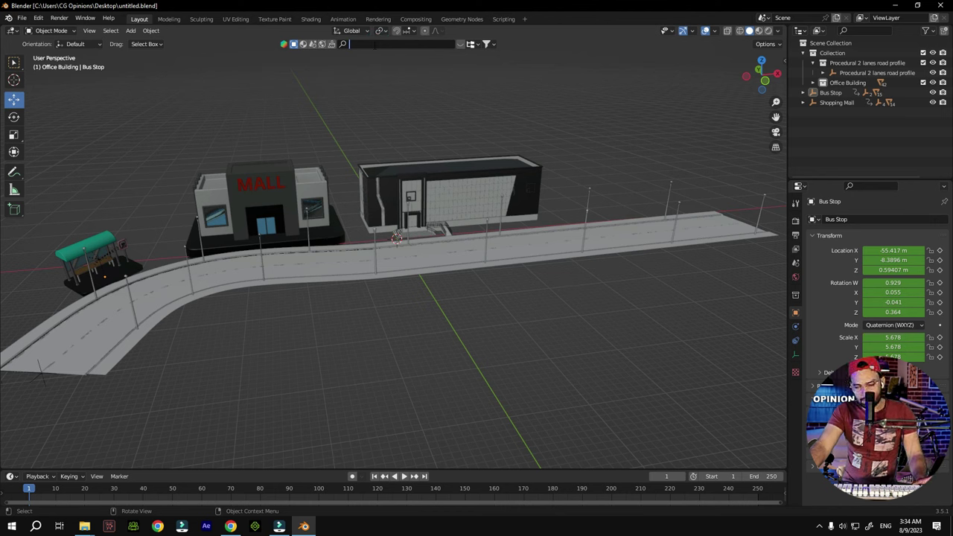
{"action": "type", "text": "truc"}
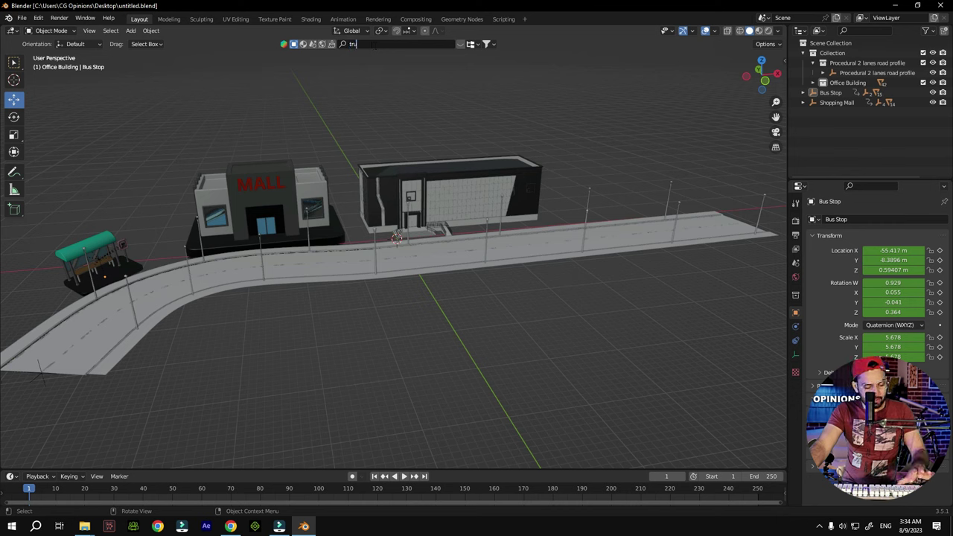
{"action": "type", "text": "k"}
{"action": "key", "text": "Return"}
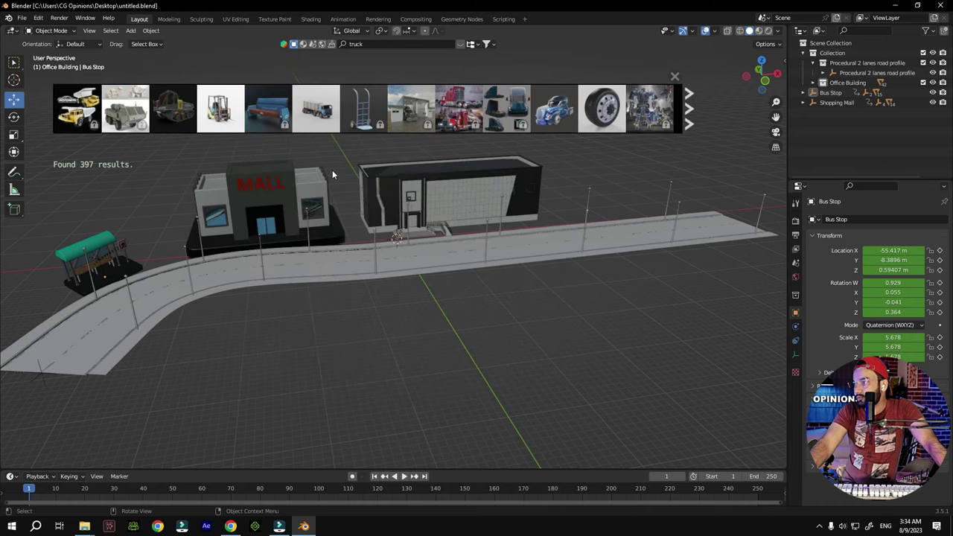
Search BlenderKit for "car" and try to download the black-and-white Police Car model onto the road in front of the buildings
{"action": "left_click", "coordinate": [354, 44]}
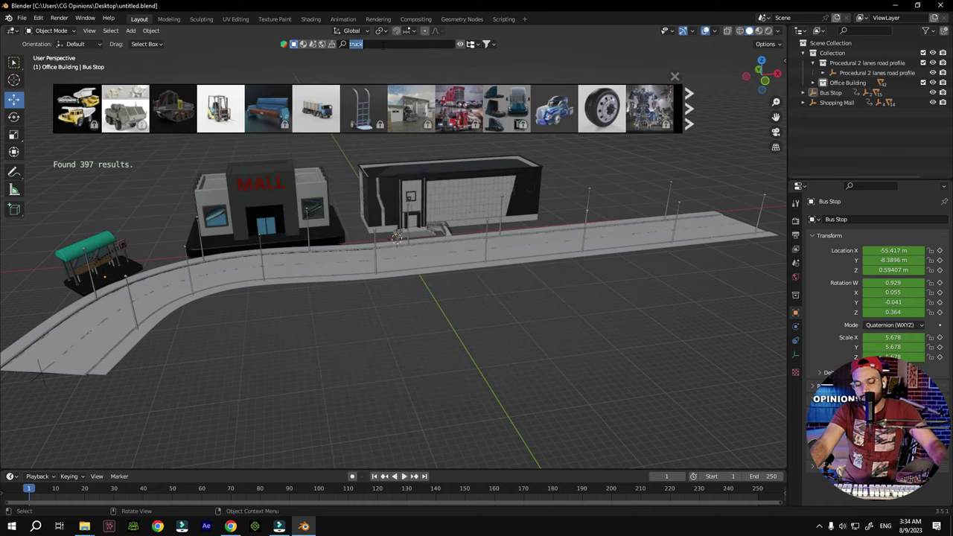
{"action": "key", "text": "BackSpace"}
{"action": "type", "text": "ar"}
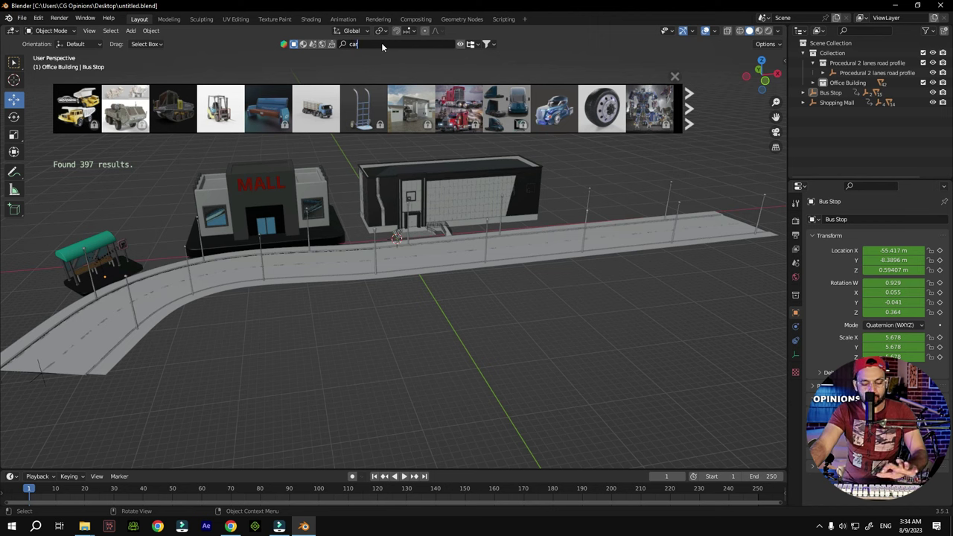
{"action": "key", "text": "Return"}
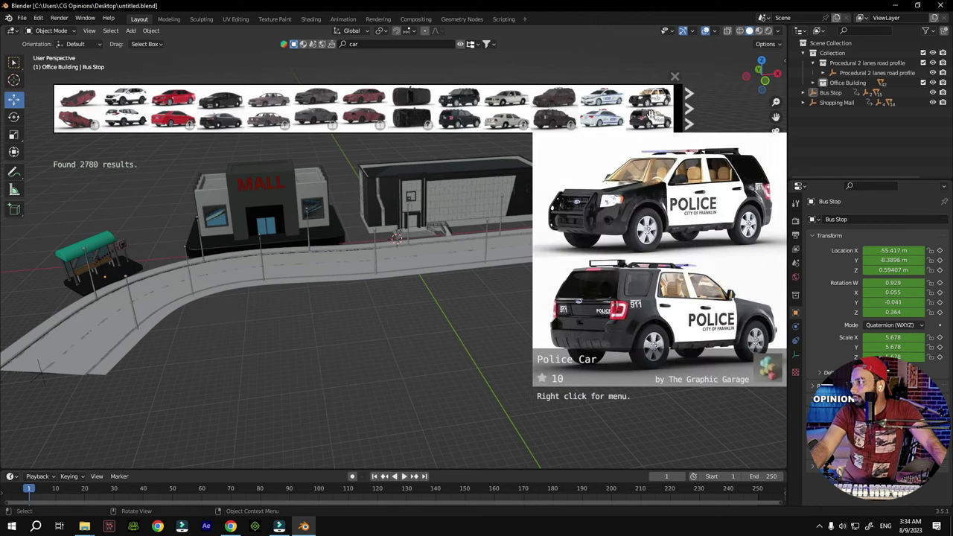
{"action": "left_click_drag", "start_coordinate": [652, 119], "coordinate": [604, 264]}
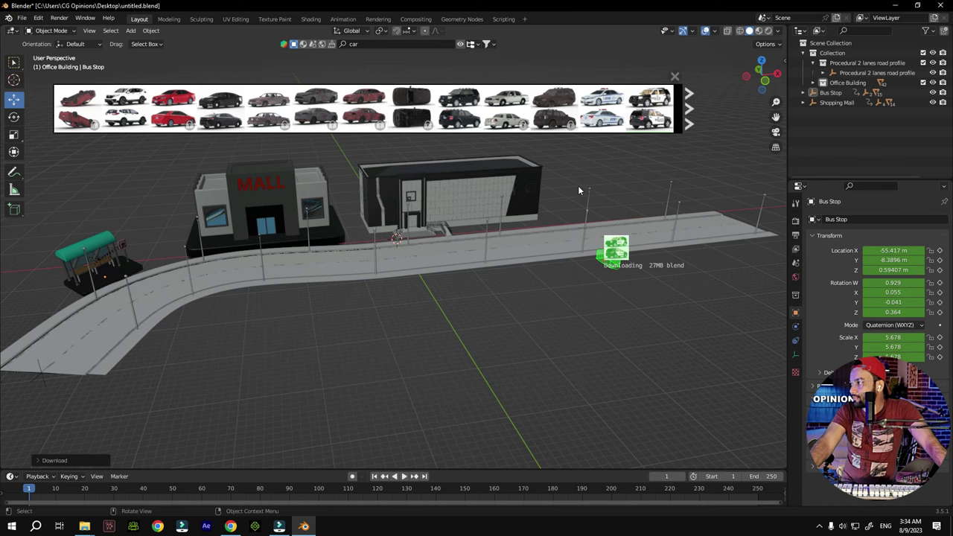
Undo the last scene change, inspect the street and restore the Office Building beside the mall
{"action": "key", "text": "ctrl+z"}
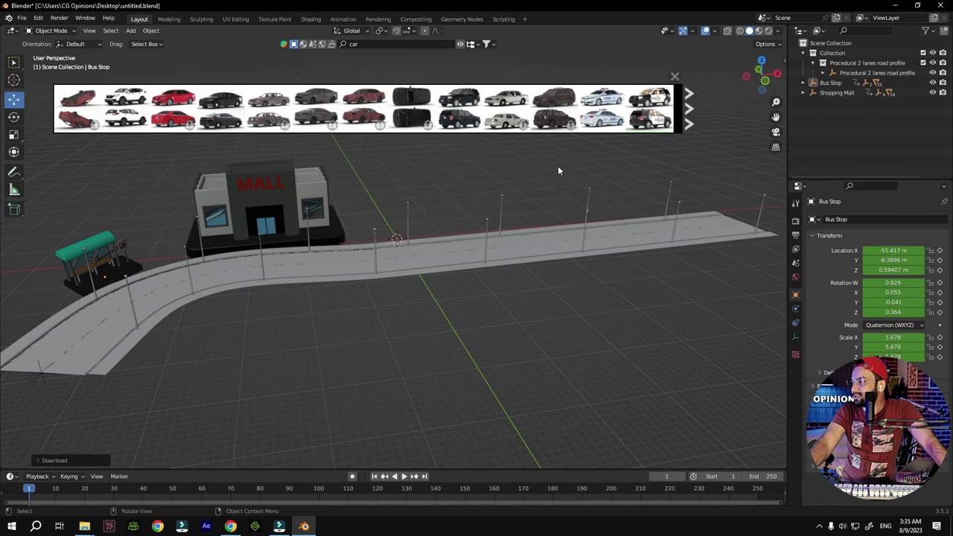
{"action": "scroll", "coordinate": [559, 170], "scroll_direction": "up", "scroll_amount": 5}
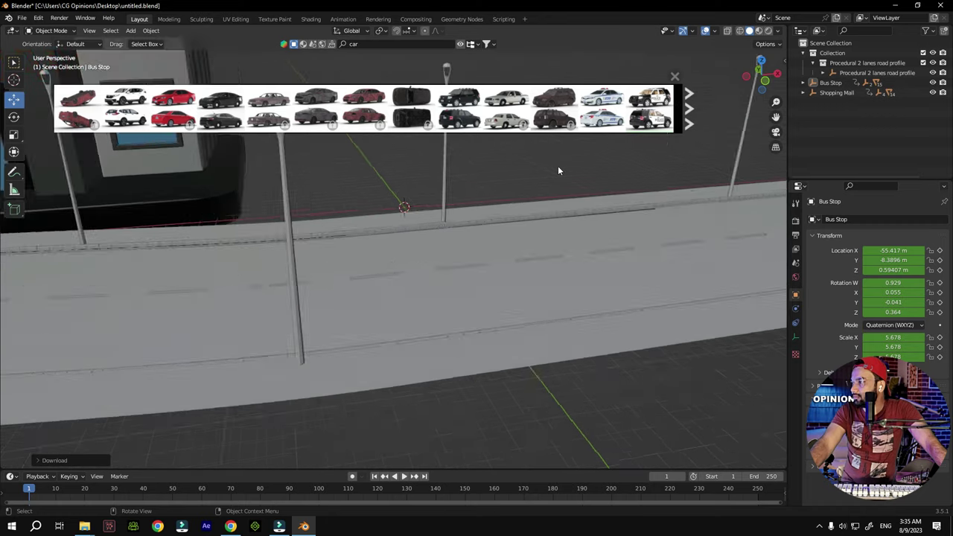
{"action": "scroll", "coordinate": [558, 170], "scroll_direction": "down", "scroll_amount": 5}
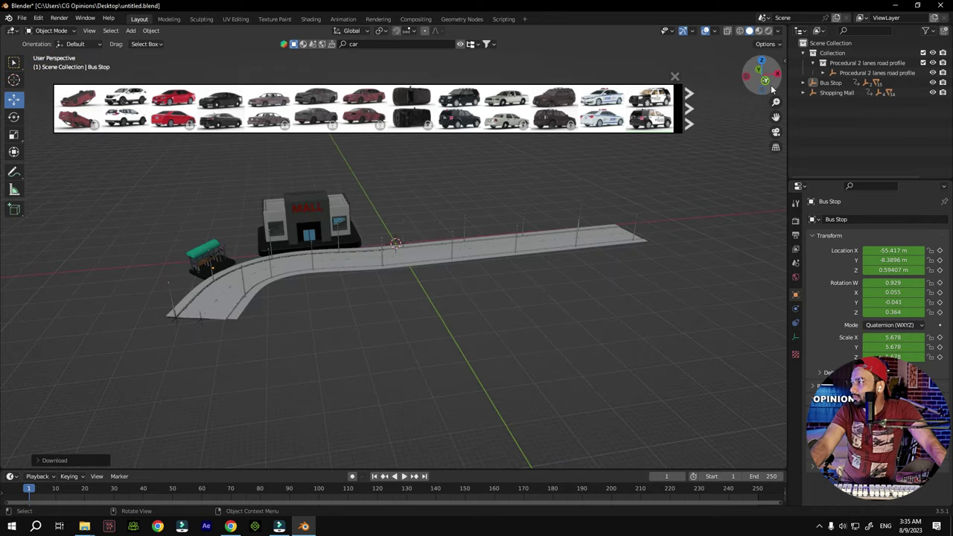
{"action": "left_click_drag", "start_coordinate": [762, 77], "coordinate": [571, 200]}
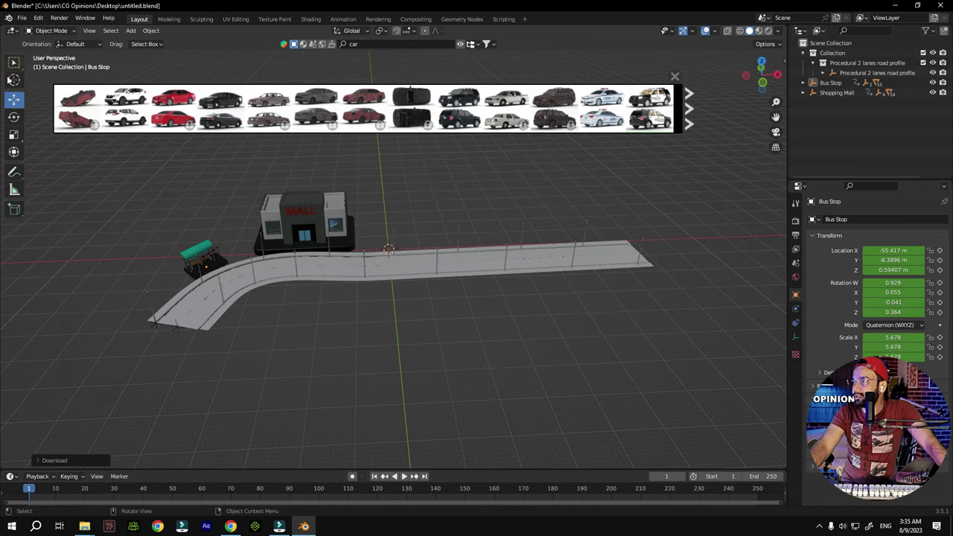
{"action": "mouse_move", "coordinate": [67, 87]}
{"action": "key", "text": "Escape"}
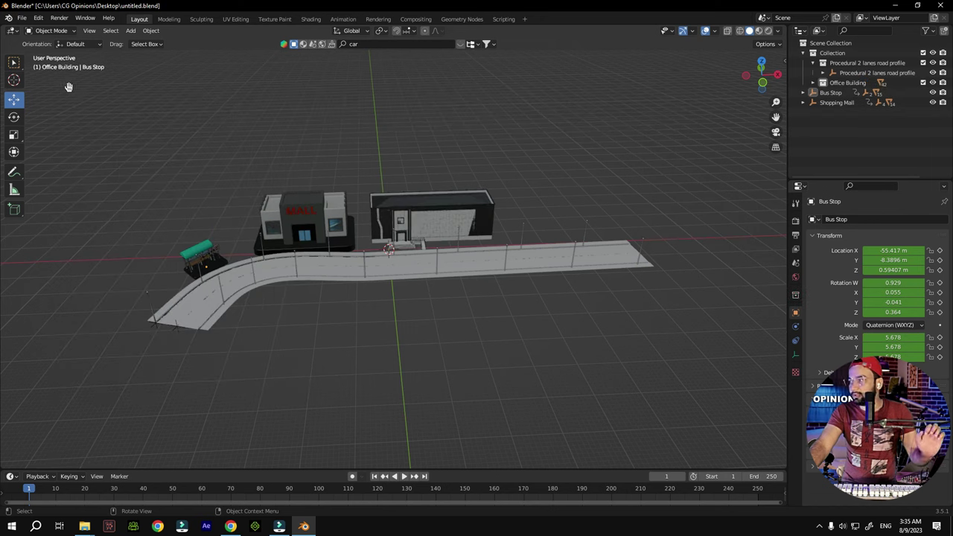
{"action": "scroll", "coordinate": [395, 158], "scroll_direction": "up", "scroll_amount": 3}
{"action": "scroll", "coordinate": [396, 158], "scroll_direction": "down", "scroll_amount": 3}
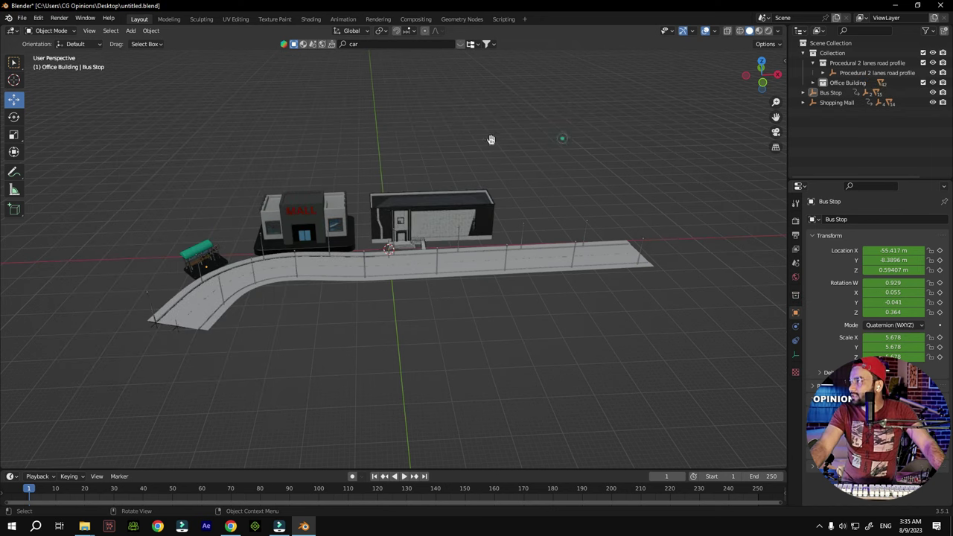
Inspect the road from both ends and repeat the BlenderKit model search for "car"
{"action": "middle_click_drag", "start_coordinate": [559, 138], "coordinate": [615, 152]}
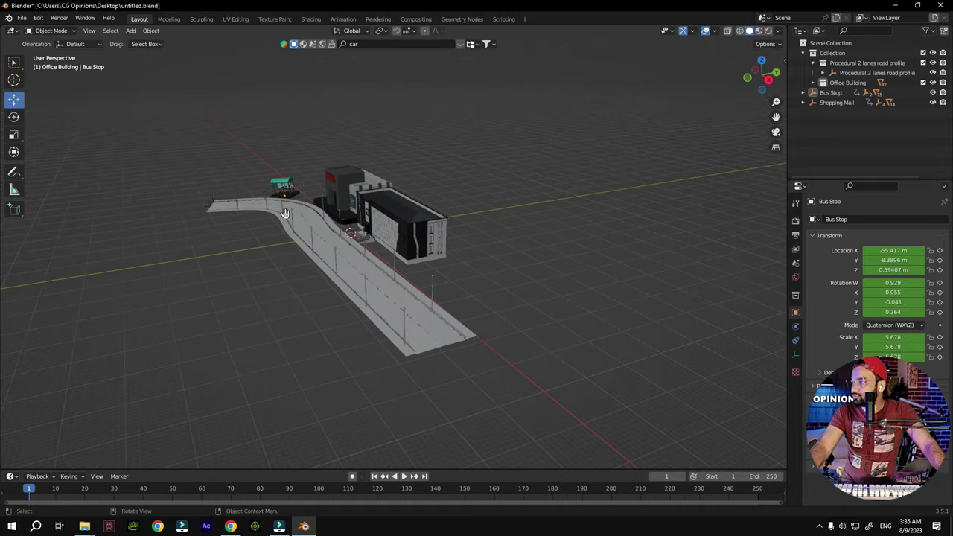
{"action": "scroll", "coordinate": [285, 214], "scroll_direction": "up", "scroll_amount": 4}
{"action": "scroll", "coordinate": [286, 214], "scroll_direction": "down", "scroll_amount": 3}
{"action": "left_click_drag", "start_coordinate": [756, 88], "coordinate": [716, 136]}
{"action": "left_click_drag", "start_coordinate": [776, 116], "coordinate": [409, 205]}
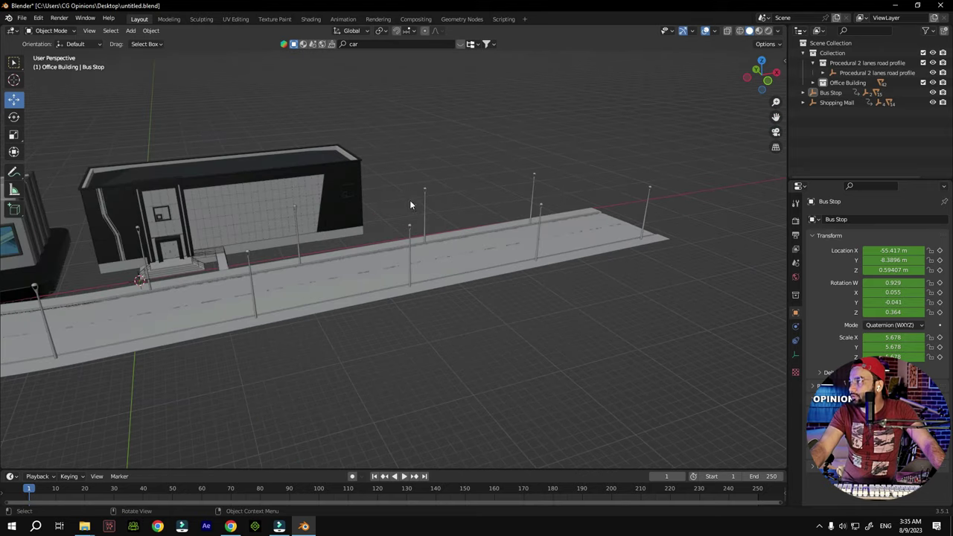
{"action": "left_click", "coordinate": [387, 44]}
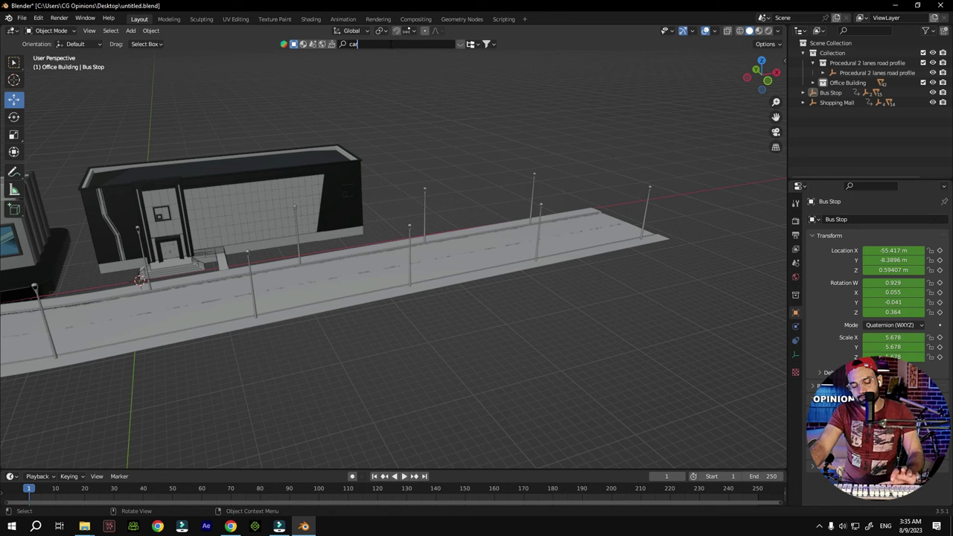
{"action": "key", "text": "Return"}
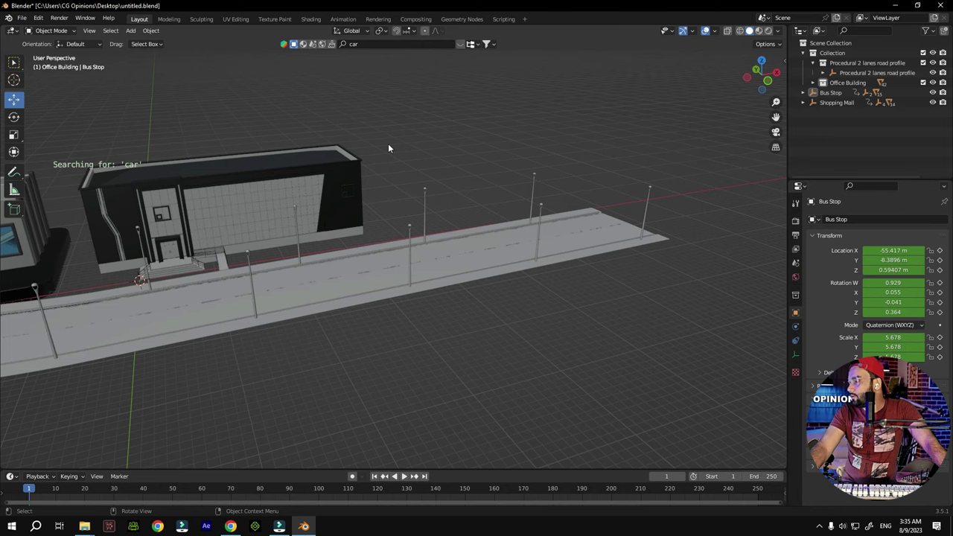
{"action": "scroll", "coordinate": [354, 159], "scroll_direction": "down", "scroll_amount": 5}
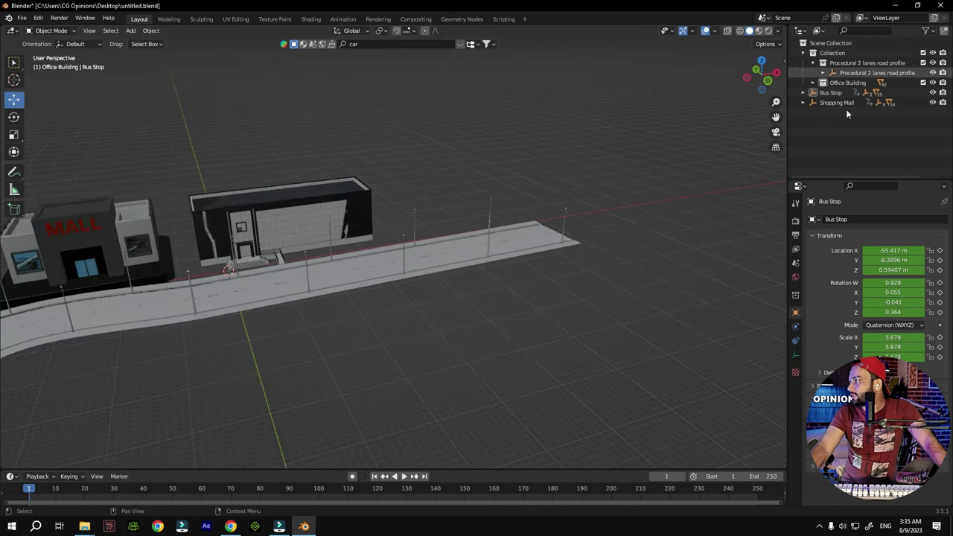
Collapse the main collection, add a new collection to the scene and make it the active one
{"action": "left_click", "coordinate": [803, 53]}
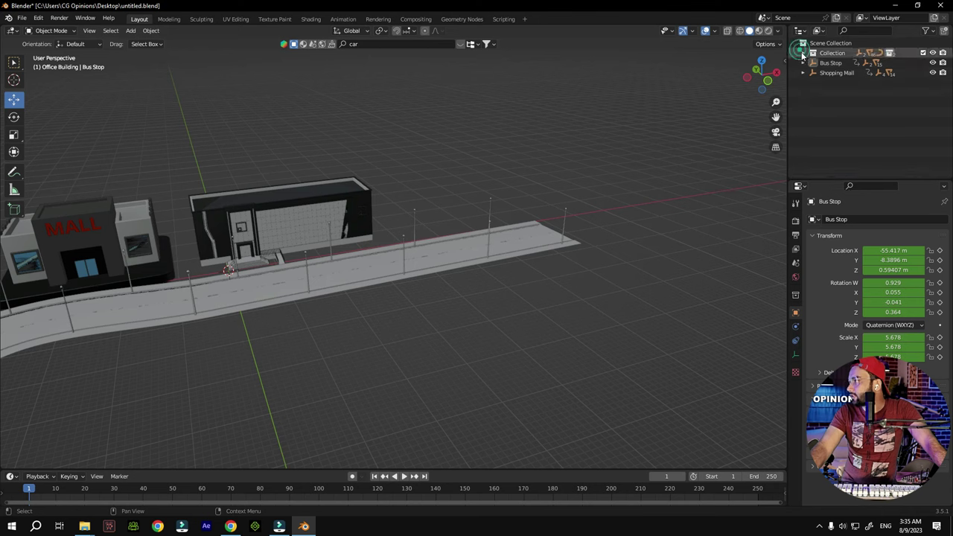
{"action": "right_click", "coordinate": [814, 132]}
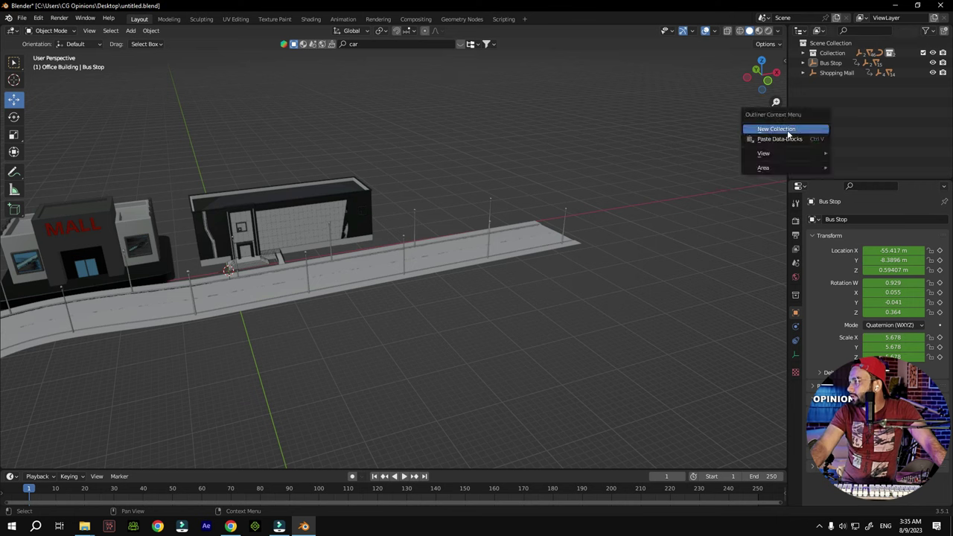
{"action": "left_click", "coordinate": [786, 130]}
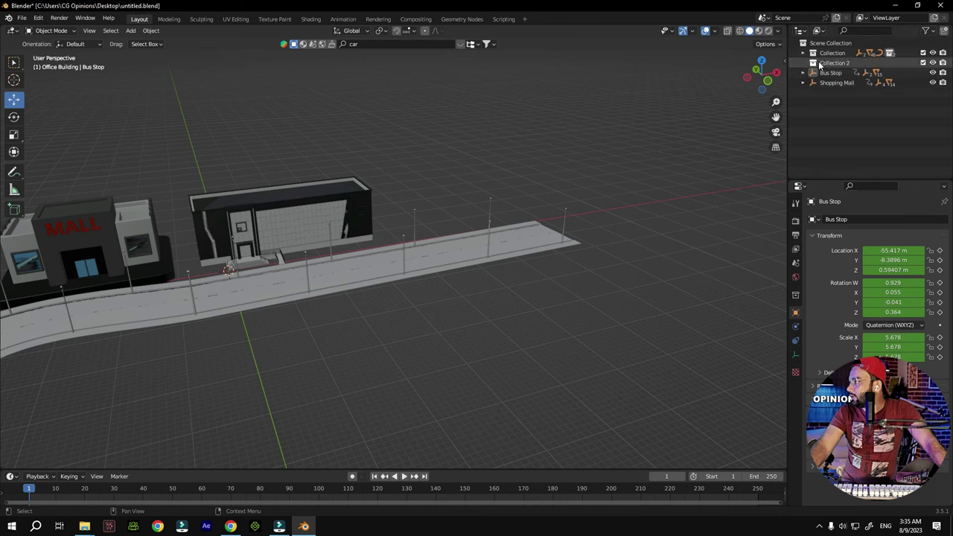
{"action": "double_click", "coordinate": [832, 63]}
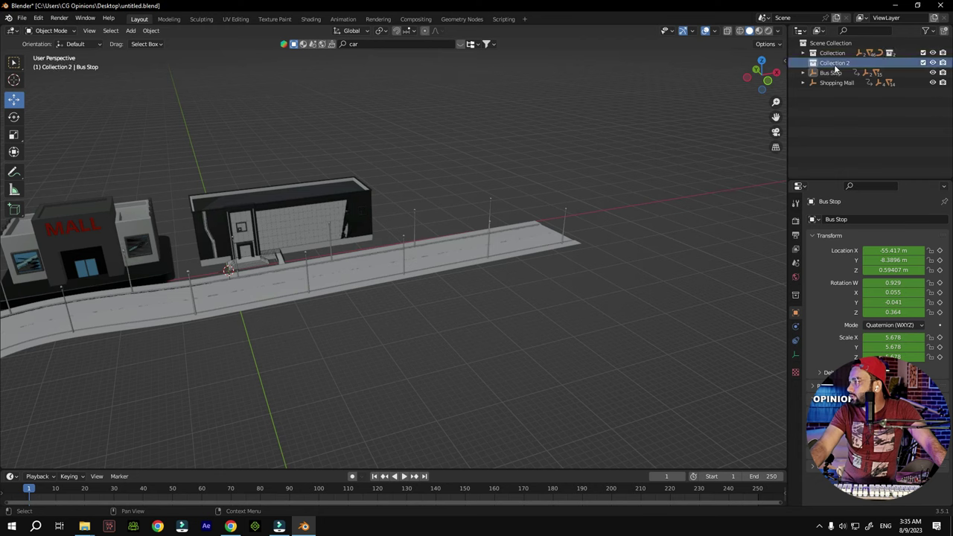
{"action": "key", "text": "Return"}
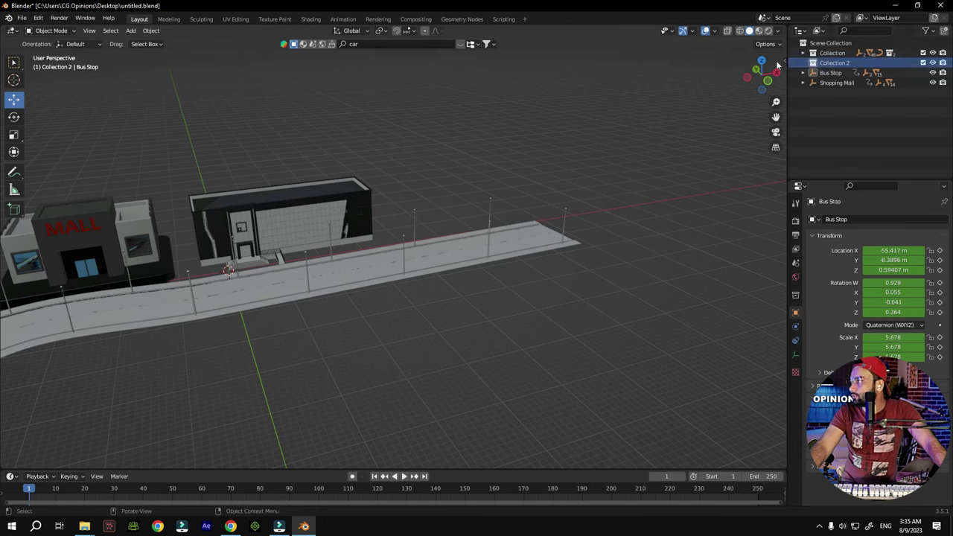
Search the BlenderKit models for "car" again with the new collection active
{"action": "left_click_drag", "start_coordinate": [775, 117], "coordinate": [674, 113]}
{"action": "left_click", "coordinate": [370, 44]}
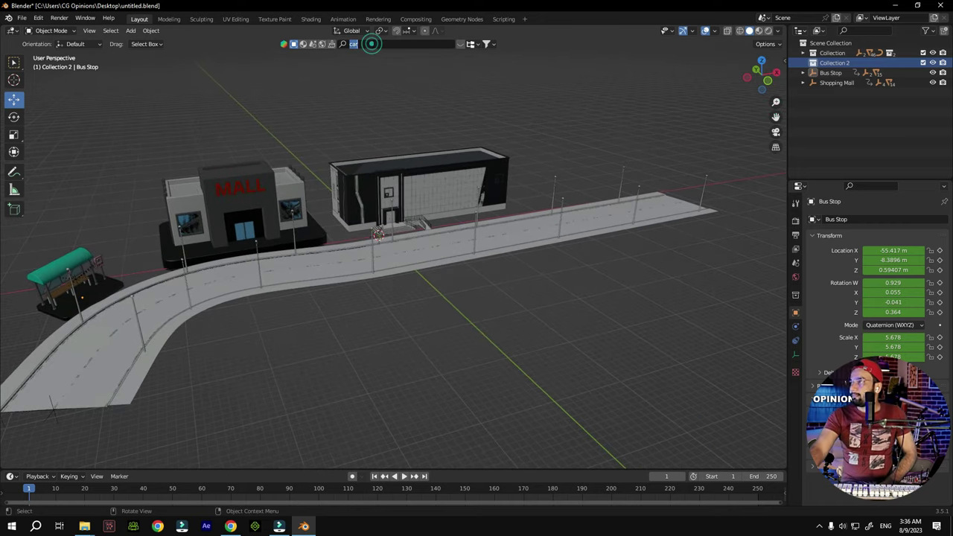
{"action": "key", "text": "Return"}
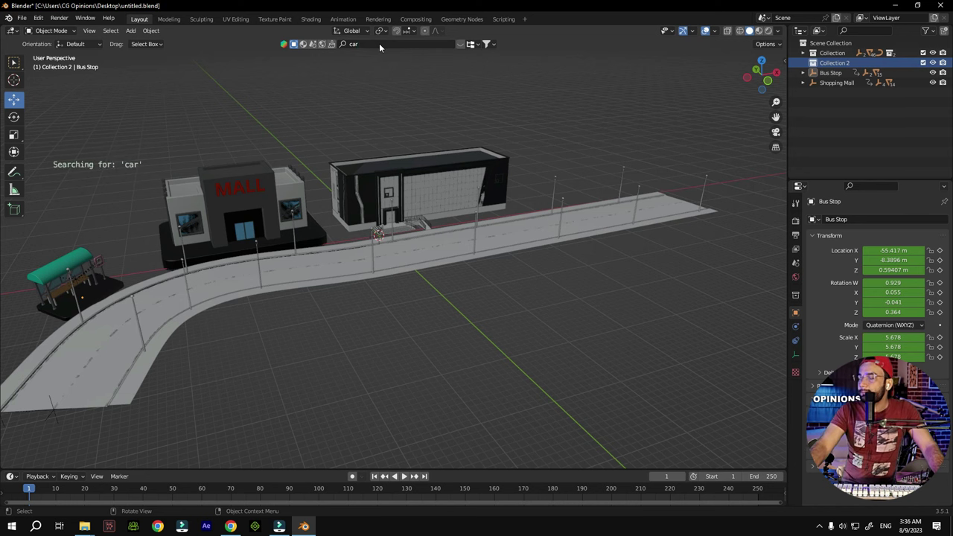
Change the BlenderKit search keyword to "truck" and run the search
{"action": "left_click", "coordinate": [378, 44]}
{"action": "key", "text": "BackSpace"}
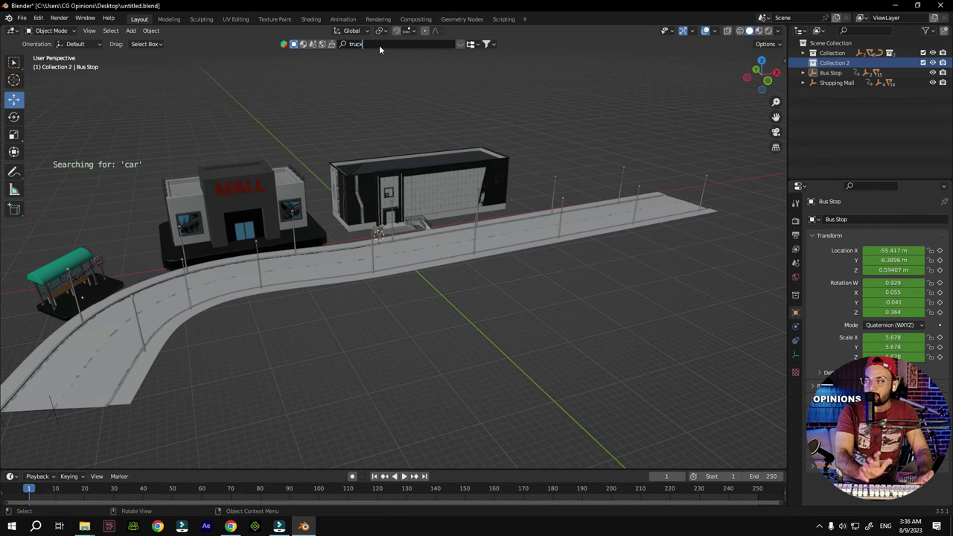
{"action": "type", "text": "truck"}
{"action": "key", "text": "Return"}
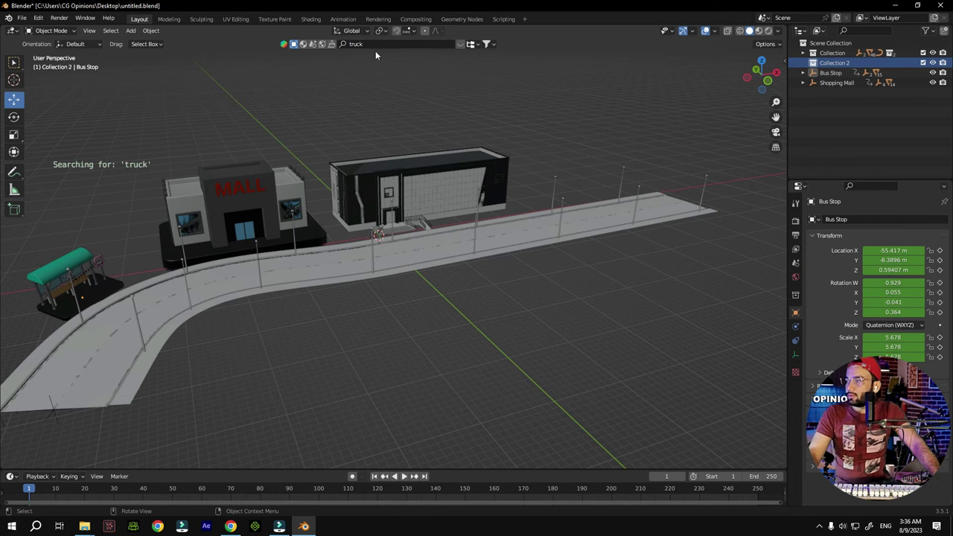
Switch the BlenderKit search back to "car" and preview the white NYPD Police car model
{"action": "left_click", "coordinate": [389, 45]}
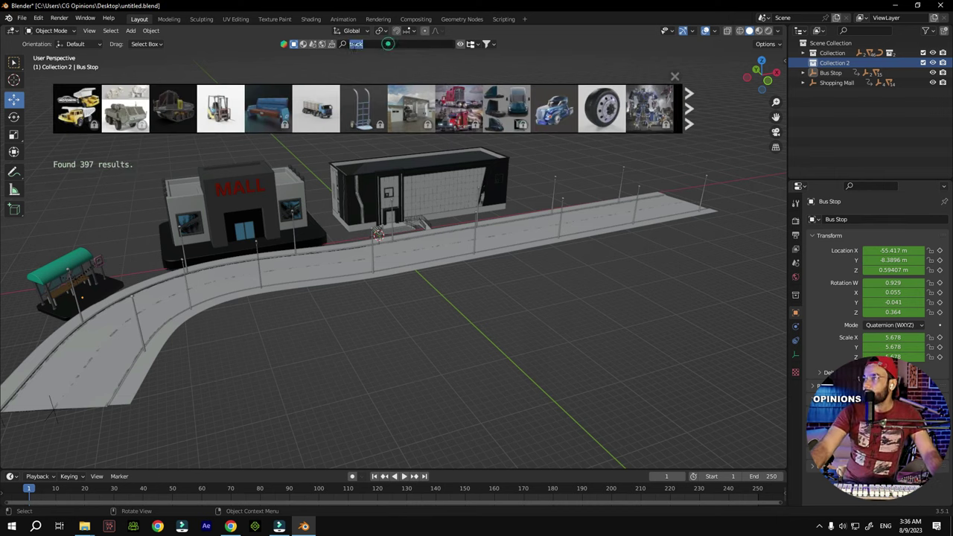
{"action": "key", "text": "BackSpace"}
{"action": "type", "text": "car"}
{"action": "key", "text": "Return"}
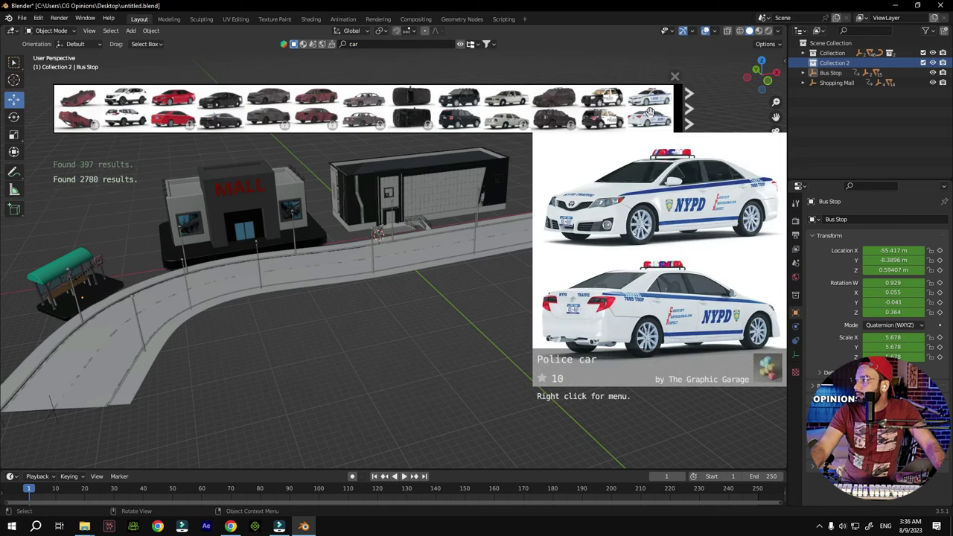
Place the white NYPD Police car model from the BlenderKit results into the scene at the road in front of the buildings
{"action": "mouse_move", "coordinate": [624, 118]}
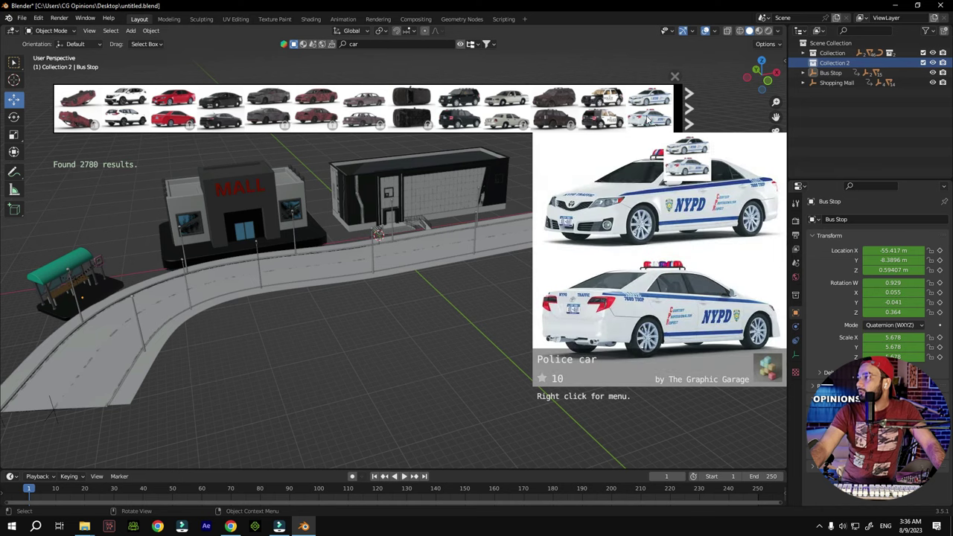
{"action": "left_click_drag", "start_coordinate": [648, 118], "coordinate": [357, 242]}
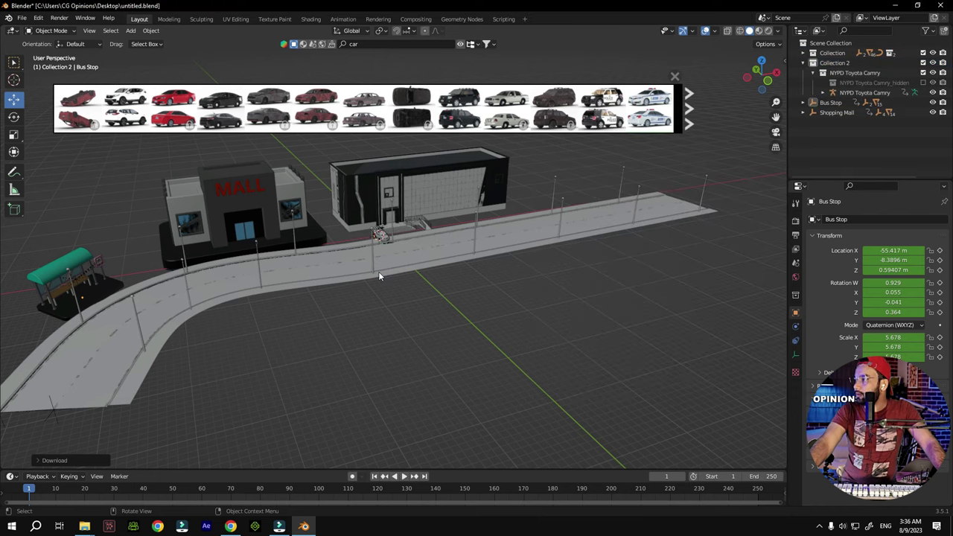
{"action": "scroll", "coordinate": [378, 236], "scroll_direction": "up", "scroll_amount": 4}
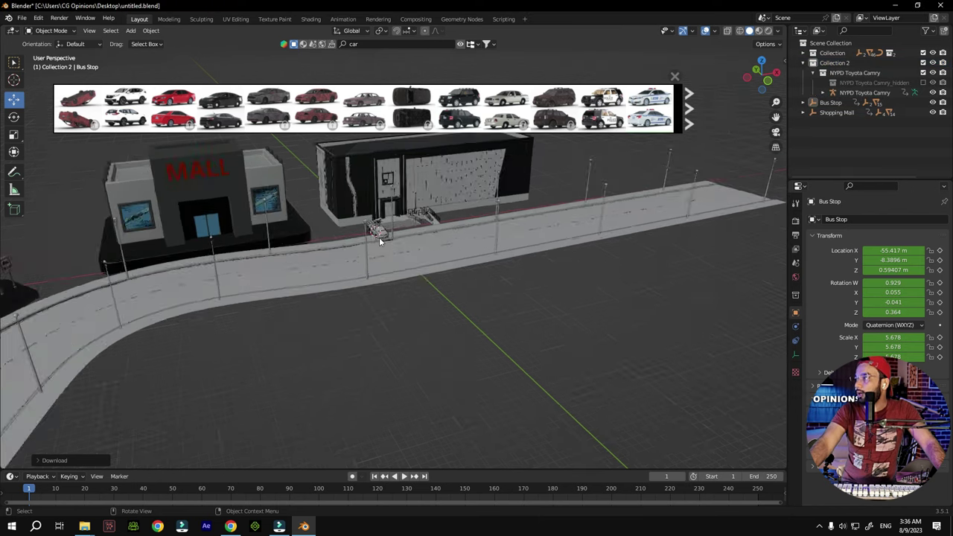
{"action": "scroll", "coordinate": [380, 237], "scroll_direction": "down", "scroll_amount": 4}
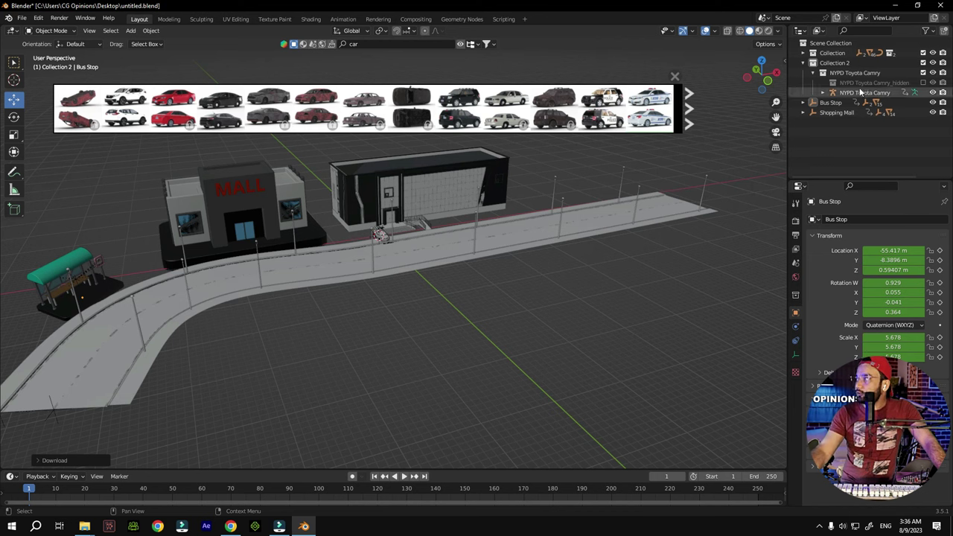
Collapse Collection 2 in the outliner and rename it "police-car"
{"action": "left_click", "coordinate": [803, 63]}
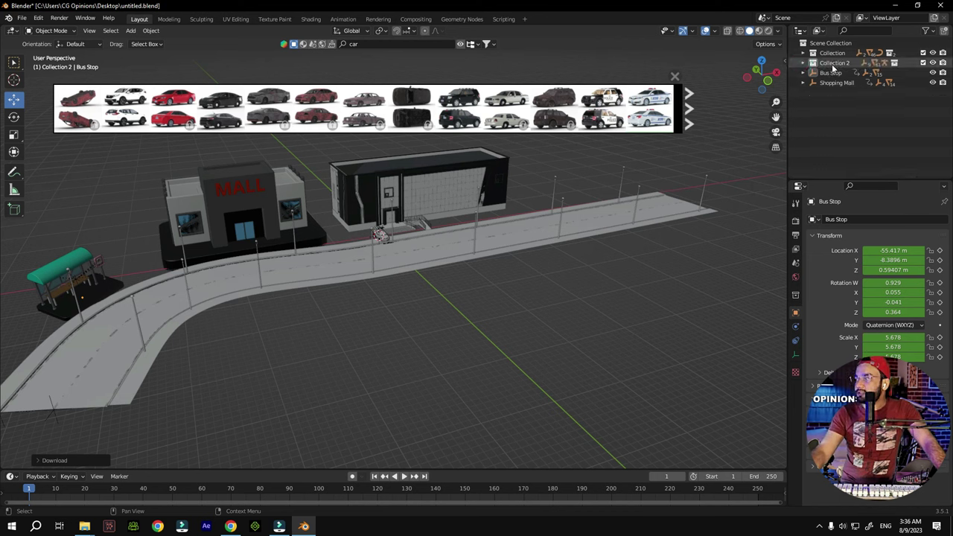
{"action": "double_click", "coordinate": [831, 64]}
{"action": "key", "text": "BackSpace"}
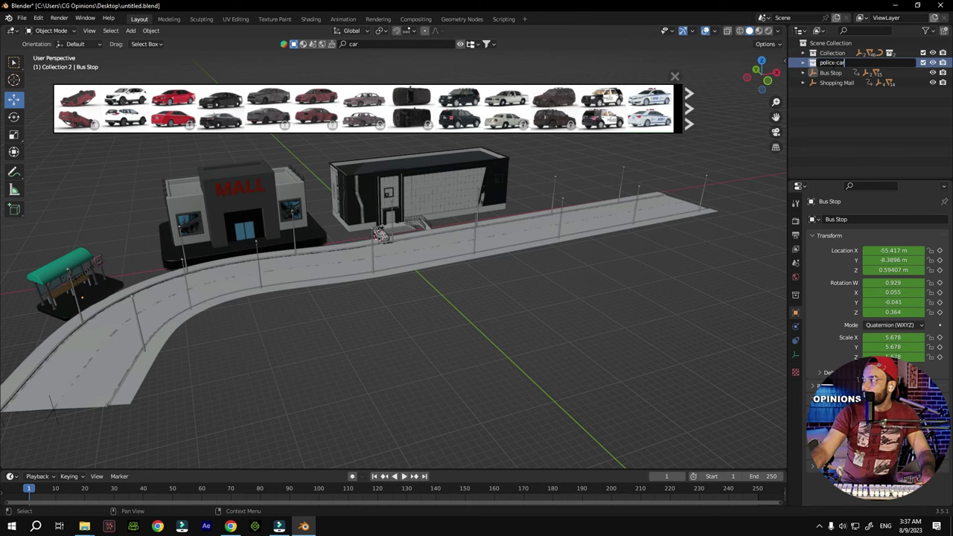
Name the new collection "police car" and expand it to show its contents
{"action": "key", "text": "Return"}
{"action": "left_click", "coordinate": [803, 63]}
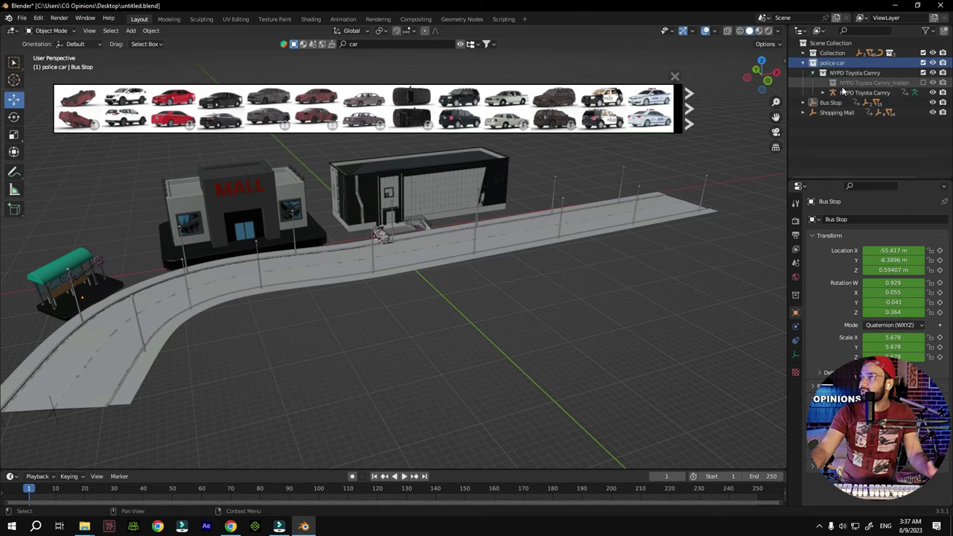
{"action": "left_click", "coordinate": [803, 63]}
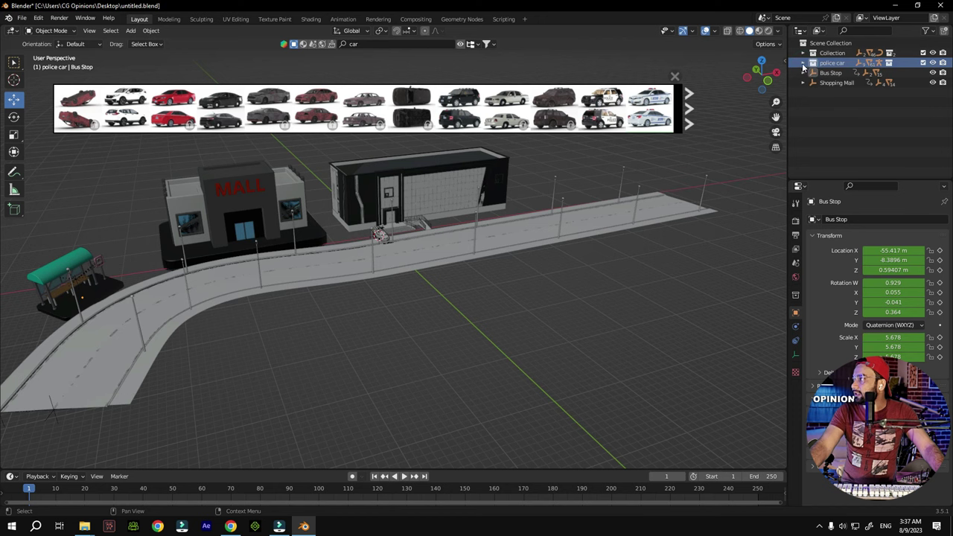
{"action": "left_click", "coordinate": [803, 63]}
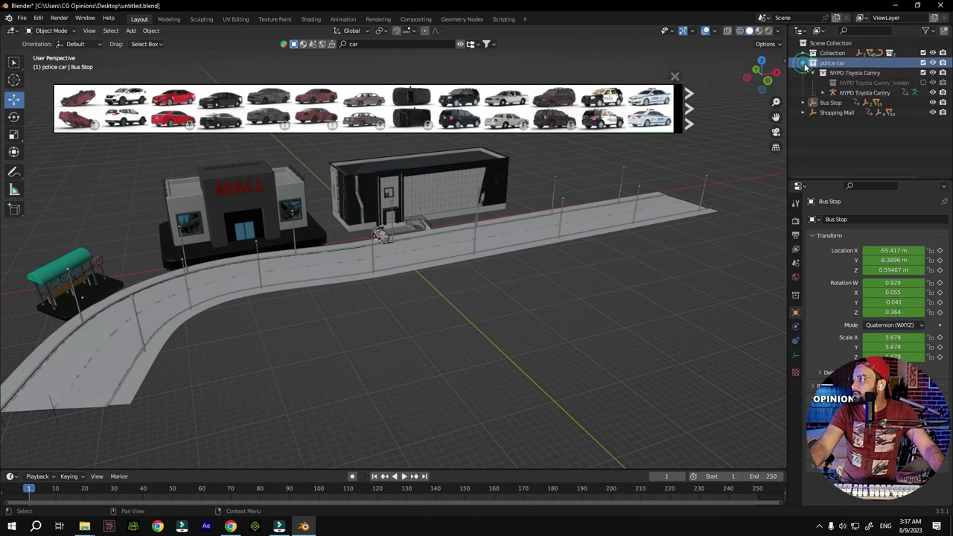
Move the NYPD Toyota Camry rig onto the road at about Y -8.2 m and scale it up to about 2.24
{"action": "left_click", "coordinate": [854, 94]}
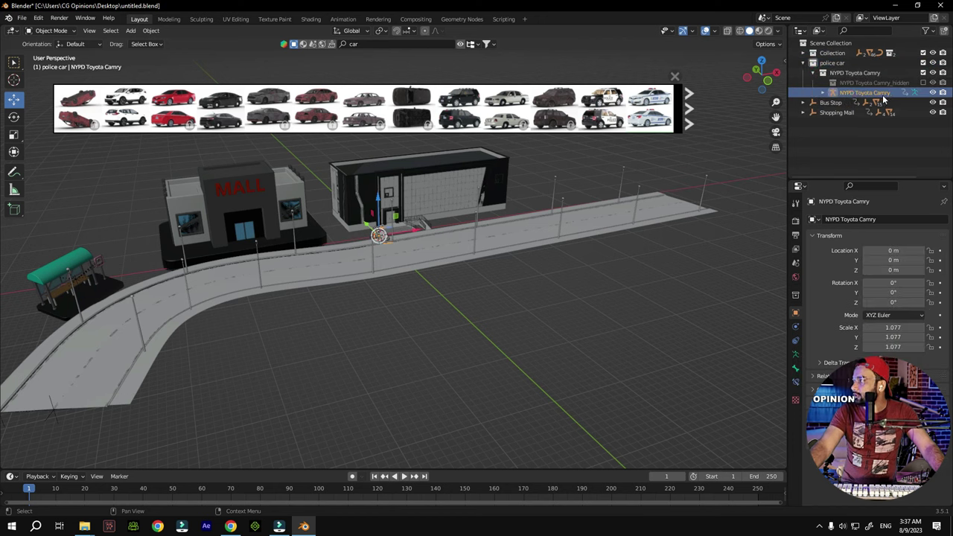
{"action": "key", "text": "KP_Decimal"}
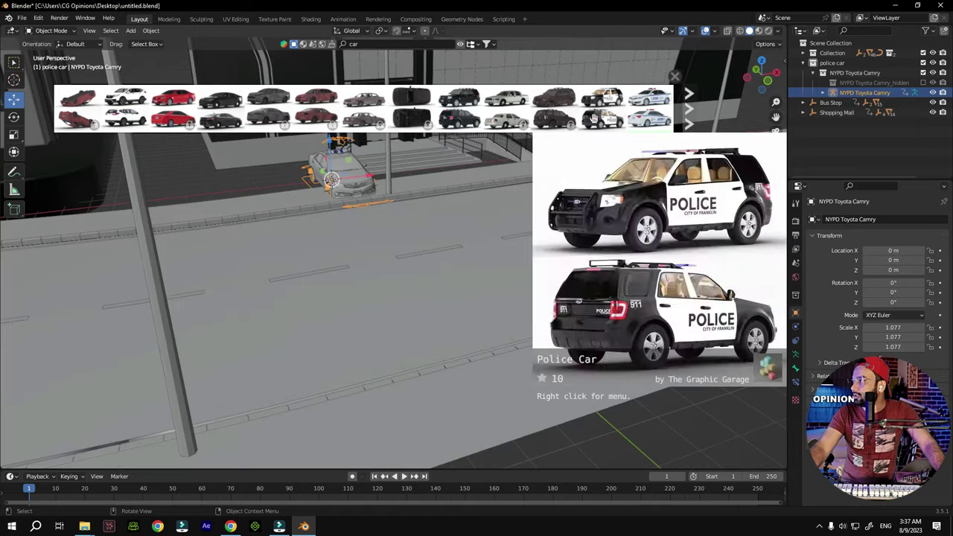
{"action": "left_click_drag", "start_coordinate": [765, 90], "coordinate": [760, 87]}
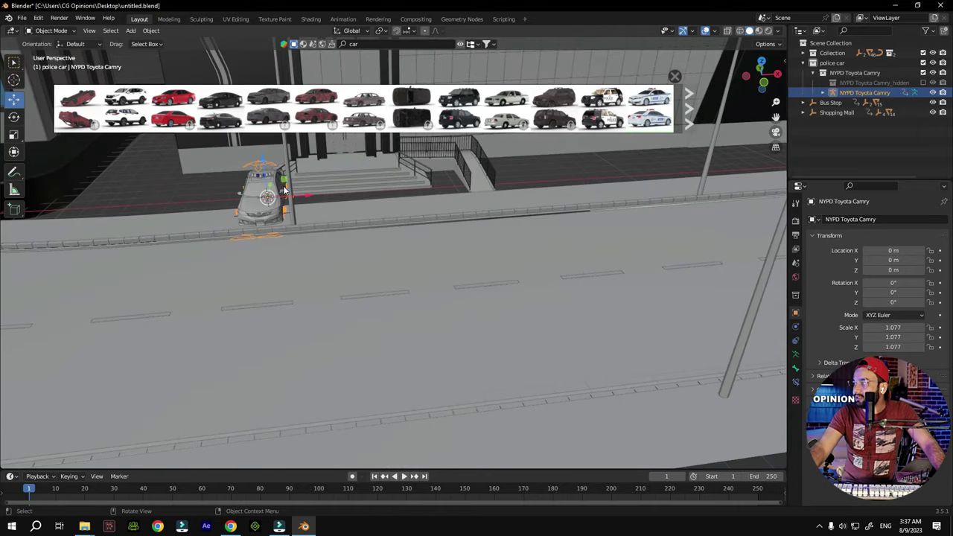
{"action": "left_click_drag", "start_coordinate": [273, 186], "coordinate": [291, 271]}
{"action": "left_click", "coordinate": [14, 135]}
{"action": "scroll", "coordinate": [469, 211], "scroll_direction": "down", "scroll_amount": 6}
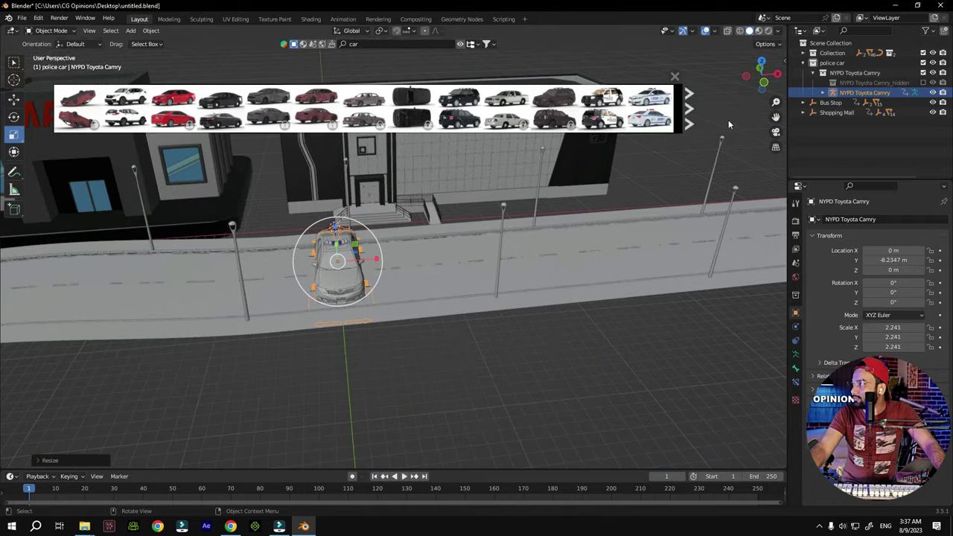
Rotate the police car about -92° around the Z axis to align it with the road
{"action": "mouse_move", "coordinate": [775, 89]}
{"action": "left_mouse_down"}
{"action": "mouse_move", "coordinate": [737, 90]}
{"action": "mouse_move", "coordinate": [756, 86]}
{"action": "left_mouse_up"}
{"action": "left_click", "coordinate": [14, 117]}
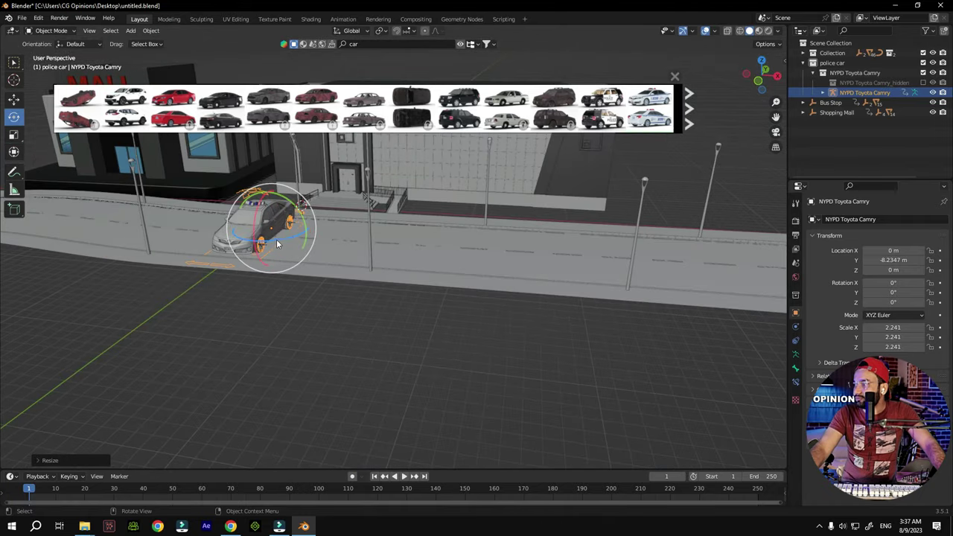
{"action": "left_click_drag", "start_coordinate": [294, 220], "coordinate": [261, 216]}
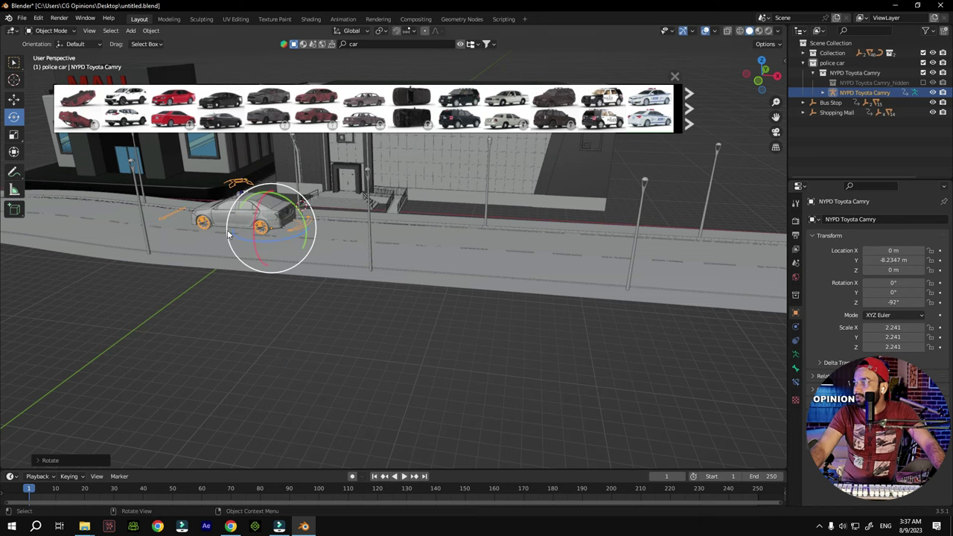
{"action": "middle_click_drag", "start_coordinate": [261, 216], "coordinate": [260, 208]}
Move the police car along the road past the building to about X 42 m
{"action": "left_click_drag", "start_coordinate": [775, 116], "coordinate": [466, 214]}
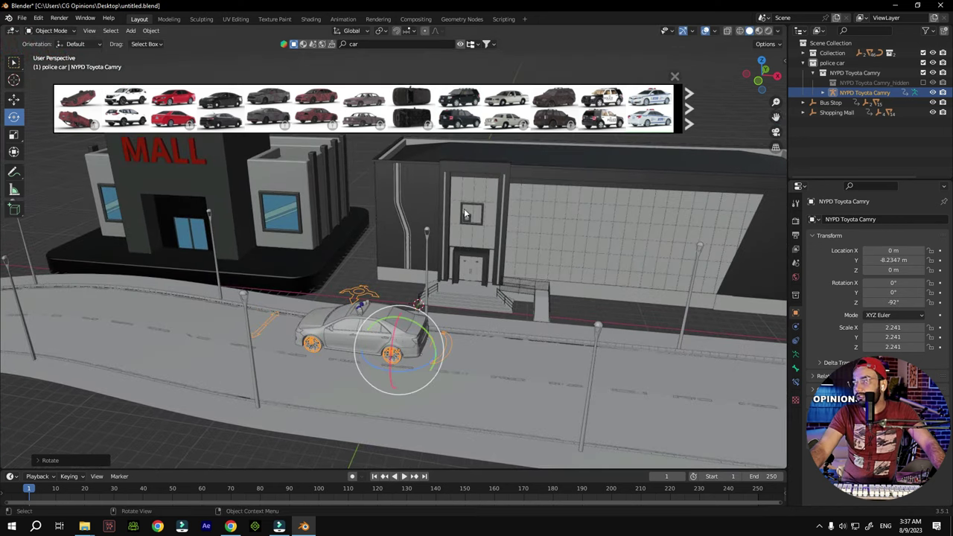
{"action": "left_click_drag", "start_coordinate": [775, 117], "coordinate": [697, 102]}
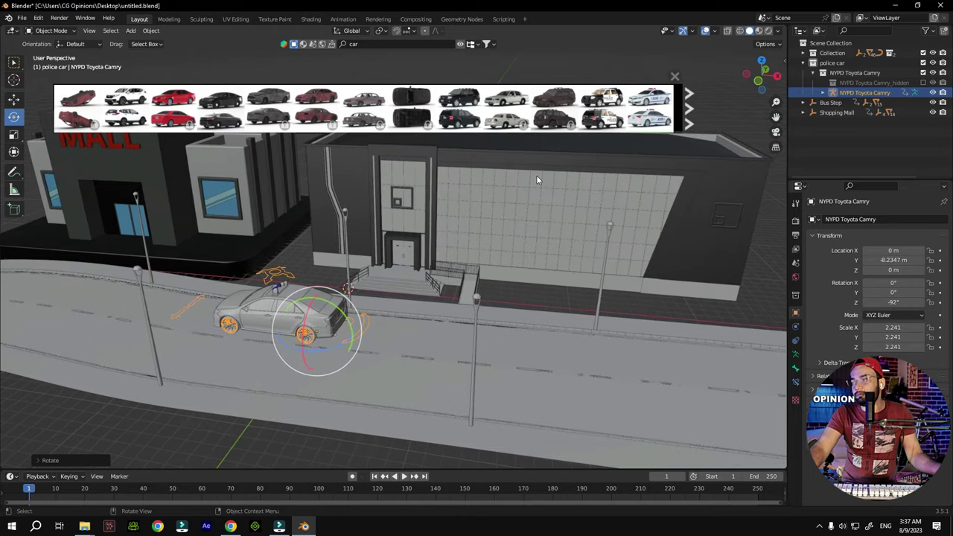
{"action": "scroll", "coordinate": [607, 205], "scroll_direction": "up", "scroll_amount": 5}
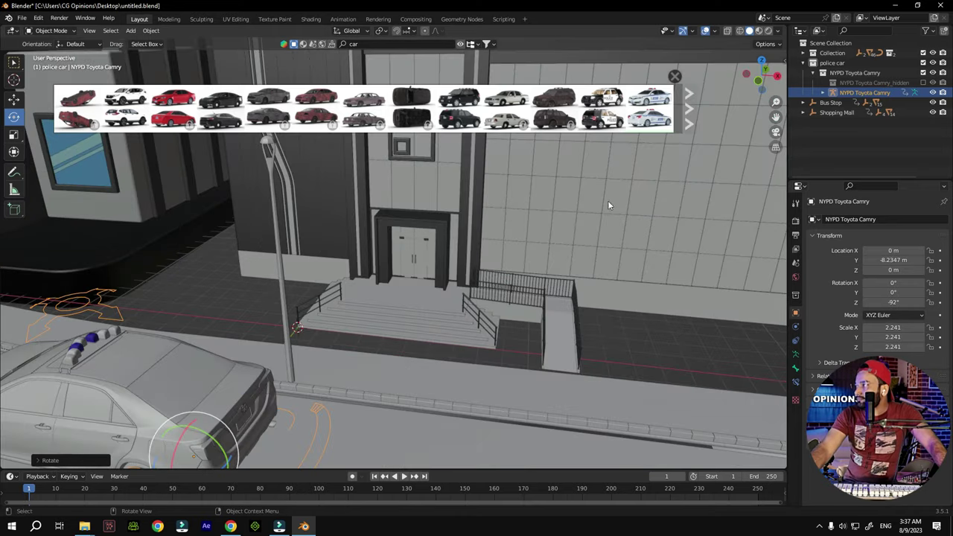
{"action": "mouse_move", "coordinate": [759, 74]}
{"action": "left_mouse_down"}
{"action": "mouse_move", "coordinate": [745, 97]}
{"action": "mouse_move", "coordinate": [729, 82]}
{"action": "mouse_move", "coordinate": [767, 104]}
{"action": "mouse_move", "coordinate": [760, 89]}
{"action": "left_mouse_up"}
{"action": "scroll", "coordinate": [451, 267], "scroll_direction": "down", "scroll_amount": 10}
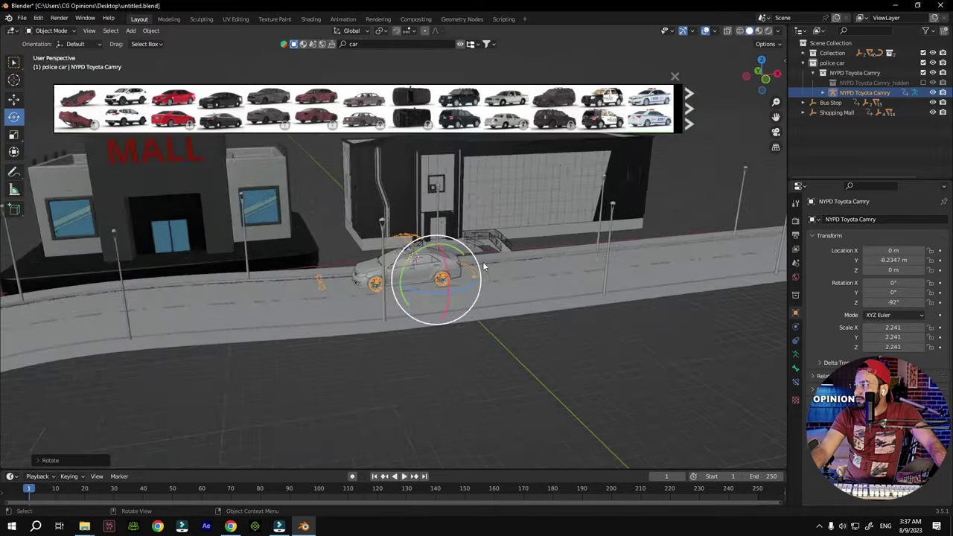
{"action": "scroll", "coordinate": [475, 268], "scroll_direction": "down", "scroll_amount": 3}
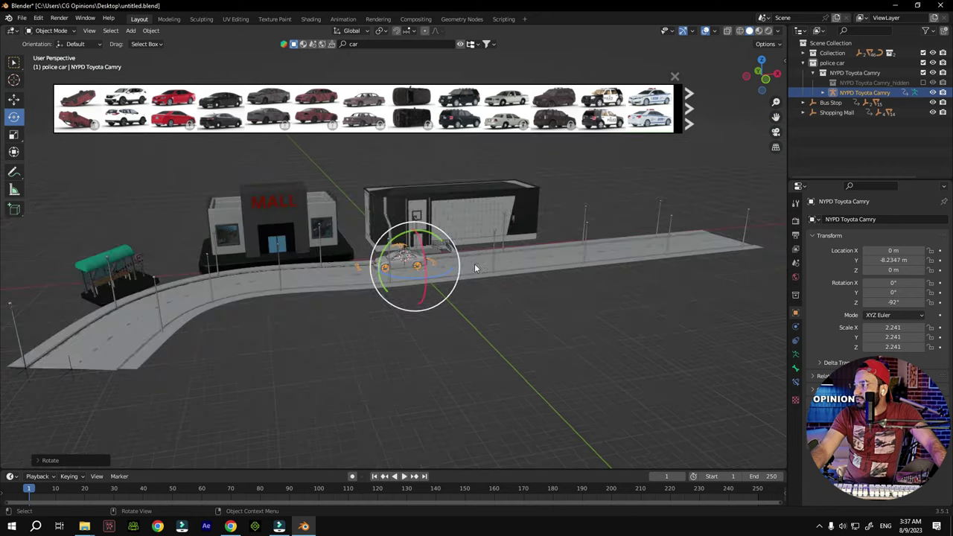
{"action": "left_click", "coordinate": [13, 99]}
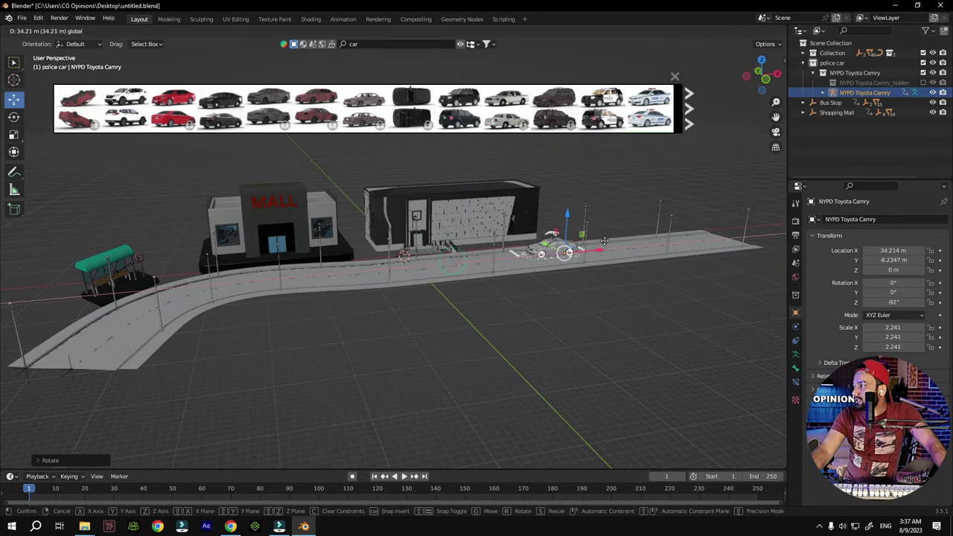
{"action": "left_click", "coordinate": [636, 246]}
{"action": "key", "text": "KP_Decimal"}
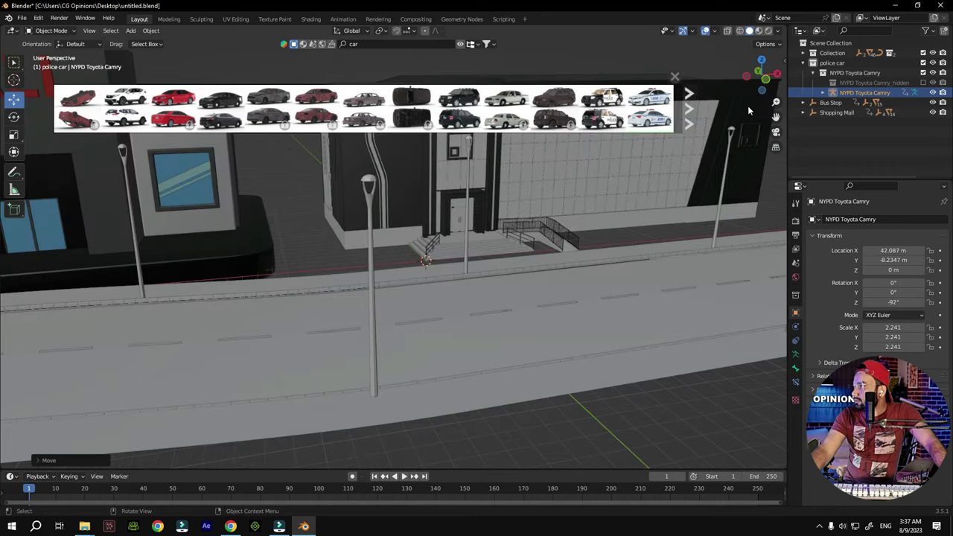
Move the police car farther along the road to about X 59.7 m
{"action": "left_click_drag", "start_coordinate": [774, 117], "coordinate": [715, 149]}
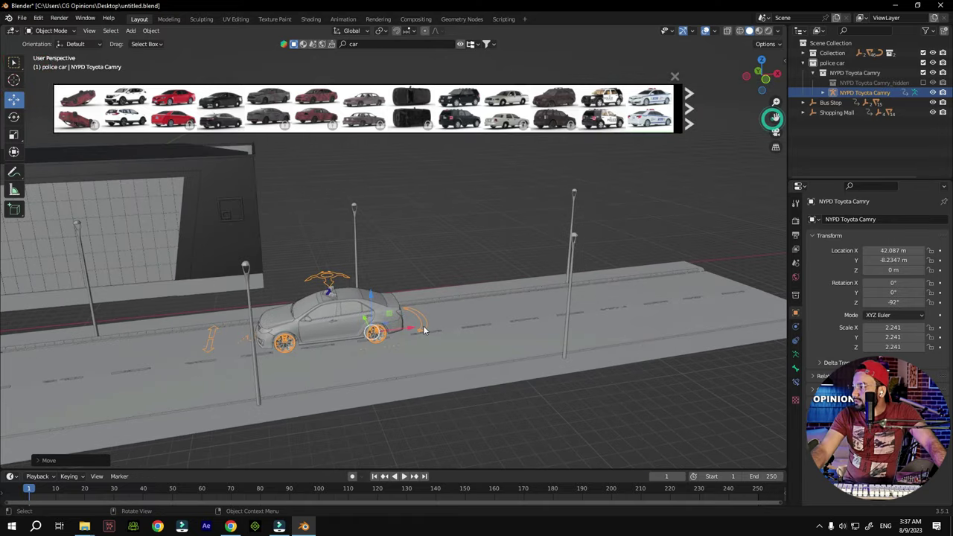
{"action": "key", "text": "g"}
{"action": "left_click_drag", "start_coordinate": [422, 326], "coordinate": [605, 326]}
{"action": "left_click", "coordinate": [618, 328]}
{"action": "scroll", "coordinate": [497, 359], "scroll_direction": "up", "scroll_amount": 3}
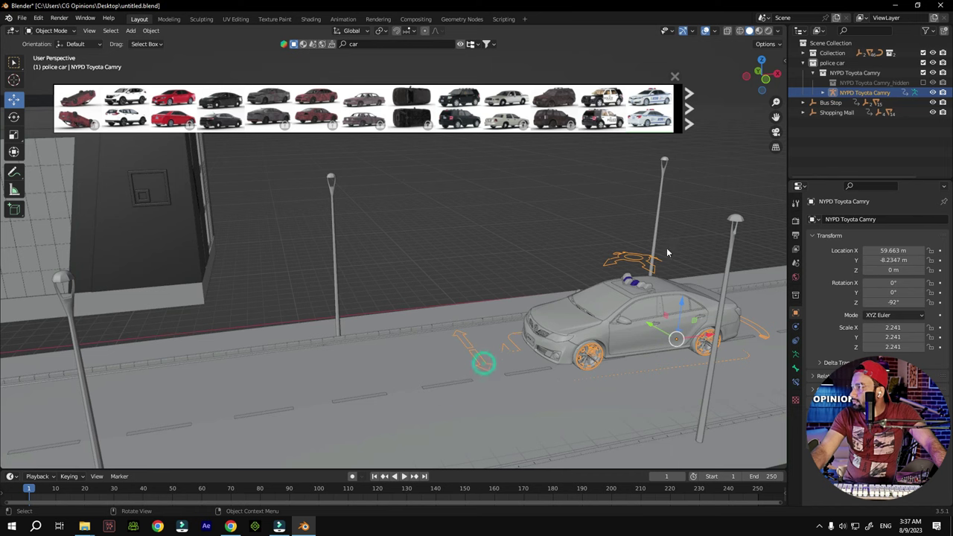
Shift the police car sideways across its lane to about Y -6.8 m
{"action": "left_click_drag", "start_coordinate": [775, 117], "coordinate": [380, 305]}
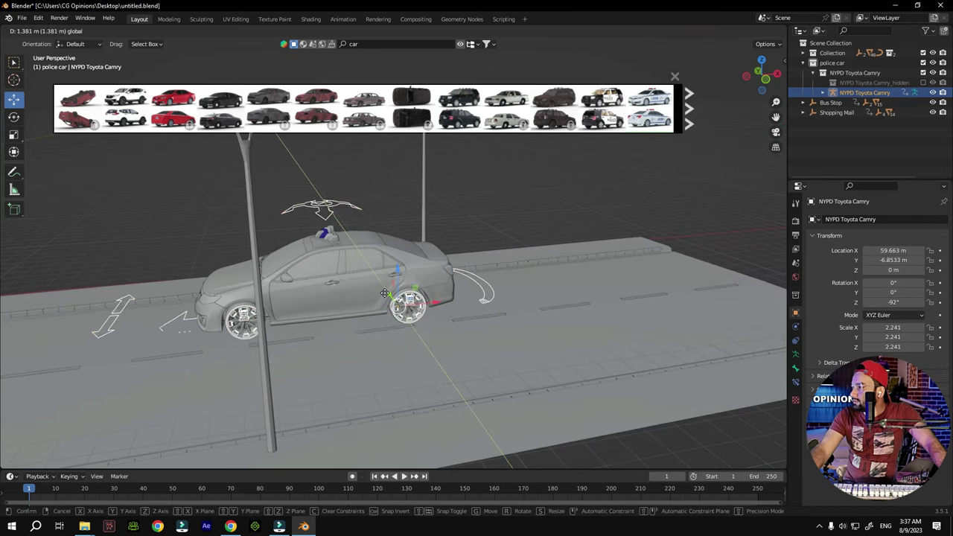
{"action": "scroll", "coordinate": [378, 305], "scroll_direction": "up", "scroll_amount": 2}
{"action": "left_click", "coordinate": [778, 91]}
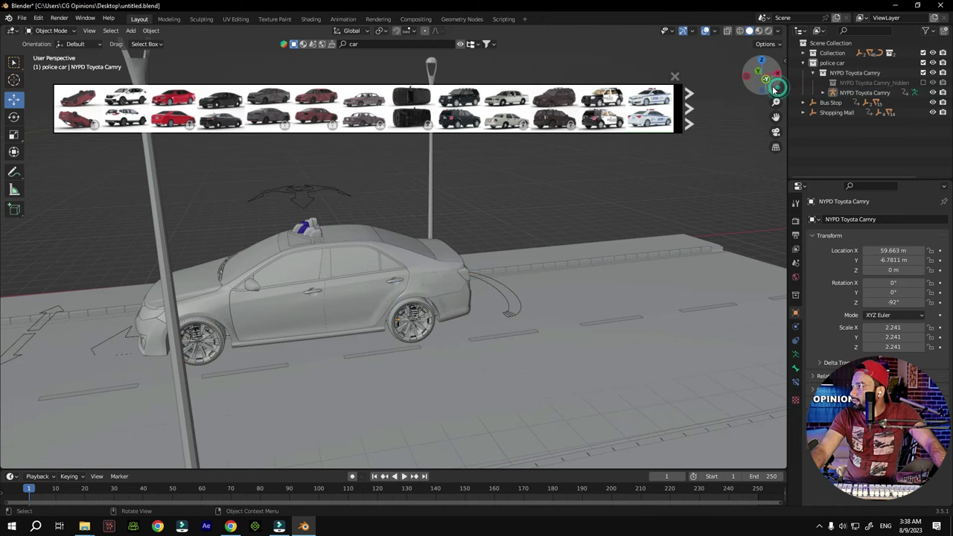
Reselect the NYPD Toyota Camry rig and adjust its Z rotation to about -91° to follow the lane
{"action": "left_click_drag", "start_coordinate": [759, 79], "coordinate": [773, 88]}
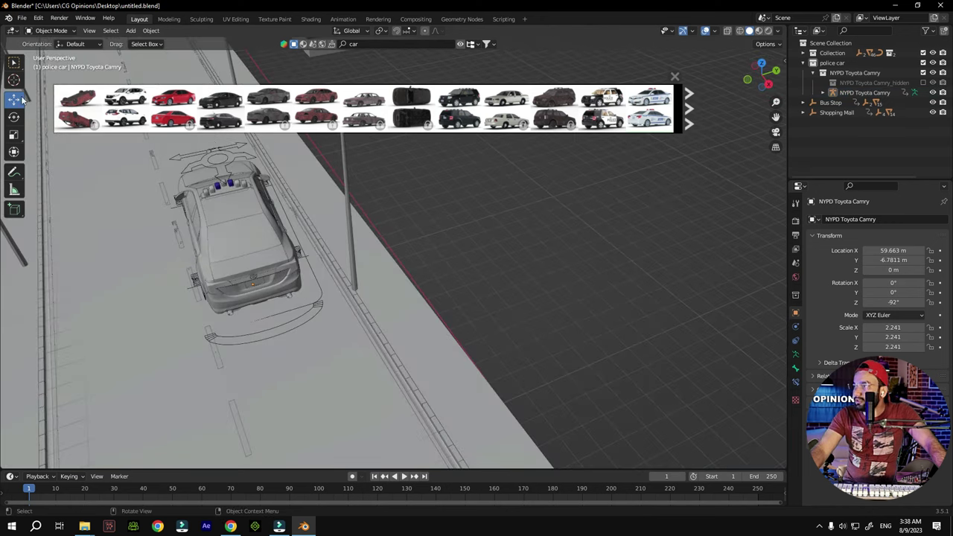
{"action": "left_click", "coordinate": [13, 116]}
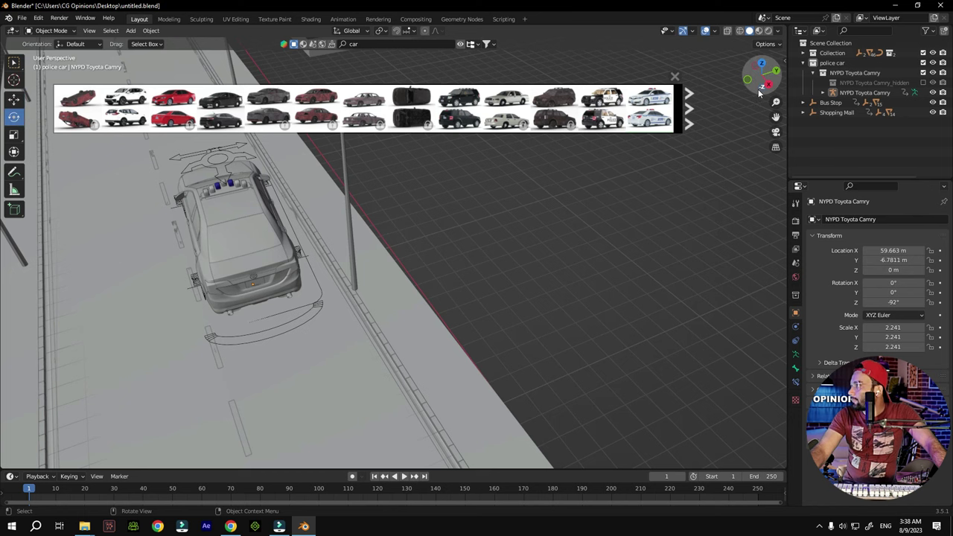
{"action": "left_click", "coordinate": [852, 93]}
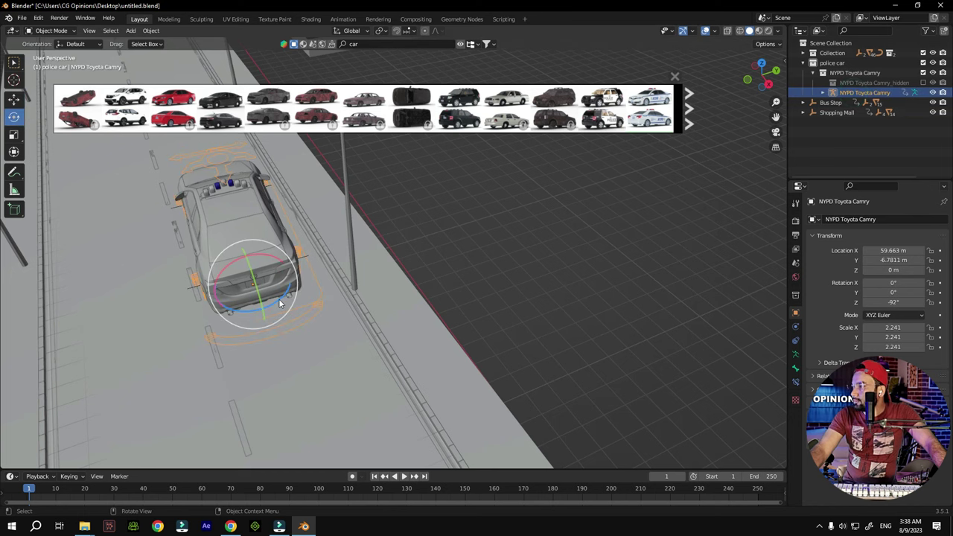
{"action": "left_click_drag", "start_coordinate": [280, 301], "coordinate": [321, 275]}
Reposition the police car in its lane at about X 67.5 m and Y -6.5 m
{"action": "left_click", "coordinate": [13, 99]}
{"action": "left_click_drag", "start_coordinate": [268, 311], "coordinate": [333, 467]}
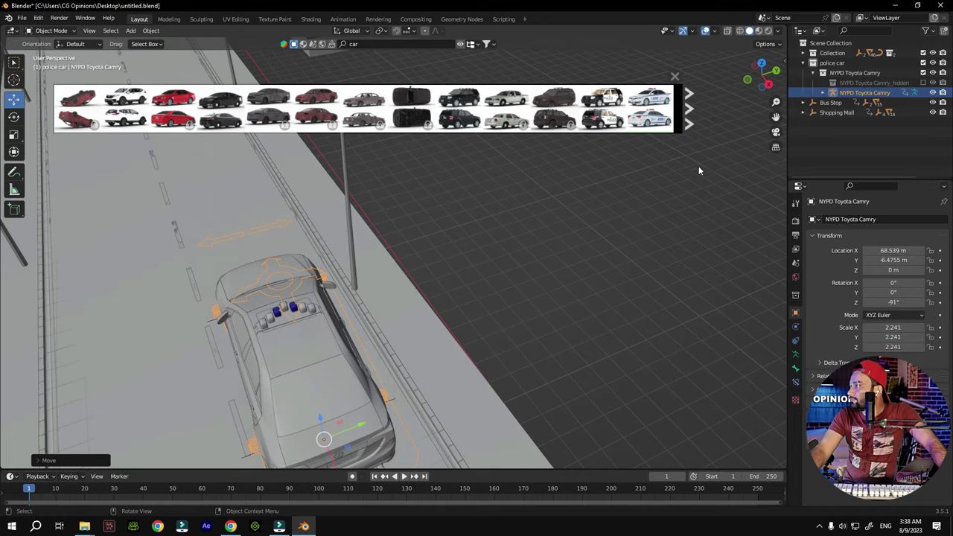
{"action": "left_click_drag", "start_coordinate": [753, 82], "coordinate": [527, 258]}
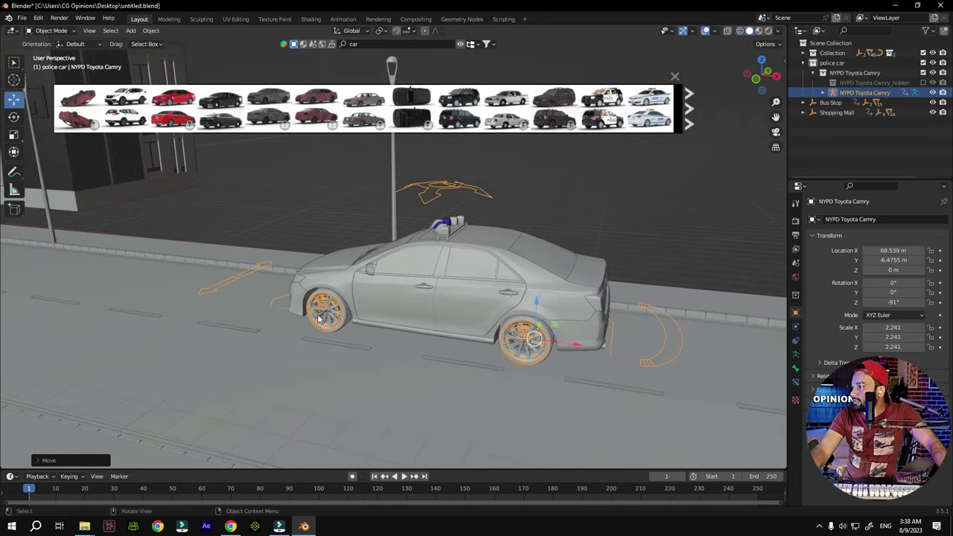
{"action": "left_click", "coordinate": [436, 196]}
{"action": "left_click", "coordinate": [436, 195]}
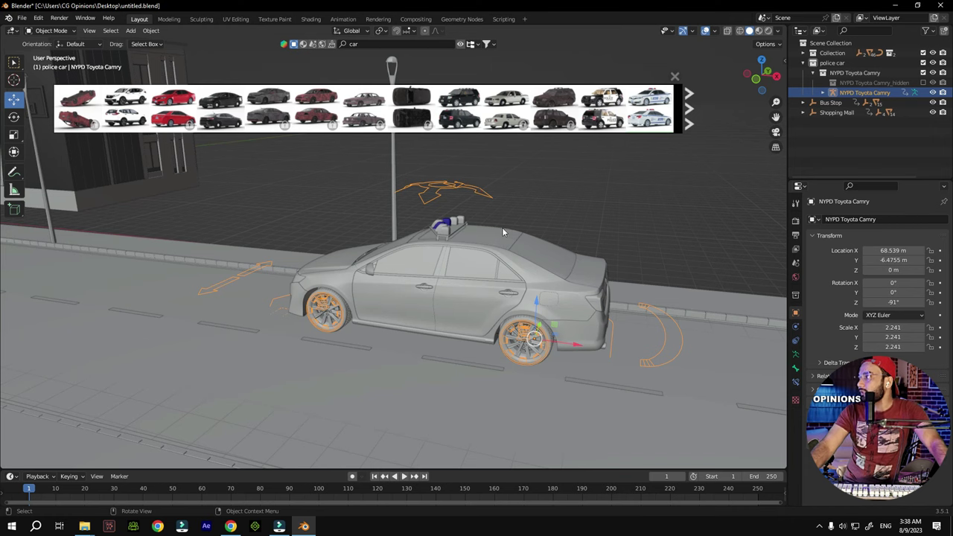
{"action": "left_click", "coordinate": [437, 192]}
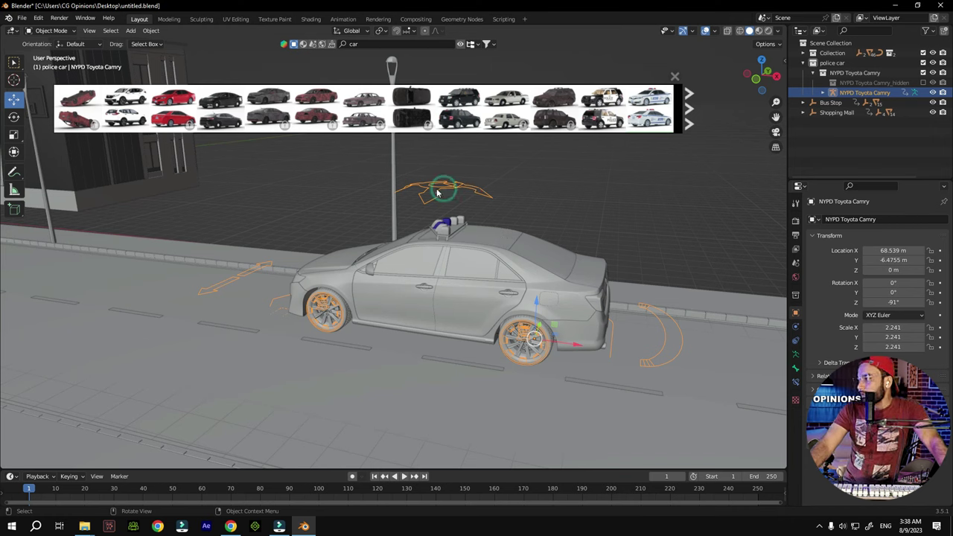
{"action": "left_click_drag", "start_coordinate": [574, 345], "coordinate": [412, 226]}
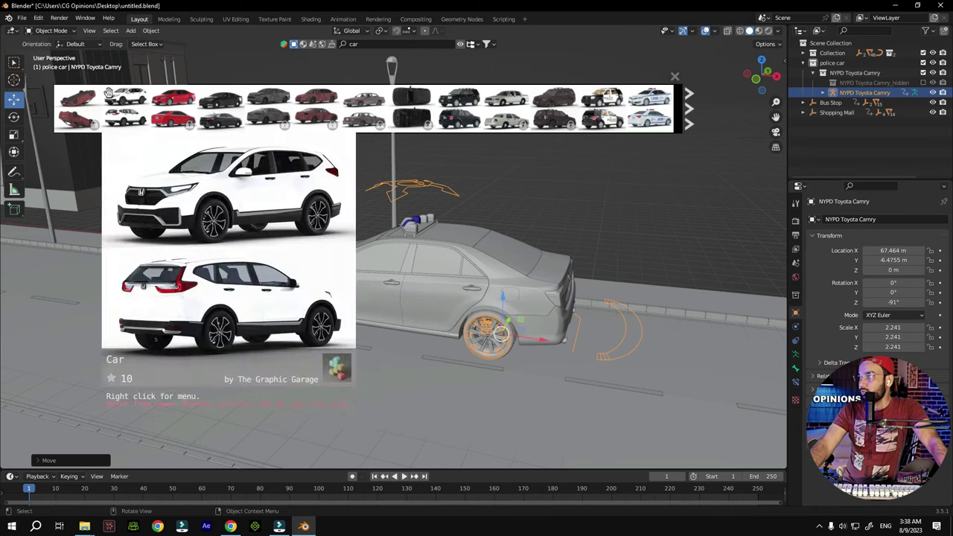
Open the add-on preferences to examine the Rigacar (Generates Car Rig) add-on, and close them again
{"action": "left_click", "coordinate": [40, 18]}
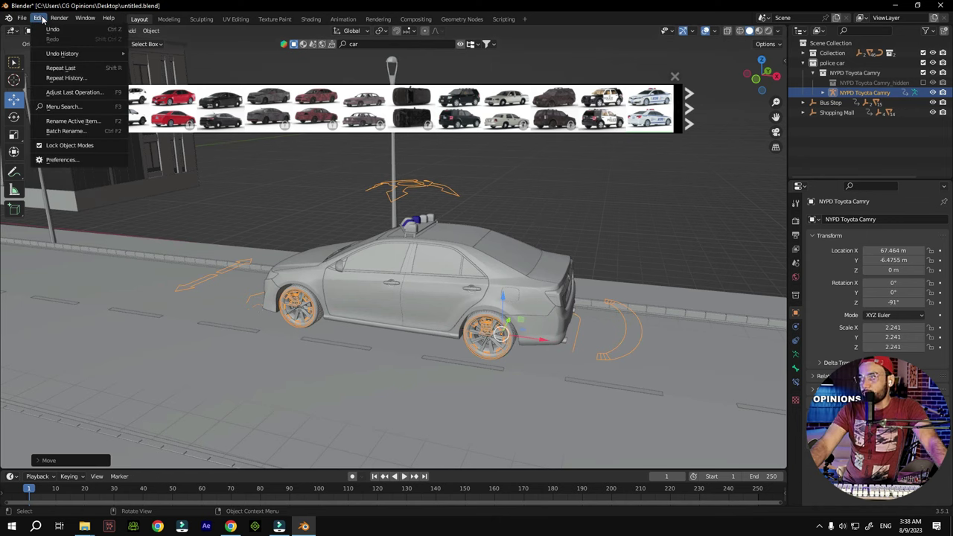
{"action": "left_click", "coordinate": [66, 160]}
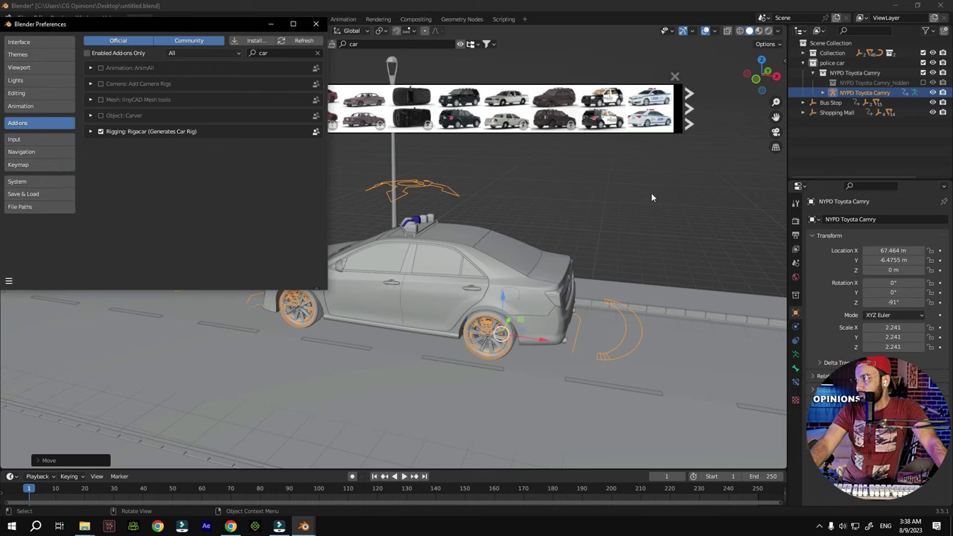
{"action": "left_click", "coordinate": [498, 268]}
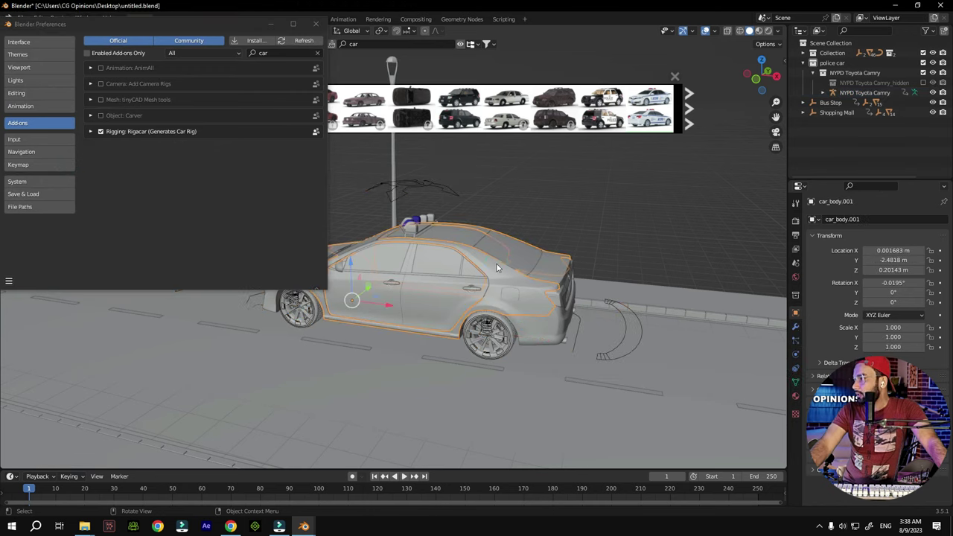
{"action": "left_click", "coordinate": [629, 327]}
{"action": "left_click", "coordinate": [314, 24]}
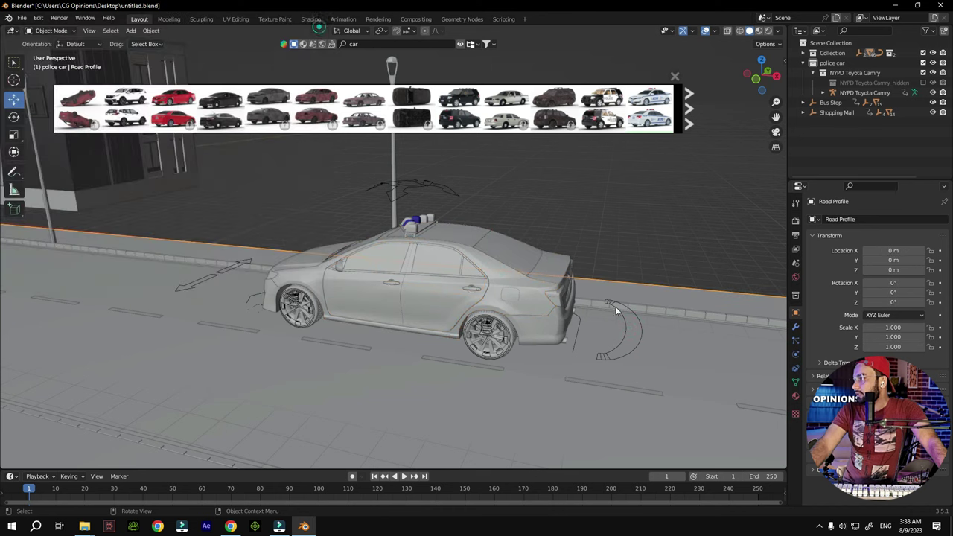
Select the police car's rig and examine the parts nested under it in the scene hierarchy
{"action": "left_click", "coordinate": [614, 350]}
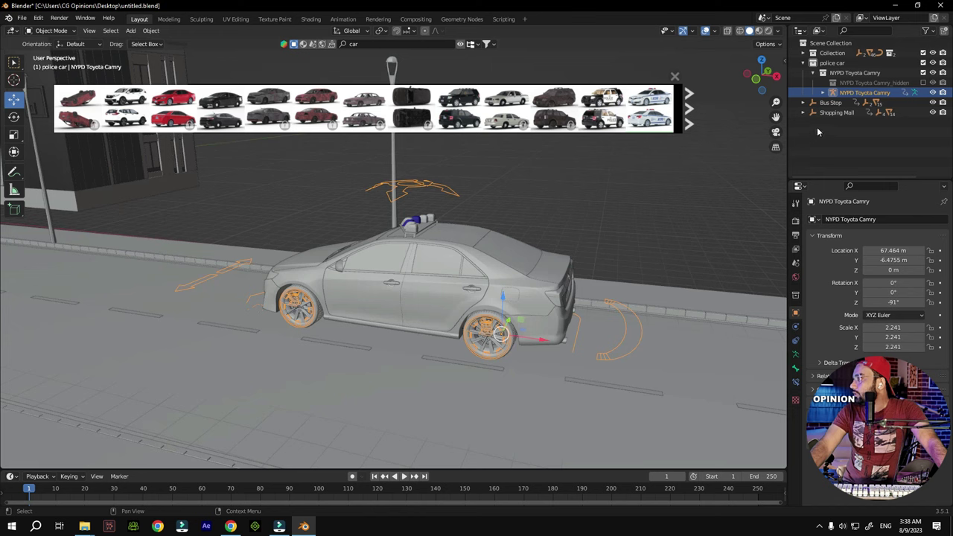
{"action": "left_click", "coordinate": [823, 92]}
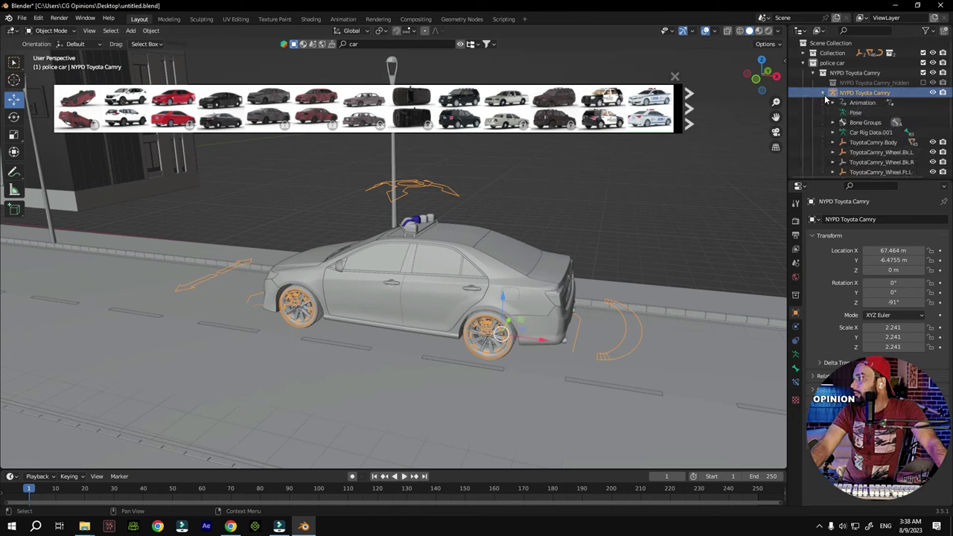
{"action": "left_click", "coordinate": [823, 92]}
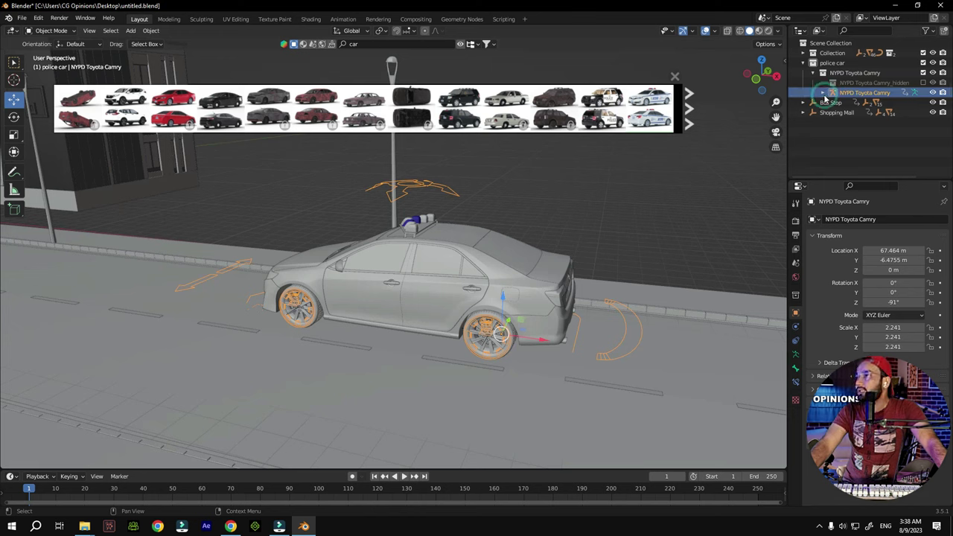
Switch the police car's rig to Pose Mode and examine its control bones around the car
{"action": "left_click", "coordinate": [60, 33]}
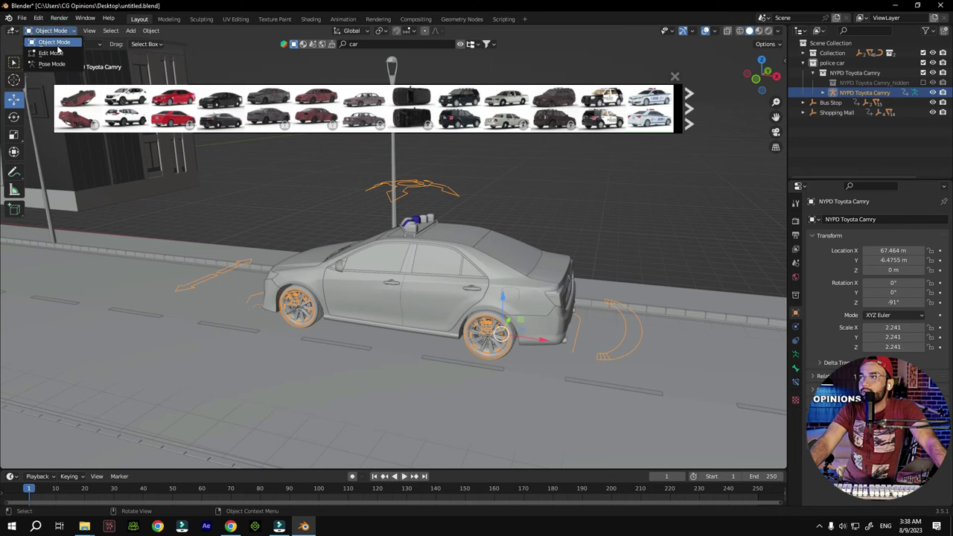
{"action": "left_click", "coordinate": [54, 64]}
{"action": "middle_click_drag", "start_coordinate": [188, 242], "coordinate": [616, 186]}
{"action": "left_click_drag", "start_coordinate": [761, 95], "coordinate": [751, 98]}
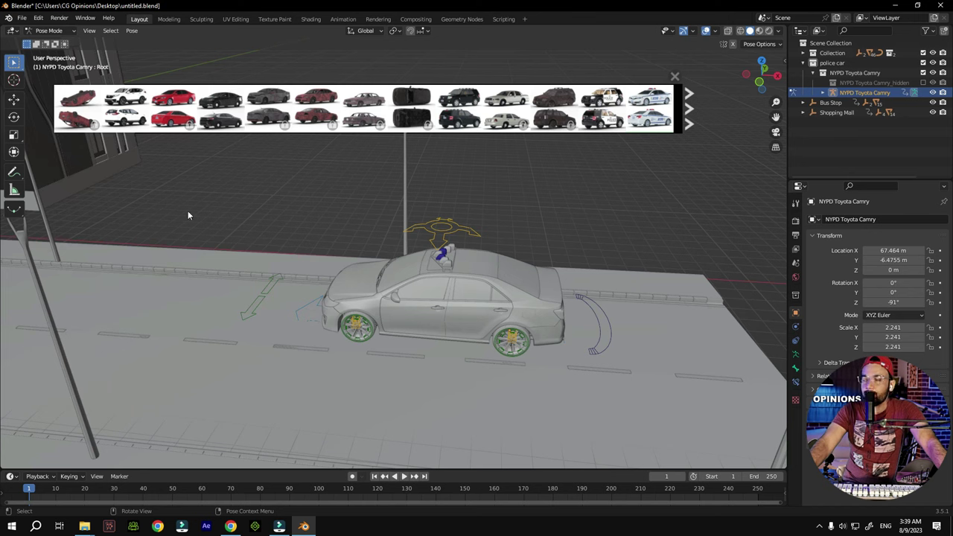
{"action": "scroll", "coordinate": [417, 295], "scroll_direction": "down", "scroll_amount": 5}
{"action": "scroll", "coordinate": [412, 283], "scroll_direction": "up", "scroll_amount": 5}
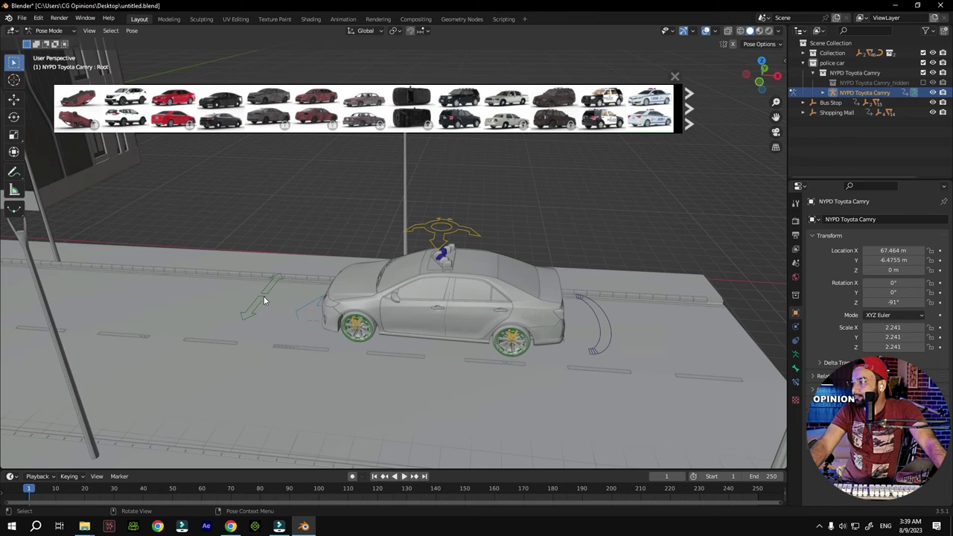
Select the Root control at the car's front bumper and move the police car forward along the X axis
{"action": "left_click", "coordinate": [448, 231]}
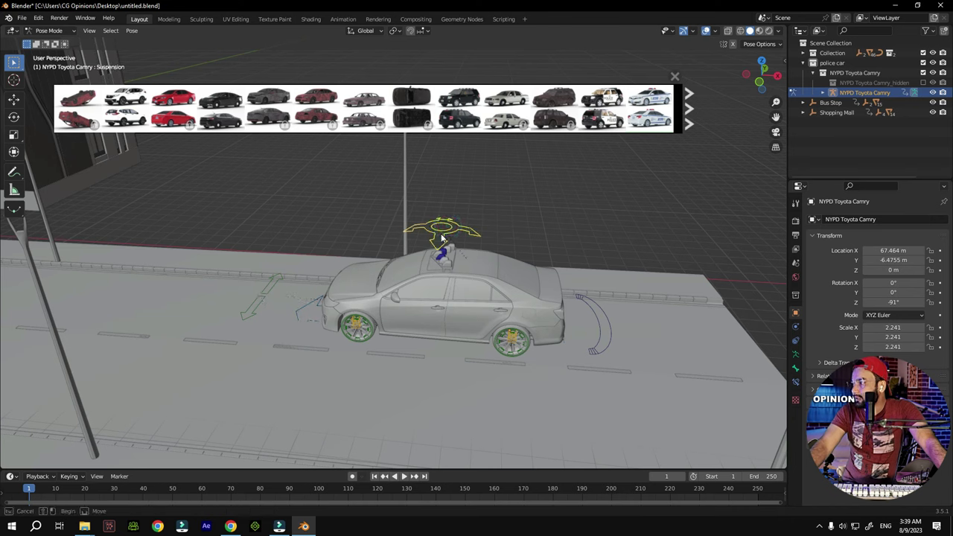
{"action": "left_click", "coordinate": [303, 319]}
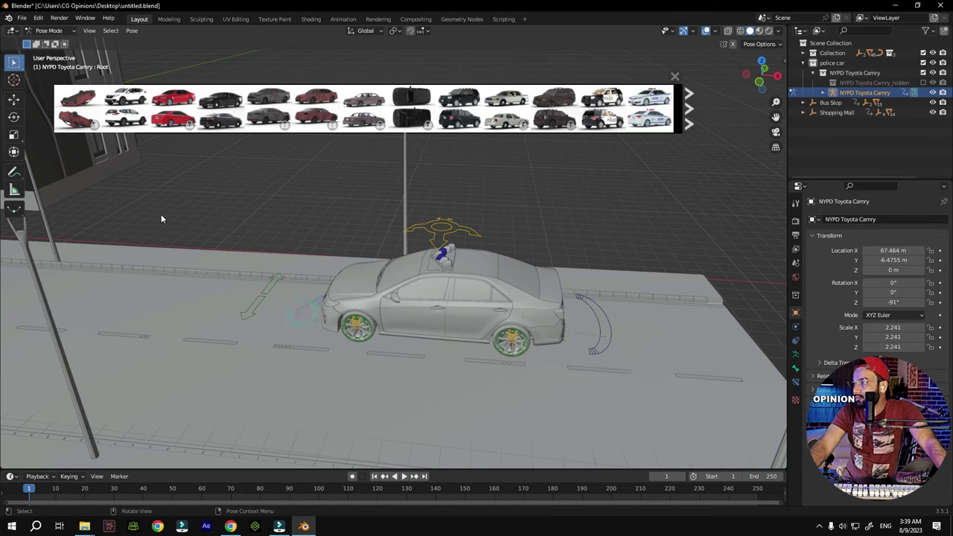
{"action": "left_click", "coordinate": [14, 99]}
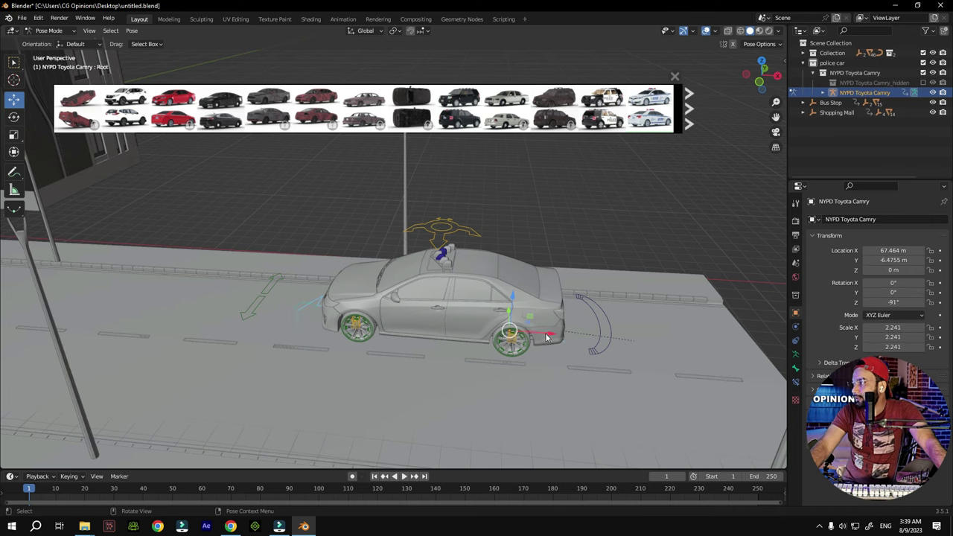
{"action": "left_click_drag", "start_coordinate": [545, 337], "coordinate": [426, 339]}
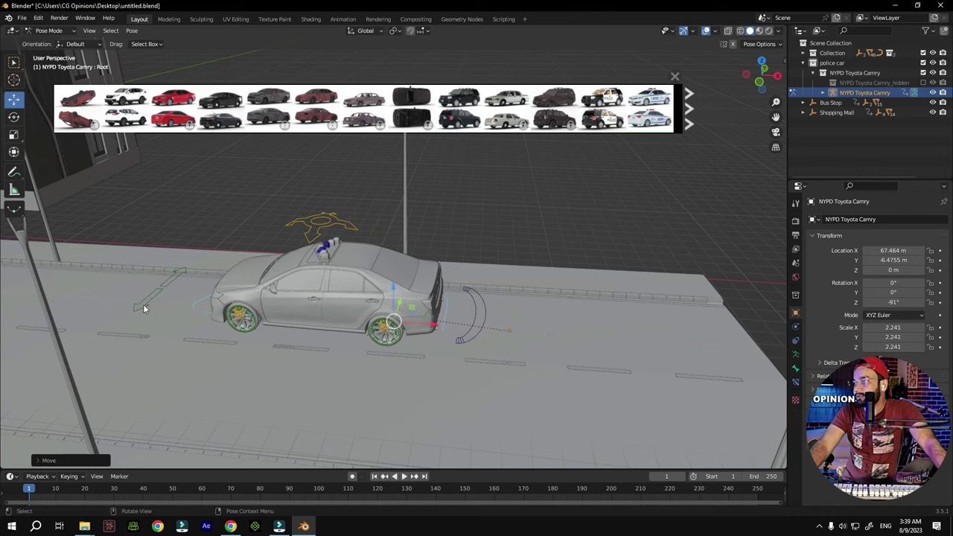
Try out the Steering control ahead of the car and the Suspension control above its roof with small moves
{"action": "left_click", "coordinate": [144, 308]}
{"action": "mouse_move", "coordinate": [178, 277]}
{"action": "left_mouse_down"}
{"action": "mouse_move", "coordinate": [153, 301]}
{"action": "mouse_move", "coordinate": [183, 272]}
{"action": "left_mouse_up"}
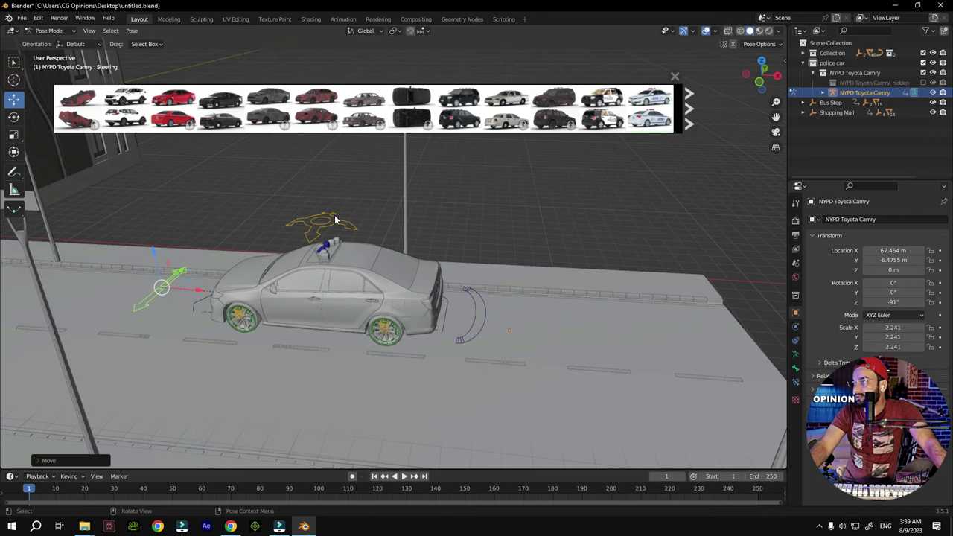
{"action": "left_click", "coordinate": [327, 218]}
{"action": "mouse_move", "coordinate": [334, 212]}
{"action": "left_mouse_down"}
{"action": "mouse_move", "coordinate": [327, 216]}
{"action": "mouse_move", "coordinate": [349, 194]}
{"action": "mouse_move", "coordinate": [328, 231]}
{"action": "mouse_move", "coordinate": [335, 227]}
{"action": "mouse_move", "coordinate": [322, 231]}
{"action": "mouse_move", "coordinate": [355, 209]}
{"action": "mouse_move", "coordinate": [343, 216]}
{"action": "left_mouse_up"}
{"action": "scroll", "coordinate": [214, 308], "scroll_direction": "up", "scroll_amount": 2}
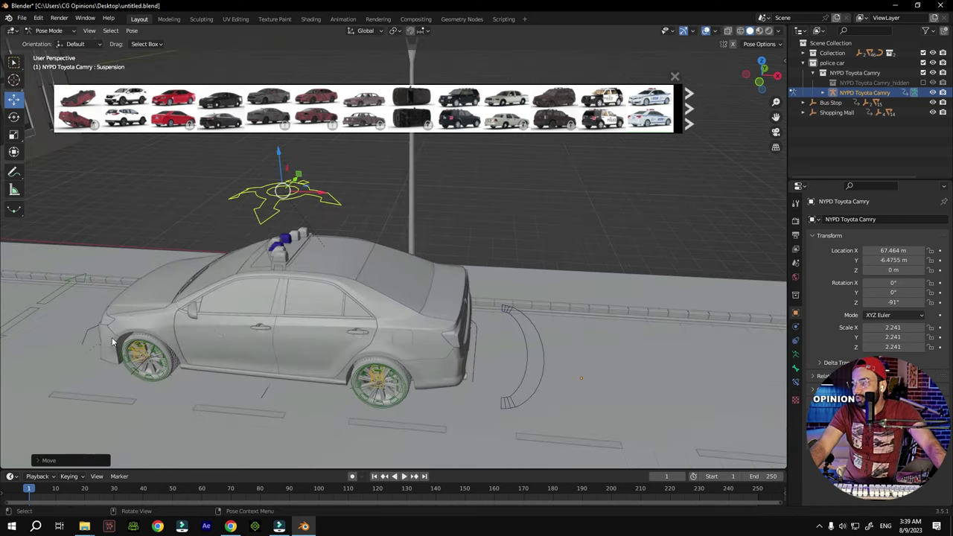
Reselect the Root control and move the police car further forward along the X axis
{"action": "left_click", "coordinate": [87, 344]}
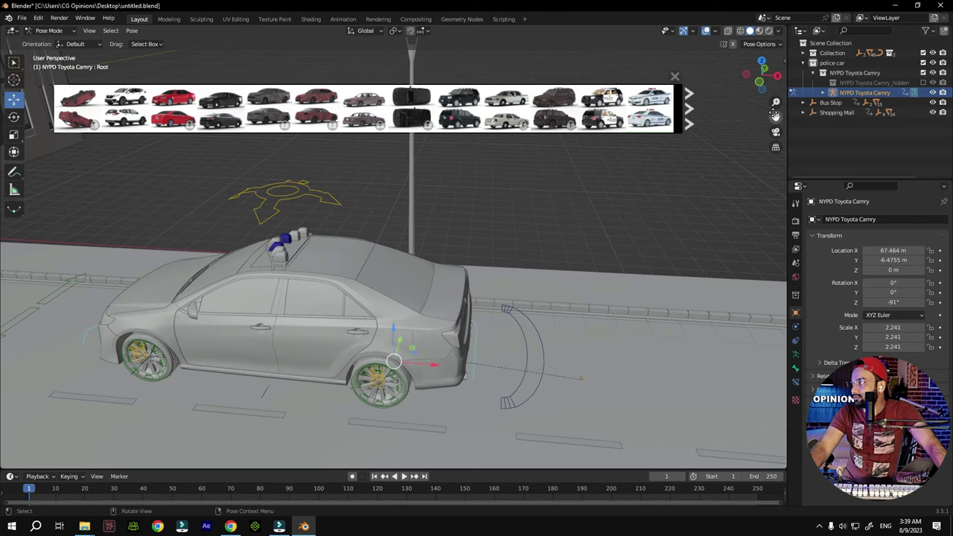
{"action": "left_click_drag", "start_coordinate": [774, 116], "coordinate": [879, 89]}
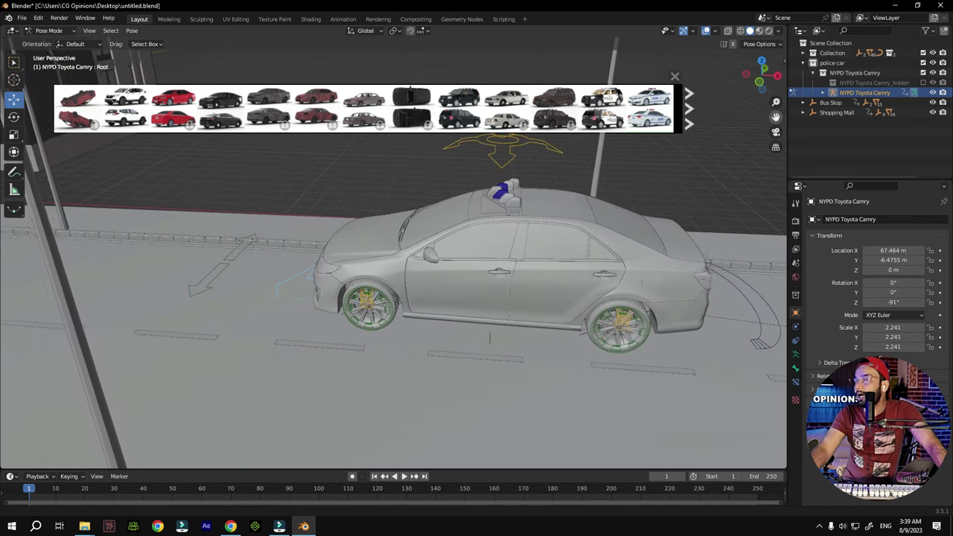
{"action": "scroll", "coordinate": [280, 243], "scroll_direction": "up", "scroll_amount": 2}
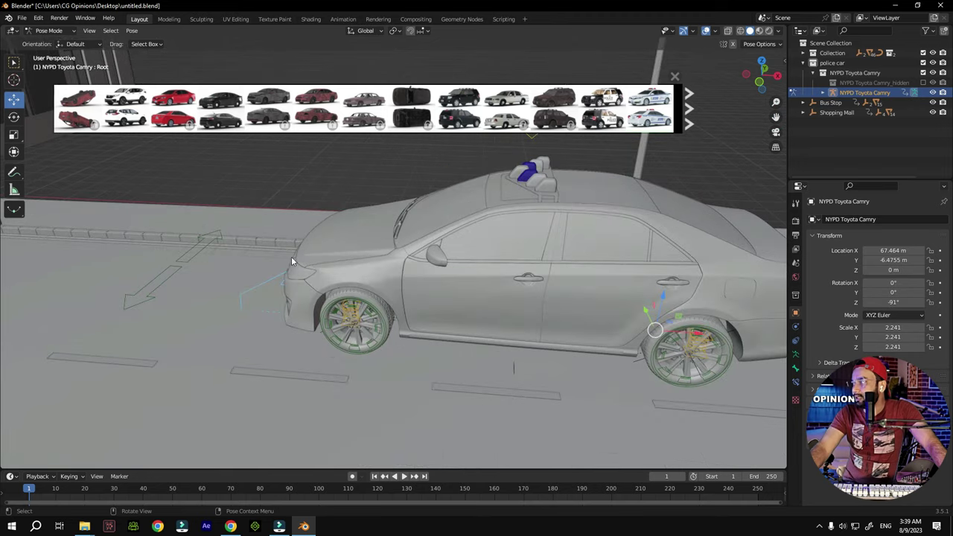
{"action": "left_click_drag", "start_coordinate": [763, 78], "coordinate": [769, 79]}
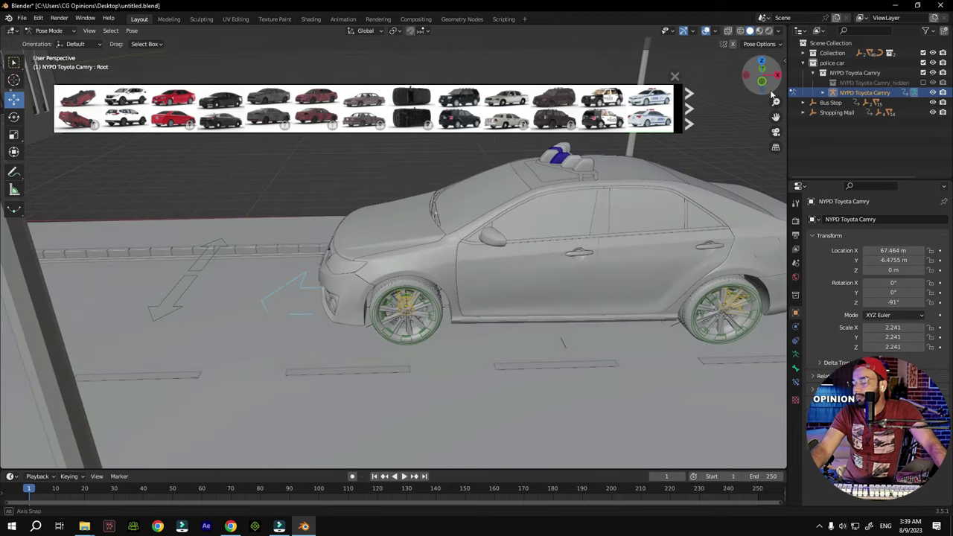
{"action": "mouse_move", "coordinate": [555, 130]}
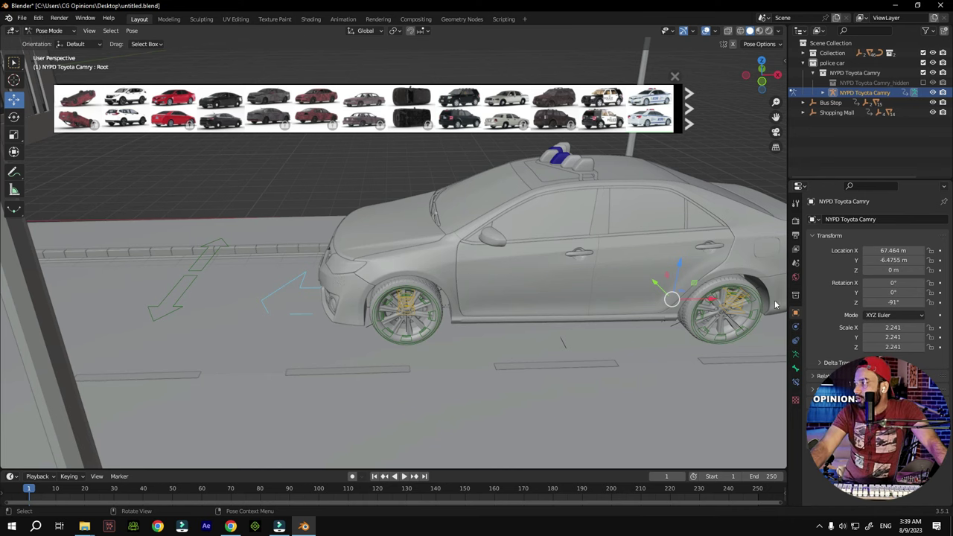
{"action": "left_click_drag", "start_coordinate": [712, 301], "coordinate": [427, 322]}
Try rotating the Steering control about the Z axis with the Rotate tool
{"action": "left_click", "coordinate": [13, 117]}
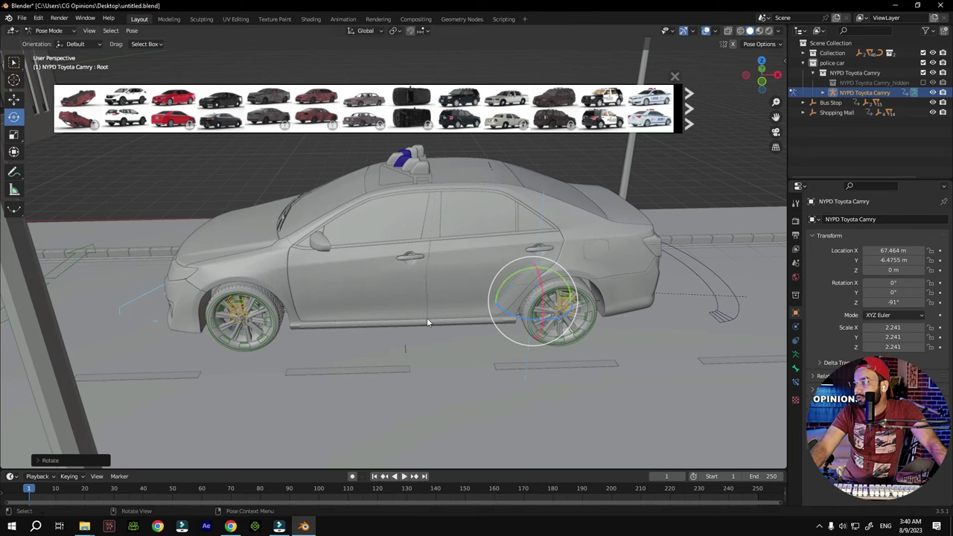
{"action": "left_click", "coordinate": [82, 259]}
{"action": "left_click_drag", "start_coordinate": [61, 289], "coordinate": [64, 283]}
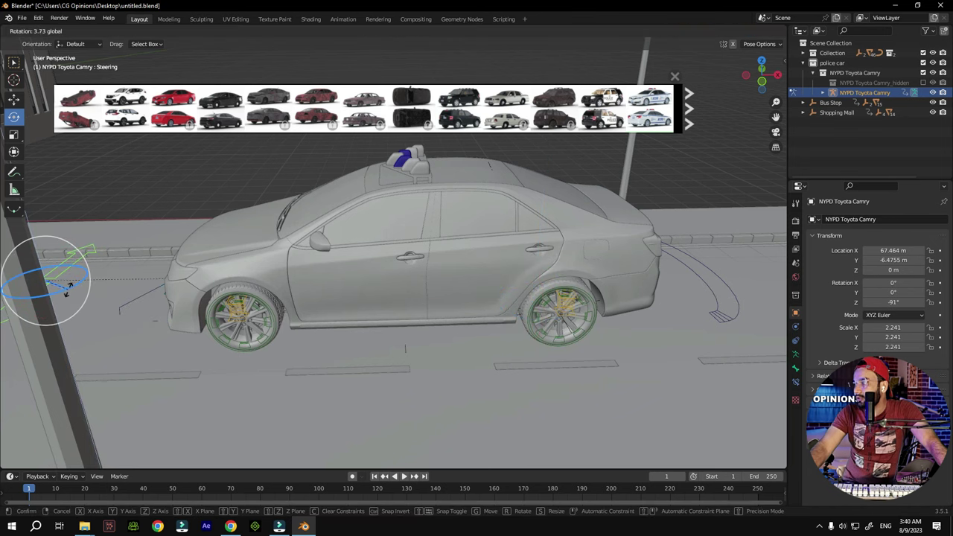
{"action": "scroll", "coordinate": [89, 316], "scroll_direction": "down", "scroll_amount": 2}
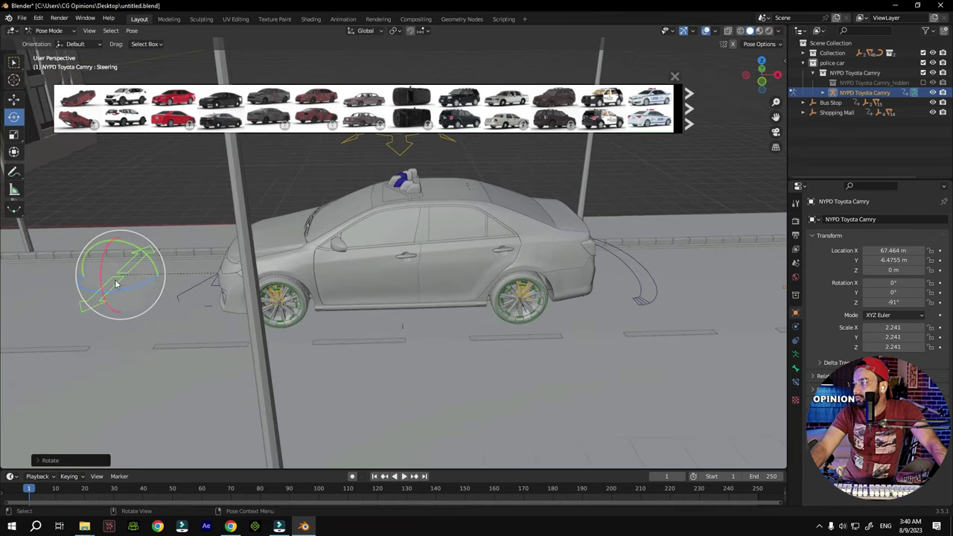
Move the Steering control sideways along the Y axis to test the front wheels, and return it to straight ahead
{"action": "left_click", "coordinate": [13, 98]}
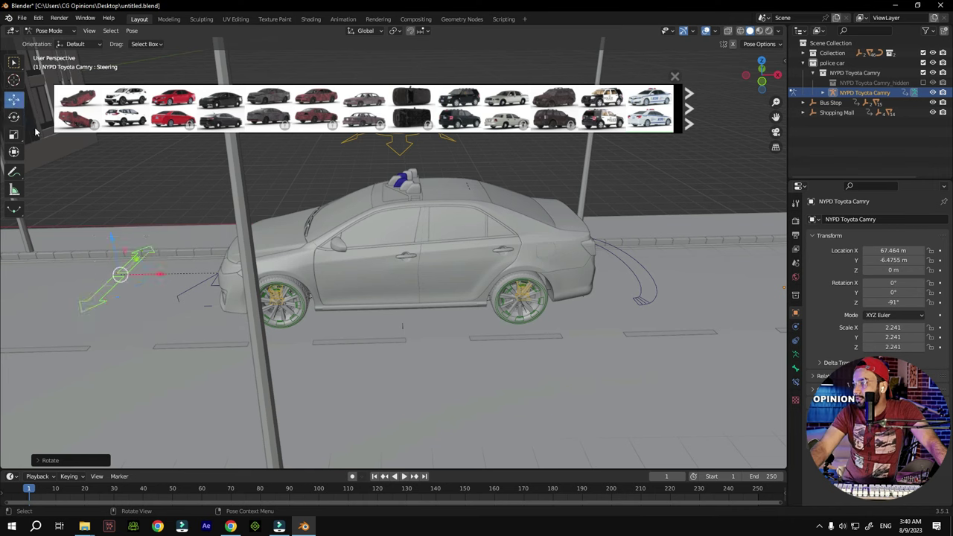
{"action": "left_click_drag", "start_coordinate": [132, 267], "coordinate": [71, 322]}
{"action": "middle_click_drag", "start_coordinate": [72, 321], "coordinate": [65, 311]}
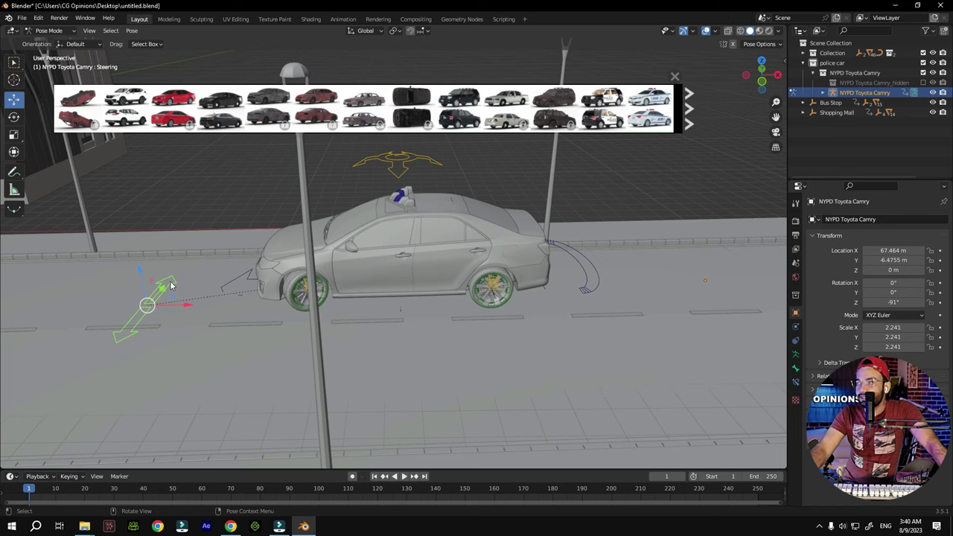
{"action": "left_click_drag", "start_coordinate": [161, 292], "coordinate": [137, 333]}
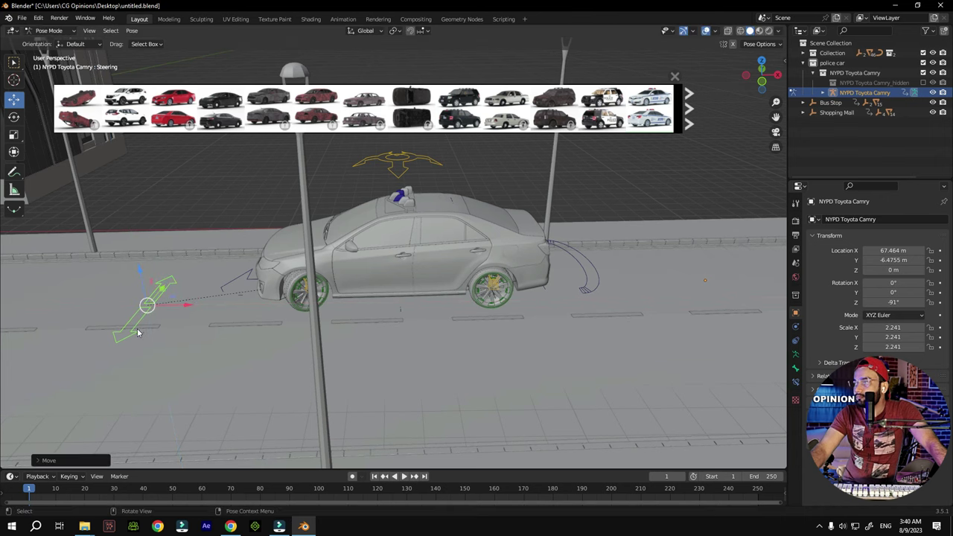
{"action": "left_click", "coordinate": [14, 117]}
{"action": "left_click", "coordinate": [14, 99]}
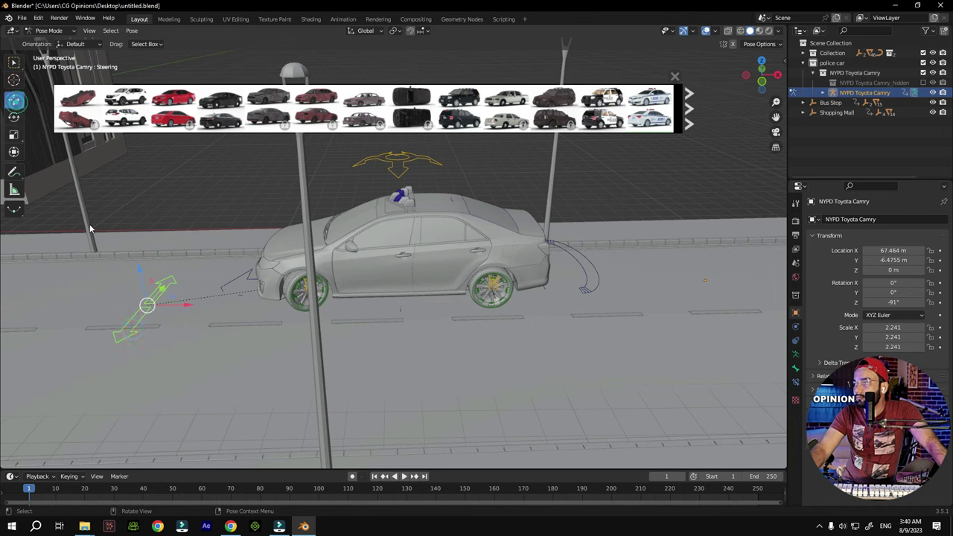
{"action": "left_click_drag", "start_coordinate": [148, 304], "coordinate": [276, 144]}
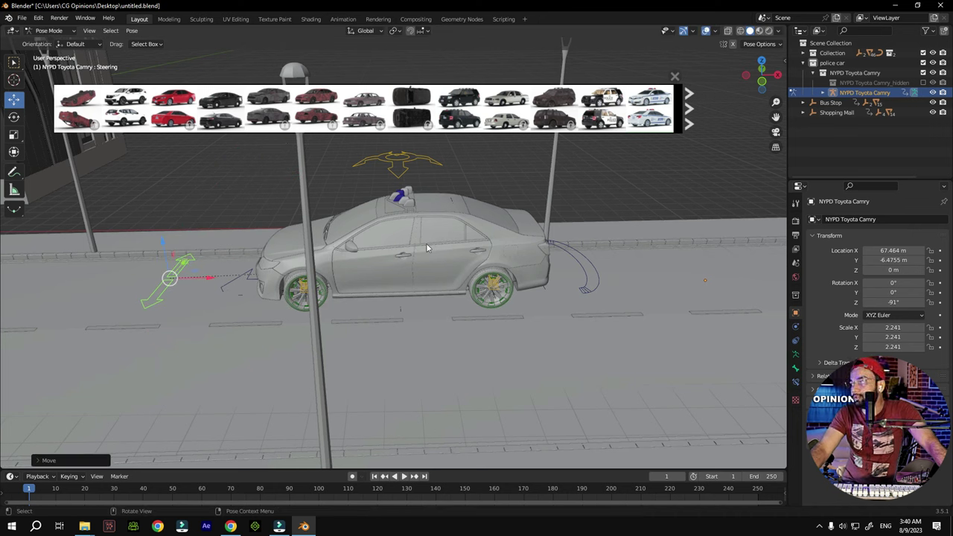
Select the Root control again and nudge the police car slightly along the X axis
{"action": "left_click", "coordinate": [226, 288]}
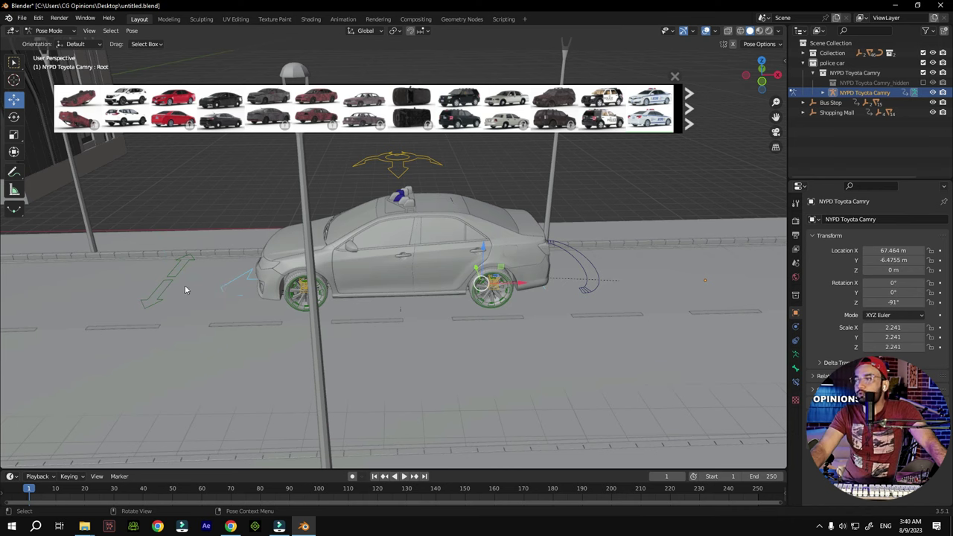
{"action": "scroll", "coordinate": [235, 291], "scroll_direction": "up", "scroll_amount": 2}
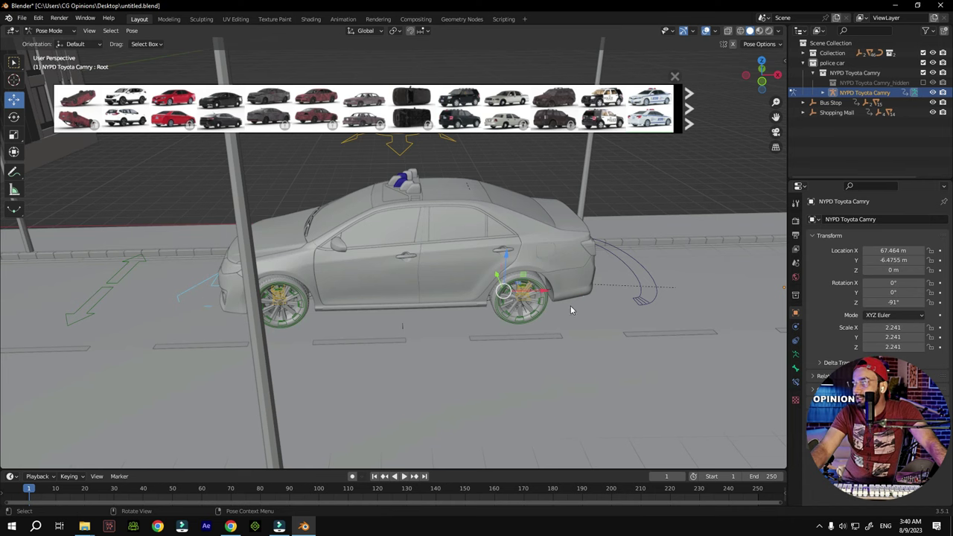
{"action": "key", "text": "g"}
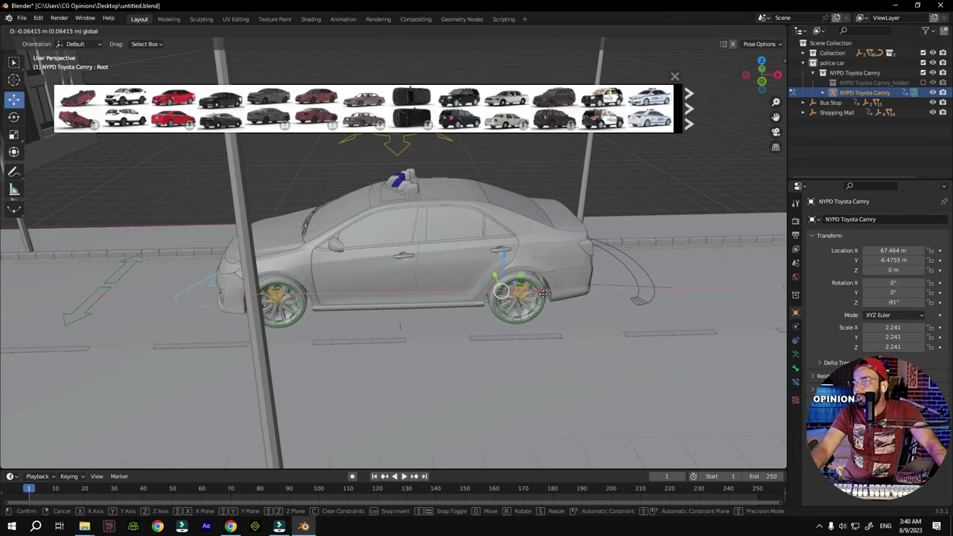
{"action": "left_click", "coordinate": [543, 298]}
{"action": "scroll", "coordinate": [338, 314], "scroll_direction": "down", "scroll_amount": 5}
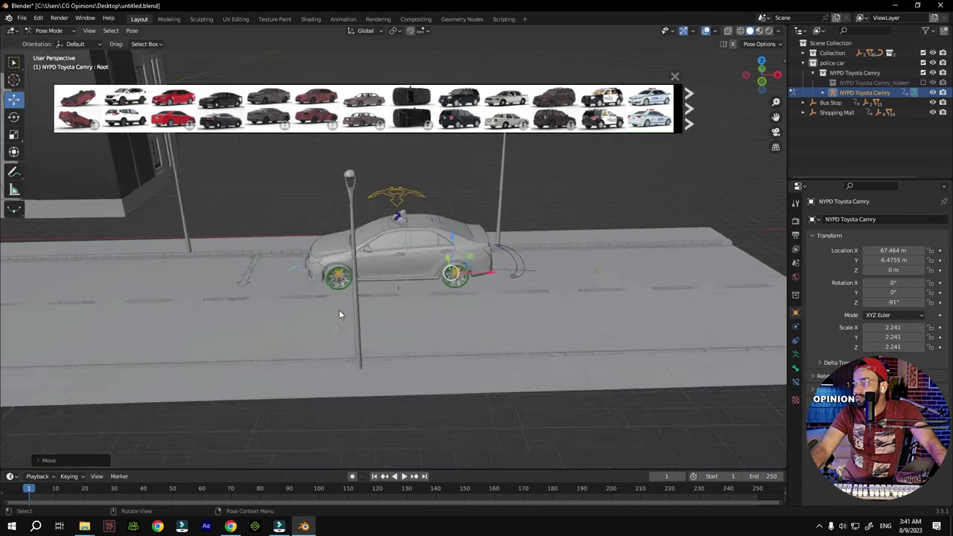
Play the timeline briefly, scrub to frame 50 and enlarge the timeline area for animating
{"action": "key", "text": "space"}
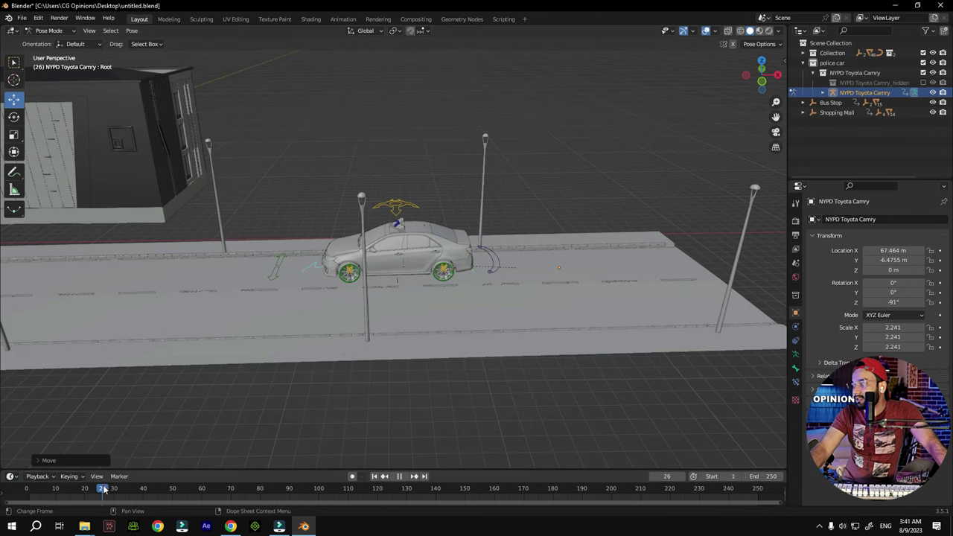
{"action": "left_click_drag", "start_coordinate": [516, 488], "coordinate": [172, 489]}
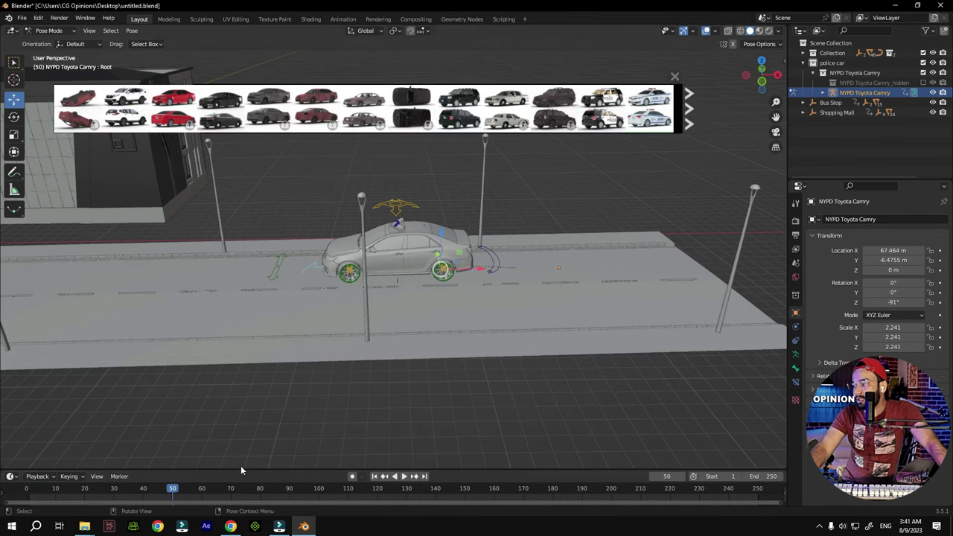
{"action": "left_click_drag", "start_coordinate": [247, 470], "coordinate": [247, 417]}
Turn on auto keying, go to frame 0 and nudge the Root control along X to record its first keyframe
{"action": "key", "text": "space"}
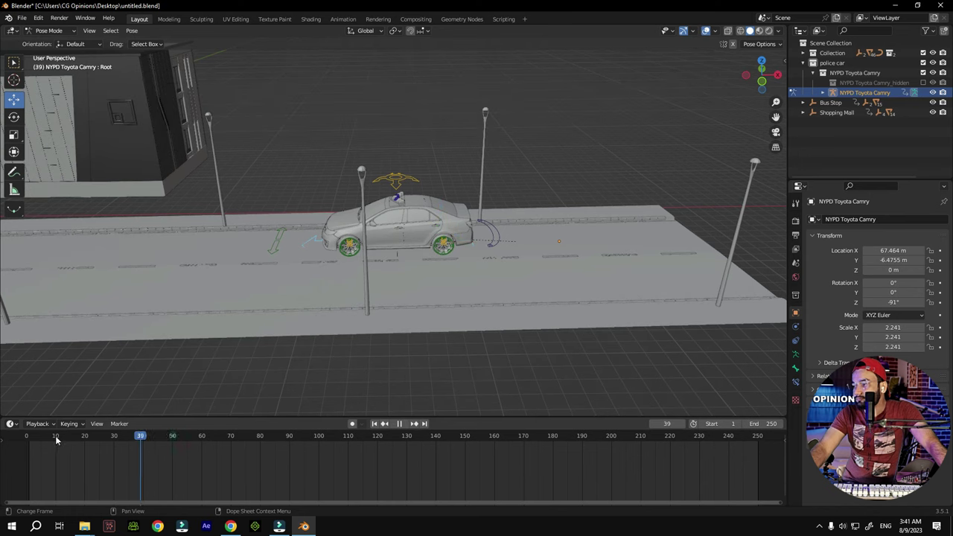
{"action": "left_click", "coordinate": [174, 436]}
{"action": "left_click_drag", "start_coordinate": [404, 440], "coordinate": [15, 440]}
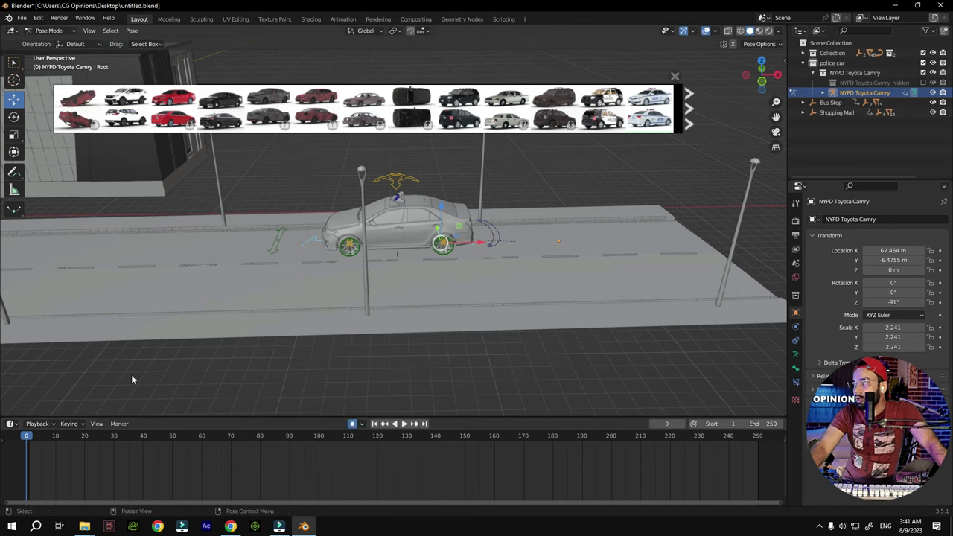
{"action": "left_click_drag", "start_coordinate": [479, 246], "coordinate": [477, 245]}
At frame 90, move the Root control forward along X down the road to record the car's second keyframe
{"action": "left_click_drag", "start_coordinate": [28, 437], "coordinate": [290, 437]}
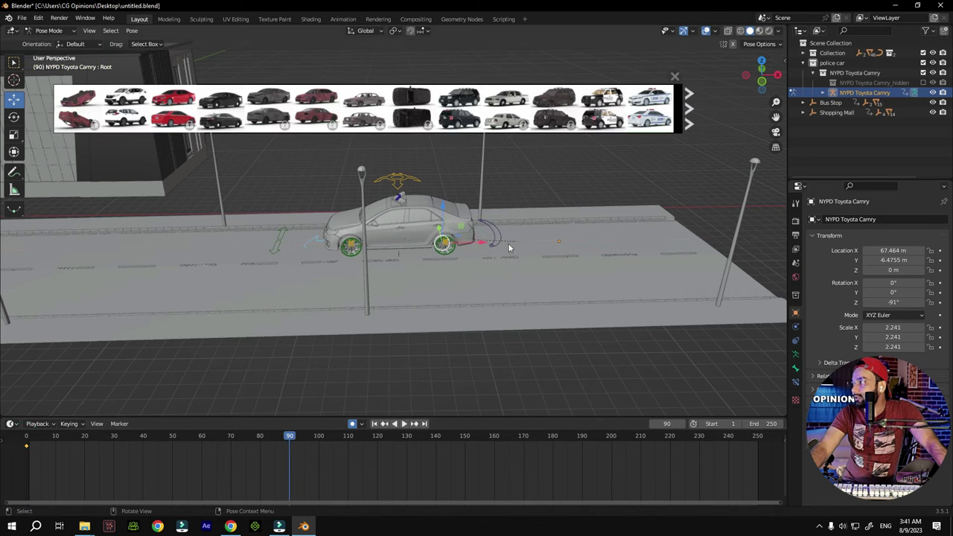
{"action": "left_click_drag", "start_coordinate": [481, 247], "coordinate": [273, 246]}
{"action": "key", "text": "KP_Decimal"}
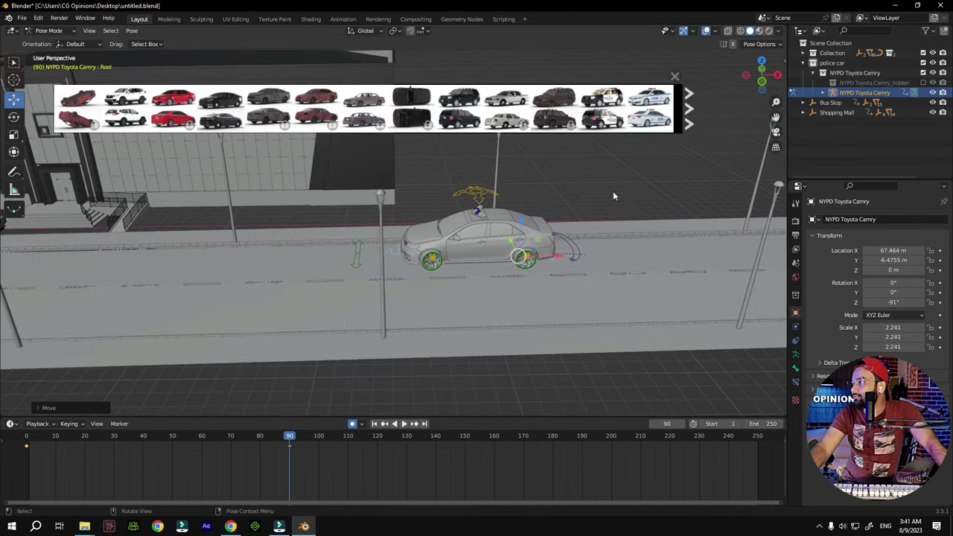
{"action": "left_click_drag", "start_coordinate": [544, 265], "coordinate": [431, 264]}
{"action": "key", "text": "KP_Decimal"}
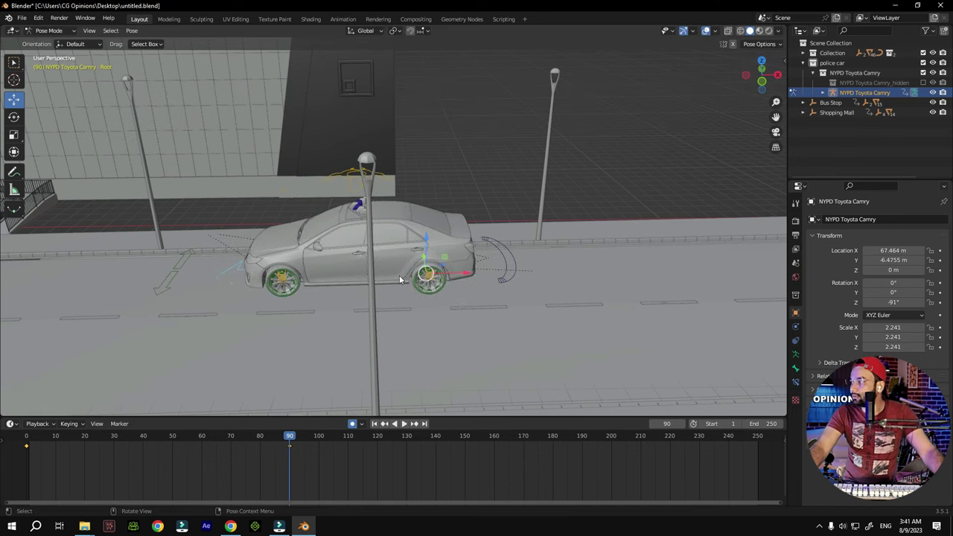
From a front view at frame 90, shift the Root control slightly along Y away from the curb
{"action": "key", "text": "KP_Decimal"}
{"action": "left_click_drag", "start_coordinate": [760, 75], "coordinate": [610, 70]}
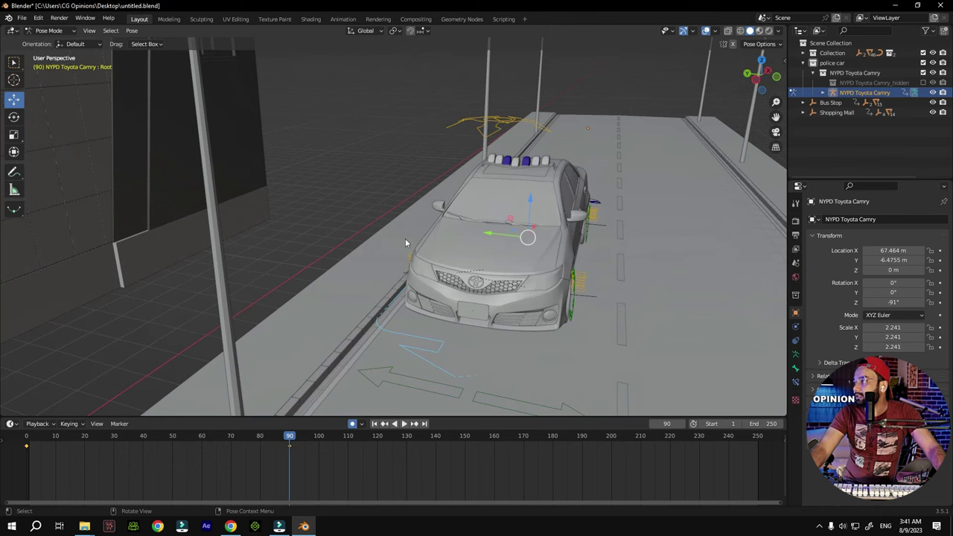
{"action": "left_click_drag", "start_coordinate": [490, 235], "coordinate": [499, 236]}
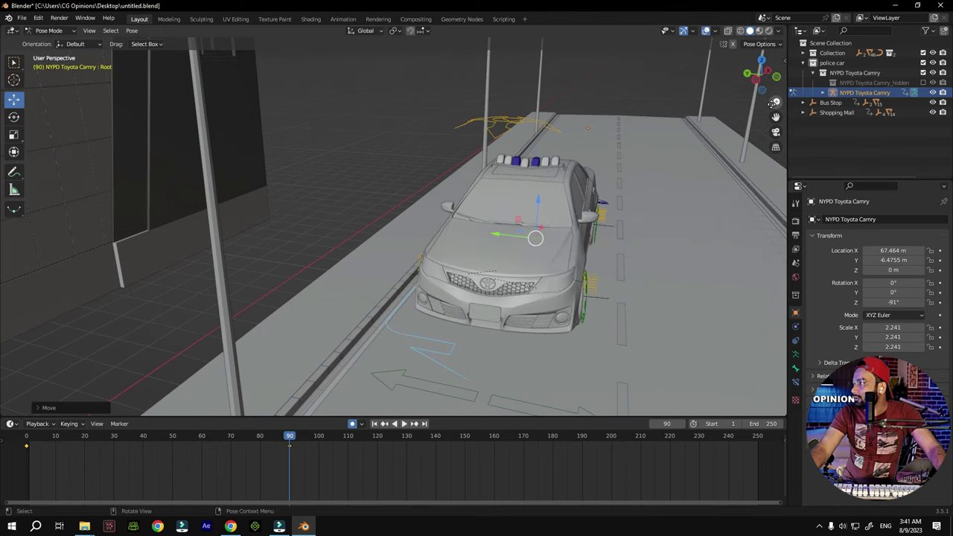
At frame 168, move the Root control farther along X down the road to record the car's third keyframe
{"action": "left_click_drag", "start_coordinate": [775, 118], "coordinate": [462, 267]}
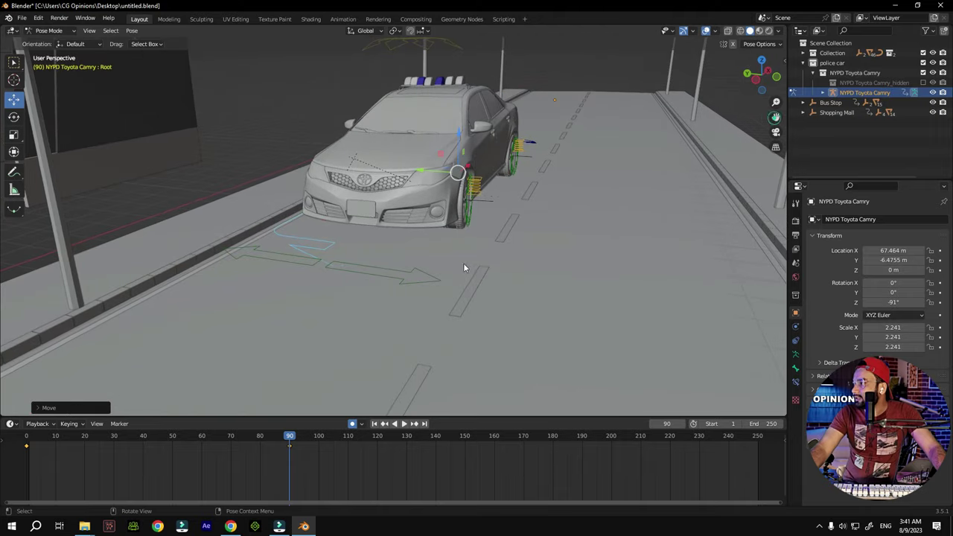
{"action": "left_click_drag", "start_coordinate": [760, 74], "coordinate": [317, 224]}
{"action": "left_click_drag", "start_coordinate": [775, 118], "coordinate": [658, 190]}
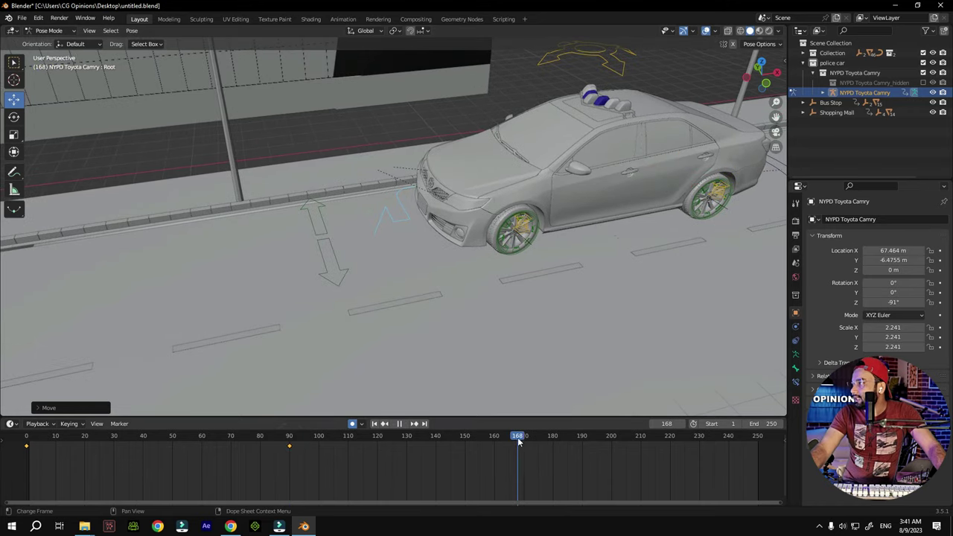
{"action": "key", "text": "space"}
{"action": "left_click_drag", "start_coordinate": [700, 192], "coordinate": [227, 262]}
{"action": "scroll", "coordinate": [775, 119], "scroll_direction": "down", "scroll_amount": 8}
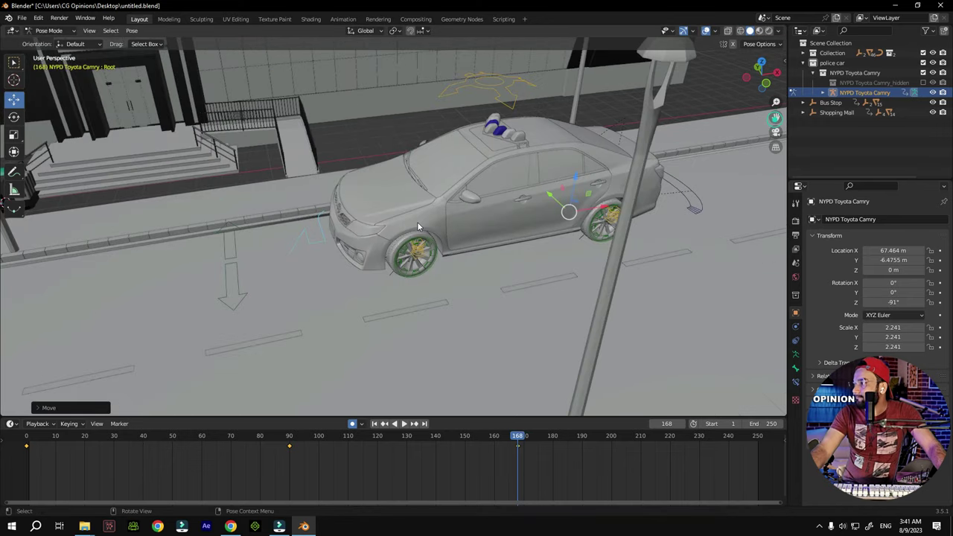
Try to turn the front wheels by moving the Steering control at frame 168
{"action": "left_click_drag", "start_coordinate": [747, 83], "coordinate": [777, 104]}
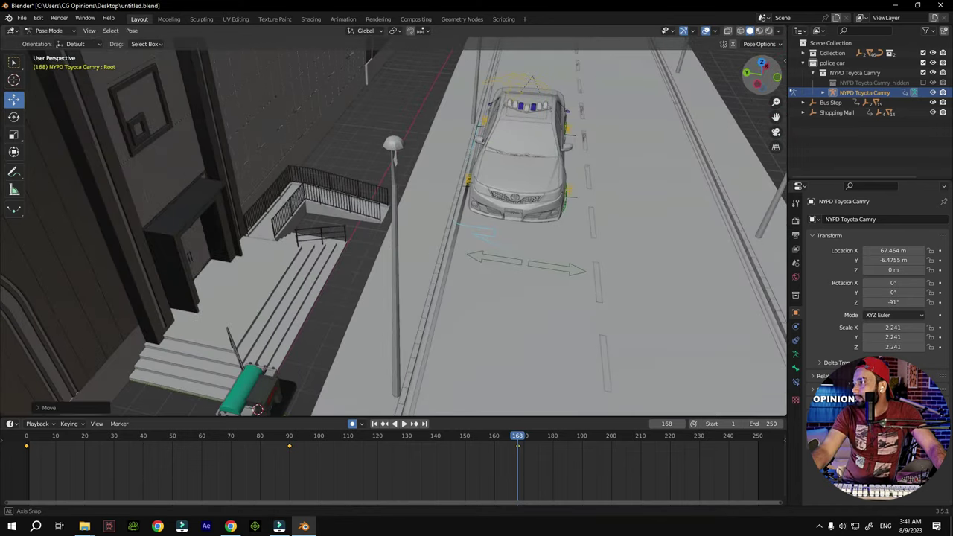
{"action": "scroll", "coordinate": [550, 172], "scroll_direction": "up", "scroll_amount": 1}
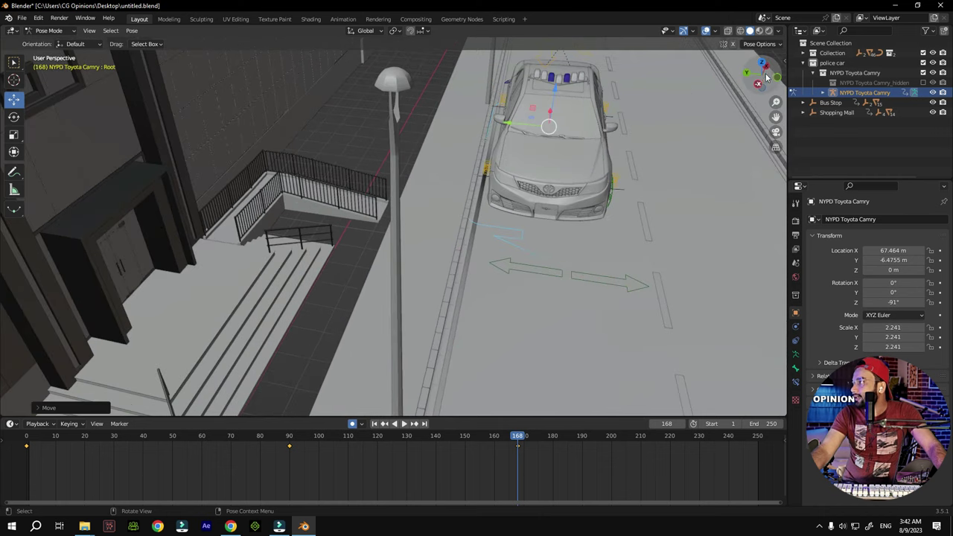
{"action": "left_click_drag", "start_coordinate": [765, 87], "coordinate": [463, 207]}
{"action": "scroll", "coordinate": [273, 264], "scroll_direction": "up", "scroll_amount": 4}
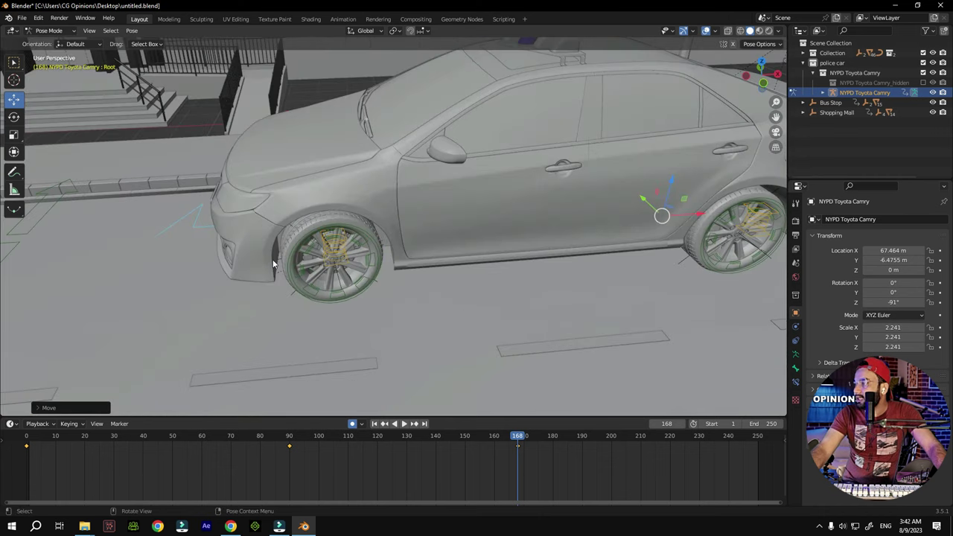
{"action": "scroll", "coordinate": [103, 226], "scroll_direction": "down", "scroll_amount": 5}
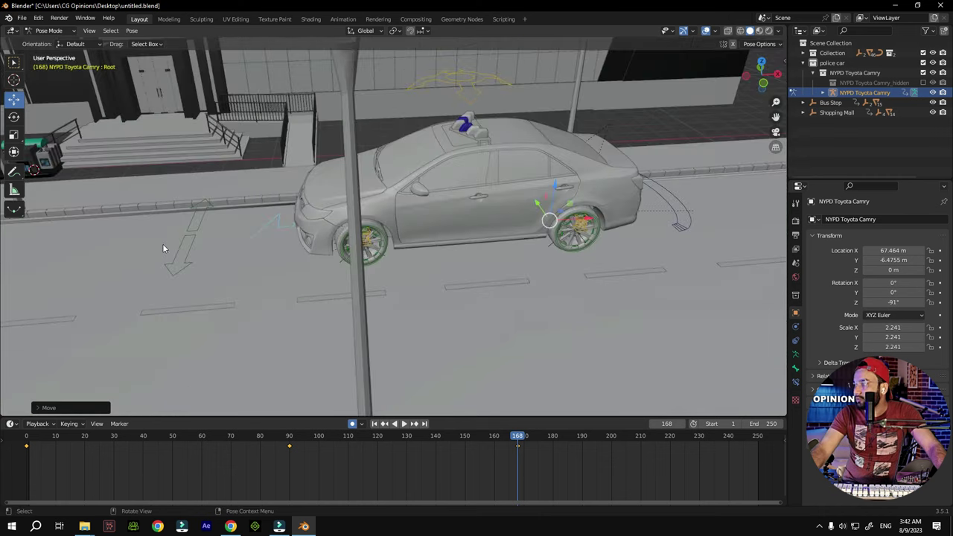
{"action": "left_click", "coordinate": [182, 260]}
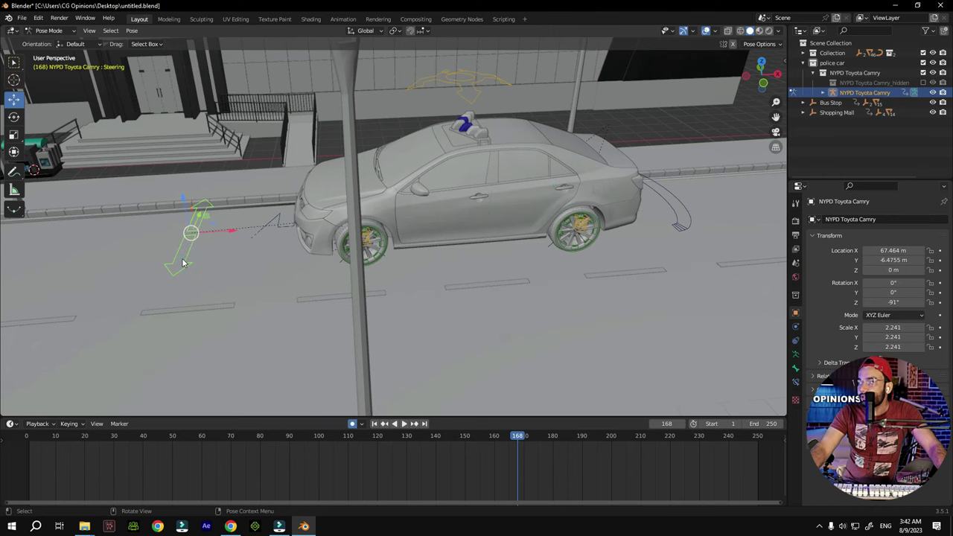
{"action": "scroll", "coordinate": [185, 250], "scroll_direction": "up", "scroll_amount": 2}
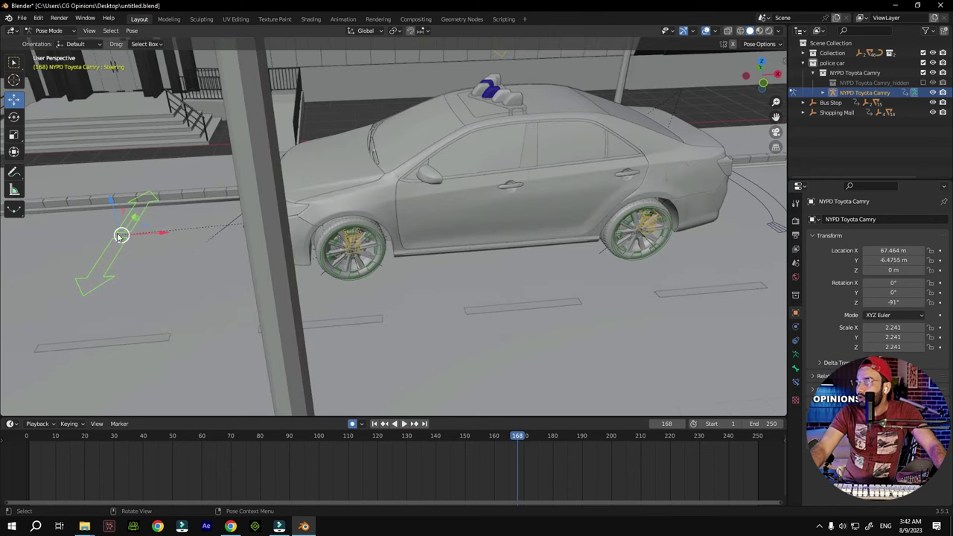
{"action": "key", "text": "g"}
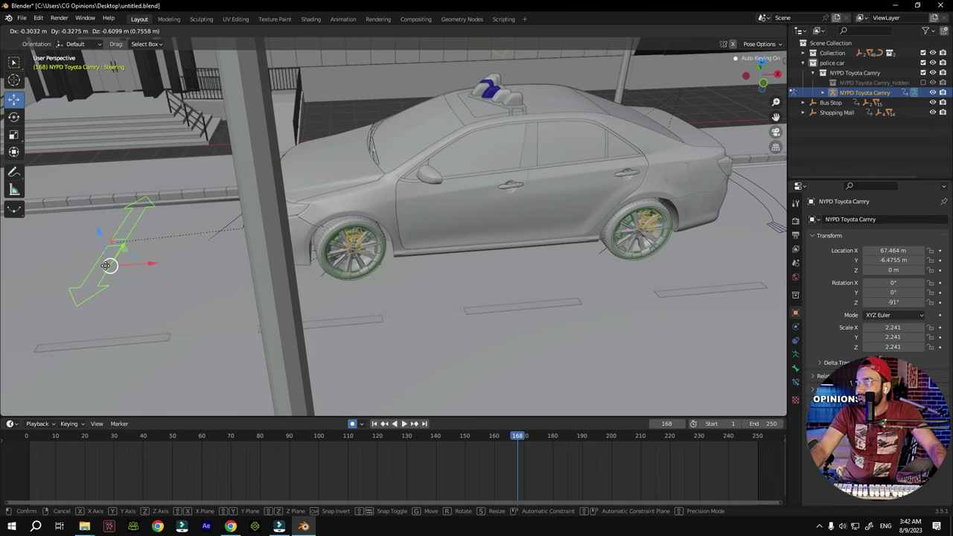
{"action": "left_click", "coordinate": [105, 269]}
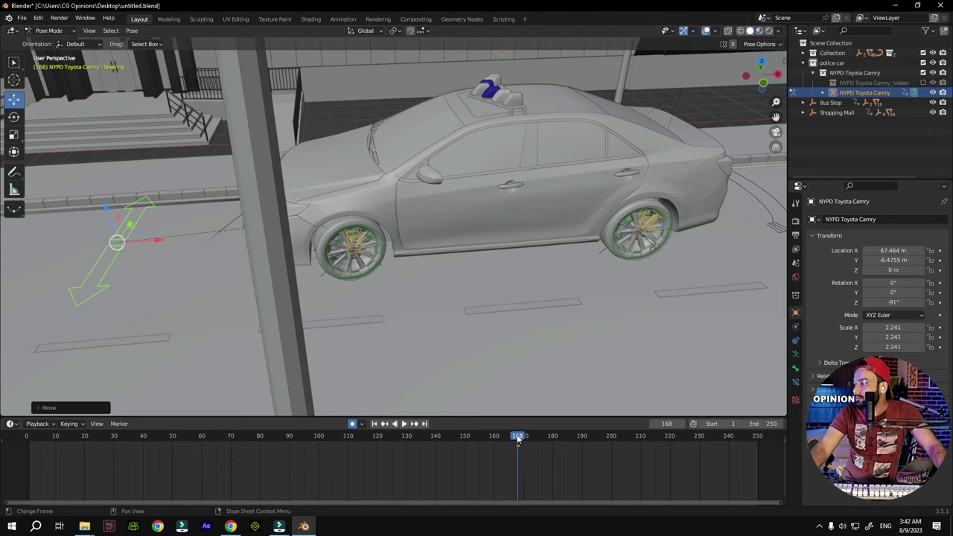
{"action": "left_click_drag", "start_coordinate": [518, 437], "coordinate": [428, 446]}
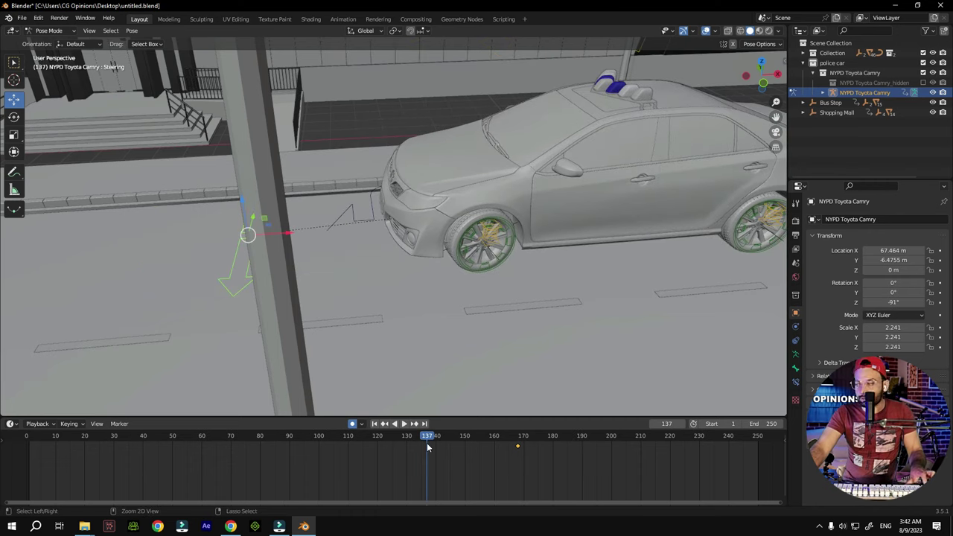
{"action": "key", "text": "Up"}
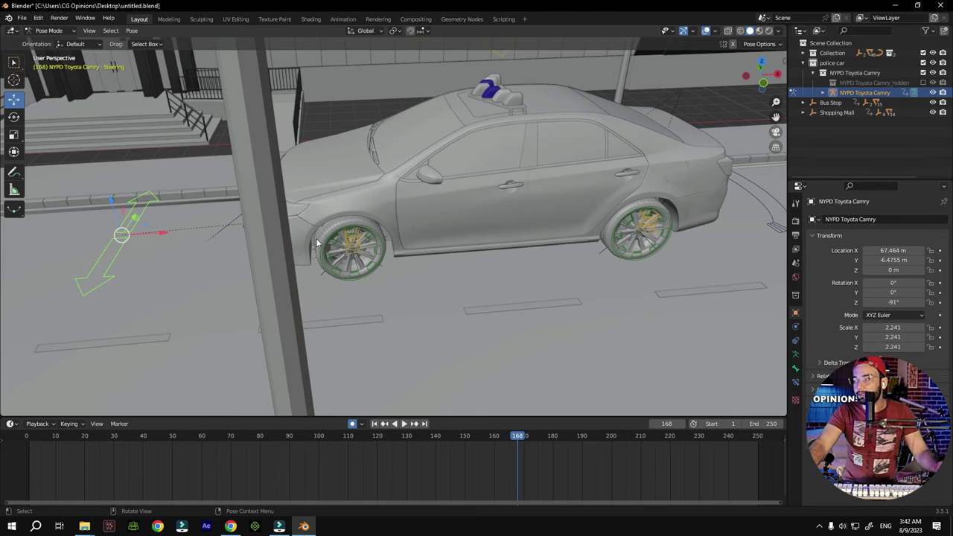
At frame 140, nudge the Steering control slightly to record its first keyframe
{"action": "middle_click_drag", "start_coordinate": [312, 221], "coordinate": [396, 265]}
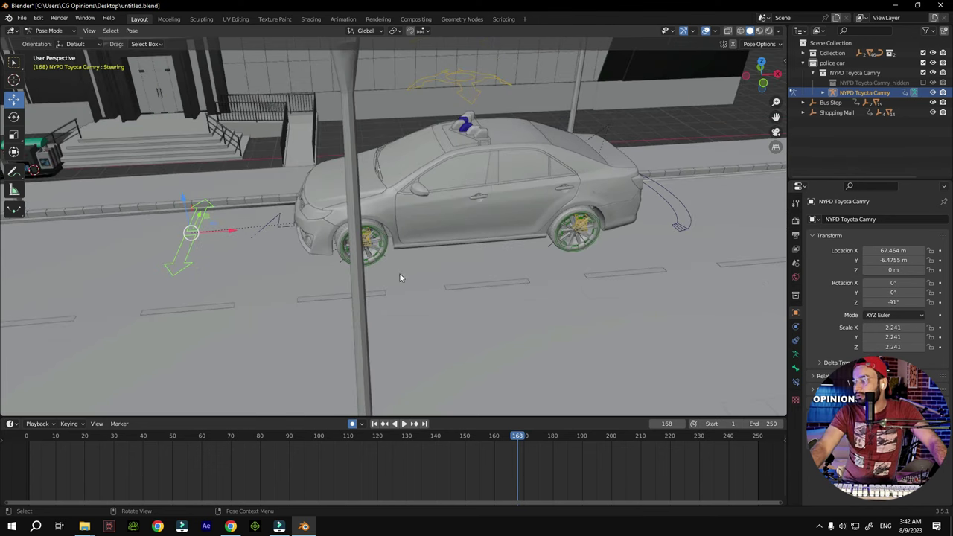
{"action": "left_click_drag", "start_coordinate": [519, 438], "coordinate": [439, 442]}
{"action": "key", "text": "space"}
{"action": "left_click", "coordinate": [468, 442]}
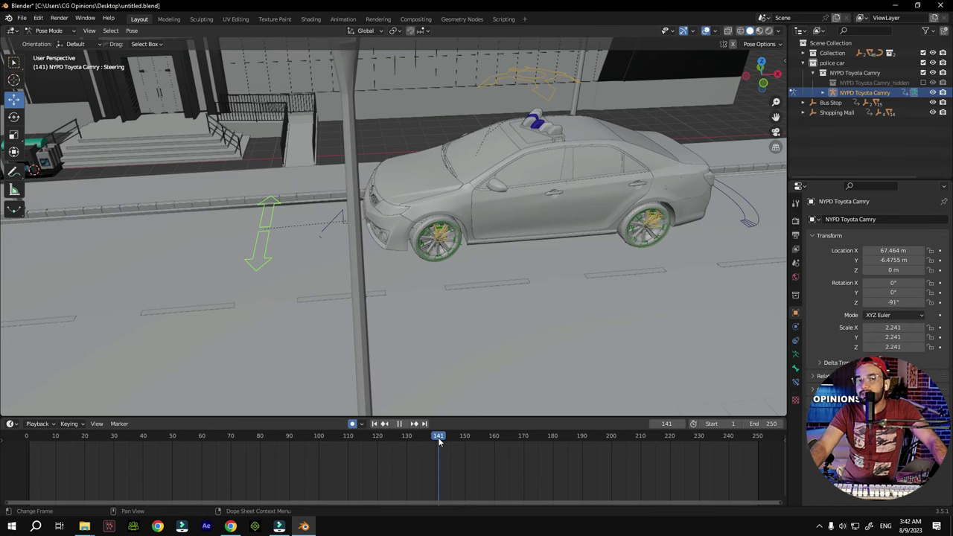
{"action": "key", "text": "space"}
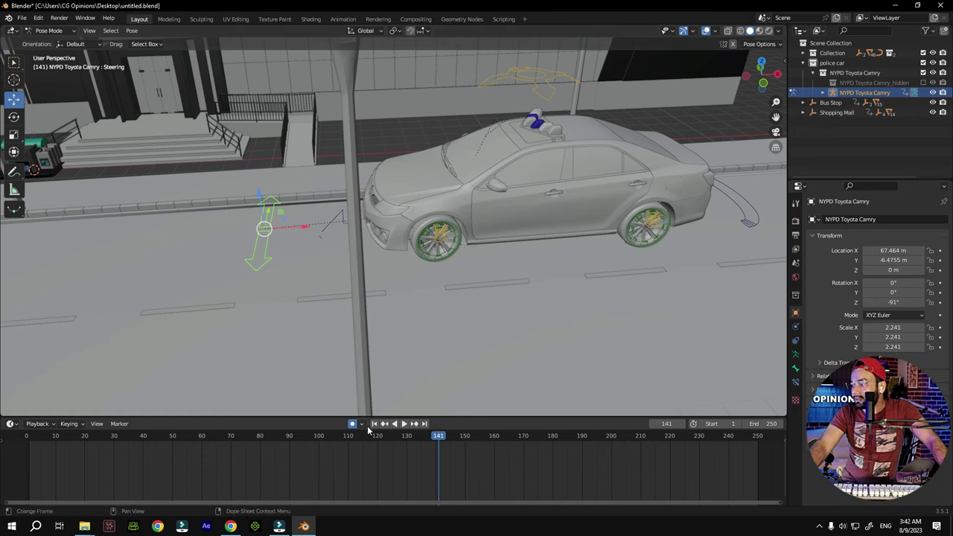
{"action": "left_click", "coordinate": [434, 435]}
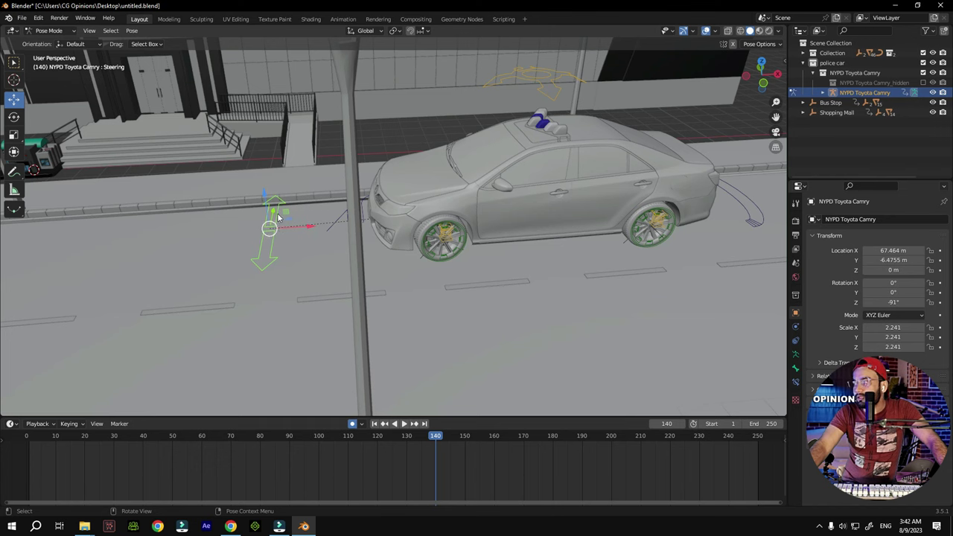
{"action": "left_click_drag", "start_coordinate": [269, 228], "coordinate": [270, 228]}
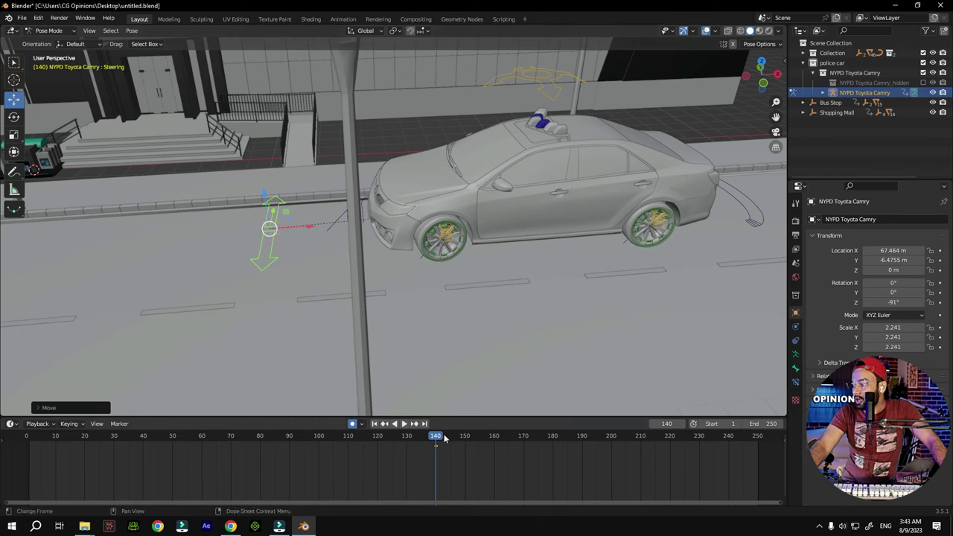
At frame 162, shift the Steering control slightly to record its second keyframe, and scrub back to check the turn
{"action": "key", "text": "space"}
{"action": "left_click_drag", "start_coordinate": [439, 439], "coordinate": [499, 439]}
{"action": "key", "text": "space"}
{"action": "left_click_drag", "start_coordinate": [201, 218], "coordinate": [199, 220]}
{"action": "left_click_drag", "start_coordinate": [504, 445], "coordinate": [450, 446]}
At frame 235, move the Root control along X past the building toward the road's curve to keyframe the car
{"action": "left_click", "coordinate": [328, 227]}
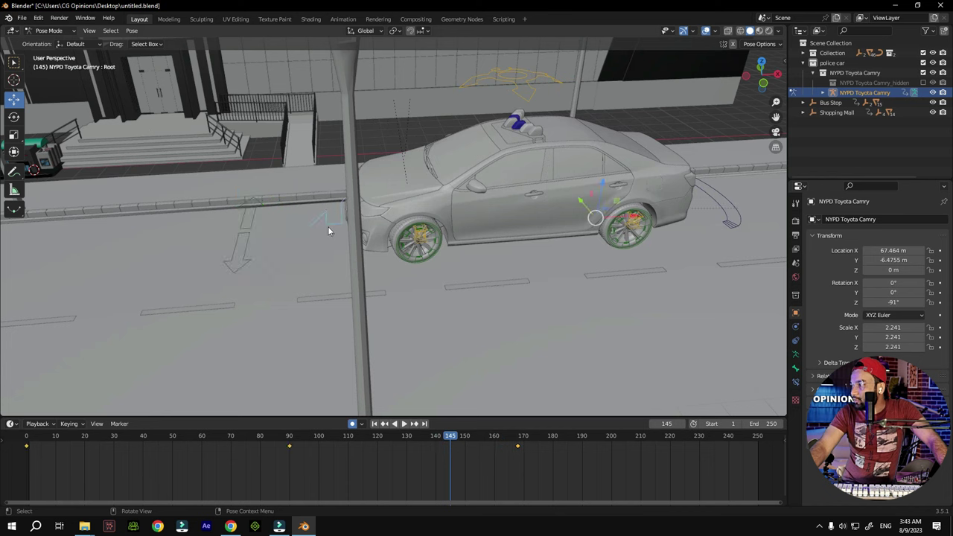
{"action": "key", "text": "space"}
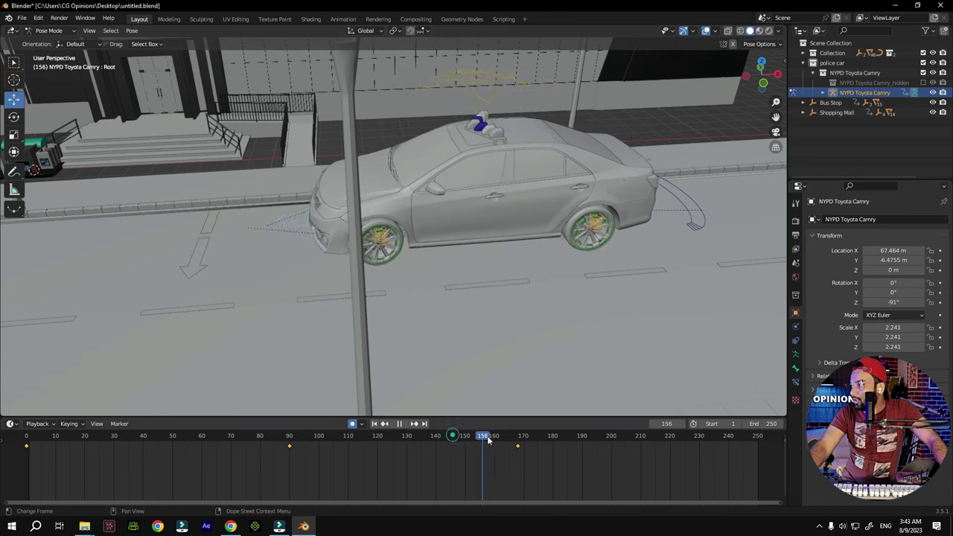
{"action": "left_click_drag", "start_coordinate": [526, 445], "coordinate": [520, 445]}
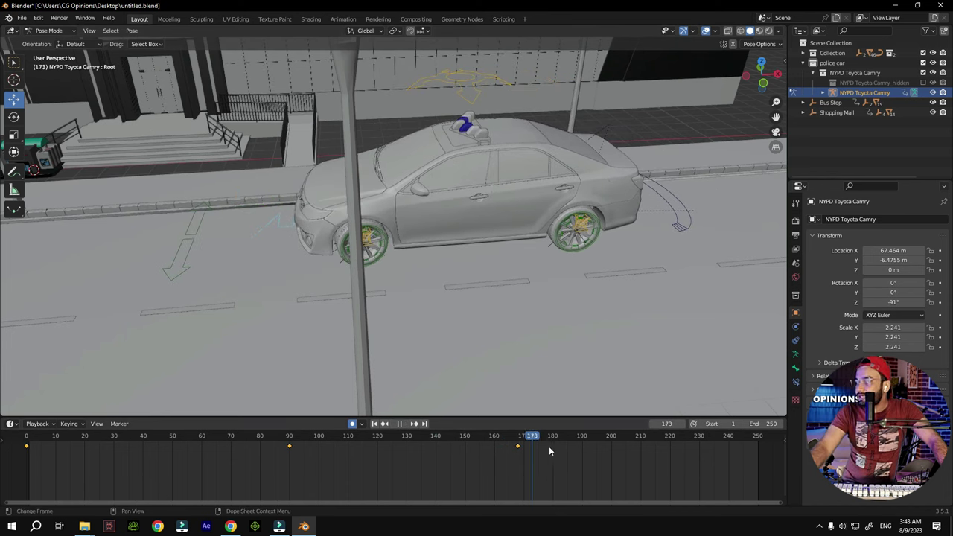
{"action": "left_click", "coordinate": [677, 457]}
{"action": "key", "text": "space"}
{"action": "key", "text": "g"}
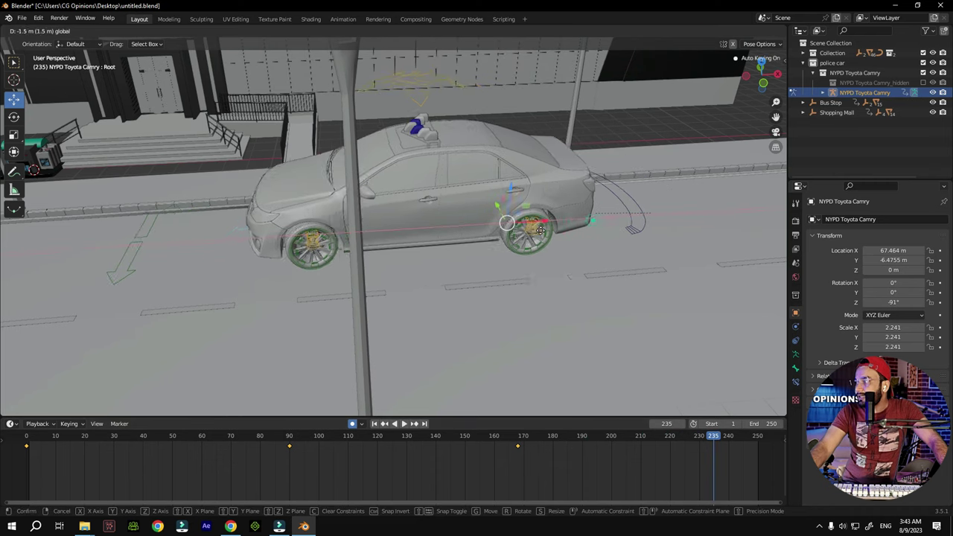
{"action": "left_click", "coordinate": [701, 179]}
{"action": "left_click_drag", "start_coordinate": [774, 115], "coordinate": [765, 149]}
{"action": "left_click_drag", "start_coordinate": [761, 74], "coordinate": [783, 158]}
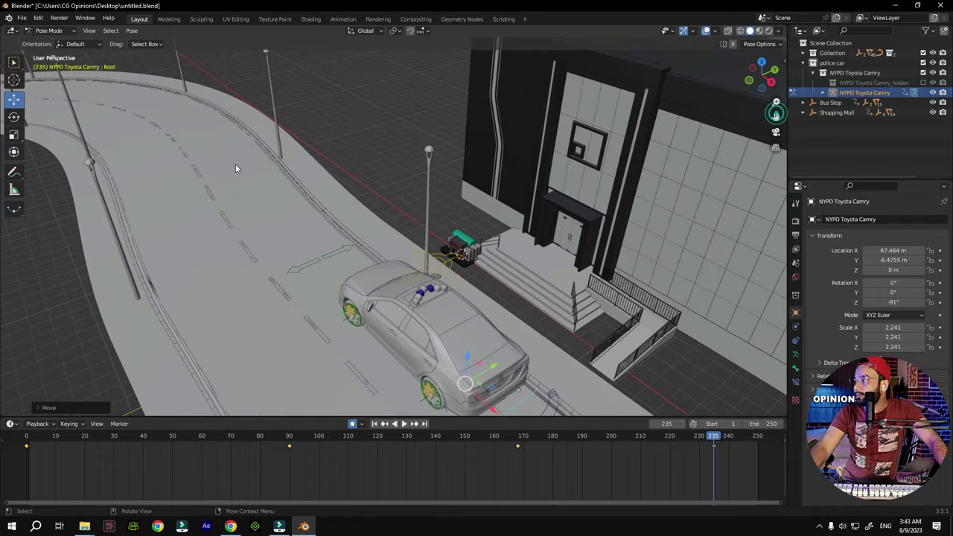
{"action": "left_click_drag", "start_coordinate": [491, 414], "coordinate": [320, 210]}
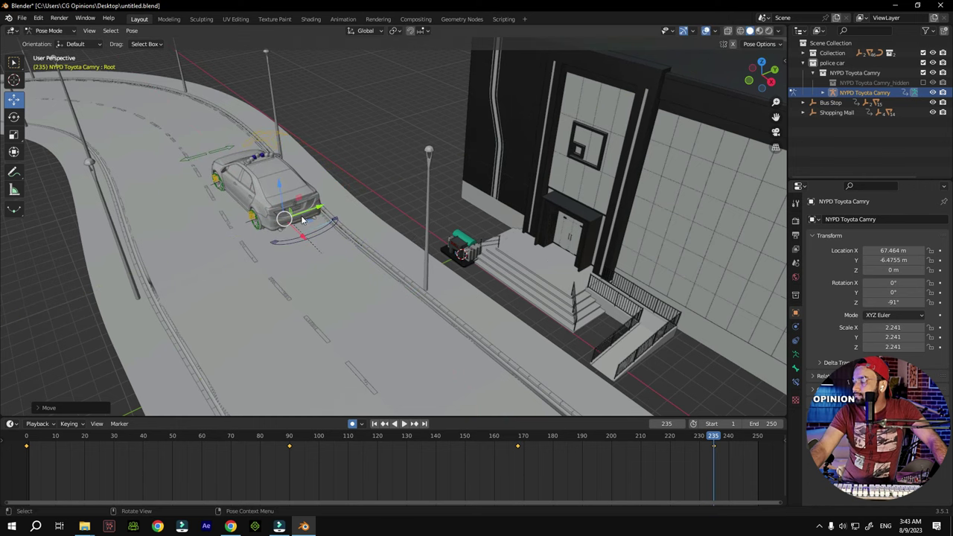
At frame 235, move the Steering control slightly along Y toward the road's centre line to keyframe the steering
{"action": "left_click_drag", "start_coordinate": [769, 90], "coordinate": [603, 280]}
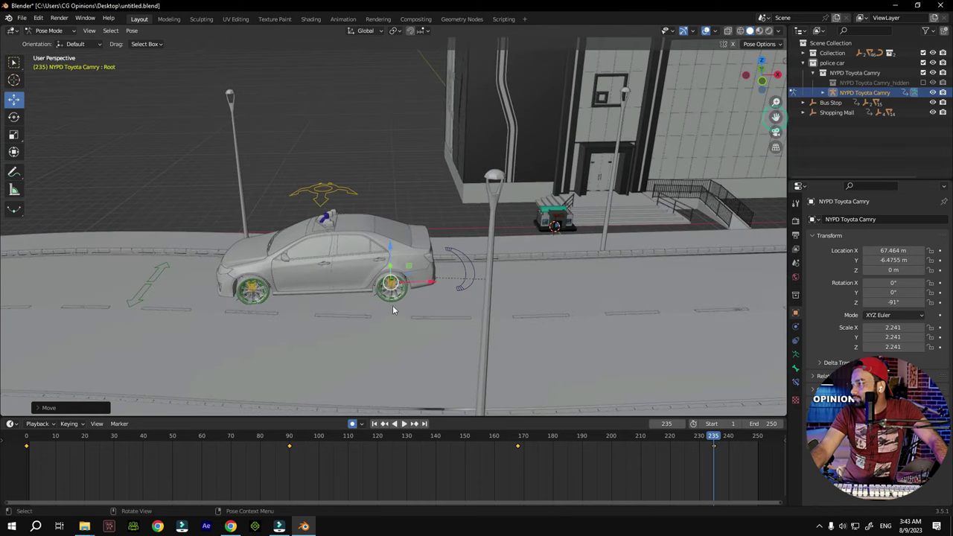
{"action": "left_click", "coordinate": [148, 286]}
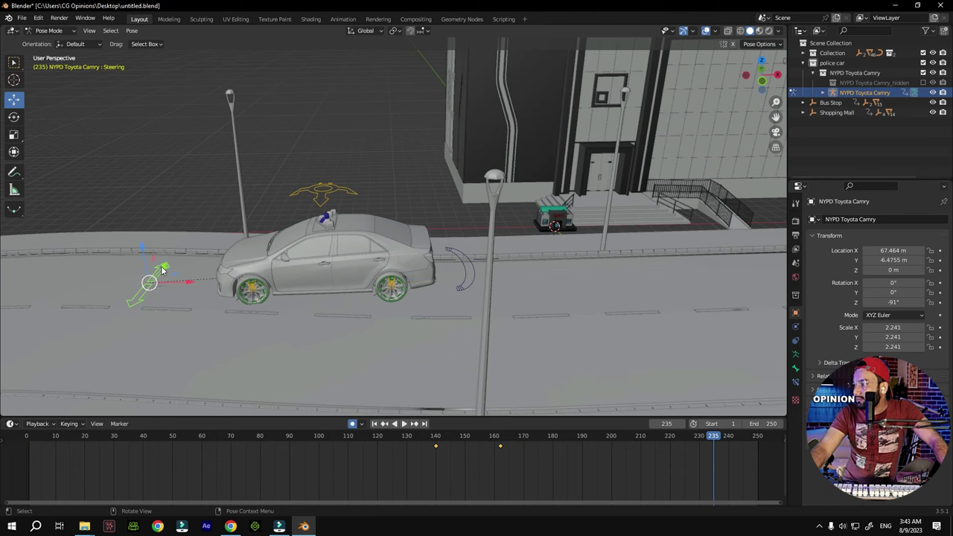
{"action": "mouse_move", "coordinate": [164, 271]}
{"action": "left_mouse_down"}
{"action": "mouse_move", "coordinate": [151, 274]}
{"action": "mouse_move", "coordinate": [189, 244]}
{"action": "mouse_move", "coordinate": [154, 275]}
{"action": "left_mouse_up"}
Play the car's animation from frame 0 with the whole road in view, and stop playback
{"action": "left_click_drag", "start_coordinate": [701, 442], "coordinate": [255, 444]}
{"action": "middle_click_drag", "start_coordinate": [312, 350], "coordinate": [328, 308]}
{"action": "scroll", "coordinate": [328, 309], "scroll_direction": "down", "scroll_amount": 5}
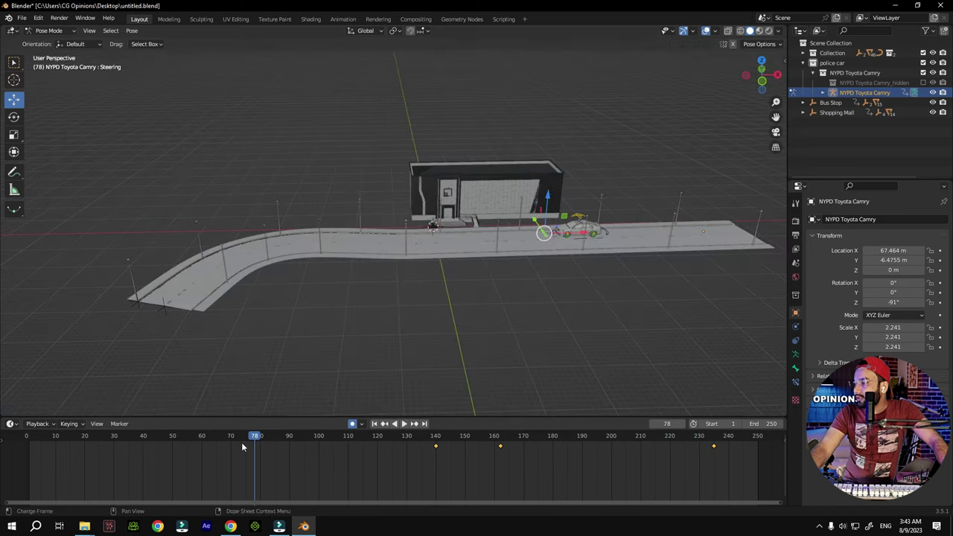
{"action": "left_click_drag", "start_coordinate": [248, 442], "coordinate": [26, 442]}
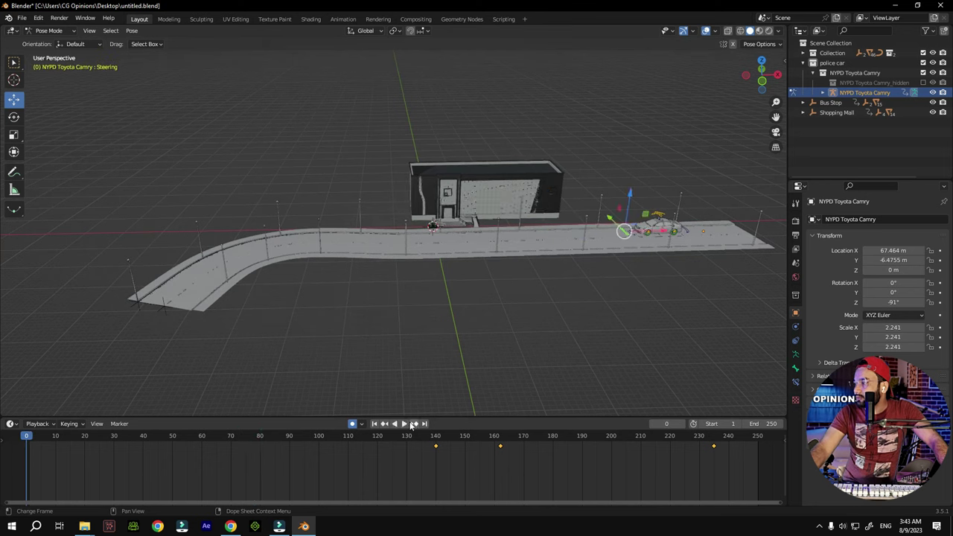
{"action": "left_click", "coordinate": [405, 424]}
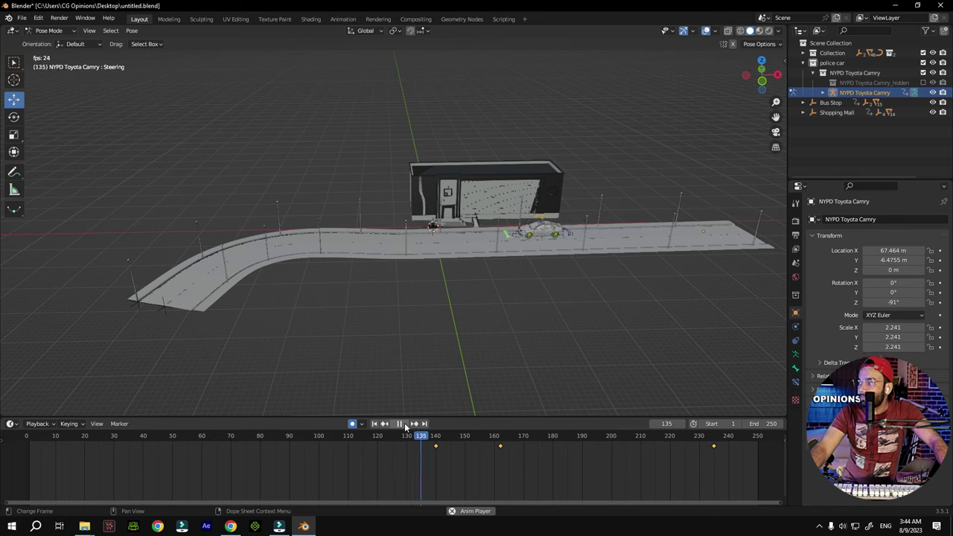
{"action": "left_click", "coordinate": [402, 424]}
Return to frame 0, bring the parked police car into close view and save the Blender file
{"action": "left_click_drag", "start_coordinate": [474, 442], "coordinate": [22, 438]}
{"action": "scroll", "coordinate": [670, 216], "scroll_direction": "up", "scroll_amount": 6}
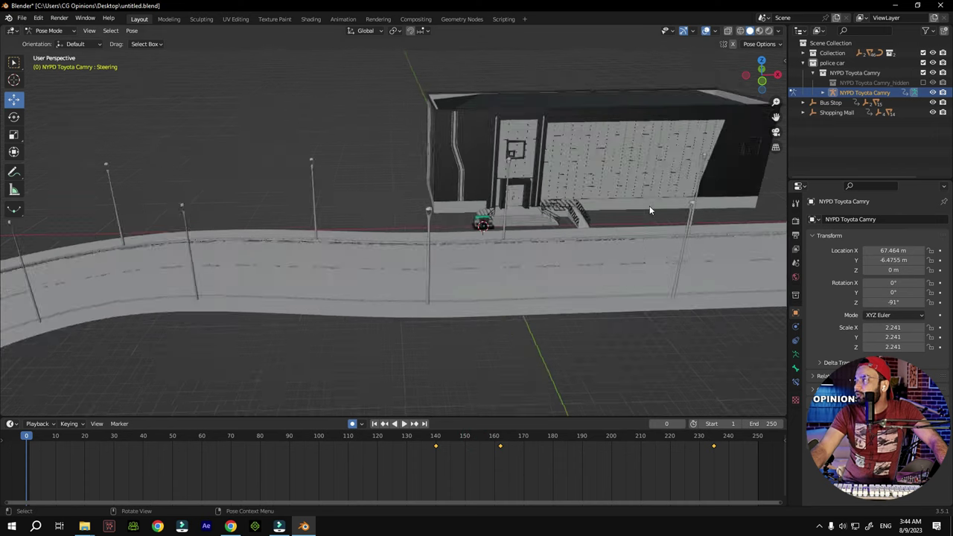
{"action": "left_click_drag", "start_coordinate": [775, 118], "coordinate": [718, 153]}
{"action": "scroll", "coordinate": [308, 237], "scroll_direction": "up", "scroll_amount": 3}
{"action": "scroll", "coordinate": [189, 174], "scroll_direction": "down", "scroll_amount": 10}
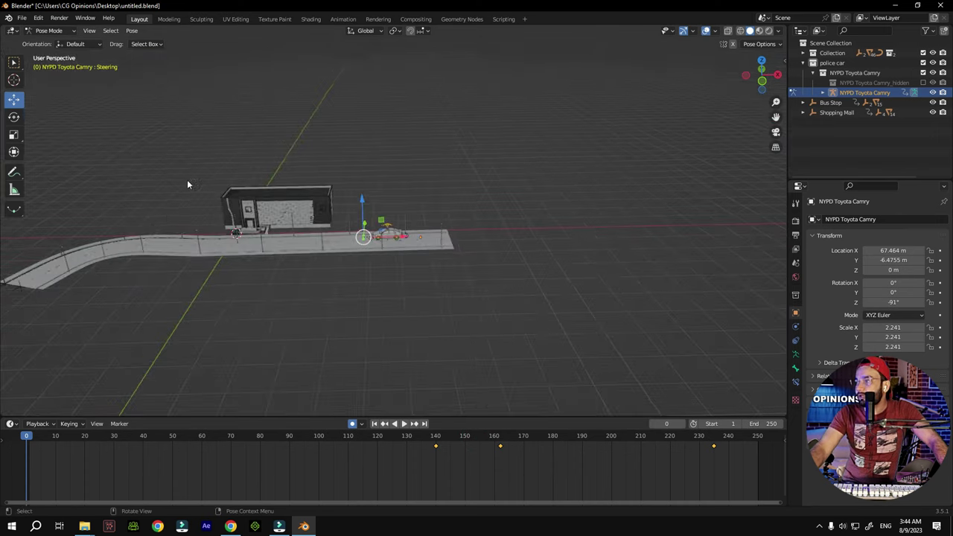
{"action": "scroll", "coordinate": [290, 203], "scroll_direction": "up", "scroll_amount": 4}
{"action": "scroll", "coordinate": [134, 225], "scroll_direction": "up", "scroll_amount": 2}
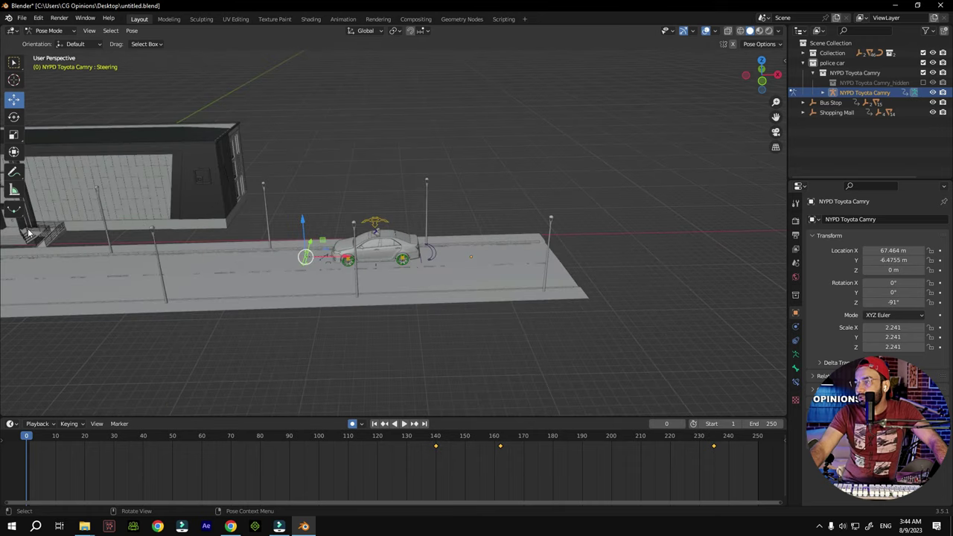
{"action": "middle_click_drag", "start_coordinate": [28, 232], "coordinate": [440, 250]}
{"action": "scroll", "coordinate": [362, 240], "scroll_direction": "up", "scroll_amount": 3}
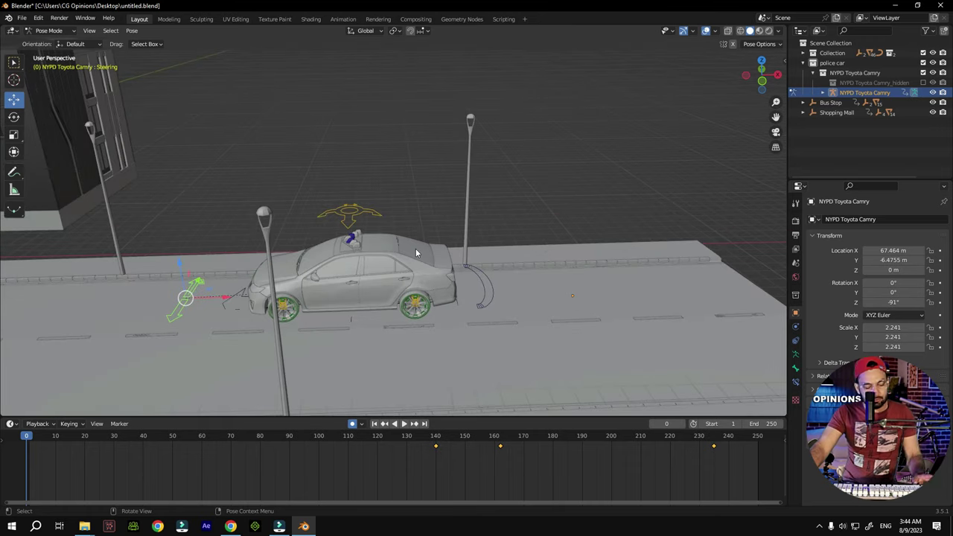
{"action": "key", "text": "ctrl+s"}
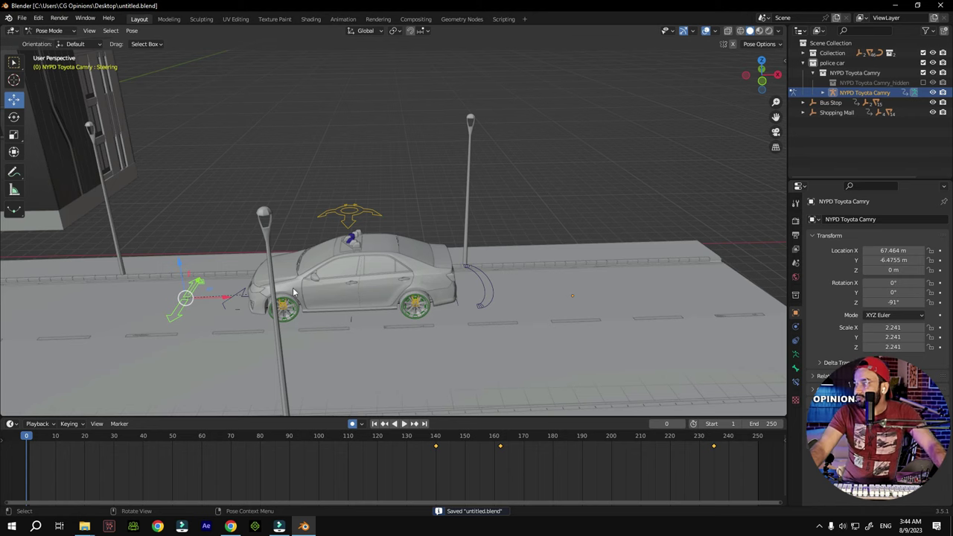
Keyframe the Suspension control along Z, lowering it at frame 0 and raising it slightly at frame 38
{"action": "scroll", "coordinate": [293, 293], "scroll_direction": "up", "scroll_amount": 2}
{"action": "left_click", "coordinate": [333, 211]}
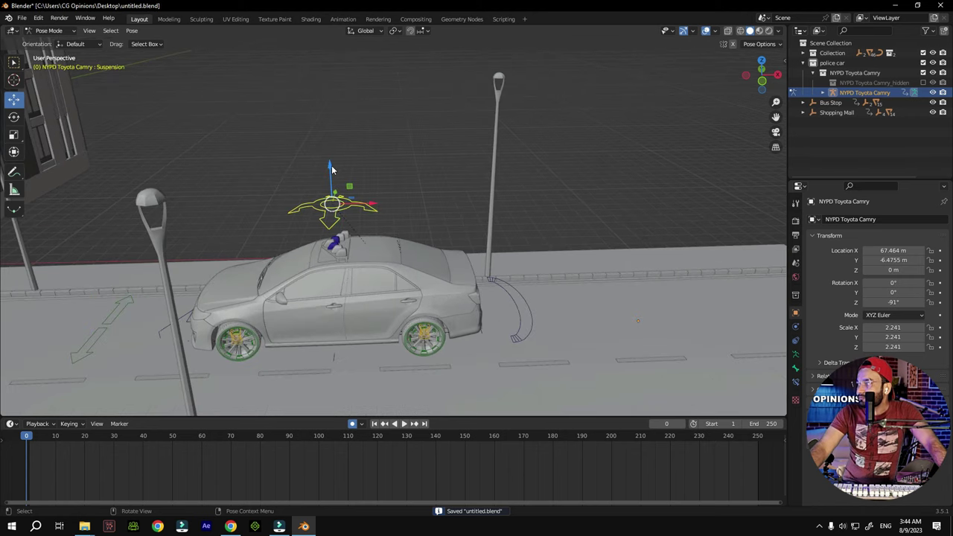
{"action": "left_click_drag", "start_coordinate": [332, 170], "coordinate": [353, 187]}
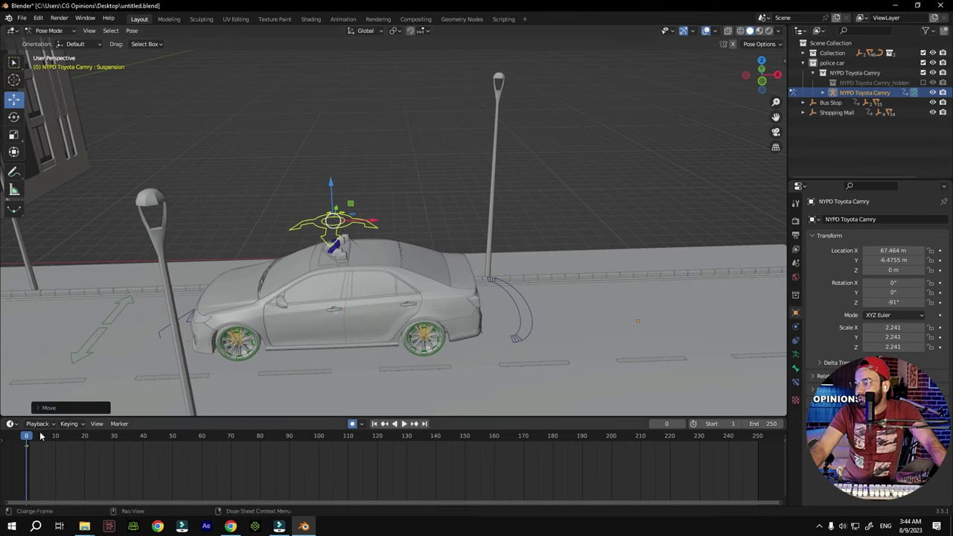
{"action": "left_click_drag", "start_coordinate": [29, 437], "coordinate": [137, 436]}
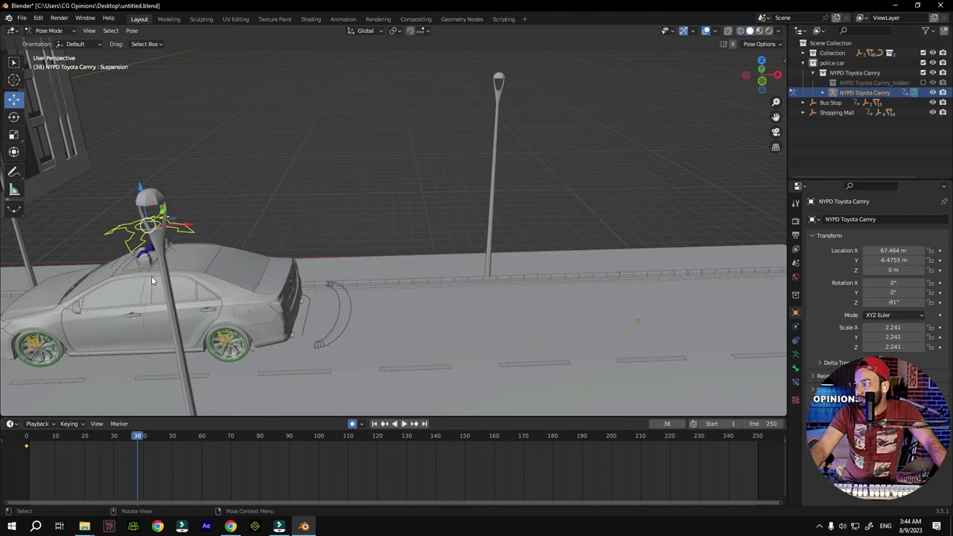
{"action": "mouse_move", "coordinate": [139, 201]}
{"action": "left_mouse_down"}
{"action": "mouse_move", "coordinate": [144, 220]}
{"action": "mouse_move", "coordinate": [139, 195]}
{"action": "left_mouse_up"}
At frame 78, raise the Suspension control along Z to keyframe the car body's bounce
{"action": "left_click_drag", "start_coordinate": [136, 435], "coordinate": [256, 436]}
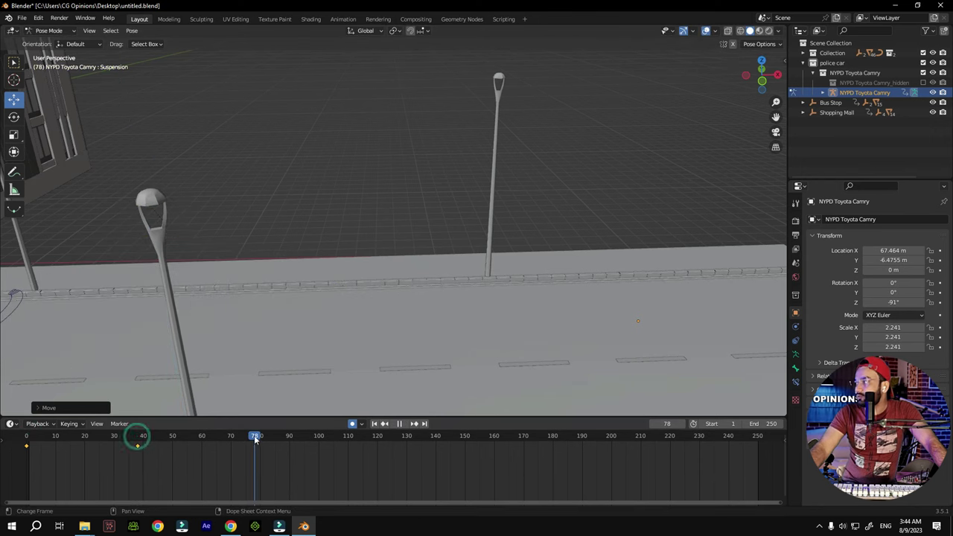
{"action": "left_click_drag", "start_coordinate": [776, 117], "coordinate": [425, 107]}
{"action": "left_click_drag", "start_coordinate": [761, 77], "coordinate": [668, 187]}
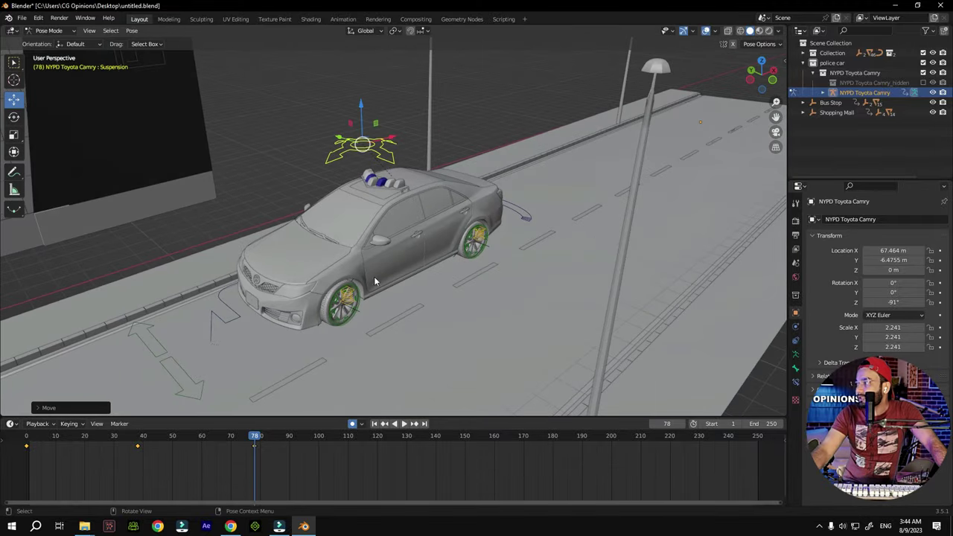
{"action": "middle_click_drag", "start_coordinate": [374, 281], "coordinate": [333, 241]}
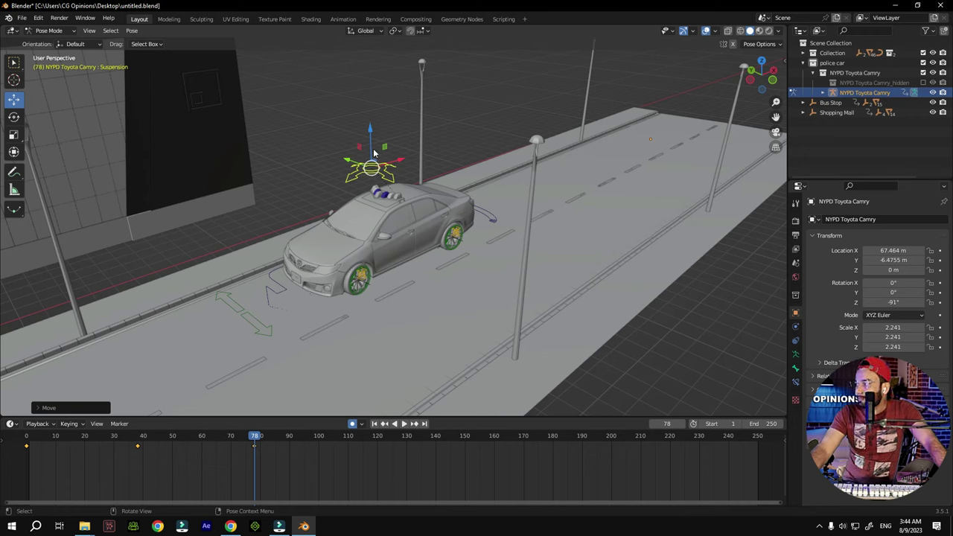
{"action": "left_click_drag", "start_coordinate": [371, 131], "coordinate": [373, 121]}
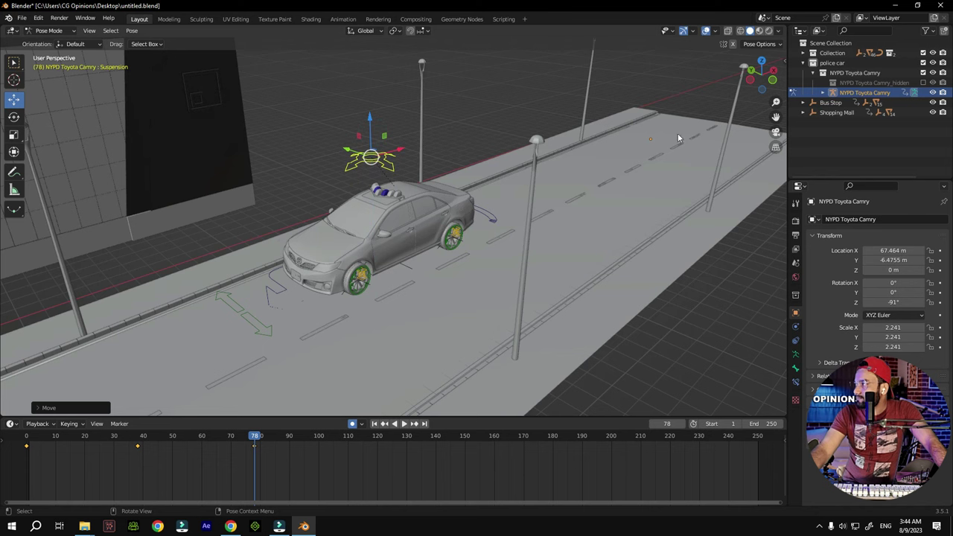
At frame 156, lower the Suspension control along Z toward the car's roof to keyframe it
{"action": "left_click_drag", "start_coordinate": [760, 74], "coordinate": [451, 358]}
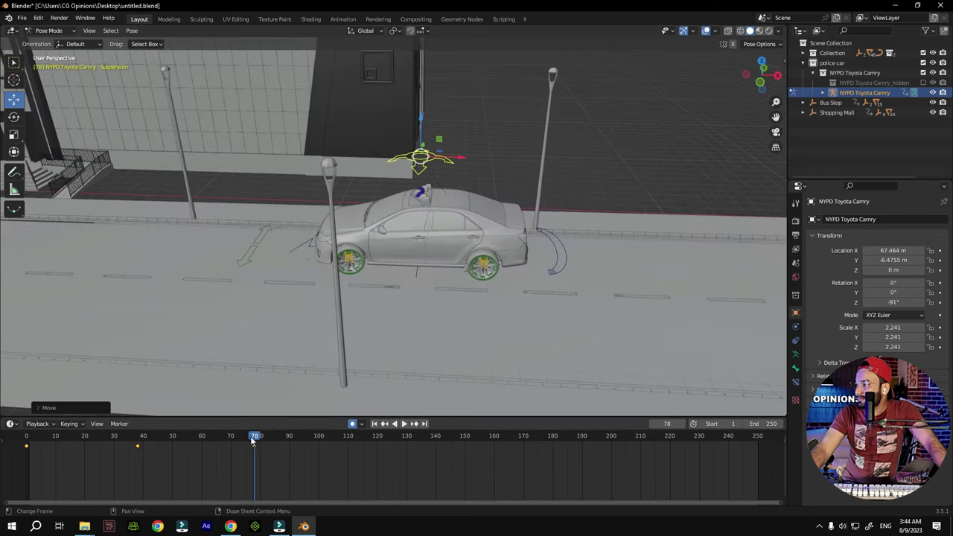
{"action": "key", "text": "space"}
{"action": "scroll", "coordinate": [131, 177], "scroll_direction": "up", "scroll_amount": 3}
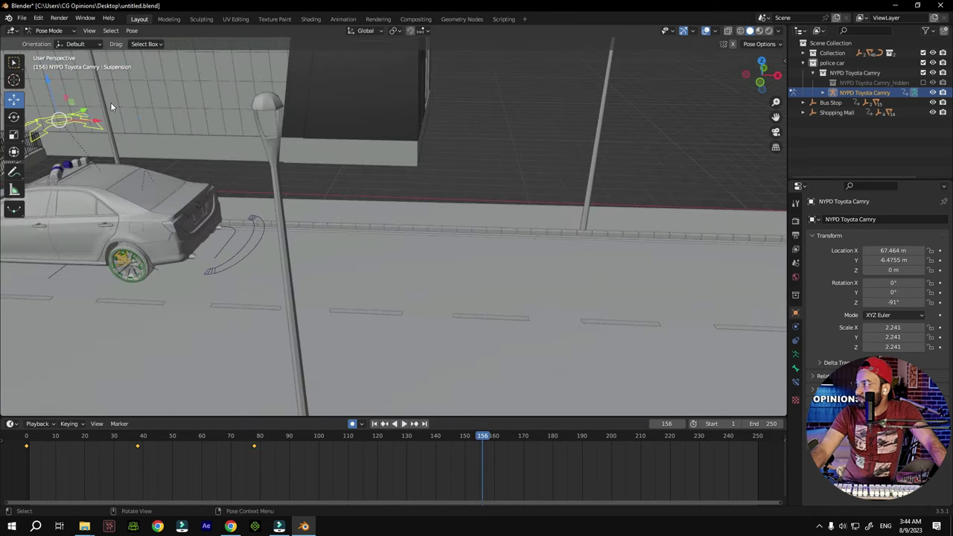
{"action": "mouse_move", "coordinate": [775, 117]}
{"action": "left_mouse_down"}
{"action": "mouse_move", "coordinate": [759, 119]}
{"action": "mouse_move", "coordinate": [774, 117]}
{"action": "left_mouse_up"}
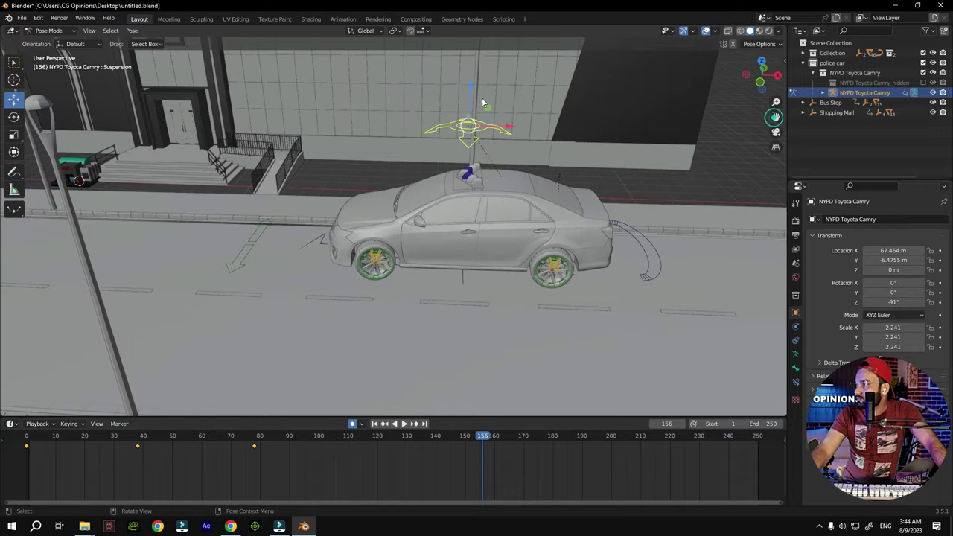
{"action": "key", "text": "g"}
{"action": "key", "text": "z"}
{"action": "left_click", "coordinate": [470, 115]}
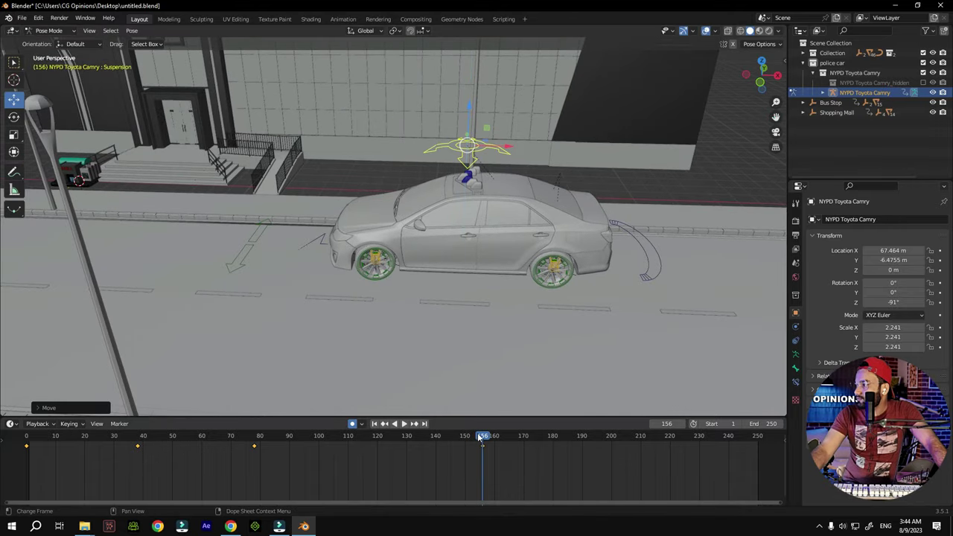
At frame 221, shift the Suspension control slightly along Z to keyframe it
{"action": "left_click_drag", "start_coordinate": [493, 438], "coordinate": [675, 434]}
{"action": "left_click_drag", "start_coordinate": [775, 117], "coordinate": [451, 148]}
{"action": "left_click_drag", "start_coordinate": [226, 125], "coordinate": [227, 130]}
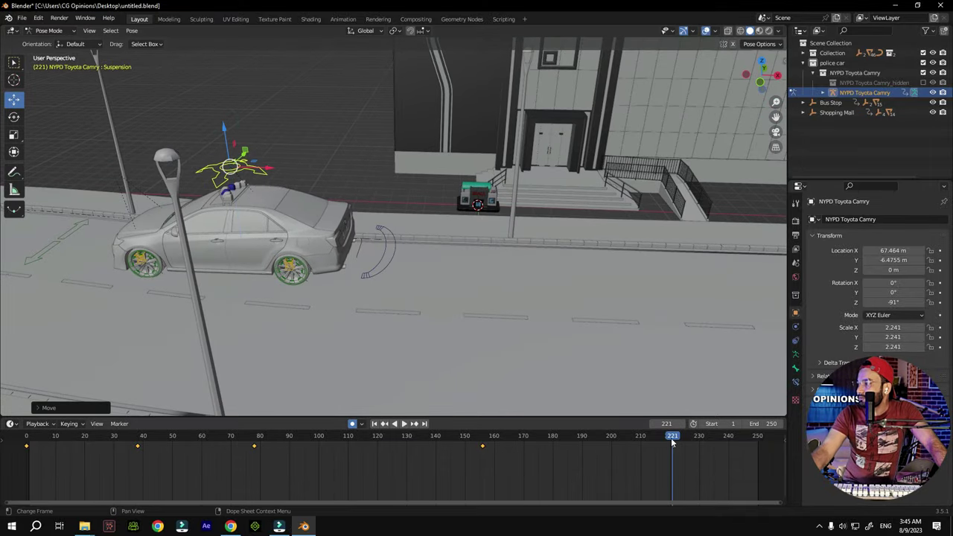
Return to frame 0, save the Blender file and briefly play the car's animation
{"action": "left_click_drag", "start_coordinate": [672, 442], "coordinate": [26, 440]}
{"action": "key", "text": "Home"}
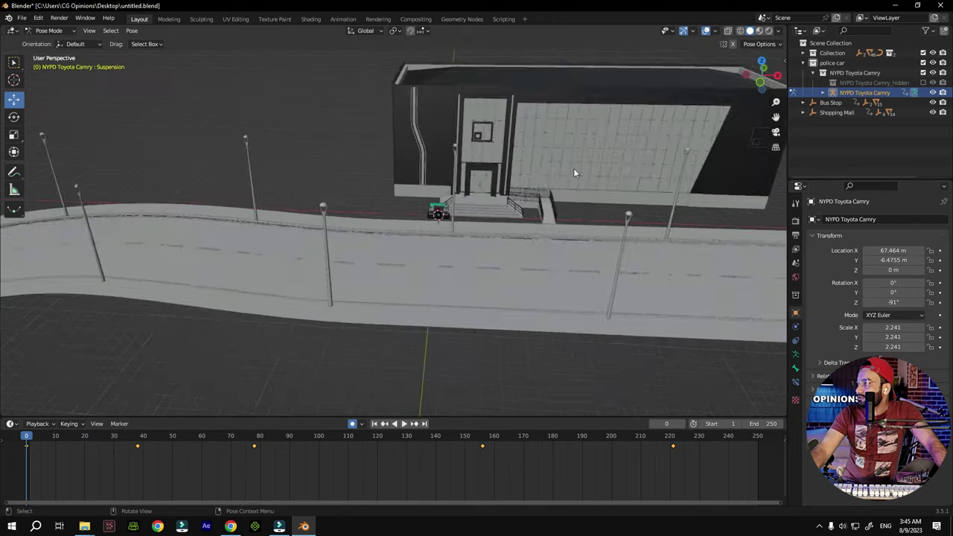
{"action": "left_click_drag", "start_coordinate": [774, 117], "coordinate": [488, 275]}
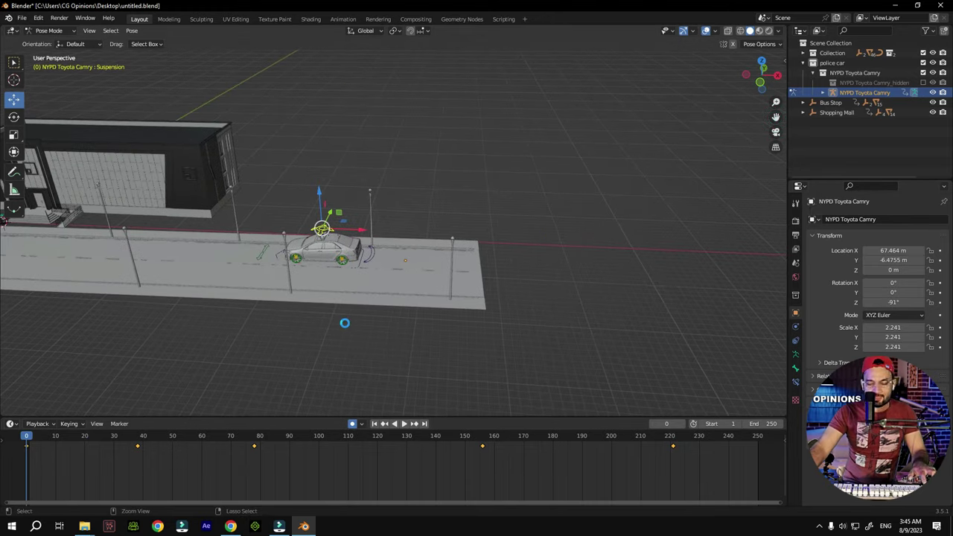
{"action": "left_click", "coordinate": [403, 424]}
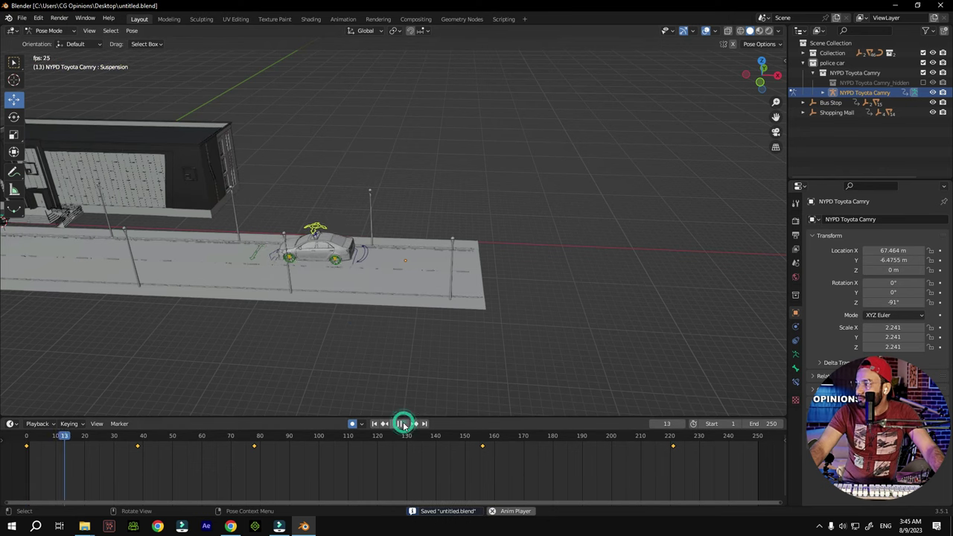
{"action": "left_click", "coordinate": [401, 424]}
Play the car's suspension motion in close view from frame 46, stop playback and return to frame 0
{"action": "scroll", "coordinate": [717, 246], "scroll_direction": "up", "scroll_amount": 5}
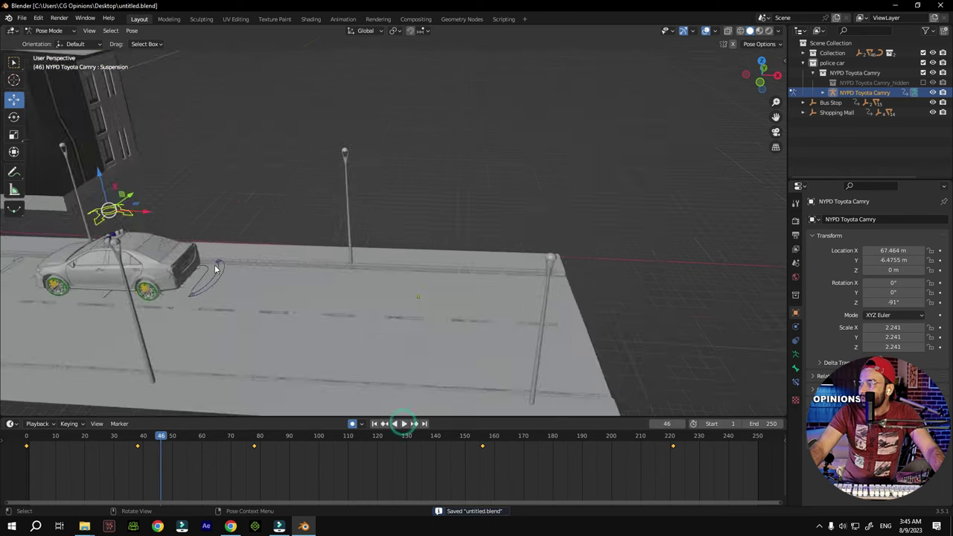
{"action": "left_click_drag", "start_coordinate": [774, 117], "coordinate": [856, 171]}
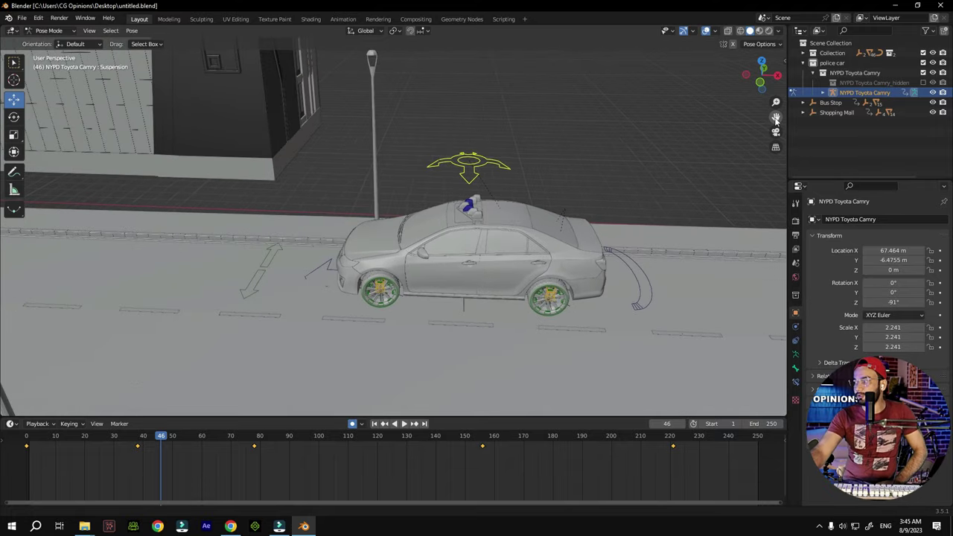
{"action": "scroll", "coordinate": [416, 300], "scroll_direction": "up", "scroll_amount": 3}
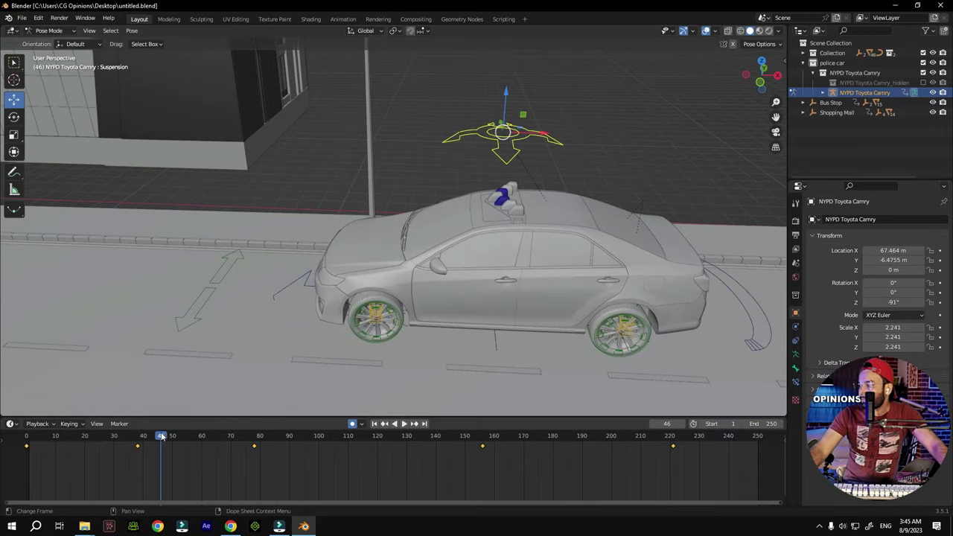
{"action": "key", "text": "space"}
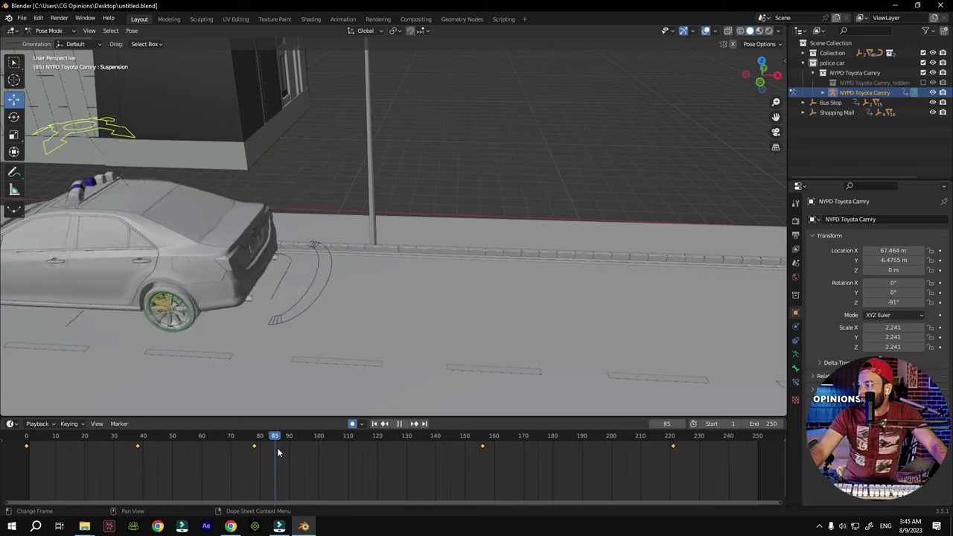
{"action": "key", "text": "Escape"}
{"action": "scroll", "coordinate": [530, 219], "scroll_direction": "down", "scroll_amount": 8}
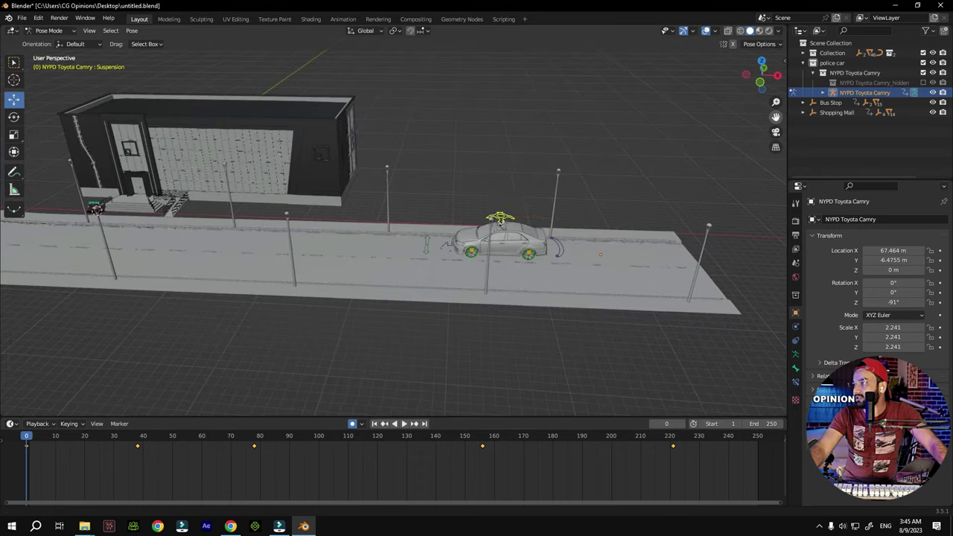
{"action": "middle_click_drag", "start_coordinate": [446, 246], "coordinate": [521, 249]}
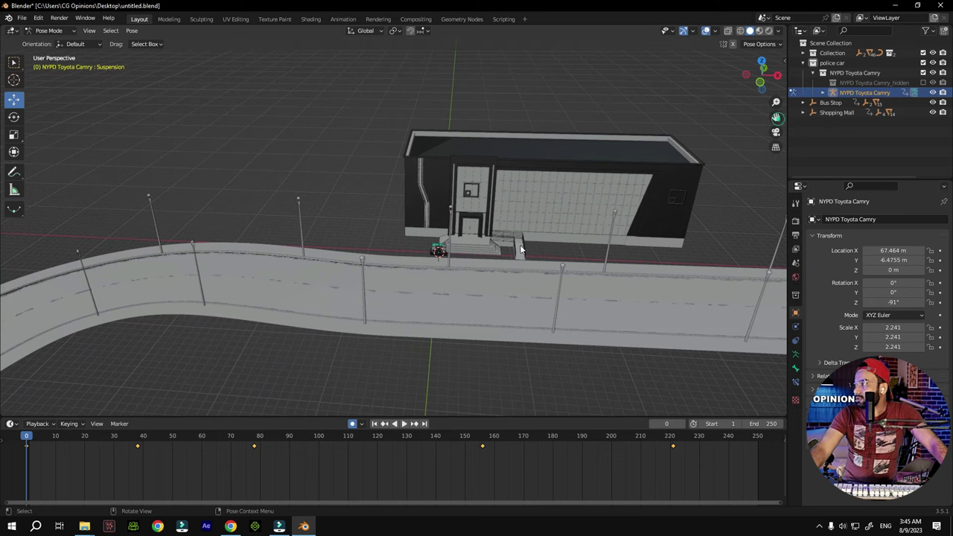
{"action": "left_click", "coordinate": [832, 102]}
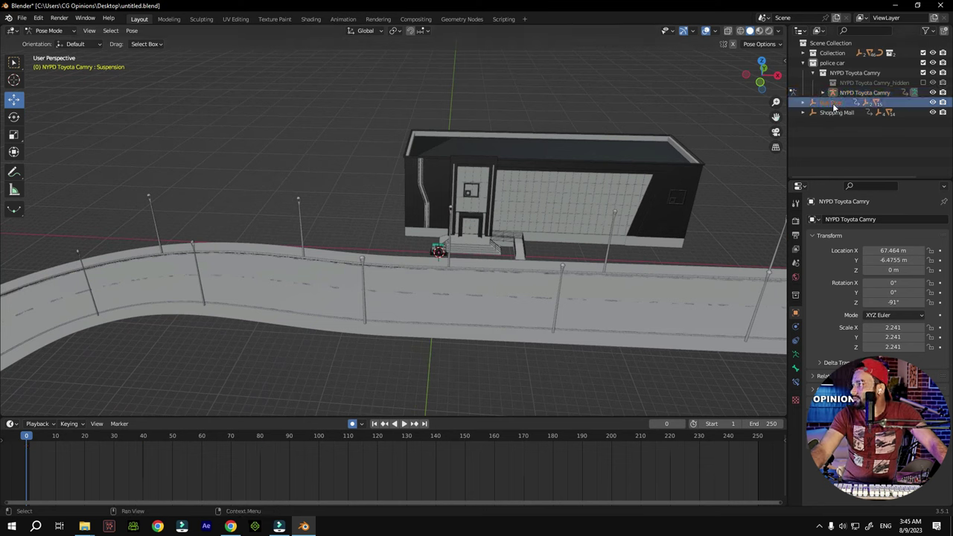
{"action": "left_click", "coordinate": [812, 102]}
{"action": "left_click", "coordinate": [843, 122]}
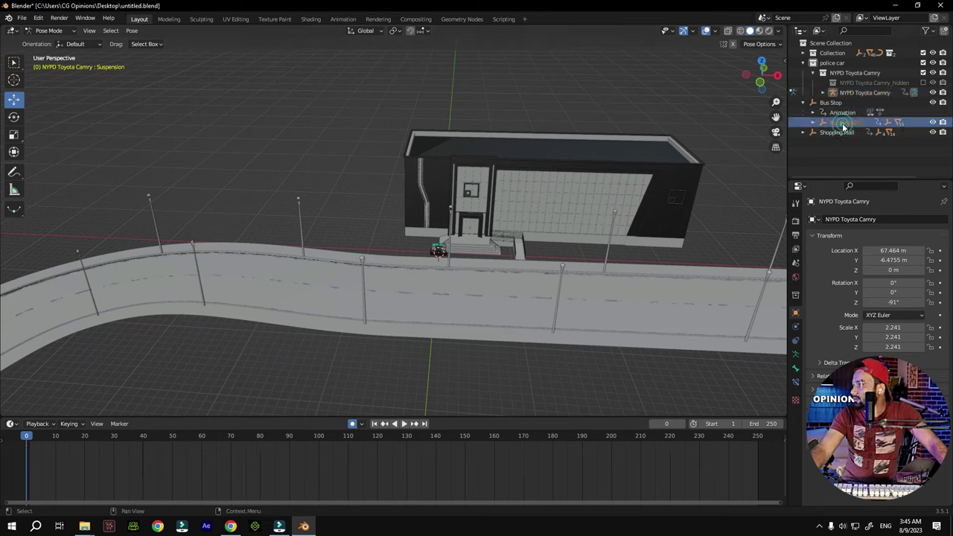
{"action": "left_click", "coordinate": [804, 102]}
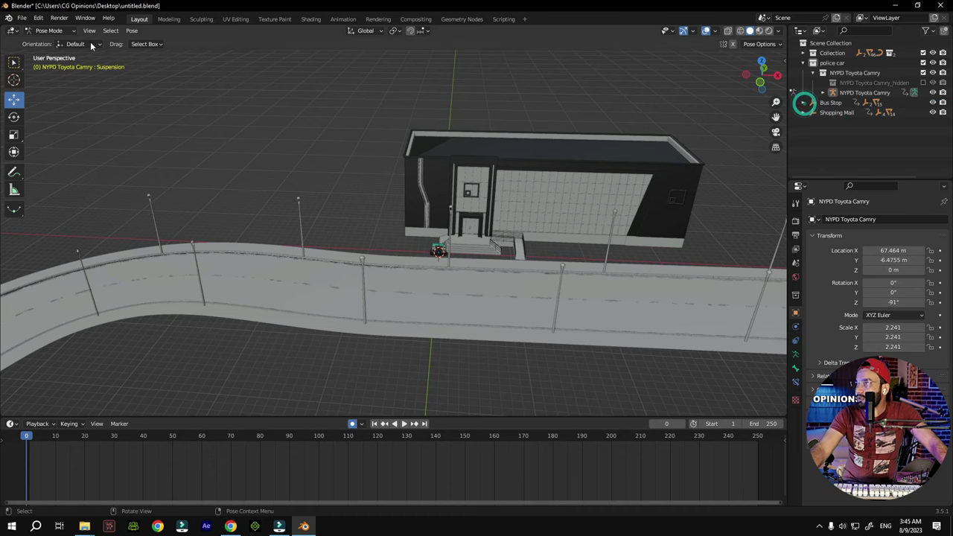
Switch from Pose Mode to Object Mode and select the Bus Stop parent object
{"action": "left_click", "coordinate": [50, 31]}
{"action": "left_click", "coordinate": [60, 42]}
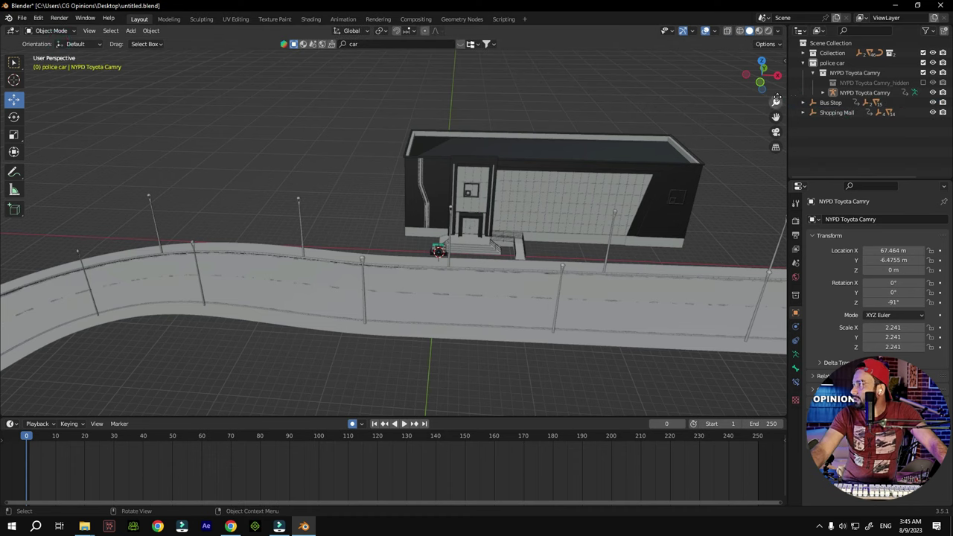
{"action": "left_click", "coordinate": [830, 102]}
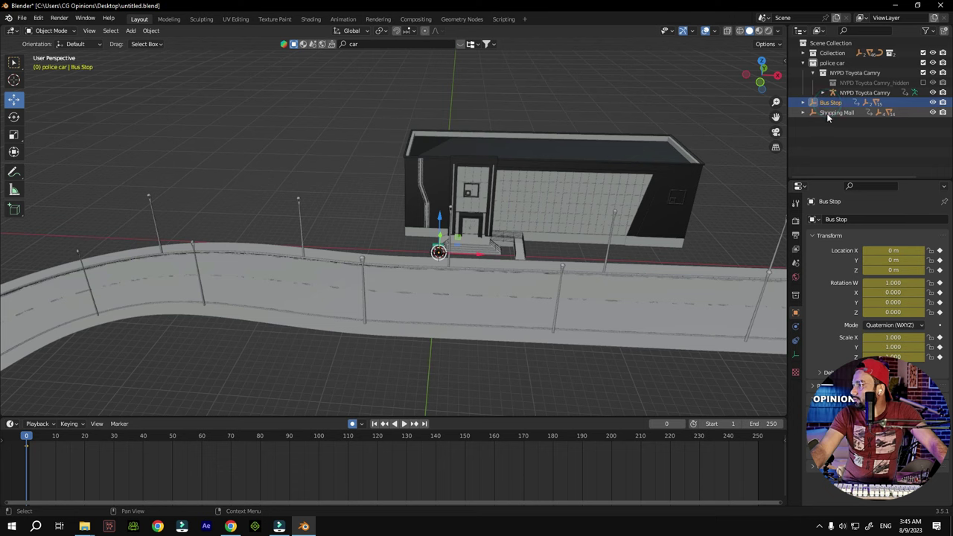
Try to scale the Bus Stop parent object uniformly
{"action": "left_click", "coordinate": [13, 137]}
{"action": "left_click_drag", "start_coordinate": [439, 251], "coordinate": [439, 252]}
{"action": "right_click", "coordinate": [439, 251]}
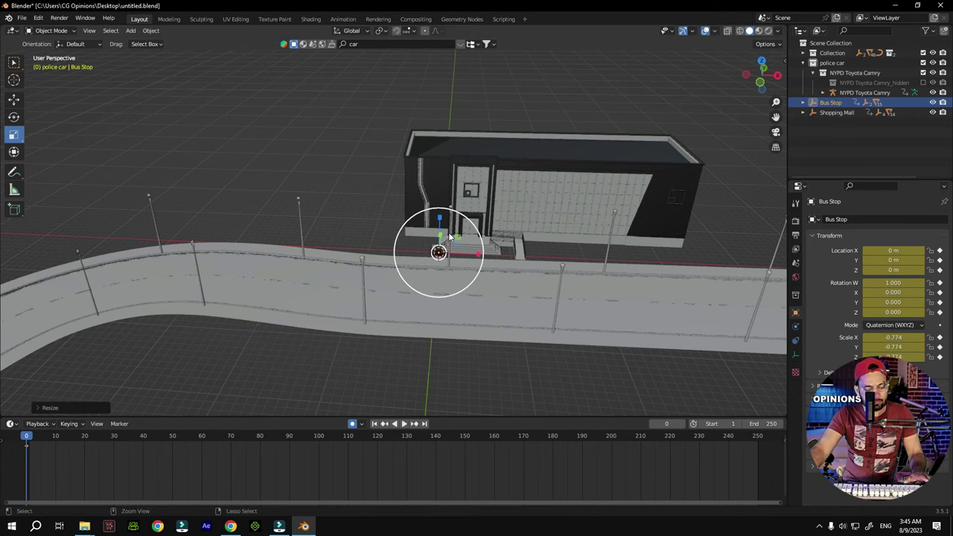
Select the child object Bus Stop.001 inside Bus Stop and scale it up uniformly to about 9.3
{"action": "left_click", "coordinate": [802, 102]}
{"action": "left_click", "coordinate": [835, 124]}
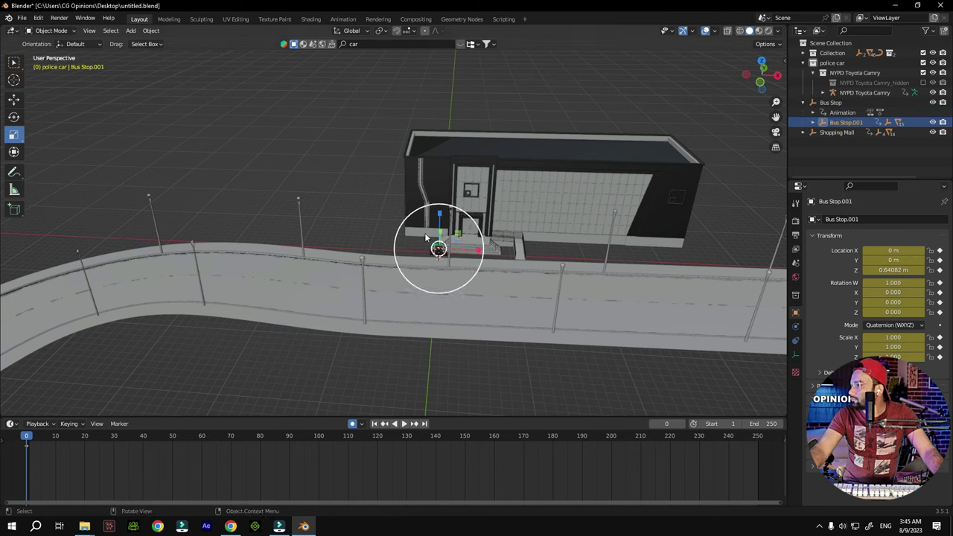
{"action": "left_click_drag", "start_coordinate": [443, 242], "coordinate": [531, 100]}
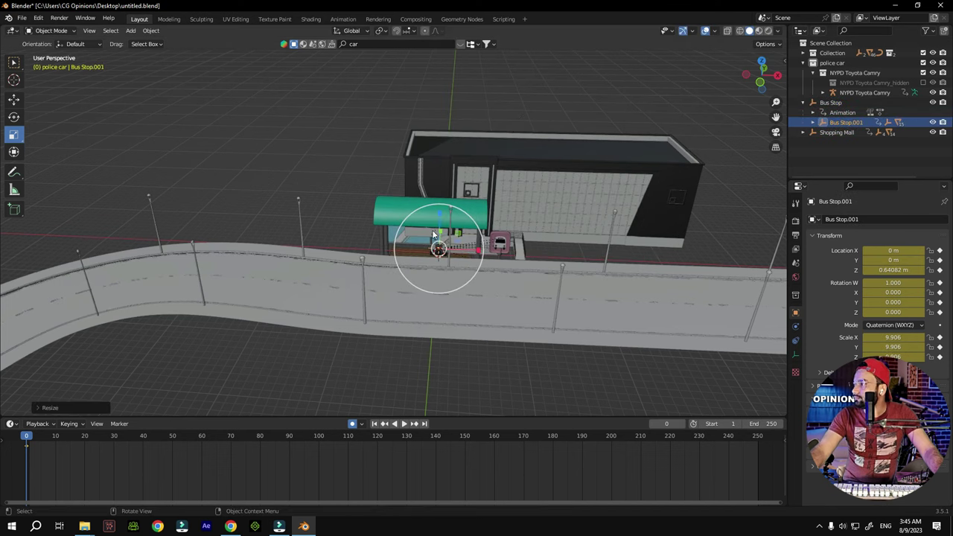
{"action": "mouse_move", "coordinate": [448, 220]}
{"action": "left_mouse_down"}
{"action": "mouse_move", "coordinate": [458, 192]}
{"action": "mouse_move", "coordinate": [447, 222]}
{"action": "left_mouse_up"}
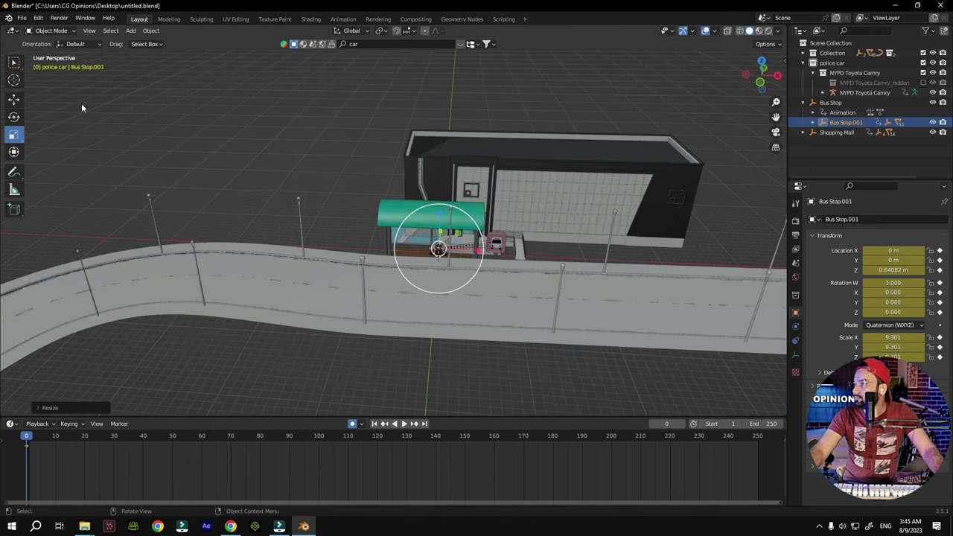
Move Bus Stop.001 to about -29.6 m in X and 7.27 m in Z, and scale it down uniformly to about 6.06
{"action": "left_click", "coordinate": [14, 100]}
{"action": "left_click_drag", "start_coordinate": [477, 253], "coordinate": [221, 185]}
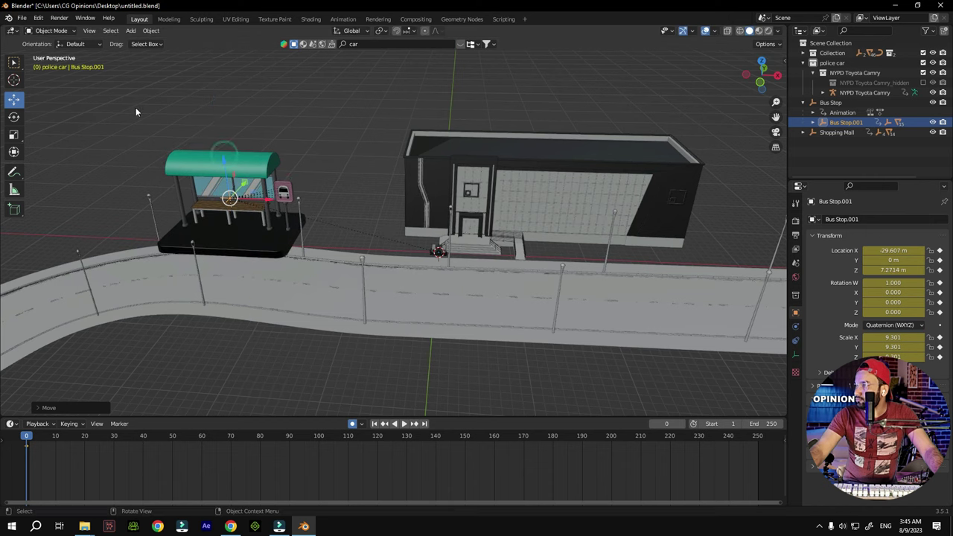
{"action": "left_click", "coordinate": [14, 117]}
{"action": "left_click", "coordinate": [14, 136]}
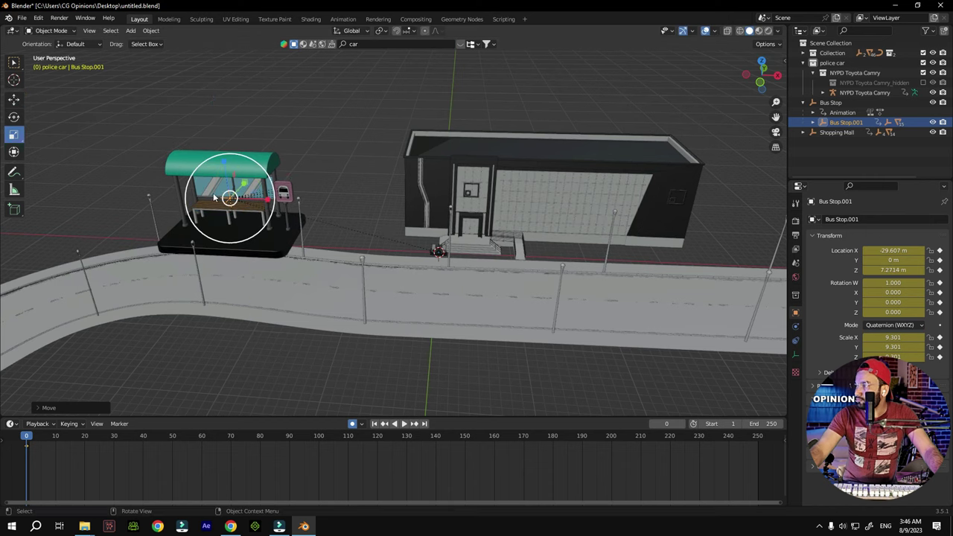
{"action": "left_click_drag", "start_coordinate": [251, 174], "coordinate": [211, 205]}
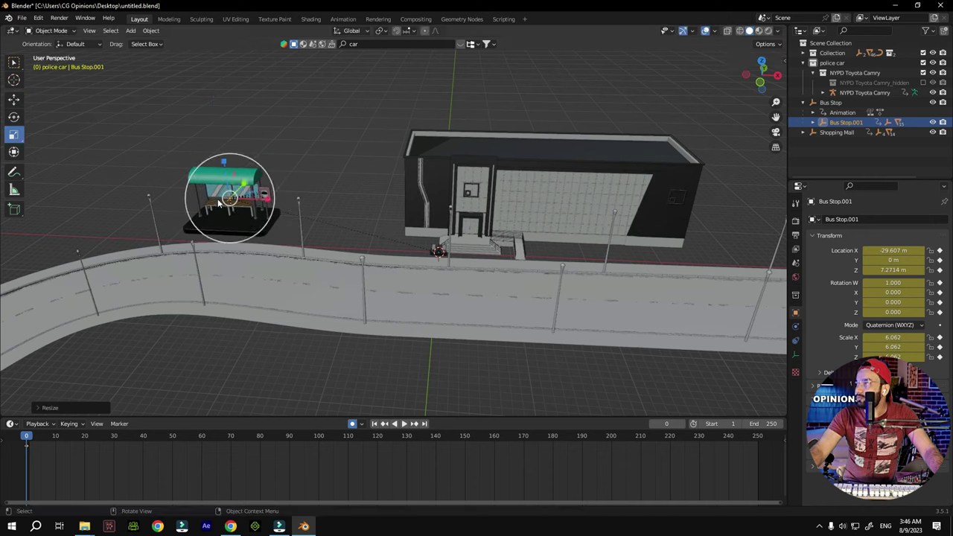
Move Bus Stop.001 along Y toward the road to about -2 m
{"action": "scroll", "coordinate": [211, 206], "scroll_direction": "up", "scroll_amount": 1}
{"action": "scroll", "coordinate": [213, 206], "scroll_direction": "up", "scroll_amount": 1}
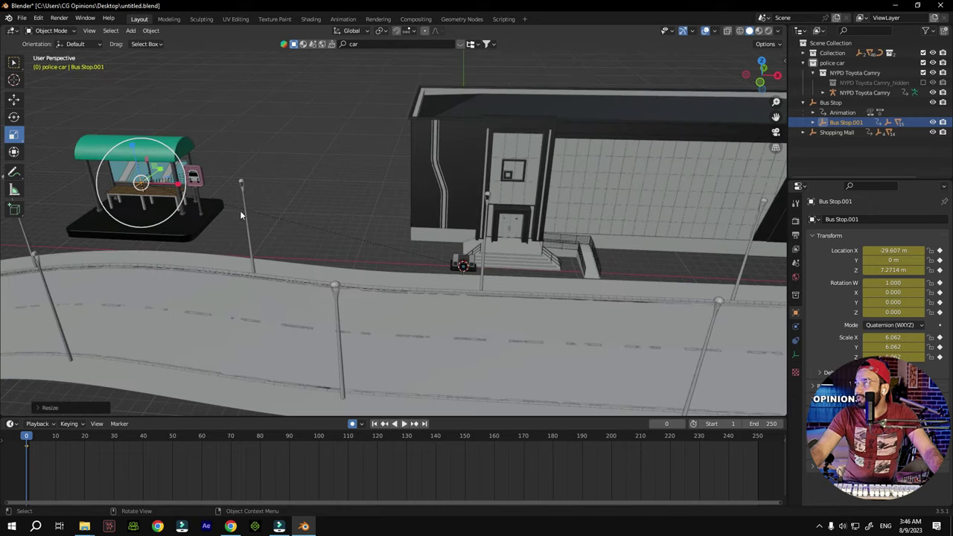
{"action": "left_click", "coordinate": [15, 99]}
{"action": "left_click_drag", "start_coordinate": [168, 171], "coordinate": [146, 201]}
{"action": "middle_click_drag", "start_coordinate": [259, 151], "coordinate": [434, 151], "text": "shift"}
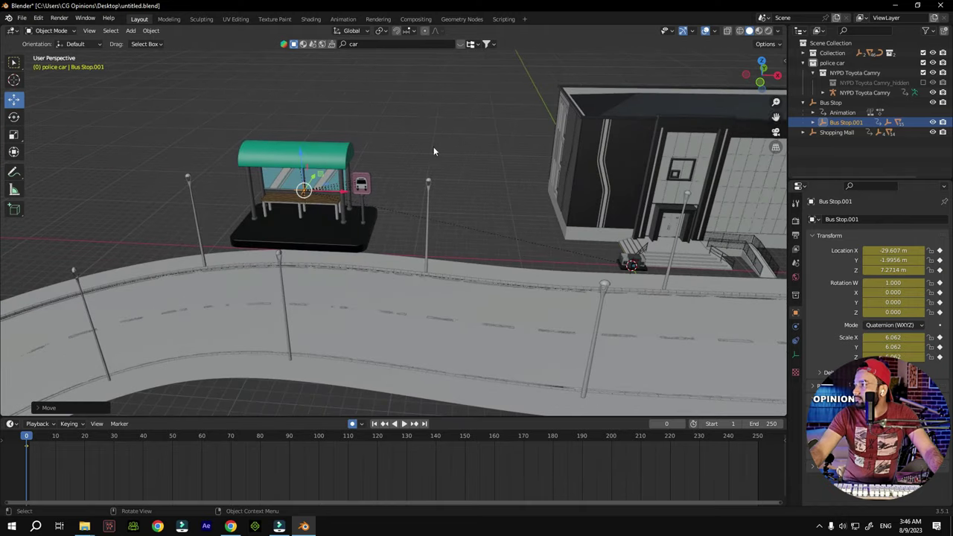
Lower Bus Stop.001 to about 4.2 m in Z and move it away from the road to about 2.6 m in Y
{"action": "left_click_drag", "start_coordinate": [759, 87], "coordinate": [751, 119]}
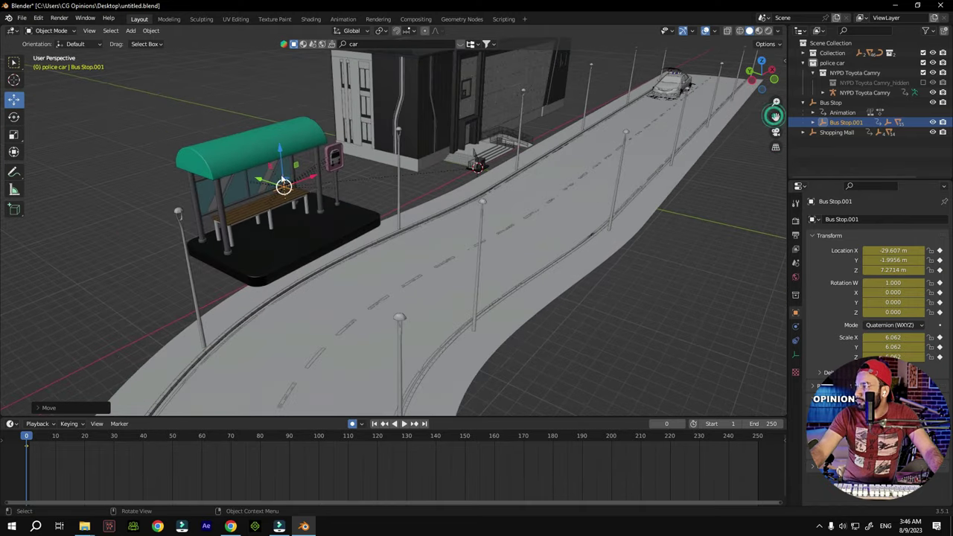
{"action": "left_click_drag", "start_coordinate": [280, 149], "coordinate": [221, 208]}
{"action": "key", "text": "y"}
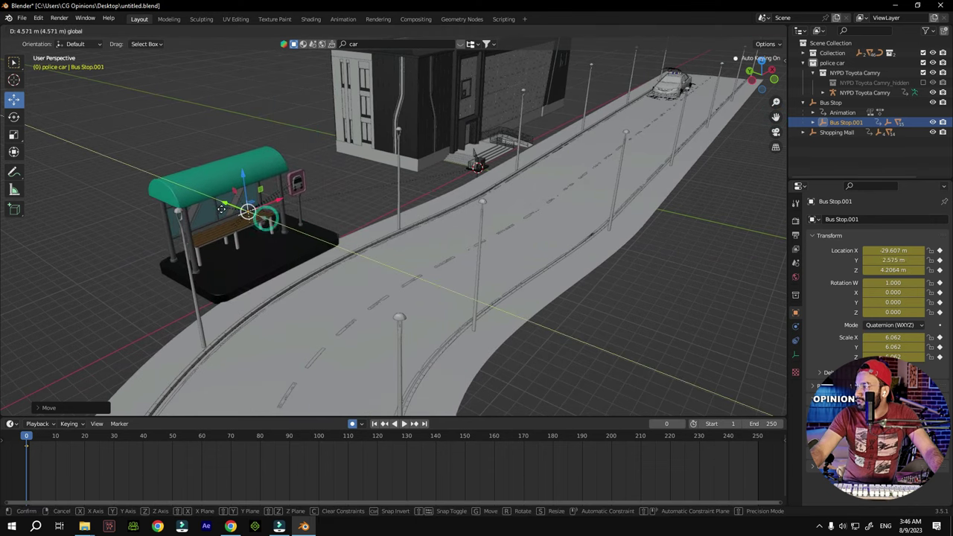
{"action": "left_click", "coordinate": [216, 209]}
Select the Shopping Mall parent object and scale it up uniformly to about 6.86
{"action": "middle_click_drag", "start_coordinate": [216, 209], "coordinate": [686, 149]}
{"action": "left_click", "coordinate": [838, 133]}
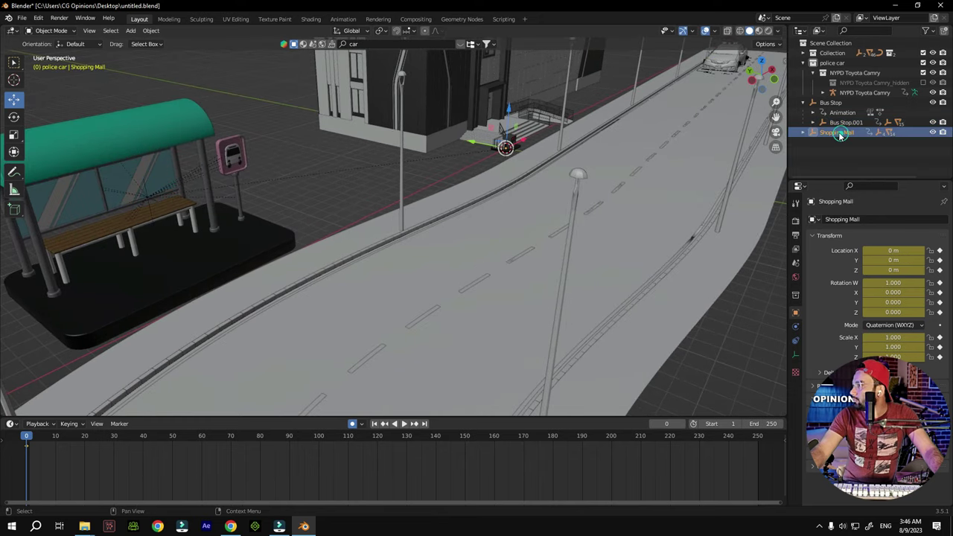
{"action": "left_click", "coordinate": [13, 134]}
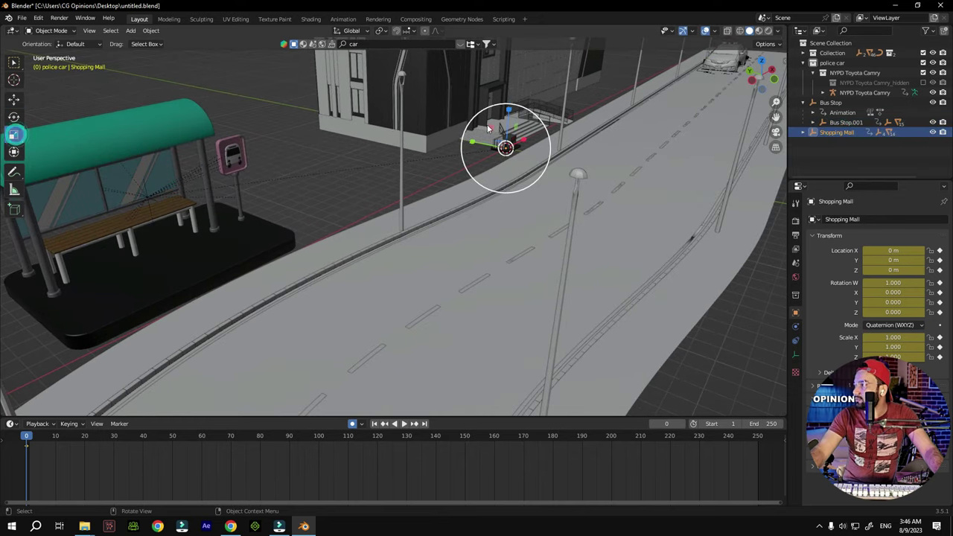
{"action": "left_click_drag", "start_coordinate": [466, 146], "coordinate": [716, 437]}
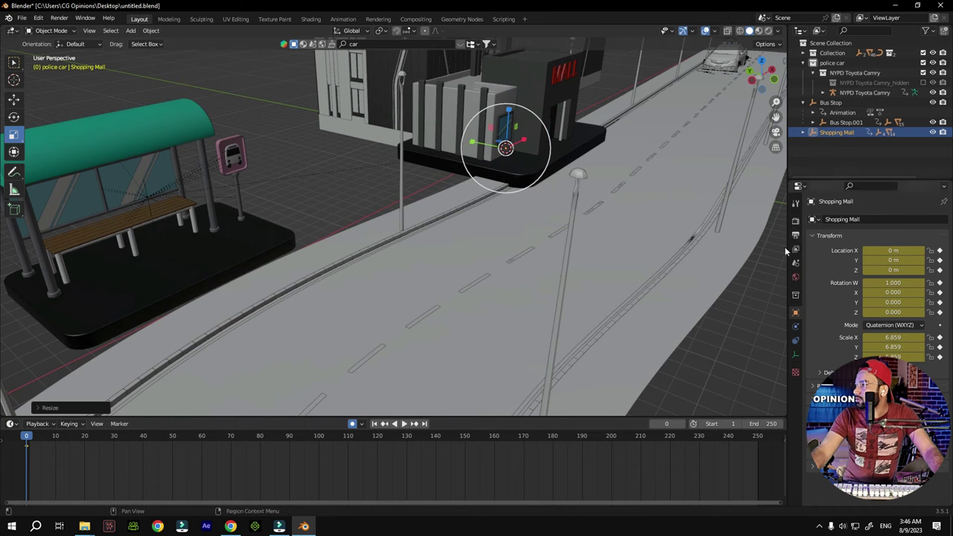
Move the Shopping Mall between the bus stop and the large building, to about -14.4 m in X and 5.9 m in Y
{"action": "left_click_drag", "start_coordinate": [773, 89], "coordinate": [3, 395]}
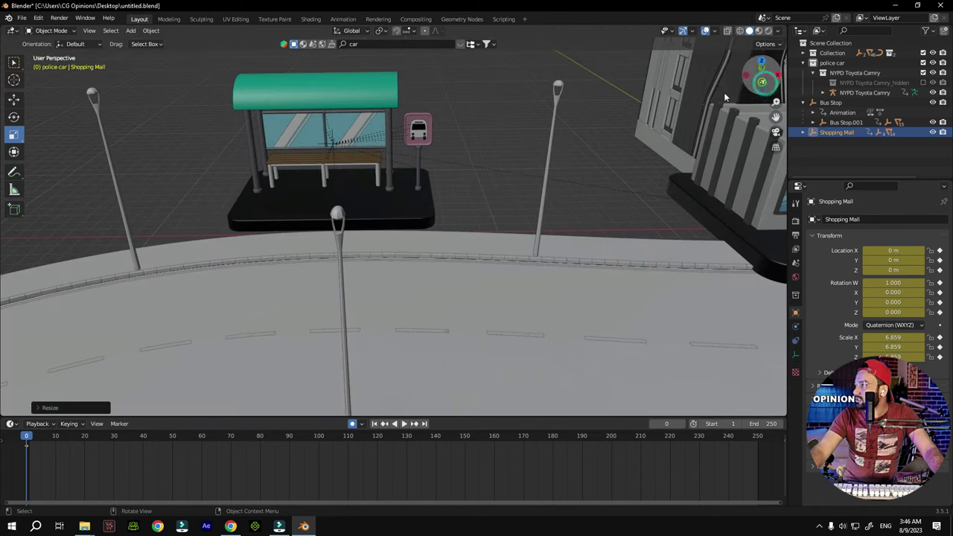
{"action": "mouse_move", "coordinate": [774, 117]}
{"action": "left_mouse_down"}
{"action": "mouse_move", "coordinate": [745, 123]}
{"action": "mouse_move", "coordinate": [774, 118]}
{"action": "left_mouse_up"}
{"action": "left_click", "coordinate": [16, 102]}
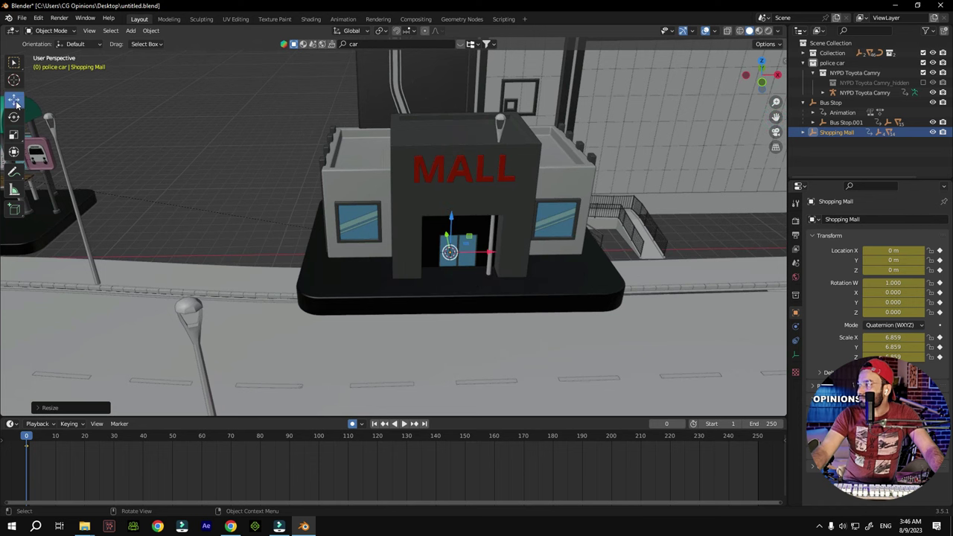
{"action": "left_click_drag", "start_coordinate": [505, 259], "coordinate": [266, 211]}
{"action": "scroll", "coordinate": [272, 211], "scroll_direction": "down", "scroll_amount": 3}
{"action": "scroll", "coordinate": [272, 211], "scroll_direction": "down", "scroll_amount": 3}
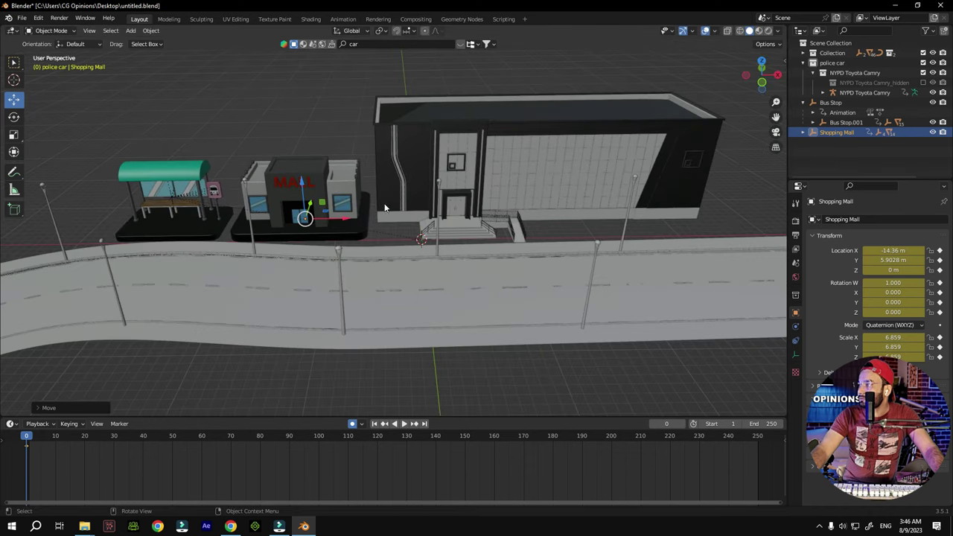
Set the timeline to frame 0 and save the scene to untitled.blend
{"action": "left_click_drag", "start_coordinate": [761, 76], "coordinate": [635, 213]}
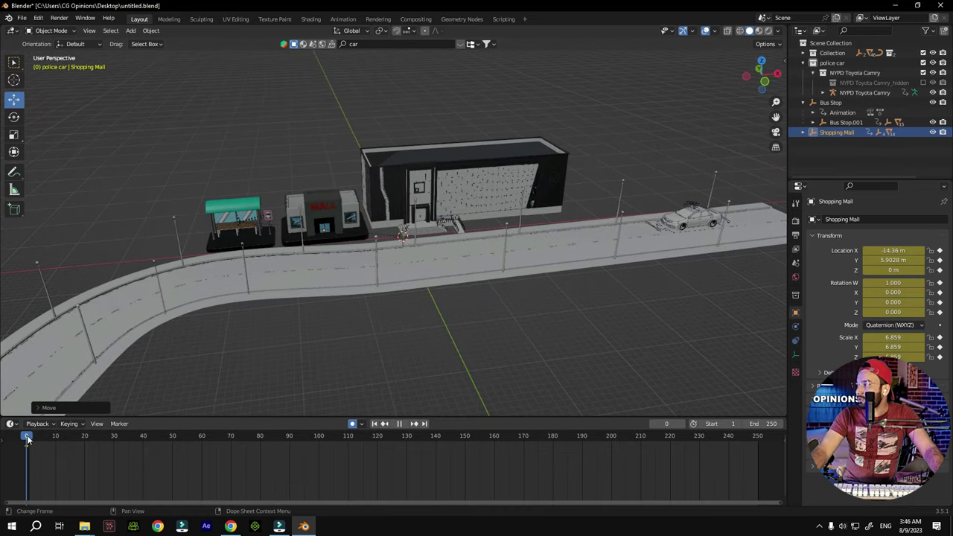
{"action": "left_click_drag", "start_coordinate": [26, 437], "coordinate": [26, 394]}
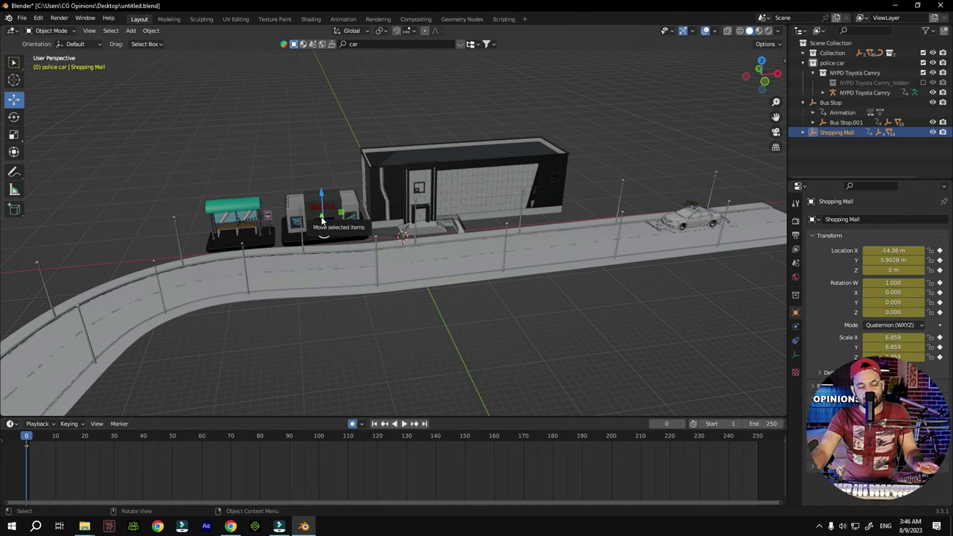
{"action": "key", "text": "ctrl+s"}
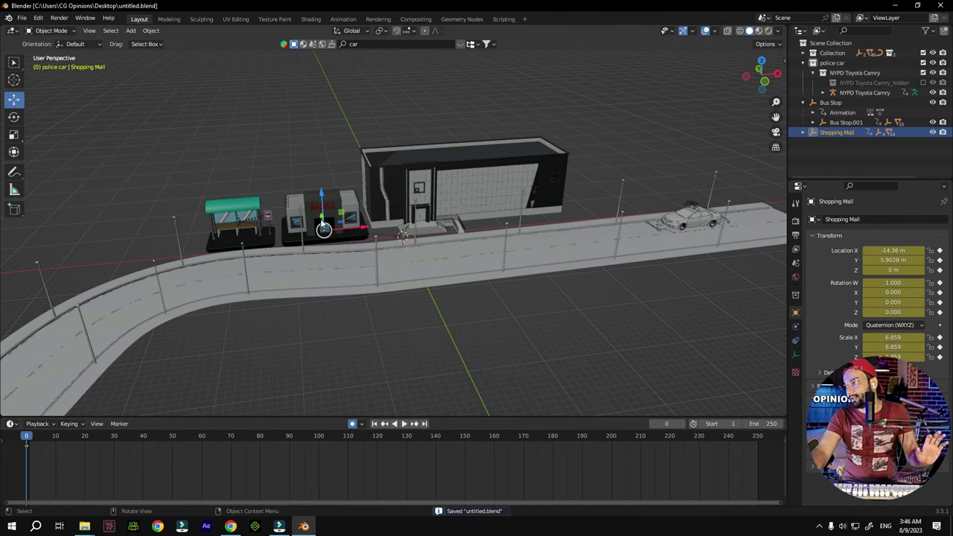
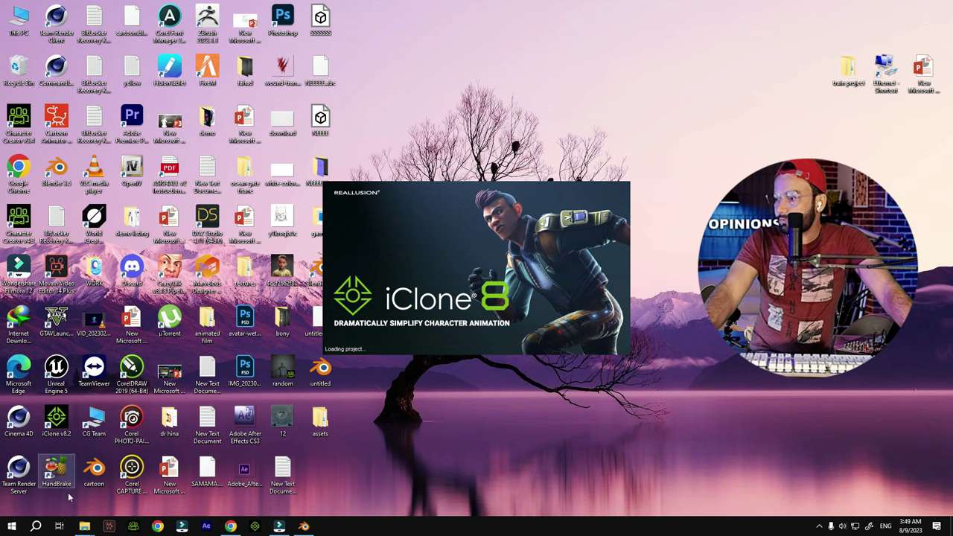
Switch to File Explorer and open Animation Pro Pack inside 3D cartoon animation complete pkg on the Paid Students data (J:) drive
{"action": "mouse_move", "coordinate": [84, 525]}
{"action": "left_click", "coordinate": [45, 484]}
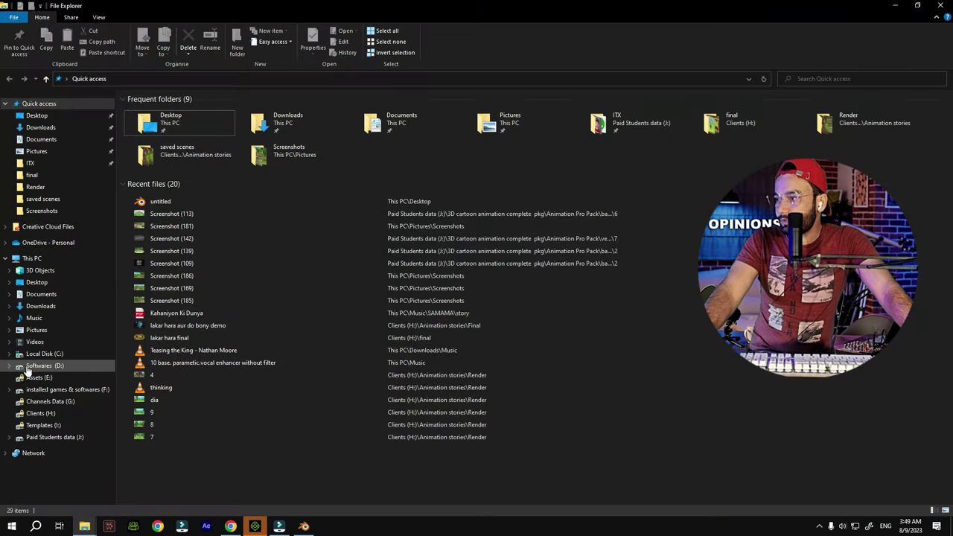
{"action": "left_click", "coordinate": [53, 437]}
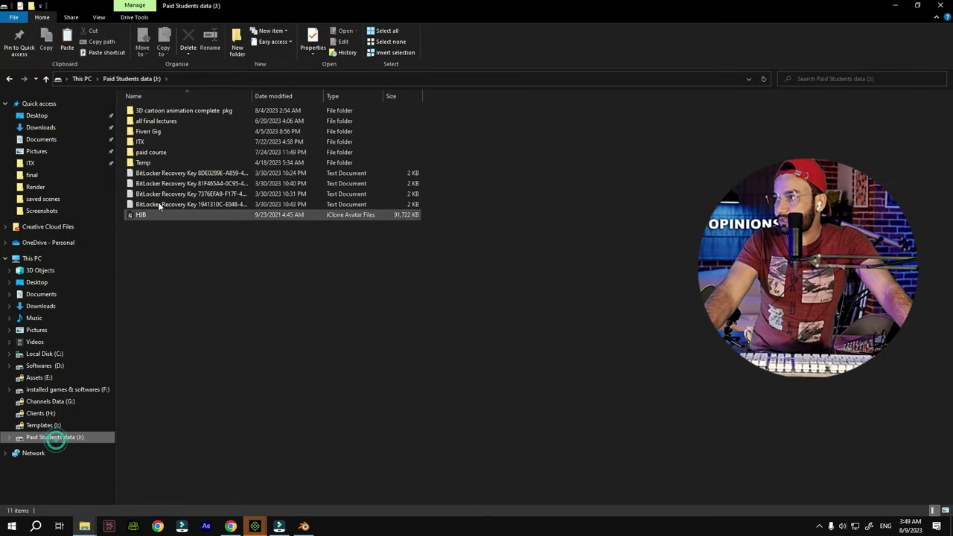
{"action": "double_click", "coordinate": [186, 114]}
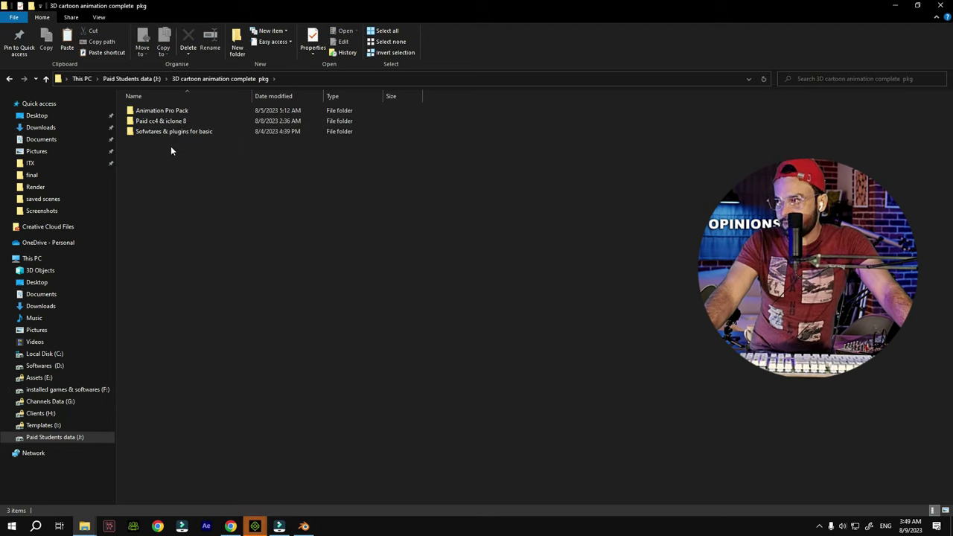
{"action": "double_click", "coordinate": [180, 113]}
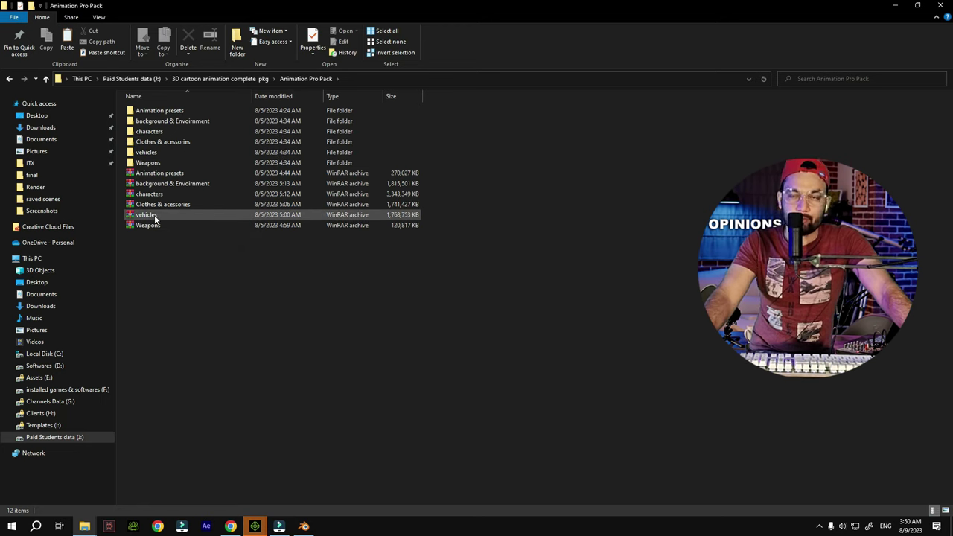
Reopen Animation Pro Pack from its parent folder and open the Animals folder inside characters
{"action": "left_click", "coordinate": [45, 78]}
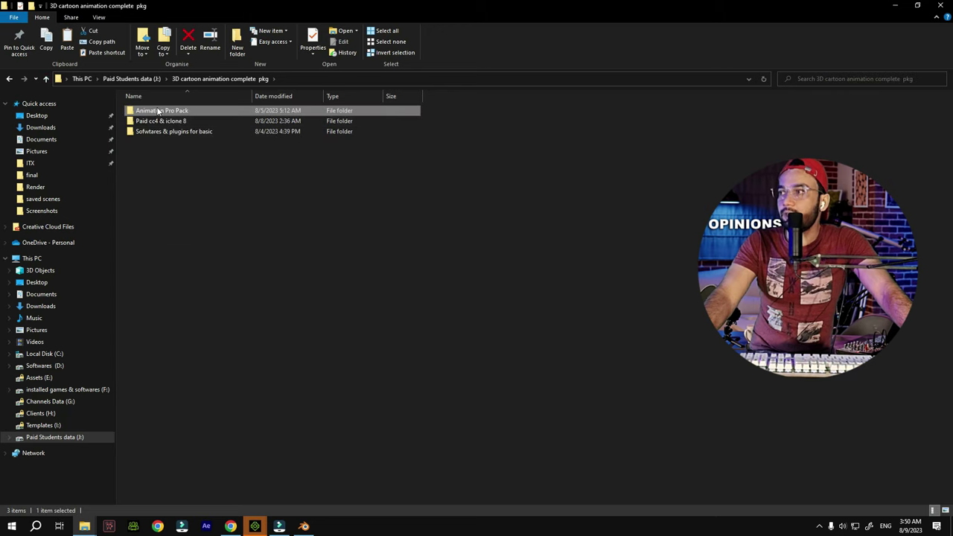
{"action": "double_click", "coordinate": [188, 110]}
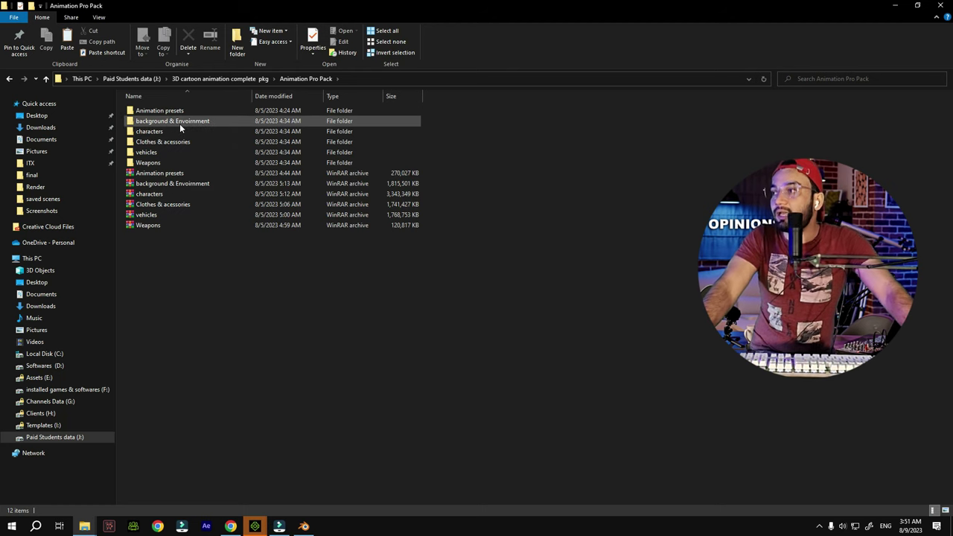
{"action": "mouse_move", "coordinate": [180, 124]}
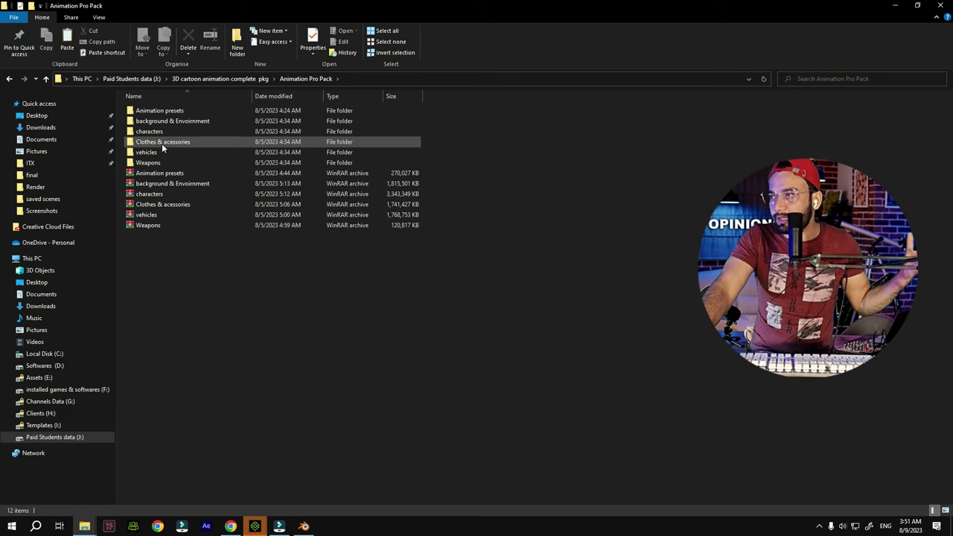
{"action": "double_click", "coordinate": [161, 134]}
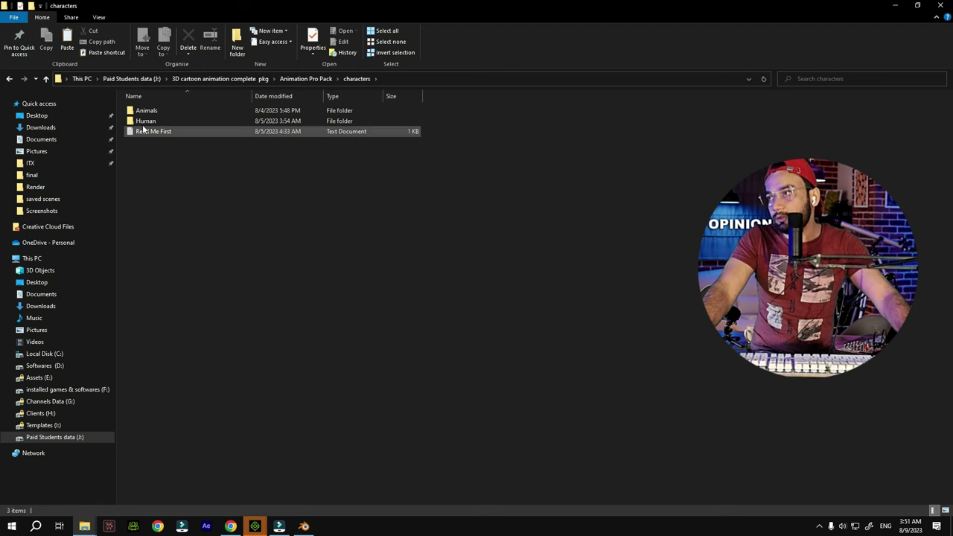
{"action": "left_click", "coordinate": [162, 111]}
{"action": "double_click", "coordinate": [163, 110]}
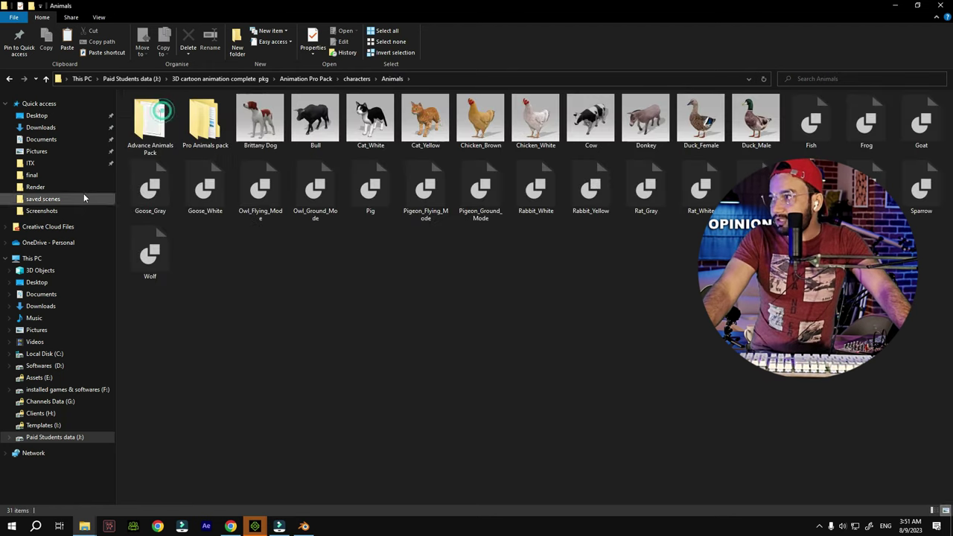
Try to bring the Brittany Dog file into iClone 8 and dismiss the iClone welcome screen
{"action": "left_click", "coordinate": [269, 122]}
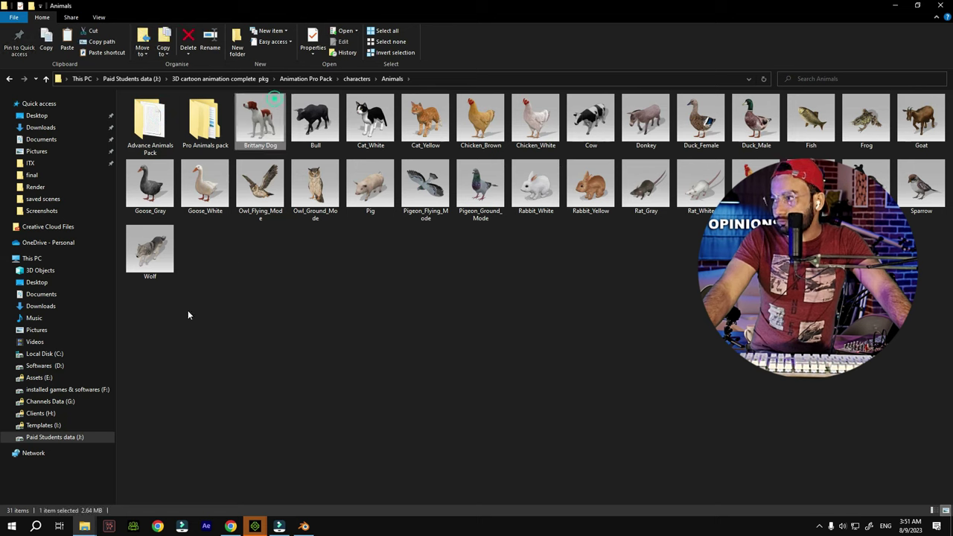
{"action": "left_click_drag", "start_coordinate": [269, 121], "coordinate": [199, 276]}
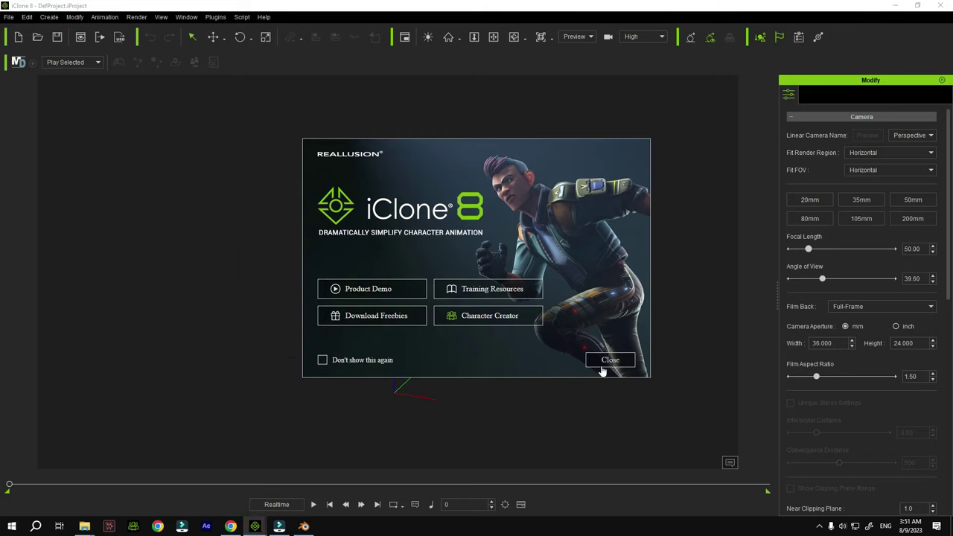
{"action": "left_click", "coordinate": [609, 360]}
{"action": "left_click", "coordinate": [498, 337]}
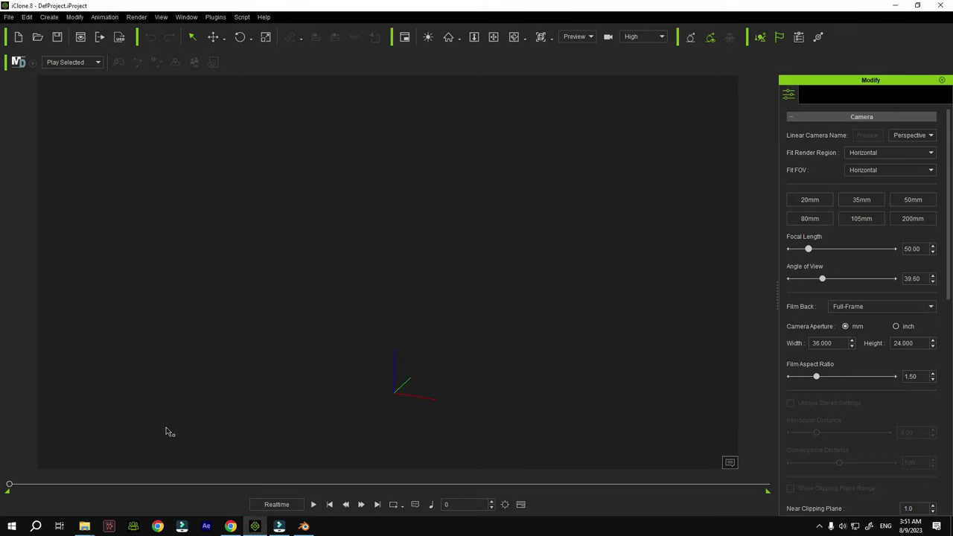
Load the Brittany Dog from the Animals folder into the empty iClone 8 scene
{"action": "mouse_move", "coordinate": [84, 526]}
{"action": "left_click", "coordinate": [83, 465]}
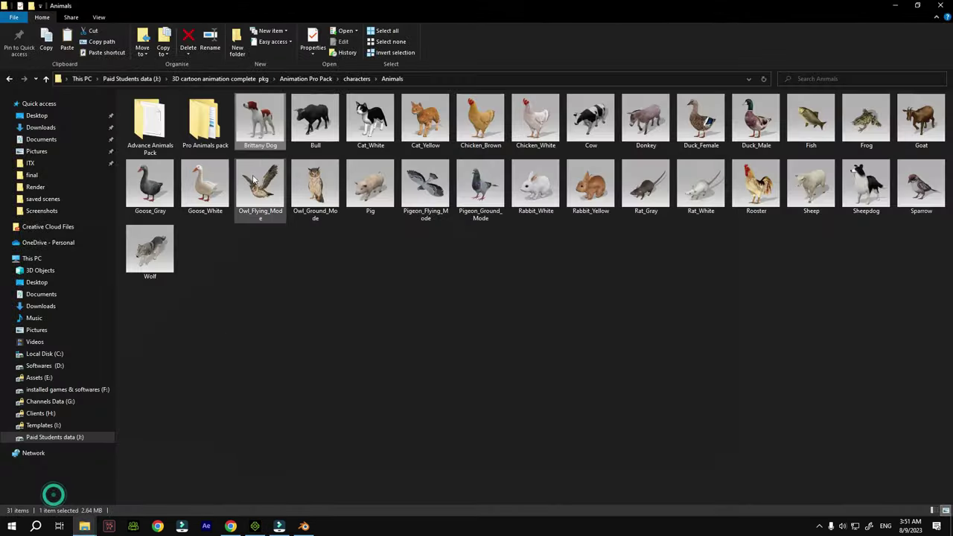
{"action": "left_click_drag", "start_coordinate": [262, 141], "coordinate": [380, 270]}
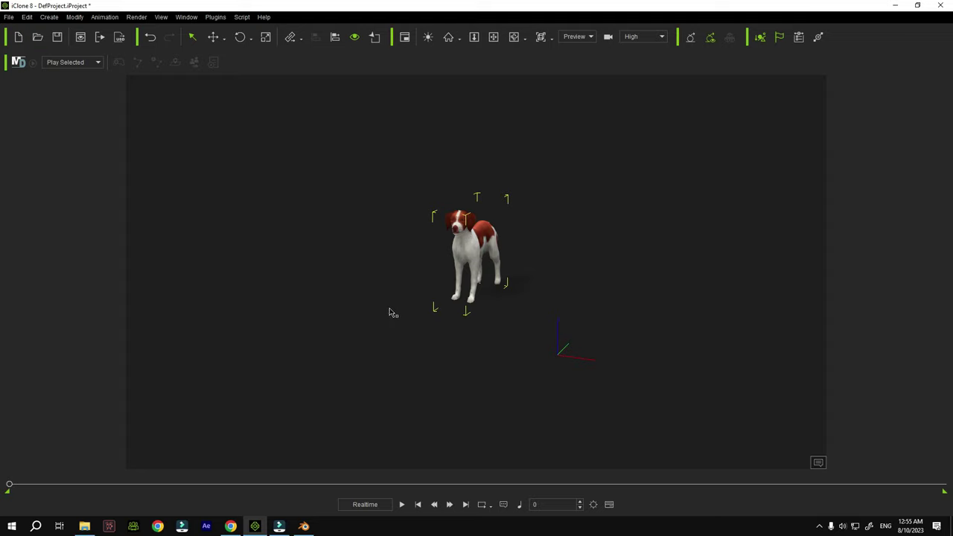
Return to File Explorer and view the City folder under background & Envoirnment, OBJ & FBX
{"action": "left_click", "coordinate": [84, 525]}
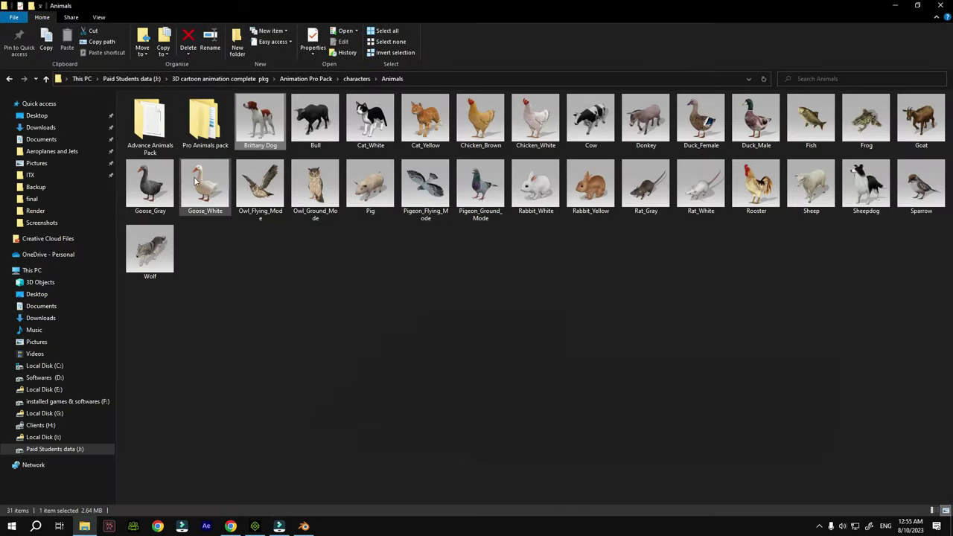
{"action": "left_click", "coordinate": [46, 79]}
{"action": "left_click", "coordinate": [46, 79]}
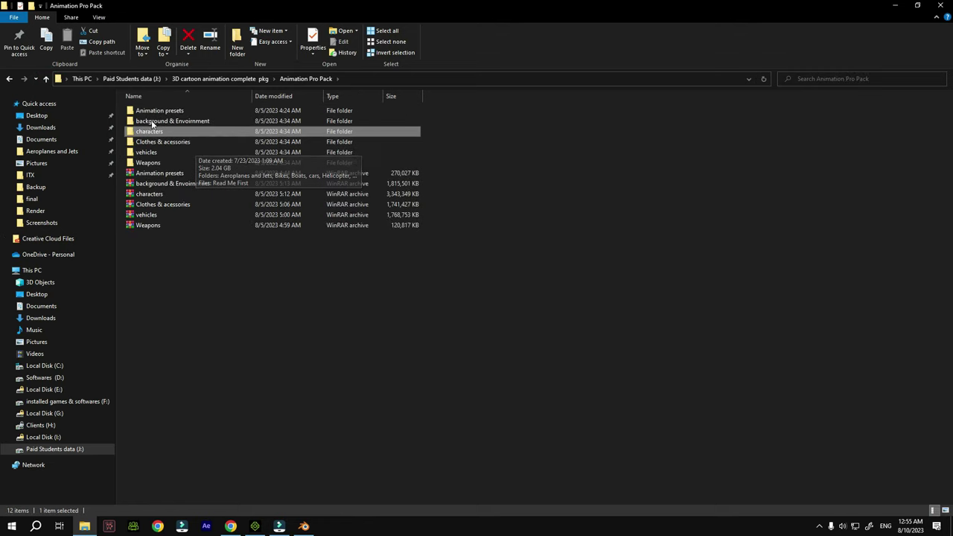
{"action": "double_click", "coordinate": [179, 123]}
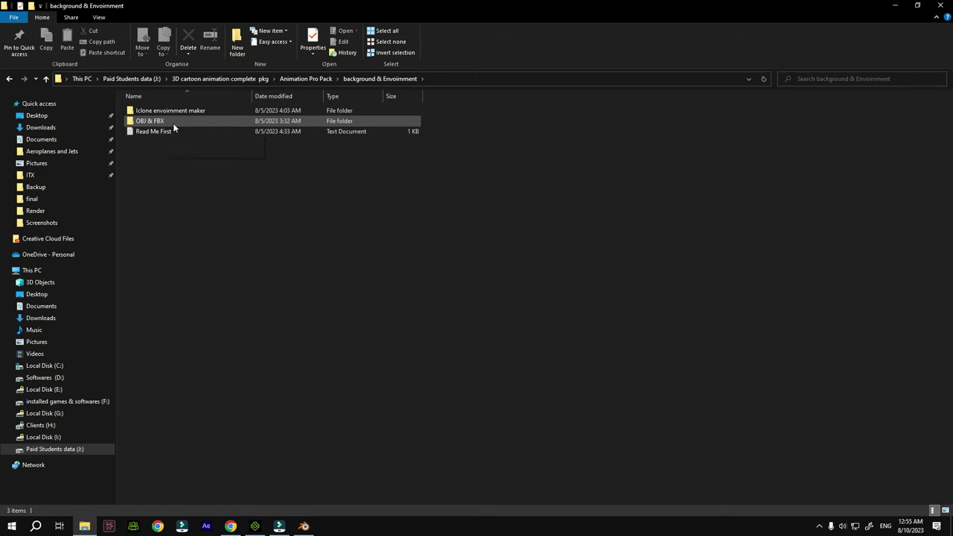
{"action": "double_click", "coordinate": [173, 124]}
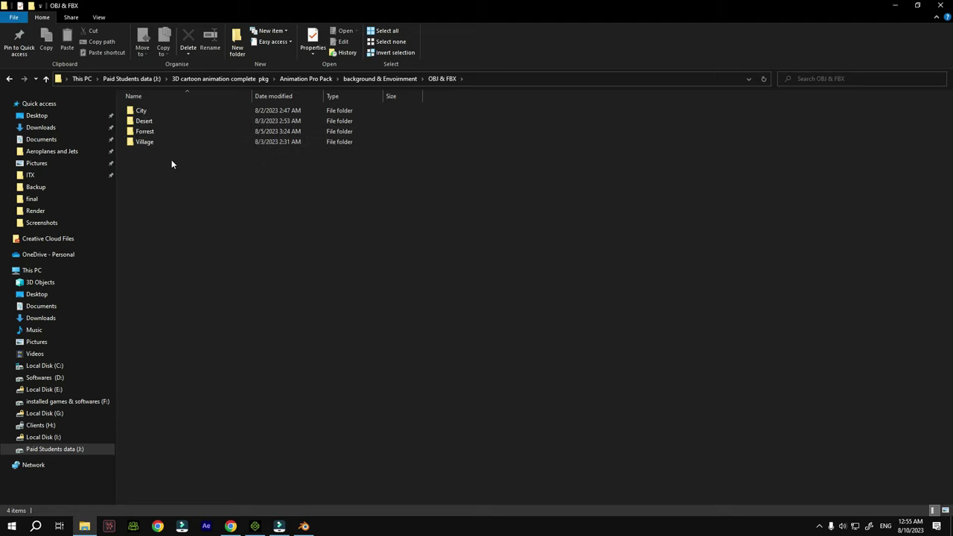
{"action": "double_click", "coordinate": [172, 111]}
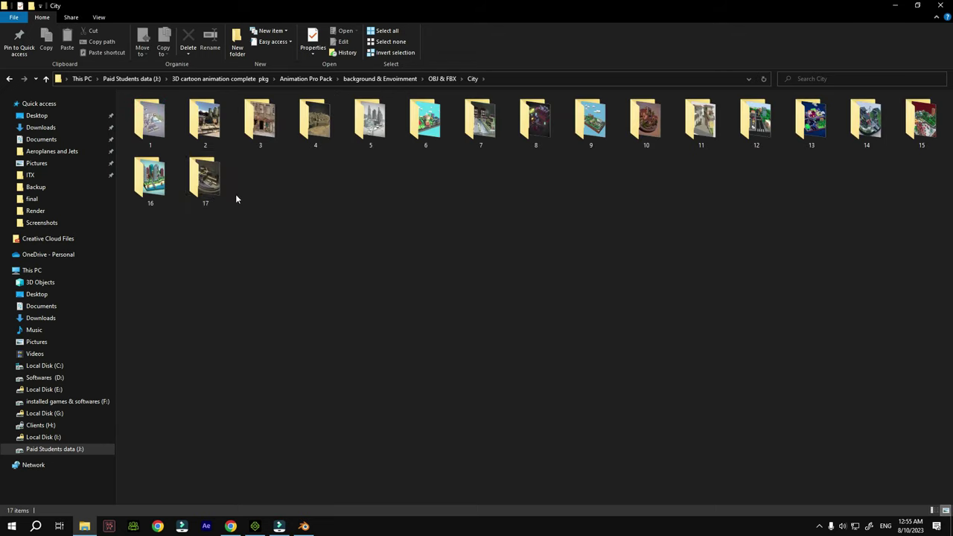
Examine the Desert and Forrest environment folders inside OBJ & FBX
{"action": "left_click", "coordinate": [49, 82]}
{"action": "left_click", "coordinate": [47, 79]}
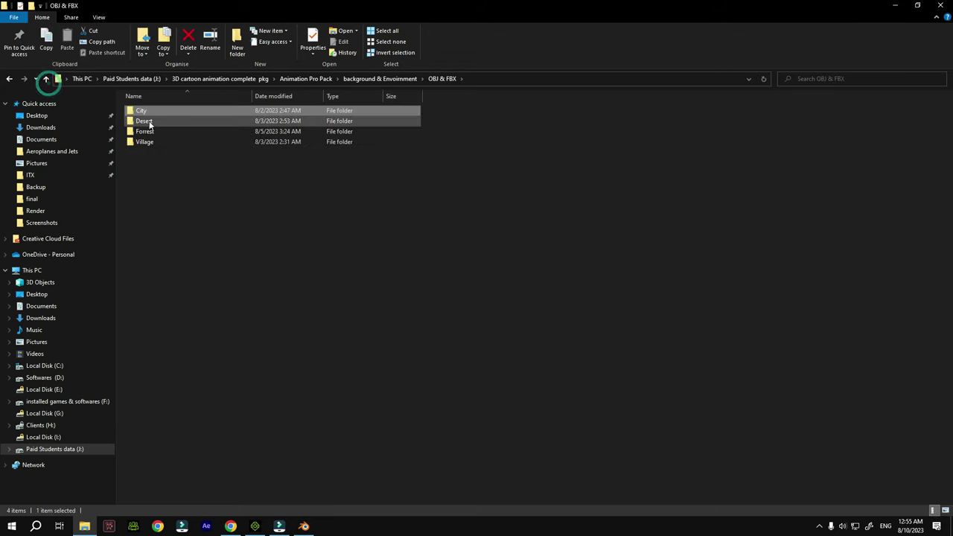
{"action": "double_click", "coordinate": [149, 121]}
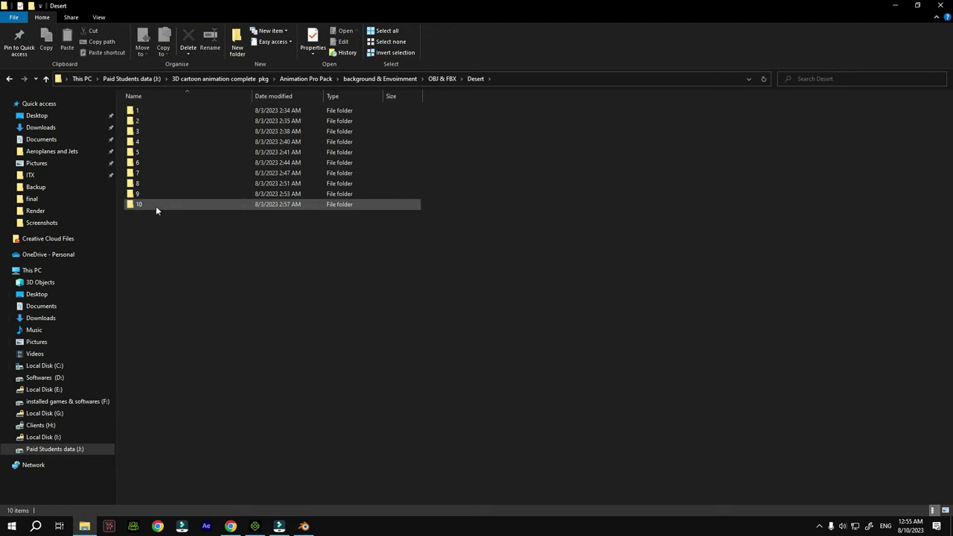
{"action": "left_click", "coordinate": [47, 82]}
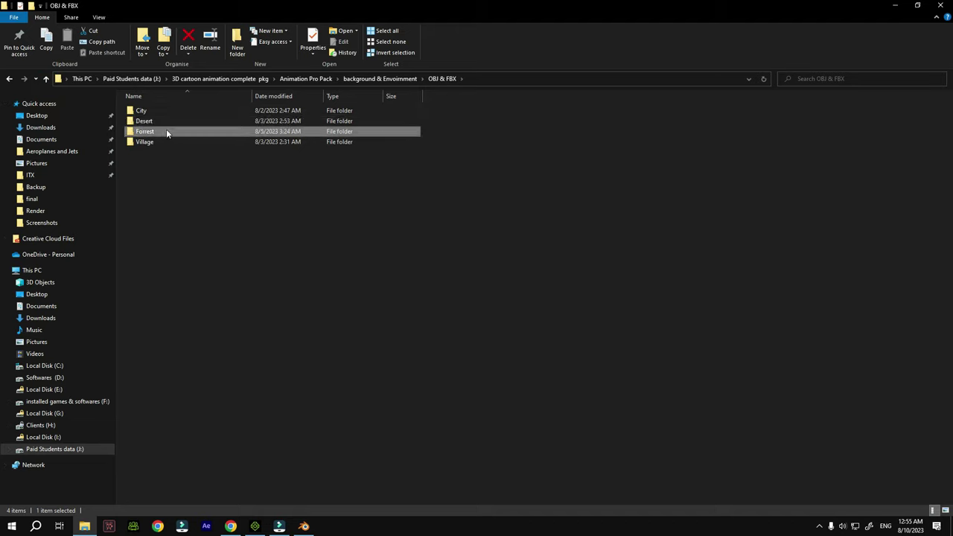
{"action": "double_click", "coordinate": [166, 129]}
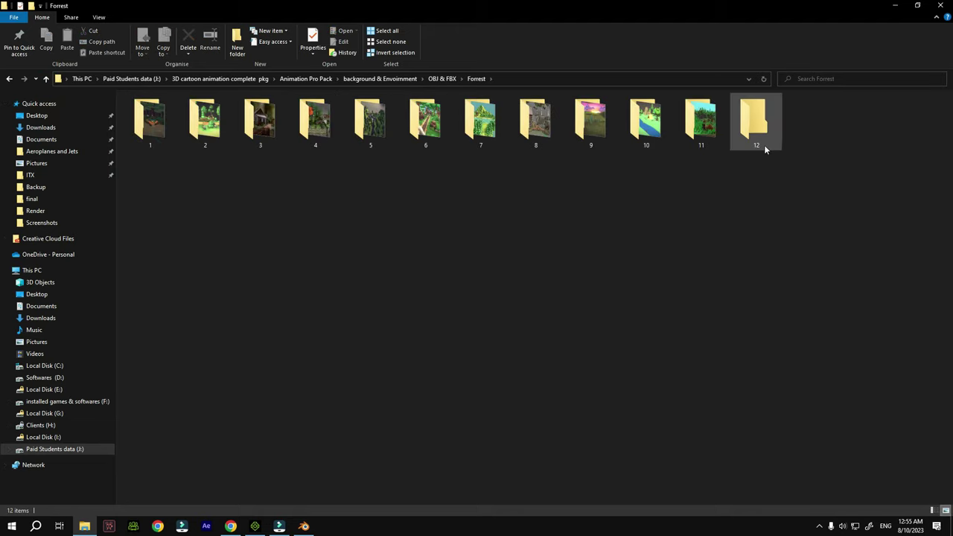
Examine the Village environment folder inside OBJ & FBX and return to the parent folder
{"action": "left_click", "coordinate": [46, 79]}
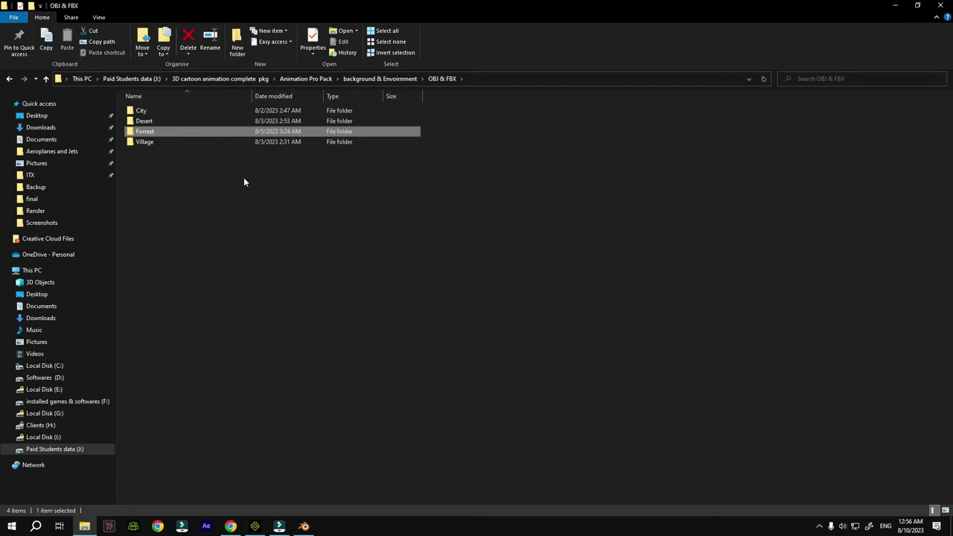
{"action": "double_click", "coordinate": [151, 146]}
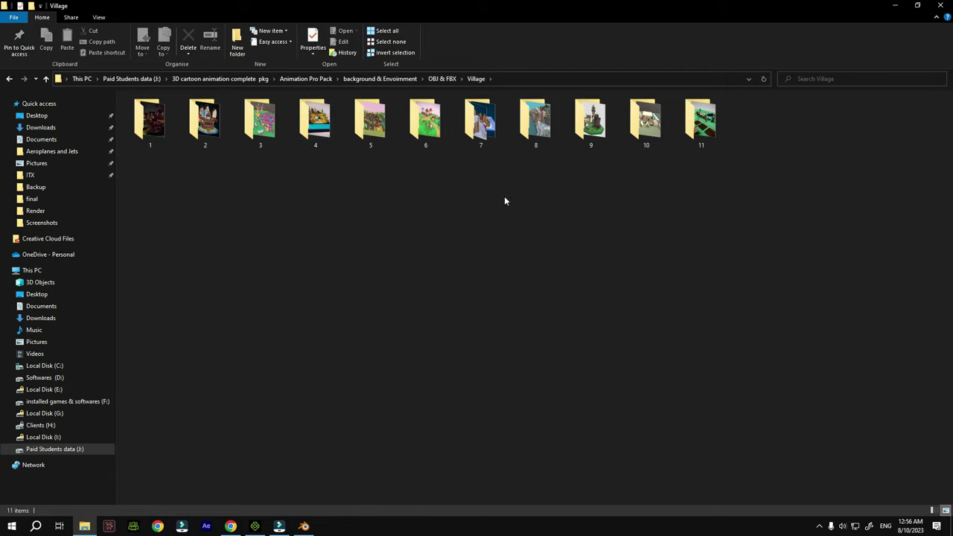
{"action": "left_click", "coordinate": [46, 79]}
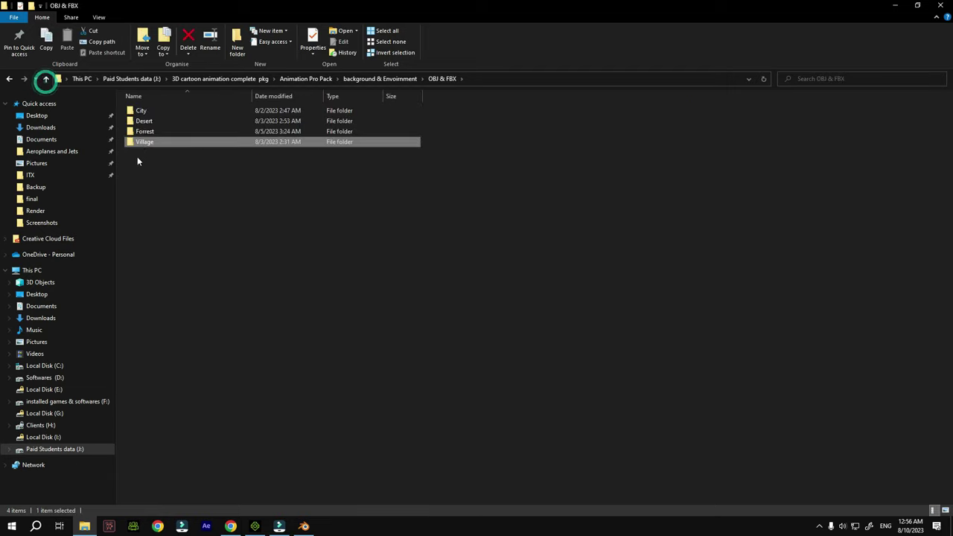
Preview the Screenshot (102) image in City folder 13, close it and return to the City folder
{"action": "double_click", "coordinate": [167, 111]}
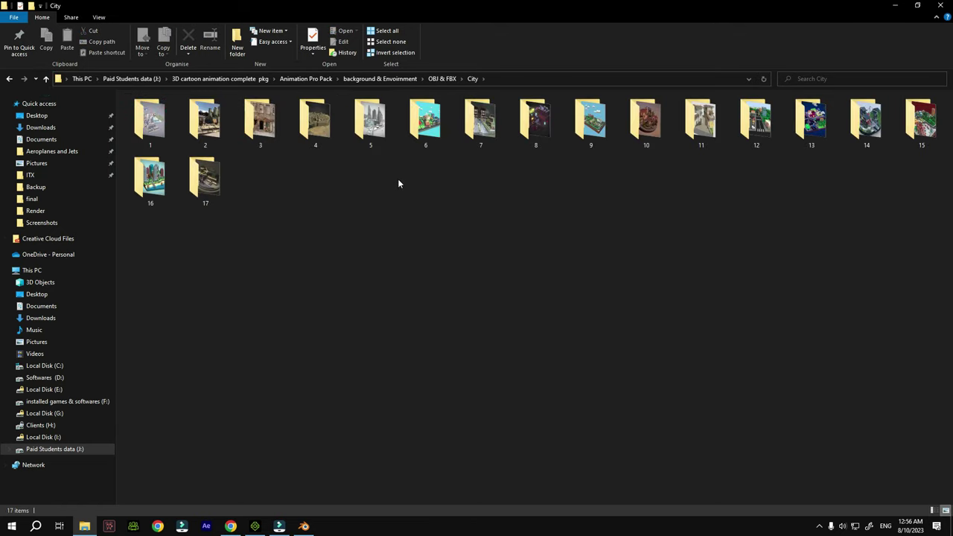
{"action": "double_click", "coordinate": [813, 140]}
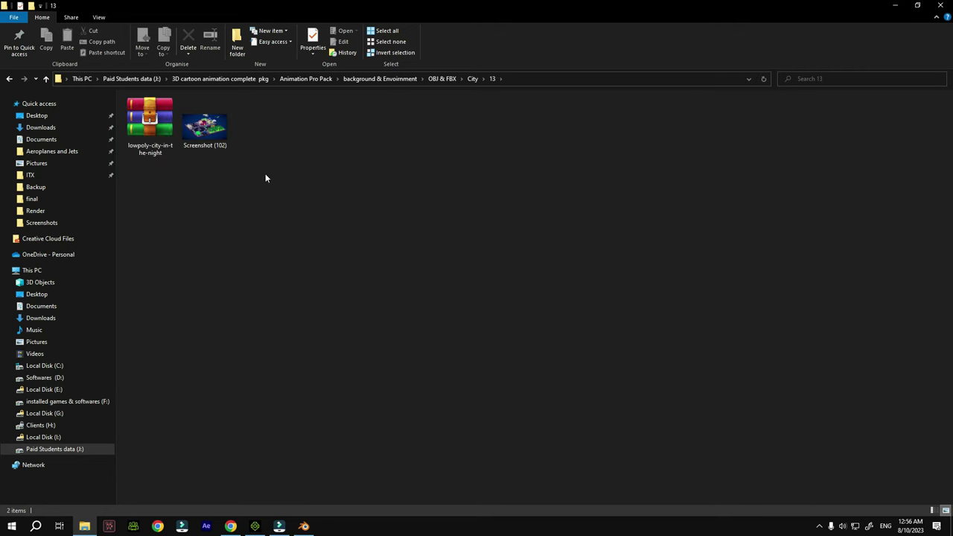
{"action": "double_click", "coordinate": [202, 128]}
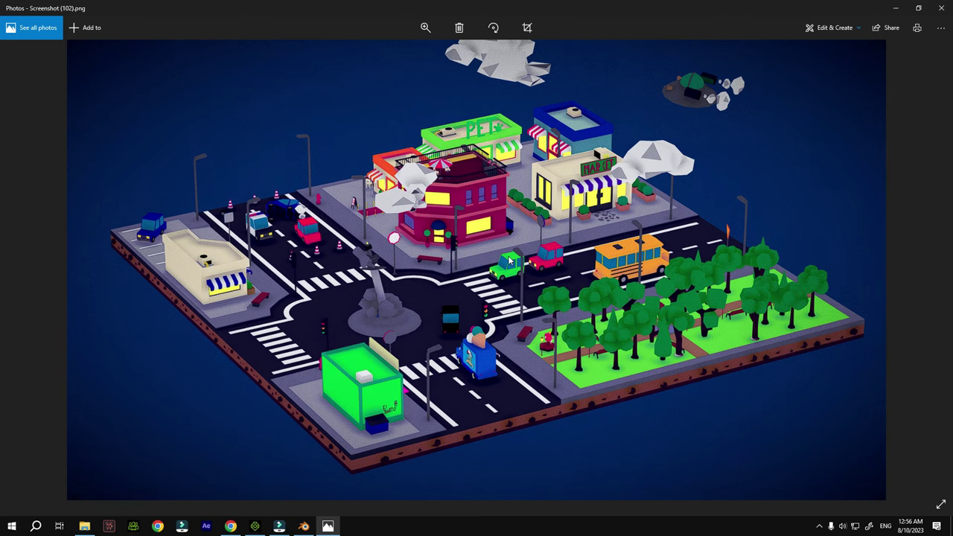
{"action": "left_click", "coordinate": [941, 7]}
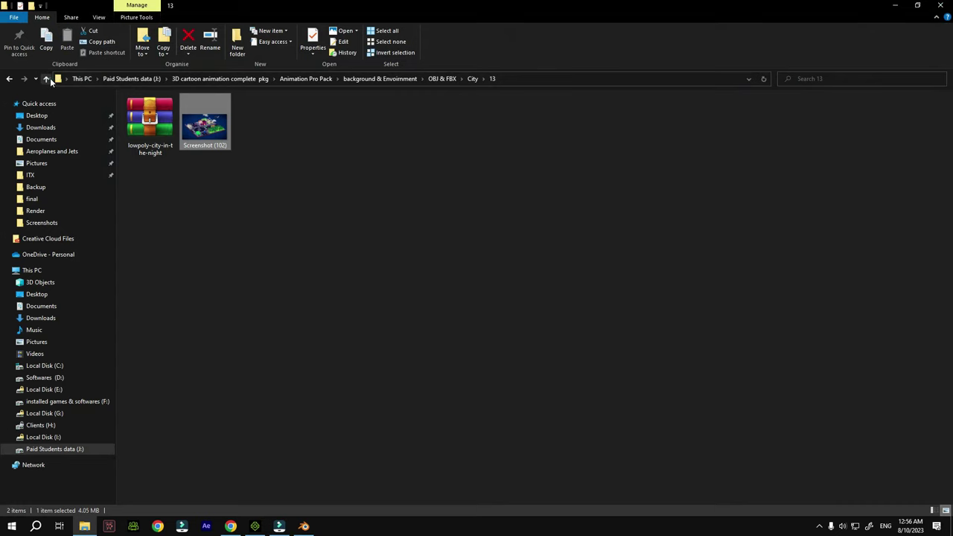
{"action": "left_click", "coordinate": [45, 79]}
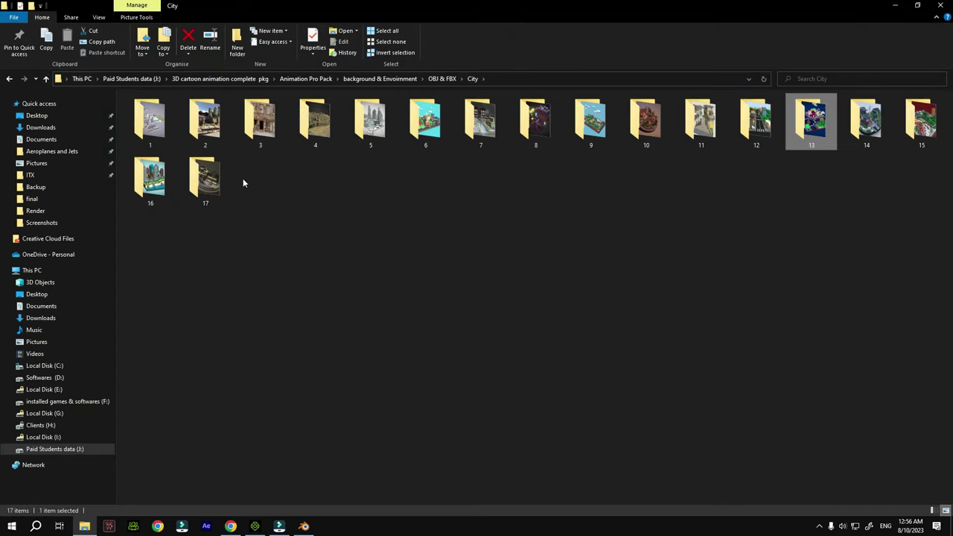
Preview the Screenshot (105) image in City folder 16, close it and return to the City folder
{"action": "double_click", "coordinate": [153, 192]}
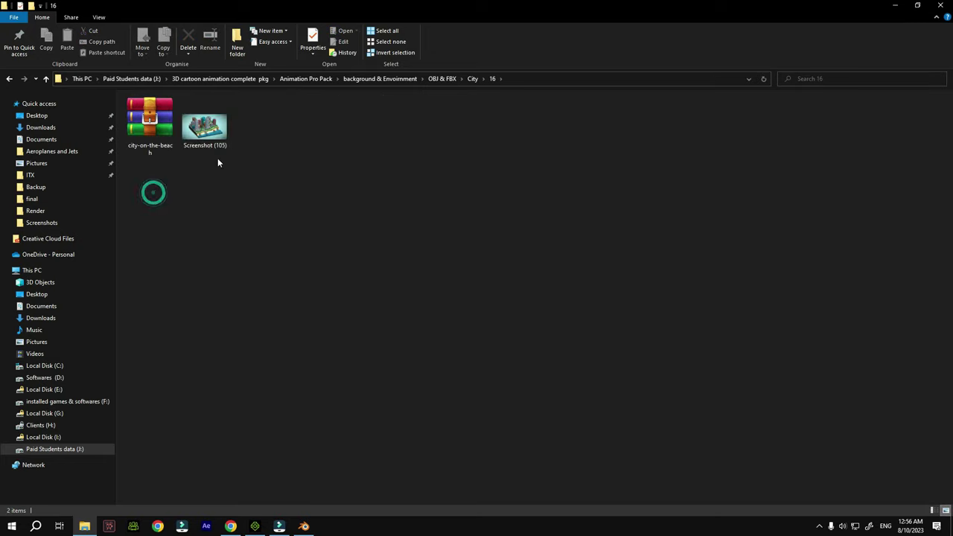
{"action": "double_click", "coordinate": [205, 130]}
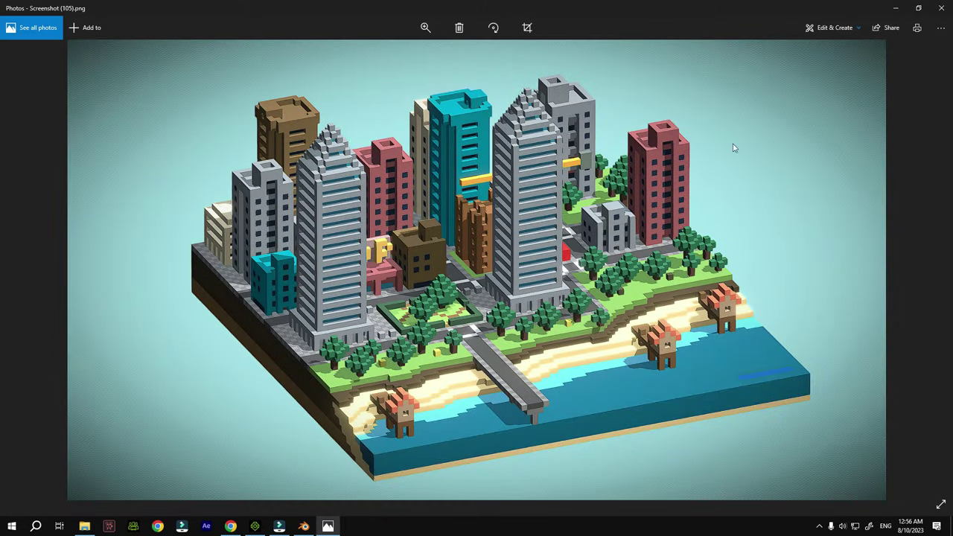
{"action": "left_click", "coordinate": [941, 7]}
{"action": "left_click", "coordinate": [46, 78]}
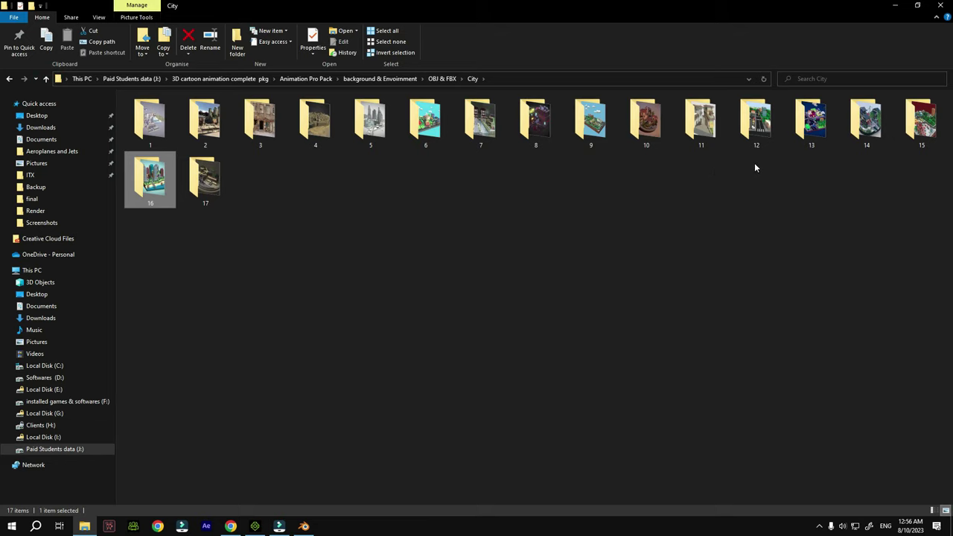
Look through the contents of City folders 1, 2, 3 and 4 in turn
{"action": "double_click", "coordinate": [150, 119]}
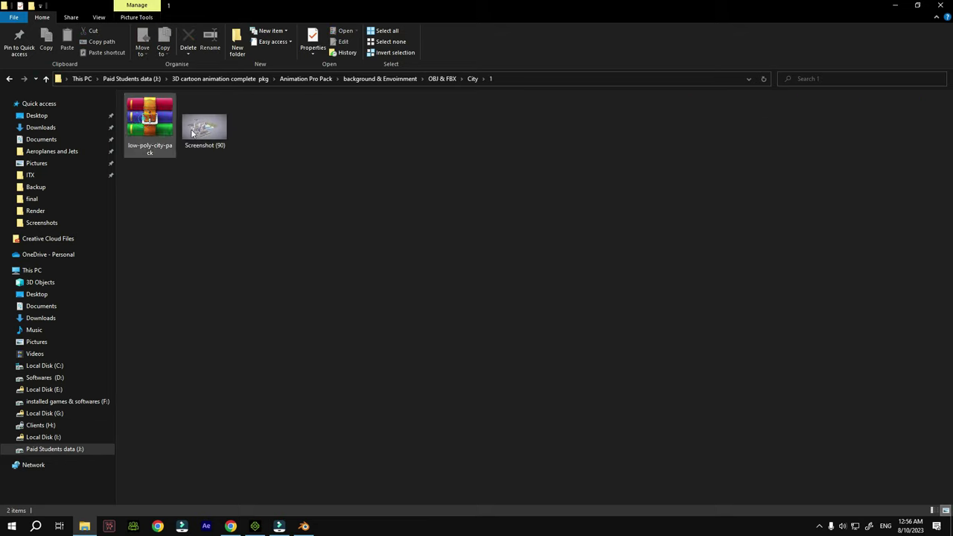
{"action": "left_click", "coordinate": [45, 78]}
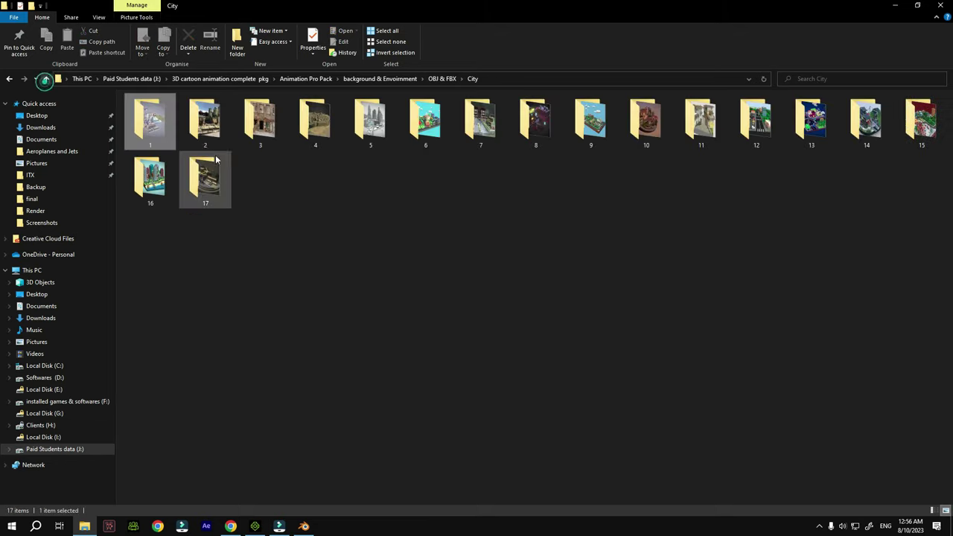
{"action": "double_click", "coordinate": [213, 117]}
{"action": "left_click", "coordinate": [46, 79]}
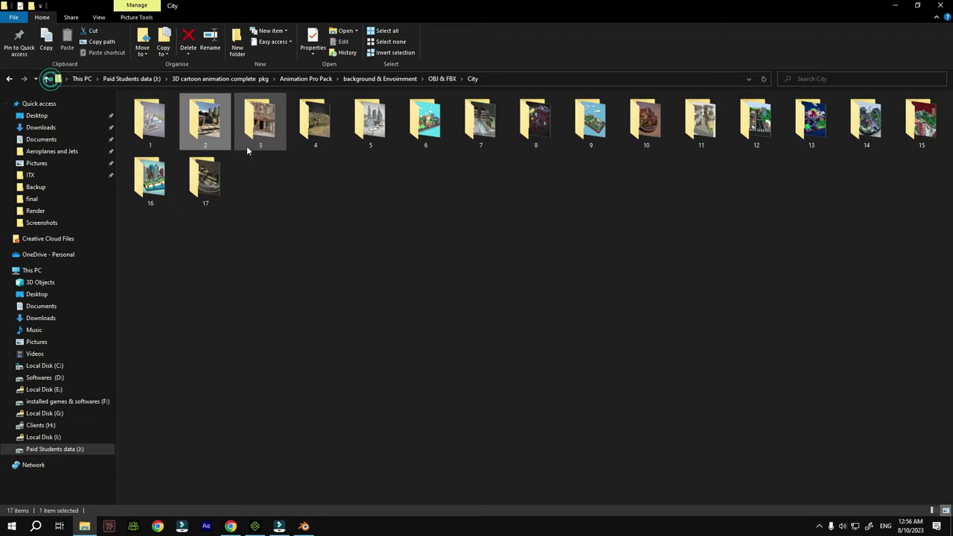
{"action": "double_click", "coordinate": [255, 123]}
{"action": "left_click", "coordinate": [46, 79]}
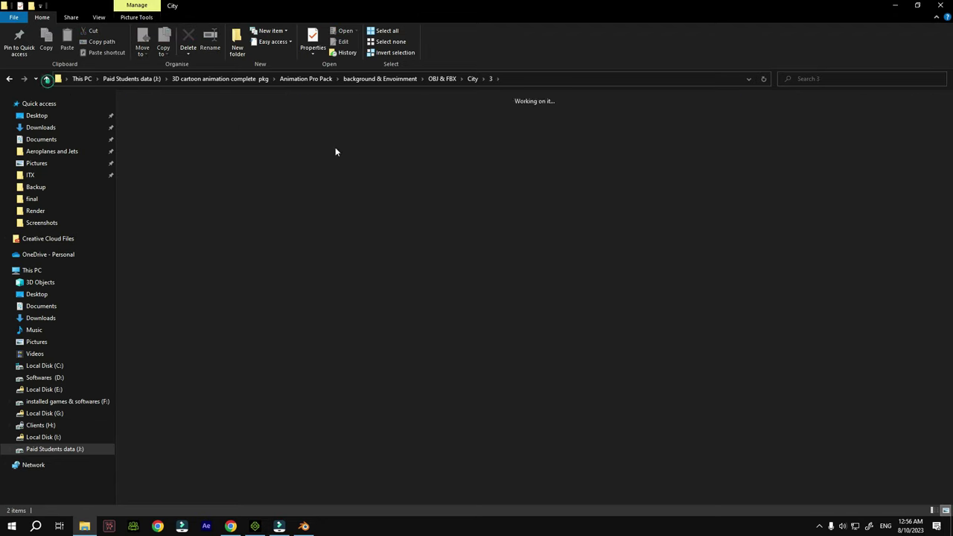
{"action": "double_click", "coordinate": [323, 130]}
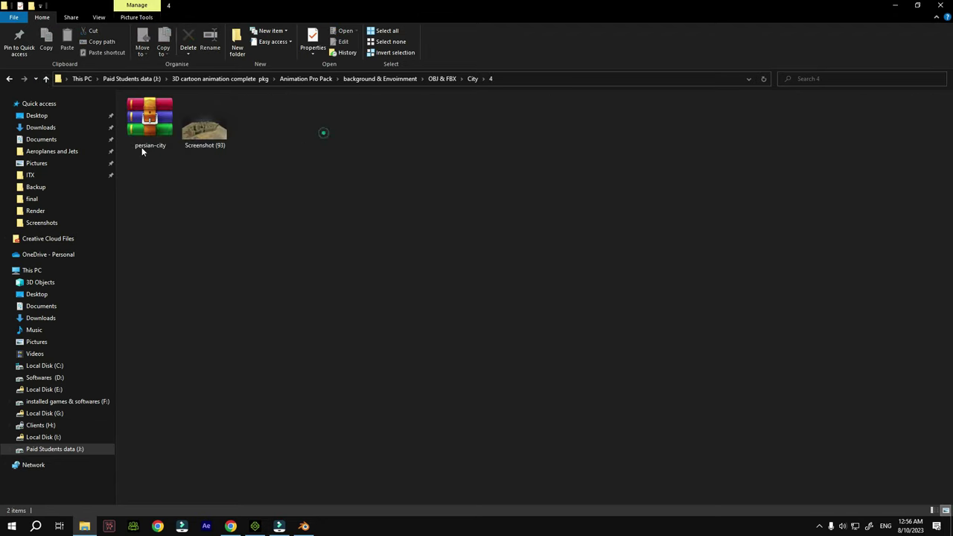
{"action": "left_click", "coordinate": [46, 79]}
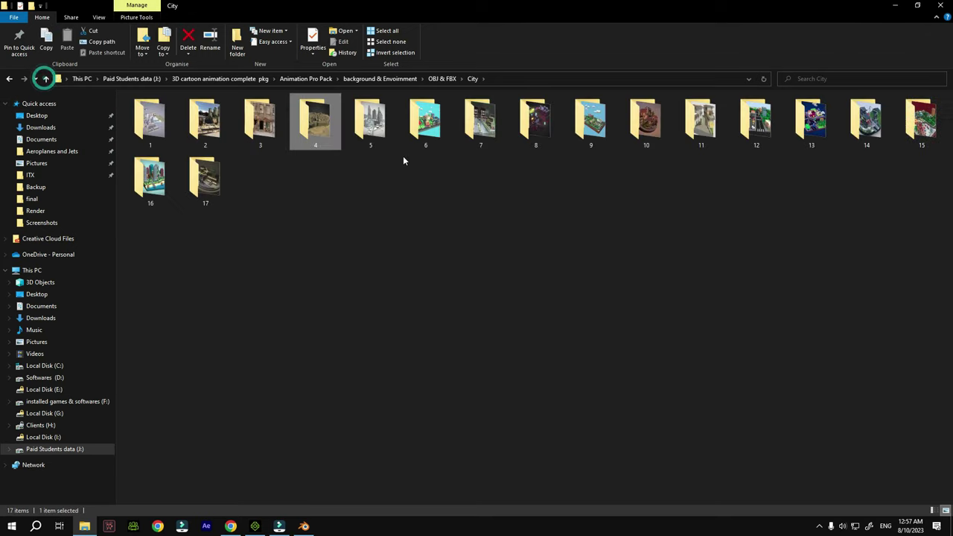
Preview the Screenshot (95) image in City folder 6 and close it
{"action": "double_click", "coordinate": [421, 123]}
{"action": "left_click", "coordinate": [275, 143]}
{"action": "double_click", "coordinate": [276, 143]}
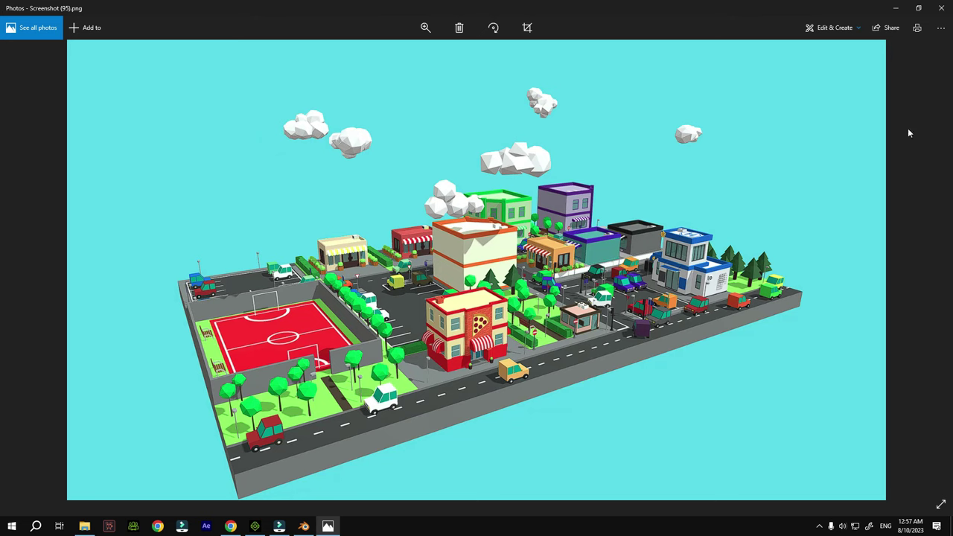
{"action": "left_click", "coordinate": [941, 8]}
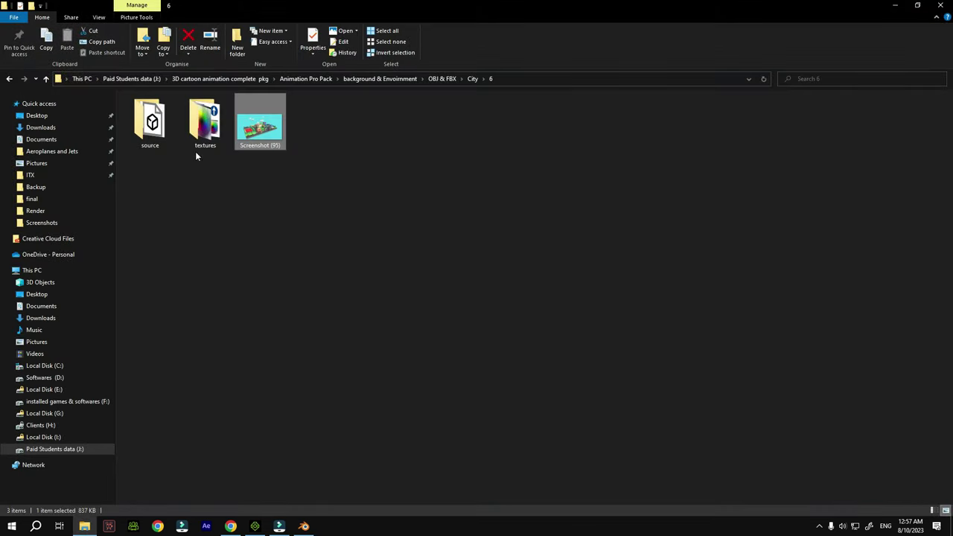
Load the citta01 object from the source folder of City folder 6 into the iClone 8 scene without breaking its meshes into sub-props
{"action": "double_click", "coordinate": [152, 125]}
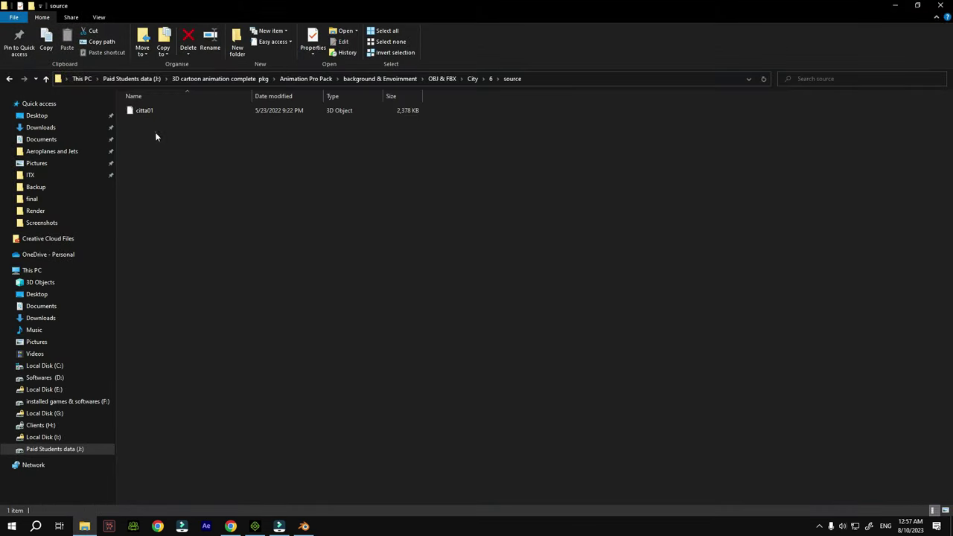
{"action": "left_click", "coordinate": [43, 79]}
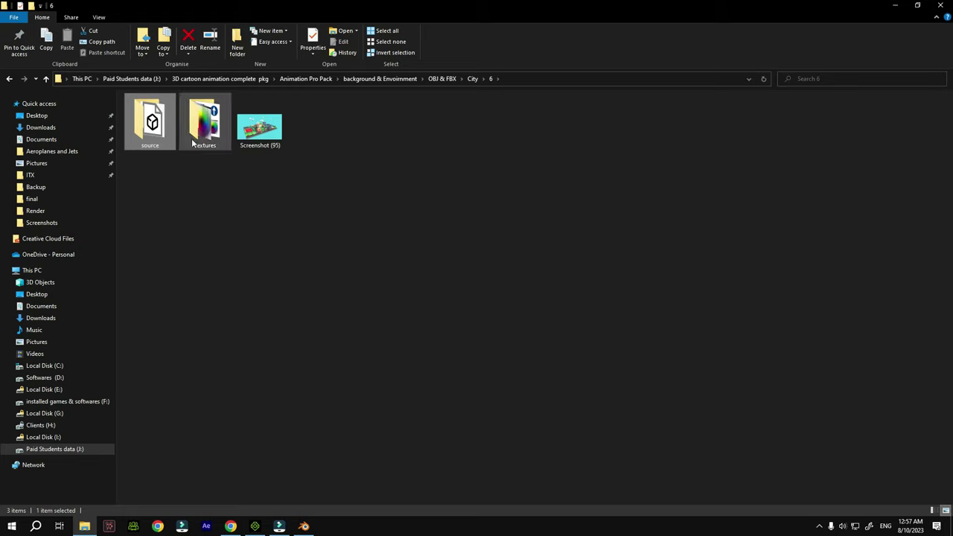
{"action": "double_click", "coordinate": [155, 134]}
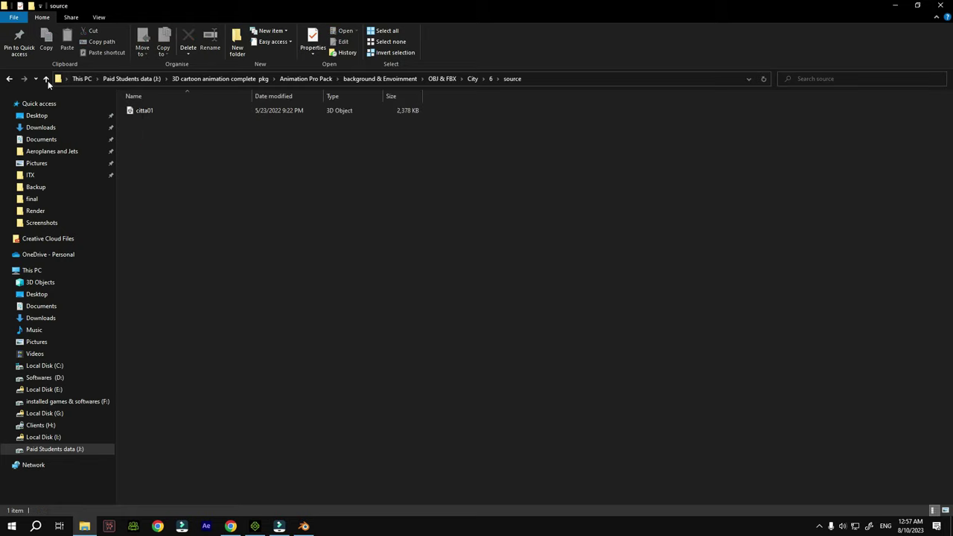
{"action": "left_click", "coordinate": [45, 79]}
{"action": "double_click", "coordinate": [149, 134]}
{"action": "left_click", "coordinate": [147, 112]}
{"action": "left_click_drag", "start_coordinate": [155, 111], "coordinate": [273, 217]}
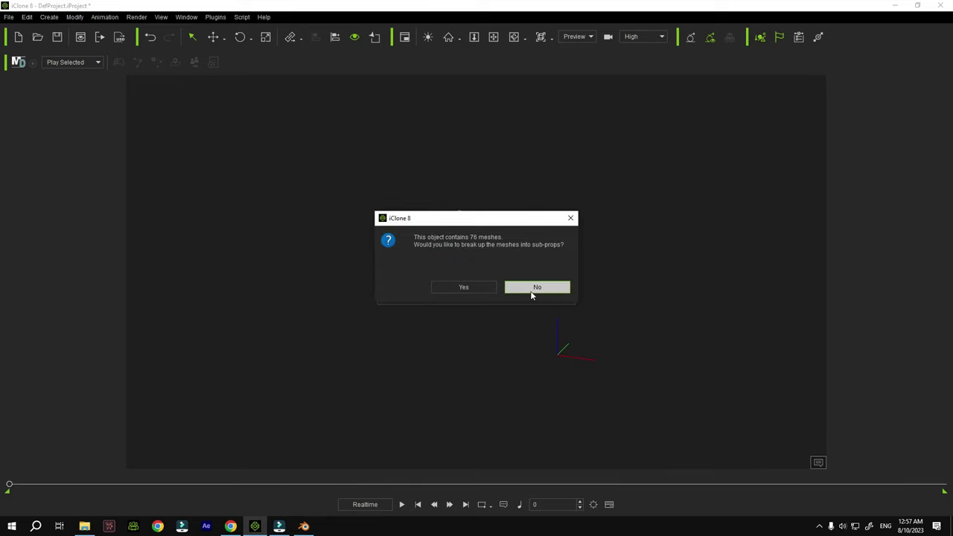
{"action": "left_click", "coordinate": [531, 287]}
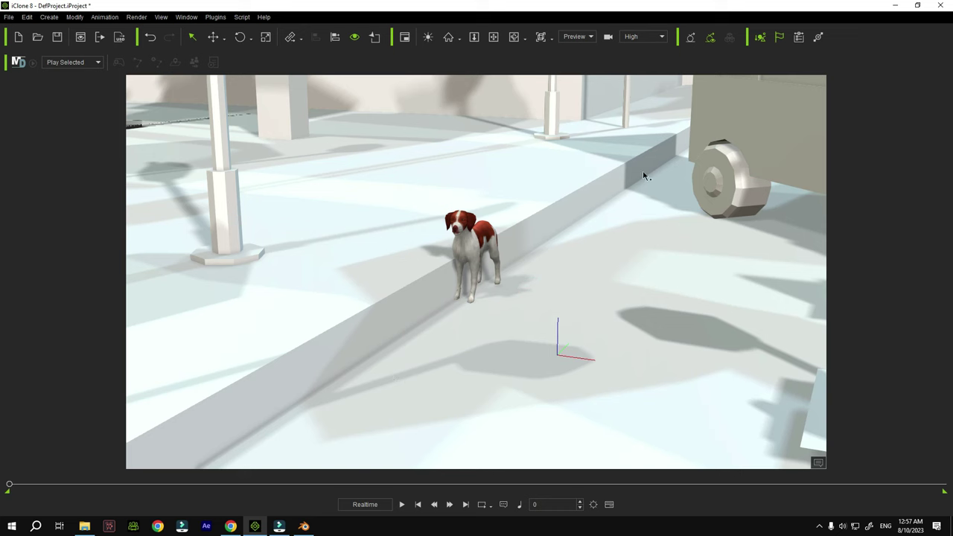
Switch to the Standard workspace and close the Content, Scene and Visual panels, keeping Modify open
{"action": "left_click", "coordinate": [186, 17]}
{"action": "mouse_move", "coordinate": [246, 31]}
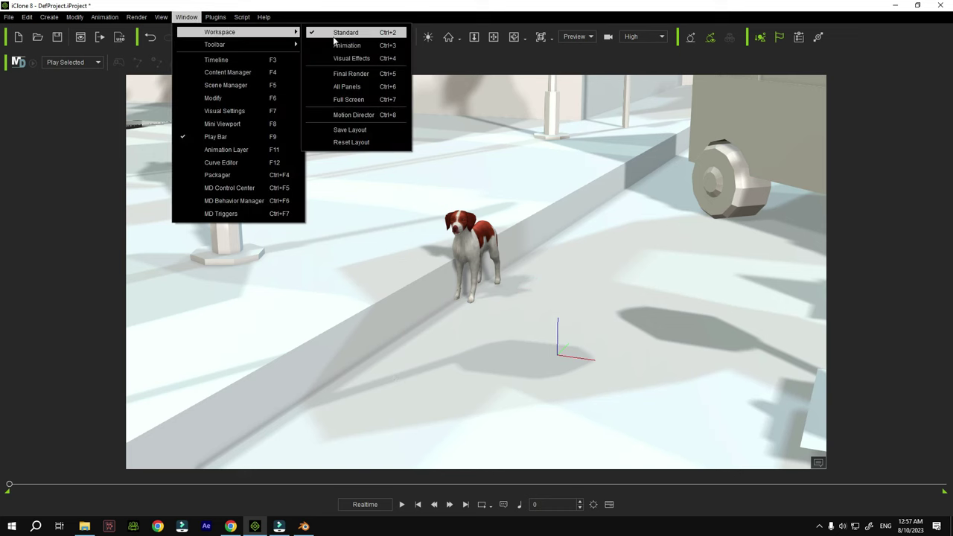
{"action": "left_click", "coordinate": [354, 35]}
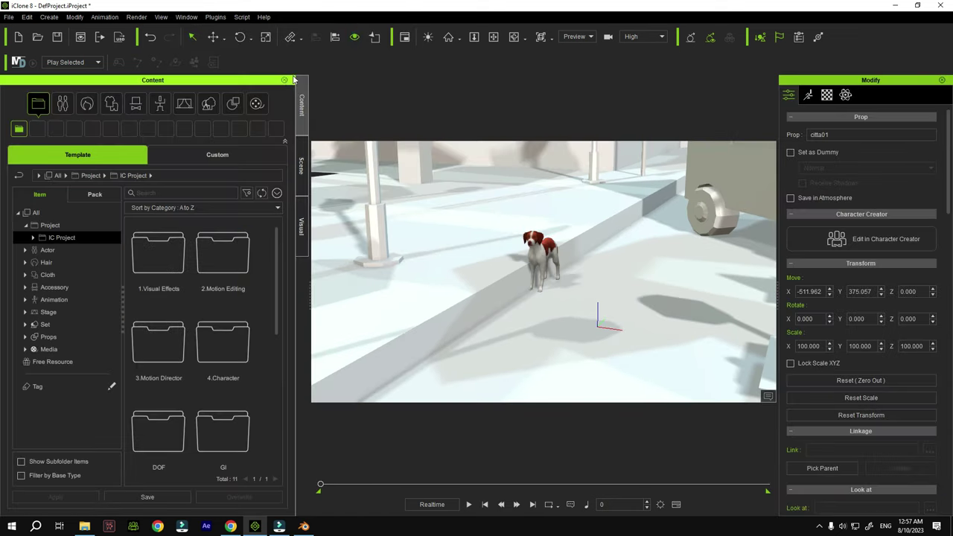
{"action": "left_click", "coordinate": [285, 81]}
{"action": "left_click", "coordinate": [284, 81]}
{"action": "left_click", "coordinate": [284, 80]}
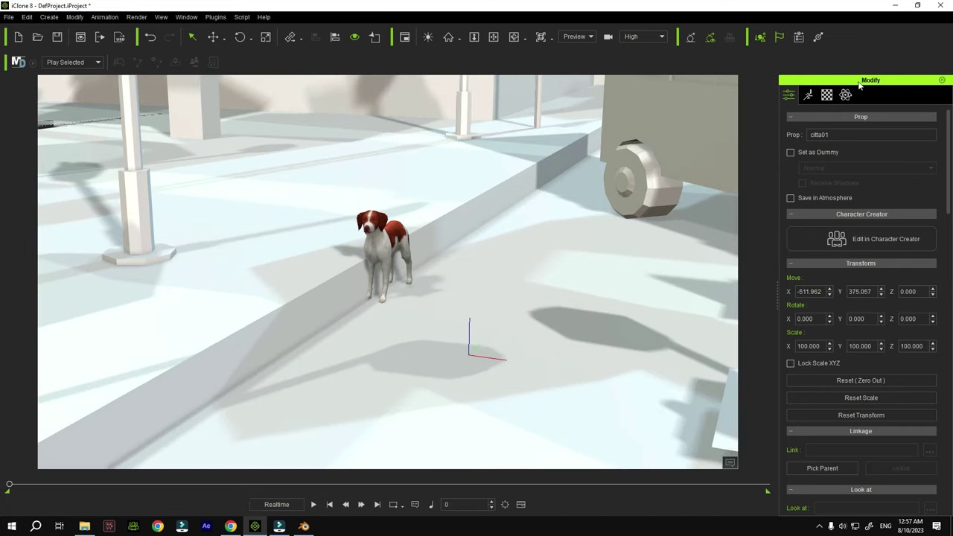
Apply the cartelli image from City folder 6's textures folder as the Base Color texture of the citta01 prop's cartelli material
{"action": "left_click", "coordinate": [829, 96]}
{"action": "left_click", "coordinate": [829, 96]}
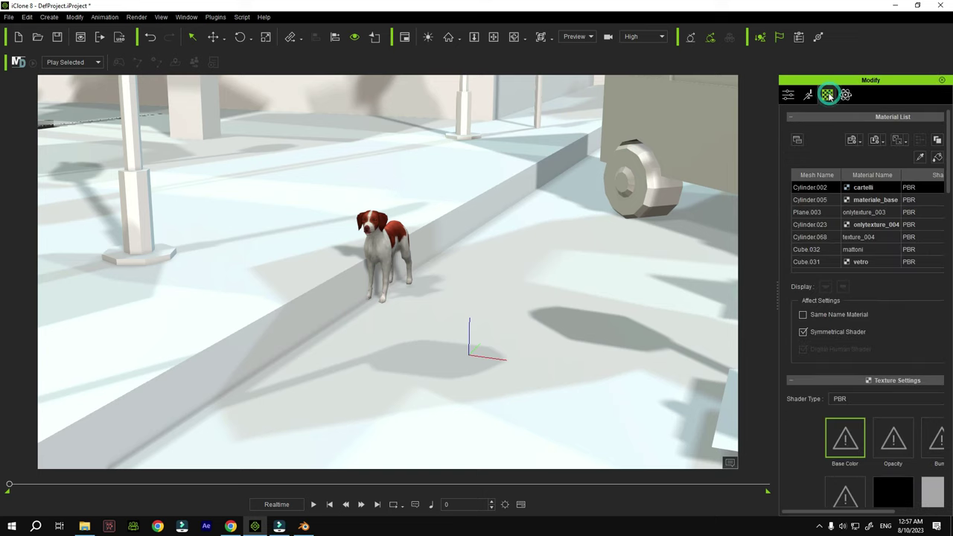
{"action": "scroll", "coordinate": [856, 238], "scroll_direction": "down", "scroll_amount": 2}
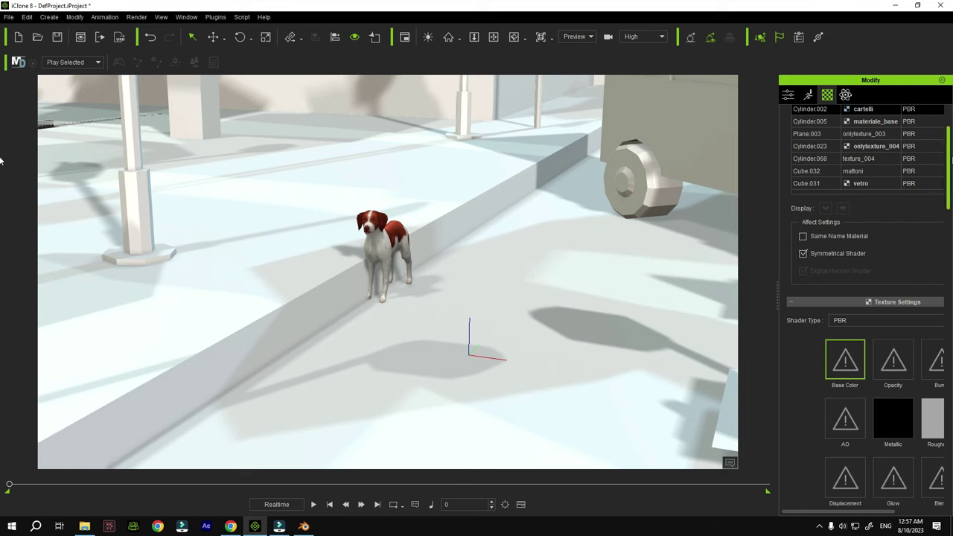
{"action": "scroll", "coordinate": [834, 223], "scroll_direction": "up", "scroll_amount": 2}
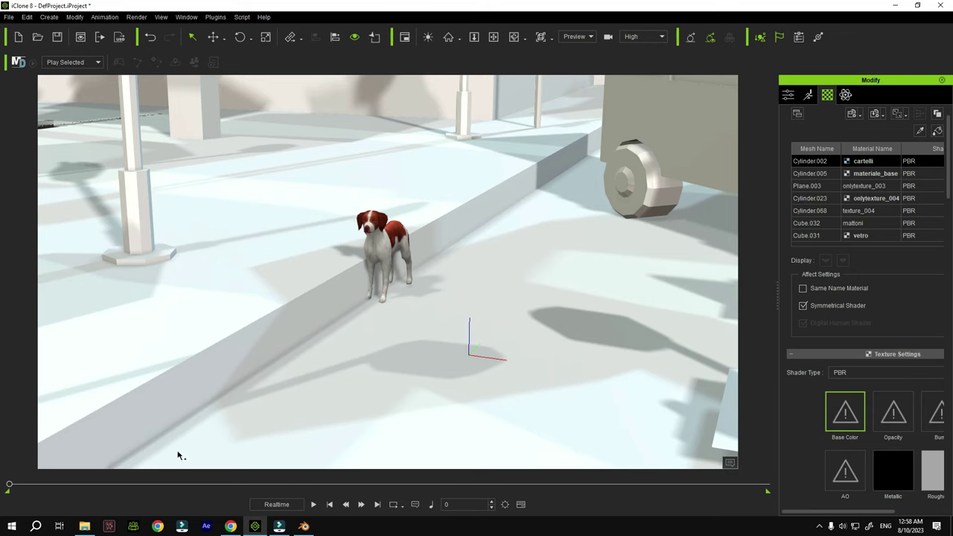
{"action": "left_click", "coordinate": [84, 526]}
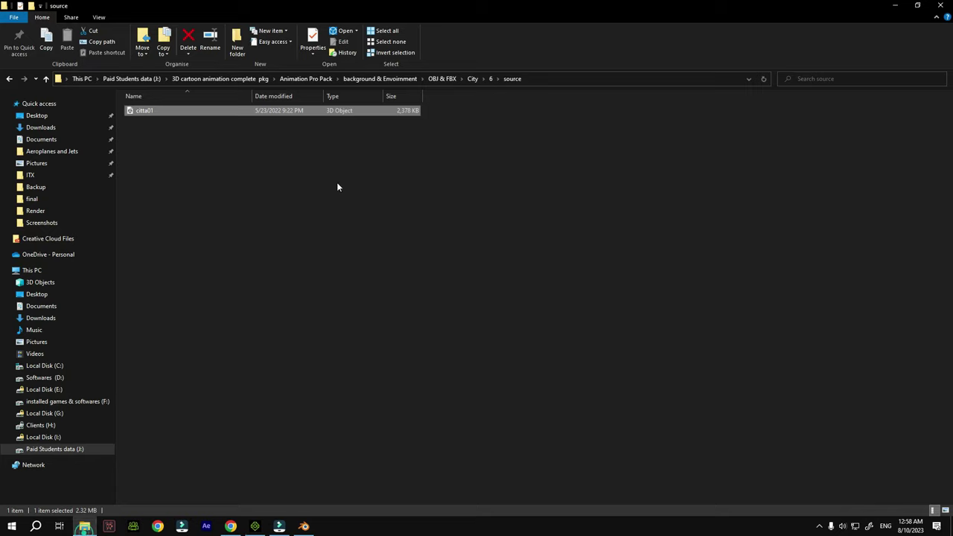
{"action": "left_click", "coordinate": [51, 81]}
{"action": "double_click", "coordinate": [204, 120]}
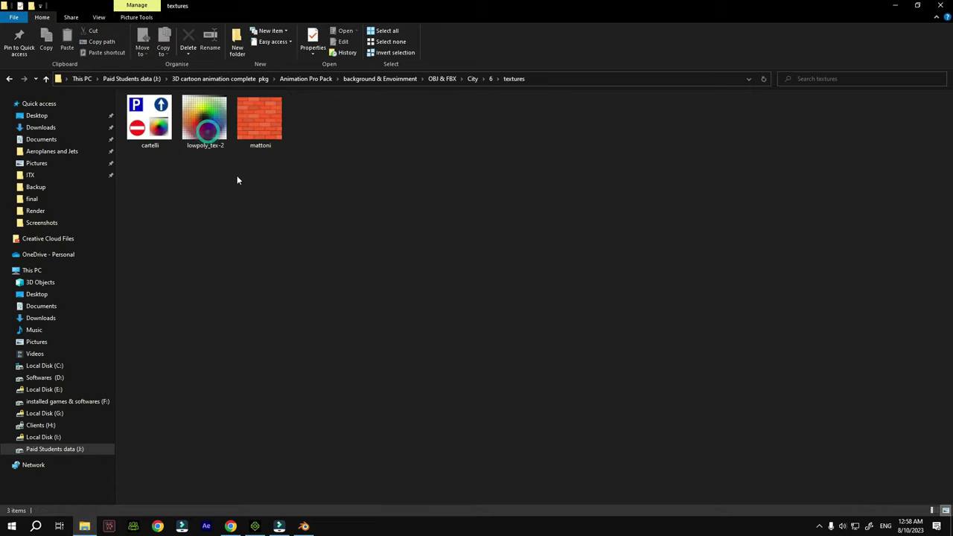
{"action": "left_click_drag", "start_coordinate": [151, 123], "coordinate": [851, 425]}
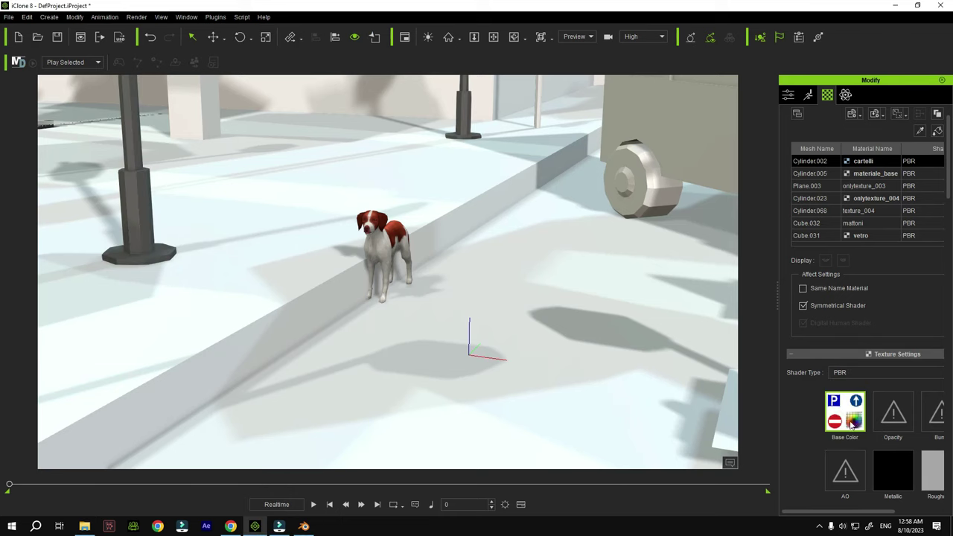
Apply the lowpoly_tex-2 image as Base Color texture of the materiale_base material and the mattoni image as that of the mattoni material
{"action": "left_click", "coordinate": [815, 174]}
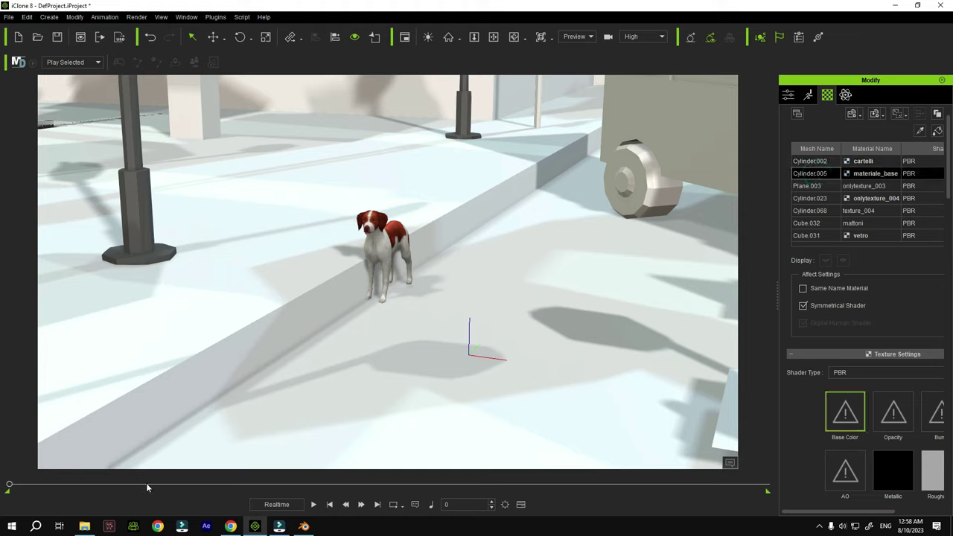
{"action": "left_click", "coordinate": [84, 526]}
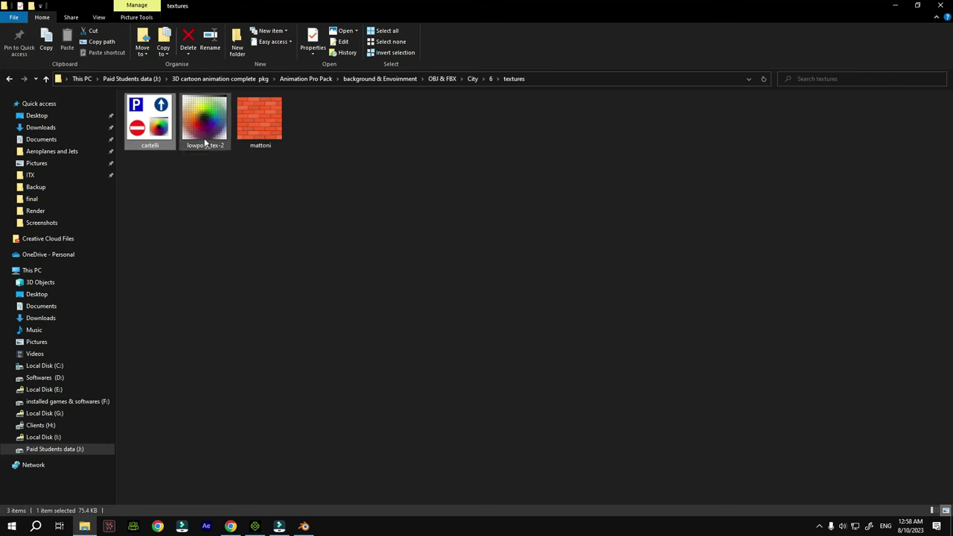
{"action": "left_click_drag", "start_coordinate": [206, 141], "coordinate": [847, 425]}
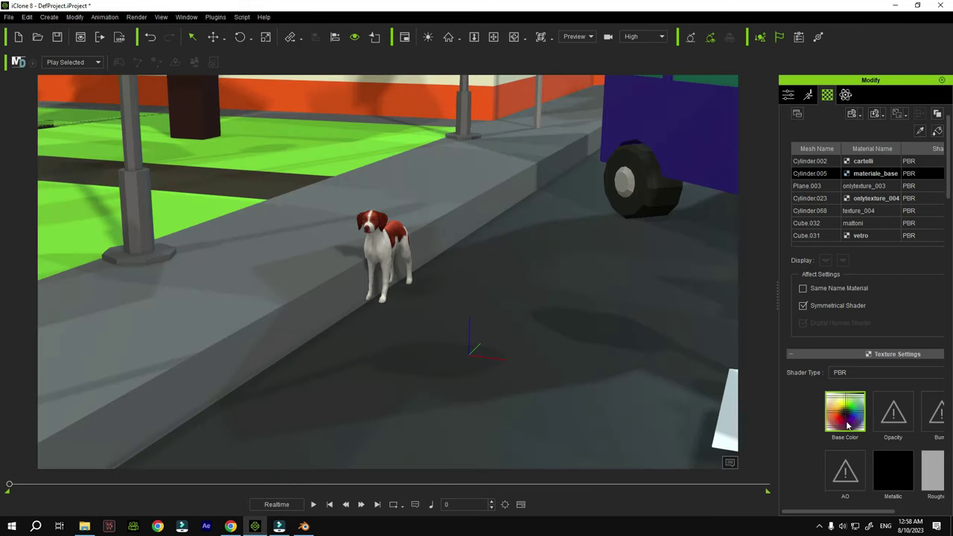
{"action": "left_click", "coordinate": [815, 224]}
{"action": "left_click", "coordinate": [85, 525]}
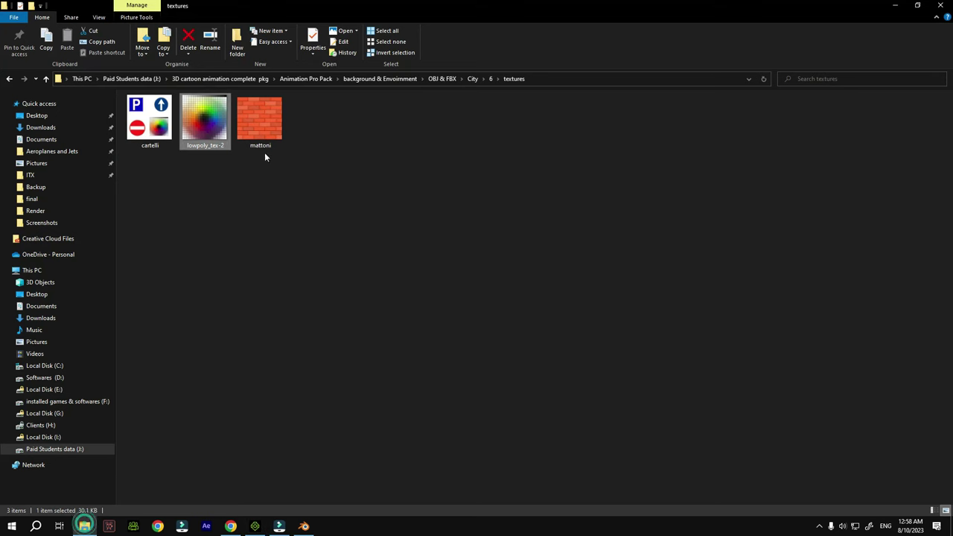
{"action": "left_click_drag", "start_coordinate": [260, 128], "coordinate": [842, 396]}
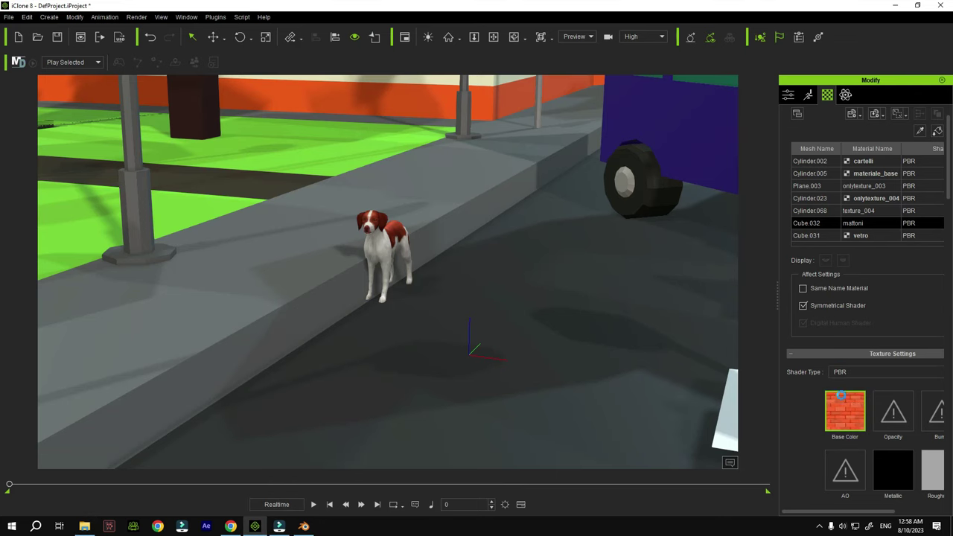
Examine the textured city's streets, vehicles and buildings from a wider, raised viewpoint
{"action": "scroll", "coordinate": [431, 240], "scroll_direction": "down", "scroll_amount": 10}
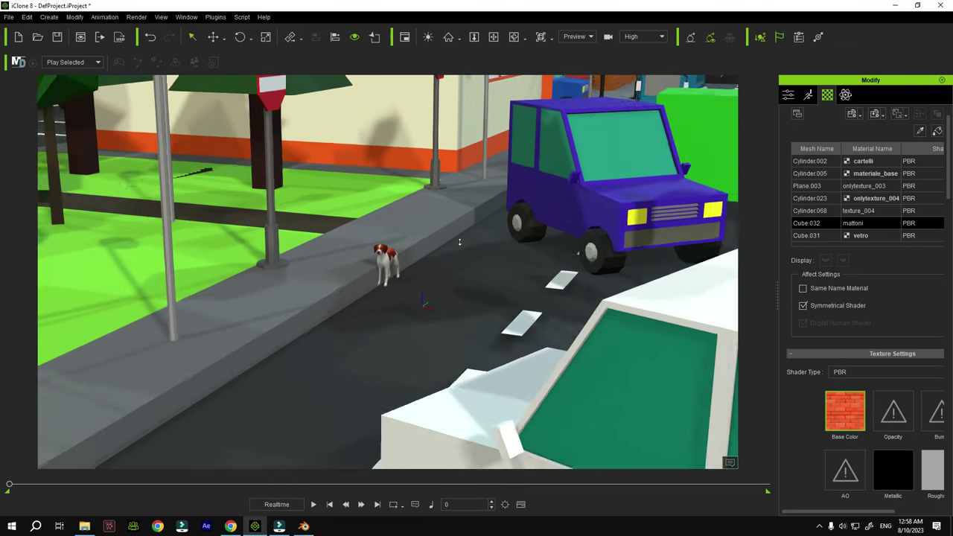
{"action": "scroll", "coordinate": [459, 242], "scroll_direction": "down", "scroll_amount": 2}
{"action": "left_click", "coordinate": [474, 38]}
{"action": "scroll", "coordinate": [504, 402], "scroll_direction": "down", "scroll_amount": 5}
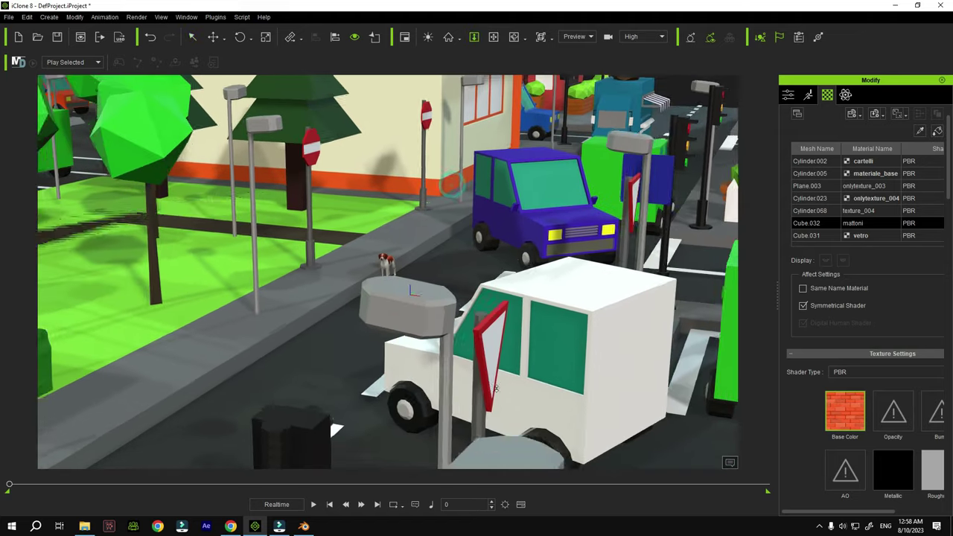
{"action": "scroll", "coordinate": [505, 398], "scroll_direction": "down", "scroll_amount": 6}
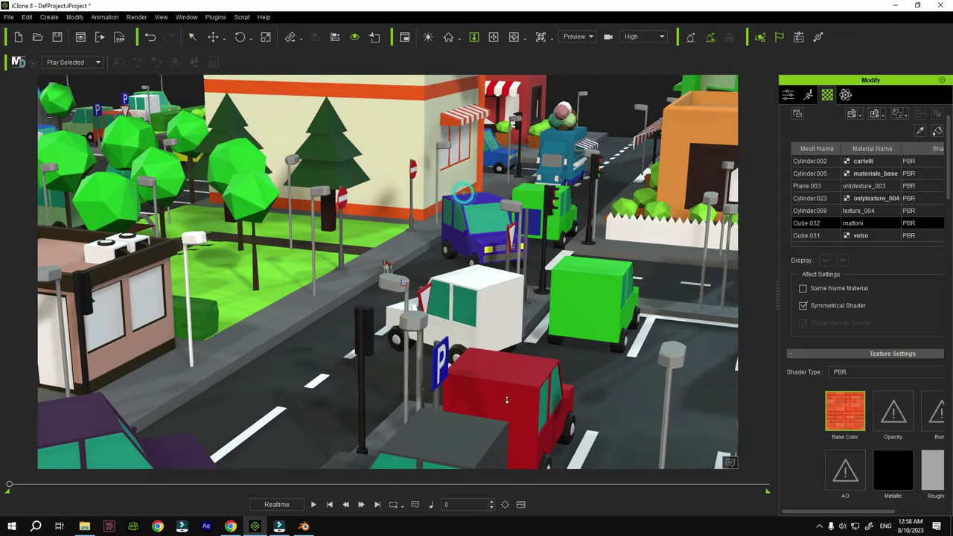
{"action": "scroll", "coordinate": [519, 426], "scroll_direction": "down", "scroll_amount": 1}
{"action": "scroll", "coordinate": [518, 427], "scroll_direction": "up", "scroll_amount": 3}
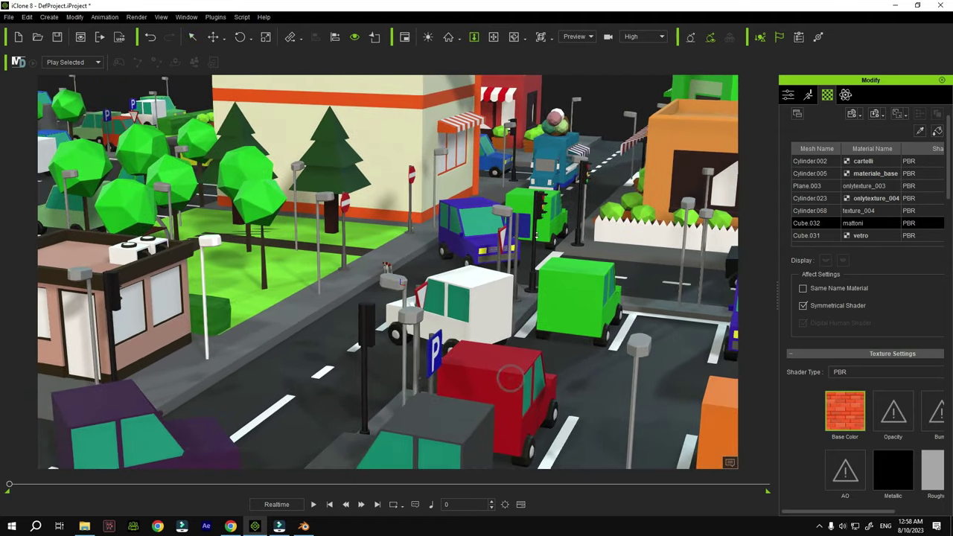
{"action": "left_click", "coordinate": [513, 37]}
{"action": "left_click_drag", "start_coordinate": [402, 179], "coordinate": [168, 241]}
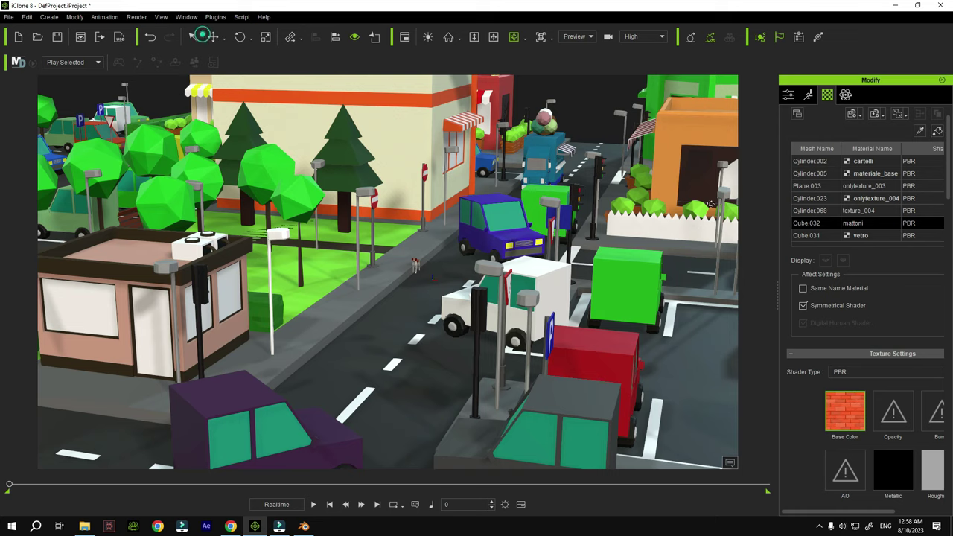
Apply the lowpoly_tex-2 image as the Base Color texture of the texture_004 and onlytexture_004 materials
{"action": "left_click", "coordinate": [810, 211]}
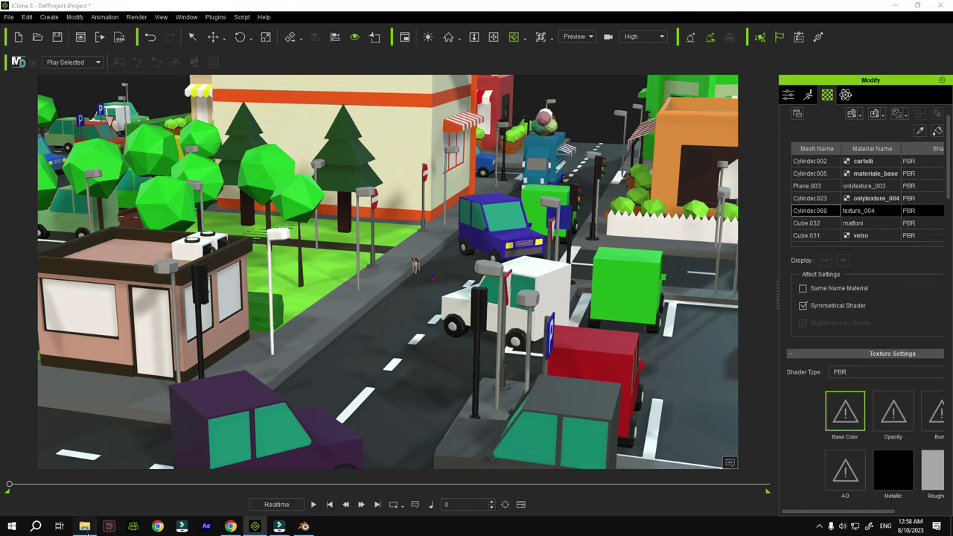
{"action": "left_click", "coordinate": [84, 525]}
{"action": "left_click_drag", "start_coordinate": [205, 117], "coordinate": [845, 416]}
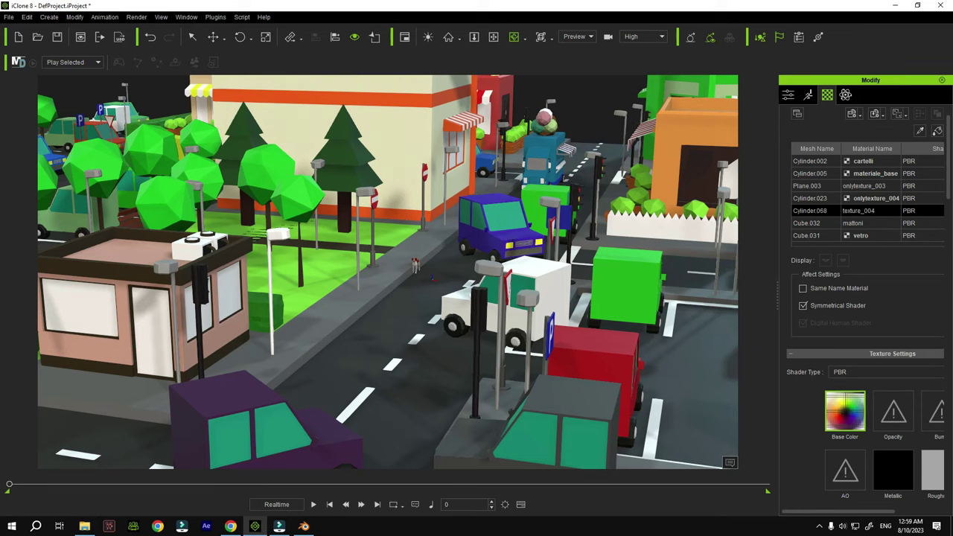
{"action": "left_click", "coordinate": [818, 200]}
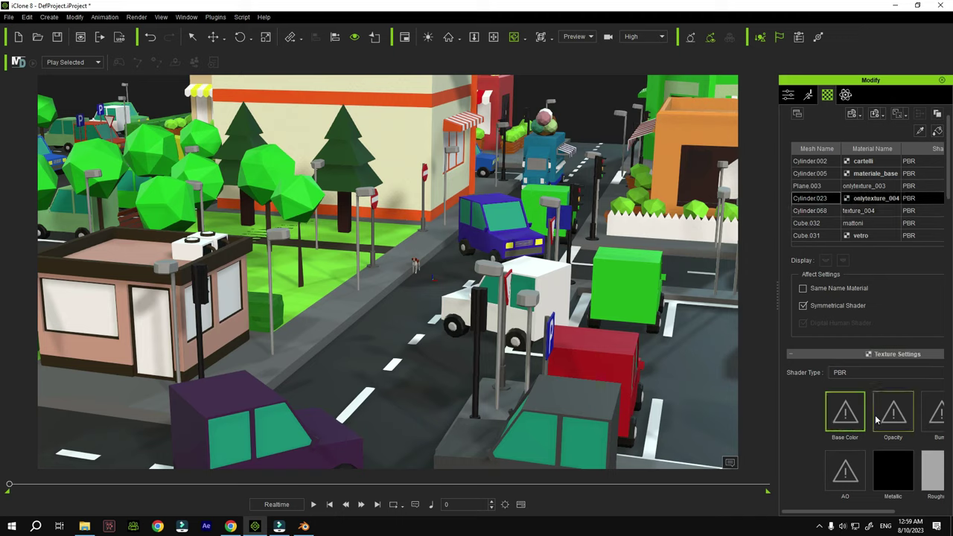
{"action": "left_click", "coordinate": [84, 526]}
{"action": "left_click_drag", "start_coordinate": [206, 120], "coordinate": [841, 424]}
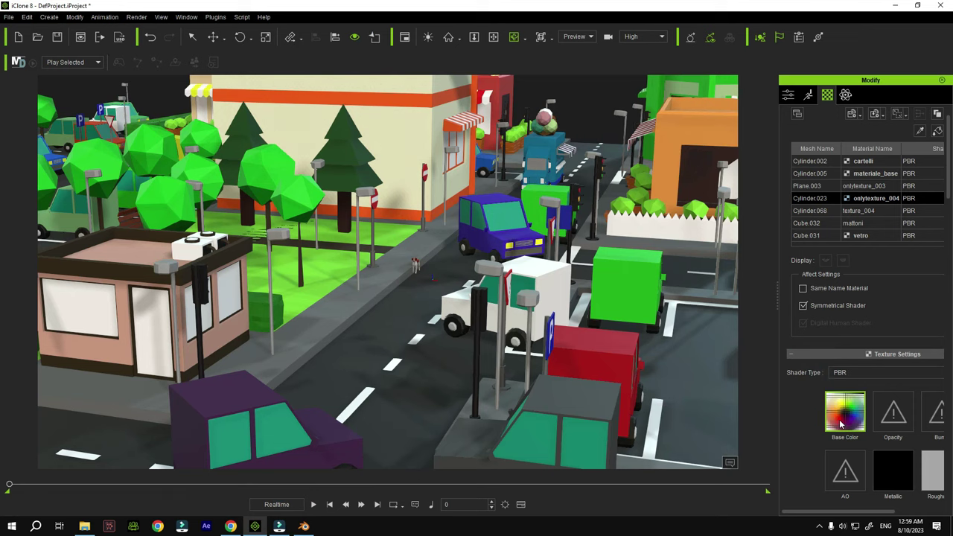
Apply the lowpoly_tex-2 image as the Base Color texture of the Plane.003 mesh's onlytexture_003 material
{"action": "left_click", "coordinate": [813, 187]}
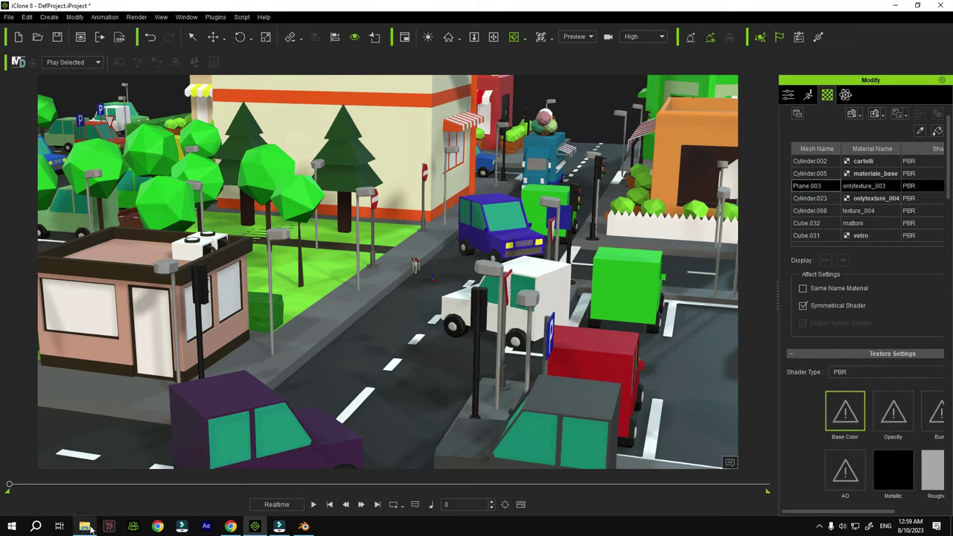
{"action": "left_click", "coordinate": [85, 525]}
{"action": "left_click_drag", "start_coordinate": [205, 121], "coordinate": [847, 419]}
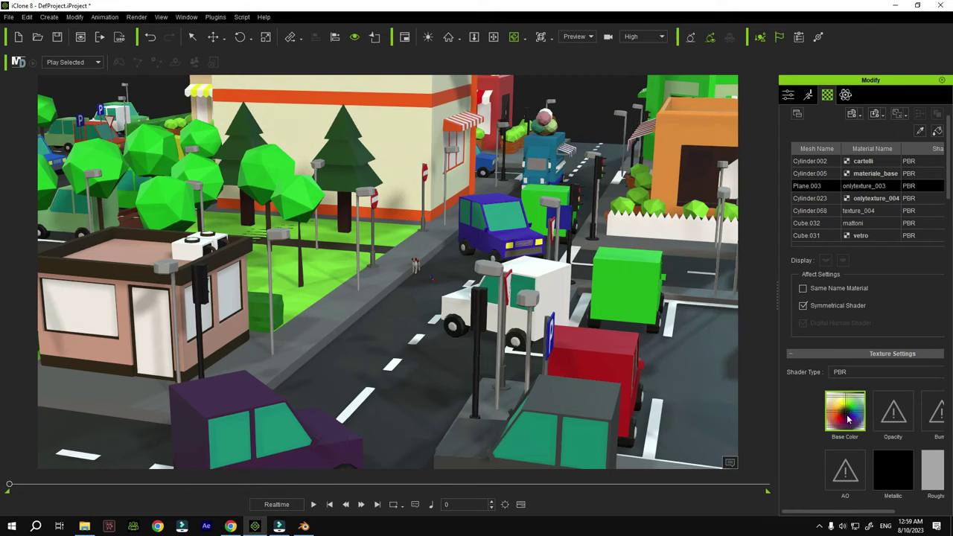
Check the textures assigned to the other city materials and set the onlytexture_003 material's Base Color texture to the cartelli image
{"action": "left_click", "coordinate": [816, 174]}
{"action": "left_click", "coordinate": [814, 162]}
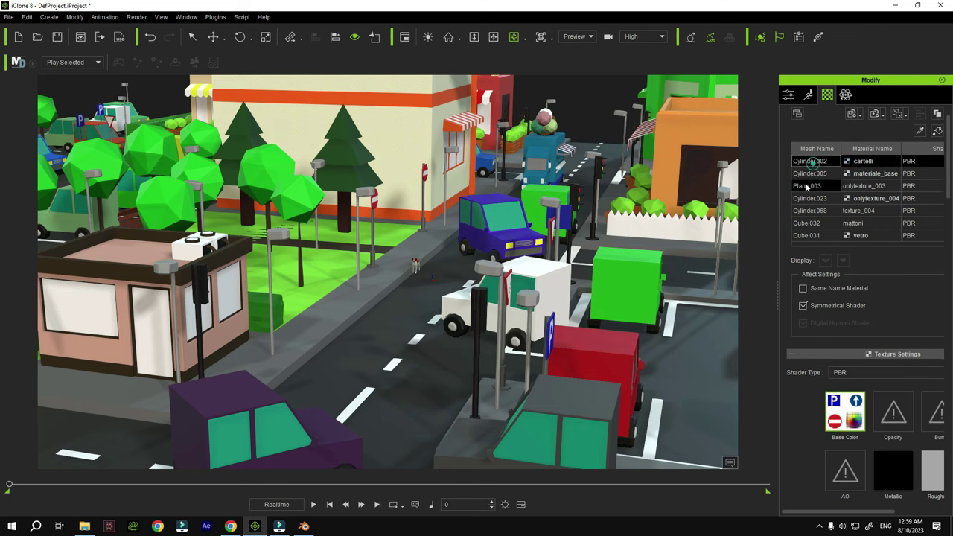
{"action": "left_click", "coordinate": [808, 185]}
{"action": "left_click", "coordinate": [809, 198]}
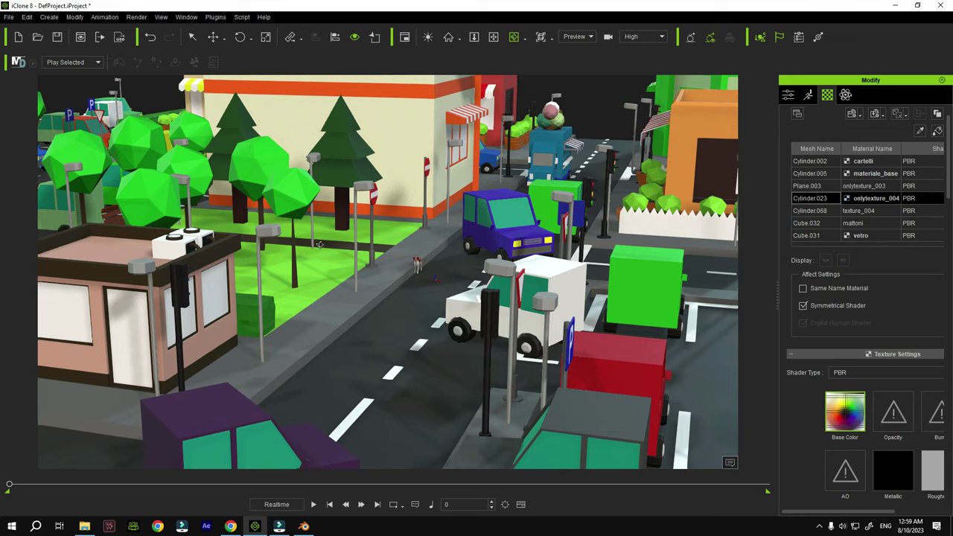
{"action": "left_click", "coordinate": [807, 186]}
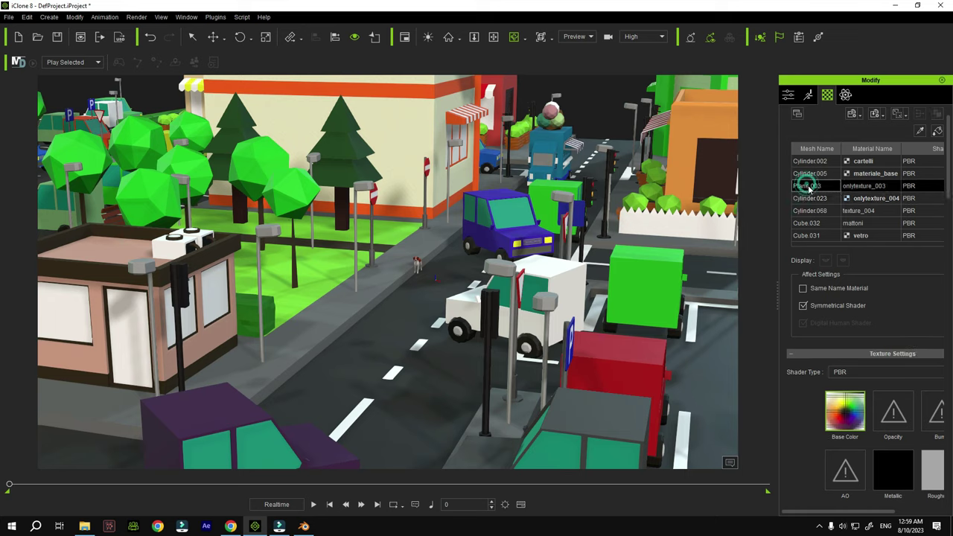
{"action": "left_click", "coordinate": [85, 525]}
{"action": "left_click", "coordinate": [256, 138]}
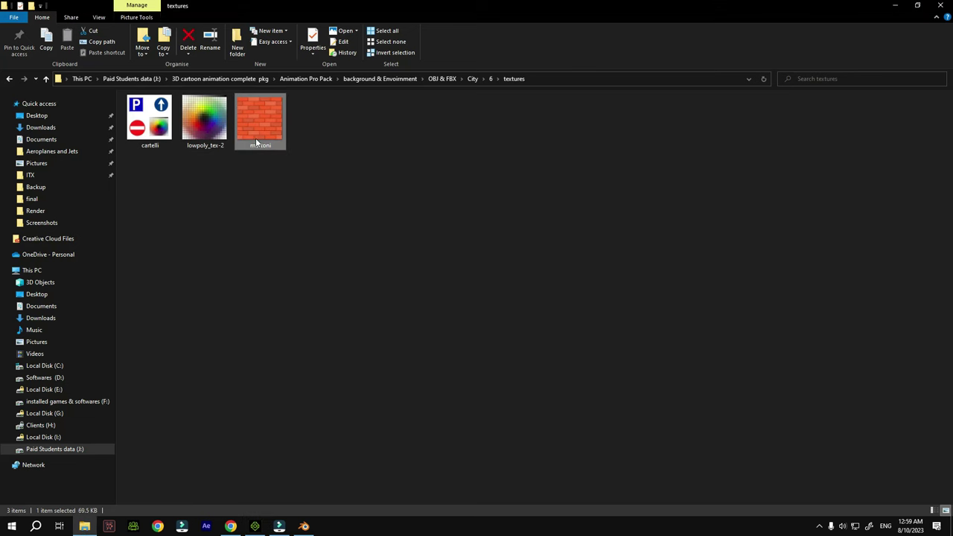
{"action": "left_click_drag", "start_coordinate": [149, 123], "coordinate": [845, 422]}
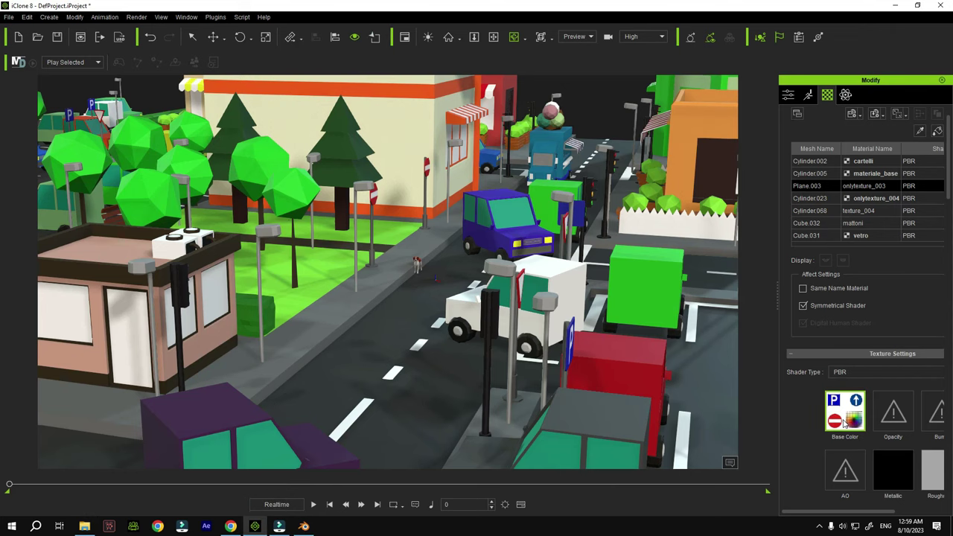
Inspect the finished city from several angles, ending close to the dog beside the sidewalk curb
{"action": "right_click_drag", "start_coordinate": [685, 150], "coordinate": [581, 86]}
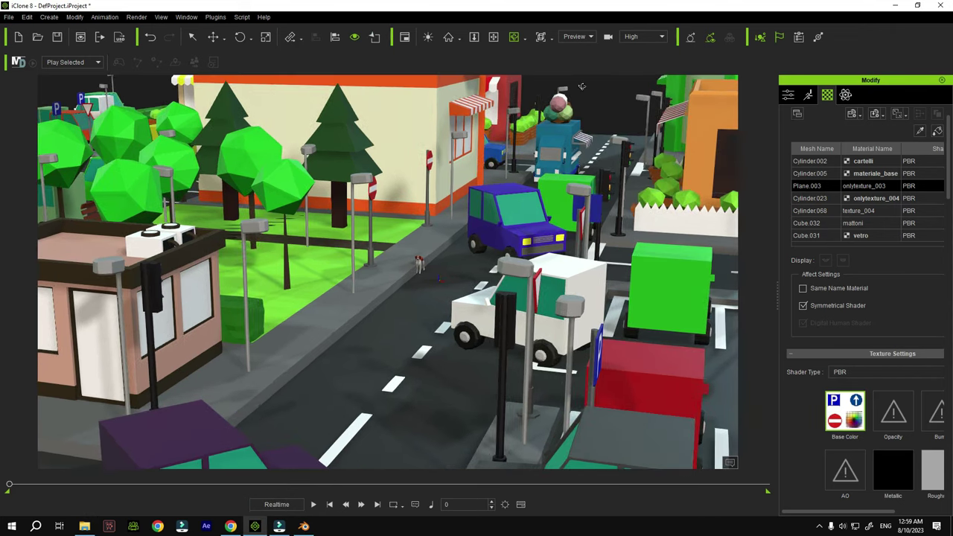
{"action": "left_click", "coordinate": [474, 36]}
{"action": "left_click_drag", "start_coordinate": [443, 193], "coordinate": [434, 350]}
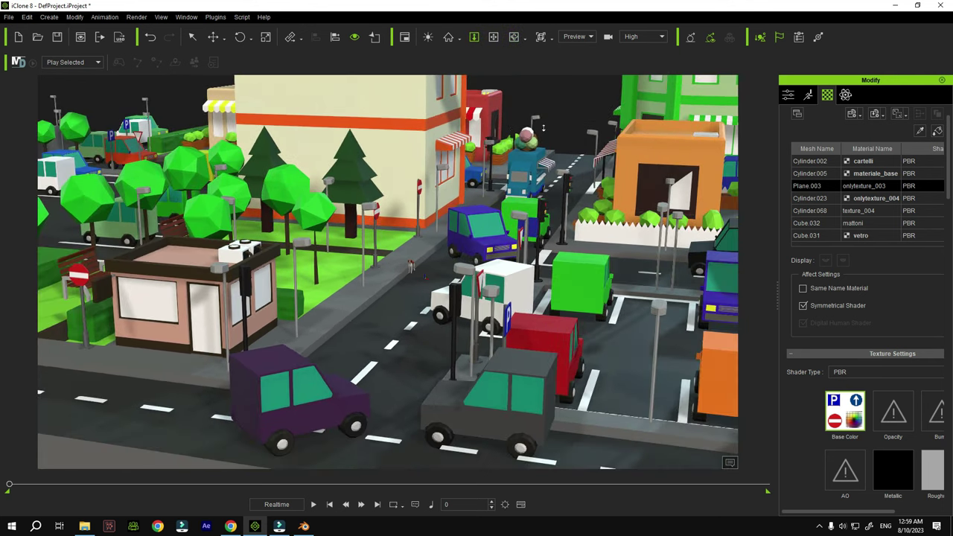
{"action": "left_click", "coordinate": [515, 37]}
{"action": "left_click_drag", "start_coordinate": [566, 186], "coordinate": [286, 255]}
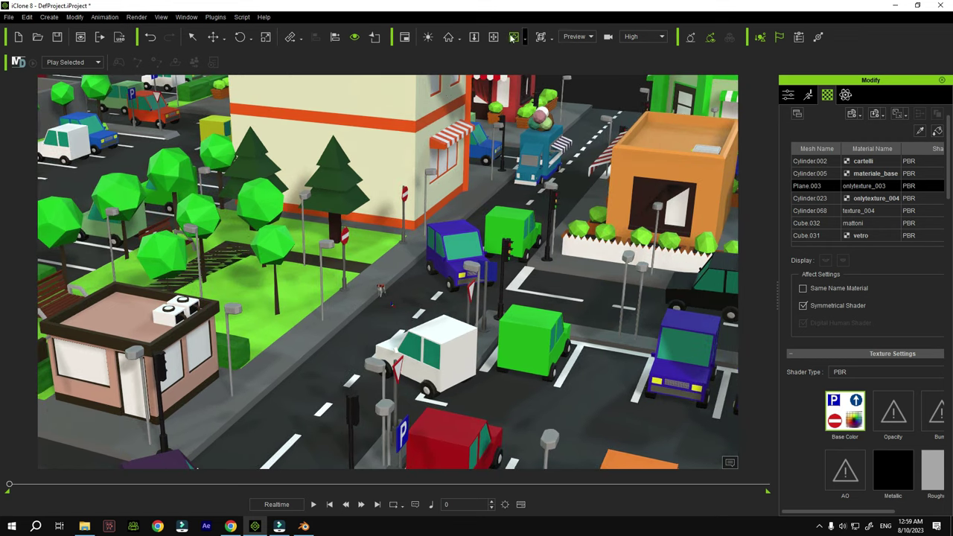
{"action": "left_click", "coordinate": [469, 38]}
{"action": "scroll", "coordinate": [412, 349], "scroll_direction": "up", "scroll_amount": 3}
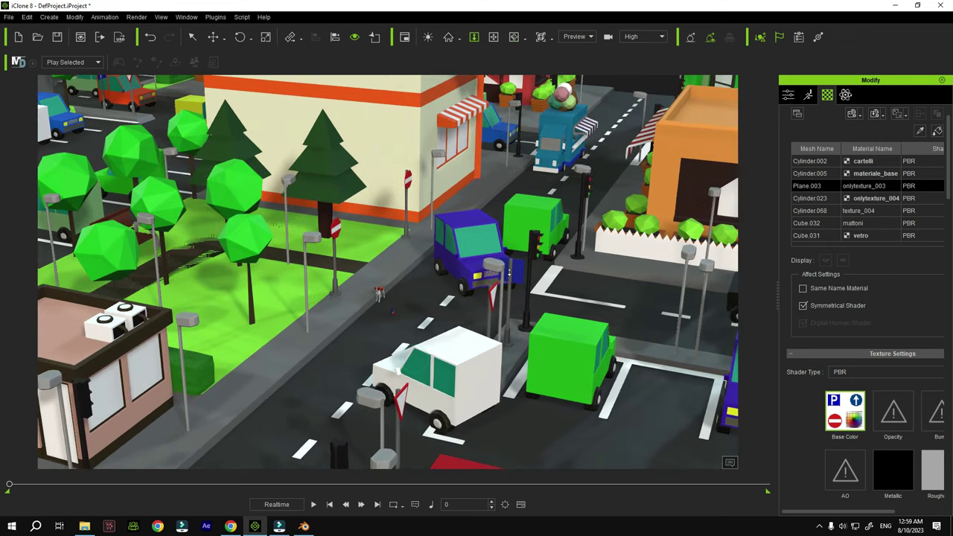
{"action": "scroll", "coordinate": [458, 386], "scroll_direction": "up", "scroll_amount": 5}
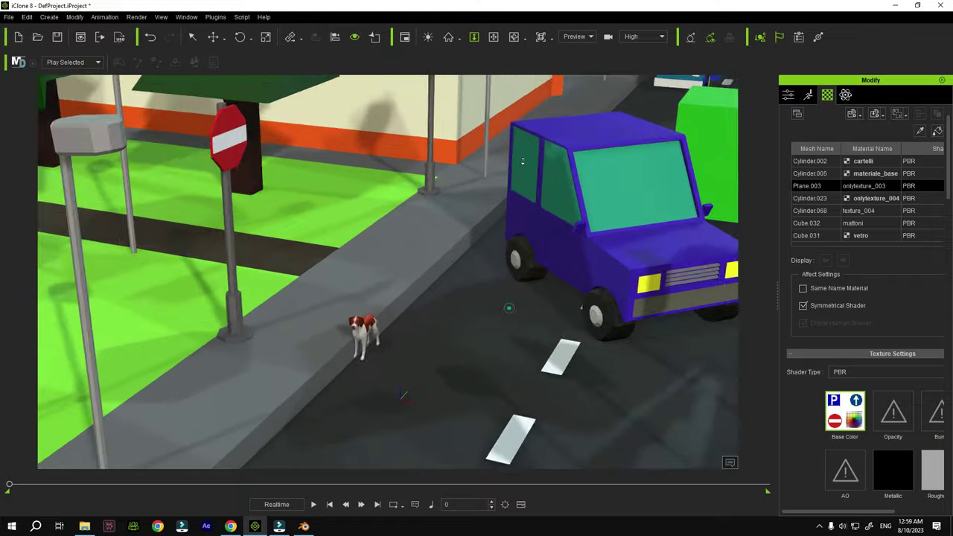
{"action": "right_click_drag", "start_coordinate": [523, 161], "coordinate": [477, 193]}
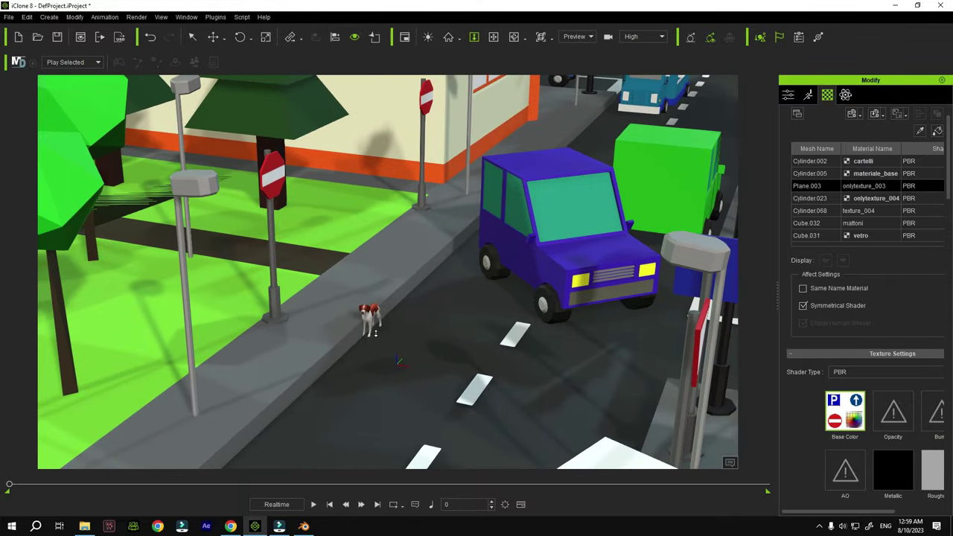
{"action": "scroll", "coordinate": [375, 332], "scroll_direction": "up", "scroll_amount": 3}
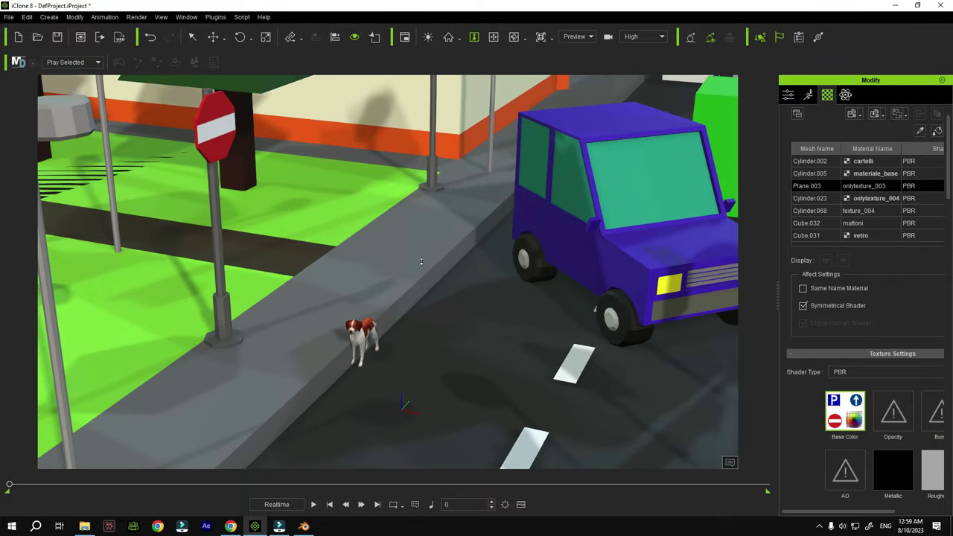
{"action": "right_click_drag", "start_coordinate": [420, 261], "coordinate": [523, 318]}
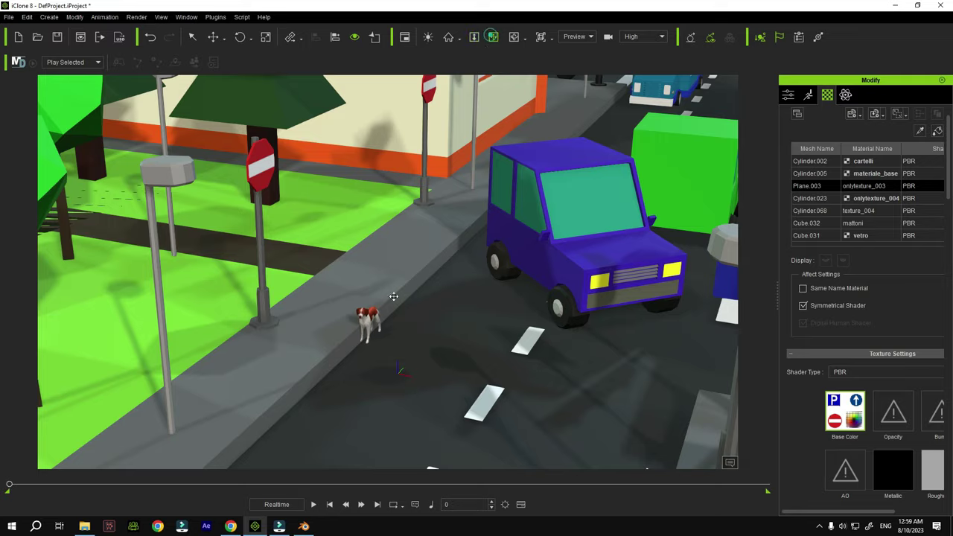
{"action": "left_click", "coordinate": [493, 36]}
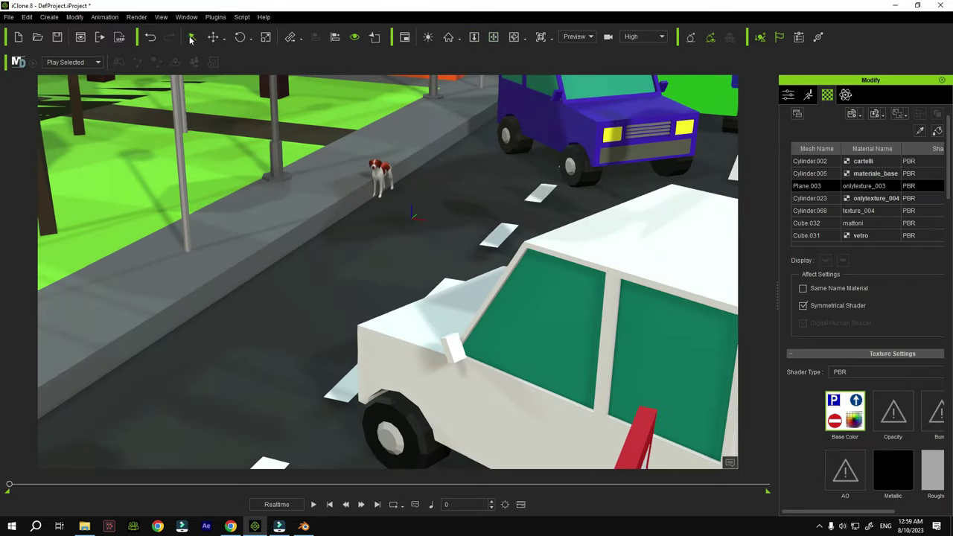
{"action": "left_click_drag", "start_coordinate": [474, 36], "coordinate": [471, 147]}
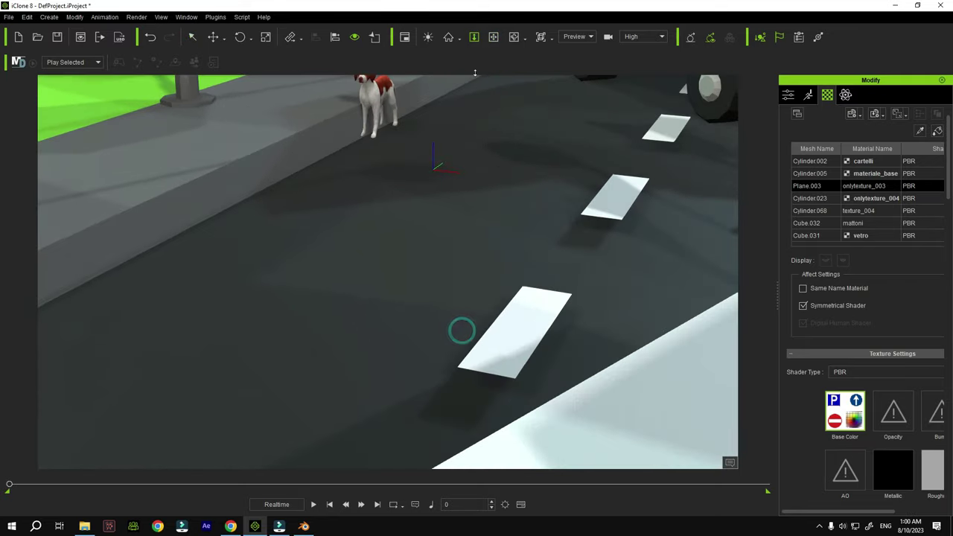
{"action": "left_click_drag", "start_coordinate": [493, 36], "coordinate": [432, 194]}
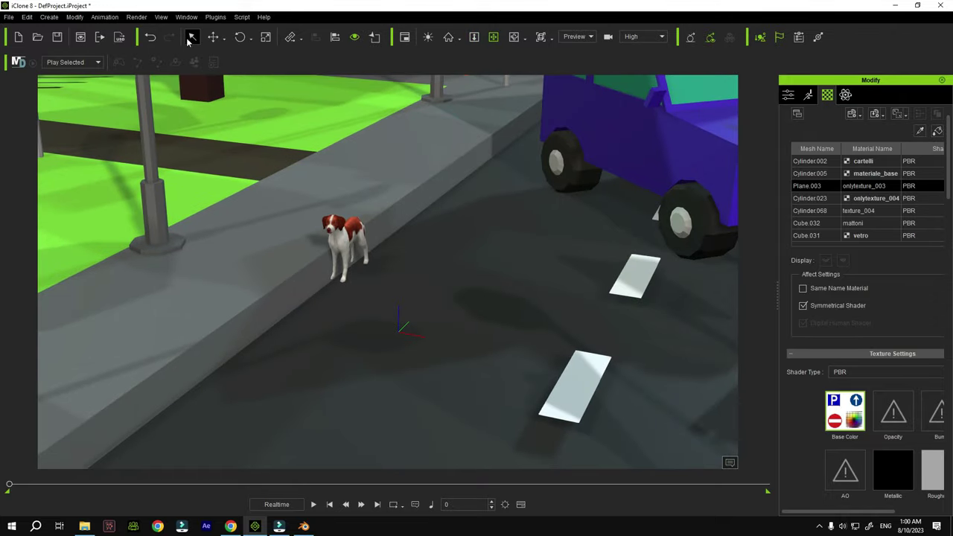
Move the brittany dog along the X axis away from the curb and lower it slightly onto the road
{"action": "left_click", "coordinate": [191, 38]}
{"action": "left_click", "coordinate": [329, 243]}
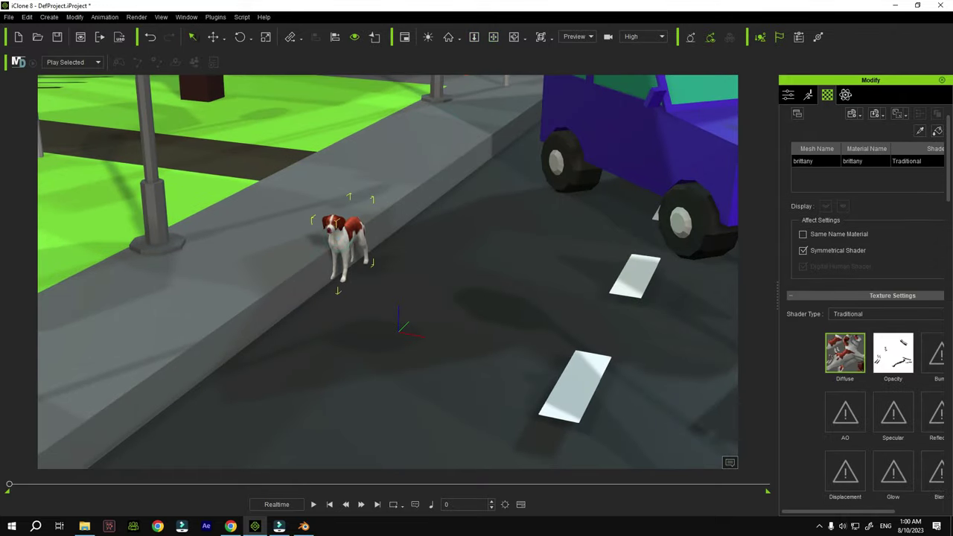
{"action": "left_click", "coordinate": [213, 37]}
{"action": "left_click_drag", "start_coordinate": [402, 284], "coordinate": [427, 298]}
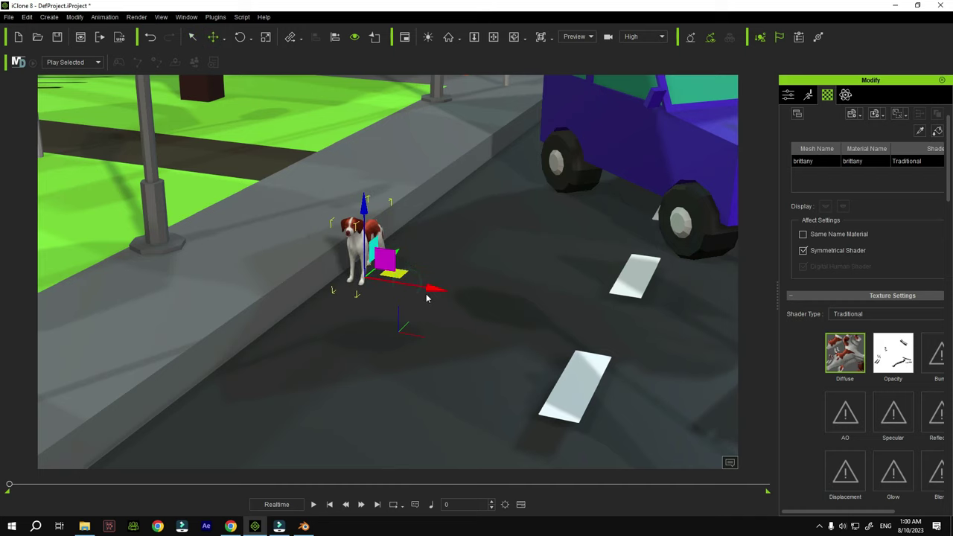
{"action": "left_click_drag", "start_coordinate": [365, 206], "coordinate": [364, 210]}
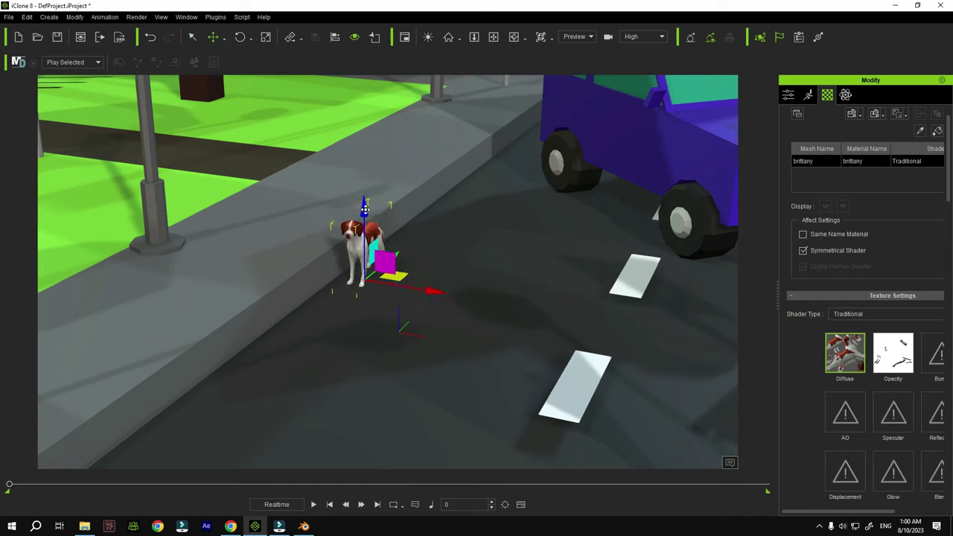
Frame the brittany dog from the side against the curb and look through its available Perform motions
{"action": "right_click_drag", "start_coordinate": [436, 291], "coordinate": [614, 218]}
{"action": "left_click", "coordinate": [474, 37]}
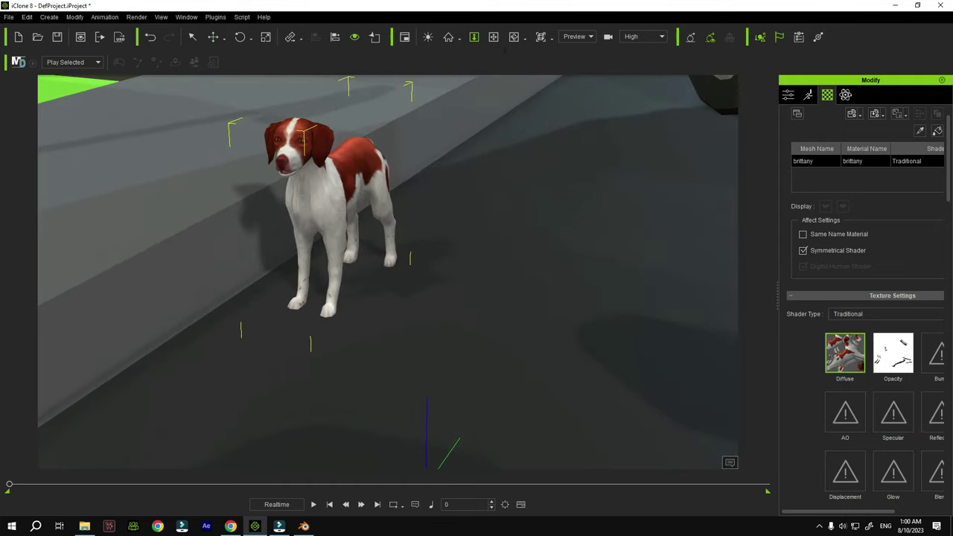
{"action": "left_click", "coordinate": [513, 36]}
{"action": "left_click_drag", "start_coordinate": [528, 228], "coordinate": [496, 245]}
{"action": "left_click", "coordinate": [493, 37]}
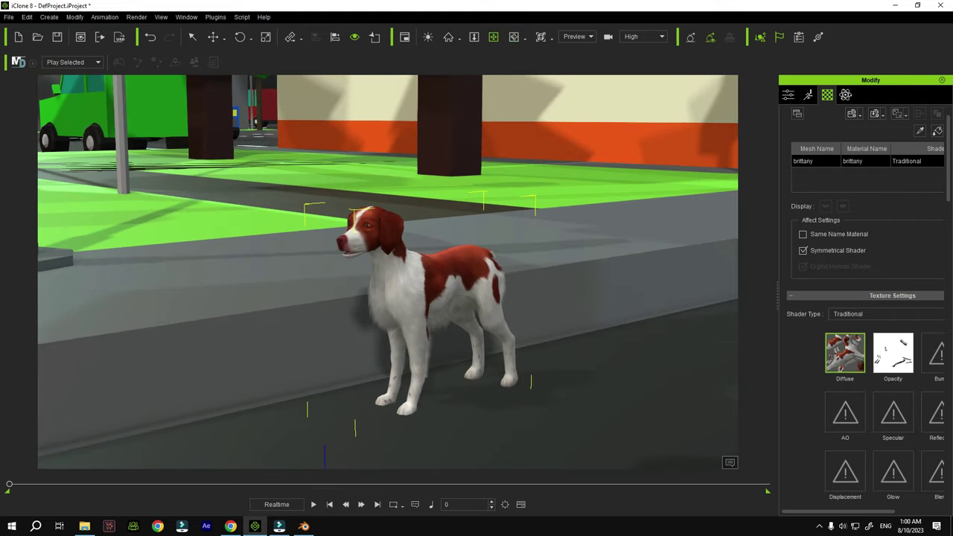
{"action": "left_click", "coordinate": [192, 36]}
{"action": "right_click", "coordinate": [407, 291]}
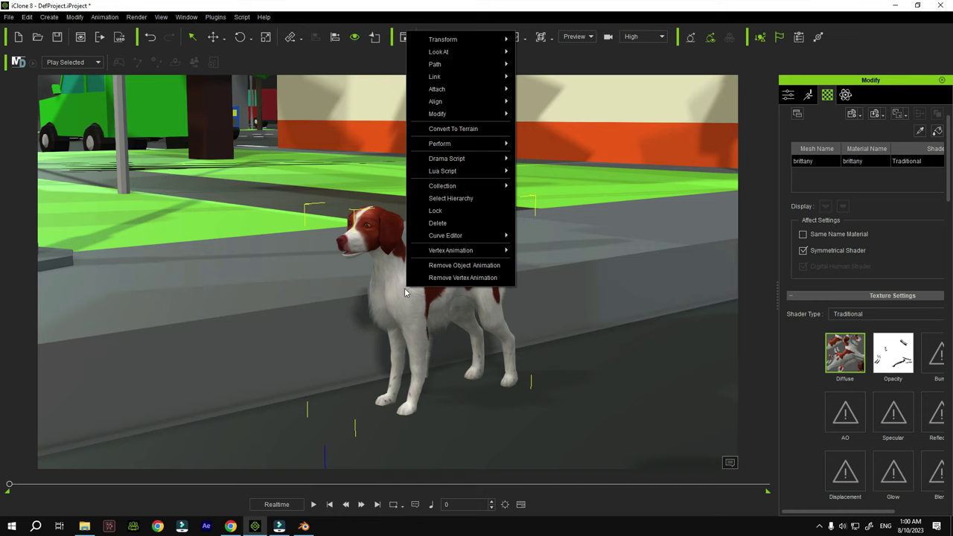
{"action": "mouse_move", "coordinate": [468, 144]}
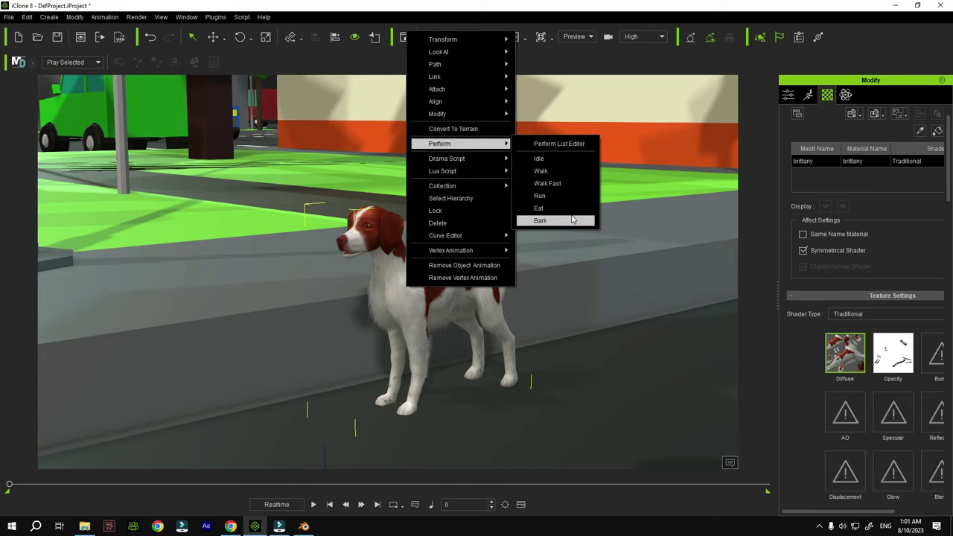
Switch the project's time unit from frames to Time in the project settings
{"action": "left_click", "coordinate": [9, 487]}
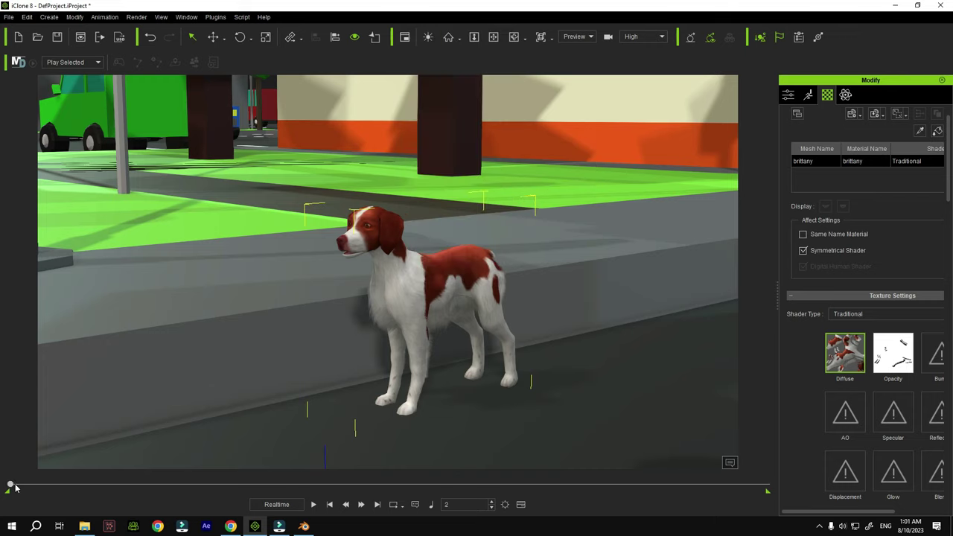
{"action": "mouse_move", "coordinate": [11, 487]}
{"action": "left_mouse_down"}
{"action": "mouse_move", "coordinate": [55, 490]}
{"action": "mouse_move", "coordinate": [9, 486]}
{"action": "left_mouse_up"}
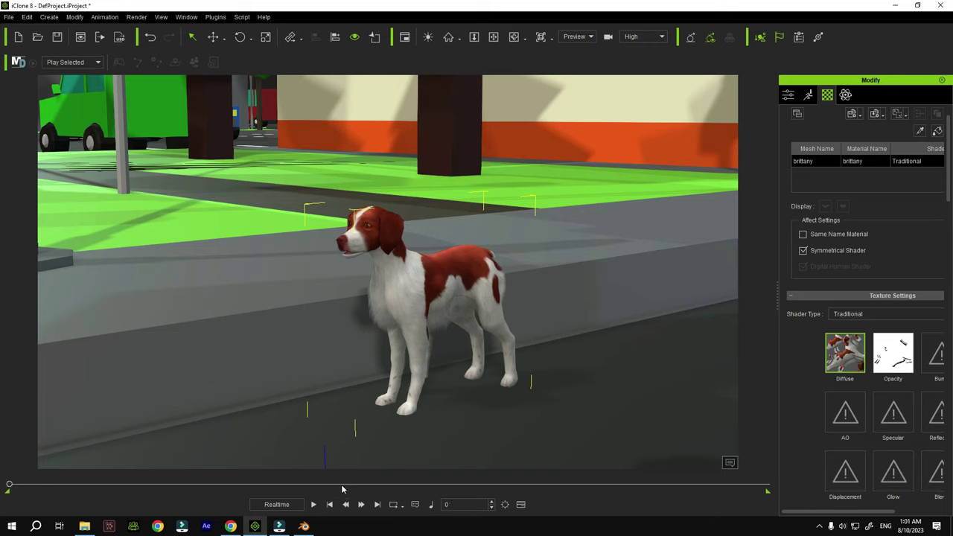
{"action": "left_click", "coordinate": [504, 504]}
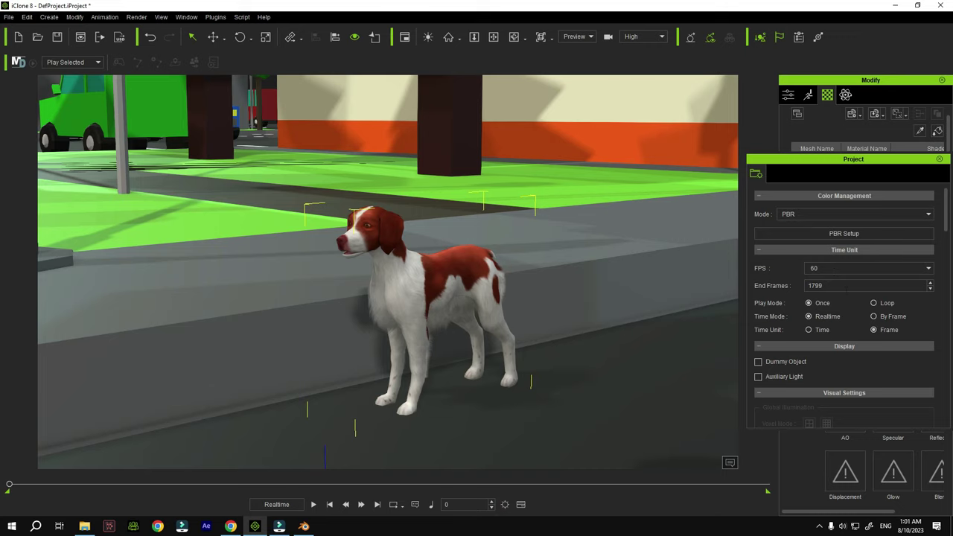
{"action": "left_click", "coordinate": [808, 330]}
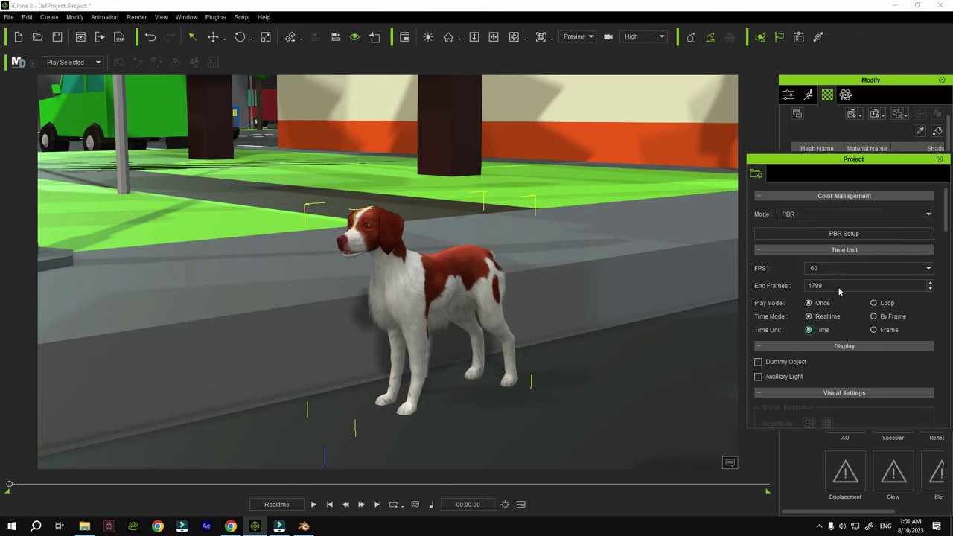
{"action": "left_click", "coordinate": [939, 160]}
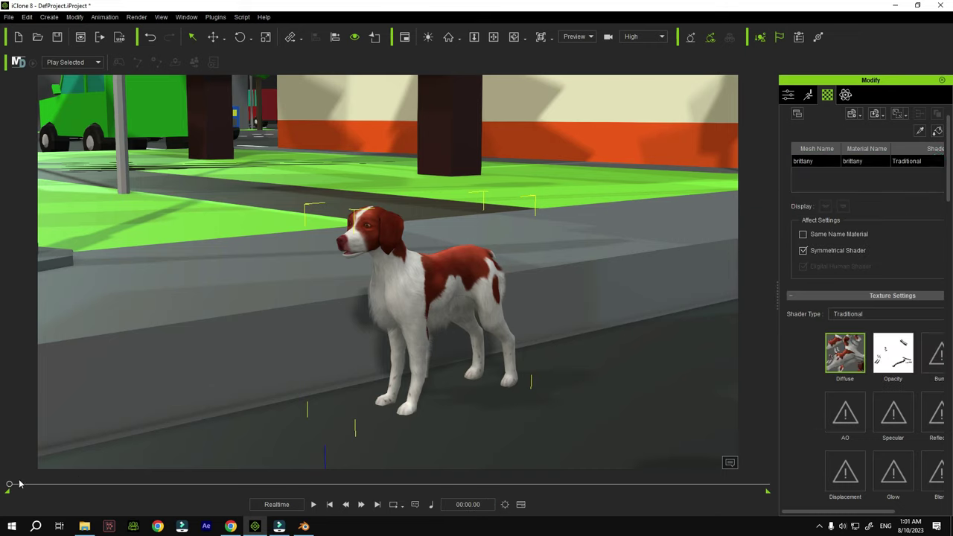
Scrub through the opening seconds, return the playhead to the start and apply the Idle perform motion to the dog
{"action": "left_click_drag", "start_coordinate": [10, 485], "coordinate": [83, 488]}
{"action": "left_click_drag", "start_coordinate": [143, 486], "coordinate": [138, 486]}
{"action": "left_click", "coordinate": [136, 485]}
{"action": "left_click_drag", "start_coordinate": [132, 485], "coordinate": [8, 491]}
{"action": "right_click", "coordinate": [398, 281]}
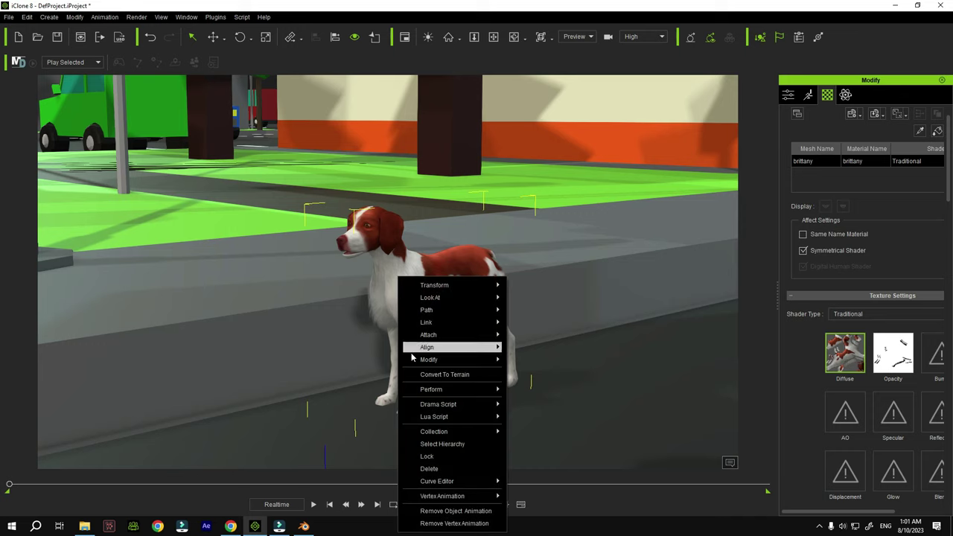
{"action": "mouse_move", "coordinate": [487, 390]}
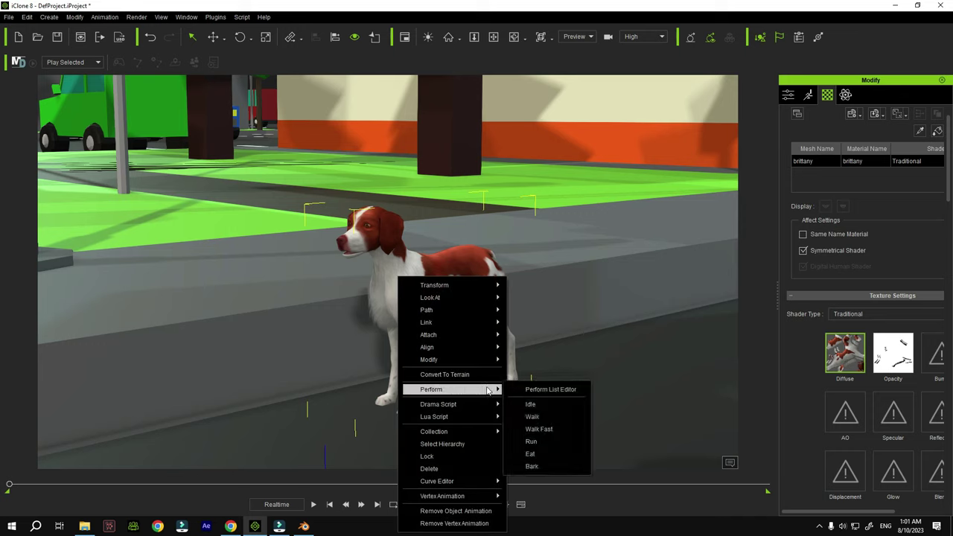
{"action": "left_click", "coordinate": [547, 404]}
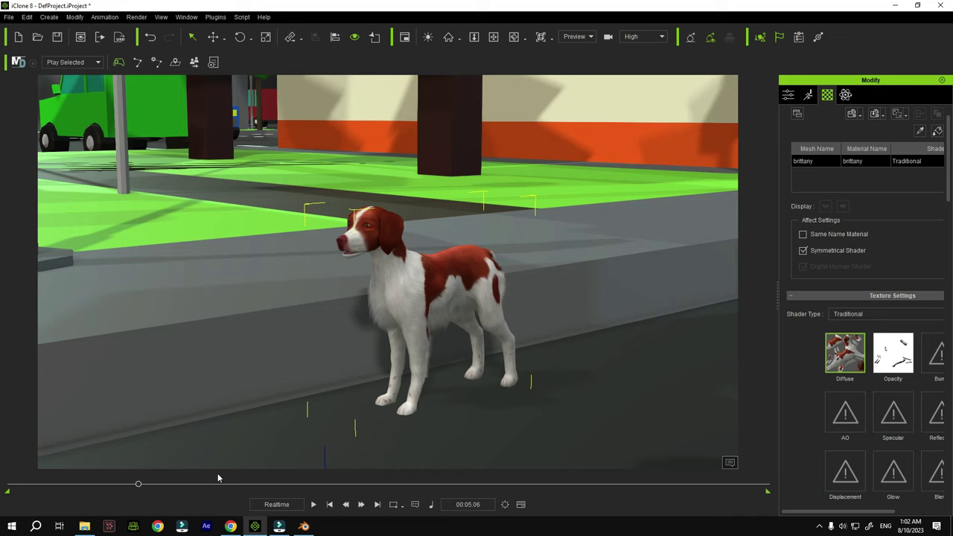
Add the Bark perform motion to the dog after its Idle motion and let it play
{"action": "right_click", "coordinate": [396, 277]}
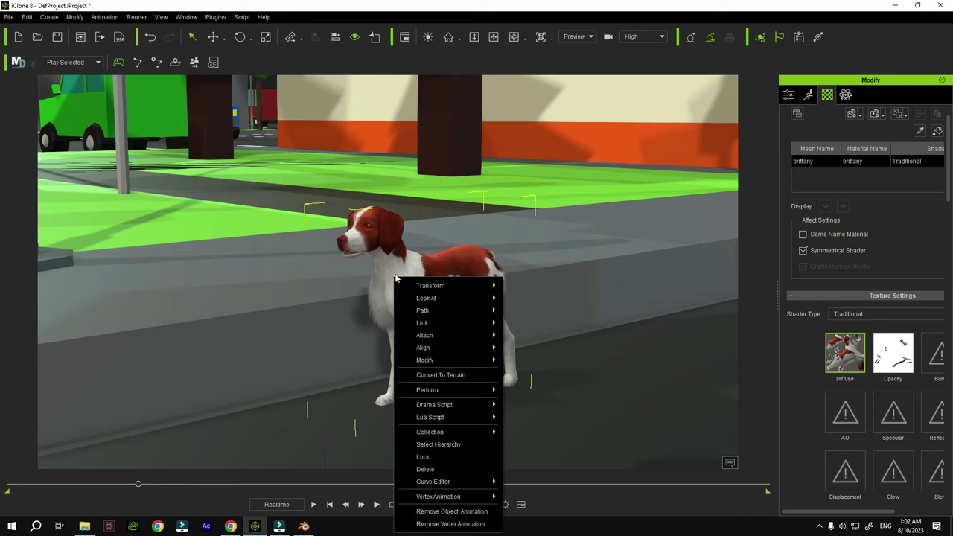
{"action": "mouse_move", "coordinate": [443, 390]}
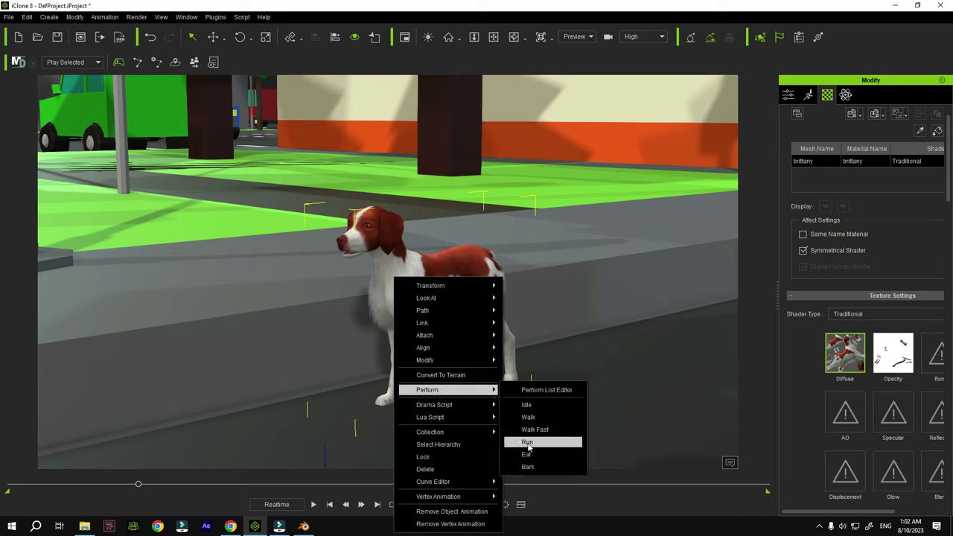
{"action": "left_click", "coordinate": [536, 469]}
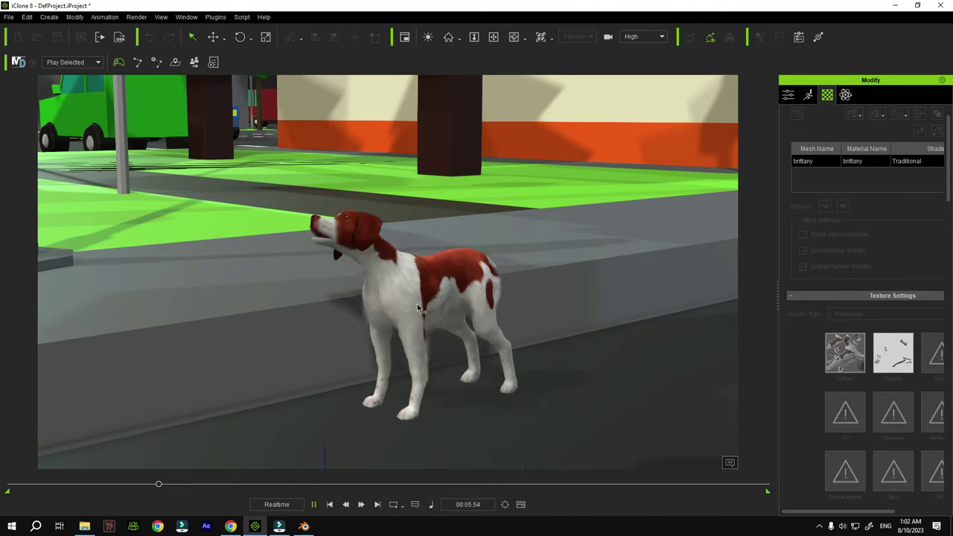
{"action": "left_click", "coordinate": [314, 504]}
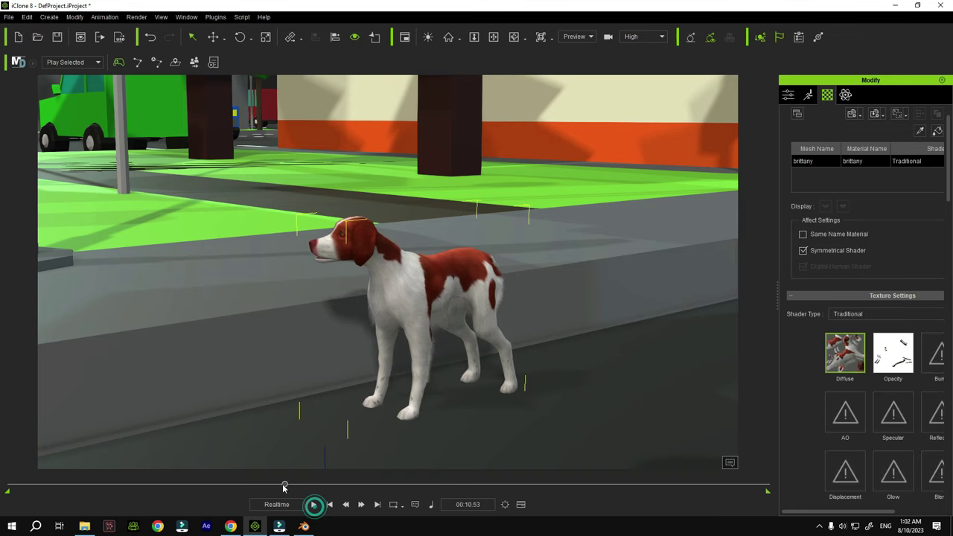
Replay the animation across the change from Idle to Bark to check the transition
{"action": "left_click_drag", "start_coordinate": [276, 485], "coordinate": [96, 488]}
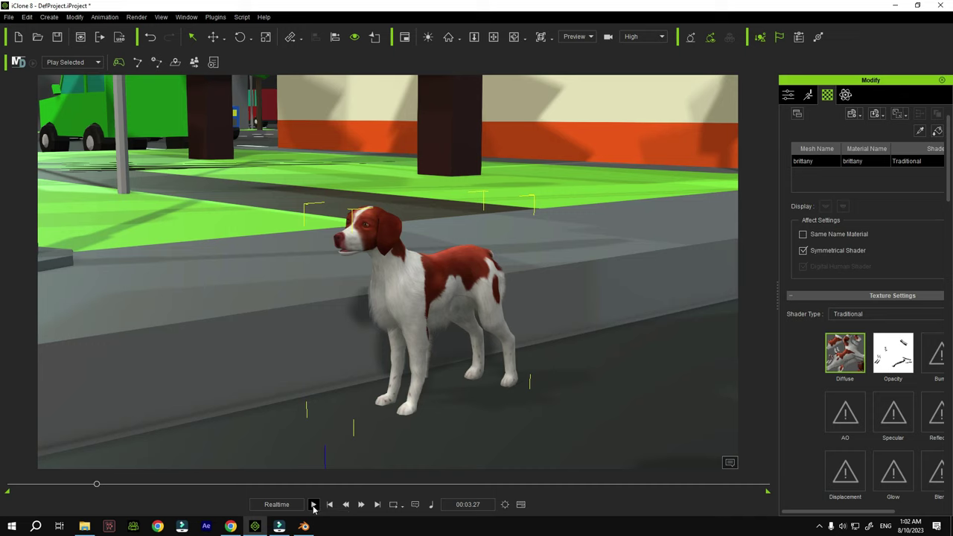
{"action": "left_click", "coordinate": [314, 505]}
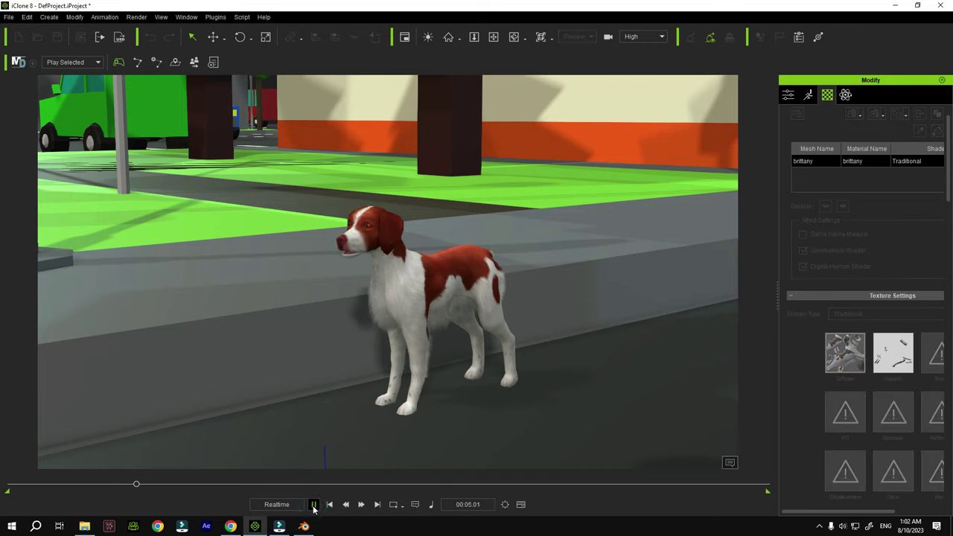
{"action": "left_click", "coordinate": [313, 505]}
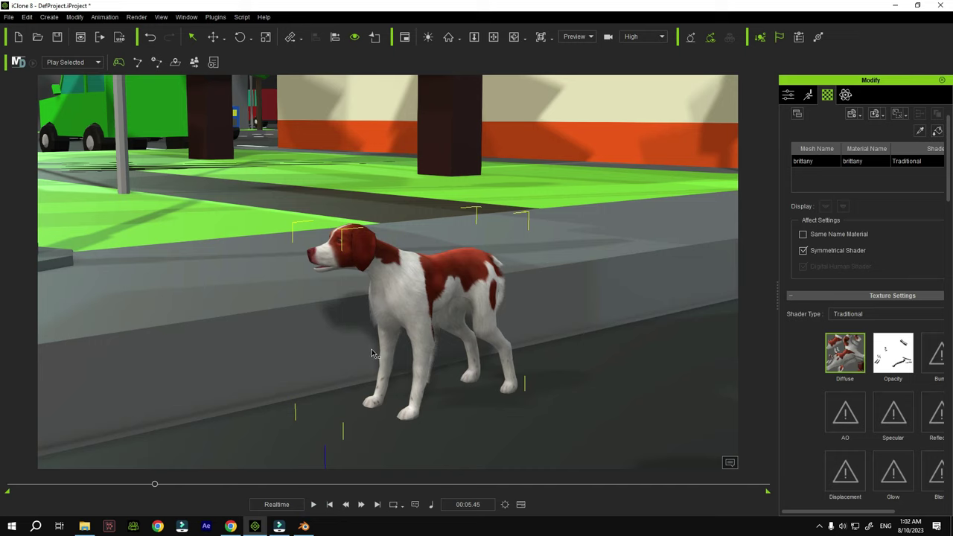
Blend the dog's motions on its Animation track by sliding the Bark clip earlier over the Idle clip's end, starting at about frame 270
{"action": "left_click", "coordinate": [521, 503]}
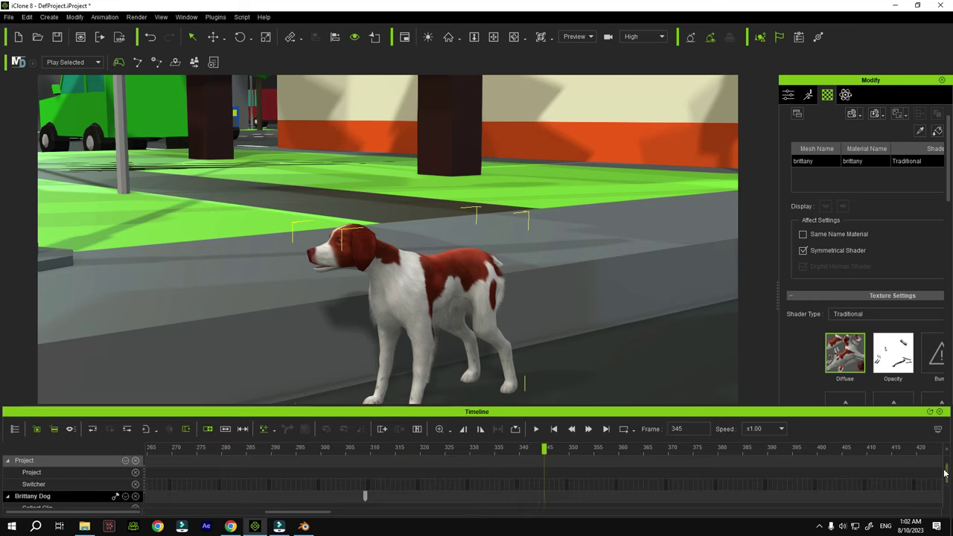
{"action": "left_click_drag", "start_coordinate": [944, 471], "coordinate": [949, 506]}
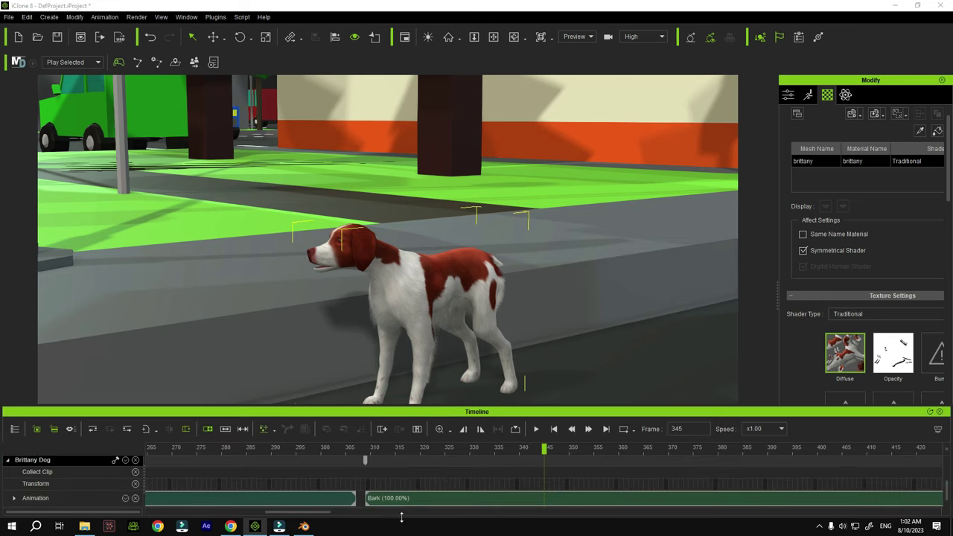
{"action": "left_click", "coordinate": [317, 497]}
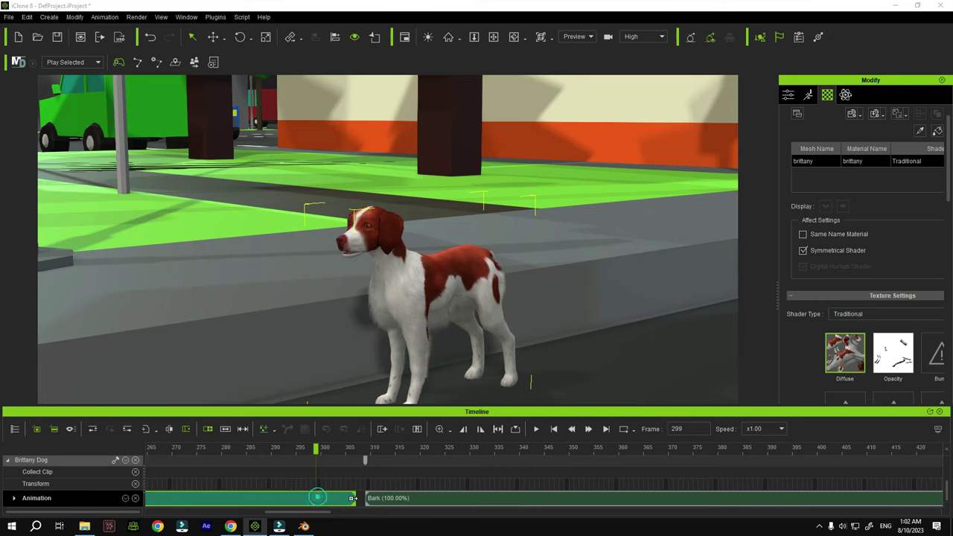
{"action": "left_click", "coordinate": [353, 449]}
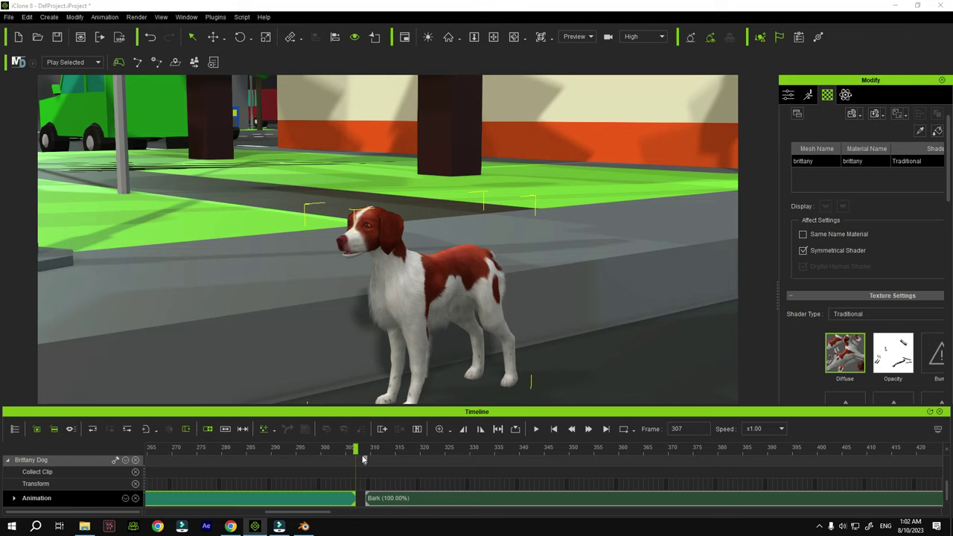
{"action": "left_click", "coordinate": [417, 499]}
{"action": "left_click_drag", "start_coordinate": [427, 499], "coordinate": [368, 505]}
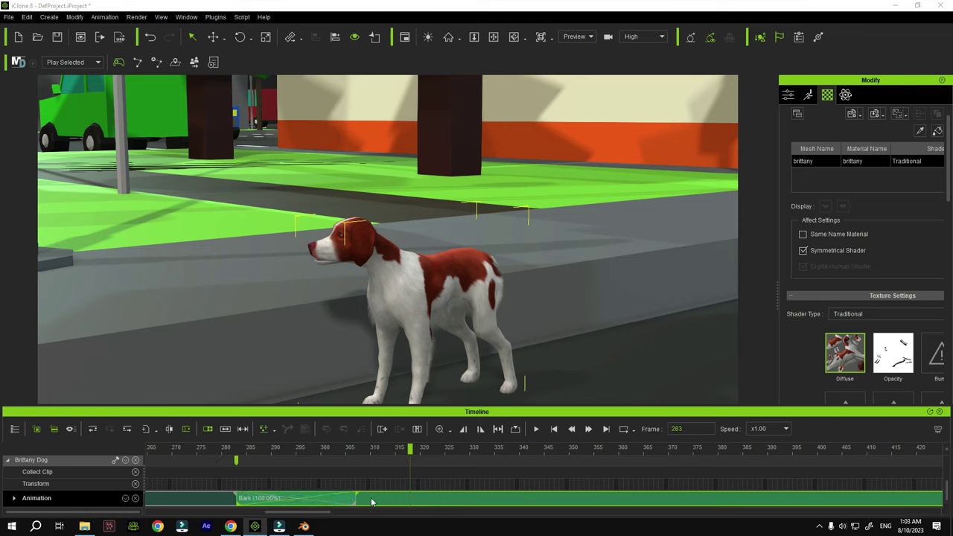
{"action": "left_click_drag", "start_coordinate": [361, 448], "coordinate": [385, 504]}
{"action": "left_click", "coordinate": [385, 448]}
{"action": "left_click_drag", "start_coordinate": [385, 449], "coordinate": [503, 484]}
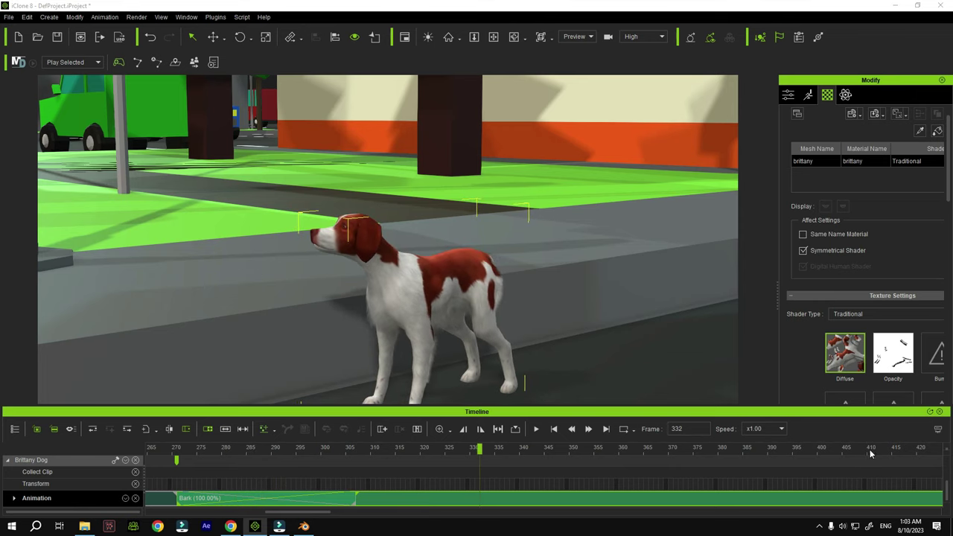
Close the timeline editor and play the animation from shortly before the blend to review the smoothed transition
{"action": "left_click", "coordinate": [938, 411]}
{"action": "left_click_drag", "start_coordinate": [149, 486], "coordinate": [64, 485]}
{"action": "left_click", "coordinate": [314, 504]}
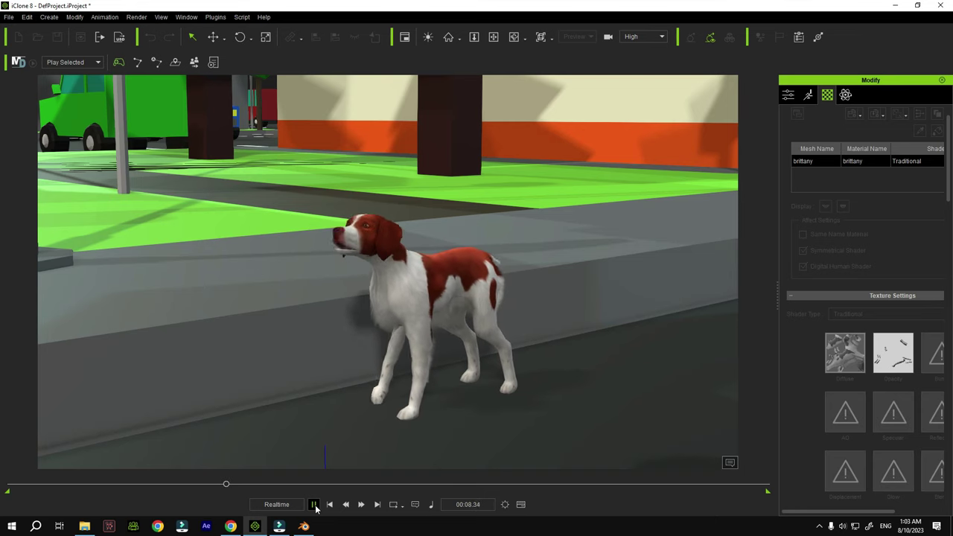
{"action": "left_click", "coordinate": [314, 504]}
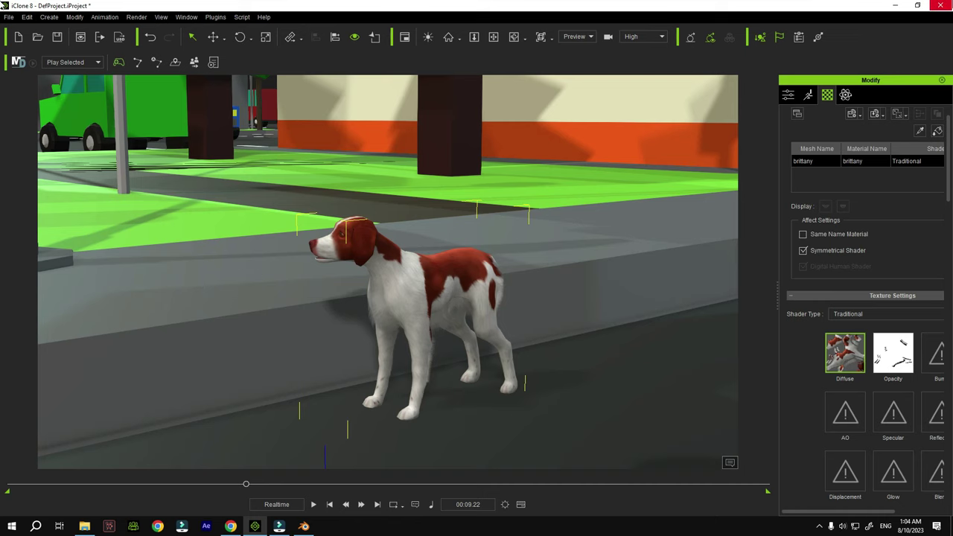
Close iClone without saving the project and minimize the Filmora and Blender windows
{"action": "left_click", "coordinate": [940, 5]}
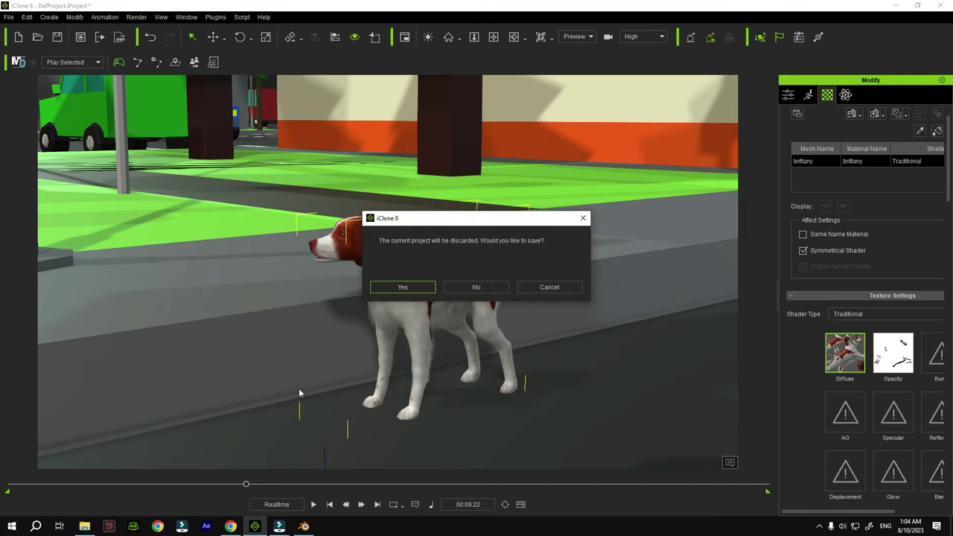
{"action": "left_click", "coordinate": [480, 289]}
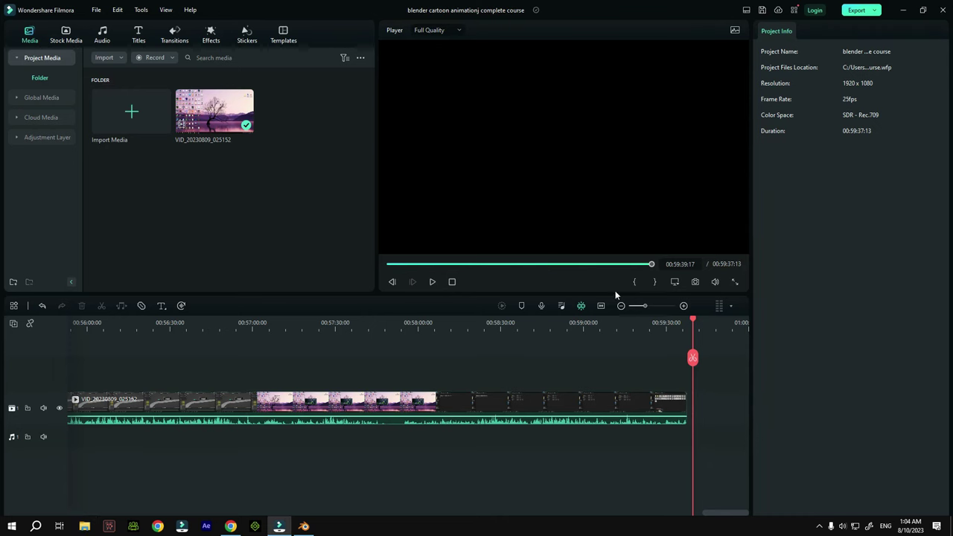
{"action": "left_click", "coordinate": [899, 12]}
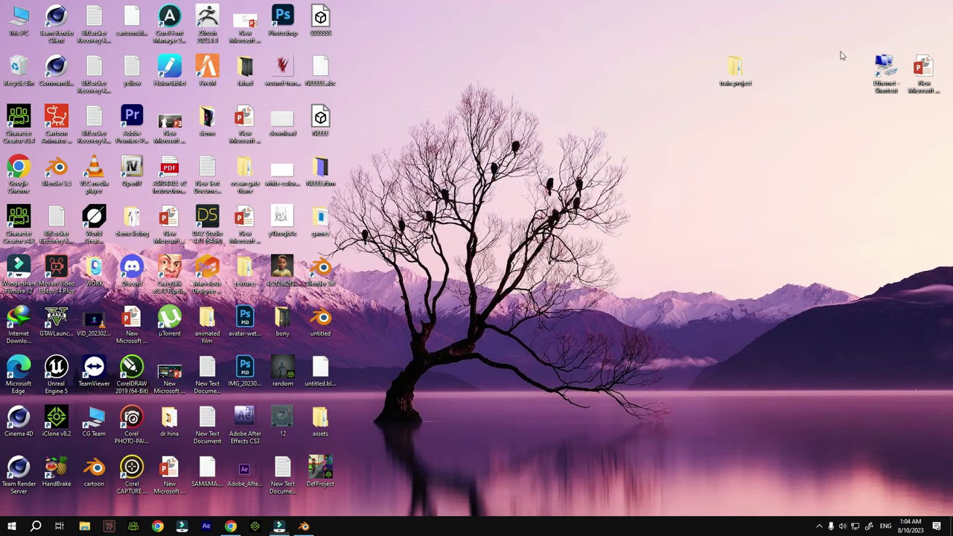
{"action": "left_click", "coordinate": [303, 525]}
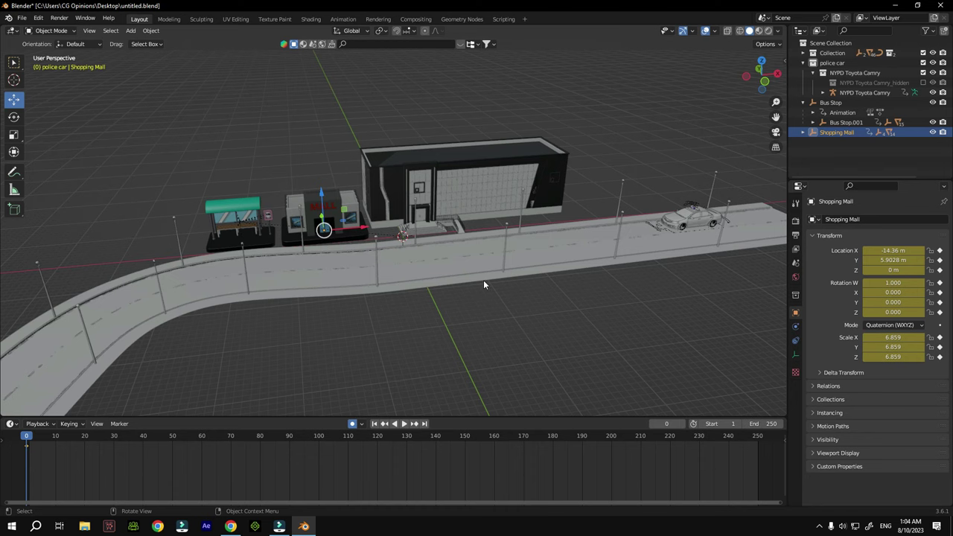
{"action": "left_click", "coordinate": [896, 5]}
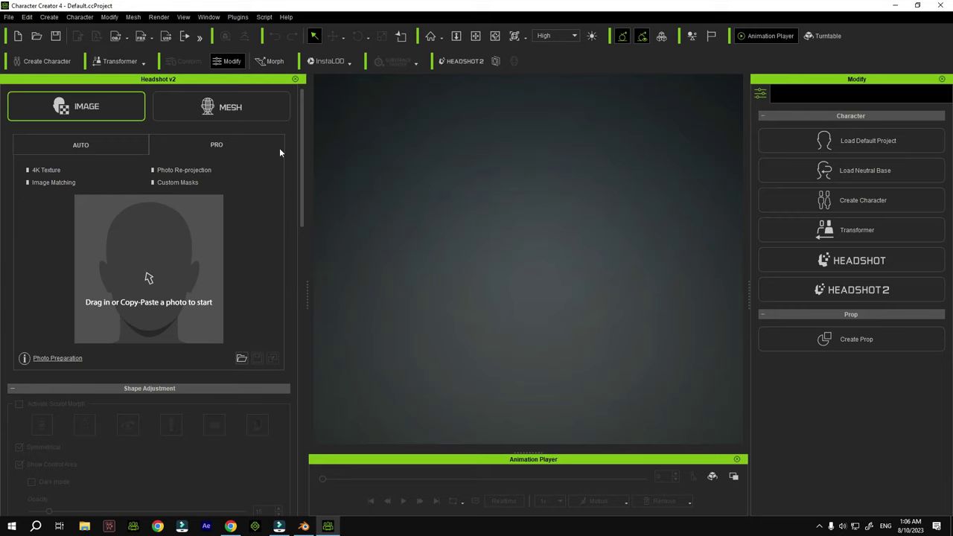
Switch to Chrome and search the web for "pinterst" in a new tab
{"action": "left_click", "coordinate": [230, 526]}
{"action": "left_click", "coordinate": [372, 8]}
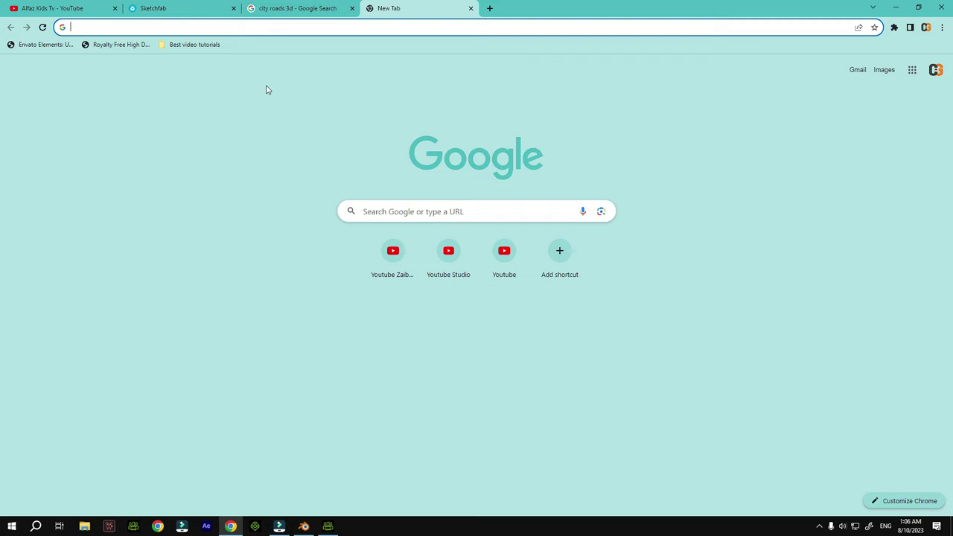
{"action": "type", "text": "pinter"}
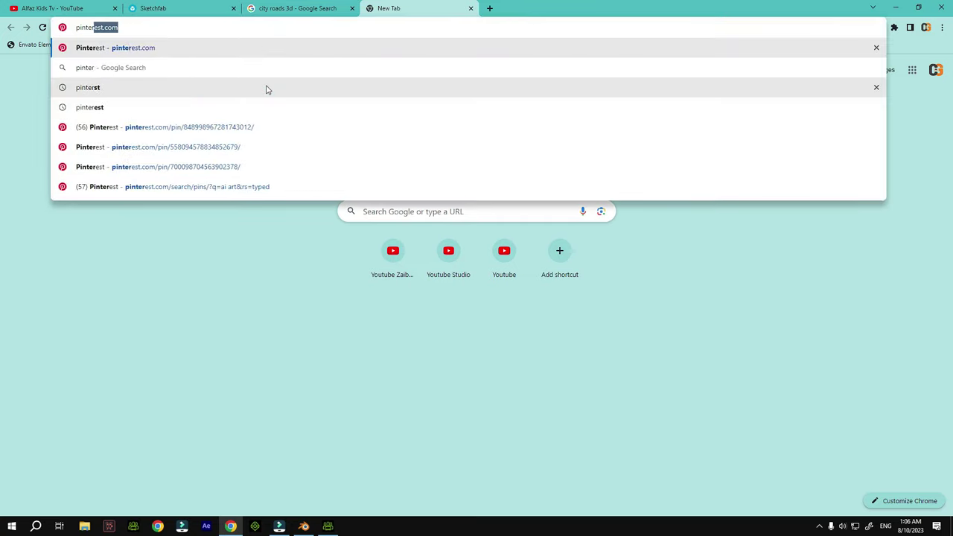
{"action": "left_click", "coordinate": [267, 88]}
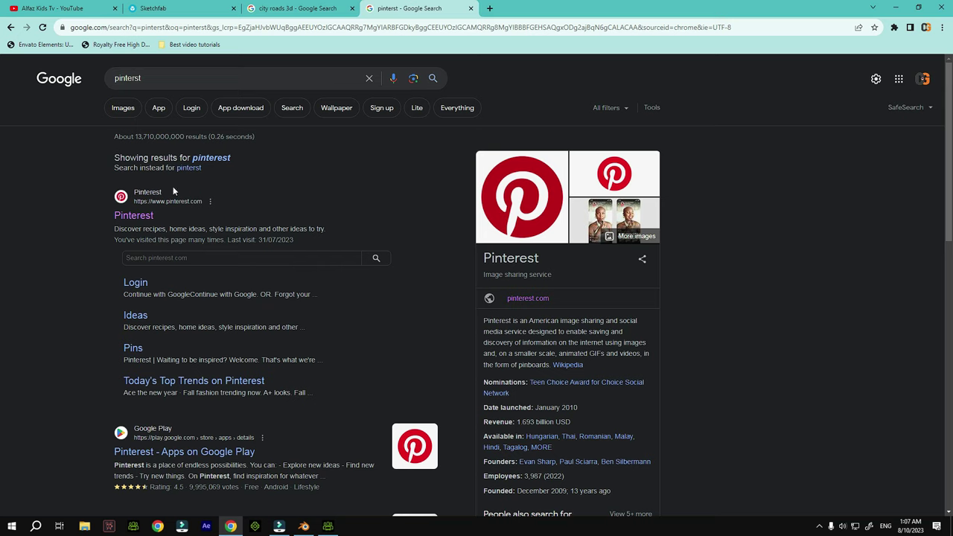
Open the Pinterest website from the search results and look over the pins in its home feed
{"action": "left_click", "coordinate": [134, 215]}
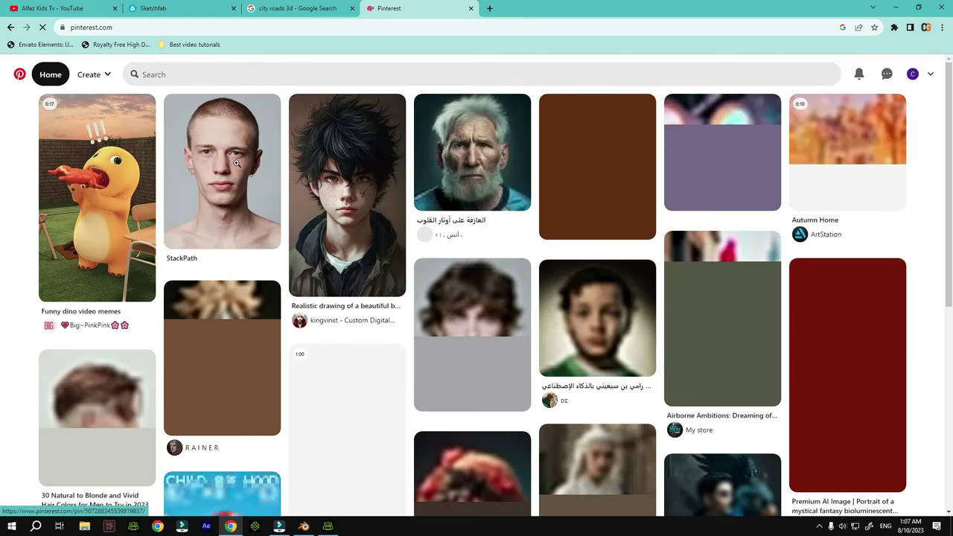
{"action": "scroll", "coordinate": [421, 281], "scroll_direction": "down", "scroll_amount": 1}
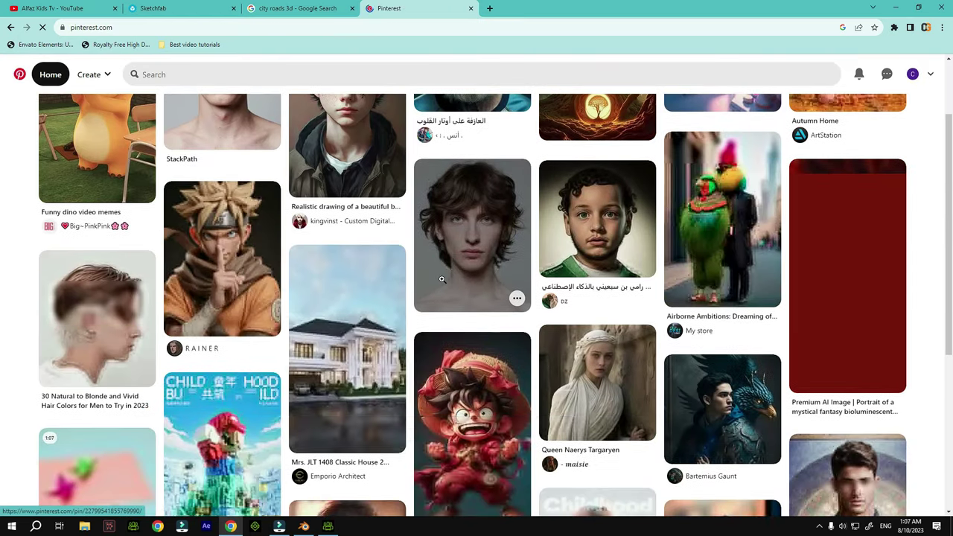
{"action": "scroll", "coordinate": [447, 264], "scroll_direction": "up", "scroll_amount": 1}
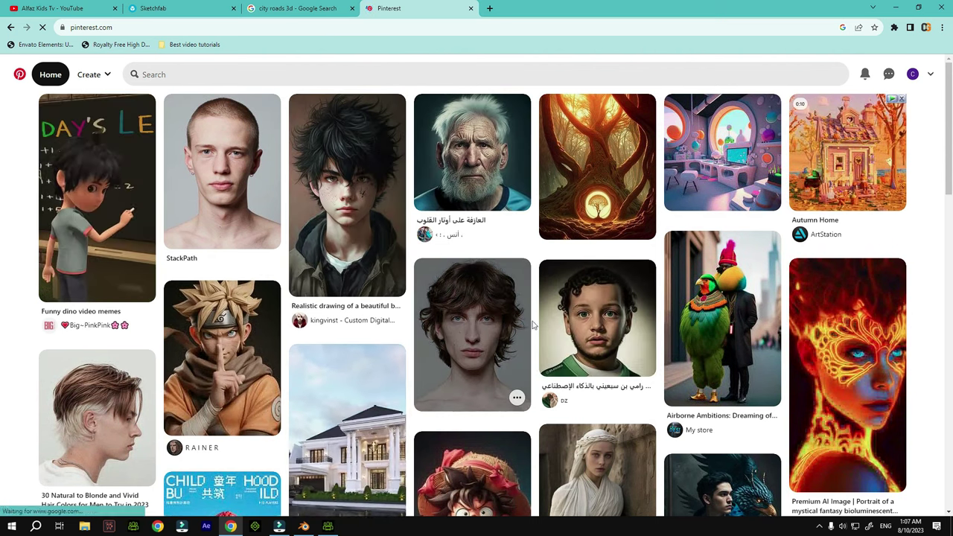
{"action": "scroll", "coordinate": [503, 287], "scroll_direction": "down", "scroll_amount": 1}
{"action": "scroll", "coordinate": [502, 286], "scroll_direction": "down", "scroll_amount": 6}
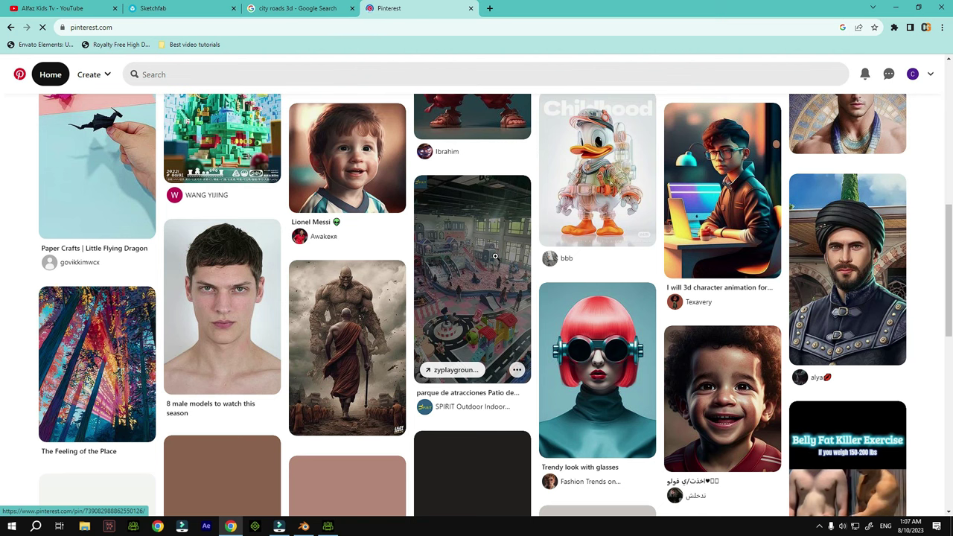
{"action": "scroll", "coordinate": [495, 256], "scroll_direction": "up", "scroll_amount": 6}
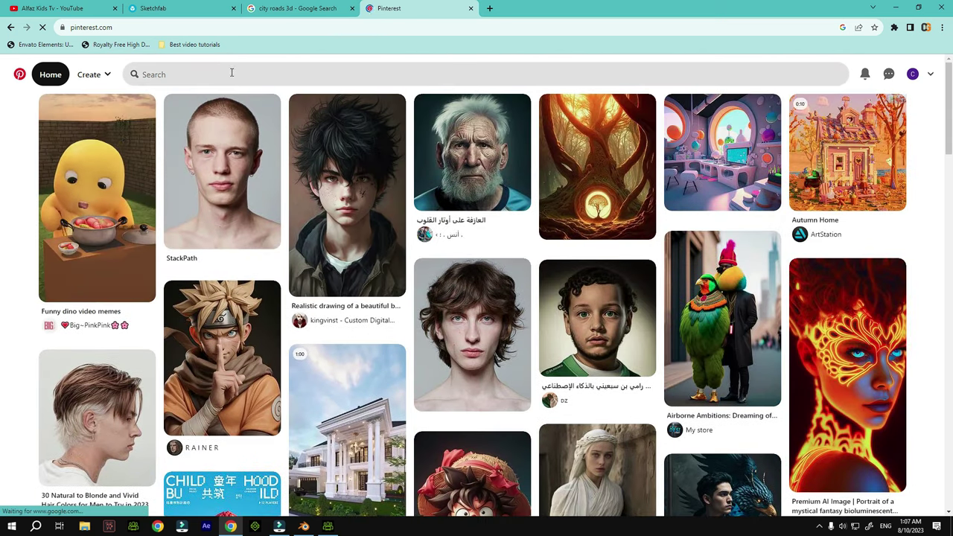
Search Pinterest for "ai kids face"
{"action": "left_click", "coordinate": [231, 73]}
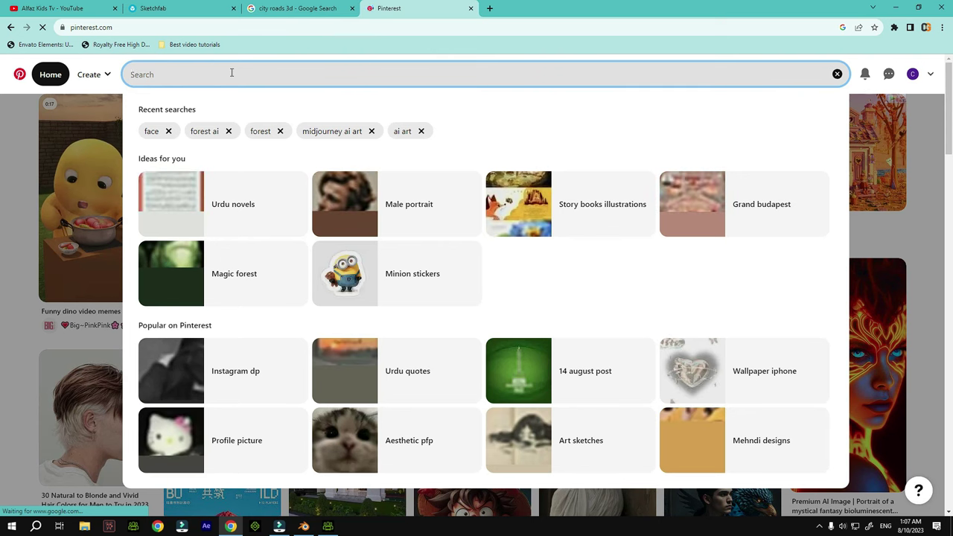
{"action": "type", "text": "ai"}
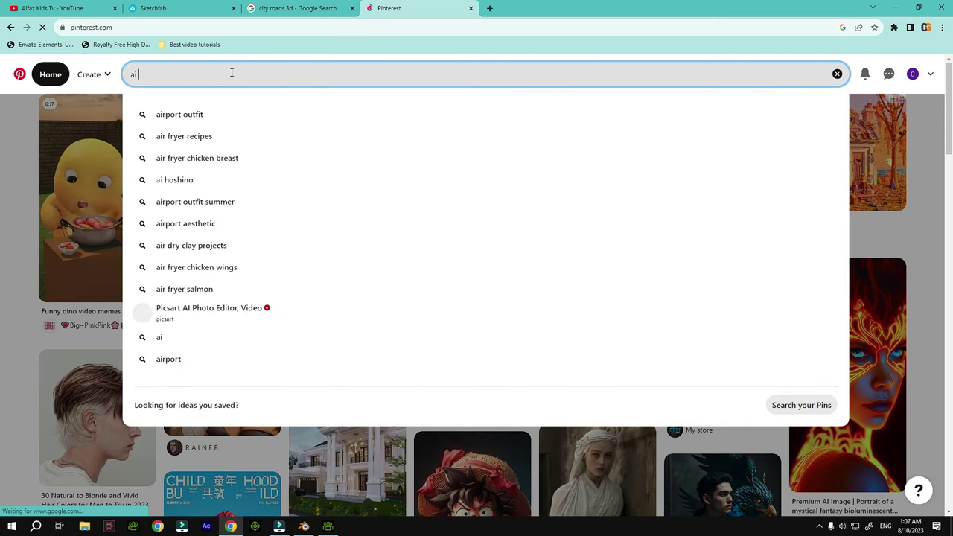
{"action": "type", "text": " kids face"}
{"action": "key", "text": "Return"}
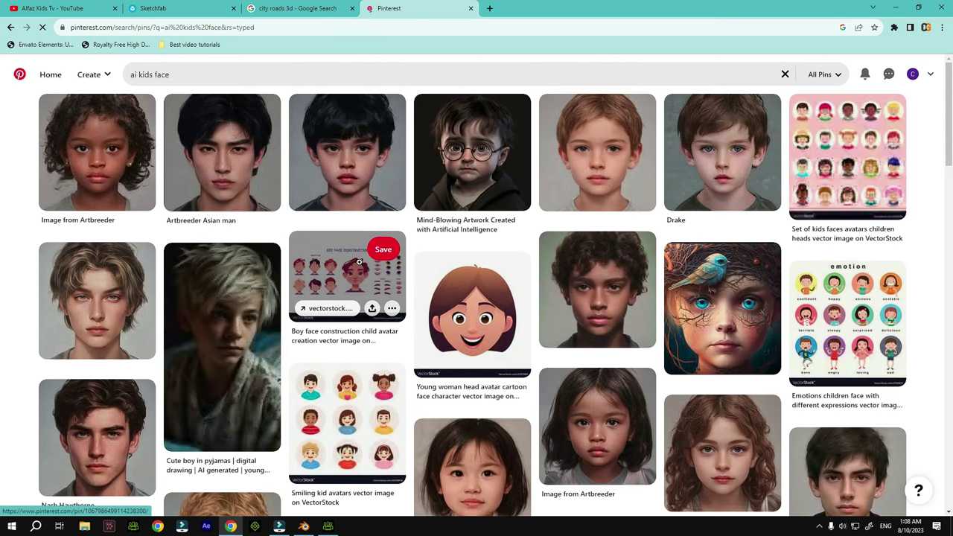
Browse the kids' face results for portraits that could serve as a character reference
{"action": "scroll", "coordinate": [359, 262], "scroll_direction": "down", "scroll_amount": 2}
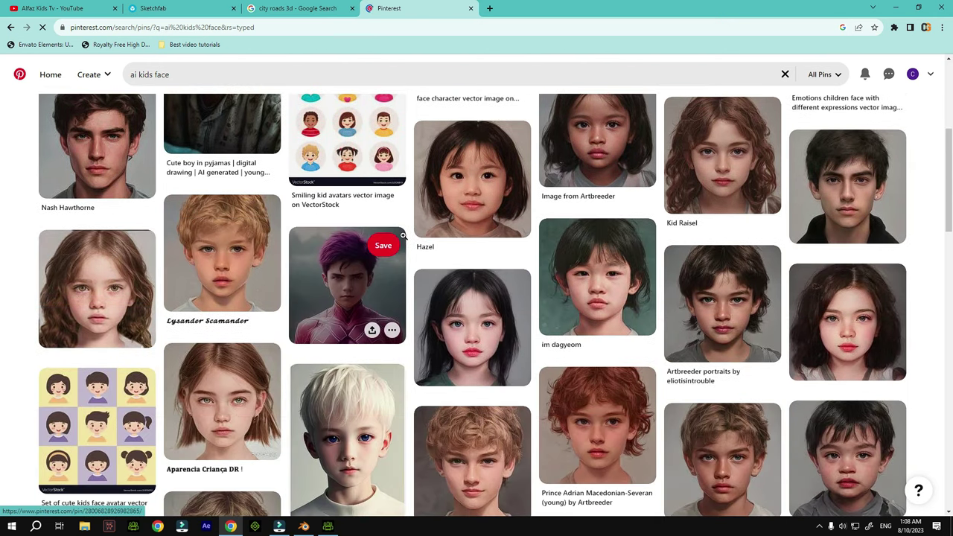
{"action": "scroll", "coordinate": [402, 236], "scroll_direction": "down", "scroll_amount": 2}
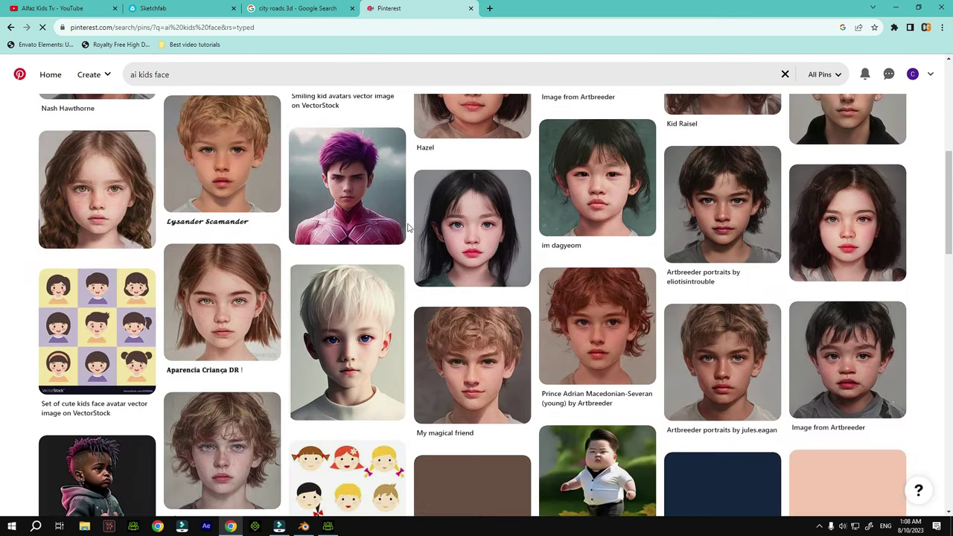
{"action": "scroll", "coordinate": [407, 229], "scroll_direction": "down", "scroll_amount": 4}
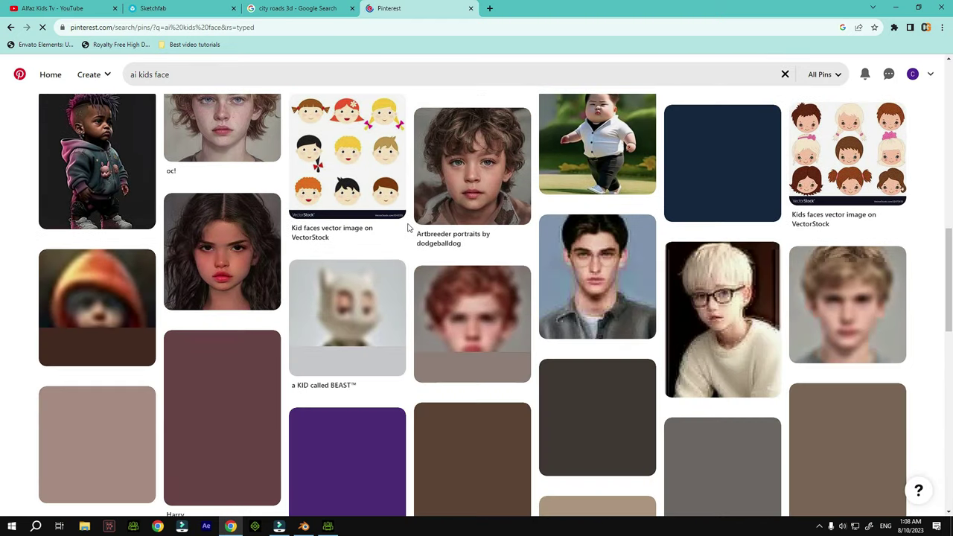
{"action": "scroll", "coordinate": [407, 229], "scroll_direction": "down", "scroll_amount": 2}
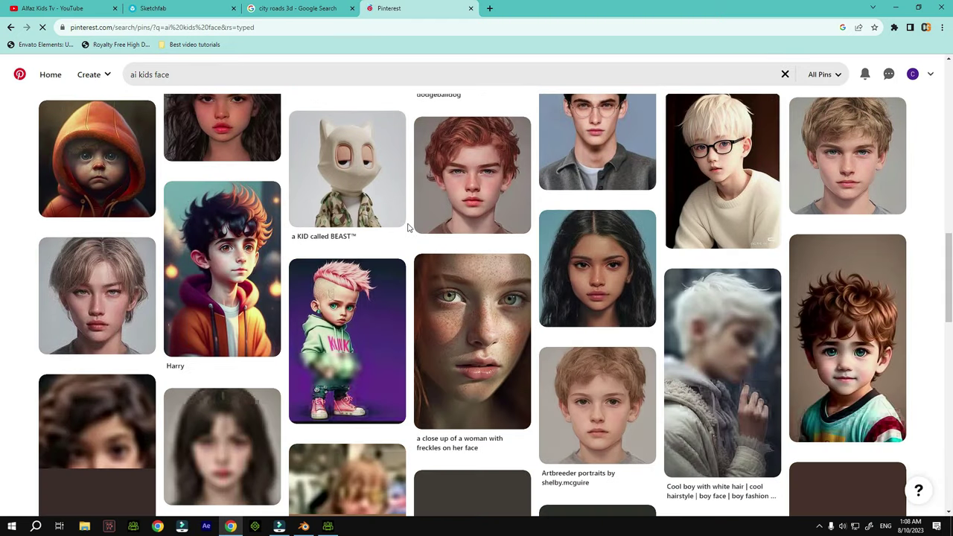
{"action": "scroll", "coordinate": [407, 228], "scroll_direction": "down", "scroll_amount": 2}
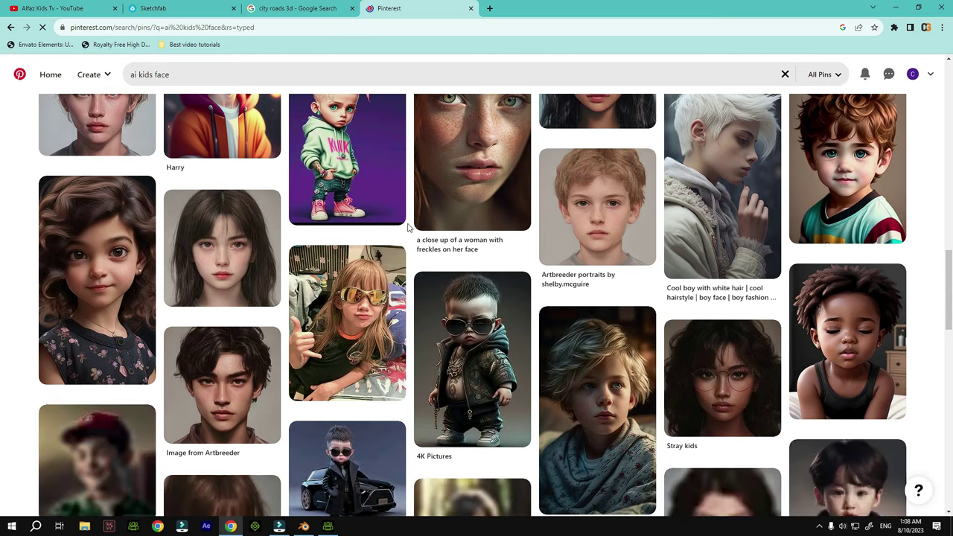
{"action": "scroll", "coordinate": [407, 229], "scroll_direction": "down", "scroll_amount": 2}
{"action": "scroll", "coordinate": [407, 228], "scroll_direction": "down", "scroll_amount": 3}
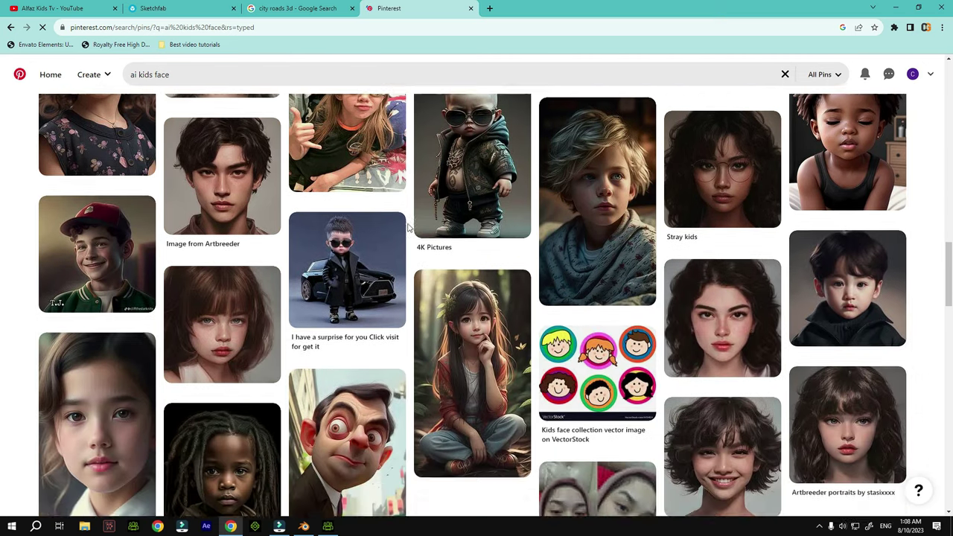
{"action": "scroll", "coordinate": [407, 228], "scroll_direction": "down", "scroll_amount": 3}
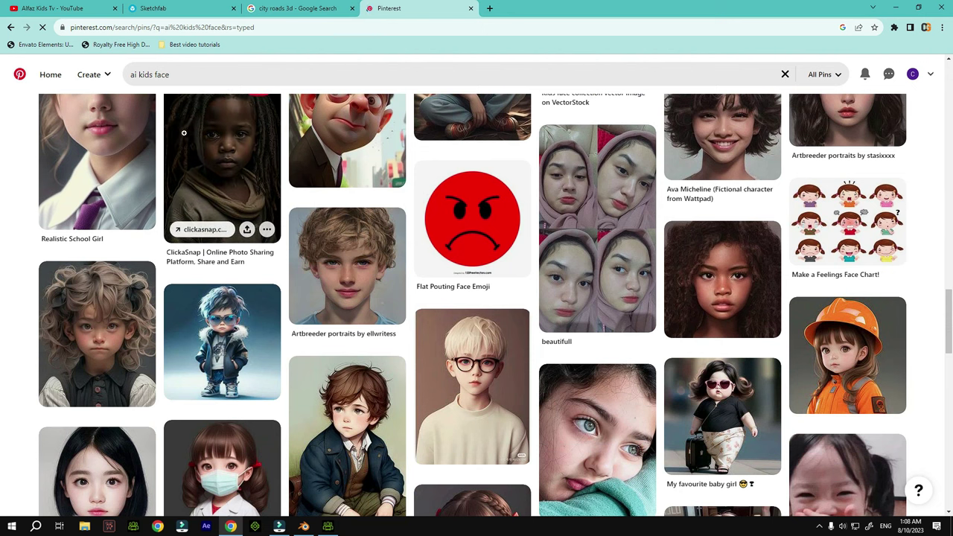
Replace the Pinterest search with the suggested query "midjourney ai art"
{"action": "left_click", "coordinate": [213, 74]}
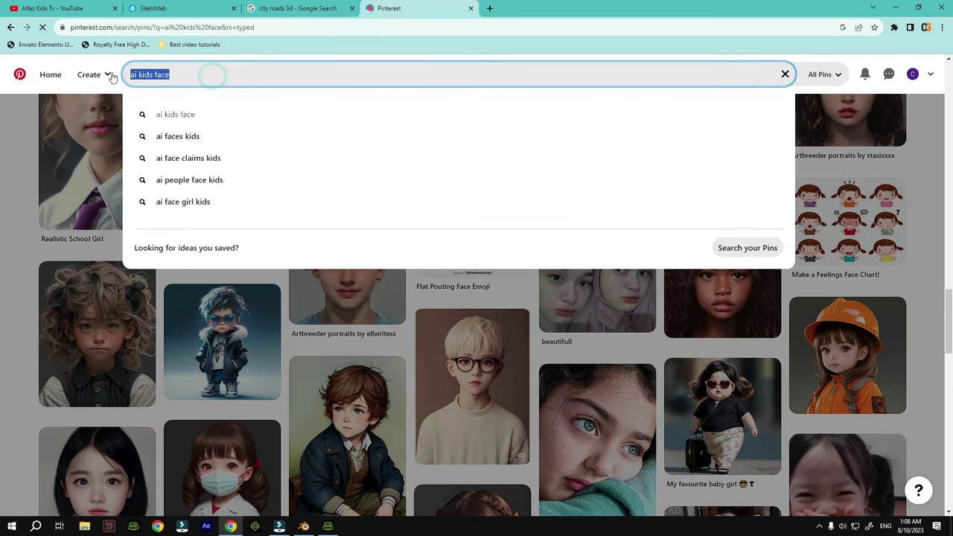
{"action": "key", "text": "BackSpace"}
{"action": "type", "text": "midju"}
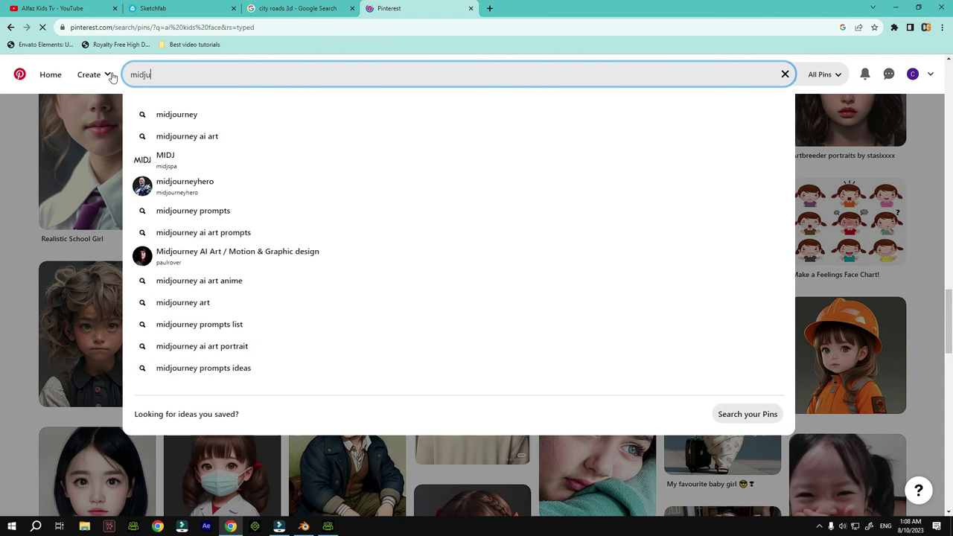
{"action": "key", "text": "BackSpace"}
{"action": "type", "text": "o"}
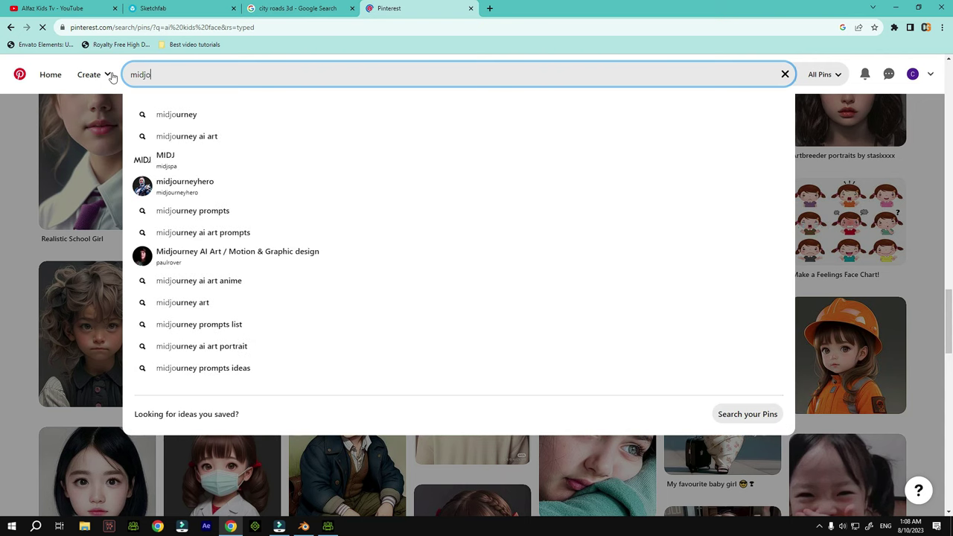
{"action": "type", "text": "urney ai AR"}
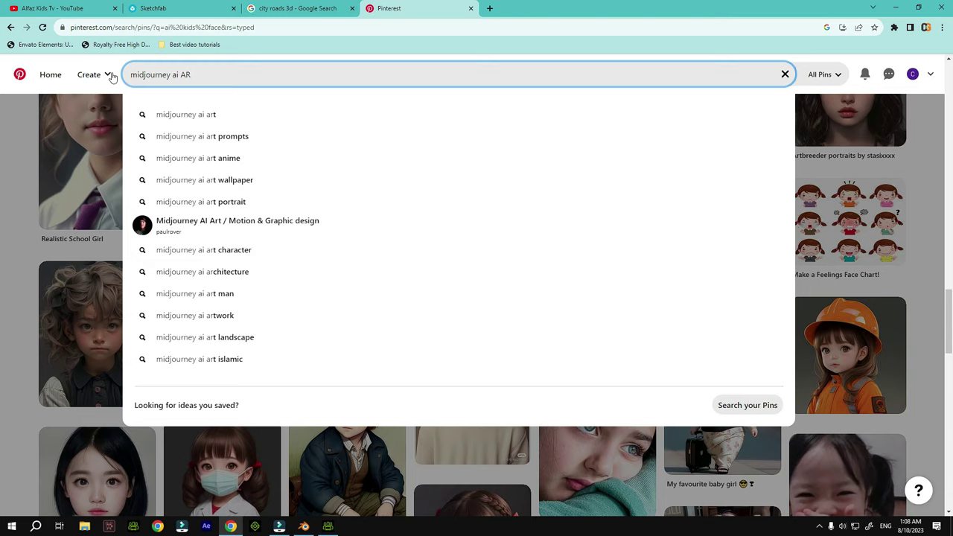
{"action": "key", "text": "BackSpace"}
{"action": "key", "text": "BackSpace"}
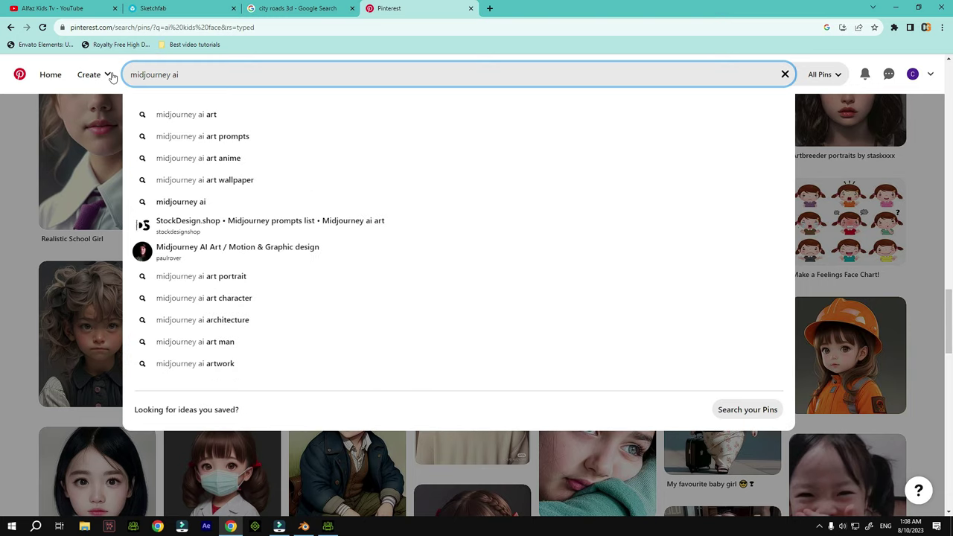
{"action": "left_click", "coordinate": [208, 114]}
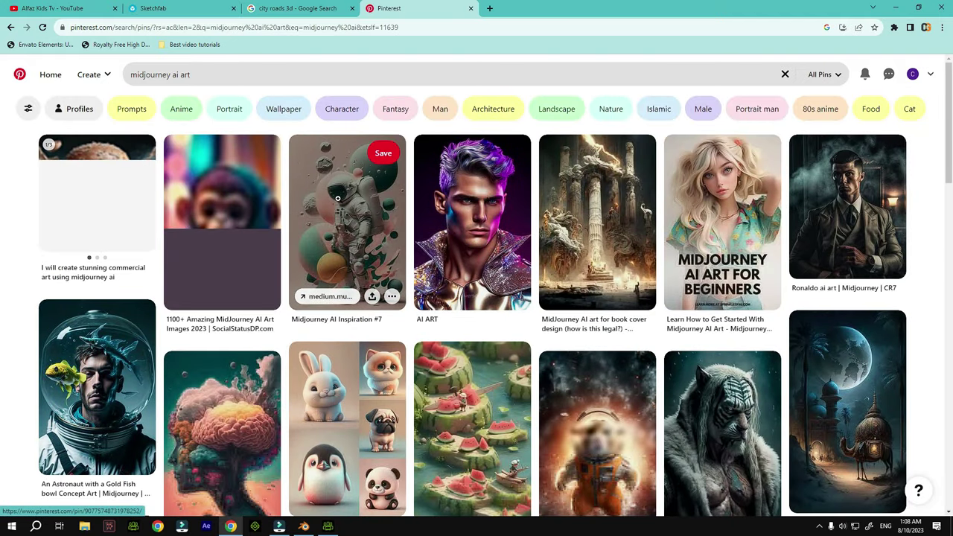
Find and open the pin of the smiling cartoon man with glasses and folded arms among the Midjourney results
{"action": "scroll", "coordinate": [448, 264], "scroll_direction": "down", "scroll_amount": 3}
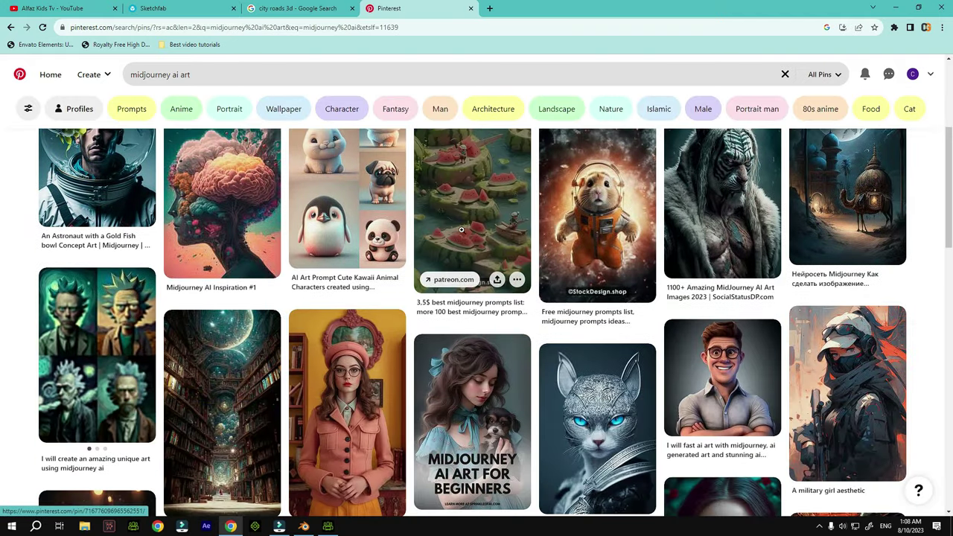
{"action": "scroll", "coordinate": [461, 230], "scroll_direction": "down", "scroll_amount": 2}
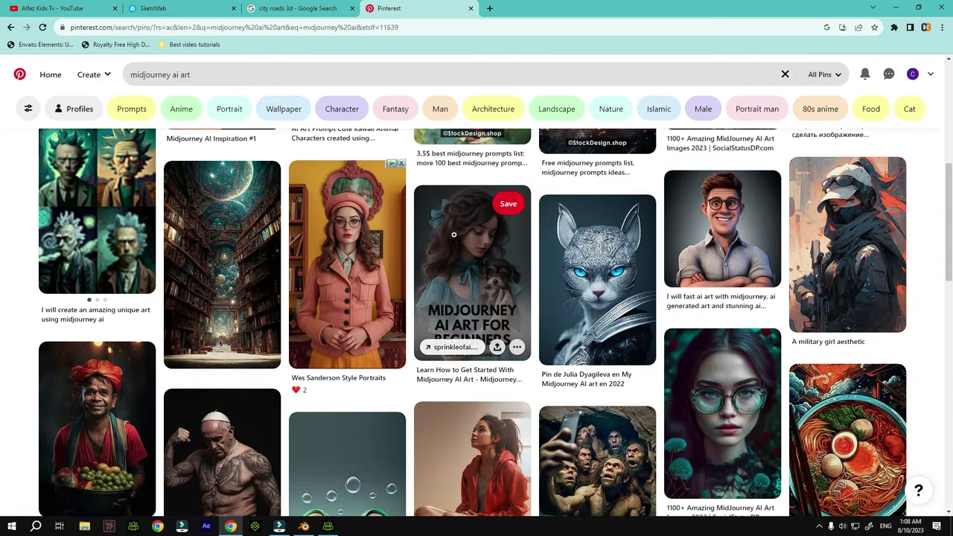
{"action": "left_click", "coordinate": [713, 224]}
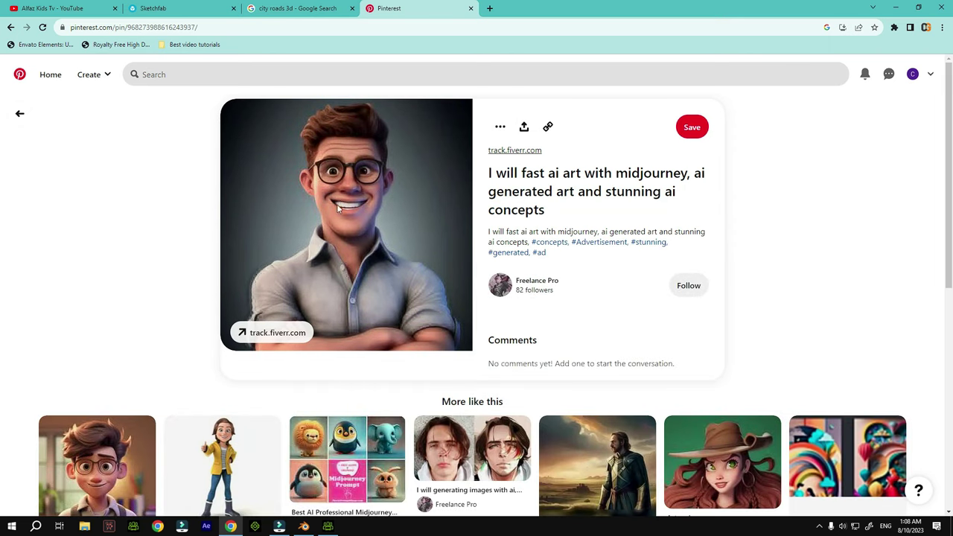
Look through the pins related to the smiling man and open the "Pixar Midjourney Styles" boy with glasses
{"action": "scroll", "coordinate": [345, 226], "scroll_direction": "down", "scroll_amount": 4}
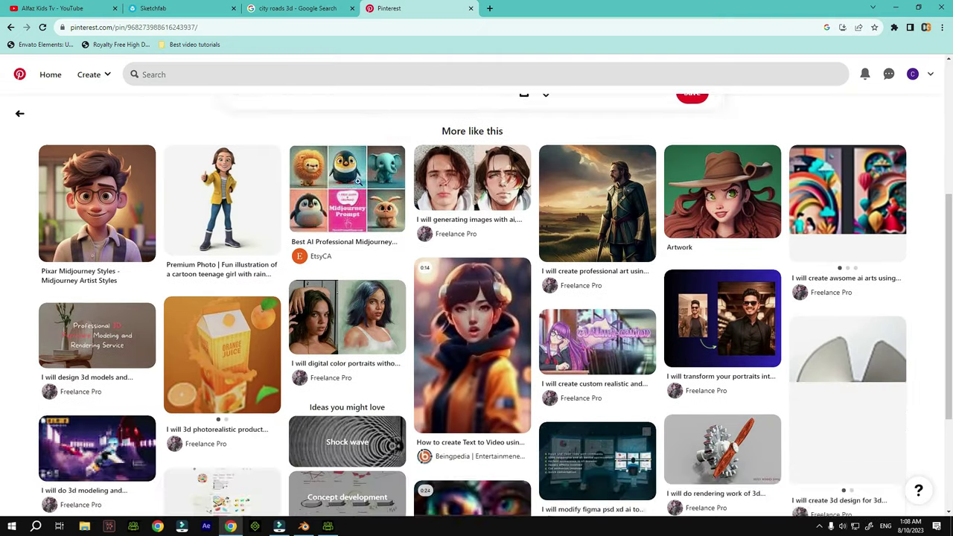
{"action": "scroll", "coordinate": [357, 181], "scroll_direction": "down", "scroll_amount": 3}
{"action": "scroll", "coordinate": [527, 317], "scroll_direction": "up", "scroll_amount": 3}
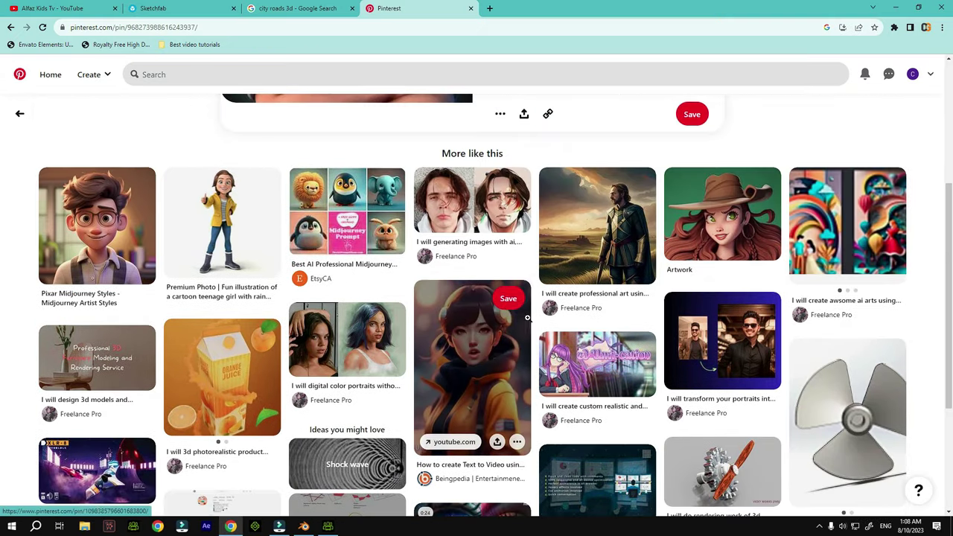
{"action": "scroll", "coordinate": [527, 317], "scroll_direction": "down", "scroll_amount": 3}
{"action": "scroll", "coordinate": [417, 219], "scroll_direction": "up", "scroll_amount": 7}
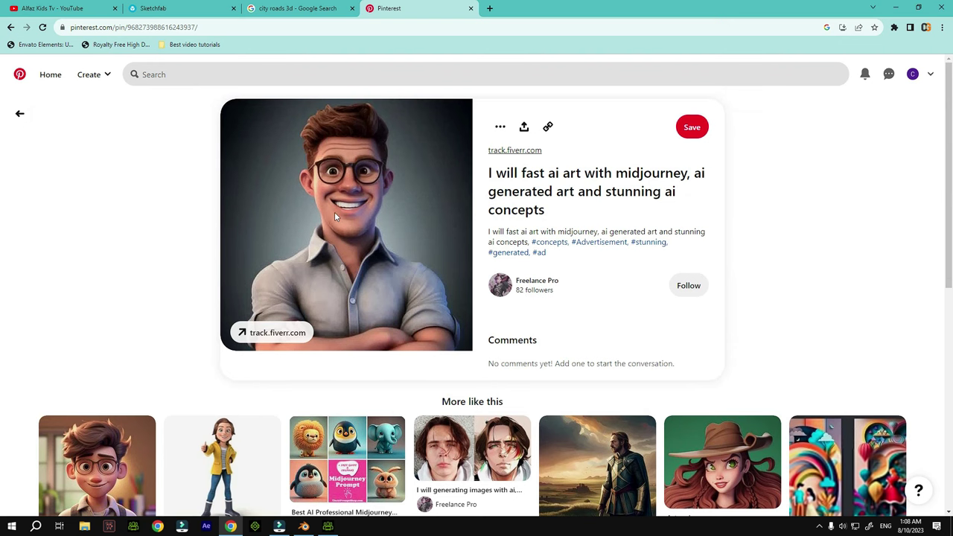
{"action": "scroll", "coordinate": [334, 216], "scroll_direction": "down", "scroll_amount": 2}
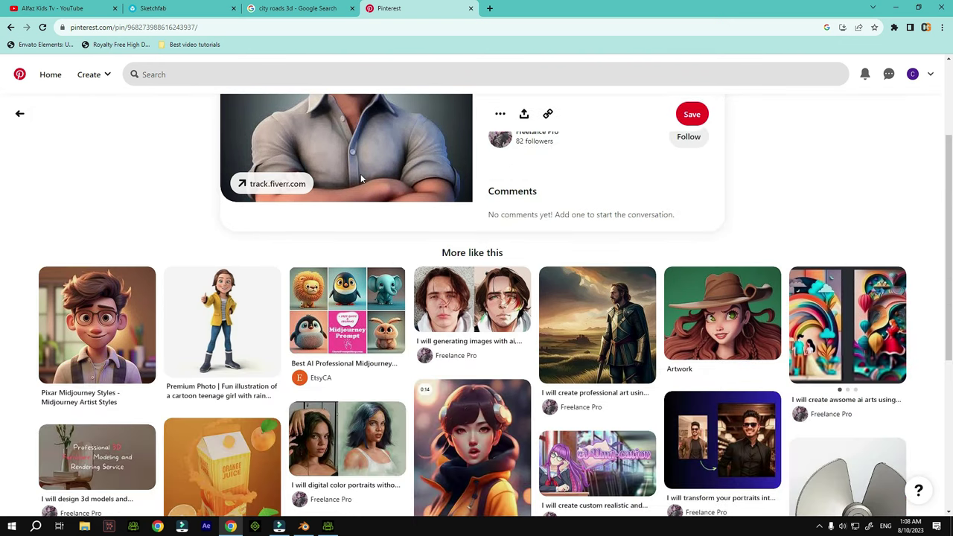
{"action": "scroll", "coordinate": [394, 223], "scroll_direction": "up", "scroll_amount": 2}
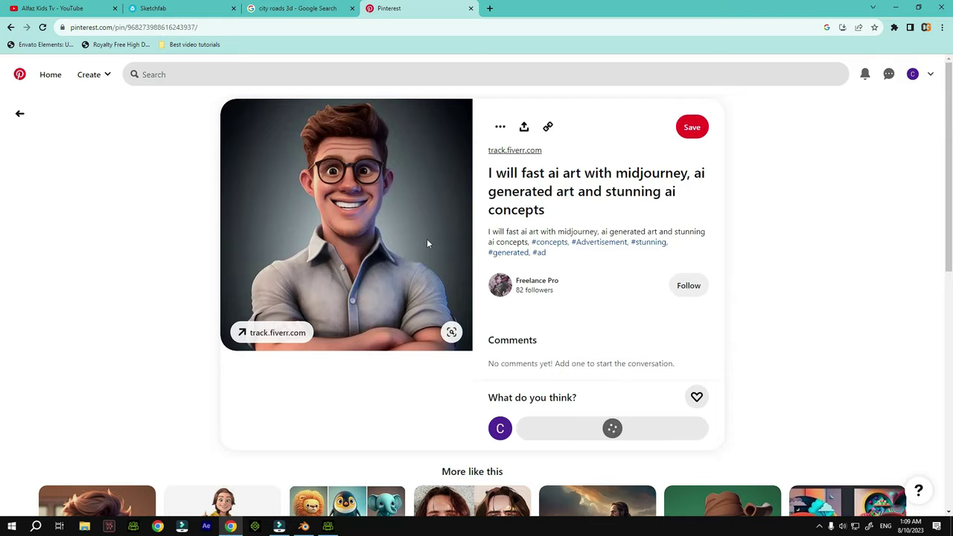
{"action": "scroll", "coordinate": [427, 241], "scroll_direction": "down", "scroll_amount": 3}
{"action": "left_click", "coordinate": [112, 313]}
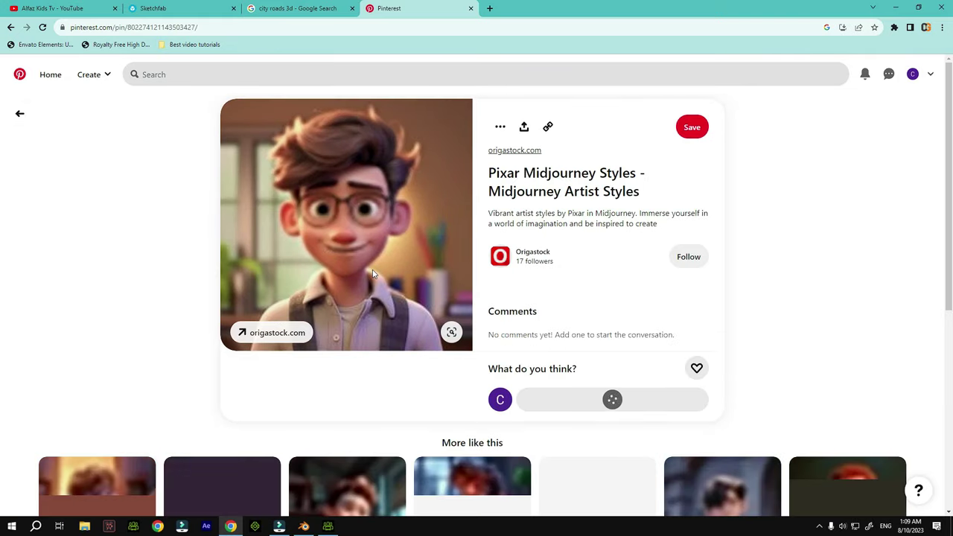
Examine the cartoon characters suggested as similar to the Pixar-style boy for a usable reference
{"action": "scroll", "coordinate": [372, 273], "scroll_direction": "down", "scroll_amount": 2}
{"action": "scroll", "coordinate": [375, 216], "scroll_direction": "down", "scroll_amount": 2}
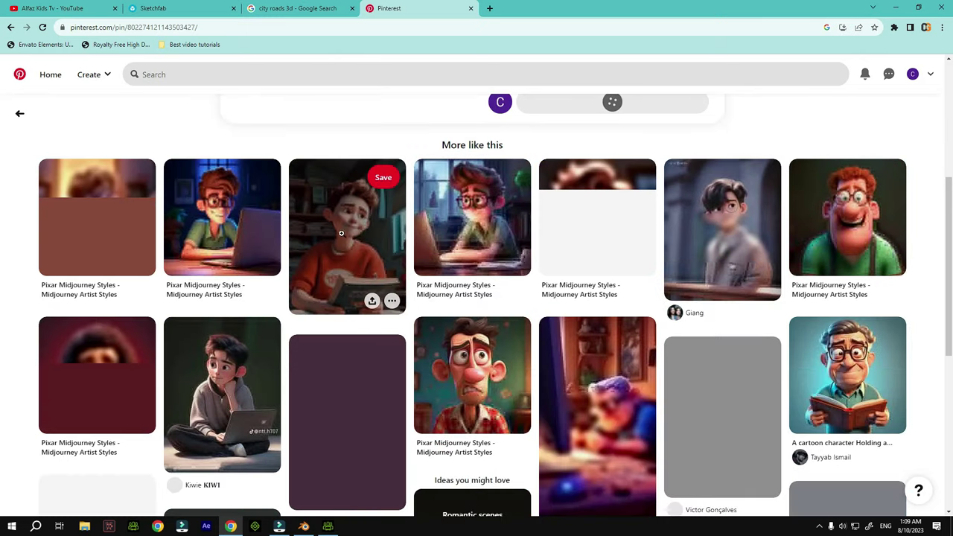
{"action": "scroll", "coordinate": [346, 255], "scroll_direction": "down", "scroll_amount": 3}
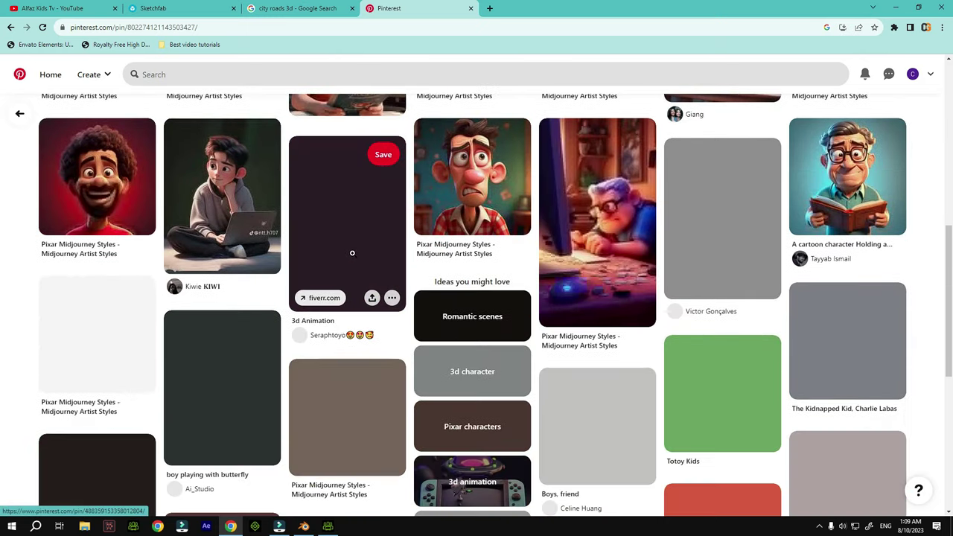
{"action": "scroll", "coordinate": [396, 244], "scroll_direction": "down", "scroll_amount": 3}
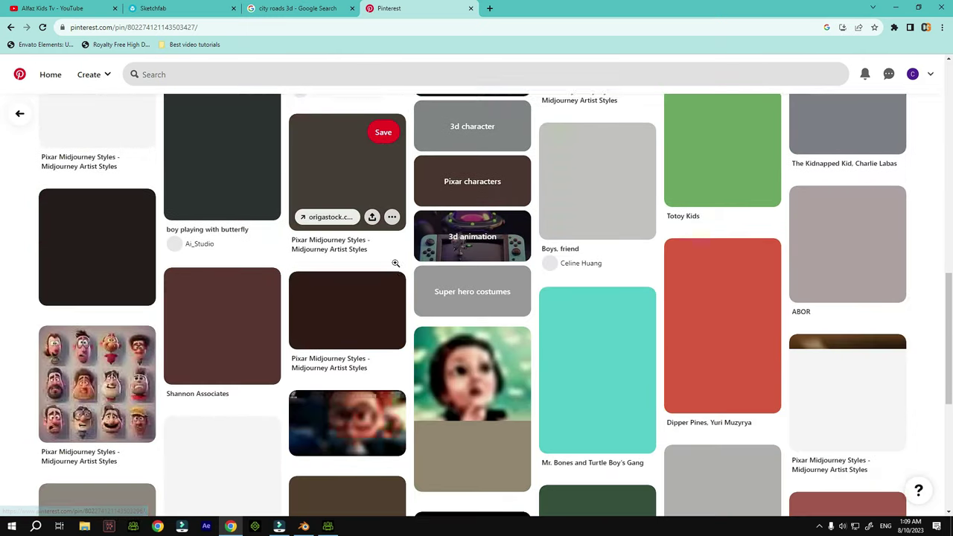
{"action": "scroll", "coordinate": [400, 254], "scroll_direction": "up", "scroll_amount": 3}
{"action": "scroll", "coordinate": [599, 335], "scroll_direction": "up", "scroll_amount": 3}
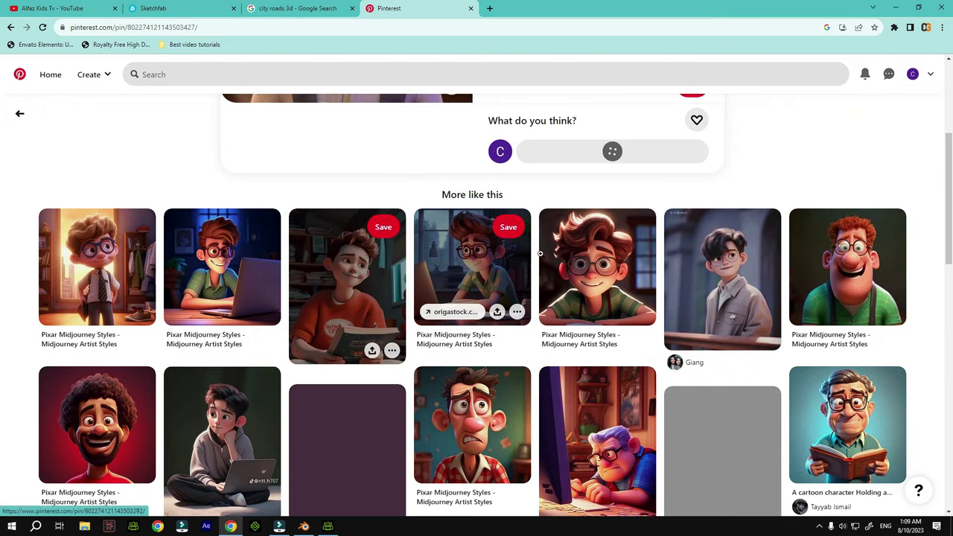
{"action": "scroll", "coordinate": [453, 256], "scroll_direction": "down", "scroll_amount": 4}
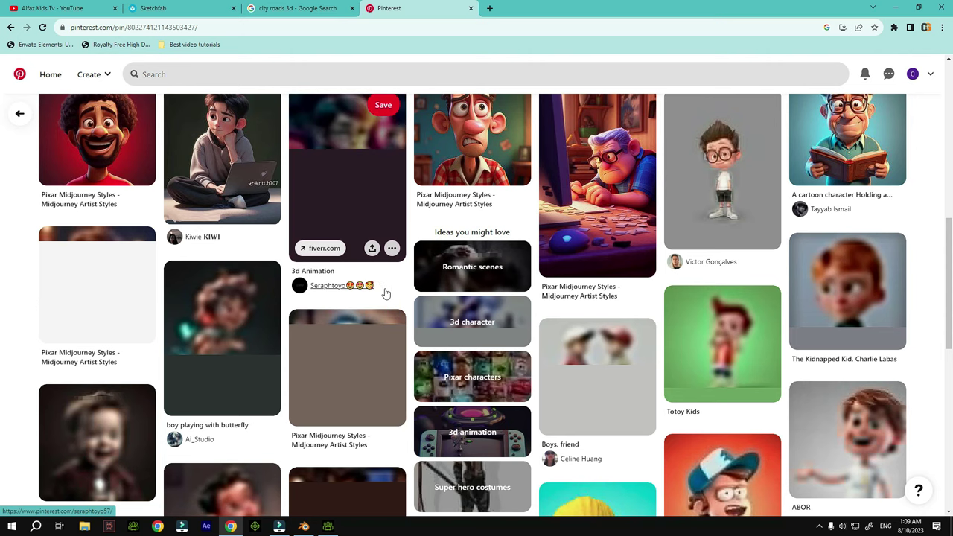
Look through the remaining characters similar to the Pixar-style boy and open the pin of the boy in the orange monster hoodie
{"action": "scroll", "coordinate": [385, 293], "scroll_direction": "down", "scroll_amount": 2}
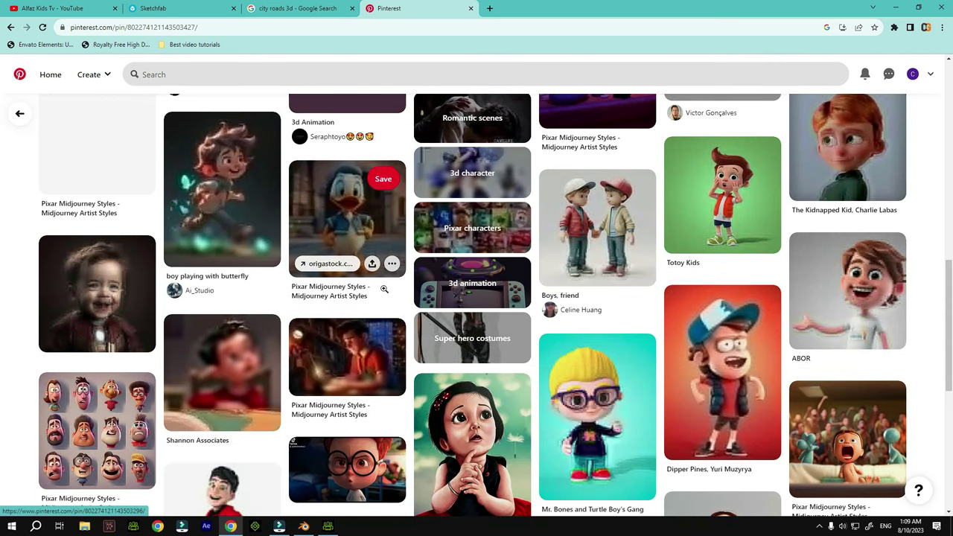
{"action": "scroll", "coordinate": [385, 288], "scroll_direction": "down", "scroll_amount": 4}
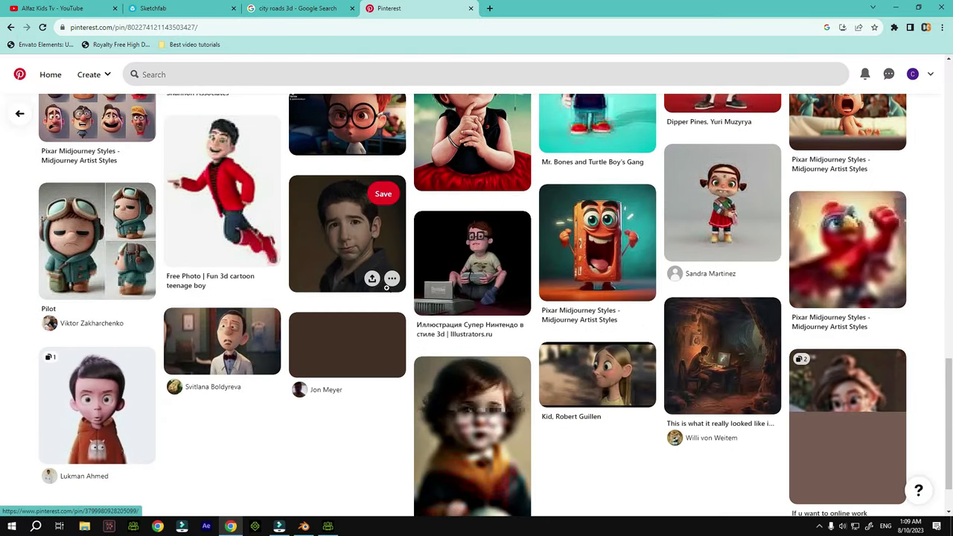
{"action": "scroll", "coordinate": [385, 289], "scroll_direction": "down", "scroll_amount": 1}
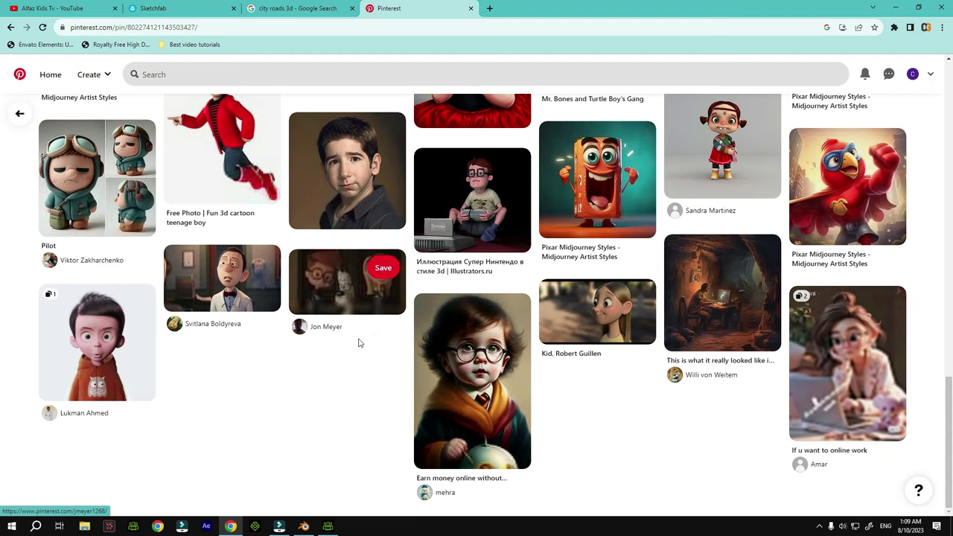
{"action": "scroll", "coordinate": [347, 355], "scroll_direction": "up", "scroll_amount": 1}
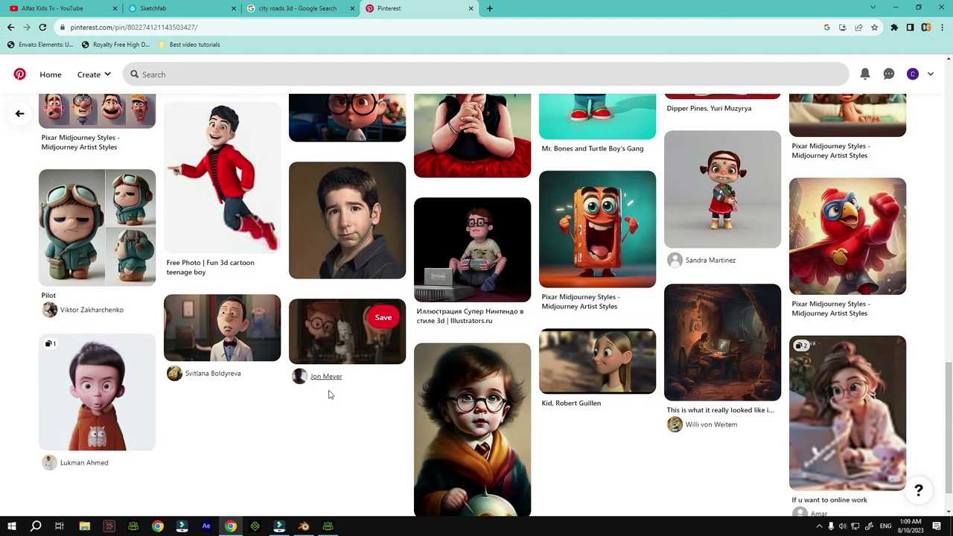
{"action": "scroll", "coordinate": [332, 372], "scroll_direction": "down", "scroll_amount": 1}
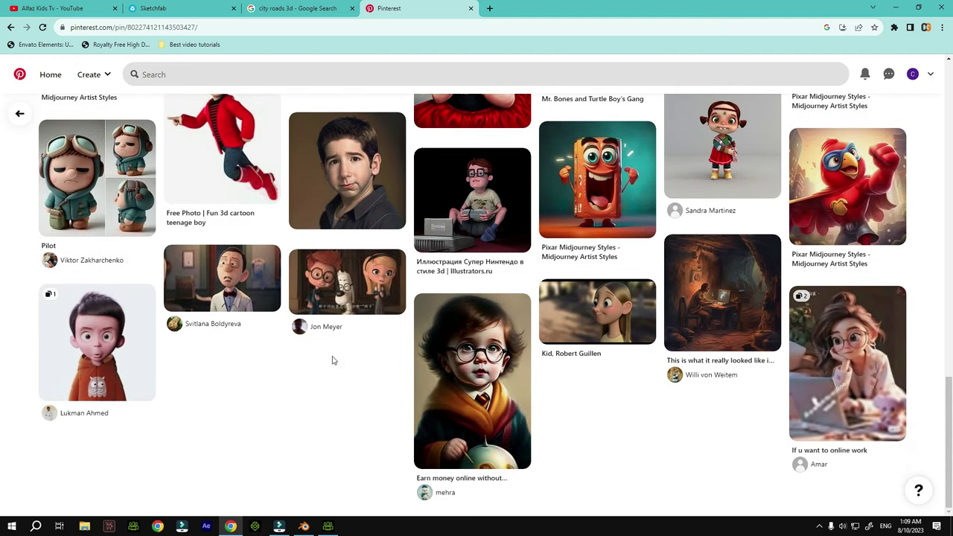
{"action": "left_click", "coordinate": [104, 341]}
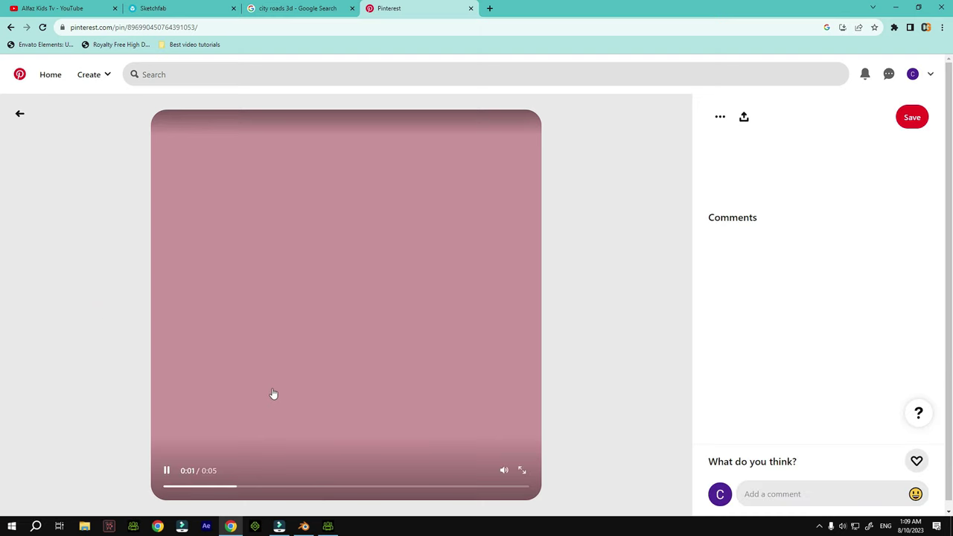
Replay the video of the boy in the orange hoodie and examine his facial design
{"action": "scroll", "coordinate": [379, 303], "scroll_direction": "down", "scroll_amount": 3}
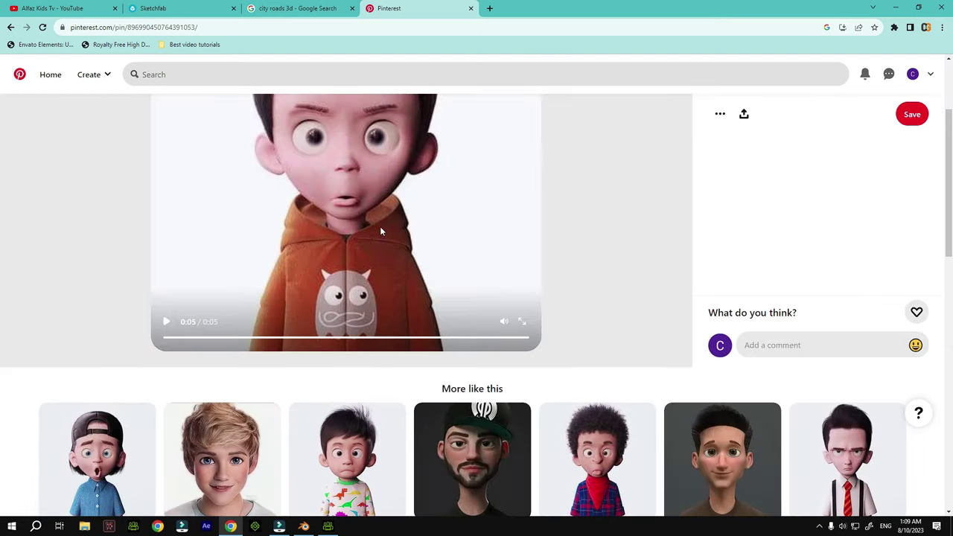
{"action": "scroll", "coordinate": [369, 301], "scroll_direction": "up", "scroll_amount": 2}
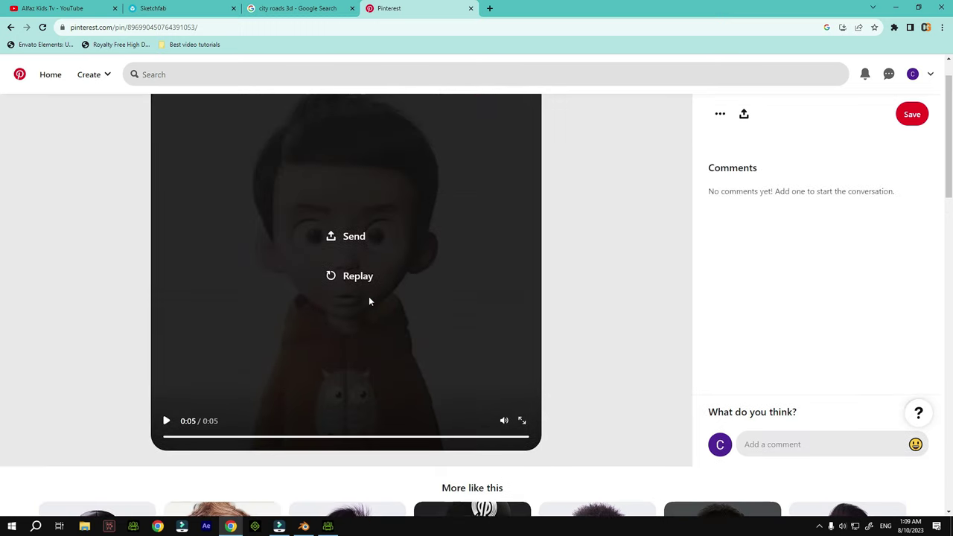
{"action": "left_click", "coordinate": [166, 422]}
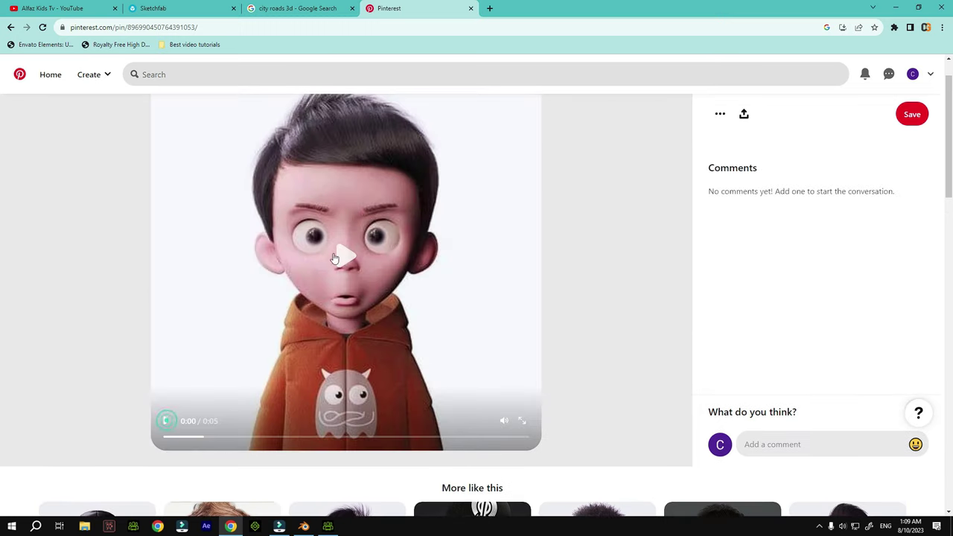
{"action": "scroll", "coordinate": [366, 300], "scroll_direction": "down", "scroll_amount": 5}
{"action": "scroll", "coordinate": [433, 191], "scroll_direction": "up", "scroll_amount": 5}
{"action": "scroll", "coordinate": [407, 201], "scroll_direction": "down", "scroll_amount": 3}
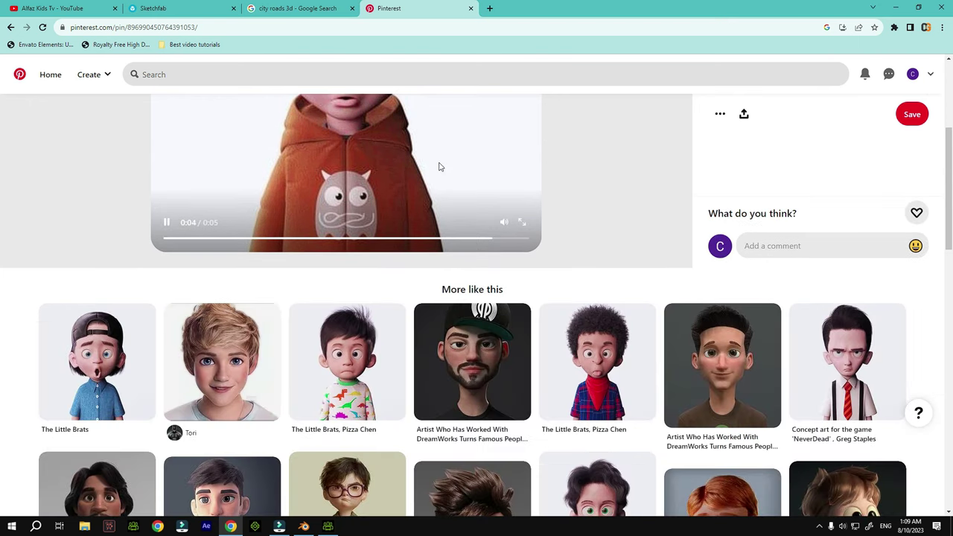
Browse the pins similar to the hoodie boy and open the DreamWorks artist's portrait of the dark-haired young man in a brown shirt
{"action": "scroll", "coordinate": [550, 166], "scroll_direction": "down", "scroll_amount": 2}
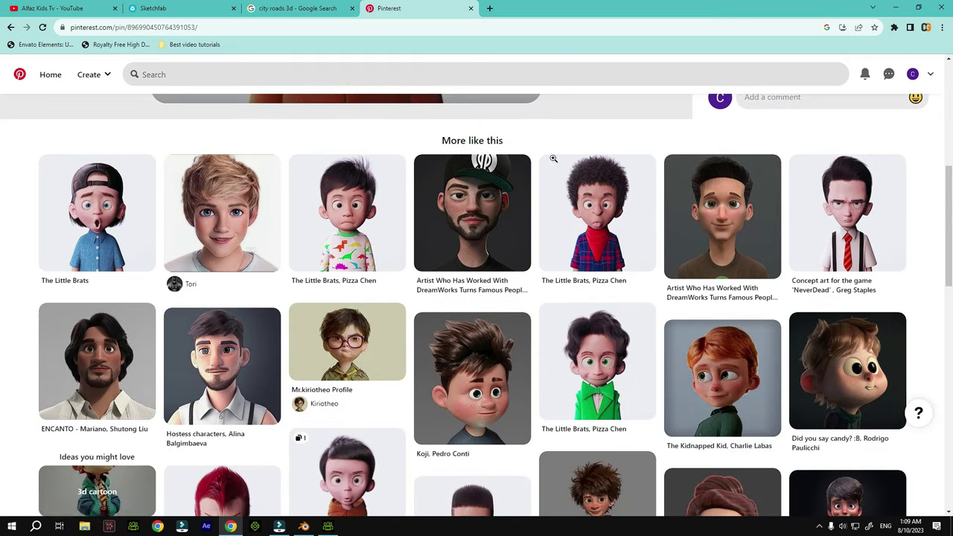
{"action": "scroll", "coordinate": [553, 158], "scroll_direction": "down", "scroll_amount": 1}
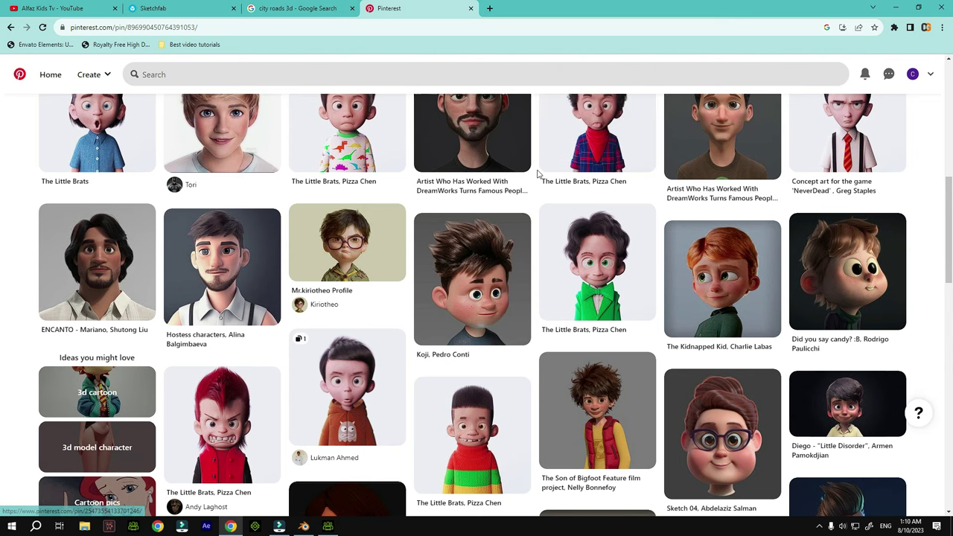
{"action": "scroll", "coordinate": [536, 174], "scroll_direction": "up", "scroll_amount": 1}
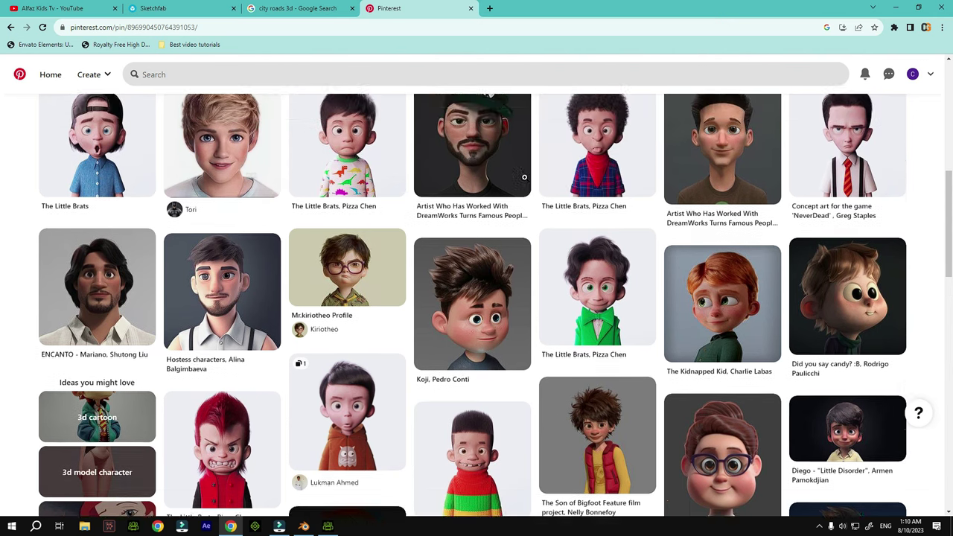
{"action": "left_click", "coordinate": [689, 197]}
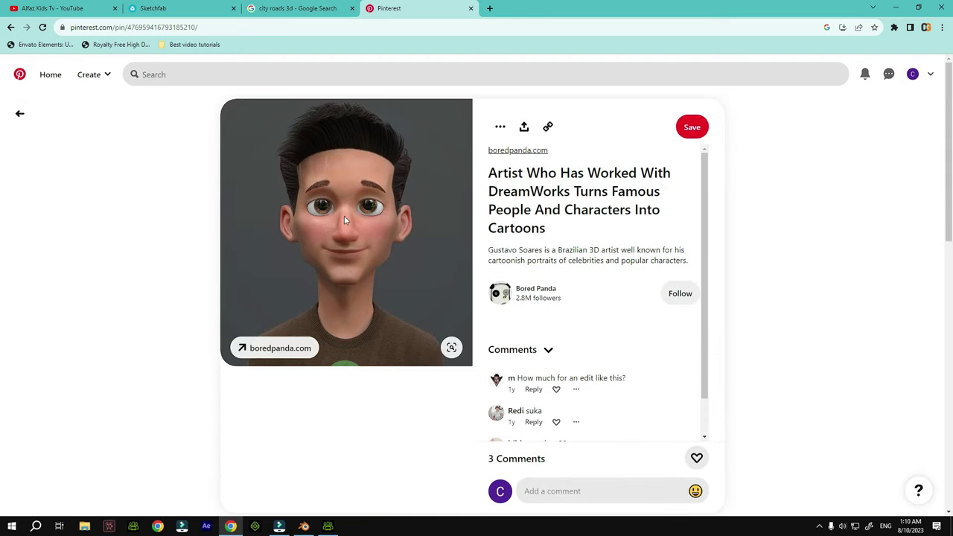
Save the dark-haired young man's portrait to the computer as an image file
{"action": "scroll", "coordinate": [374, 200], "scroll_direction": "down", "scroll_amount": 3}
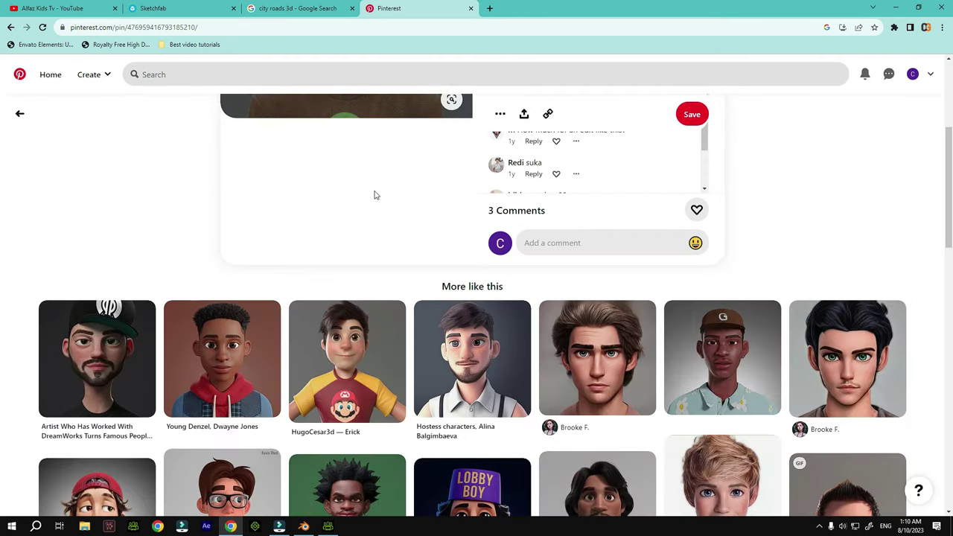
{"action": "scroll", "coordinate": [375, 195], "scroll_direction": "up", "scroll_amount": 3}
{"action": "right_click", "coordinate": [355, 212]}
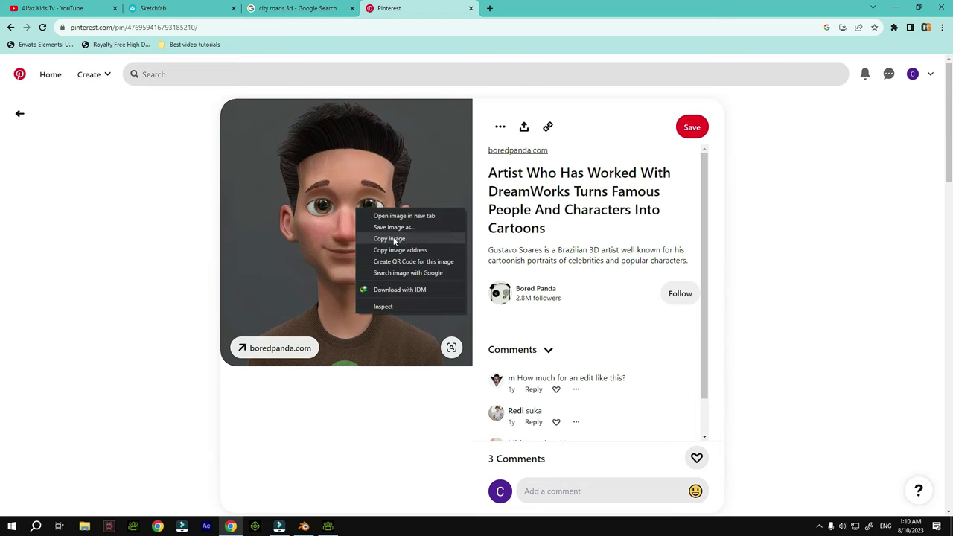
{"action": "left_click", "coordinate": [405, 227]}
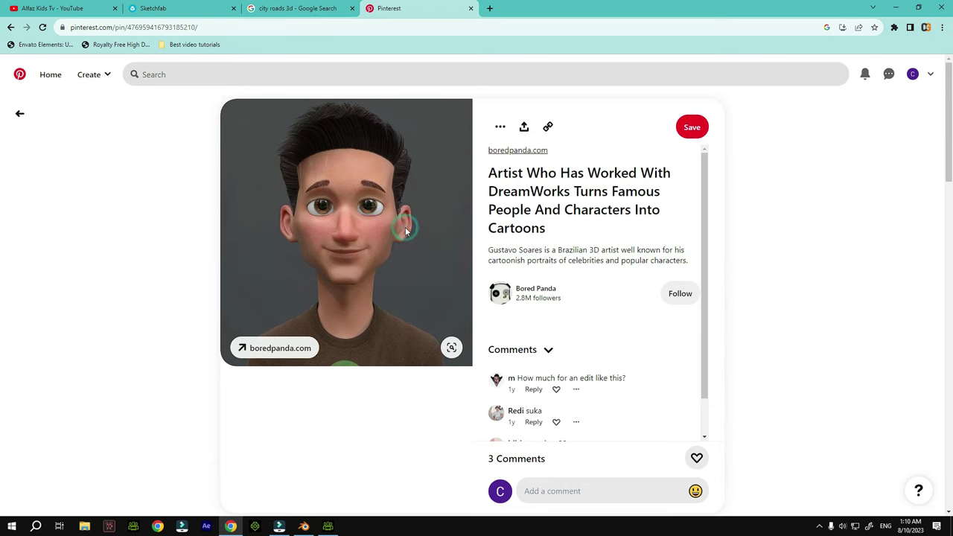
{"action": "left_click", "coordinate": [833, 408]}
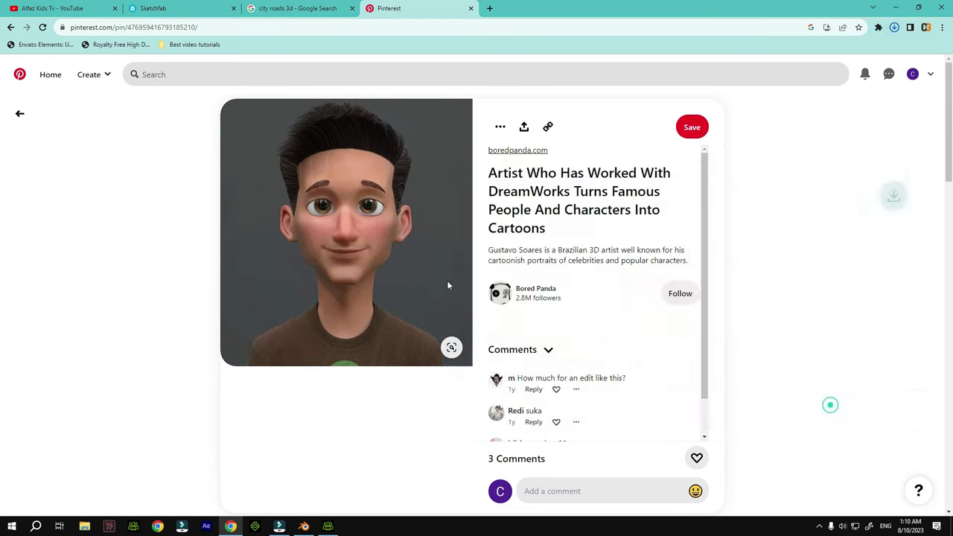
Look through the portraits similar to the young man and open the red-haired David Bowie tribute pin
{"action": "scroll", "coordinate": [446, 281], "scroll_direction": "down", "scroll_amount": 4}
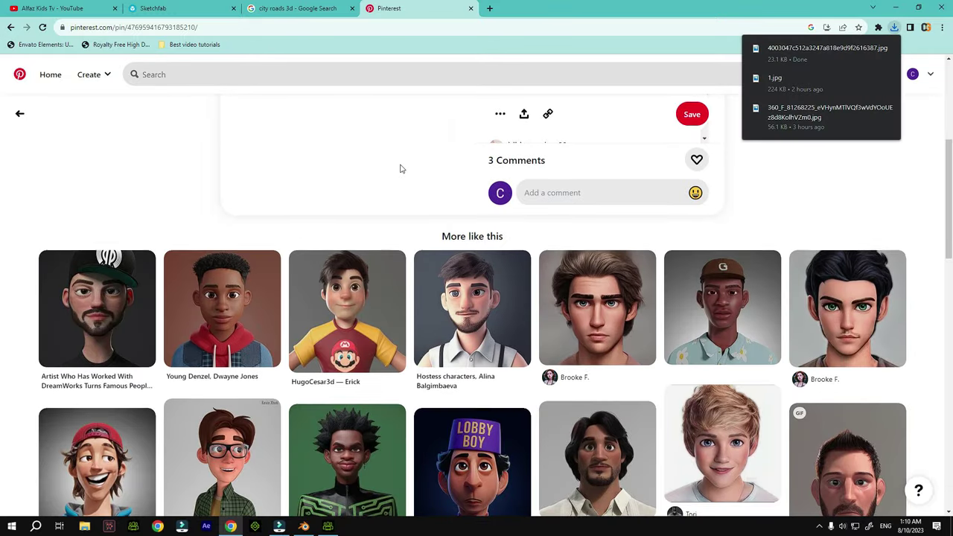
{"action": "scroll", "coordinate": [400, 168], "scroll_direction": "down", "scroll_amount": 2}
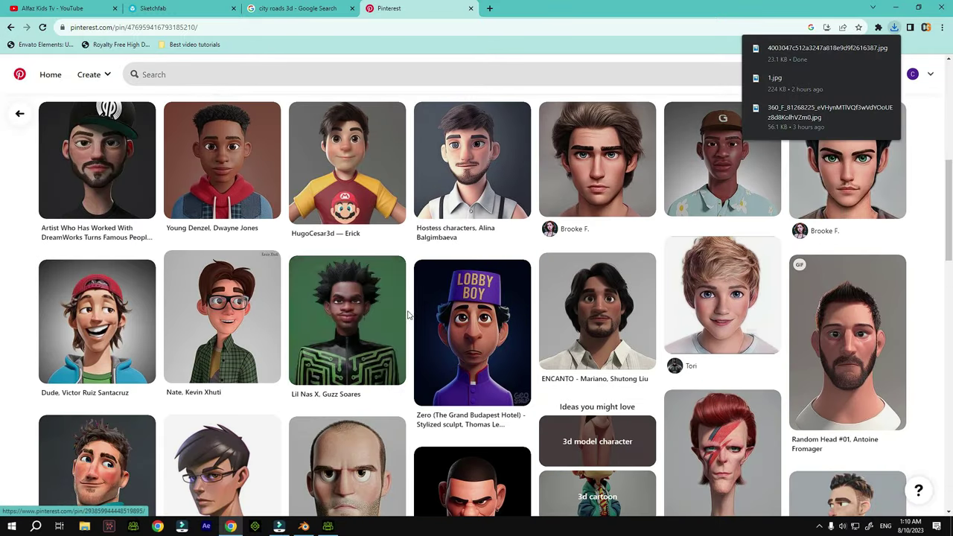
{"action": "scroll", "coordinate": [391, 305], "scroll_direction": "down", "scroll_amount": 2}
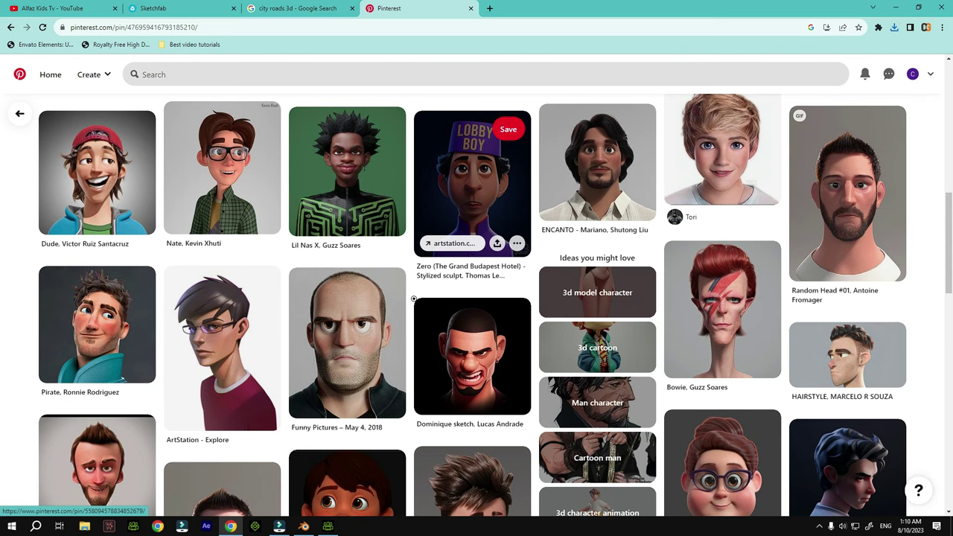
{"action": "scroll", "coordinate": [414, 298], "scroll_direction": "down", "scroll_amount": 2}
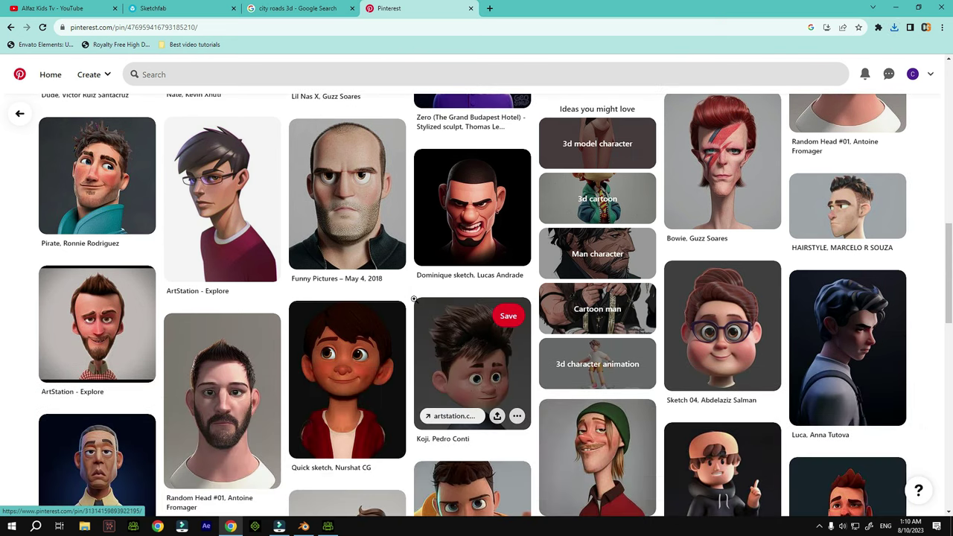
{"action": "scroll", "coordinate": [414, 298], "scroll_direction": "up", "scroll_amount": 2}
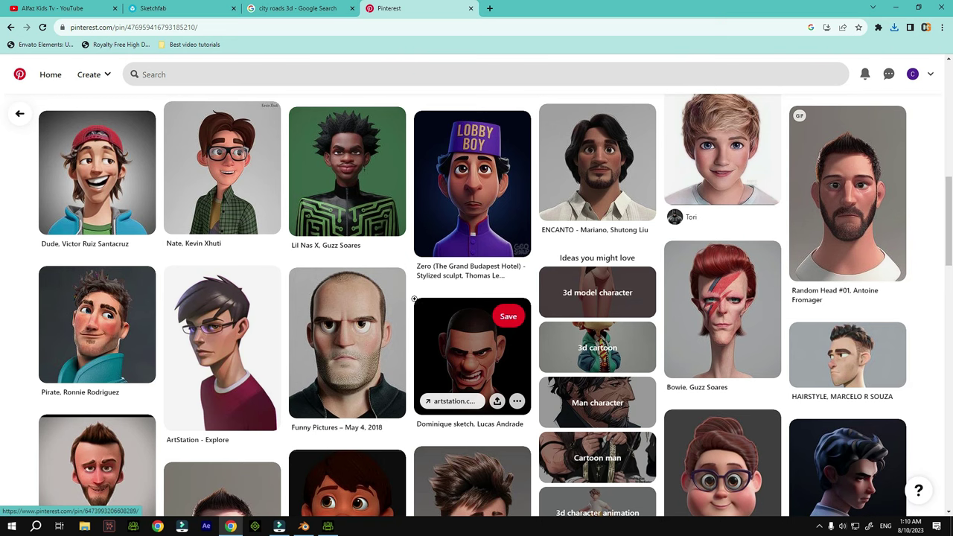
{"action": "left_click", "coordinate": [697, 324]}
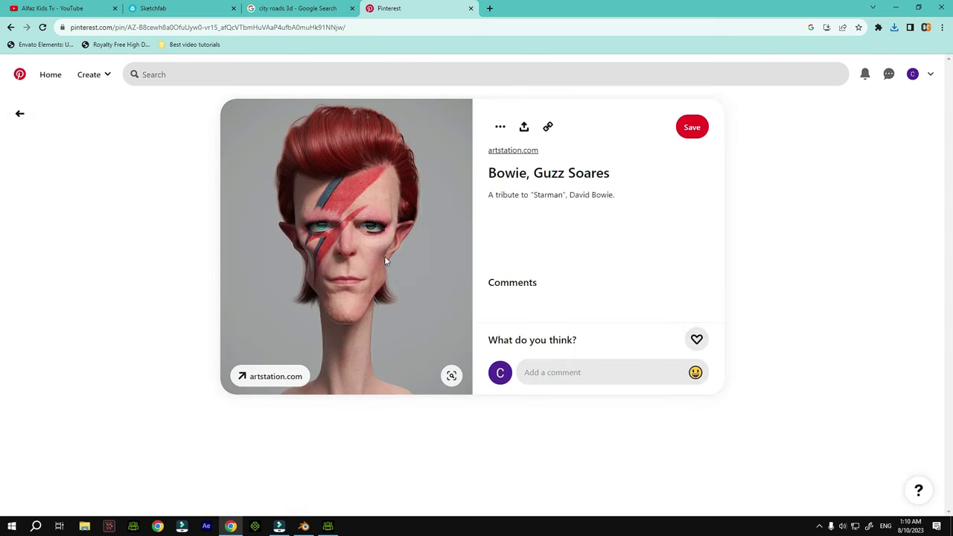
Save the David Bowie cartoon portrait to the computer as an image file
{"action": "scroll", "coordinate": [352, 297], "scroll_direction": "down", "scroll_amount": 3}
{"action": "scroll", "coordinate": [351, 297], "scroll_direction": "up", "scroll_amount": 3}
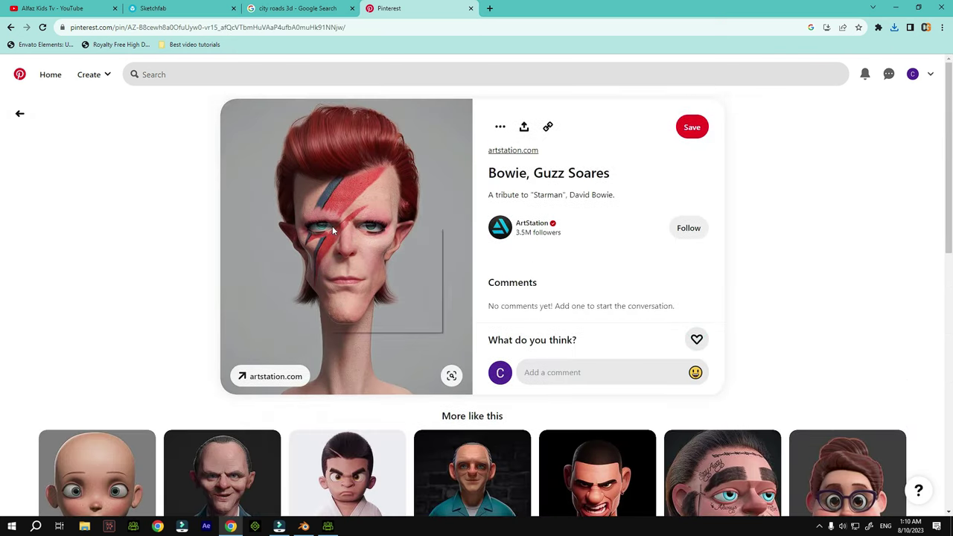
{"action": "right_click", "coordinate": [332, 225]}
{"action": "left_click", "coordinate": [372, 246]}
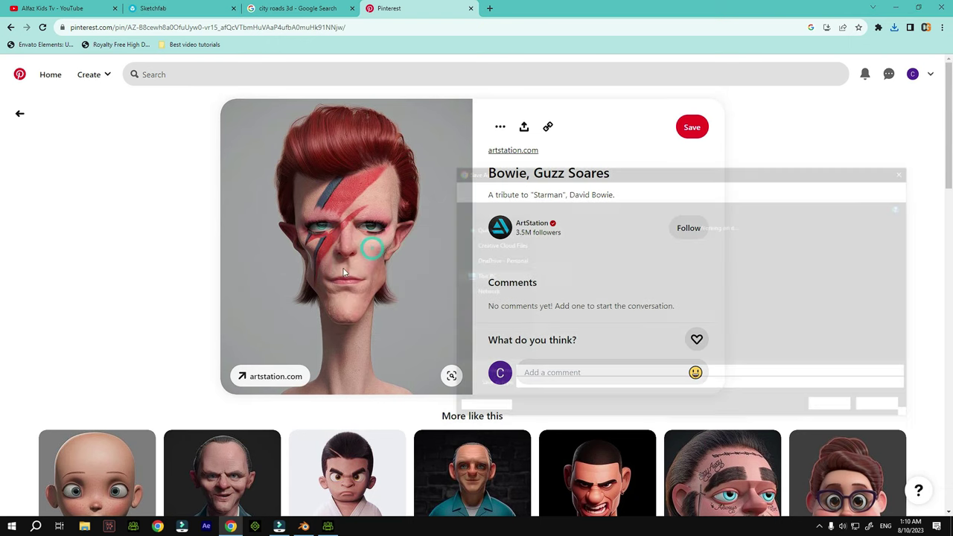
{"action": "left_click", "coordinate": [836, 407]}
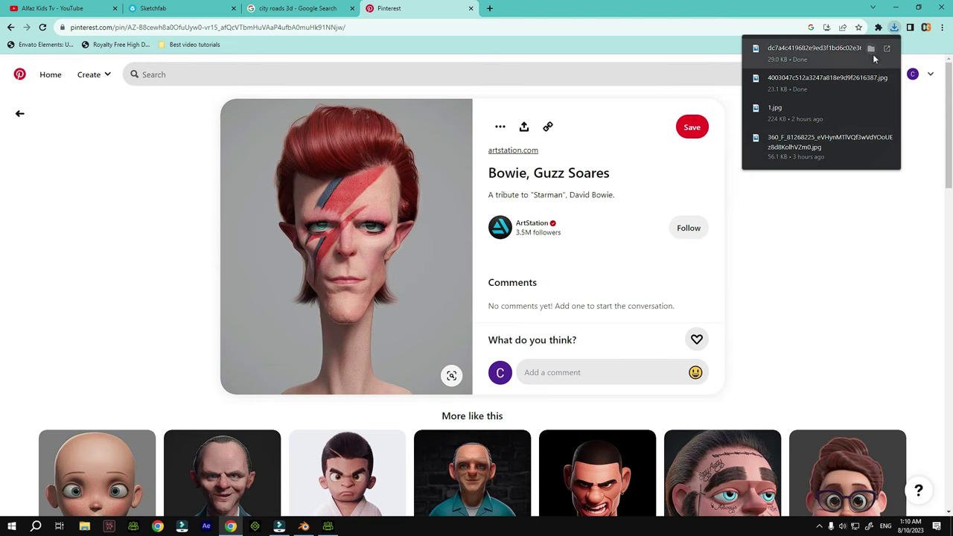
Load the saved Bowie portrait from Downloads into Headshot v2 in Character Creator 4 and generate a Male character with Clean Rough skin
{"action": "left_click", "coordinate": [883, 51]}
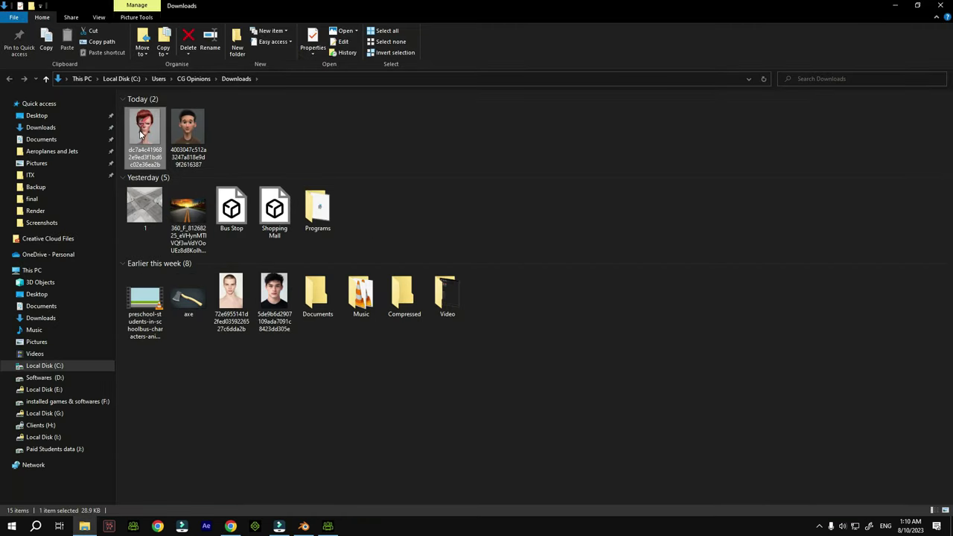
{"action": "left_click_drag", "start_coordinate": [143, 136], "coordinate": [152, 280]}
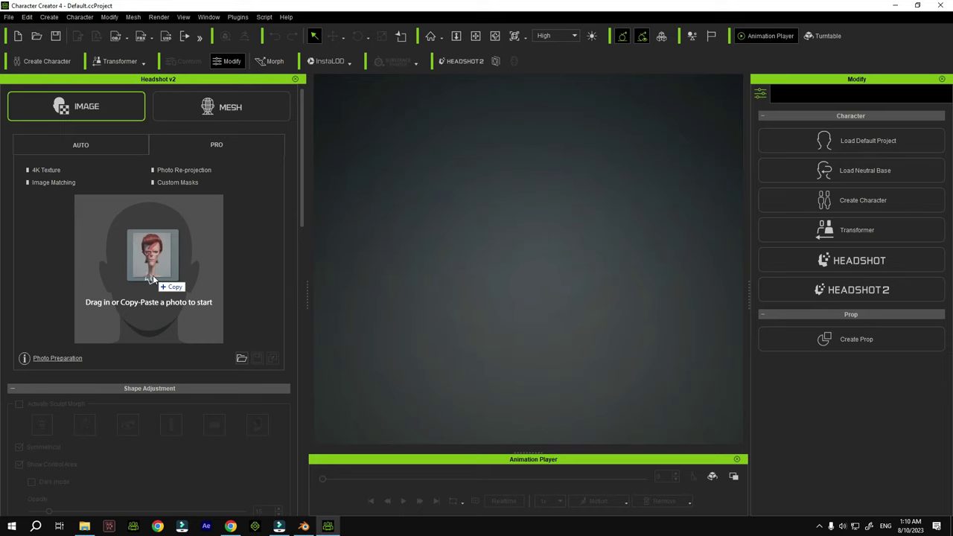
{"action": "left_click_drag", "start_coordinate": [151, 278], "coordinate": [150, 278]}
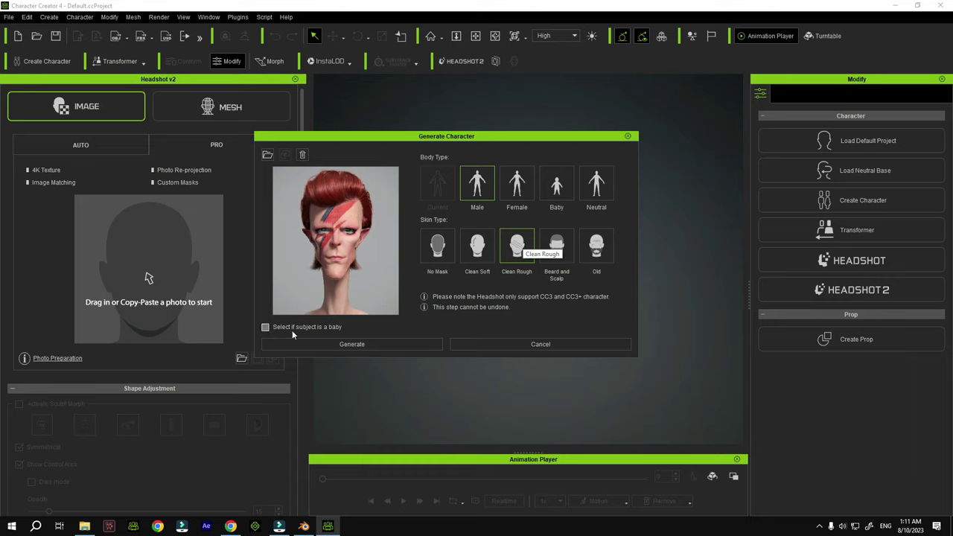
{"action": "left_click", "coordinate": [355, 347]}
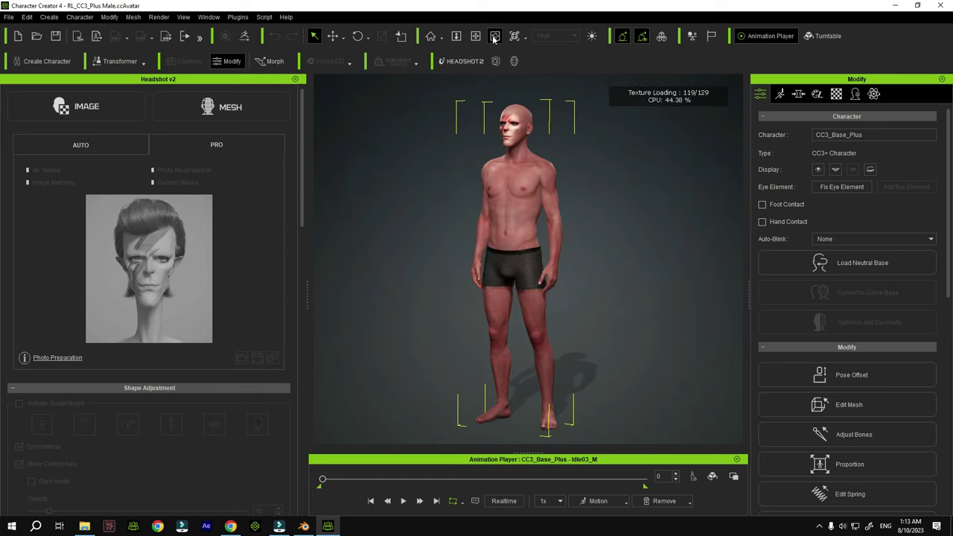
Examine the generated character from the front, from the full body up to a close view of the face and shoulders
{"action": "left_click", "coordinate": [454, 162]}
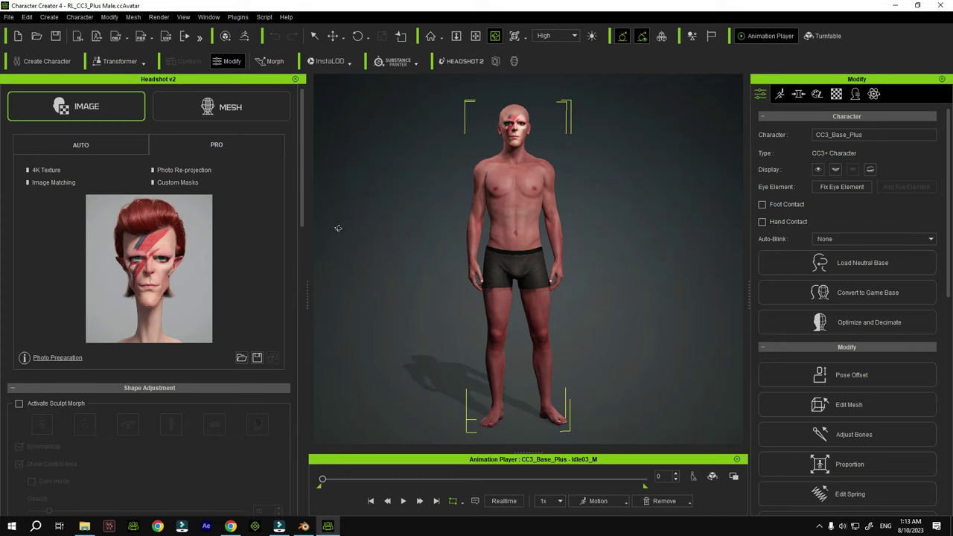
{"action": "left_click", "coordinate": [455, 36]}
{"action": "left_click", "coordinate": [523, 239]}
{"action": "left_click", "coordinate": [475, 36]}
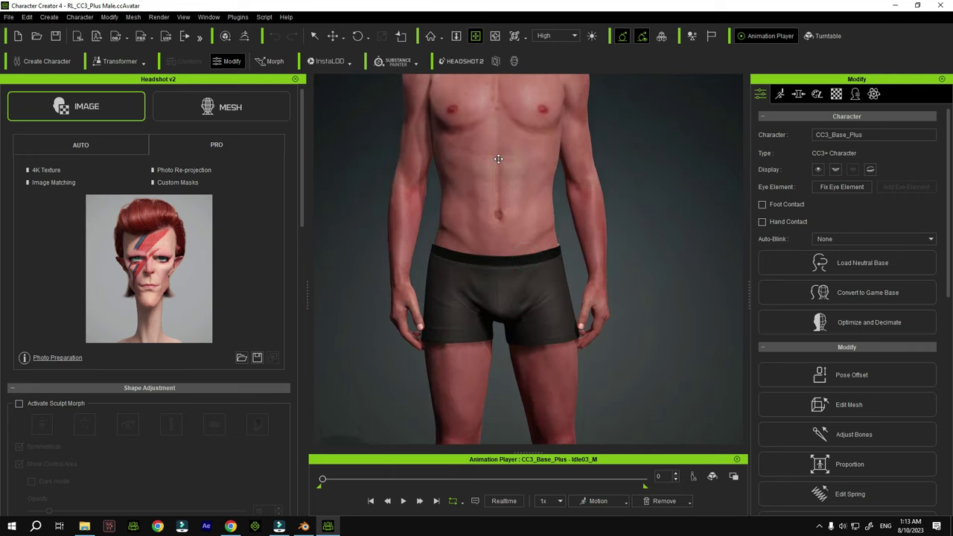
{"action": "left_click", "coordinate": [455, 36]}
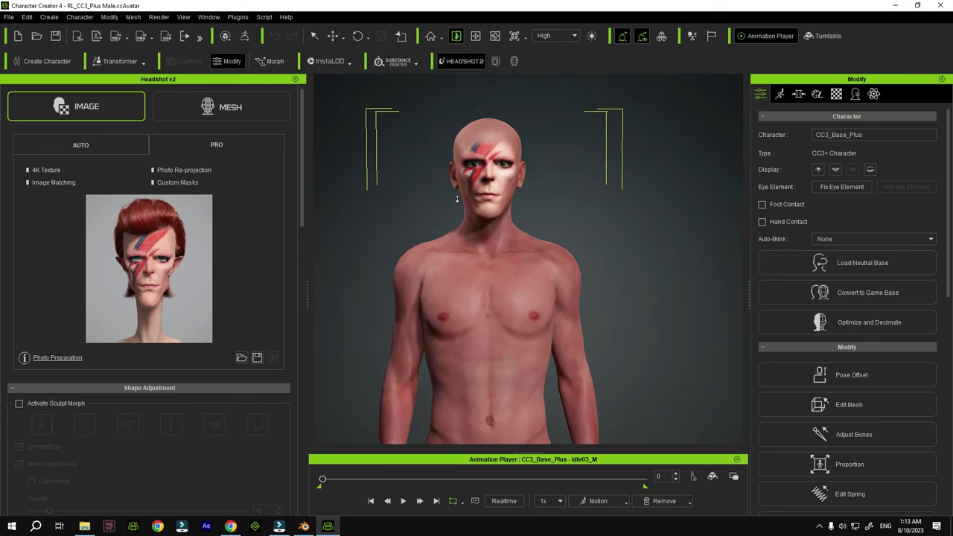
{"action": "left_click", "coordinate": [474, 35]}
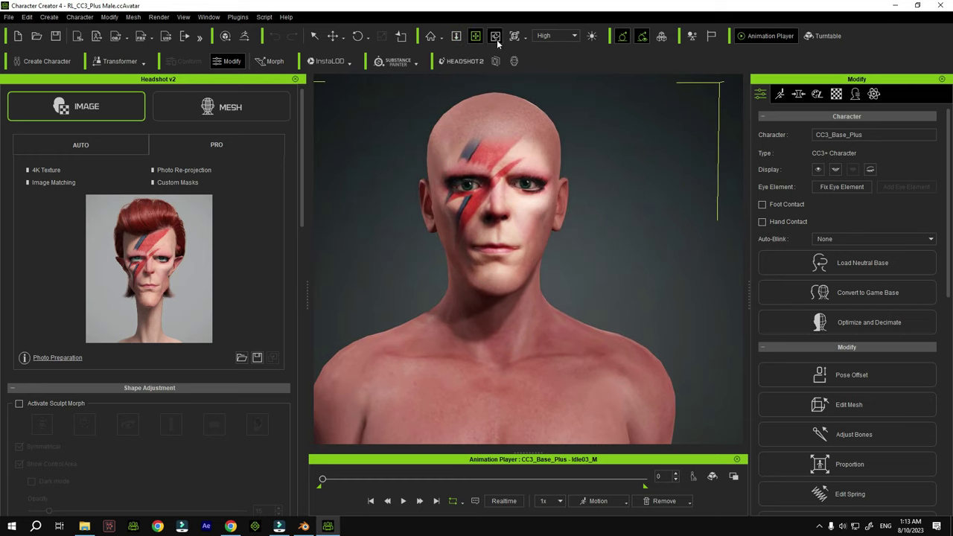
Show the character's morph sliders at full width, collapse the Headshot and Eyelash groups, and expand the Head group into its facial regions
{"action": "left_click", "coordinate": [495, 35]}
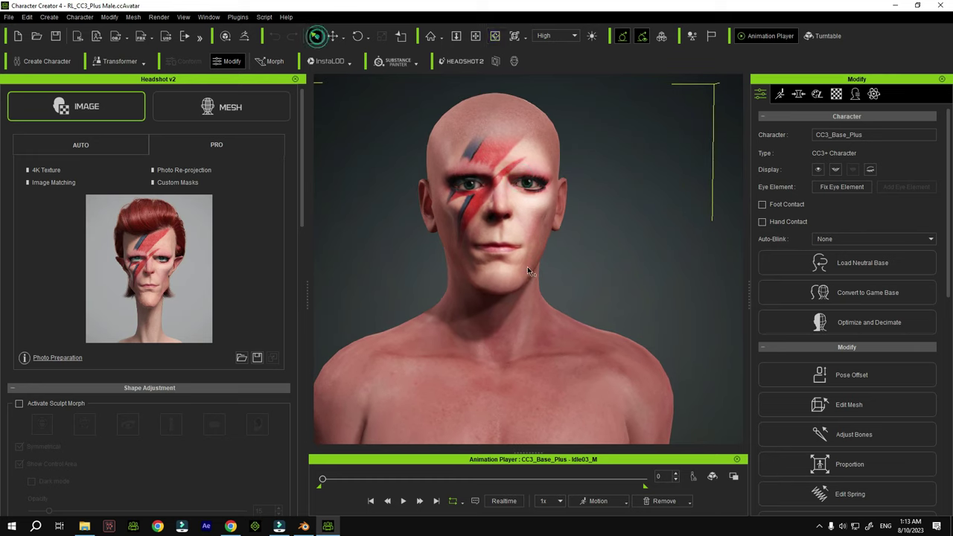
{"action": "left_click", "coordinate": [802, 94]}
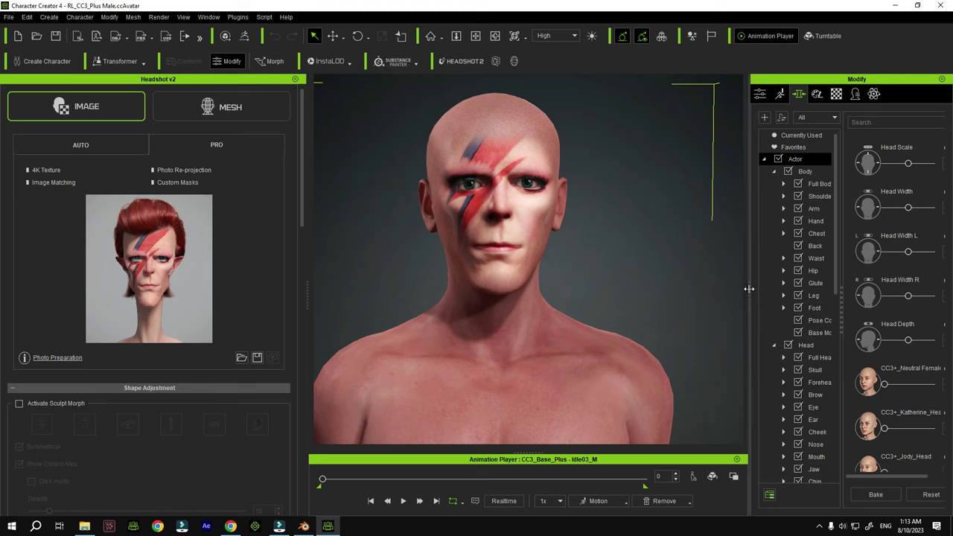
{"action": "left_click_drag", "start_coordinate": [747, 288], "coordinate": [702, 294]}
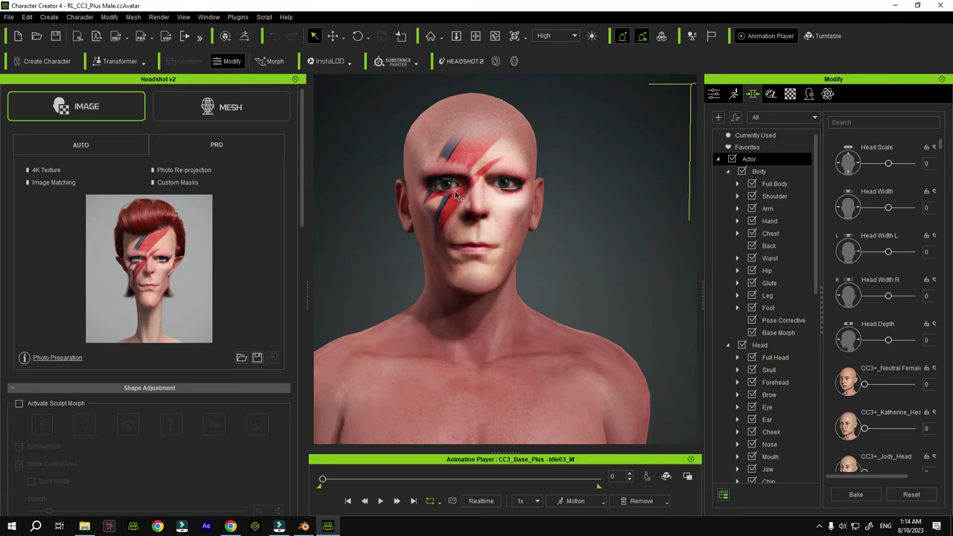
{"action": "left_click", "coordinate": [728, 347]}
{"action": "left_click", "coordinate": [728, 358]}
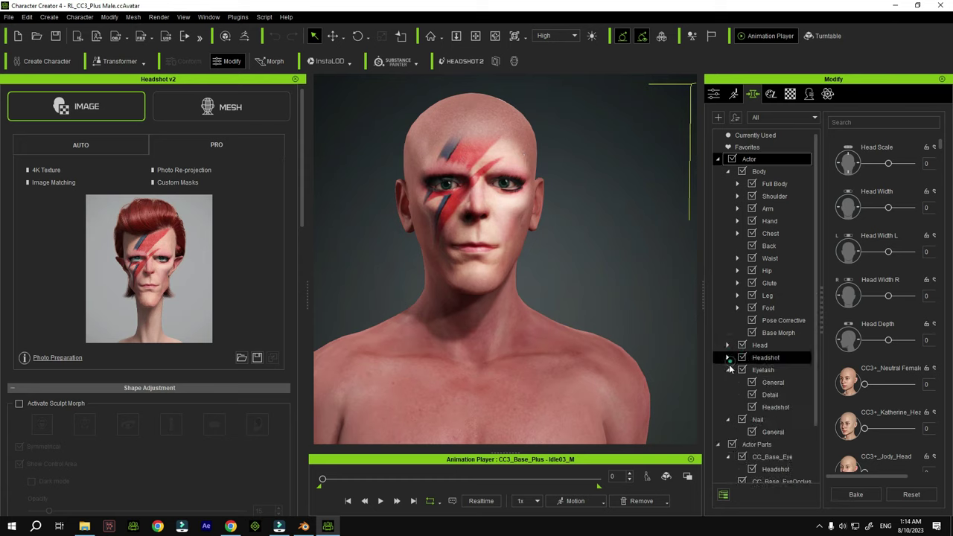
{"action": "left_click", "coordinate": [728, 370]}
{"action": "left_click", "coordinate": [760, 346]}
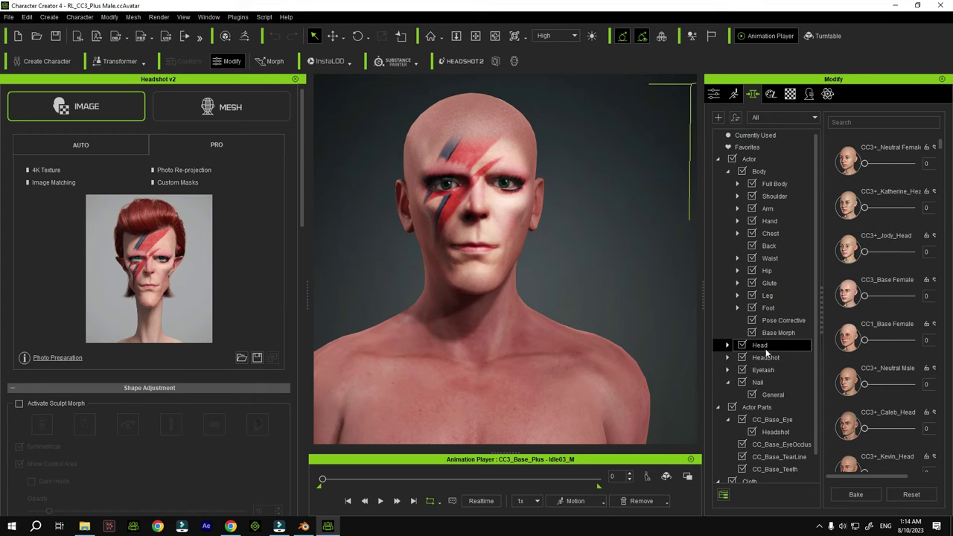
{"action": "left_click", "coordinate": [728, 345]}
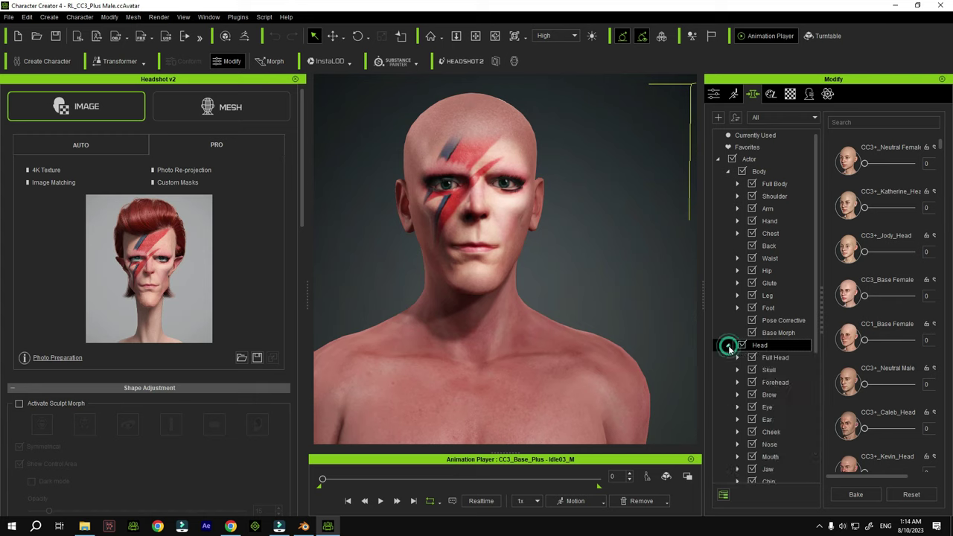
{"action": "left_click_drag", "start_coordinate": [817, 311], "coordinate": [819, 348]}
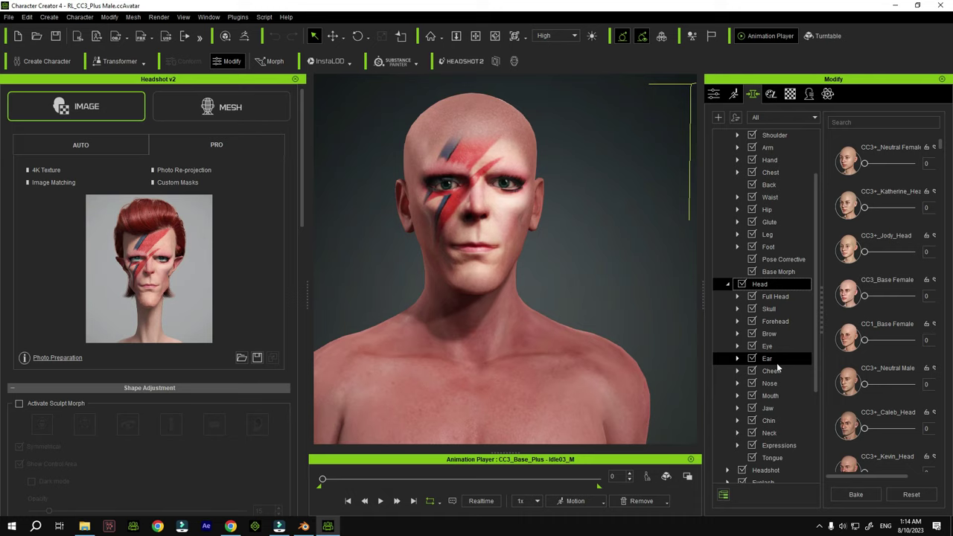
Look through the morphs available for each head region, from Skull and Forehead down to Nose and Mouth
{"action": "left_click", "coordinate": [776, 309]}
{"action": "left_click", "coordinate": [777, 321]}
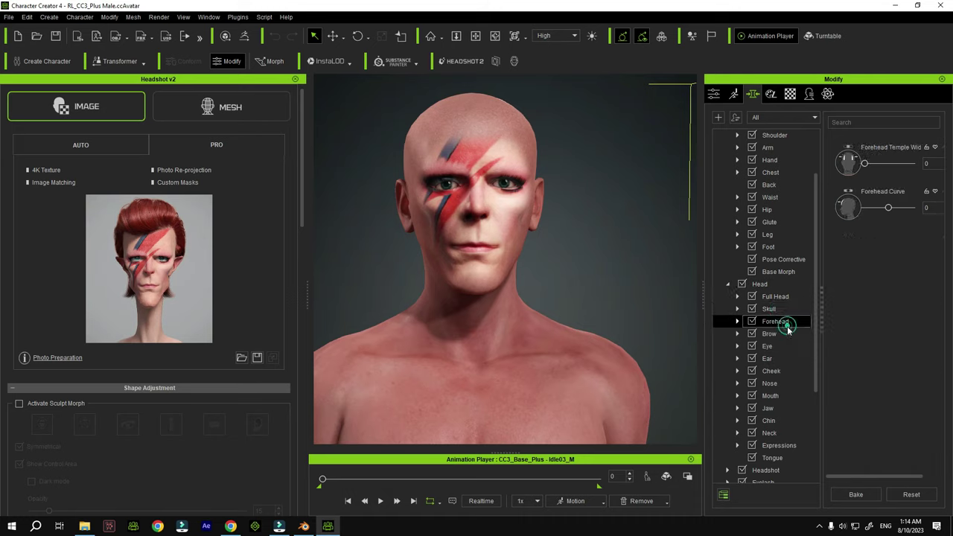
{"action": "left_click", "coordinate": [777, 334]}
{"action": "left_click", "coordinate": [778, 346]}
{"action": "left_click", "coordinate": [778, 358]}
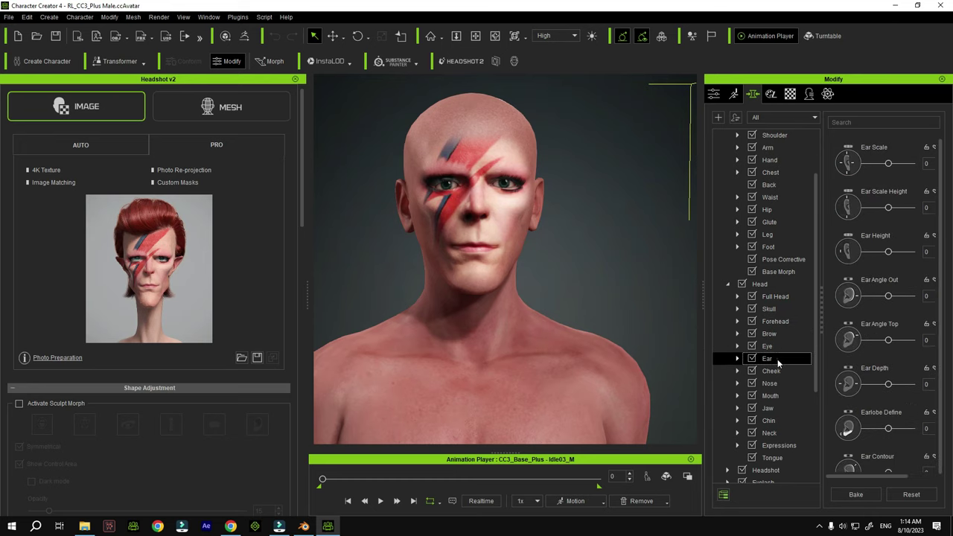
{"action": "left_click", "coordinate": [778, 371]}
{"action": "left_click", "coordinate": [778, 384]}
{"action": "left_click", "coordinate": [779, 395]}
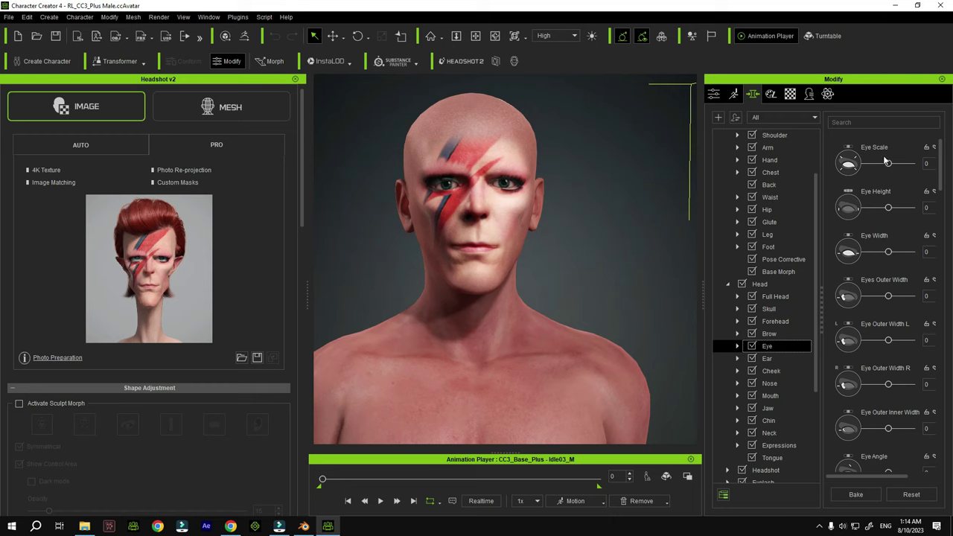
Review the full set of Eye morphs and set the Eye Scale to -23
{"action": "scroll", "coordinate": [942, 159], "scroll_direction": "down", "scroll_amount": 6}
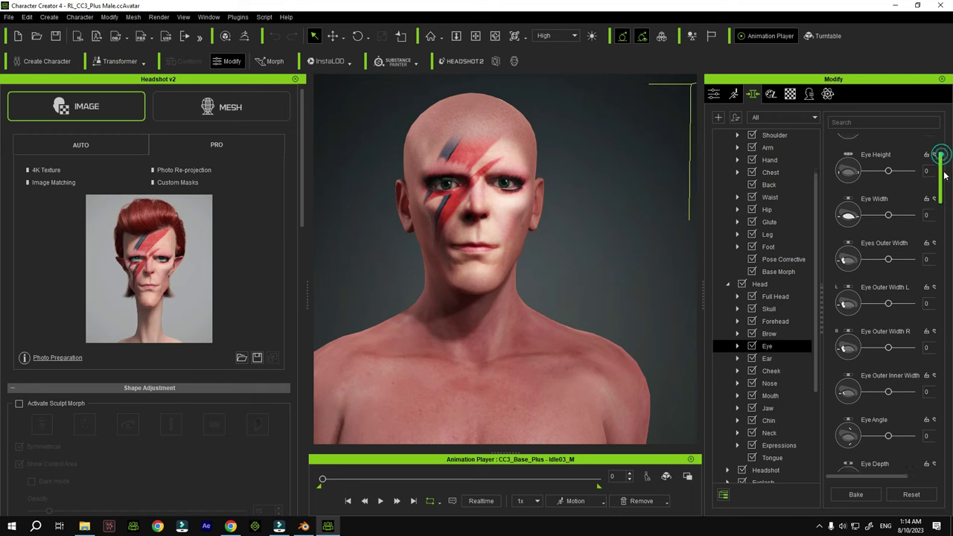
{"action": "scroll", "coordinate": [940, 376], "scroll_direction": "down", "scroll_amount": 6}
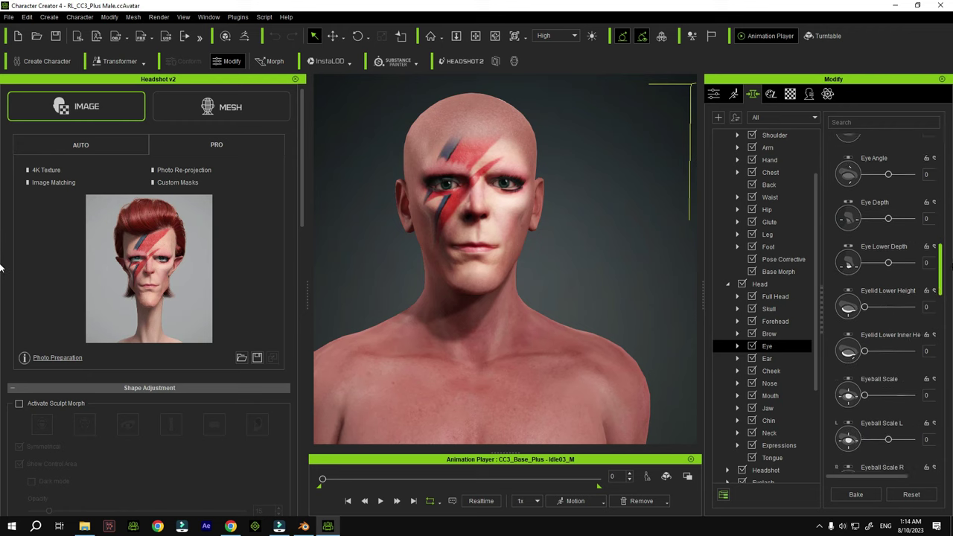
{"action": "scroll", "coordinate": [940, 376], "scroll_direction": "down", "scroll_amount": 6}
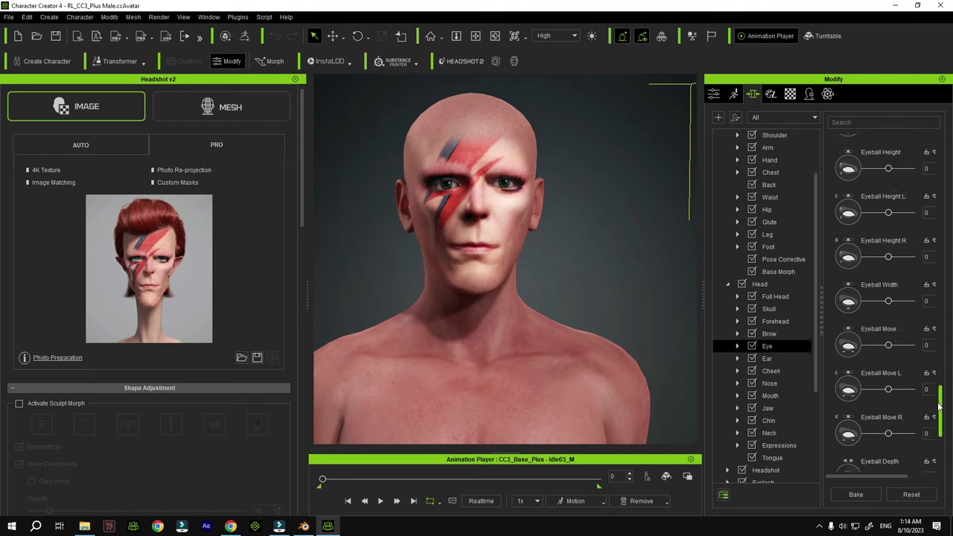
{"action": "left_click_drag", "start_coordinate": [941, 439], "coordinate": [930, 182]}
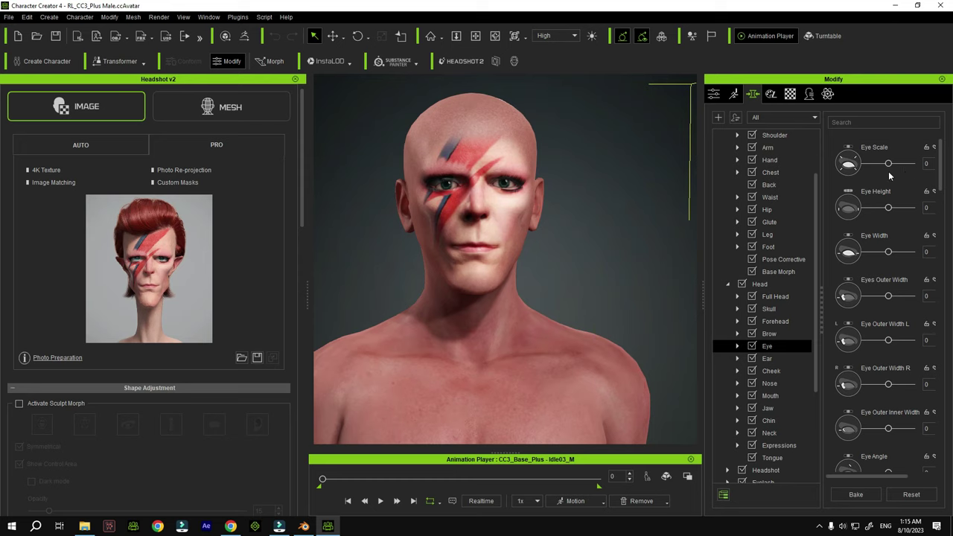
{"action": "mouse_move", "coordinate": [889, 166]}
{"action": "left_mouse_down"}
{"action": "mouse_move", "coordinate": [898, 169]}
{"action": "mouse_move", "coordinate": [884, 170]}
{"action": "left_mouse_up"}
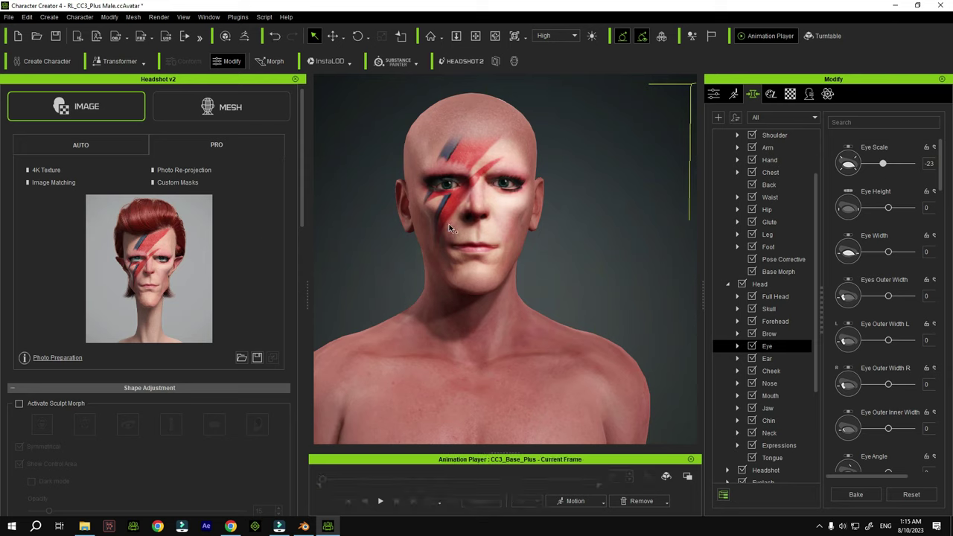
Start saving the project to the Desktop and create a folder there named "blender animation course"
{"action": "key", "text": "ctrl+s"}
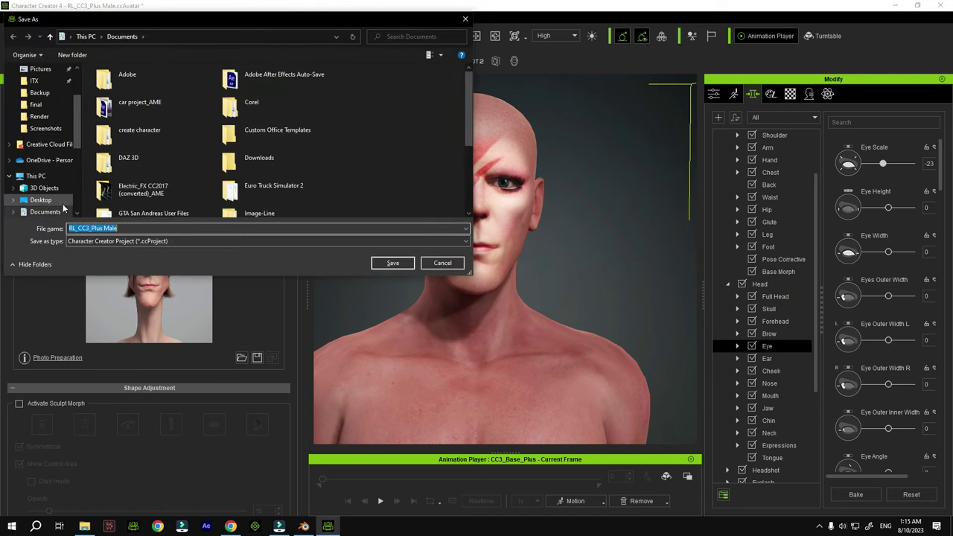
{"action": "left_click", "coordinate": [41, 200]}
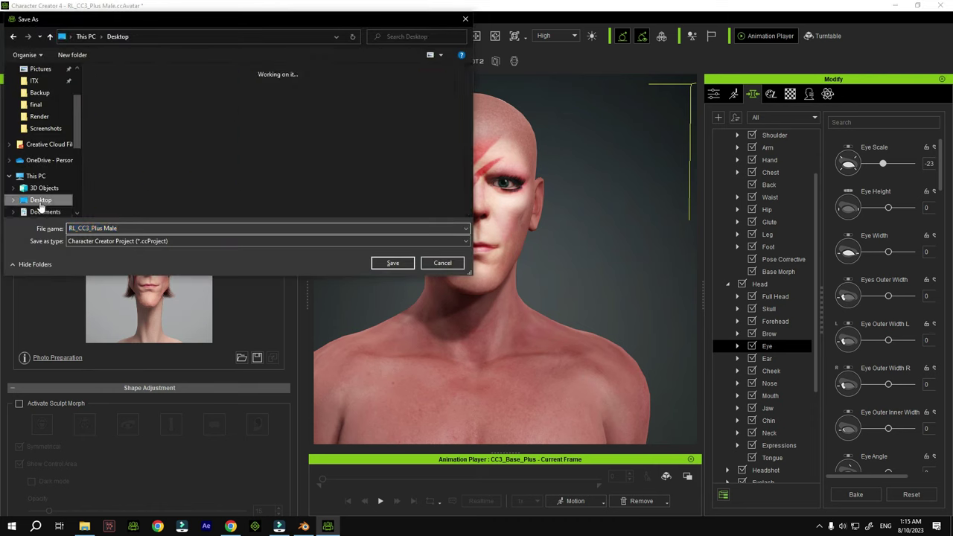
{"action": "scroll", "coordinate": [262, 179], "scroll_direction": "down", "scroll_amount": 1}
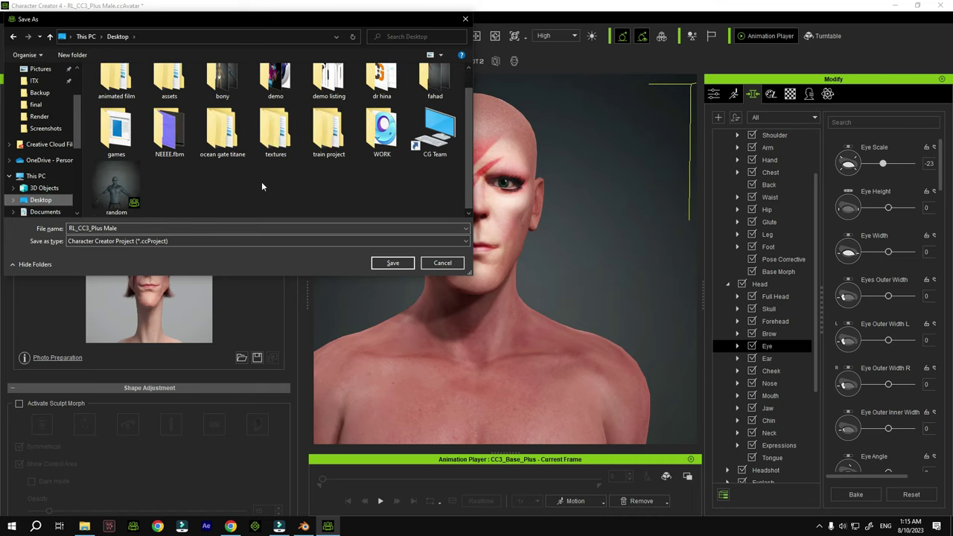
{"action": "right_click", "coordinate": [240, 190]}
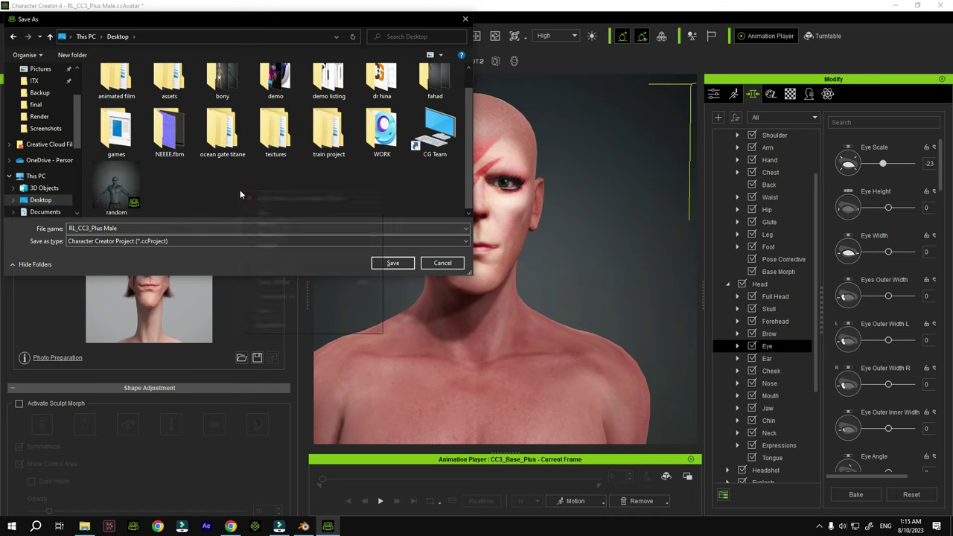
{"action": "mouse_move", "coordinate": [287, 312]}
{"action": "left_click", "coordinate": [395, 312]}
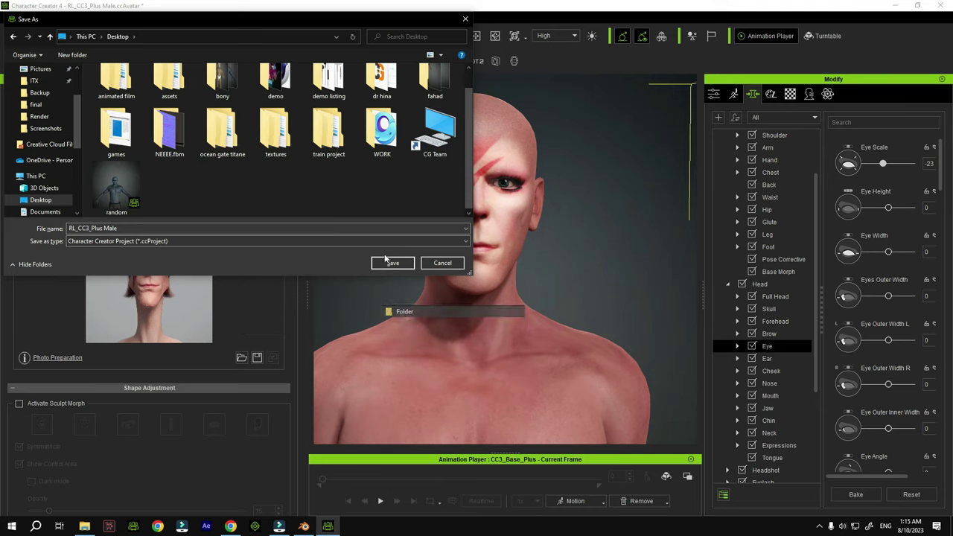
{"action": "type", "text": "b"}
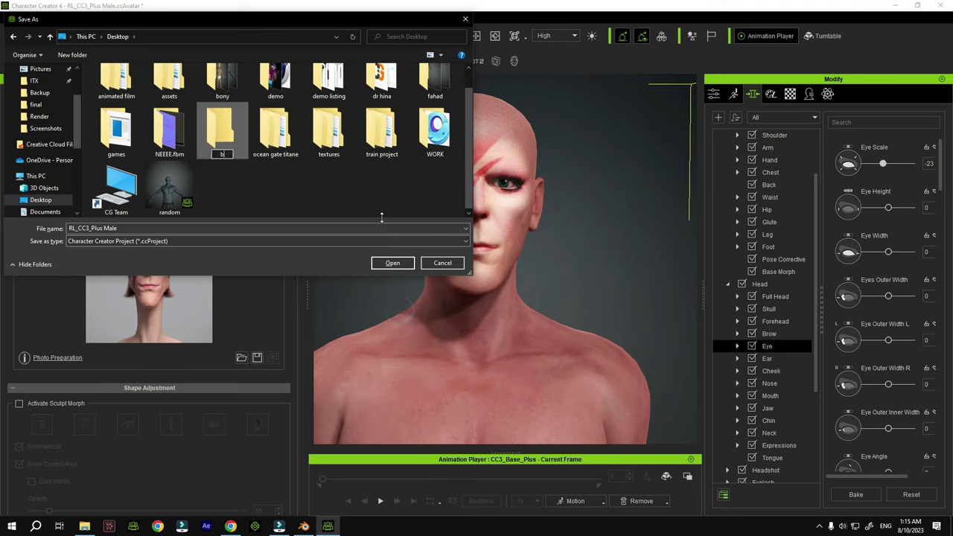
{"action": "type", "text": "lender animation course"}
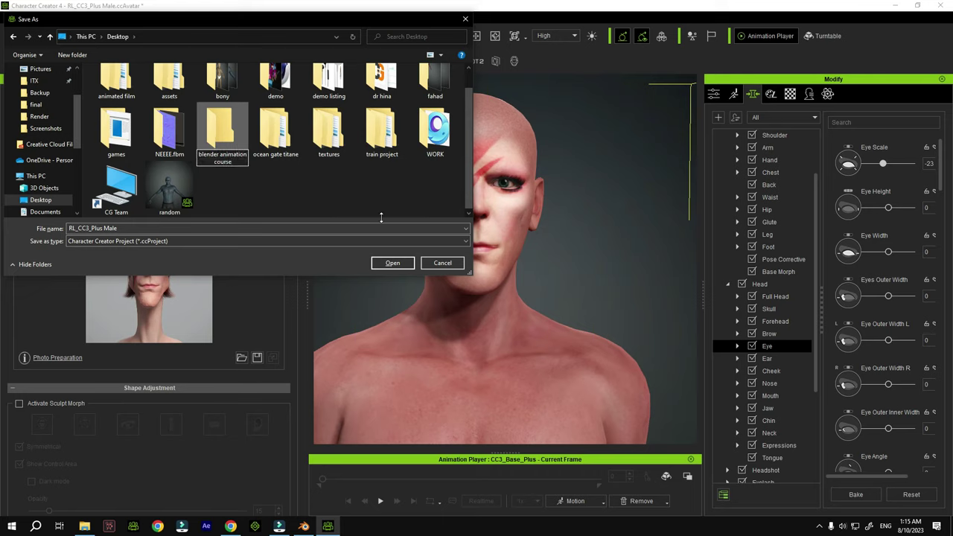
{"action": "key", "text": "Return"}
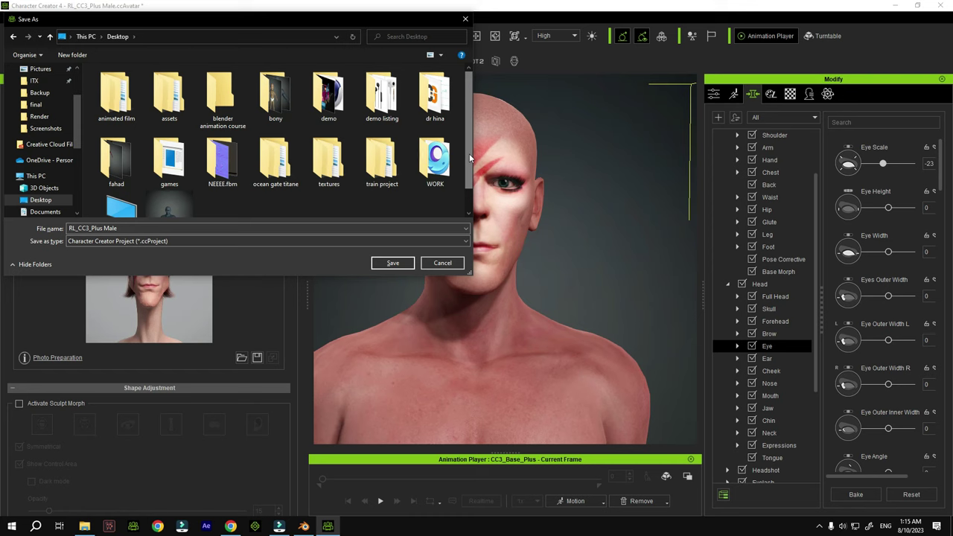
Create a subfolder named "characters" inside the "blender animation course" folder
{"action": "left_click_drag", "start_coordinate": [469, 154], "coordinate": [471, 177]}
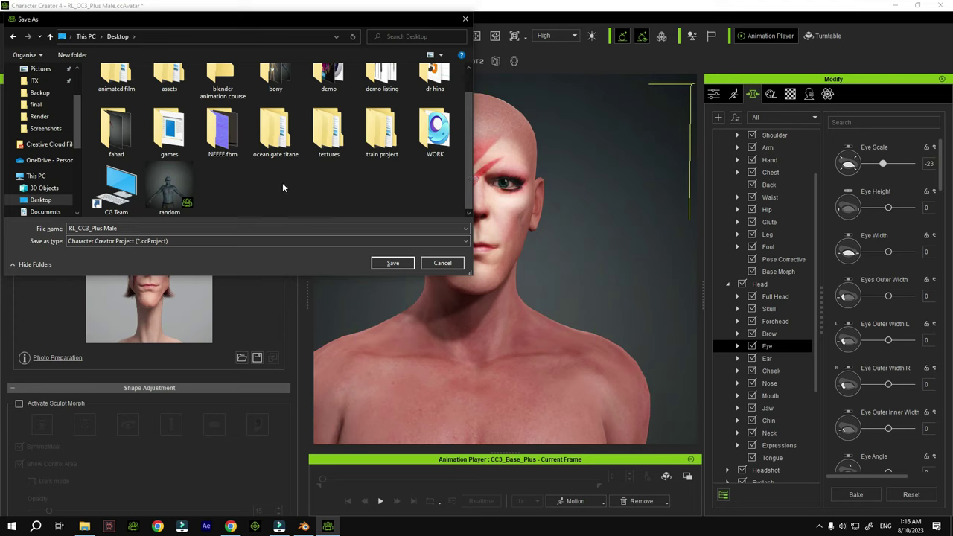
{"action": "double_click", "coordinate": [222, 81]}
{"action": "right_click", "coordinate": [176, 135]}
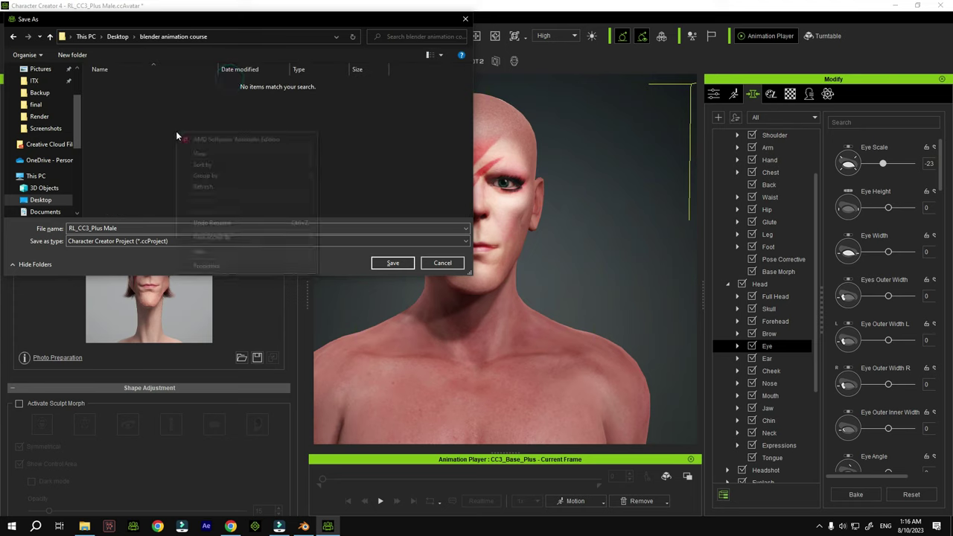
{"action": "mouse_move", "coordinate": [294, 251]}
{"action": "left_click", "coordinate": [341, 248]}
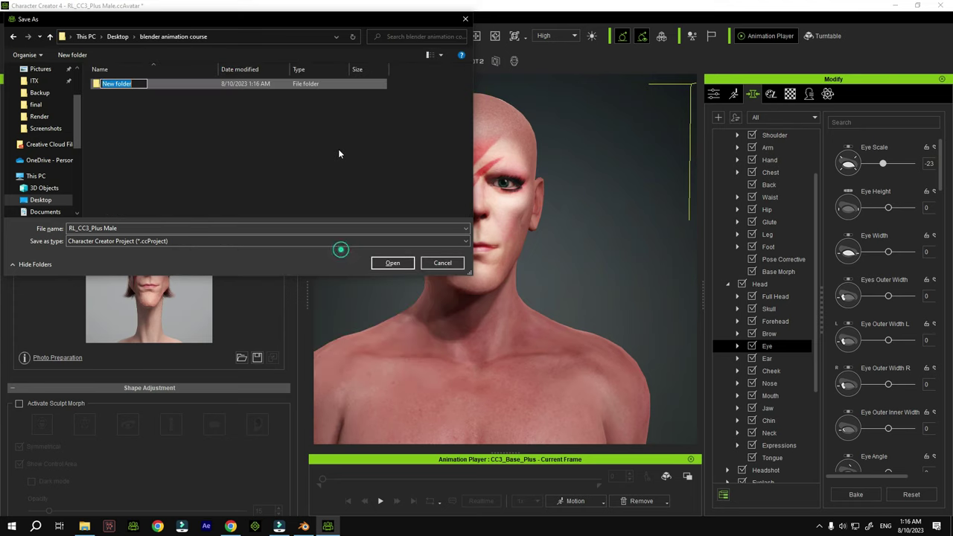
{"action": "key", "text": "BackSpace"}
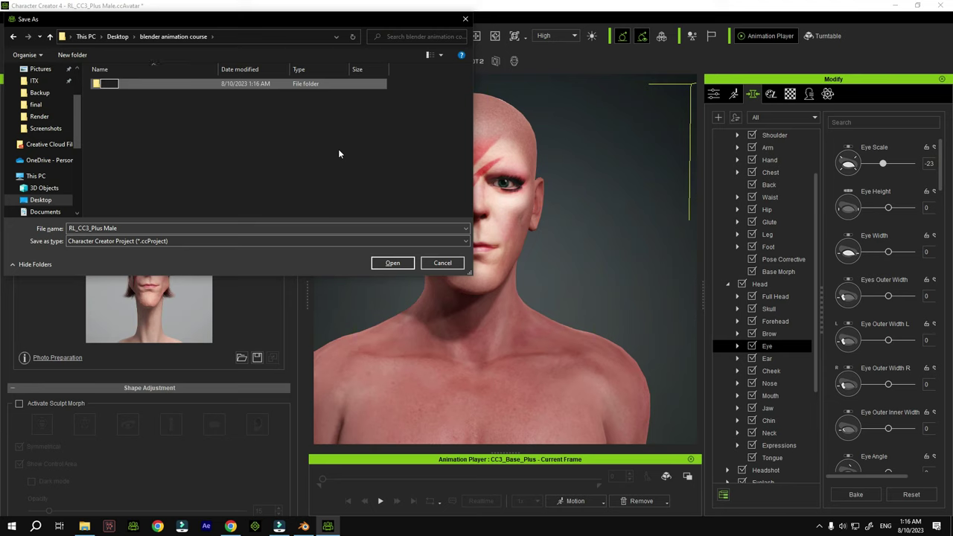
{"action": "type", "text": "characters"}
{"action": "key", "text": "Return"}
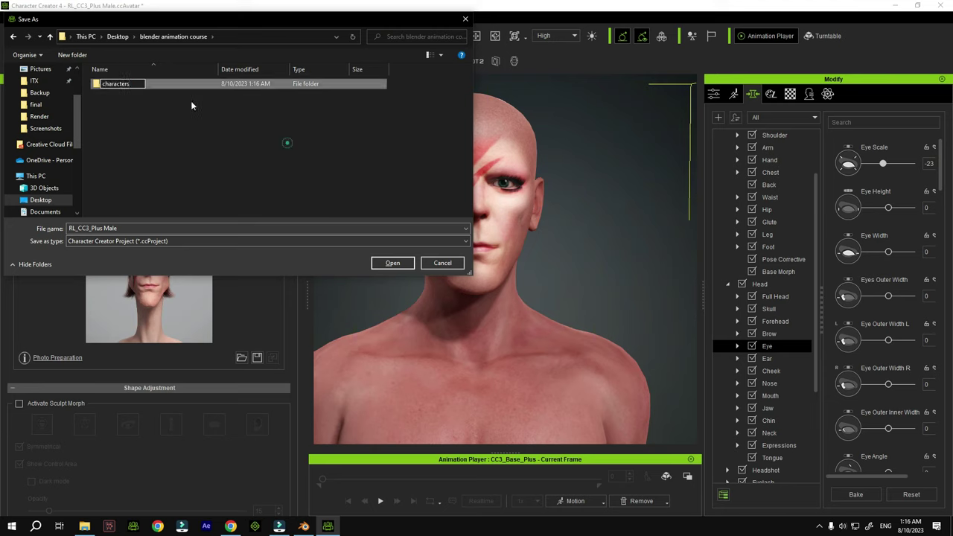
Save the Character Creator project as "1 cc" in the "characters" folder
{"action": "double_click", "coordinate": [175, 84]}
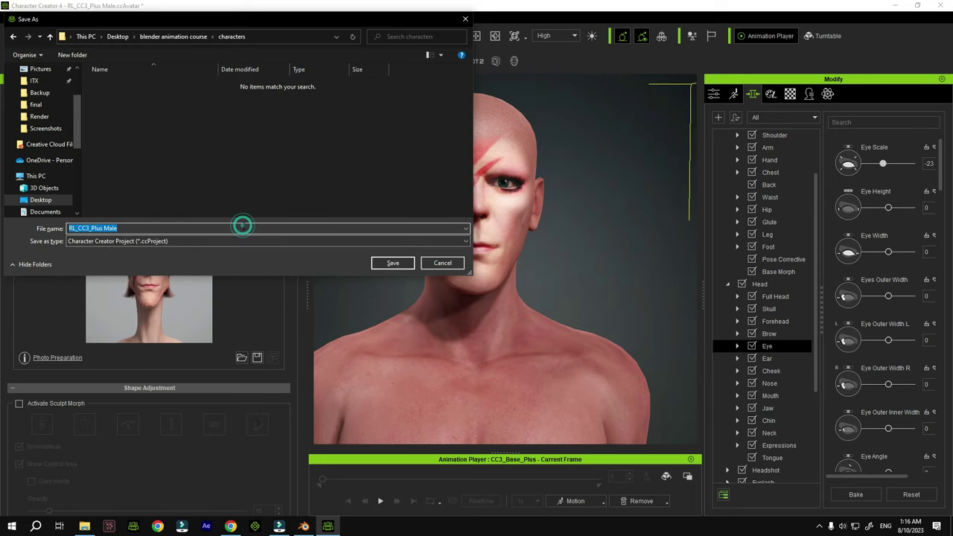
{"action": "key", "text": "BackSpace"}
{"action": "type", "text": "1 cc"}
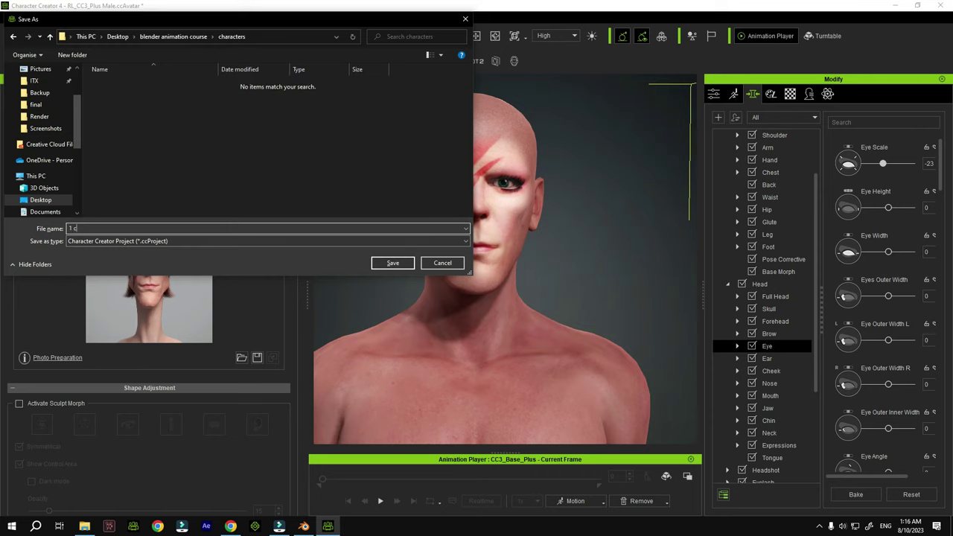
{"action": "left_click", "coordinate": [395, 265]}
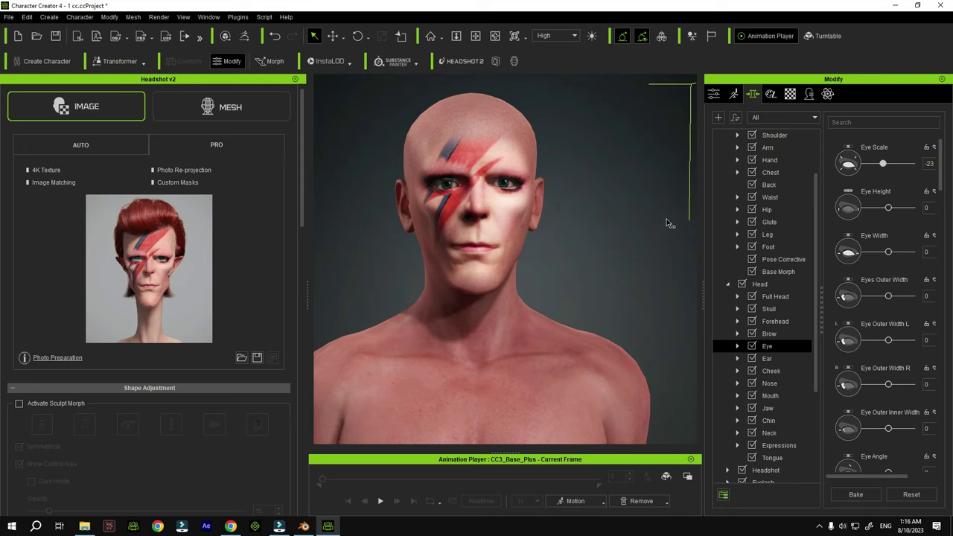
Reshape the ears with Ear Scale 40, Ear Height -16, Ear Angle Out 91 and Ear Angle Top 66
{"action": "left_click", "coordinate": [766, 358]}
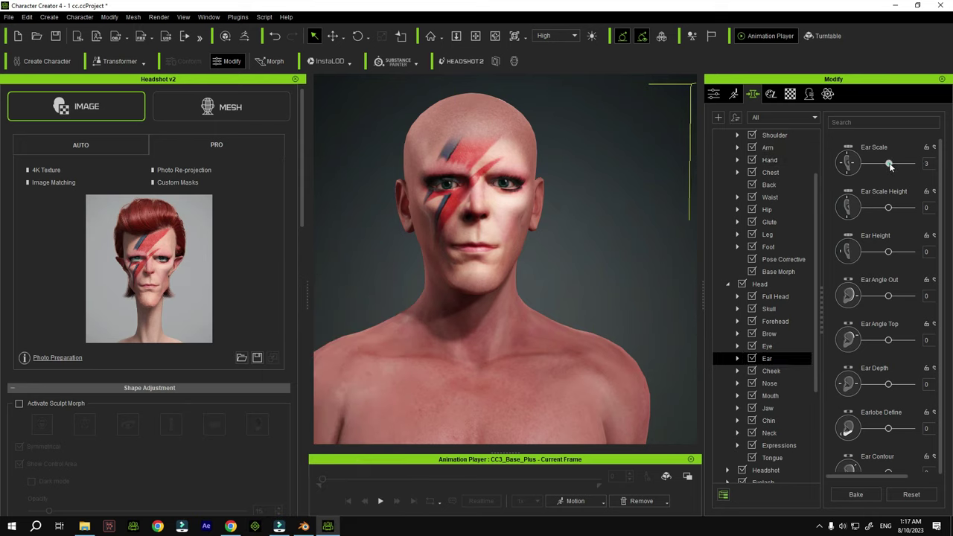
{"action": "left_click_drag", "start_coordinate": [891, 166], "coordinate": [898, 167]}
{"action": "left_click_drag", "start_coordinate": [888, 252], "coordinate": [884, 252]}
{"action": "left_click_drag", "start_coordinate": [890, 295], "coordinate": [913, 296]}
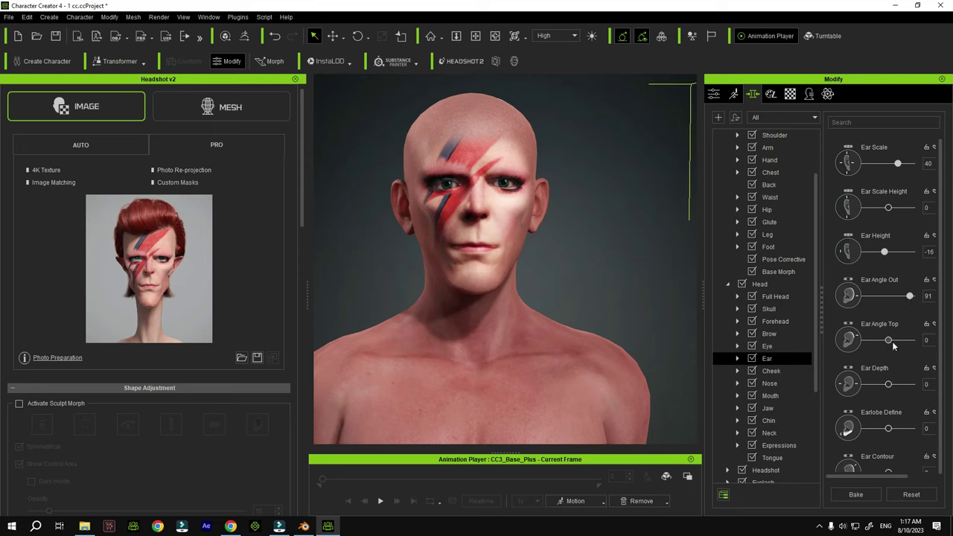
{"action": "left_click_drag", "start_coordinate": [889, 340], "coordinate": [906, 343]}
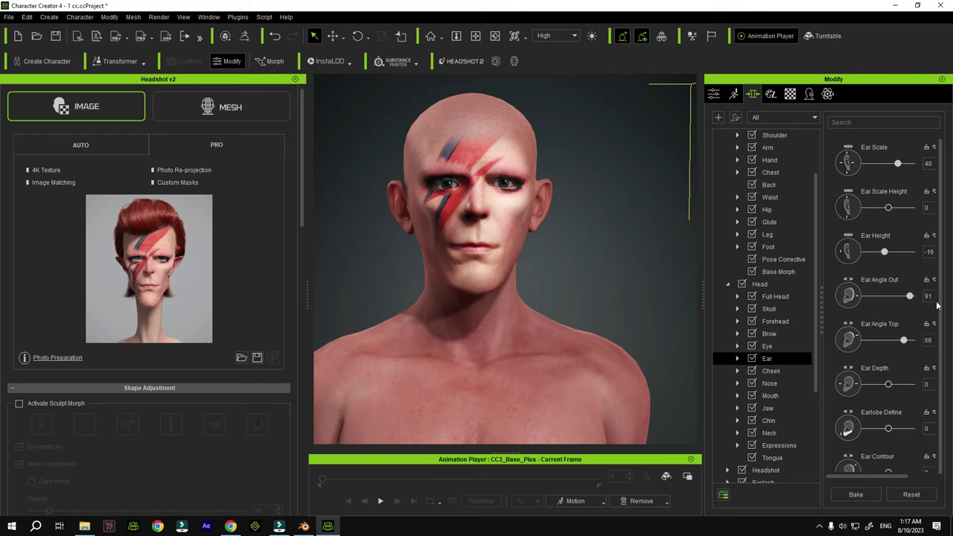
{"action": "scroll", "coordinate": [945, 319], "scroll_direction": "down", "scroll_amount": 1}
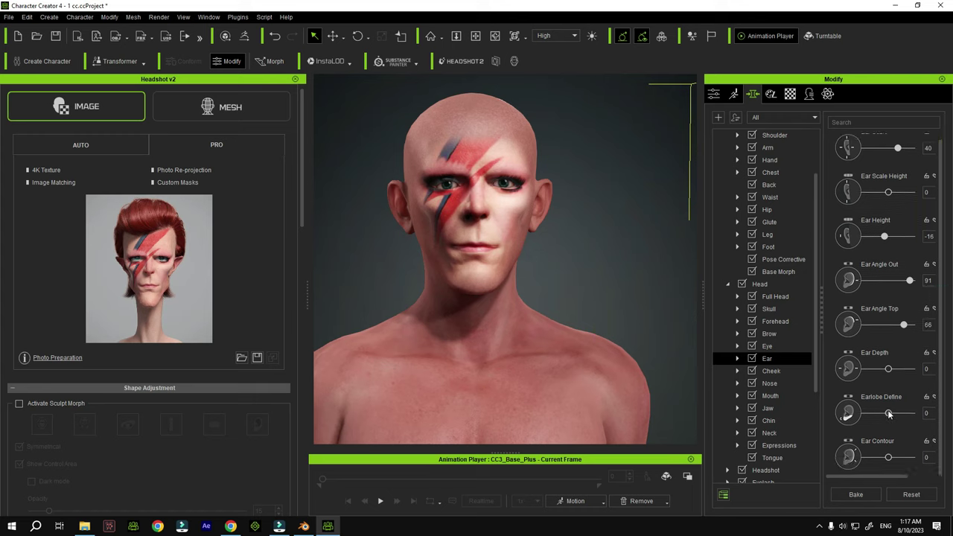
Refine the ear shape by setting Earlobe Define to -100 and Ear Contour to 81
{"action": "left_click_drag", "start_coordinate": [888, 414], "coordinate": [863, 416]}
{"action": "left_click_drag", "start_coordinate": [886, 457], "coordinate": [909, 459]}
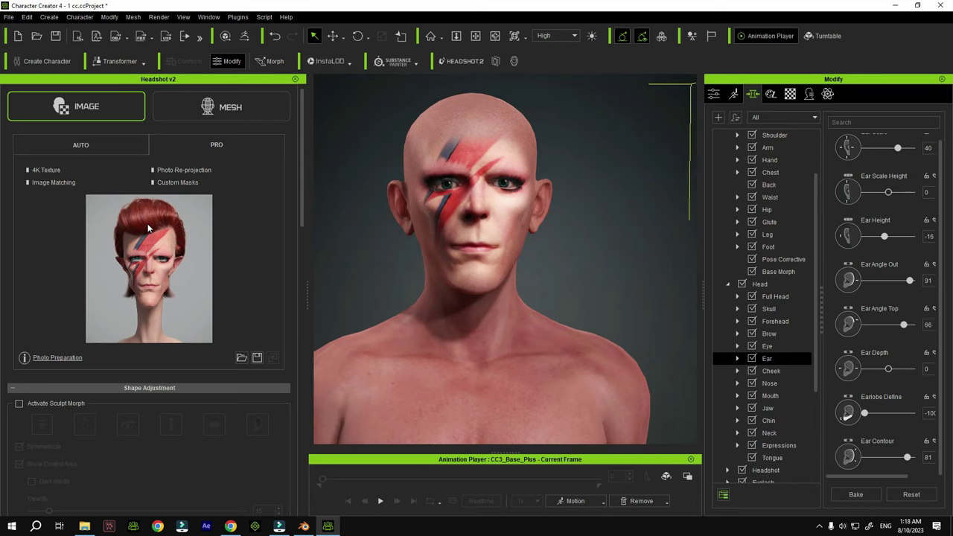
Reshape the nose to match the reference portrait with Nose Height -8 and Nose Depth 74
{"action": "mouse_move", "coordinate": [148, 228]}
{"action": "scroll", "coordinate": [492, 246], "scroll_direction": "down", "scroll_amount": 4}
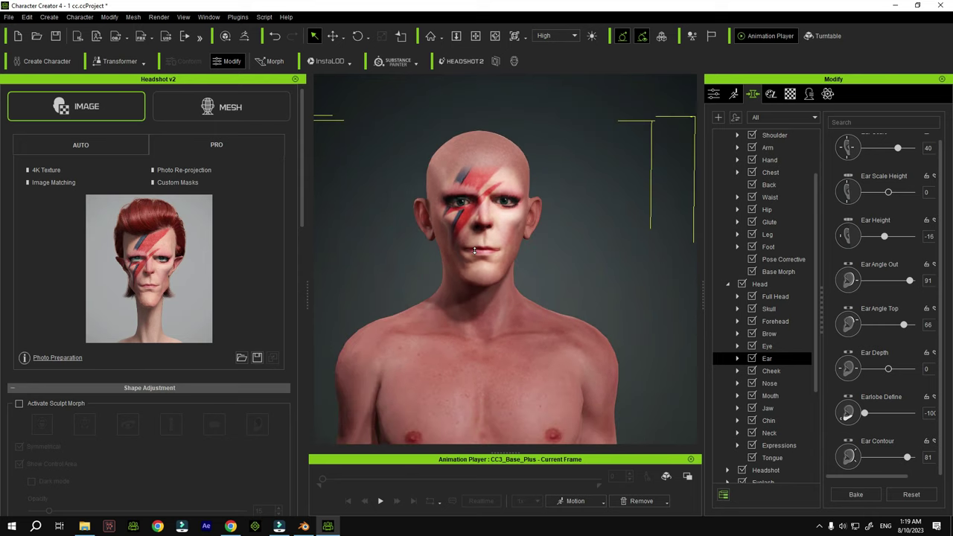
{"action": "scroll", "coordinate": [493, 219], "scroll_direction": "up", "scroll_amount": 5}
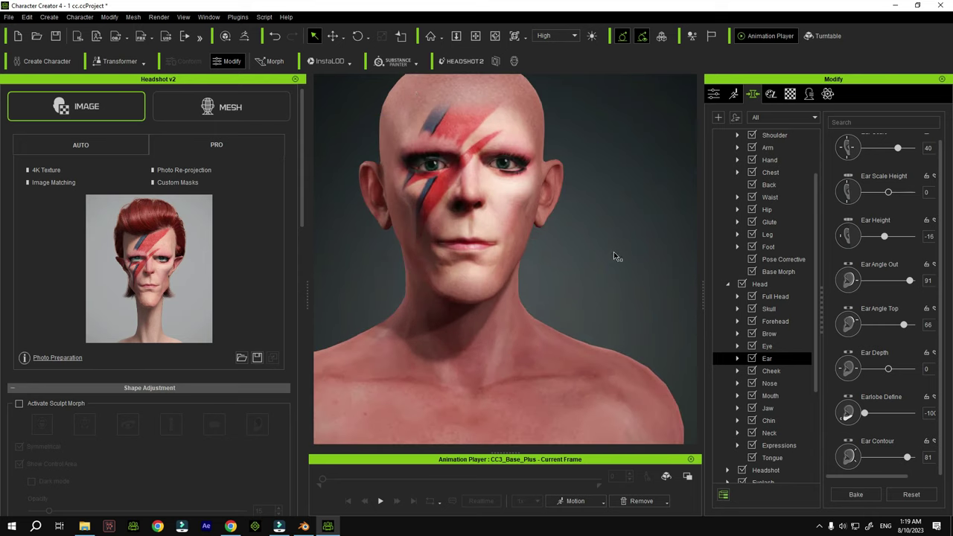
{"action": "left_click", "coordinate": [773, 384]}
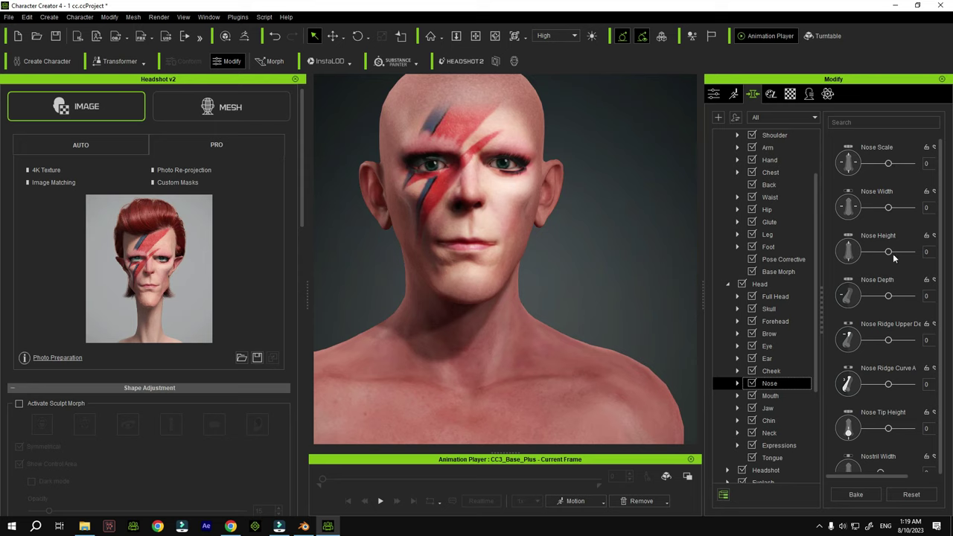
{"action": "left_click_drag", "start_coordinate": [888, 254], "coordinate": [885, 253]}
{"action": "left_click_drag", "start_coordinate": [888, 296], "coordinate": [906, 299]}
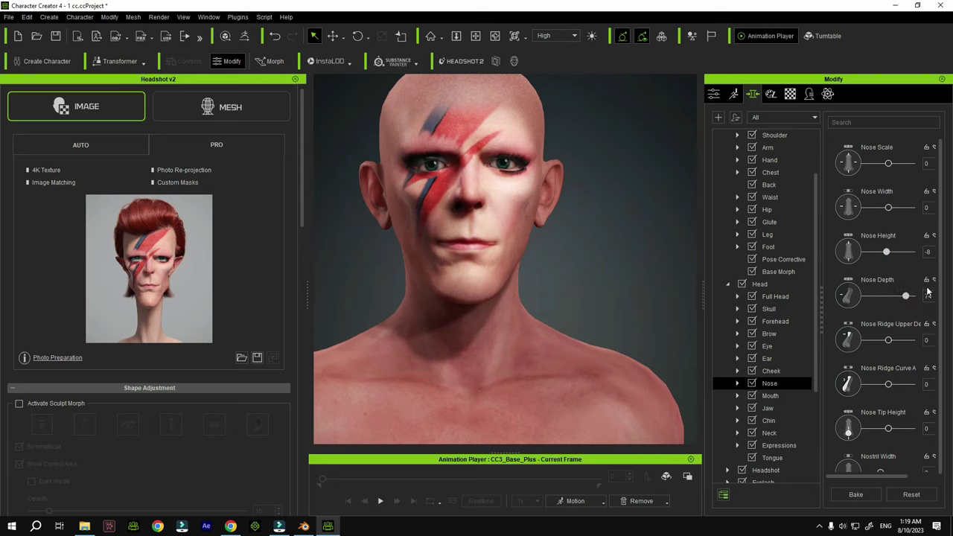
{"action": "left_click_drag", "start_coordinate": [937, 263], "coordinate": [948, 311]}
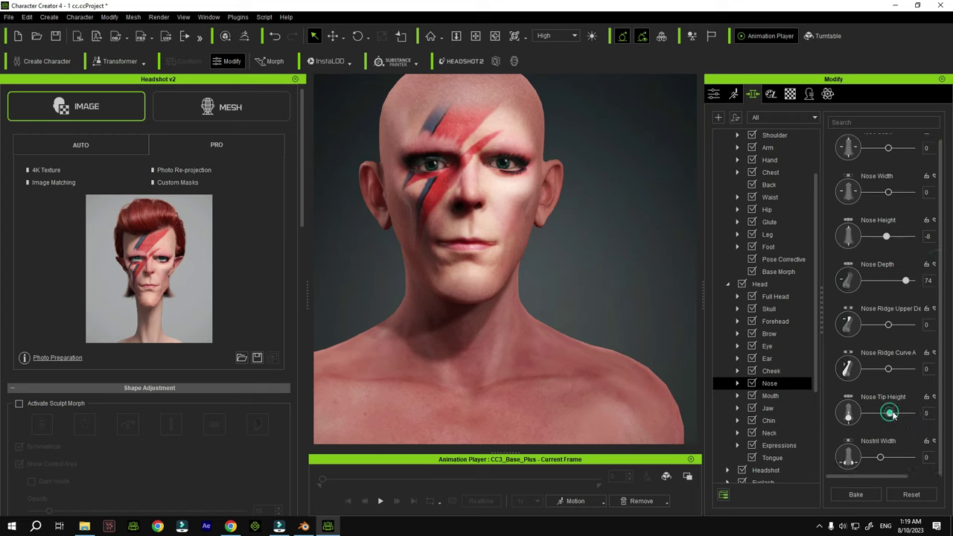
Lower the character's Nose Tip Height morph to -51 and narrow the Nostril Width to -10
{"action": "left_click_drag", "start_coordinate": [888, 414], "coordinate": [878, 415]}
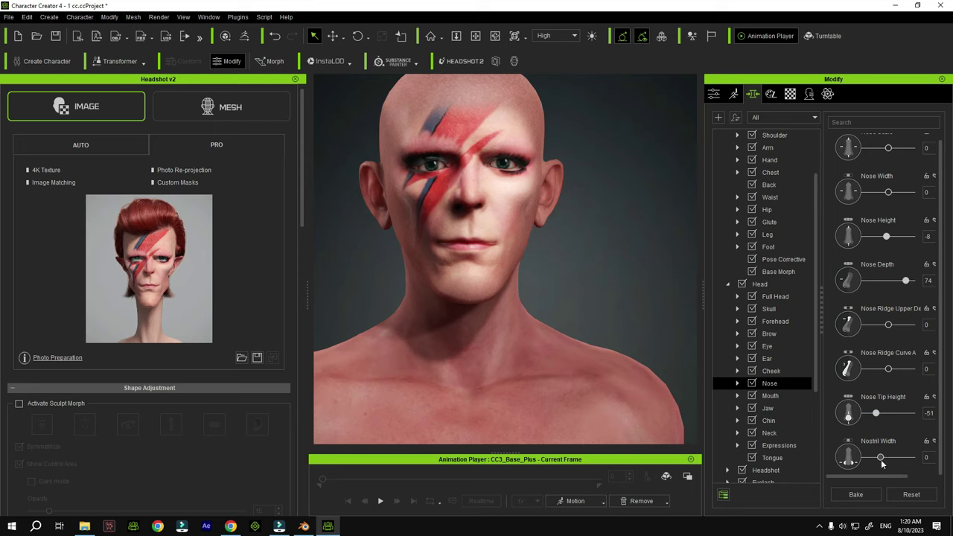
{"action": "left_click_drag", "start_coordinate": [881, 463], "coordinate": [878, 462]}
{"action": "scroll", "coordinate": [526, 302], "scroll_direction": "down", "scroll_amount": 3}
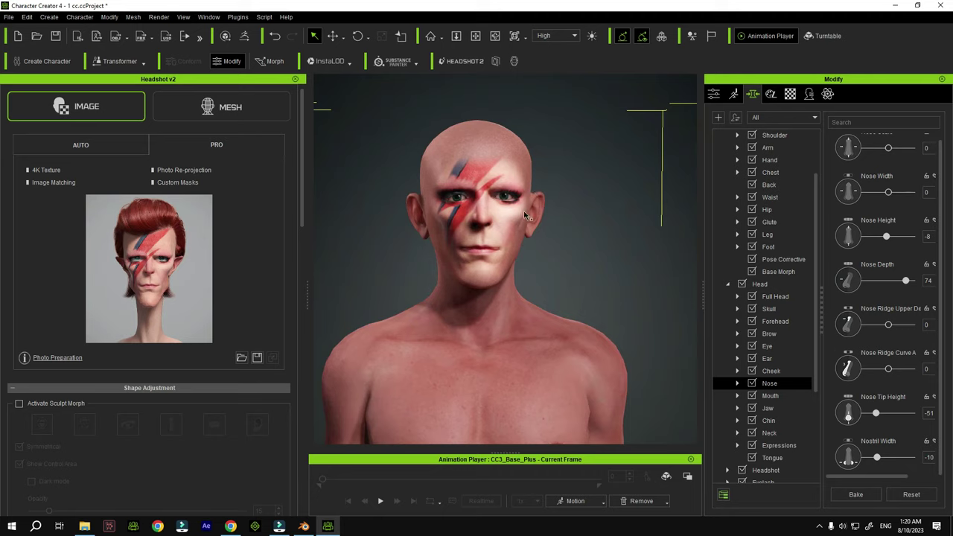
Try the Jaw Scale morph slightly and raise the character's Chin Height morph to 85
{"action": "left_click", "coordinate": [774, 408]}
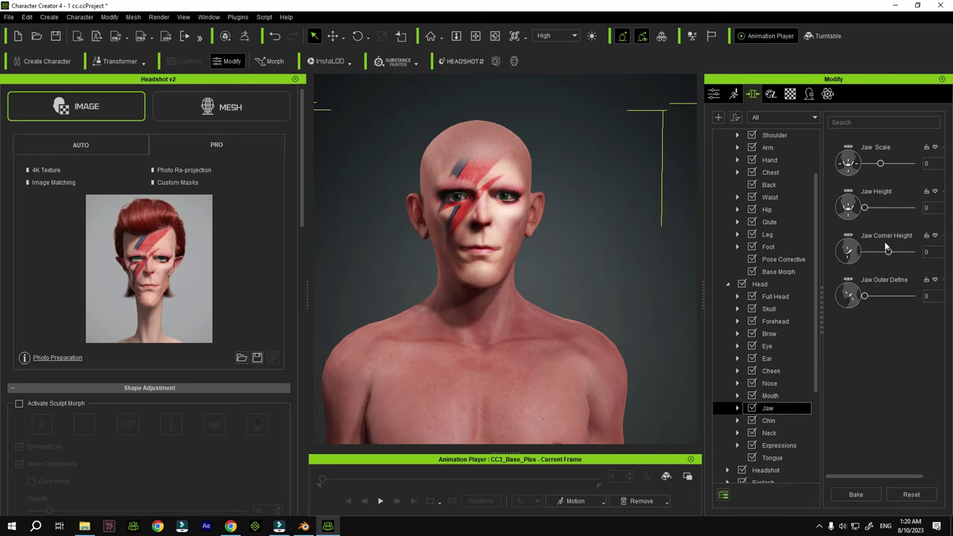
{"action": "left_click_drag", "start_coordinate": [879, 167], "coordinate": [879, 163]}
{"action": "left_click", "coordinate": [776, 422]}
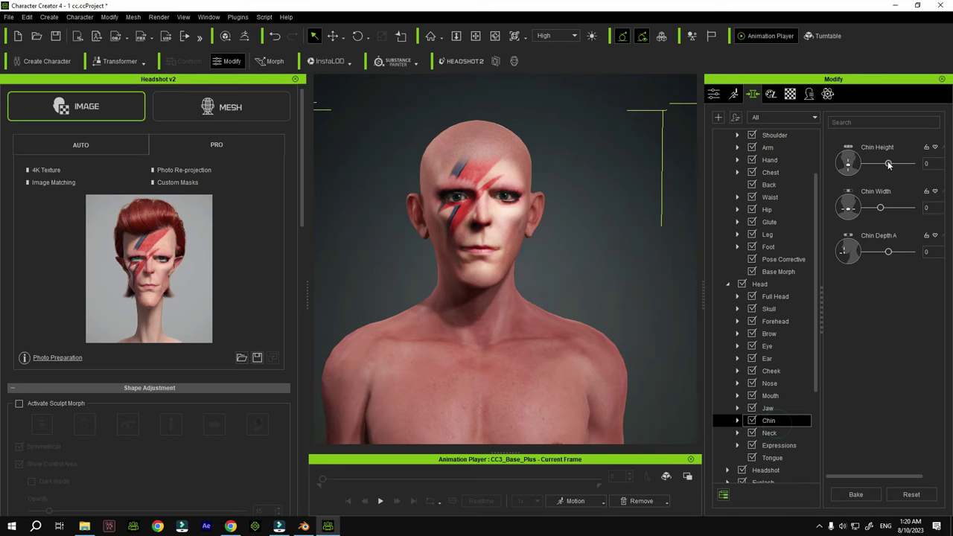
{"action": "left_click_drag", "start_coordinate": [888, 165], "coordinate": [907, 169]}
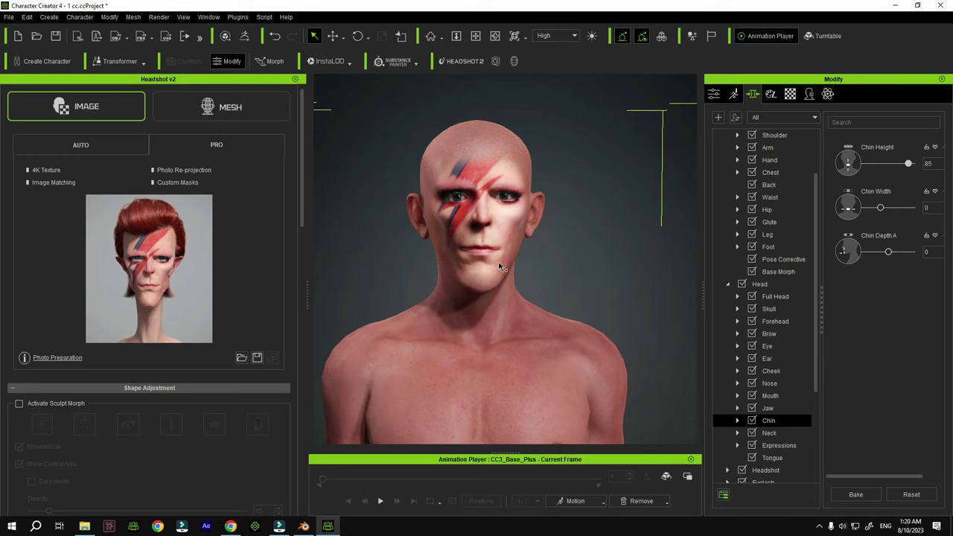
{"action": "left_click", "coordinate": [494, 36]}
{"action": "left_click_drag", "start_coordinate": [504, 178], "coordinate": [521, 179]}
{"action": "left_click", "coordinate": [317, 37]}
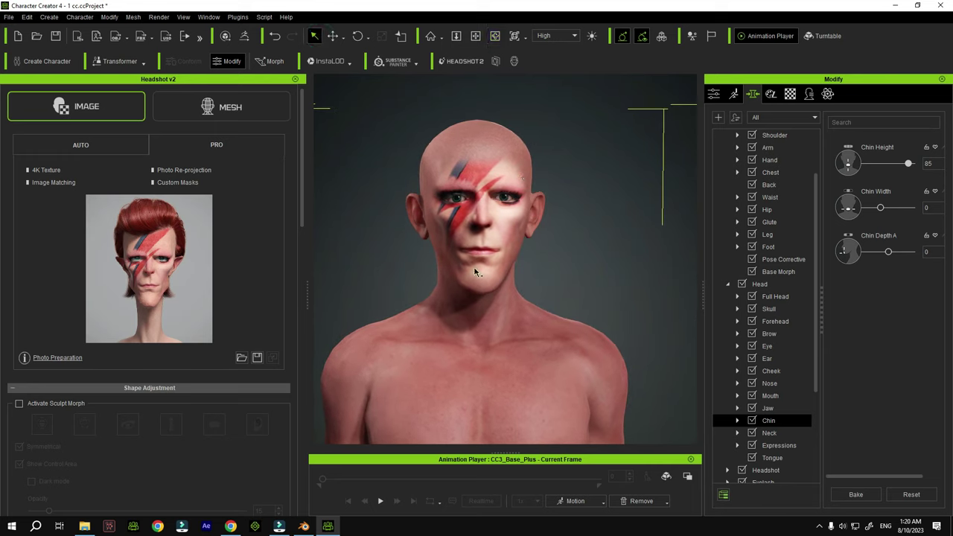
Hollow the character's cheeks by setting the Cheek Hollow morph to 44
{"action": "left_click", "coordinate": [774, 399]}
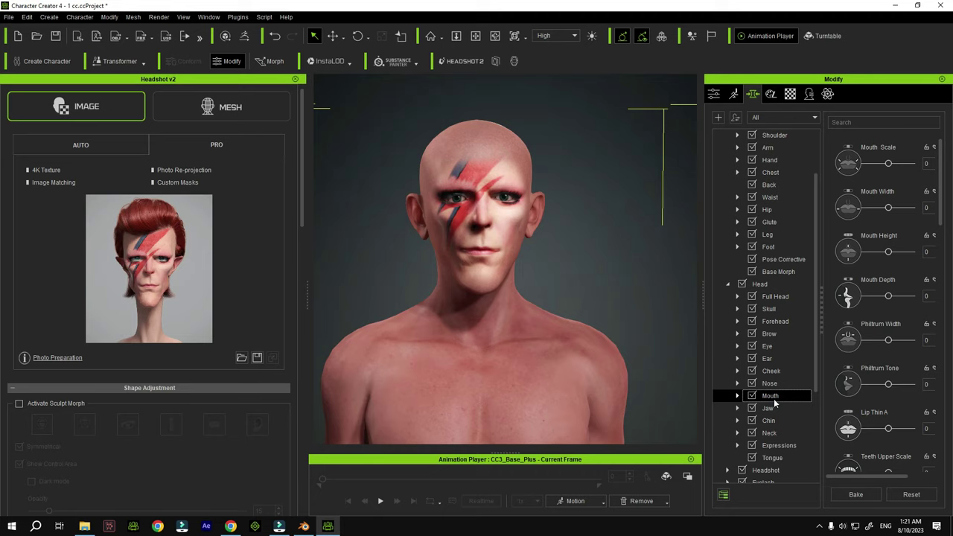
{"action": "left_click", "coordinate": [772, 371]}
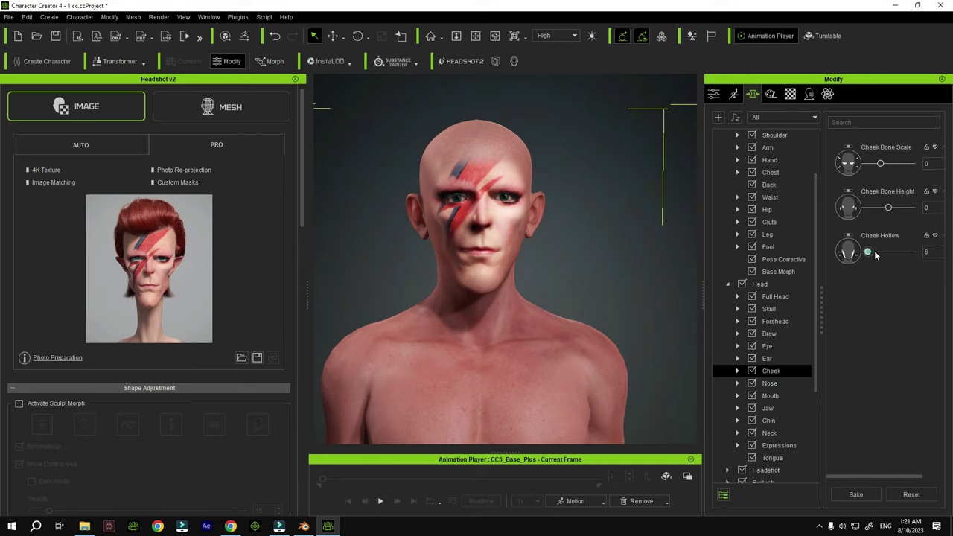
{"action": "left_click_drag", "start_coordinate": [865, 252], "coordinate": [889, 252]}
{"action": "right_click_drag", "start_coordinate": [480, 296], "coordinate": [431, 268]}
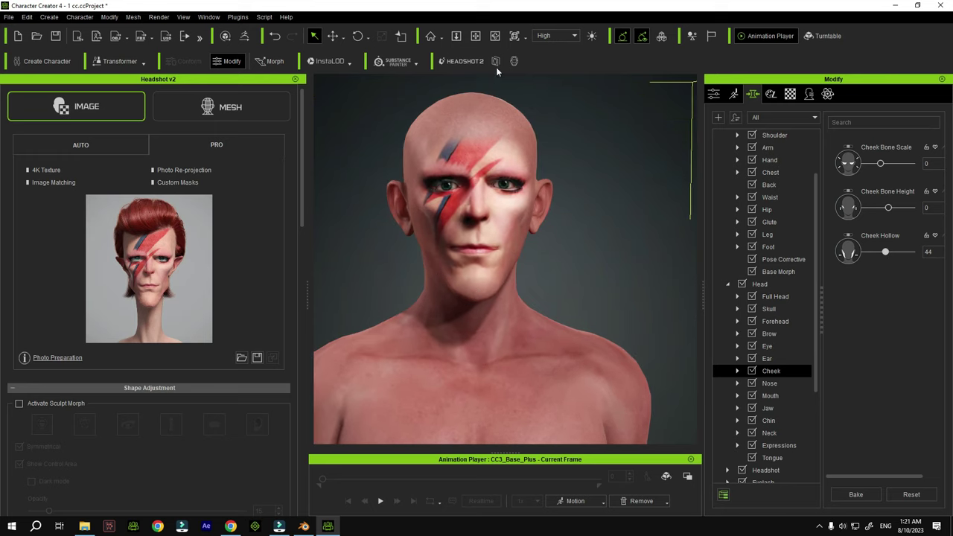
{"action": "left_click", "coordinate": [495, 36]}
{"action": "left_click_drag", "start_coordinate": [573, 216], "coordinate": [529, 177]}
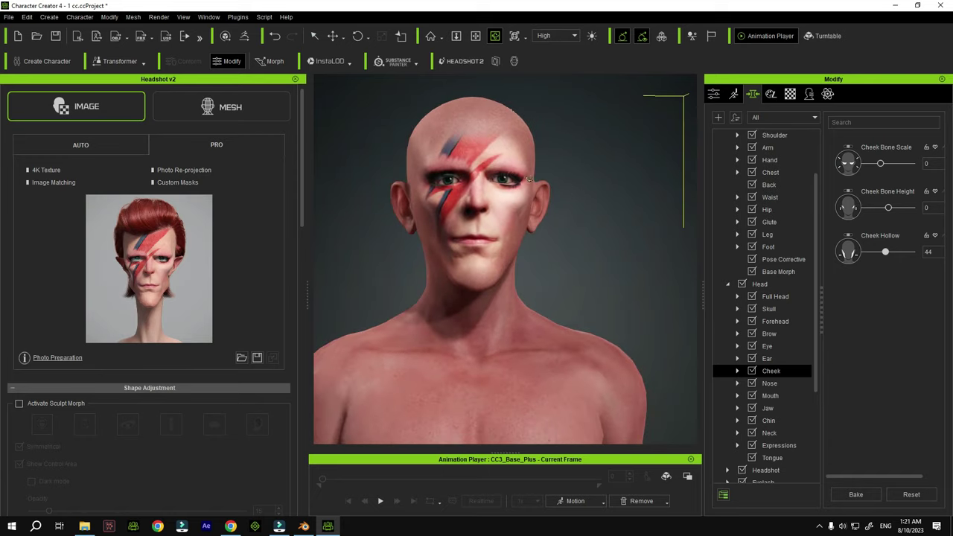
{"action": "left_click", "coordinate": [312, 36]}
{"action": "left_click", "coordinate": [476, 229]}
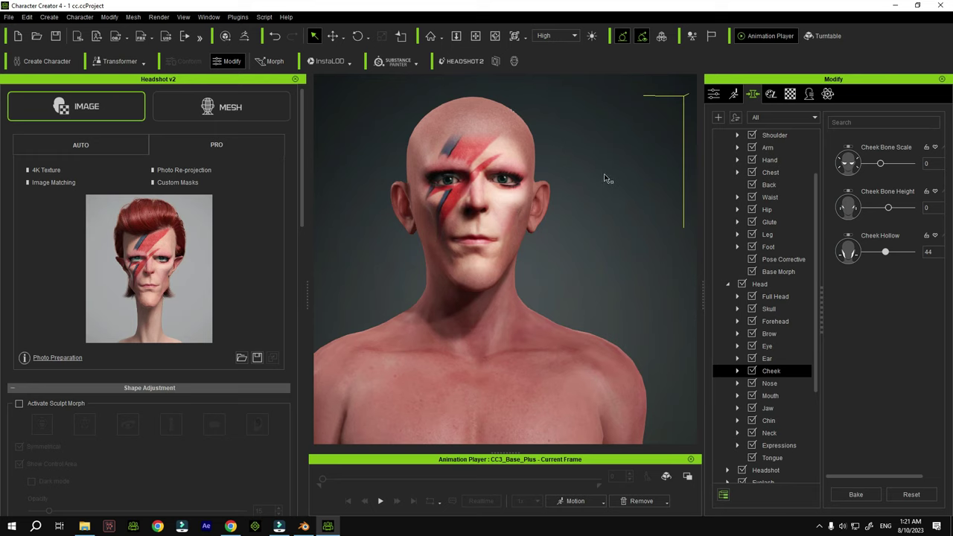
{"action": "left_click", "coordinate": [494, 36]}
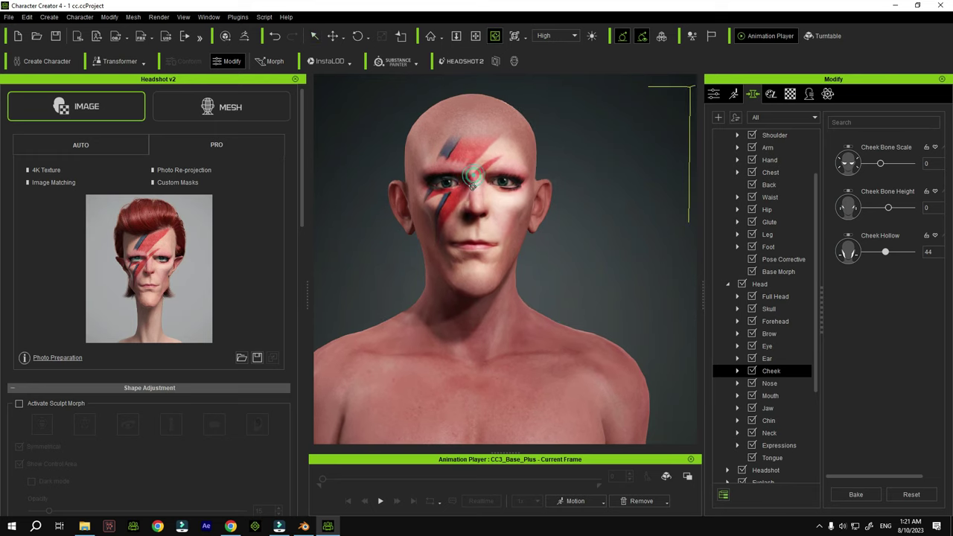
{"action": "left_click", "coordinate": [315, 35]}
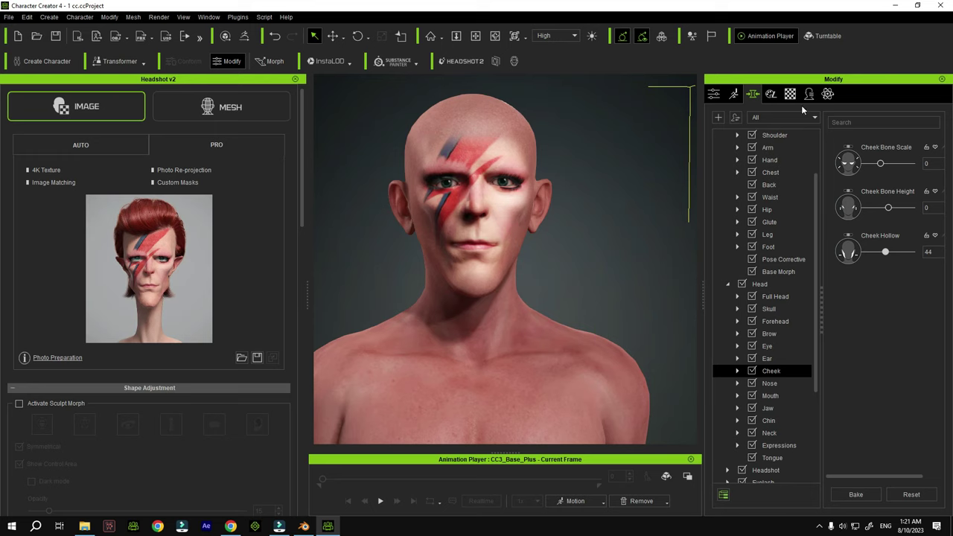
Put the character's mesh into Edit Mesh Sculpt mode and toggle the Smooth Mesh option
{"action": "left_click", "coordinate": [713, 94]}
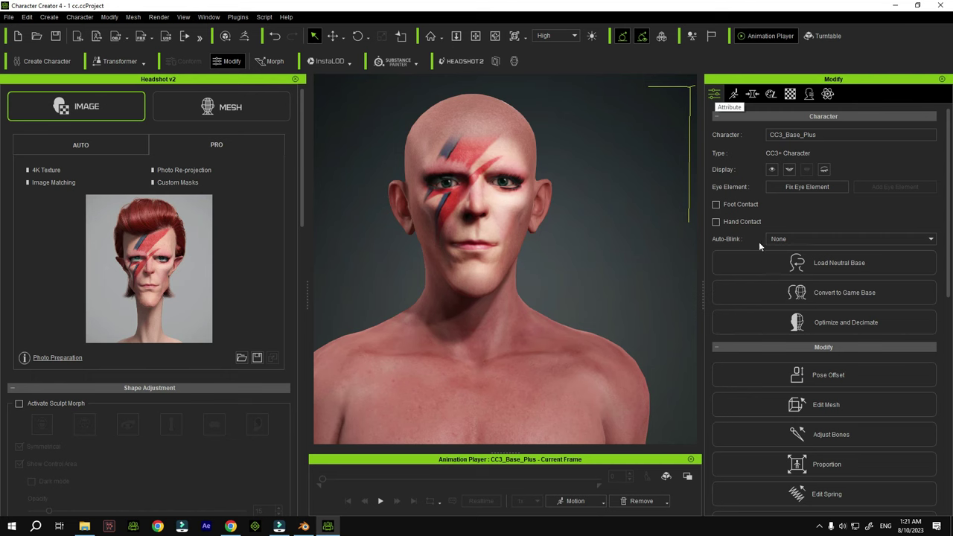
{"action": "left_click", "coordinate": [835, 404]}
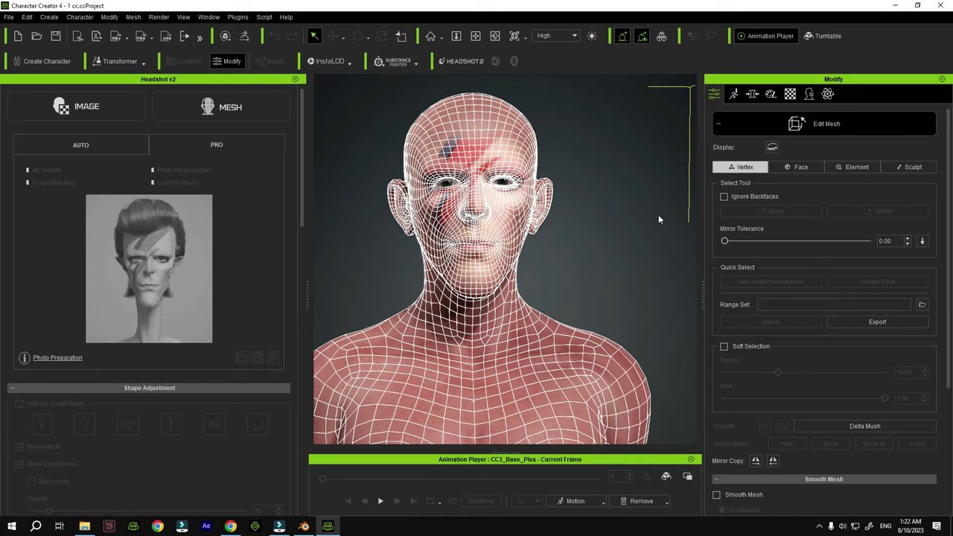
{"action": "left_click", "coordinate": [906, 168]}
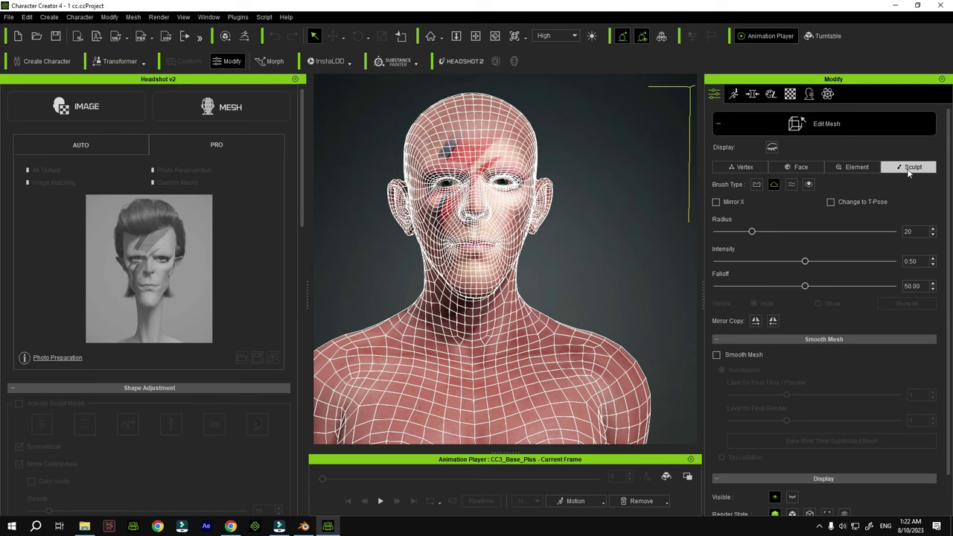
{"action": "left_click", "coordinate": [716, 356]}
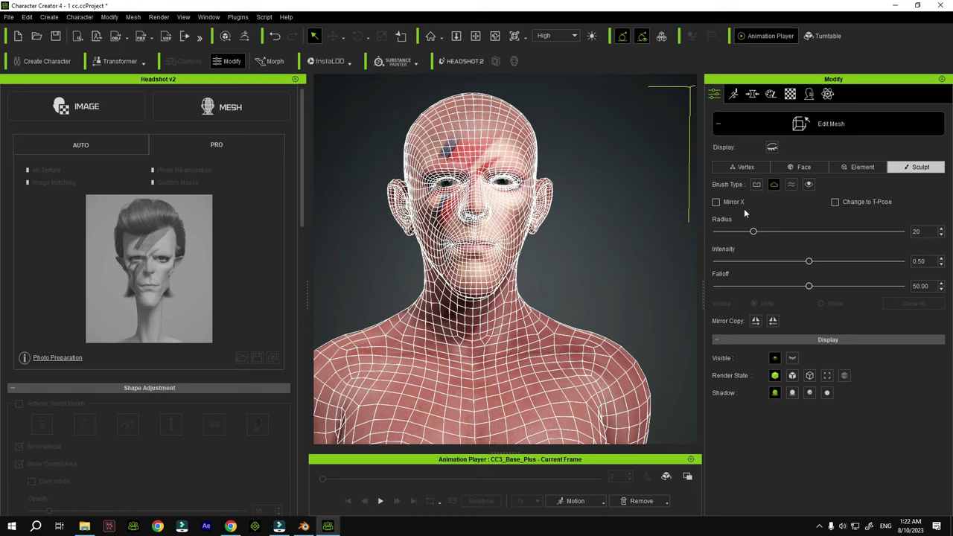
Pull both jaw corners outward with mirrored sculpting along X, a brush radius of 24 and an intensity of 0.41
{"action": "left_click", "coordinate": [715, 203]}
{"action": "left_click_drag", "start_coordinate": [753, 232], "coordinate": [774, 230]}
{"action": "left_click_drag", "start_coordinate": [774, 231], "coordinate": [760, 232]}
{"action": "left_click_drag", "start_coordinate": [808, 262], "coordinate": [790, 262]}
{"action": "mouse_move", "coordinate": [517, 264]}
{"action": "left_mouse_down"}
{"action": "mouse_move", "coordinate": [511, 258]}
{"action": "mouse_move", "coordinate": [526, 261]}
{"action": "mouse_move", "coordinate": [520, 268]}
{"action": "left_mouse_up"}
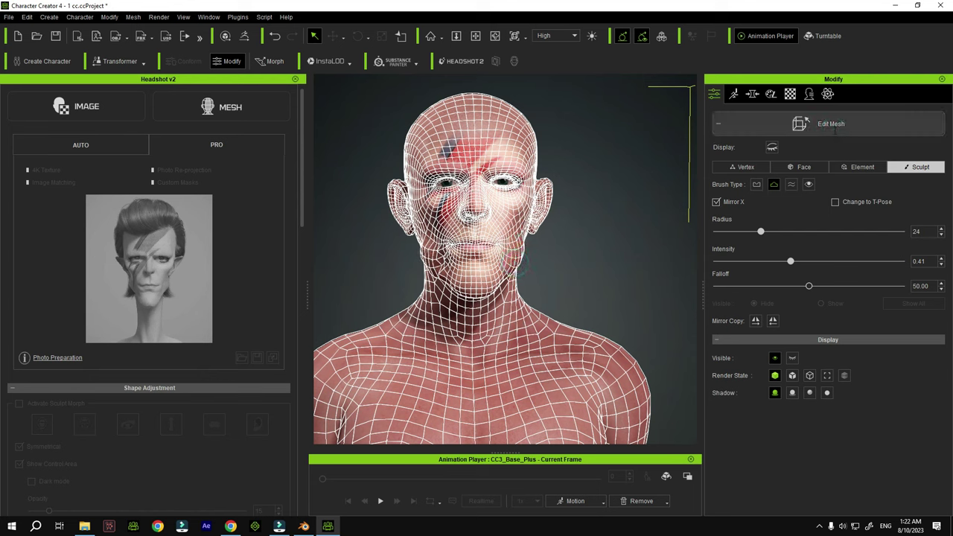
{"action": "left_click", "coordinate": [830, 124]}
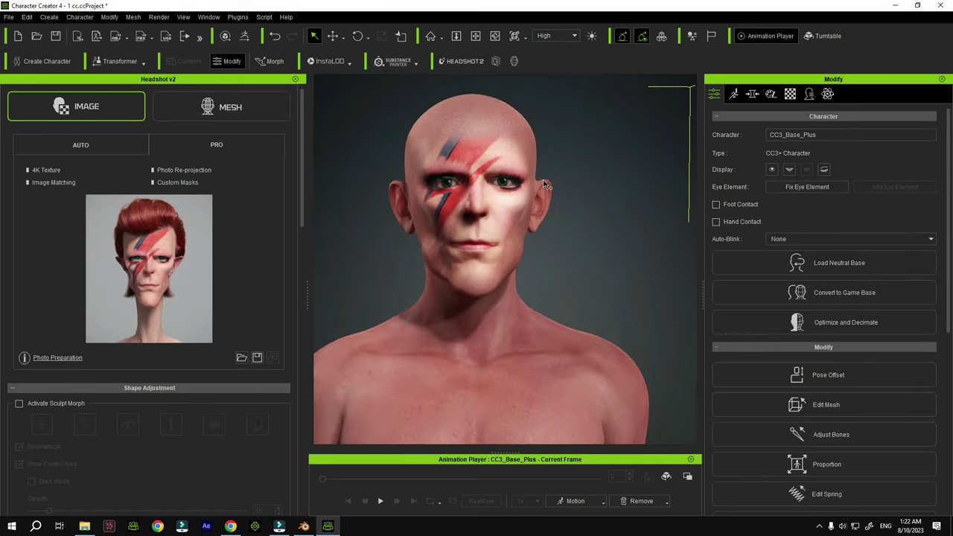
{"action": "left_click", "coordinate": [494, 36]}
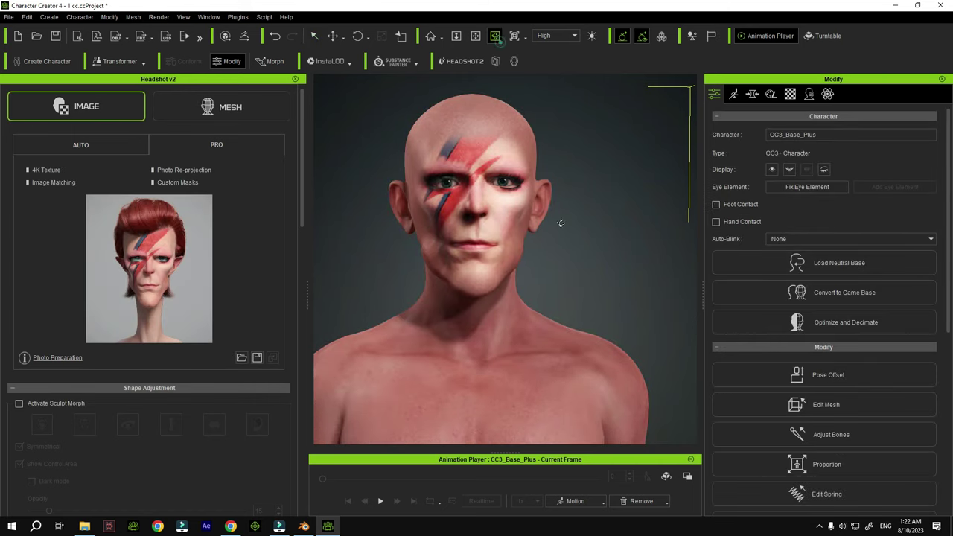
{"action": "left_click_drag", "start_coordinate": [561, 224], "coordinate": [524, 265]}
{"action": "left_click", "coordinate": [313, 35]}
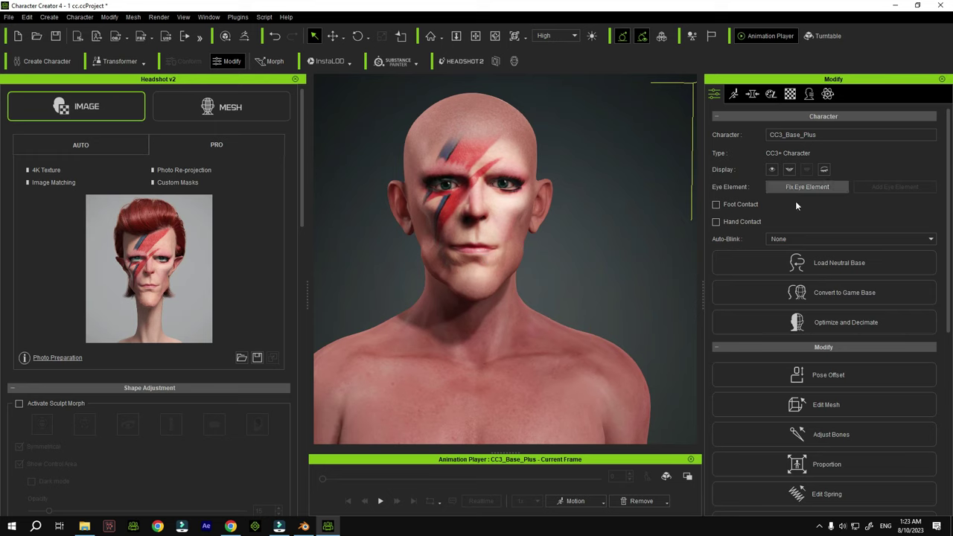
Smooth the jaw corner with the Smooth sculpt brush in Edit Mesh and turn off Mirror X
{"action": "left_click", "coordinate": [839, 409]}
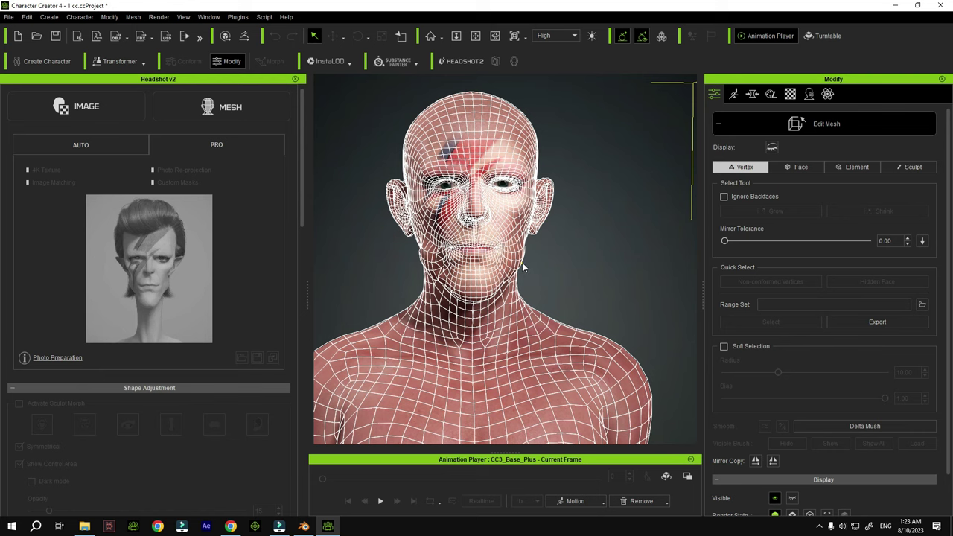
{"action": "left_click", "coordinate": [915, 171]}
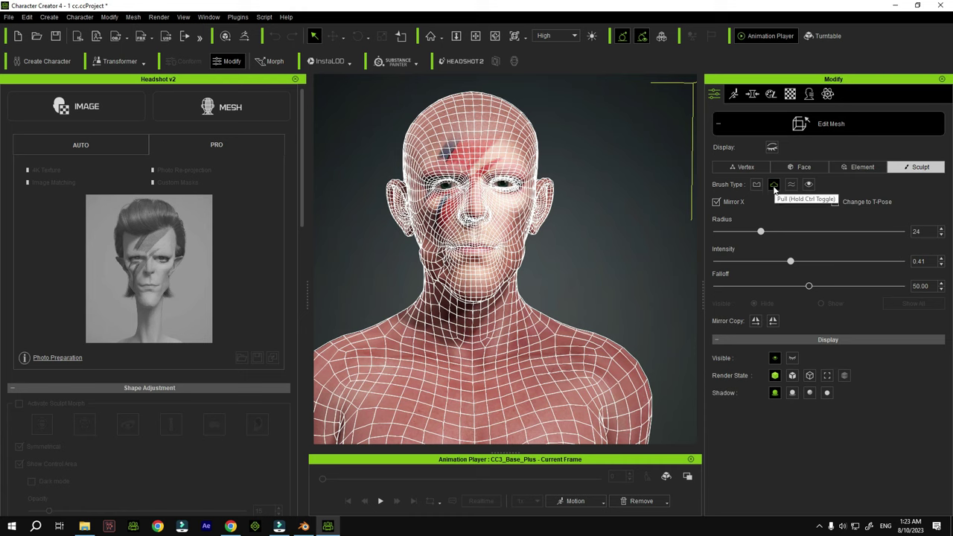
{"action": "left_click", "coordinate": [774, 186]}
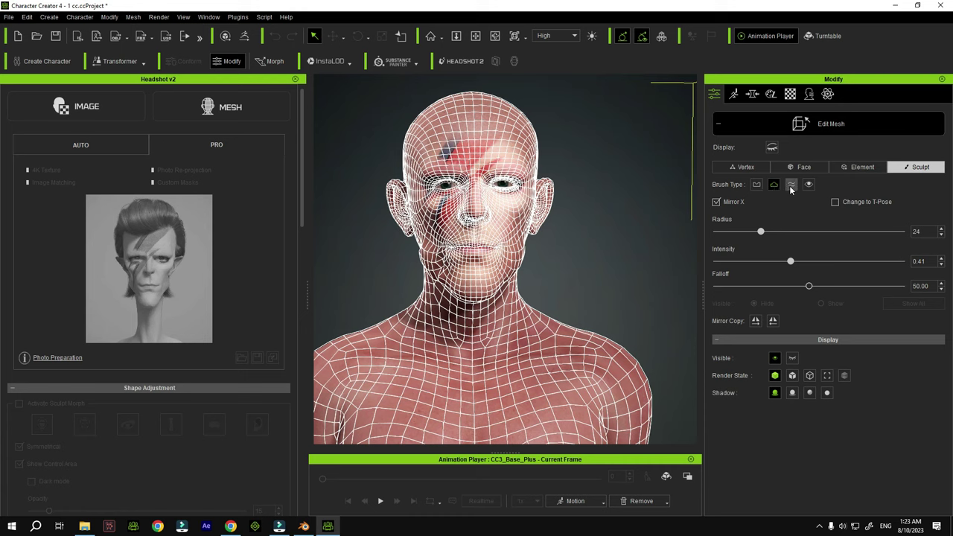
{"action": "left_click", "coordinate": [790, 186]}
{"action": "mouse_move", "coordinate": [428, 261]}
{"action": "left_mouse_down"}
{"action": "mouse_move", "coordinate": [419, 263]}
{"action": "mouse_move", "coordinate": [428, 265]}
{"action": "left_mouse_up"}
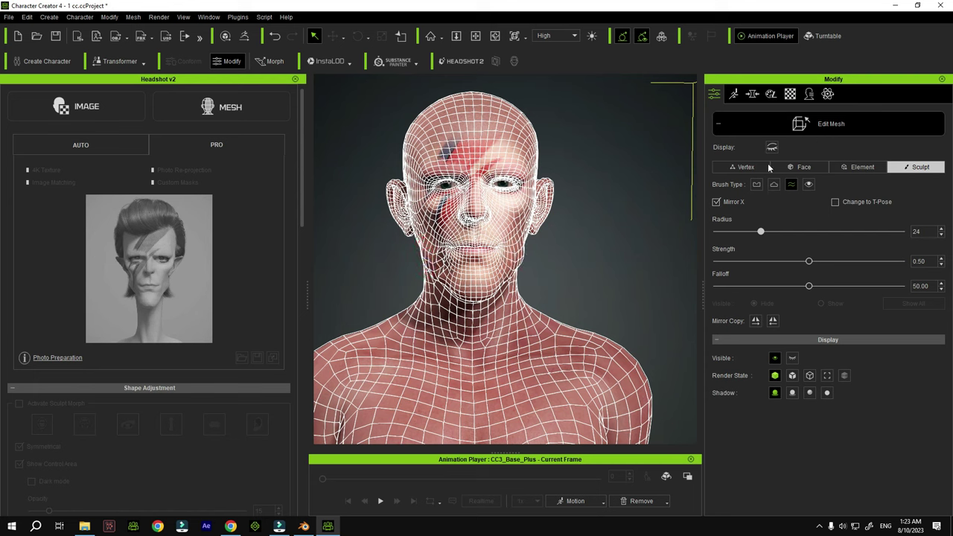
{"action": "left_click", "coordinate": [717, 203]}
{"action": "left_click", "coordinate": [833, 126]}
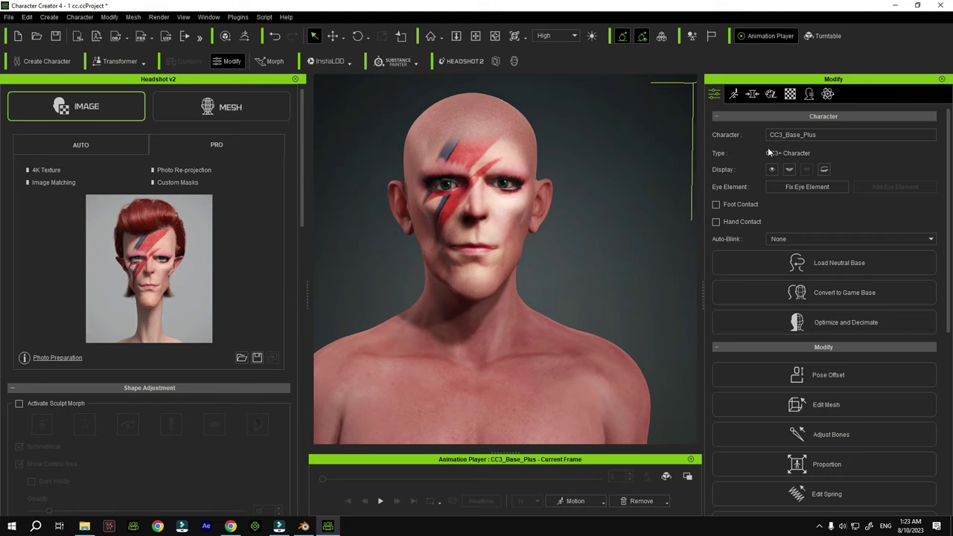
Smooth the jaw on the red-painted side of the face only, using the unmirrored Smooth sculpt brush, and finish mesh editing
{"action": "left_click", "coordinate": [835, 409]}
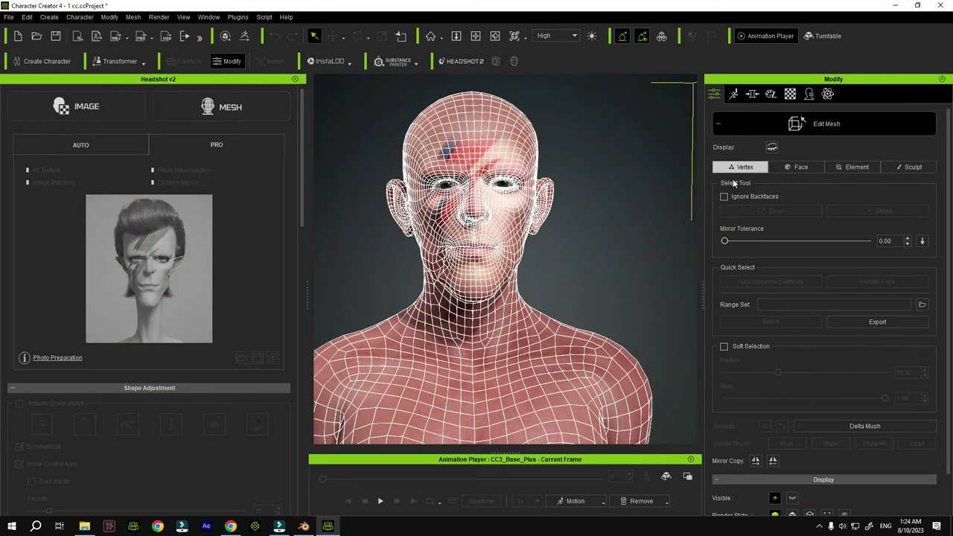
{"action": "left_click", "coordinate": [911, 167]}
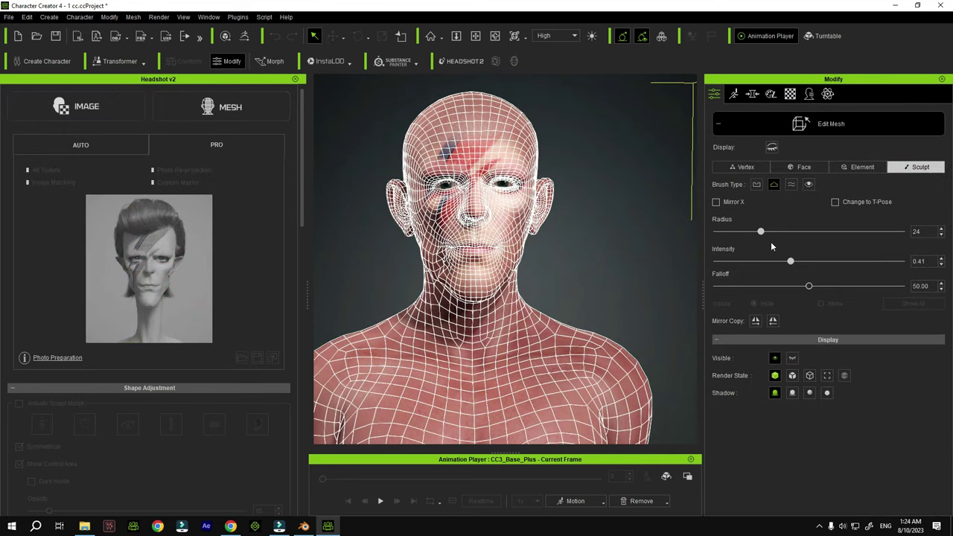
{"action": "left_click", "coordinate": [790, 184]}
{"action": "left_click_drag", "start_coordinate": [427, 261], "coordinate": [432, 275]}
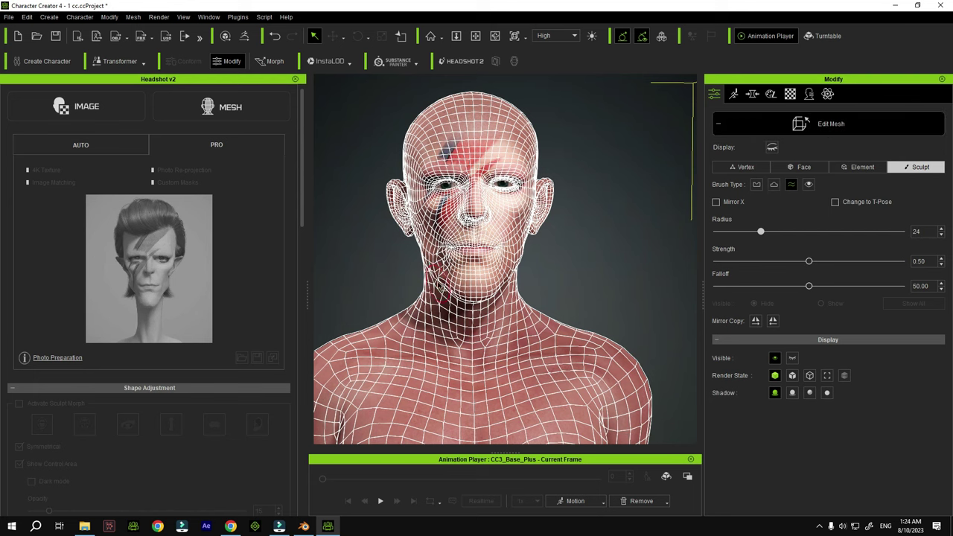
{"action": "left_click_drag", "start_coordinate": [437, 280], "coordinate": [431, 273]}
{"action": "left_click", "coordinate": [831, 124]}
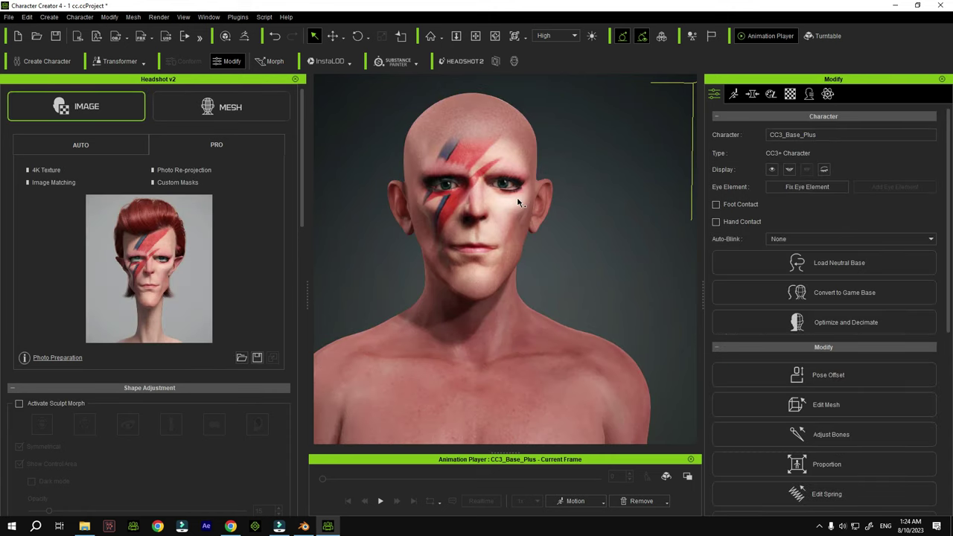
{"action": "scroll", "coordinate": [470, 213], "scroll_direction": "down", "scroll_amount": 5}
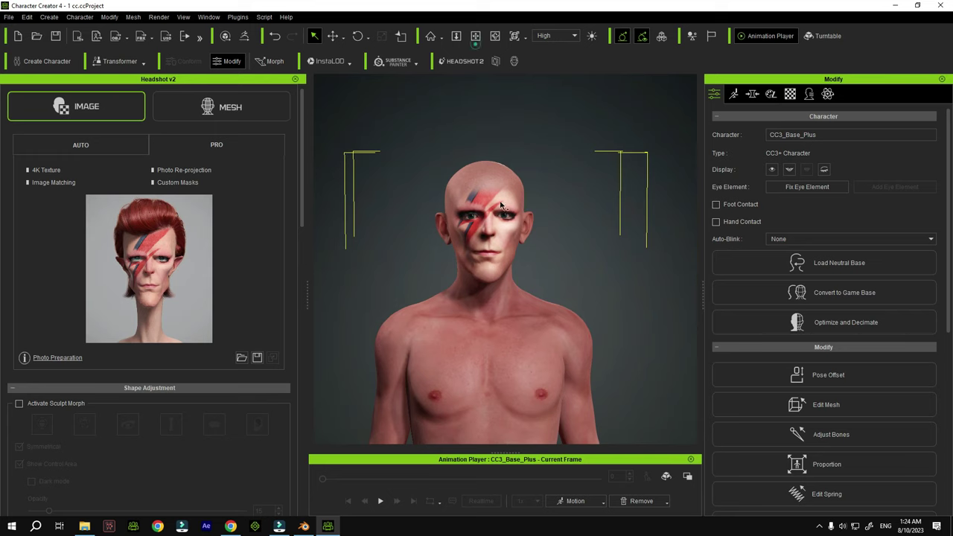
{"action": "left_click", "coordinate": [474, 35]}
{"action": "left_click_drag", "start_coordinate": [464, 194], "coordinate": [455, 140]}
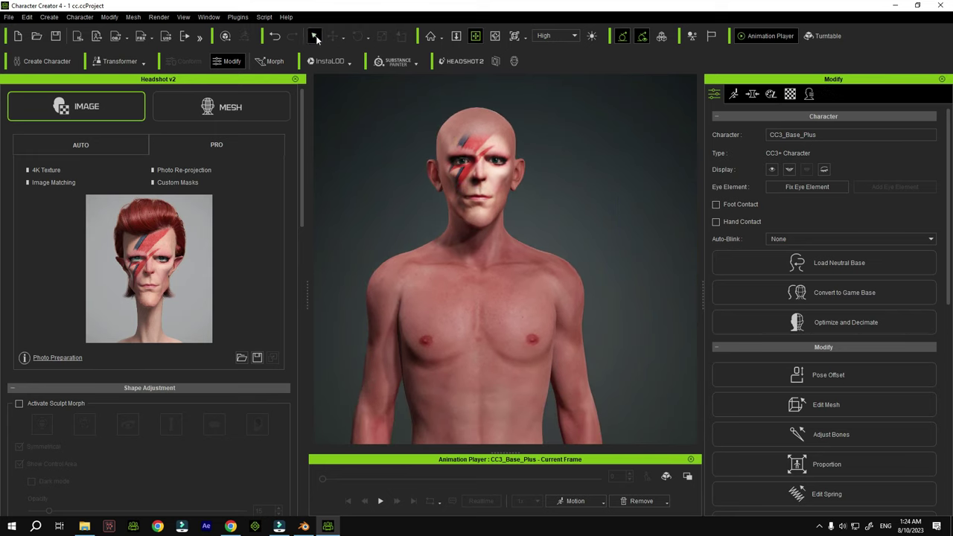
{"action": "left_click", "coordinate": [314, 36]}
Switch to File Explorer and unlock the BitLocker-encrypted E: drive by entering its password
{"action": "left_click", "coordinate": [84, 526]}
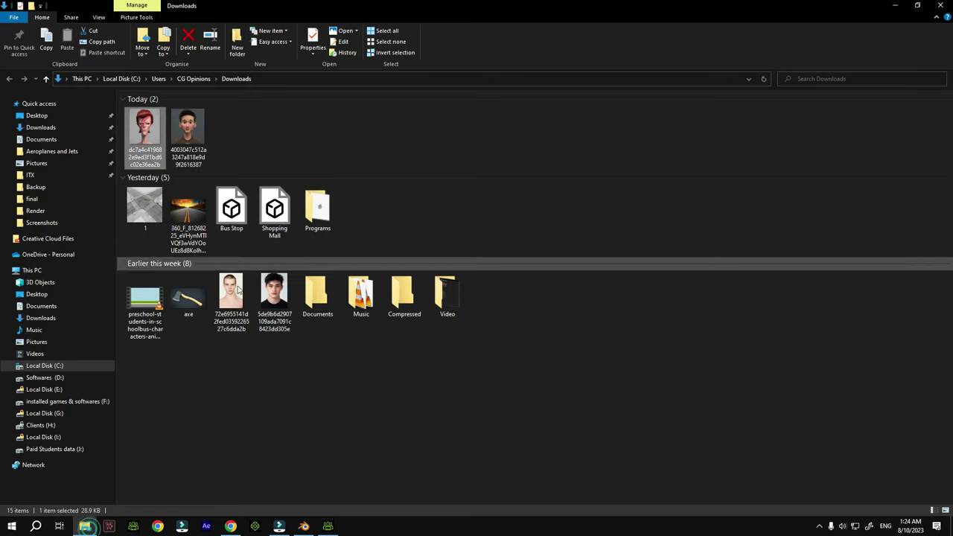
{"action": "left_click", "coordinate": [47, 392]}
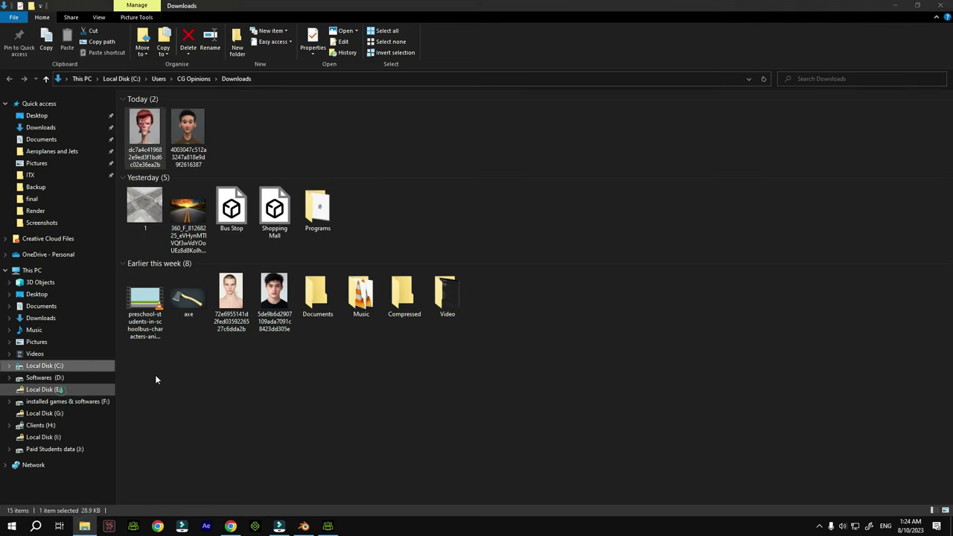
{"action": "type", "text": "••••••••••"}
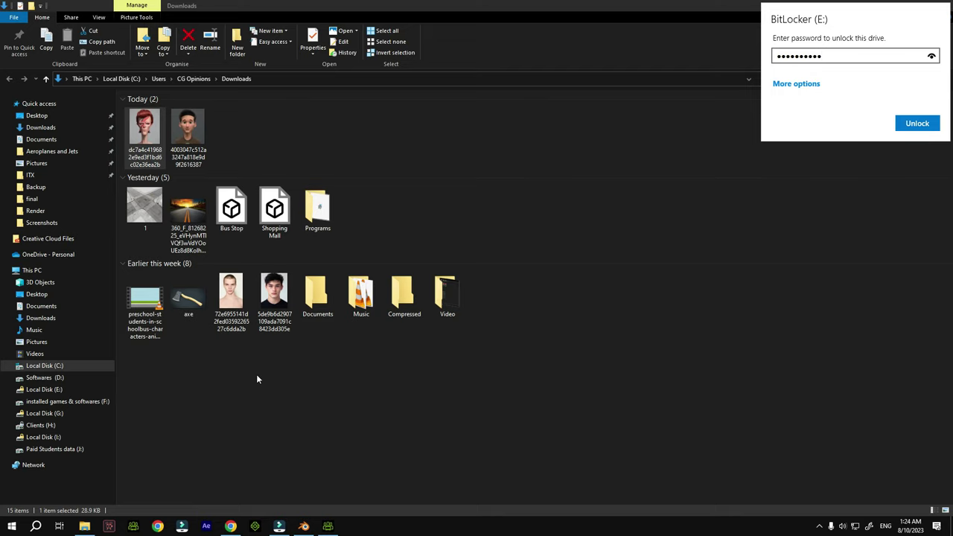
{"action": "key", "text": "Return"}
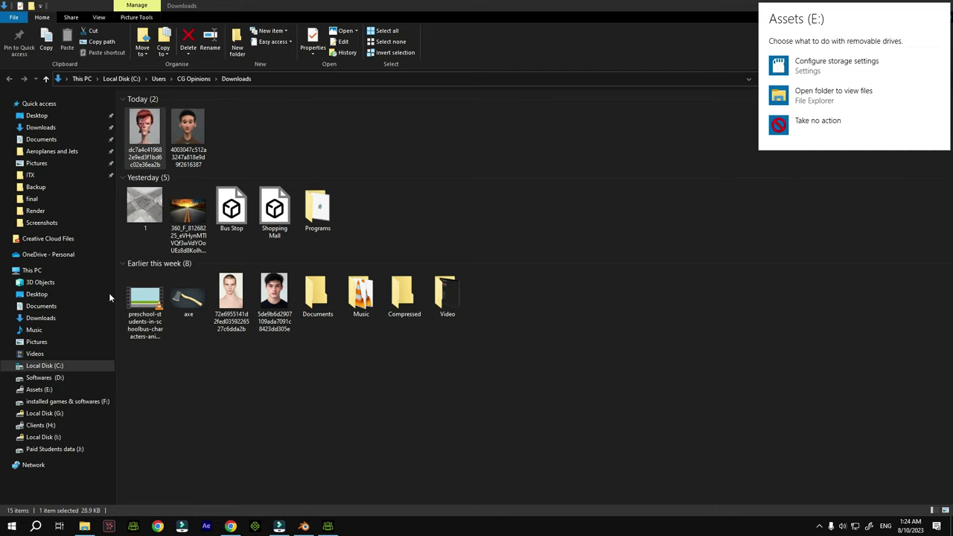
Open the Shirts folder of Reallusion_Character_Creator_3.2.2318.1_Resource_Pack inside iclone 7 on the E: drive
{"action": "left_click", "coordinate": [44, 389]}
{"action": "double_click", "coordinate": [318, 137]}
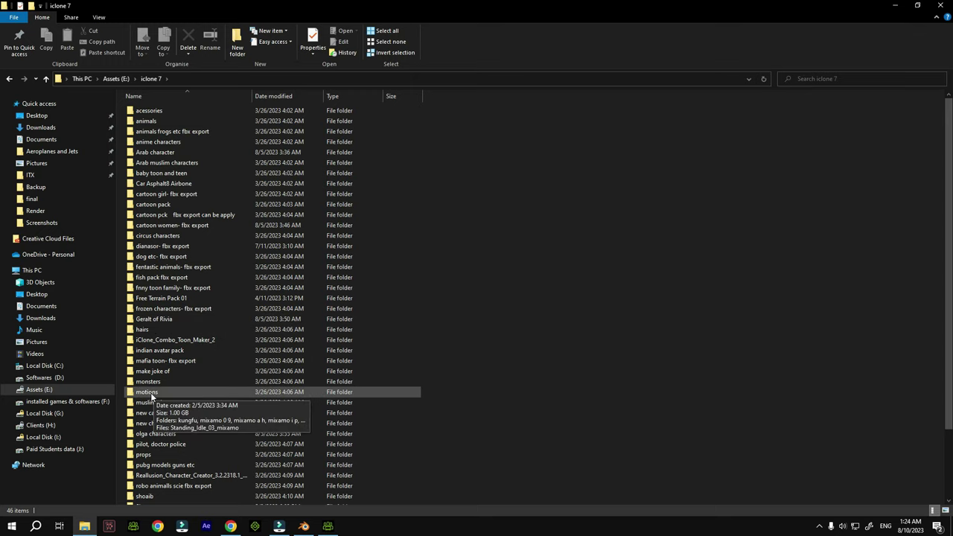
{"action": "double_click", "coordinate": [220, 476]}
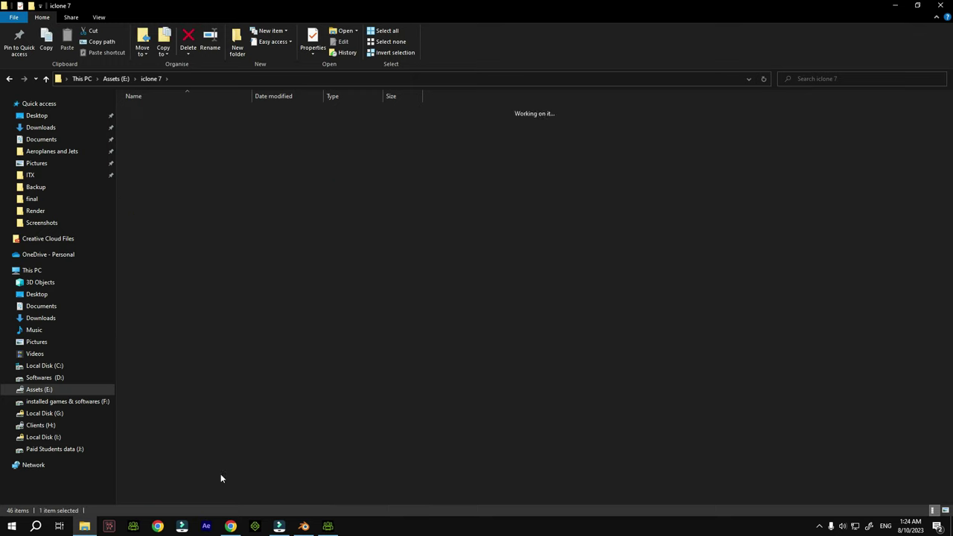
{"action": "double_click", "coordinate": [159, 162]}
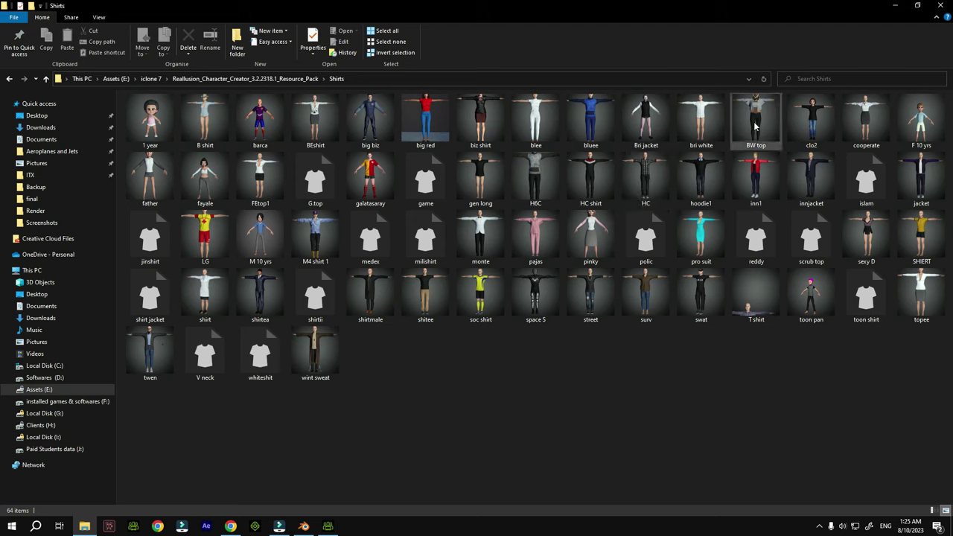
Apply the "soc shirt" file to the character in Character Creator using the Fit Body Shape cloth option
{"action": "left_click", "coordinate": [631, 302]}
{"action": "left_click", "coordinate": [584, 297]}
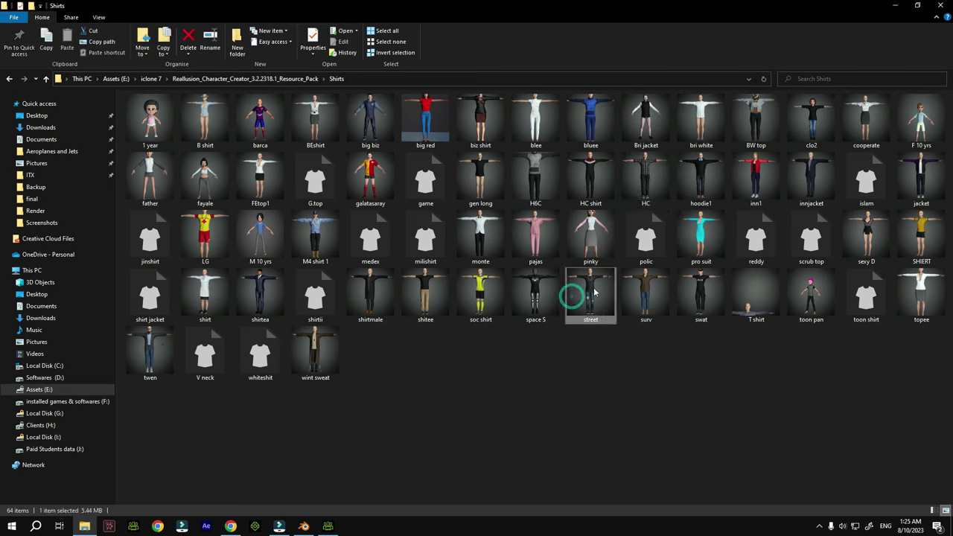
{"action": "left_click", "coordinate": [491, 293]}
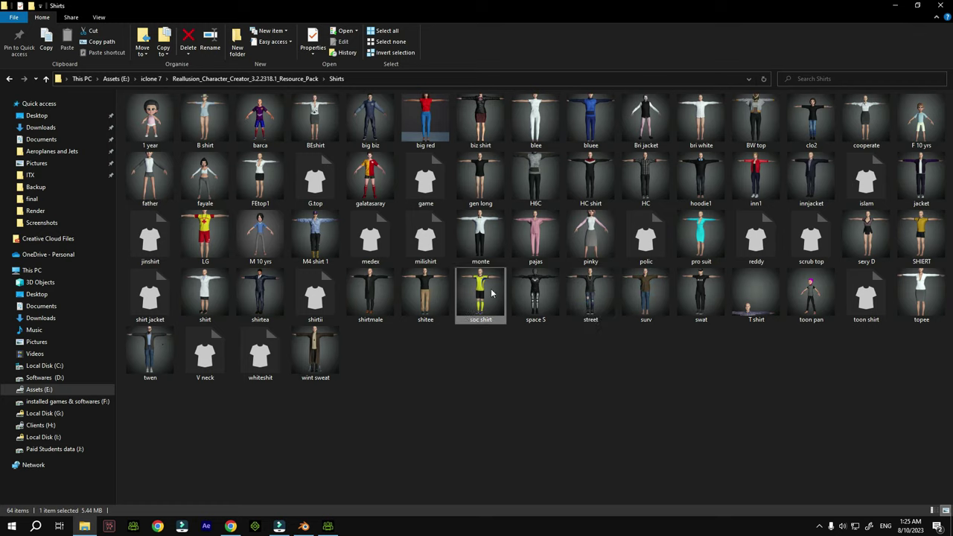
{"action": "left_click_drag", "start_coordinate": [485, 288], "coordinate": [490, 310]}
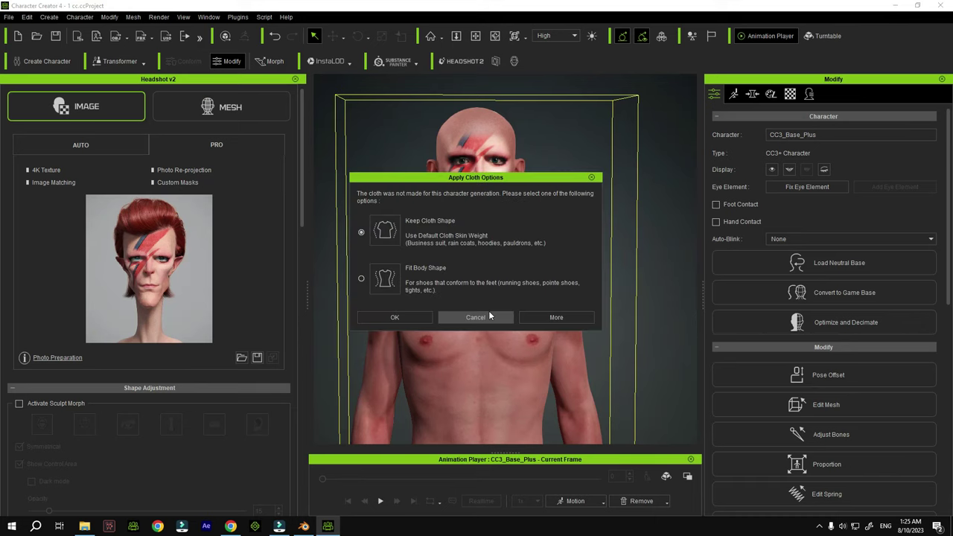
{"action": "left_click", "coordinate": [361, 279]}
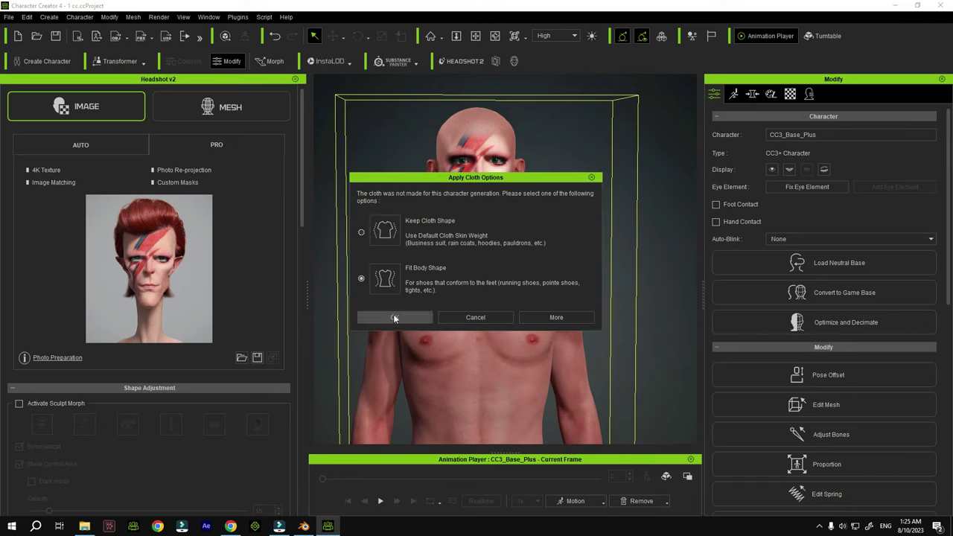
{"action": "left_click", "coordinate": [395, 317]}
{"action": "left_click", "coordinate": [453, 299]}
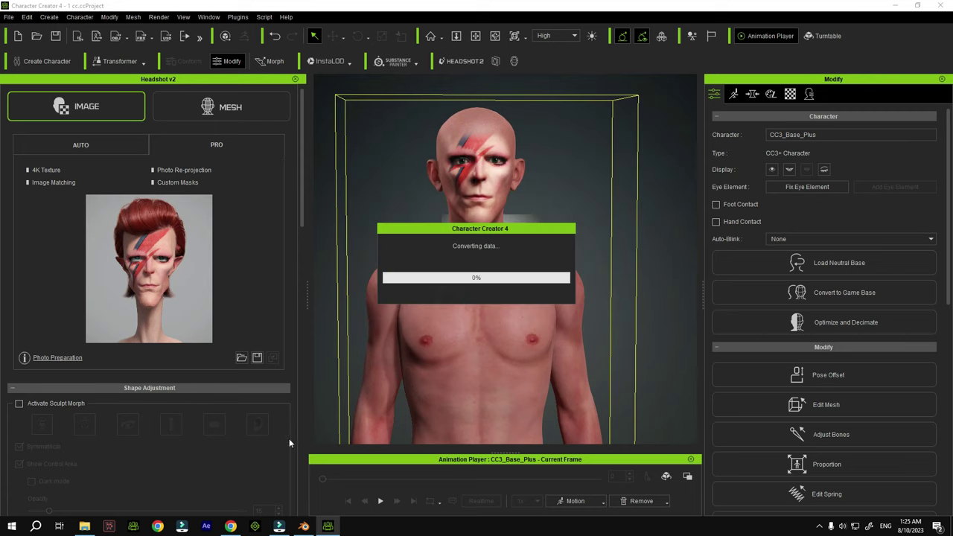
Return to File Explorer and open the resource pack's Pants folder
{"action": "left_click", "coordinate": [84, 527]}
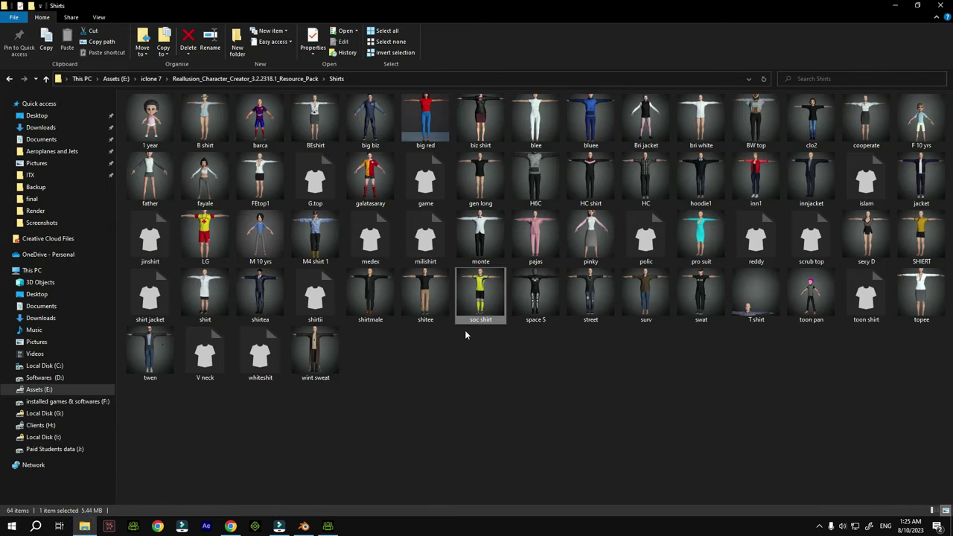
{"action": "left_click", "coordinate": [46, 79]}
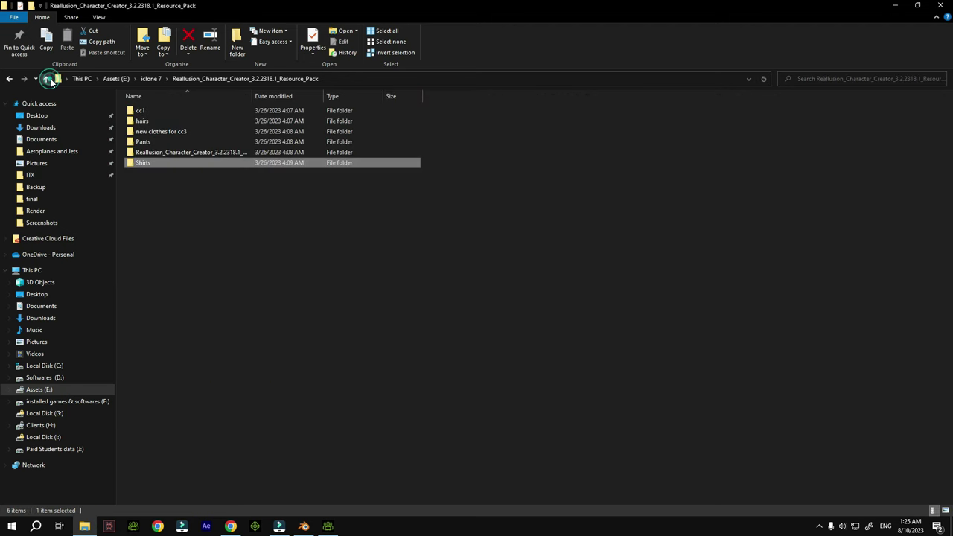
{"action": "double_click", "coordinate": [169, 142]}
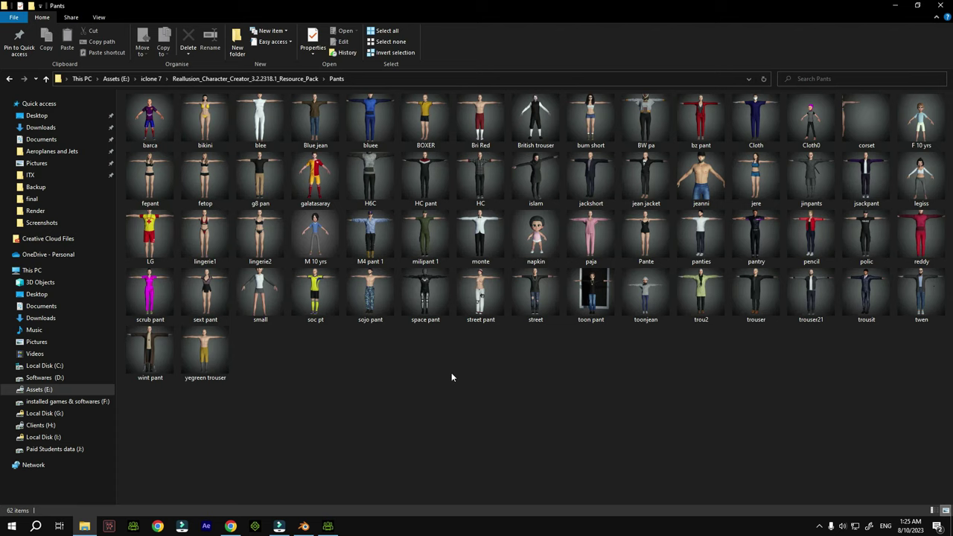
Apply the "soc pt" pants to the character in Character Creator with Fit Body Shape and the Default skin weight preset
{"action": "double_click", "coordinate": [324, 299]}
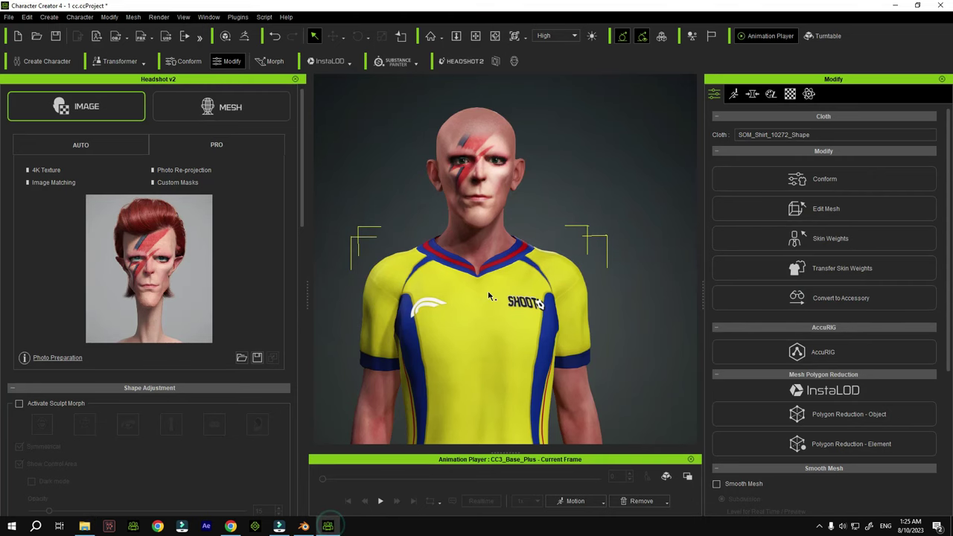
{"action": "left_click", "coordinate": [475, 36]}
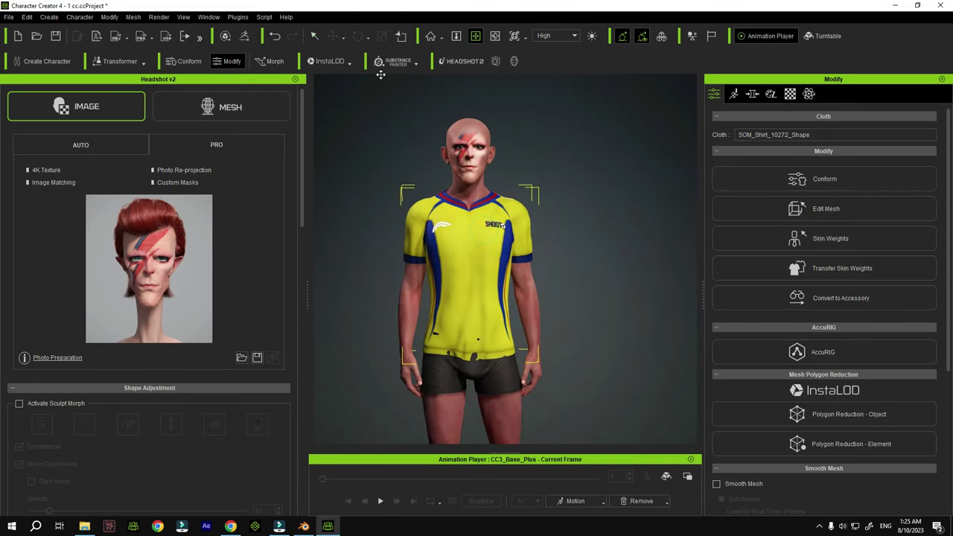
{"action": "left_click", "coordinate": [315, 36]}
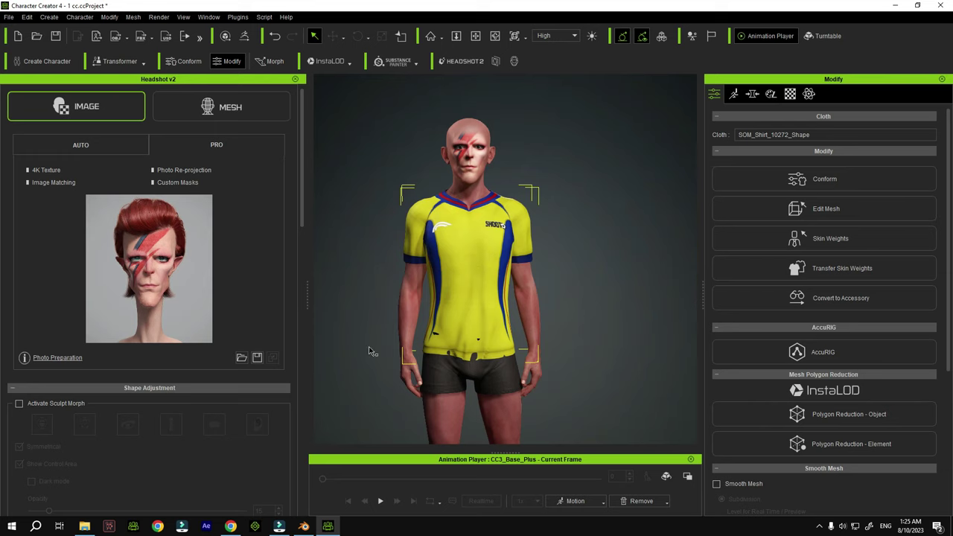
{"action": "left_click", "coordinate": [84, 525]}
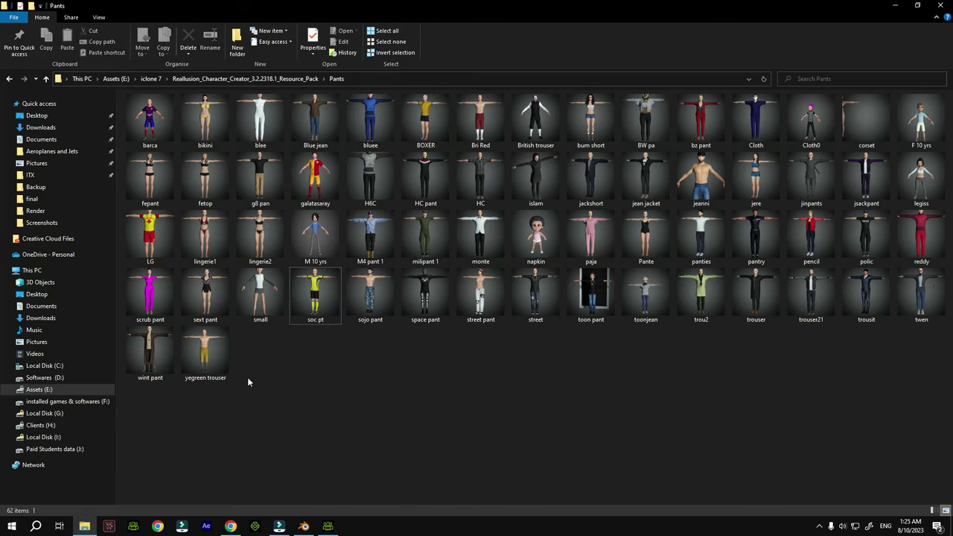
{"action": "left_click_drag", "start_coordinate": [315, 296], "coordinate": [482, 294]}
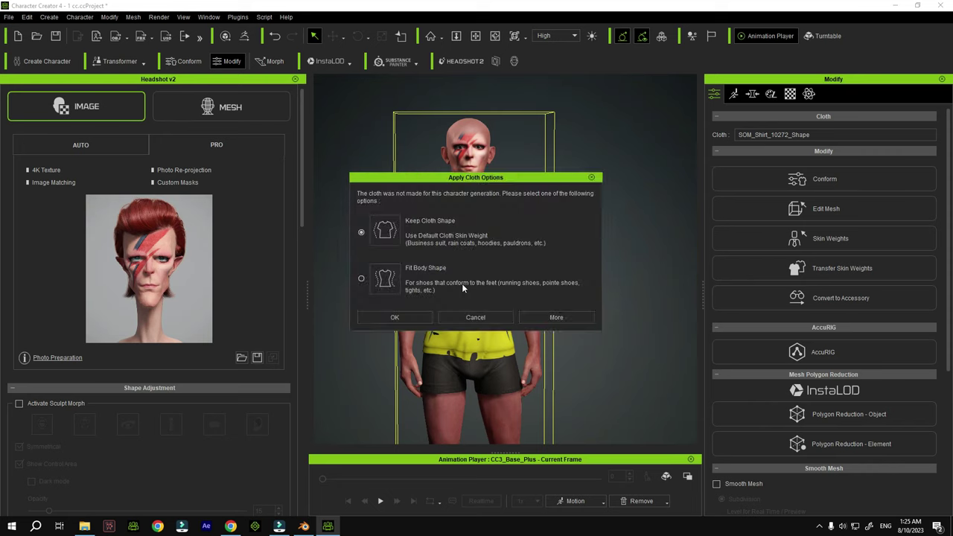
{"action": "left_click", "coordinate": [362, 278]}
{"action": "left_click", "coordinate": [399, 316]}
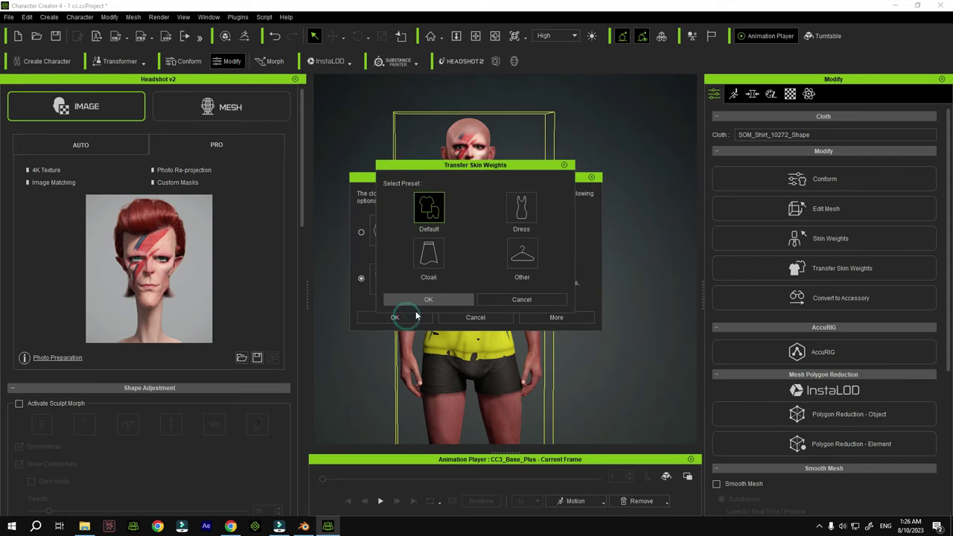
{"action": "left_click", "coordinate": [426, 301]}
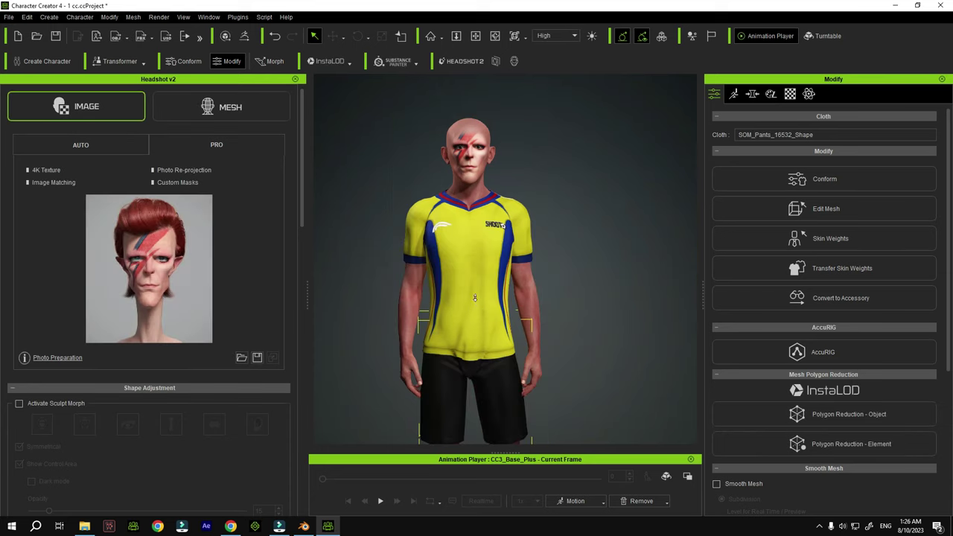
Examine the fit of the shirt and shorts from the front and across the upper back
{"action": "left_click", "coordinate": [475, 36]}
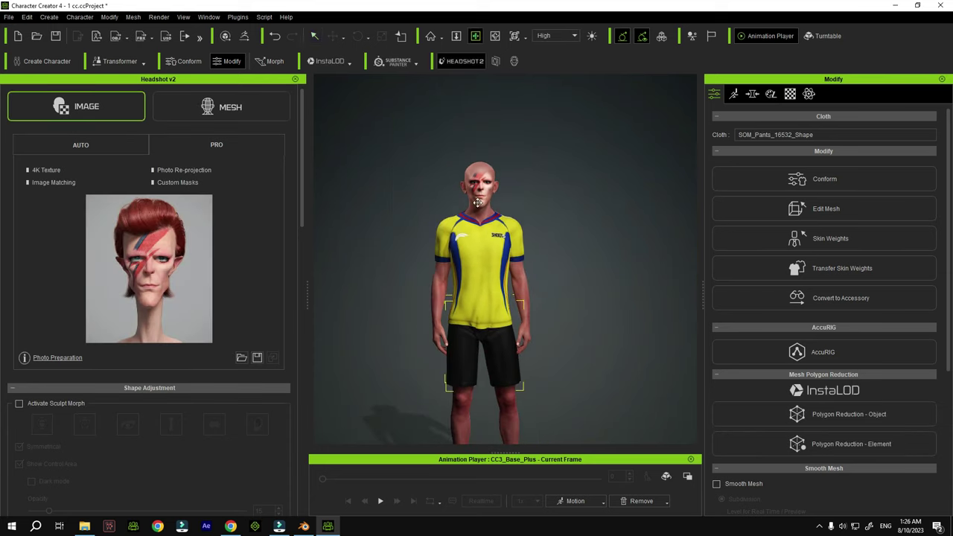
{"action": "left_click_drag", "start_coordinate": [500, 254], "coordinate": [459, 271]}
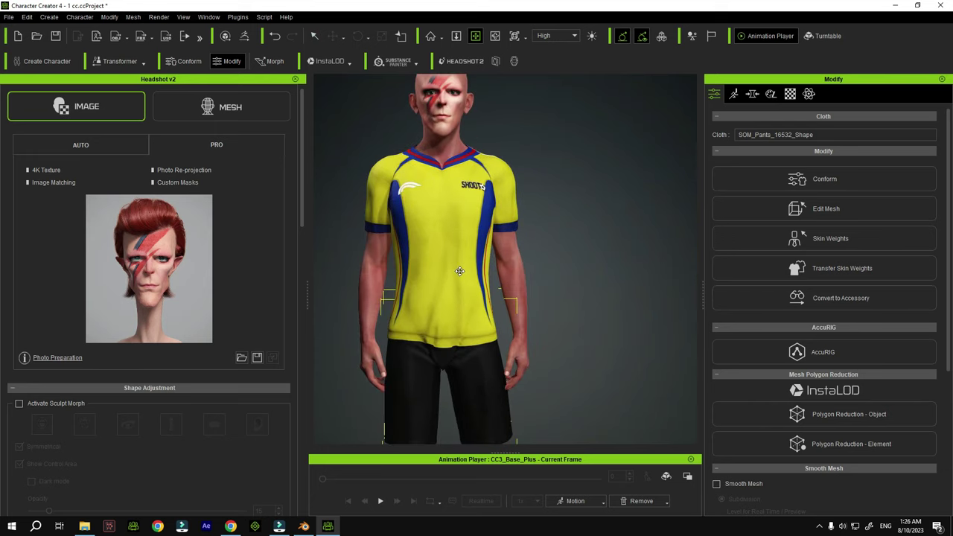
{"action": "left_click", "coordinate": [495, 36]}
{"action": "left_click_drag", "start_coordinate": [547, 156], "coordinate": [523, 160]}
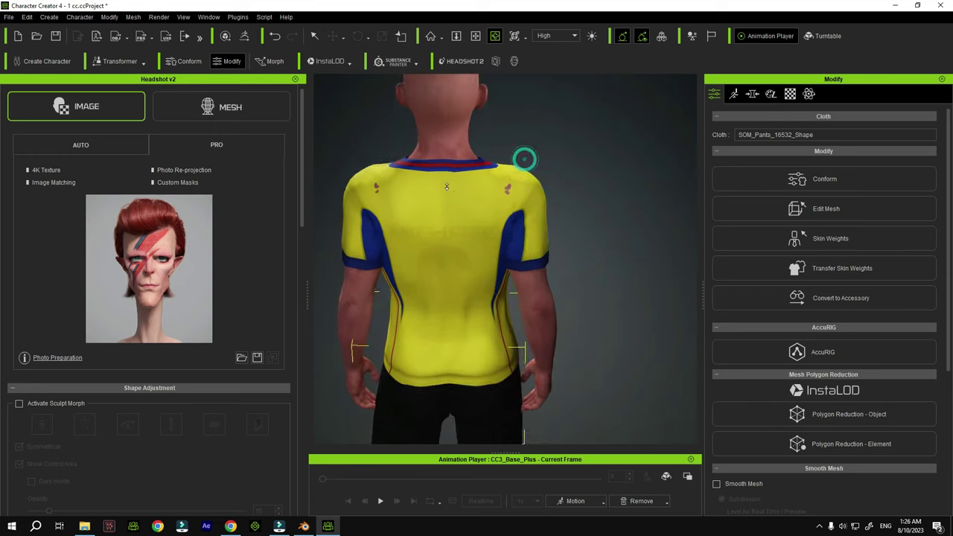
{"action": "scroll", "coordinate": [427, 159], "scroll_direction": "up", "scroll_amount": 3}
{"action": "left_click", "coordinate": [475, 36]}
{"action": "left_click_drag", "start_coordinate": [455, 190], "coordinate": [440, 163]}
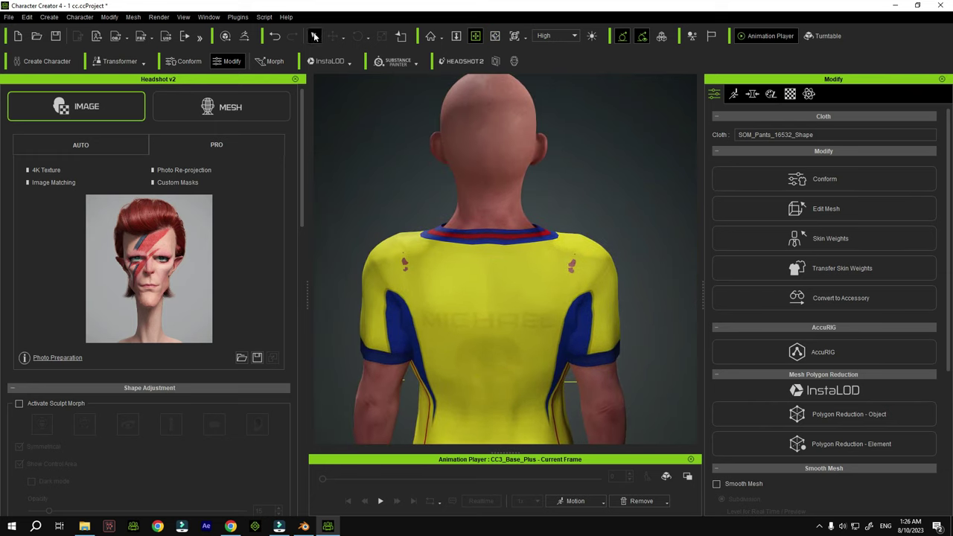
Select the soccer shirt and put its mesh into Edit Mesh Sculpt mode
{"action": "left_click", "coordinate": [314, 36]}
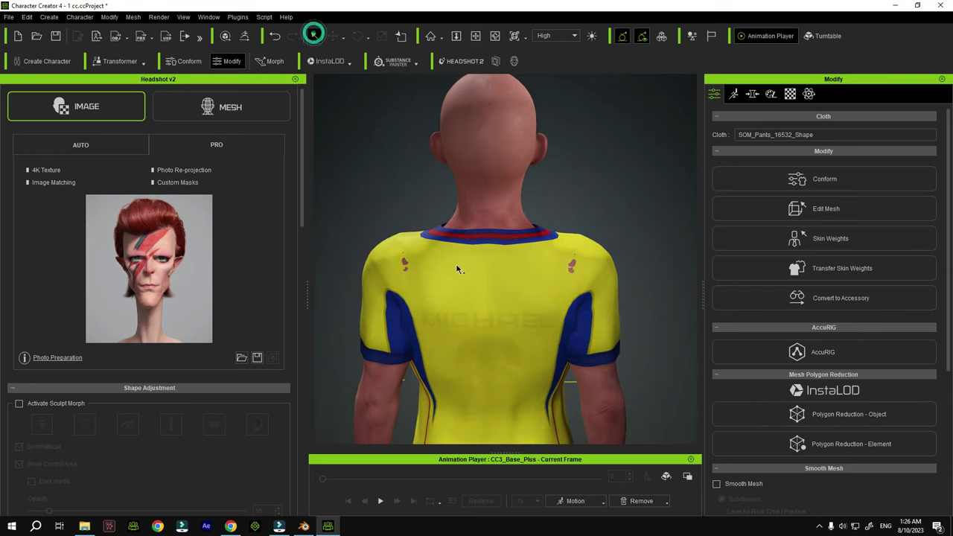
{"action": "left_click", "coordinate": [455, 266]}
{"action": "left_click", "coordinate": [456, 266]}
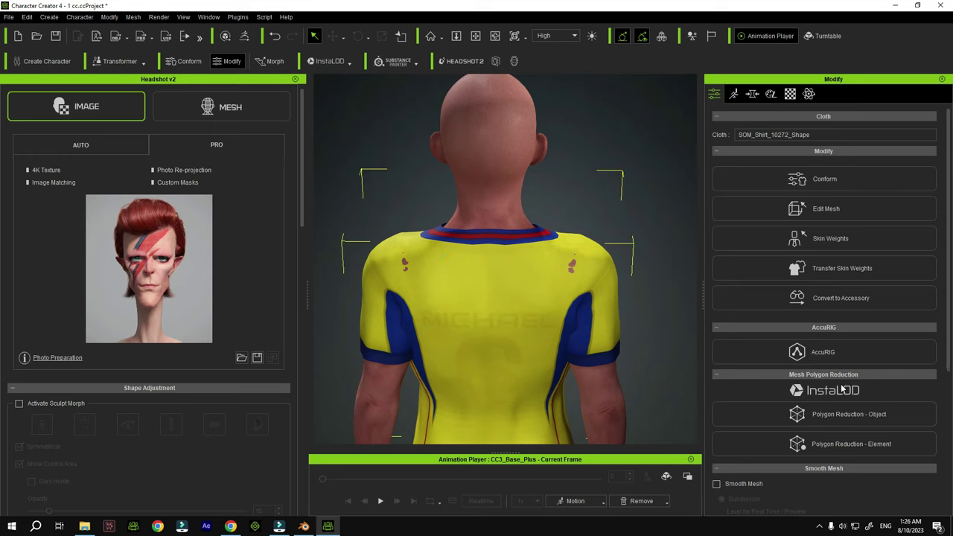
{"action": "left_click", "coordinate": [849, 211]}
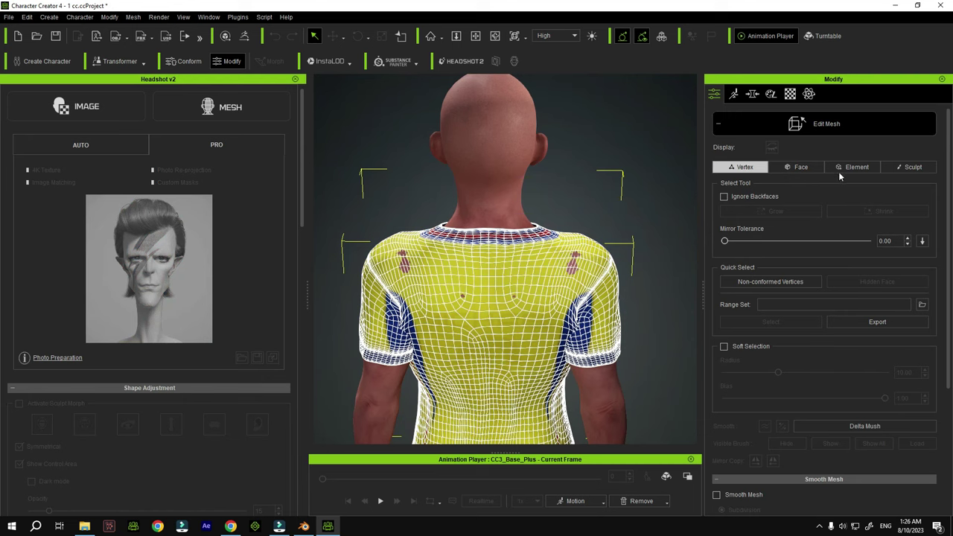
{"action": "left_click", "coordinate": [913, 168]}
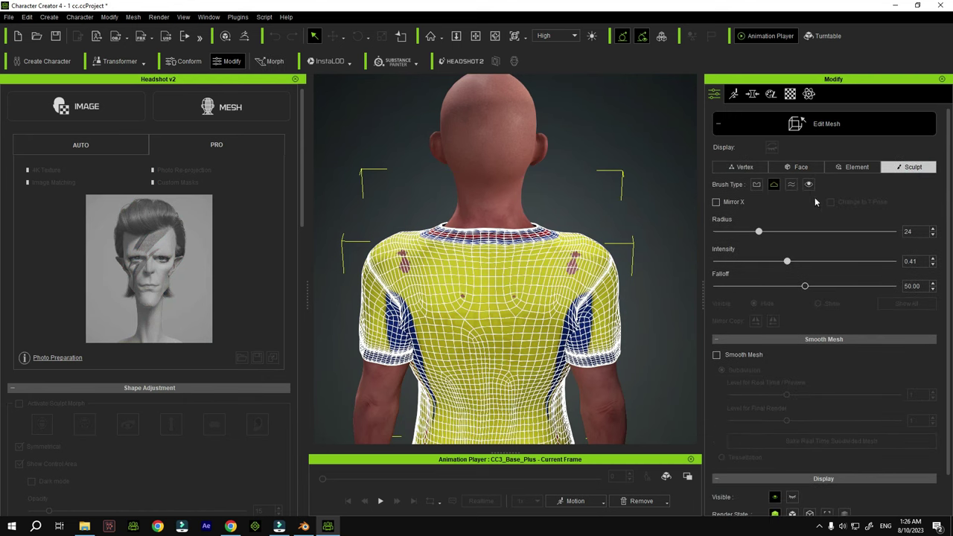
Sculpt the shirt outward over both shoulder blades to cover the skin poking through, and finish mesh editing
{"action": "left_click", "coordinate": [776, 186]}
{"action": "mouse_move", "coordinate": [571, 269]}
{"action": "left_mouse_down"}
{"action": "mouse_move", "coordinate": [511, 302]}
{"action": "mouse_move", "coordinate": [456, 299]}
{"action": "mouse_move", "coordinate": [411, 277]}
{"action": "mouse_move", "coordinate": [403, 251]}
{"action": "mouse_move", "coordinate": [395, 262]}
{"action": "mouse_move", "coordinate": [412, 256]}
{"action": "mouse_move", "coordinate": [401, 256]}
{"action": "mouse_move", "coordinate": [425, 276]}
{"action": "left_mouse_up"}
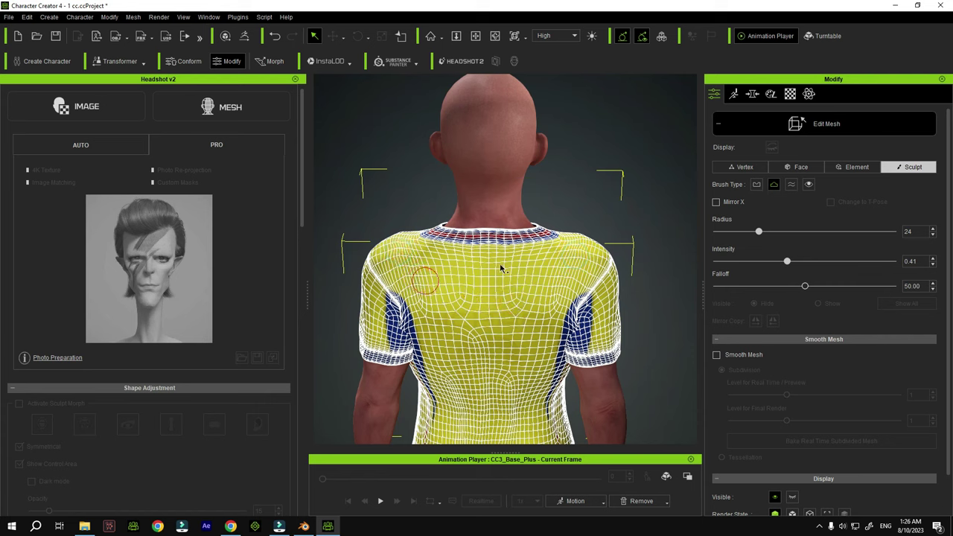
{"action": "left_click_drag", "start_coordinate": [569, 255], "coordinate": [532, 256]}
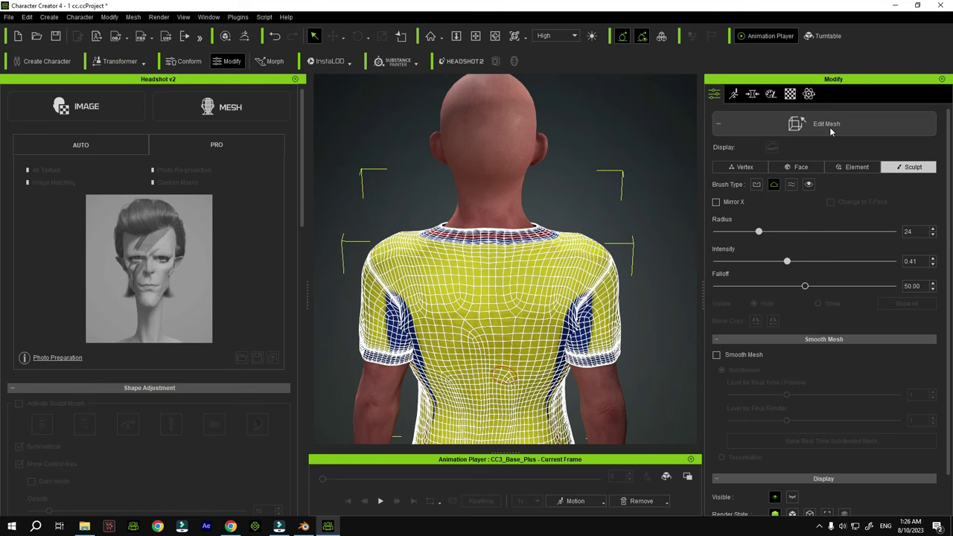
{"action": "key", "text": "Escape"}
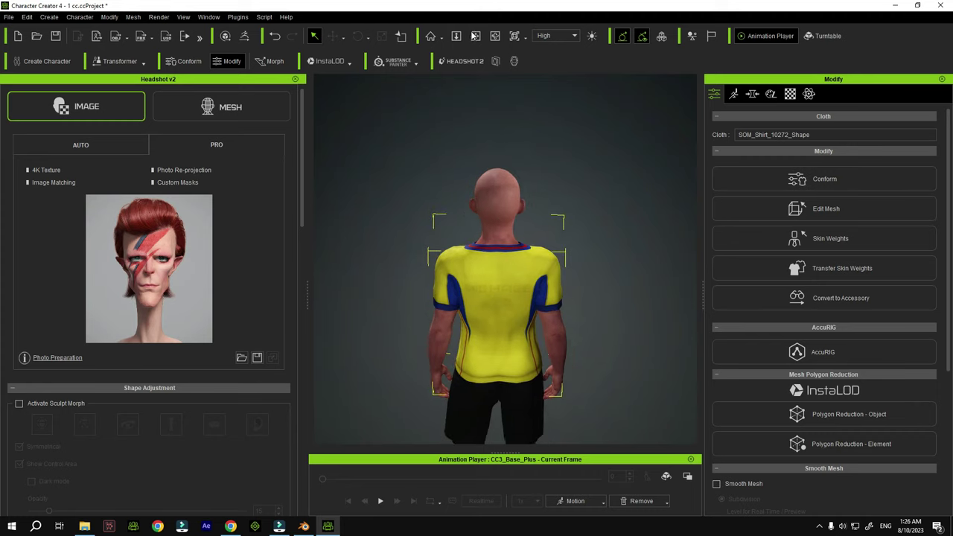
{"action": "left_click", "coordinate": [474, 36]}
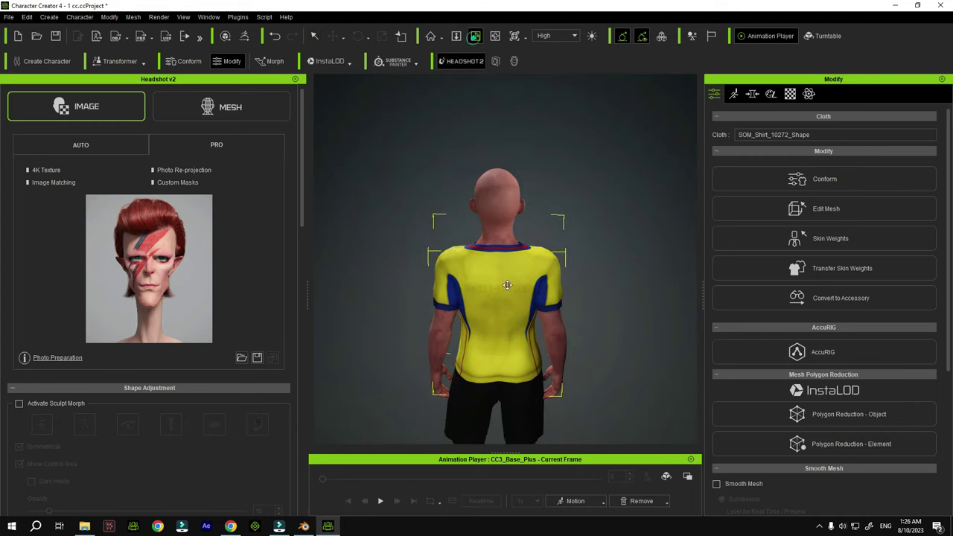
{"action": "left_click", "coordinate": [494, 35]}
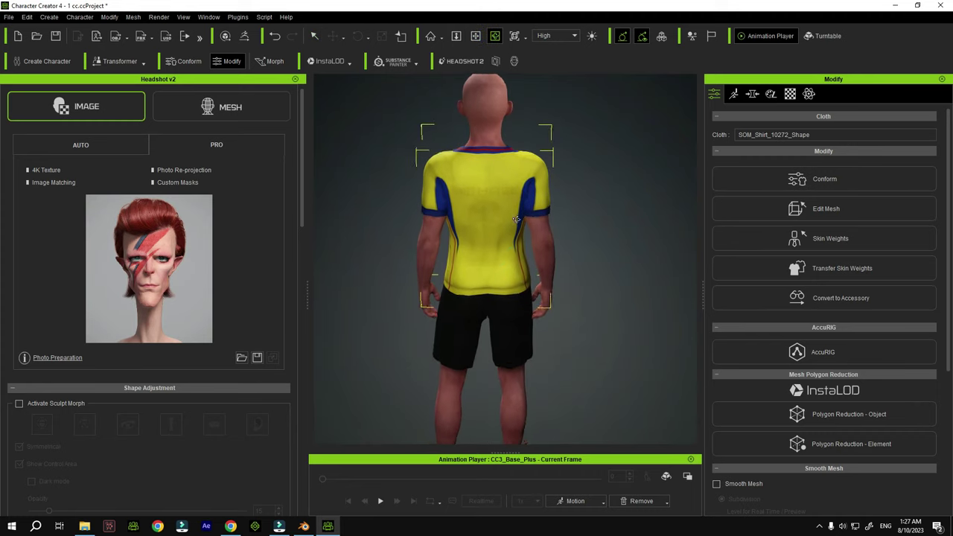
Check the shirt from the front, select the character's body, and save the project
{"action": "left_click_drag", "start_coordinate": [504, 259], "coordinate": [674, 261]}
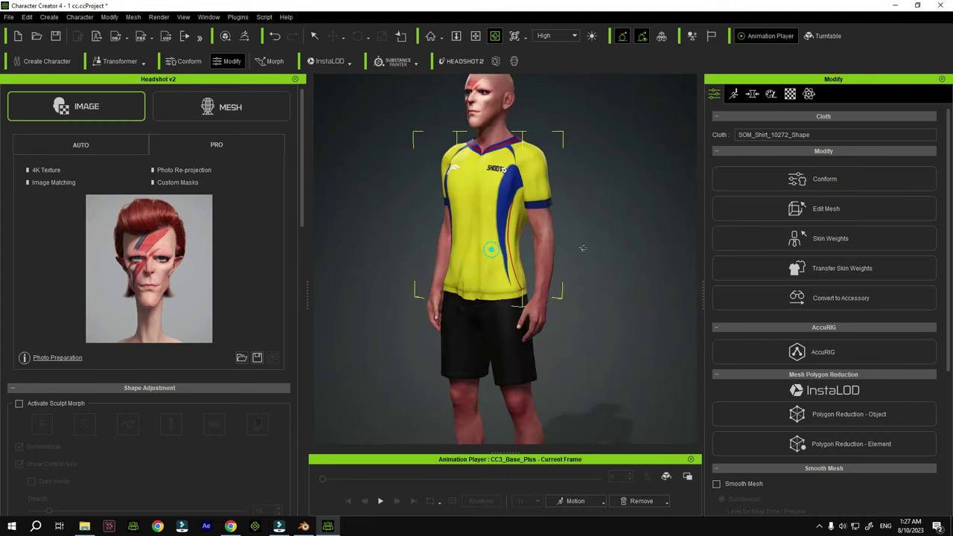
{"action": "left_click", "coordinate": [474, 36]}
{"action": "left_click_drag", "start_coordinate": [471, 186], "coordinate": [451, 235]}
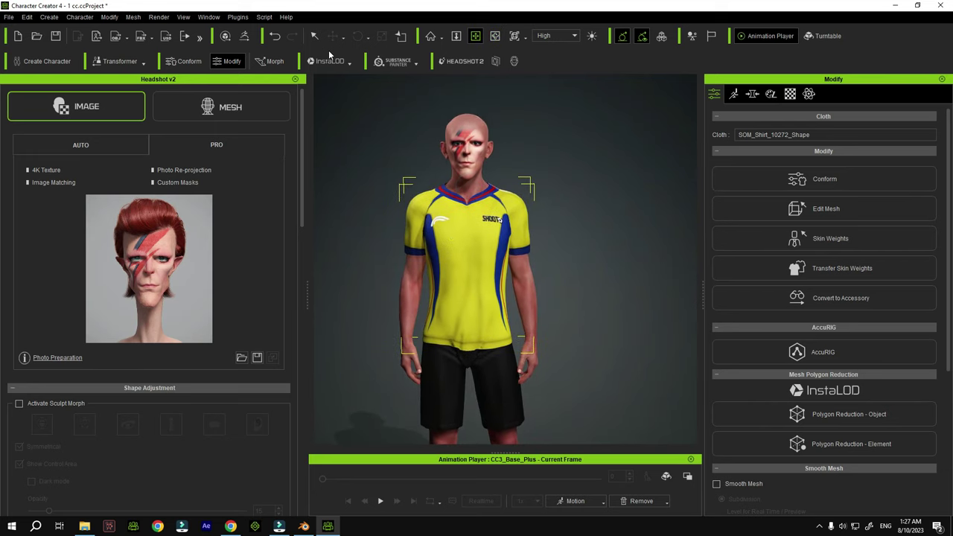
{"action": "left_click", "coordinate": [316, 36]}
{"action": "left_click", "coordinate": [315, 35]}
{"action": "left_click", "coordinate": [466, 171]}
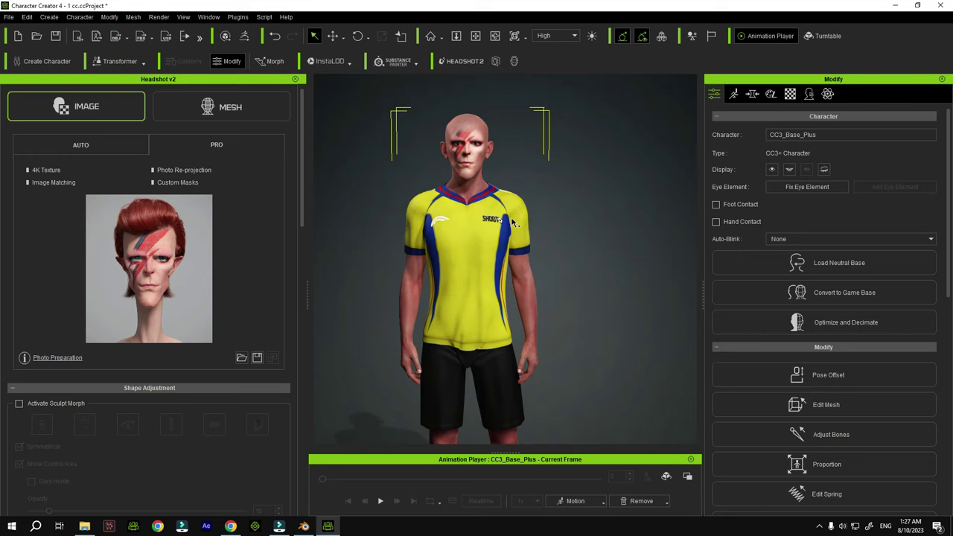
{"action": "key", "text": "ctrl+s"}
Restore the Standard workspace layout so that the content library is available
{"action": "left_click", "coordinate": [314, 36]}
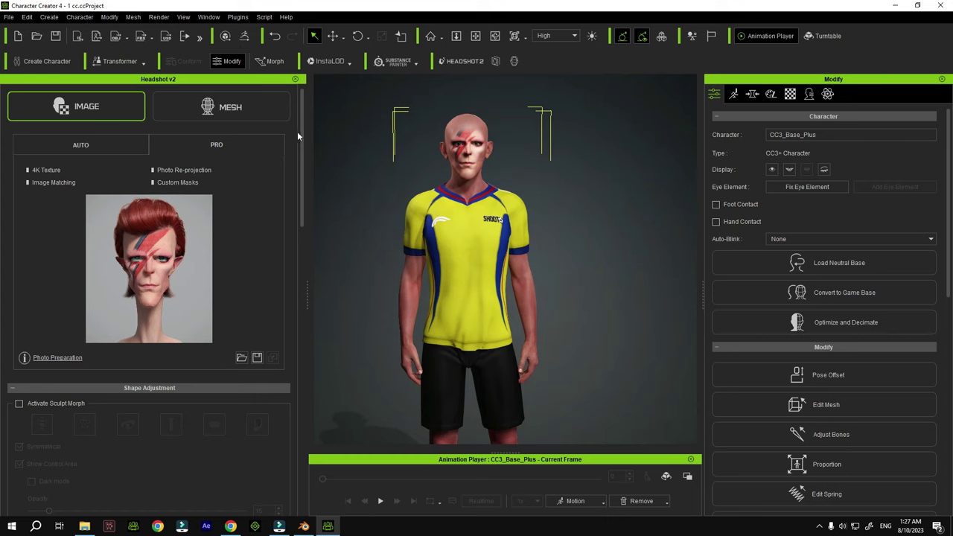
{"action": "left_click_drag", "start_coordinate": [299, 131], "coordinate": [312, 372]}
{"action": "left_click", "coordinate": [208, 16]}
{"action": "mouse_move", "coordinate": [274, 32]}
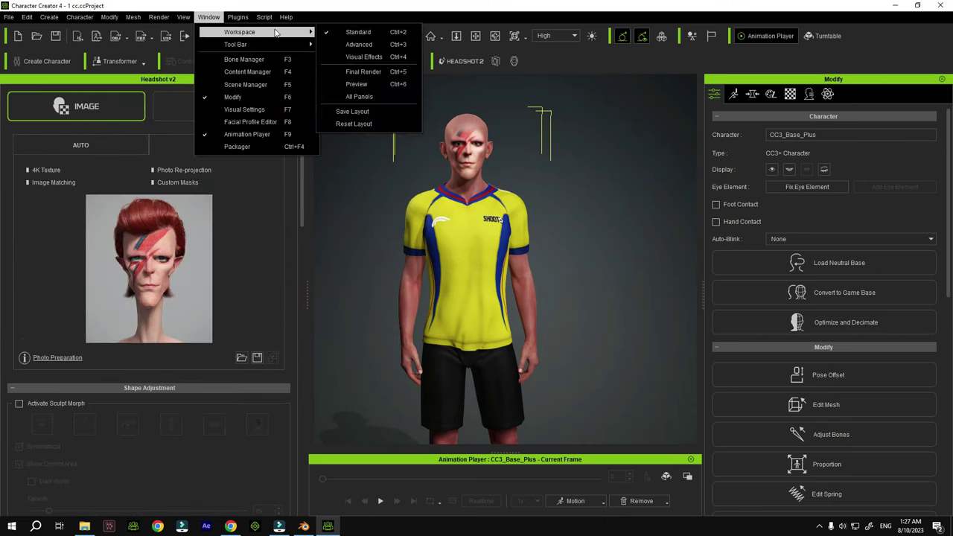
{"action": "left_click", "coordinate": [358, 32]}
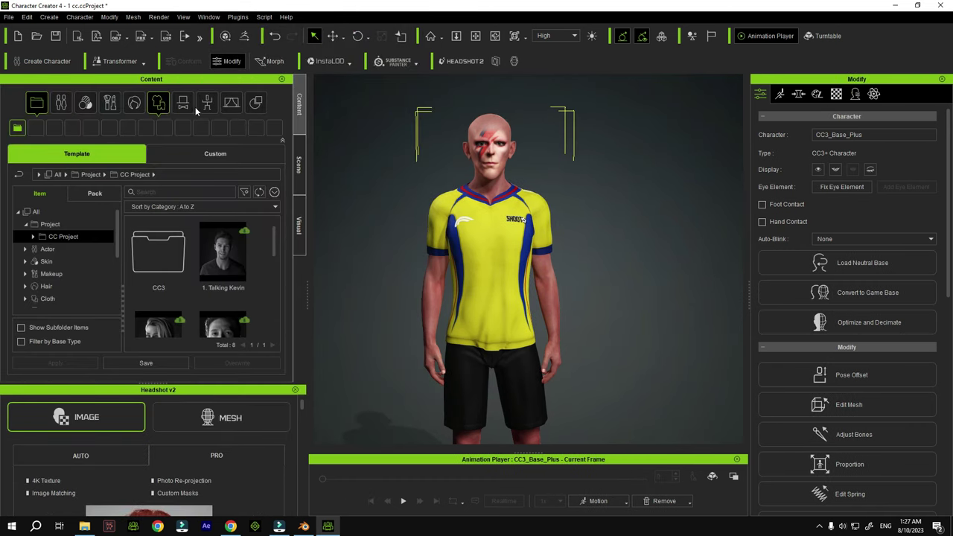
Browse the animation library to the 1.Male Pose folder and look over its poses
{"action": "left_click", "coordinate": [207, 104]}
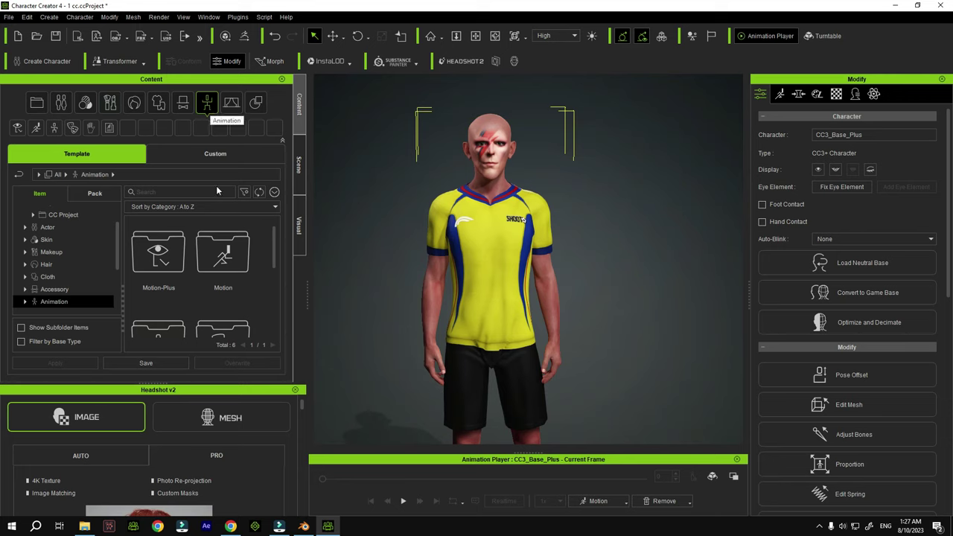
{"action": "left_click", "coordinate": [223, 257]}
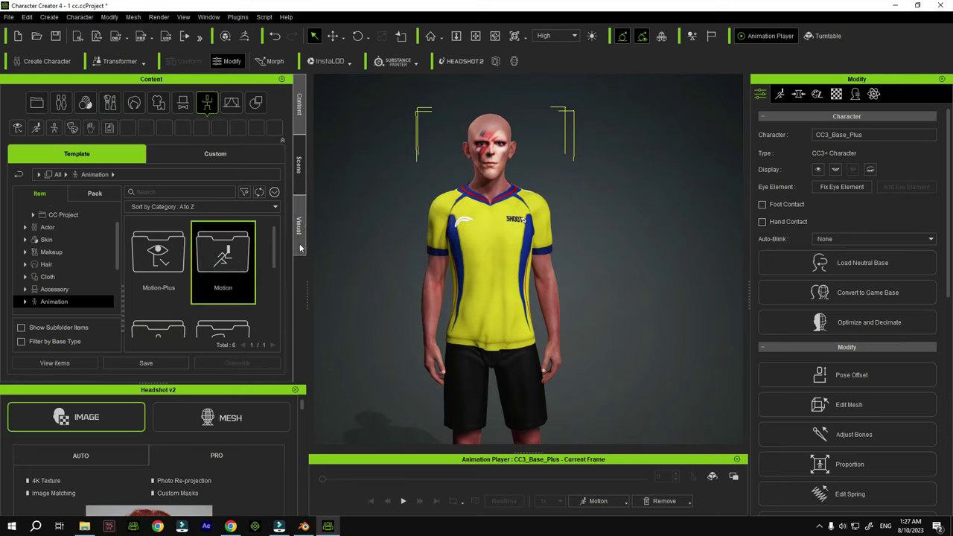
{"action": "scroll", "coordinate": [276, 246], "scroll_direction": "down", "scroll_amount": 2}
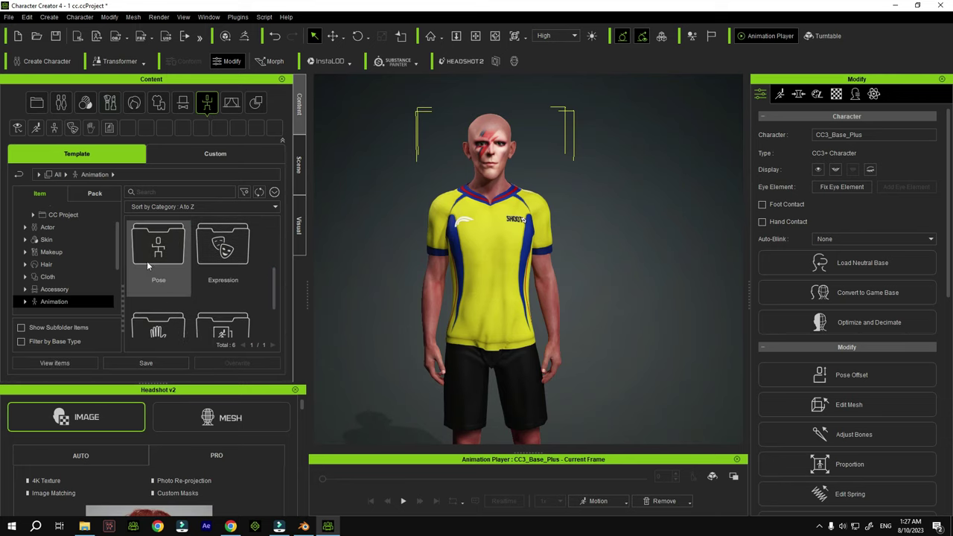
{"action": "double_click", "coordinate": [147, 260]}
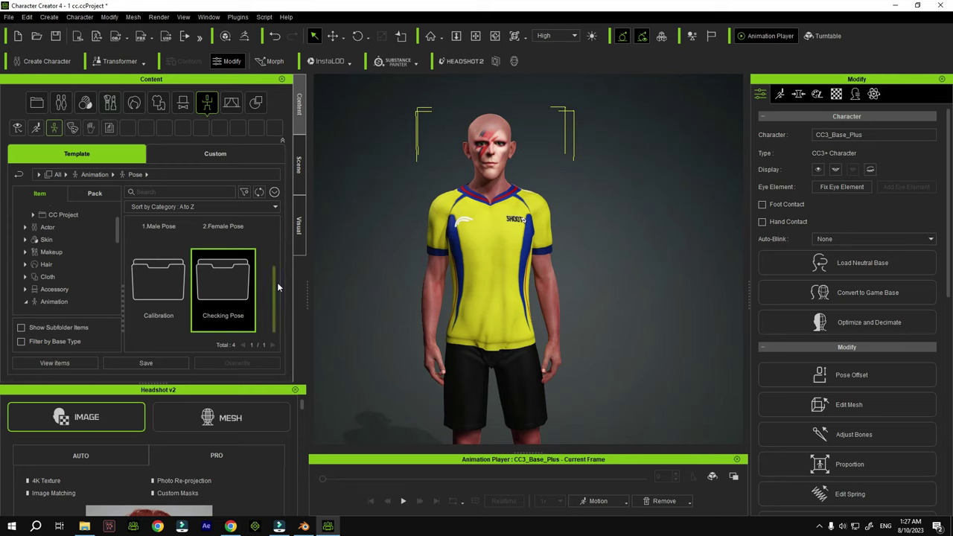
{"action": "left_click_drag", "start_coordinate": [274, 302], "coordinate": [274, 240]}
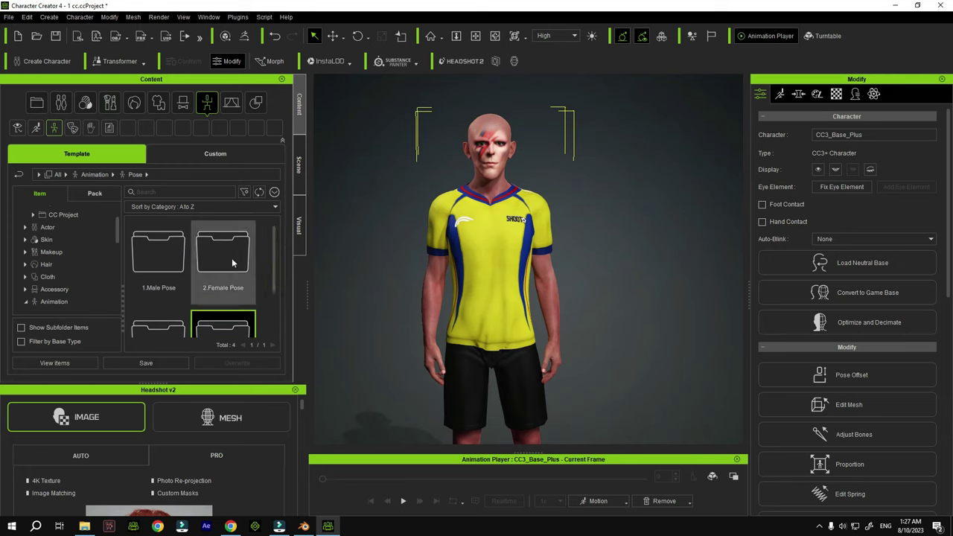
{"action": "double_click", "coordinate": [167, 262]}
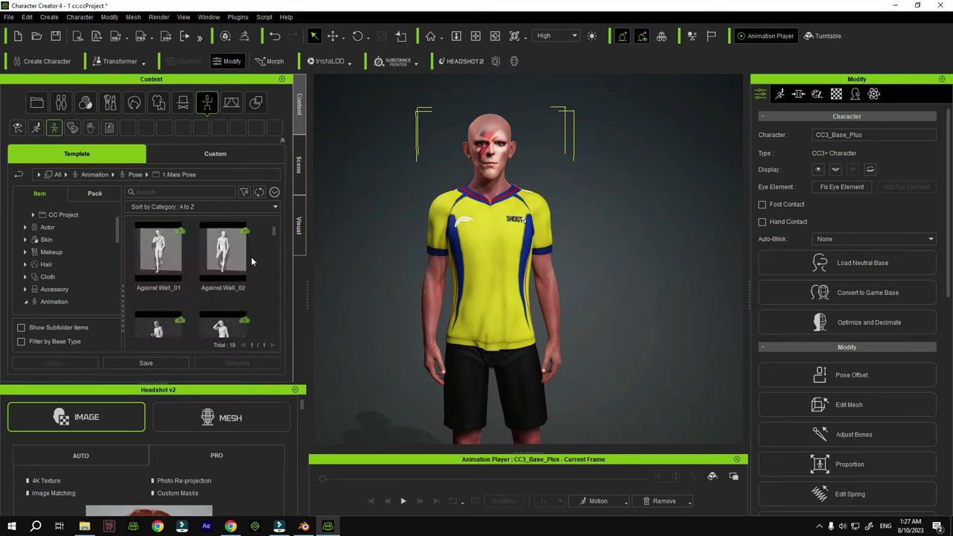
{"action": "mouse_move", "coordinate": [274, 235]}
{"action": "left_mouse_down"}
{"action": "mouse_move", "coordinate": [274, 337]}
{"action": "mouse_move", "coordinate": [274, 231]}
{"action": "left_mouse_up"}
Start Edit Pose on the character and rotate the left upper arm up to shoulder height
{"action": "left_click", "coordinate": [779, 94]}
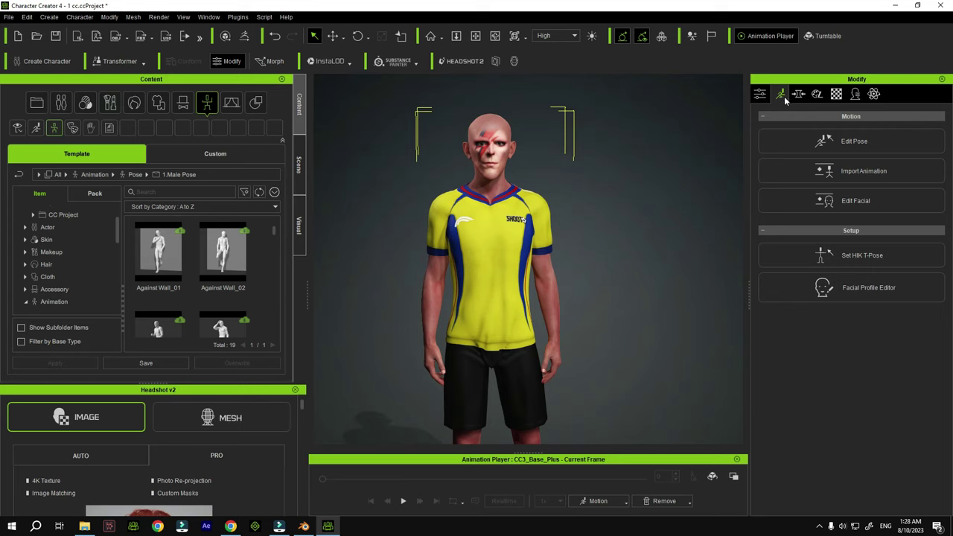
{"action": "left_click", "coordinate": [883, 143]}
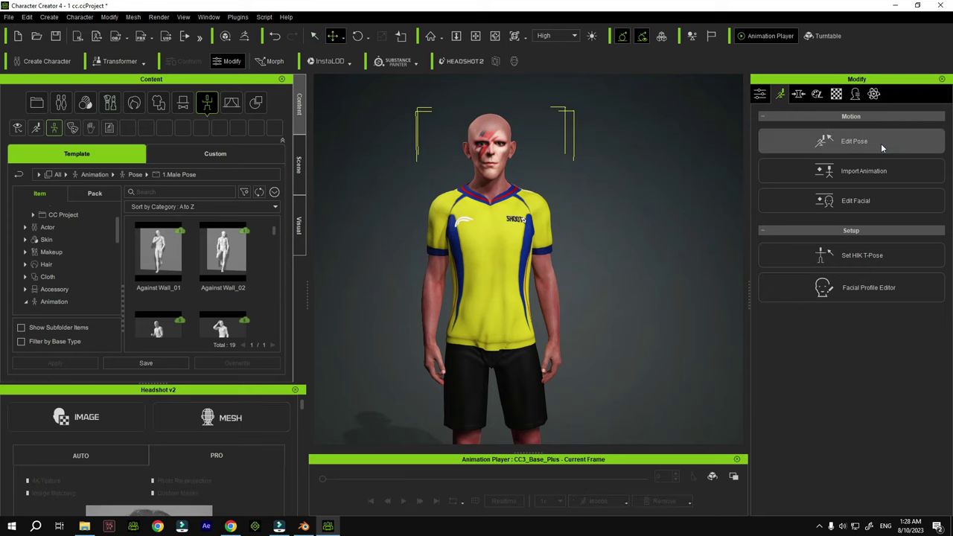
{"action": "double_click", "coordinate": [500, 70]}
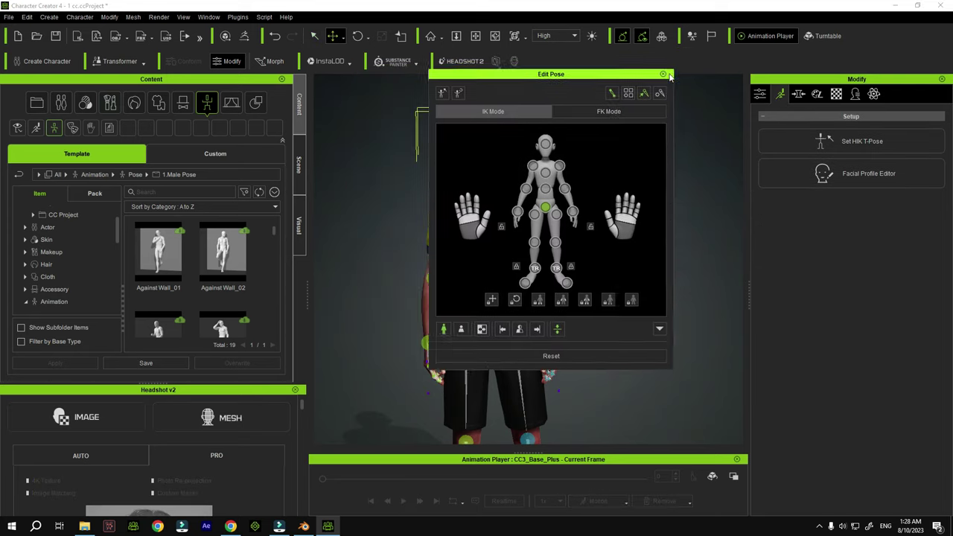
{"action": "left_click", "coordinate": [834, 156]}
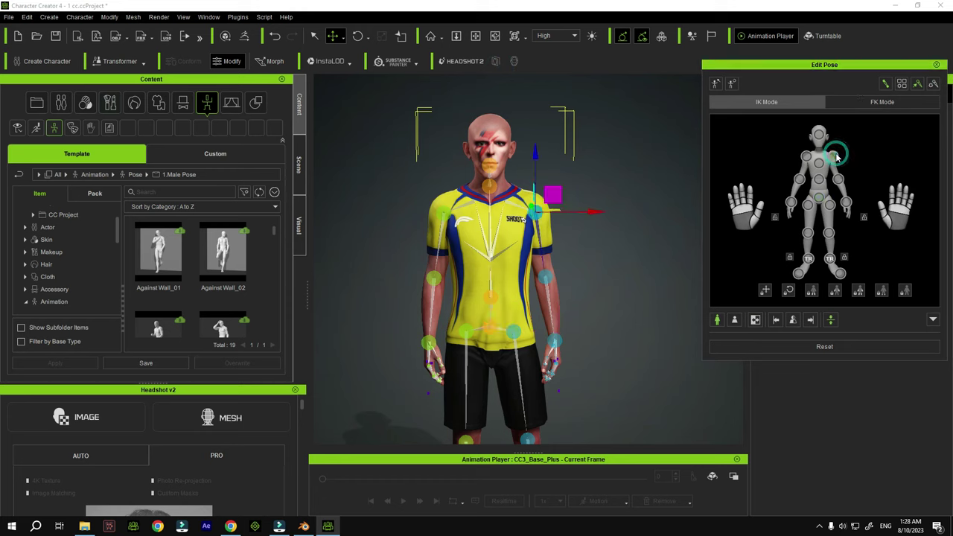
{"action": "left_click", "coordinate": [358, 36]}
{"action": "left_click_drag", "start_coordinate": [574, 168], "coordinate": [600, 144]}
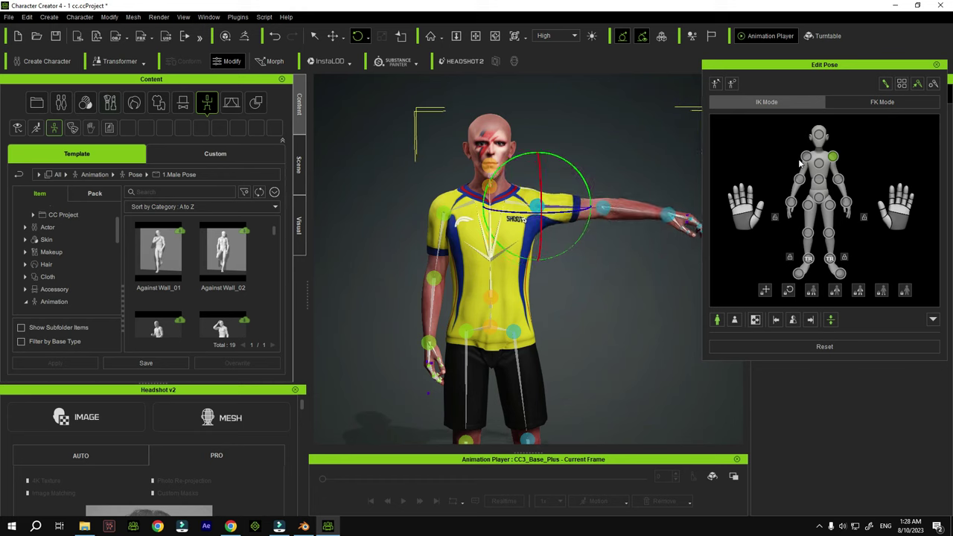
Rotate the right upper arm up to shoulder height to form a T-pose, and finish pose editing
{"action": "left_click", "coordinate": [806, 157]}
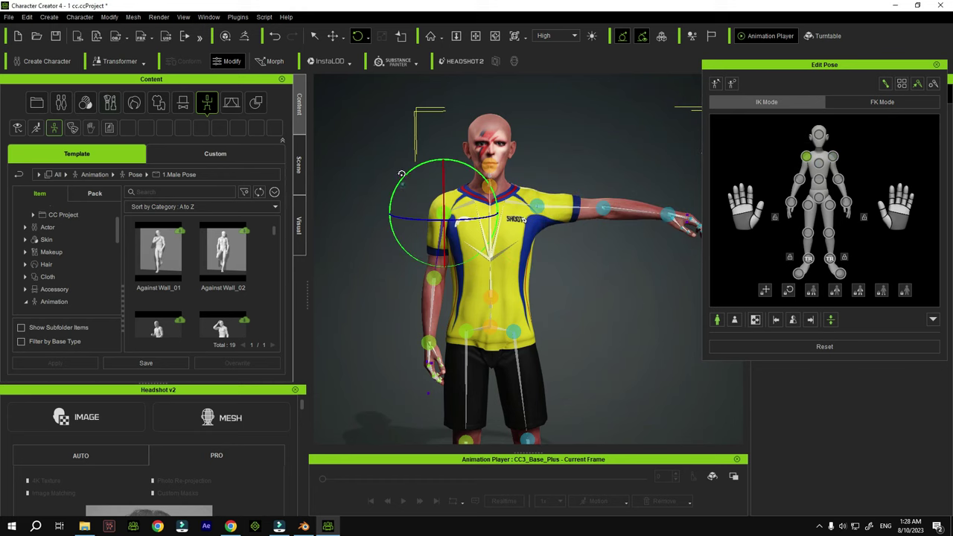
{"action": "left_click_drag", "start_coordinate": [404, 186], "coordinate": [405, 137]}
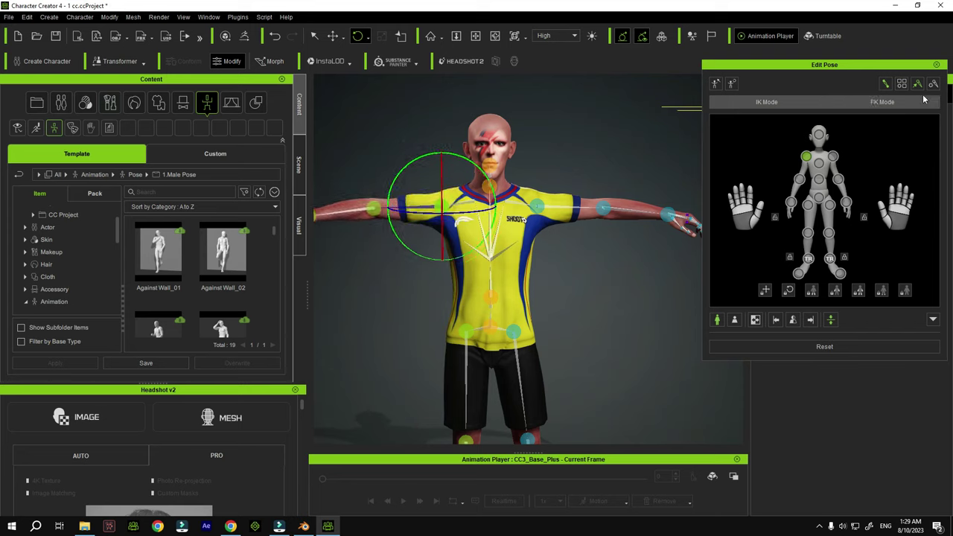
{"action": "left_click", "coordinate": [936, 64]}
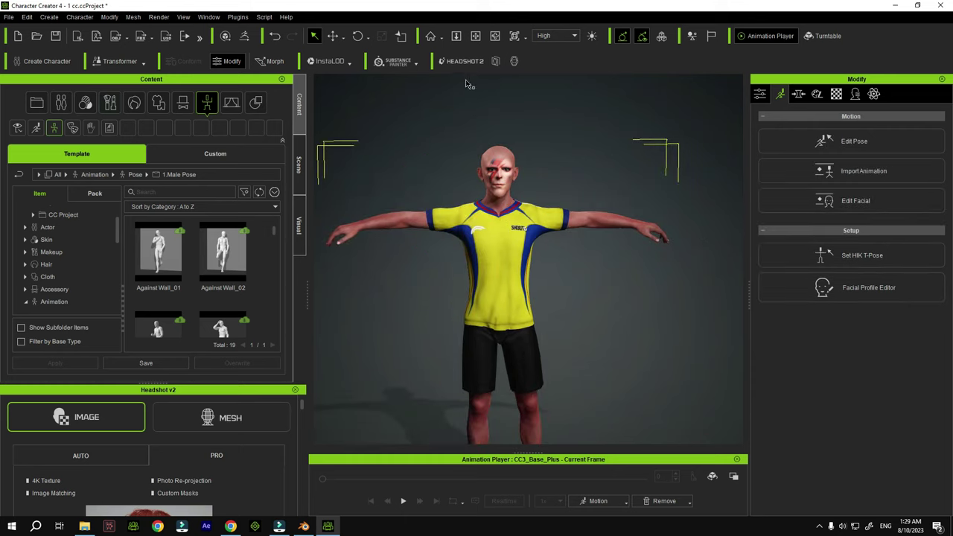
Save the project with the full character in its T-pose
{"action": "left_click", "coordinate": [475, 36]}
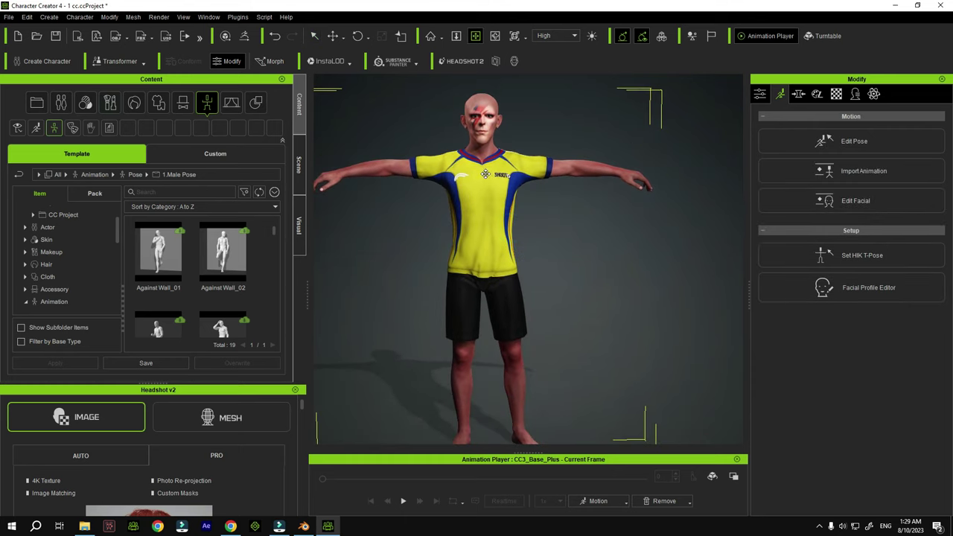
{"action": "left_click", "coordinate": [495, 35]}
{"action": "mouse_move", "coordinate": [510, 216]}
{"action": "left_mouse_down"}
{"action": "mouse_move", "coordinate": [388, 211]}
{"action": "mouse_move", "coordinate": [591, 219]}
{"action": "mouse_move", "coordinate": [476, 287]}
{"action": "mouse_move", "coordinate": [517, 309]}
{"action": "left_mouse_up"}
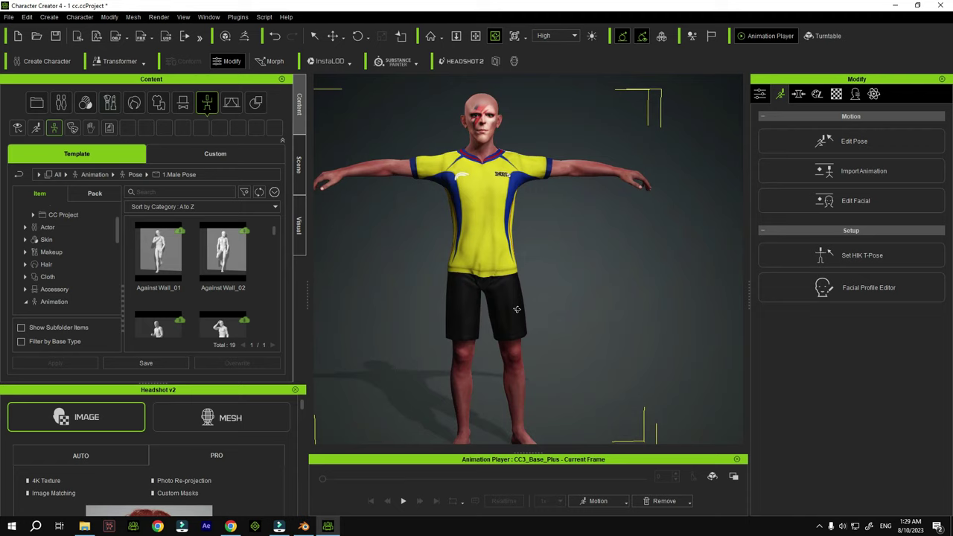
{"action": "left_click", "coordinate": [314, 36]}
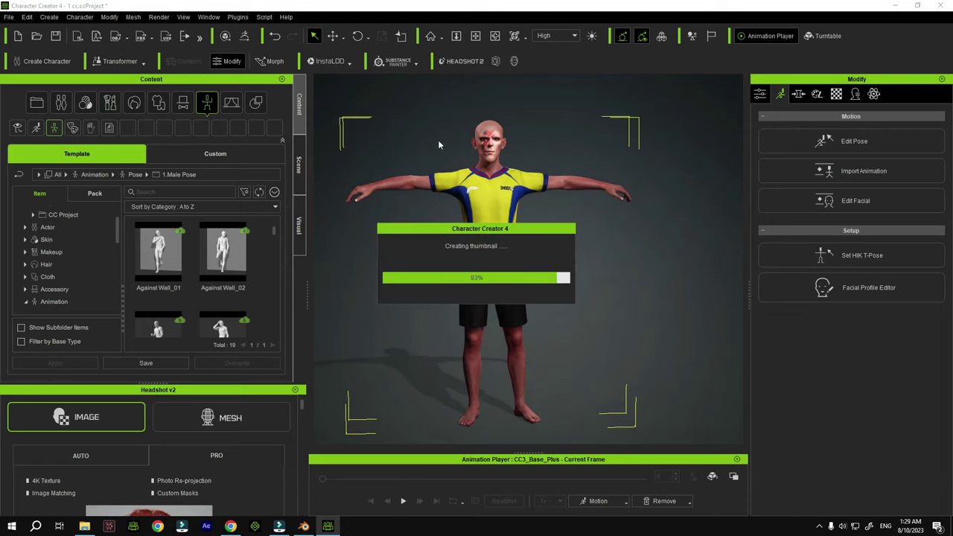
Switch to File Explorer and open the Hair folder inside Character Creator 3 Template of the resource pack
{"action": "left_click", "coordinate": [84, 526]}
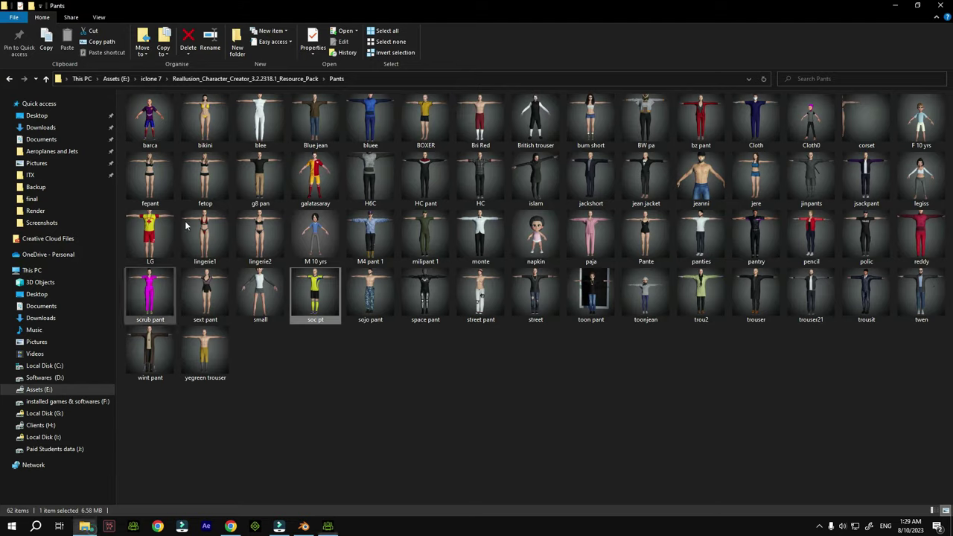
{"action": "left_click", "coordinate": [46, 79]}
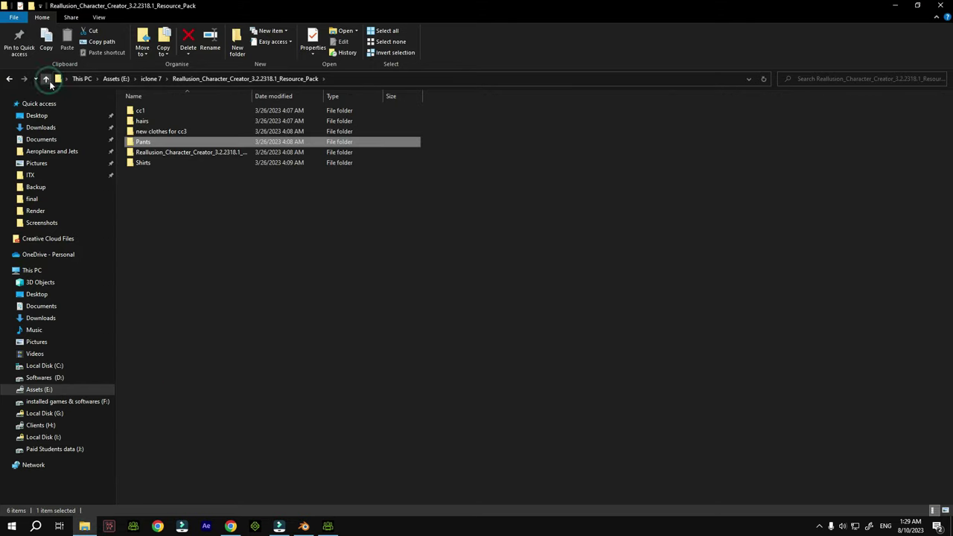
{"action": "double_click", "coordinate": [220, 152]}
{"action": "left_click", "coordinate": [212, 113]}
{"action": "double_click", "coordinate": [212, 113]}
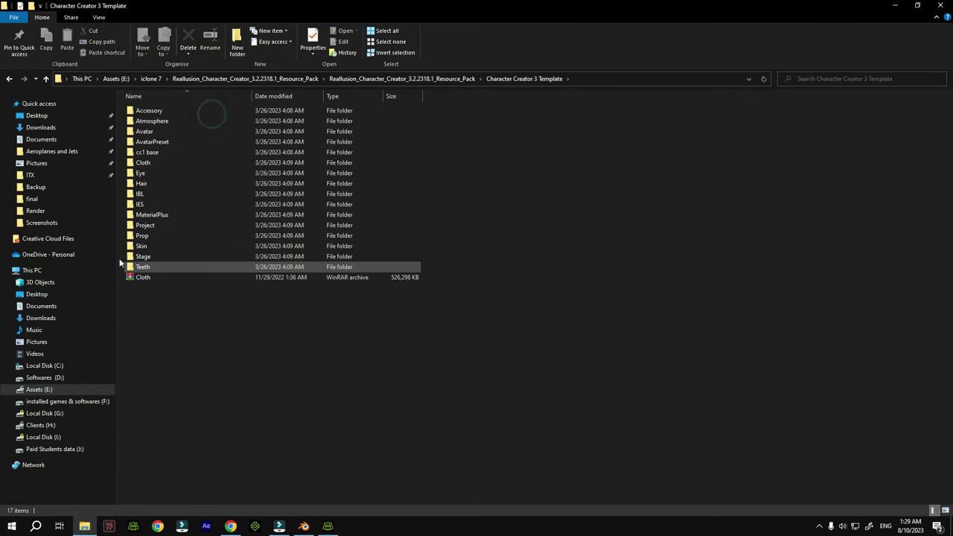
{"action": "double_click", "coordinate": [148, 183]}
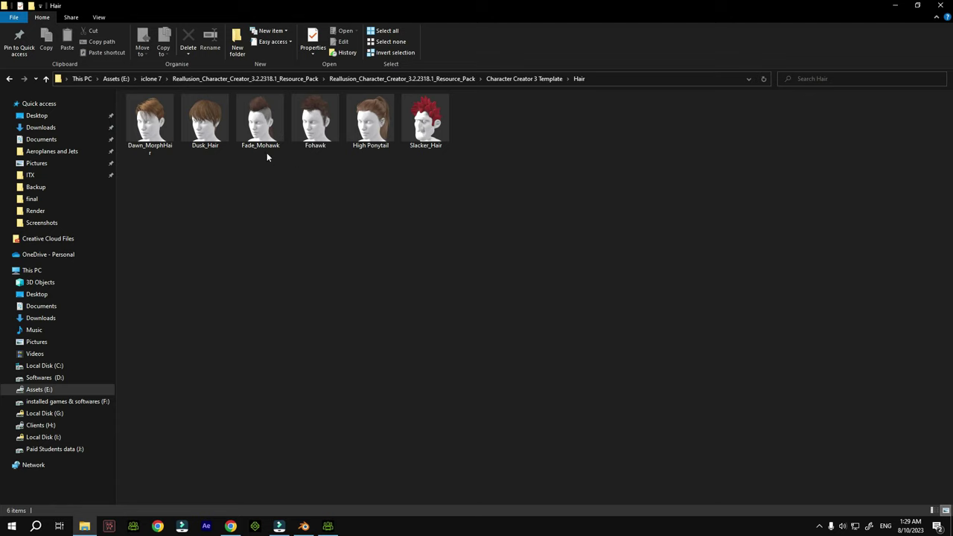
Apply the Fohawk hair to the character in Character Creator
{"action": "left_click", "coordinate": [205, 119]}
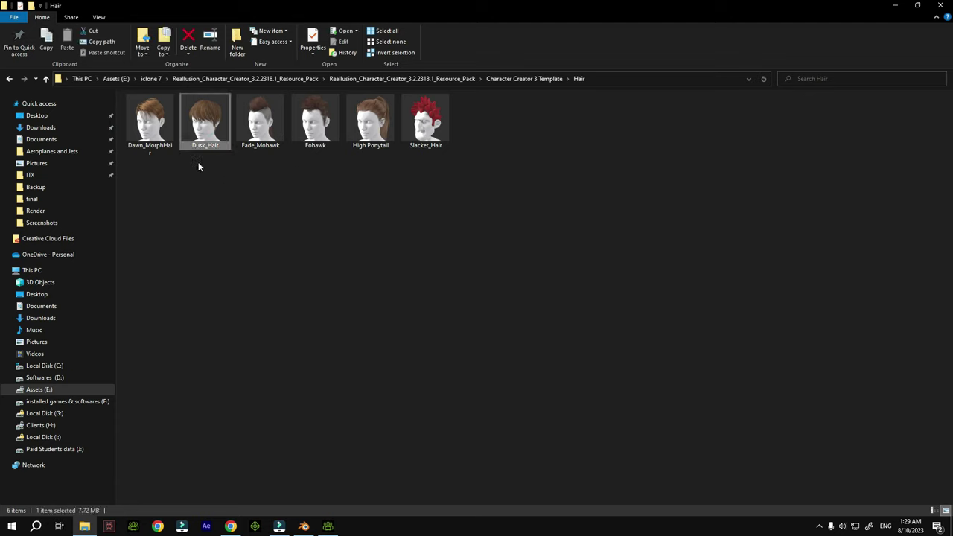
{"action": "left_click_drag", "start_coordinate": [322, 119], "coordinate": [491, 202]}
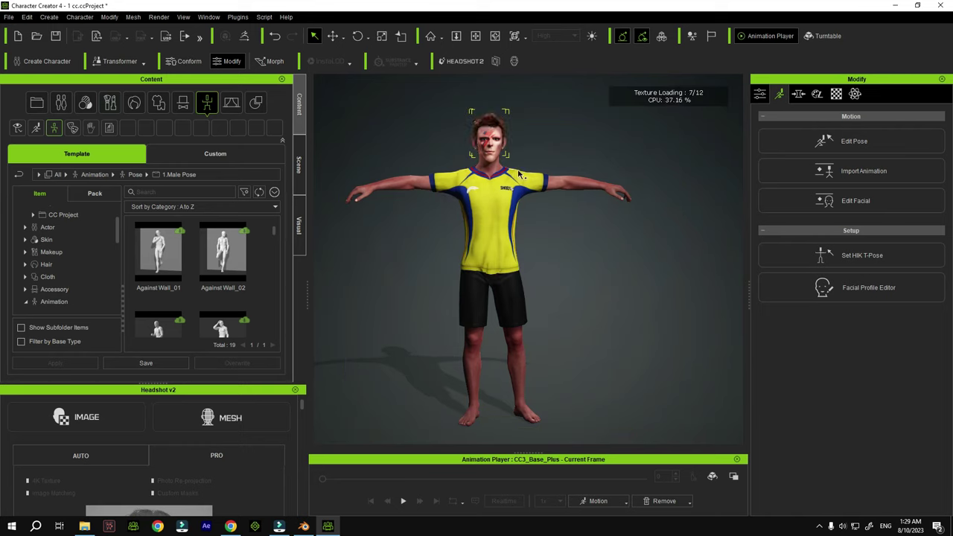
{"action": "right_click_drag", "start_coordinate": [565, 186], "coordinate": [526, 184]}
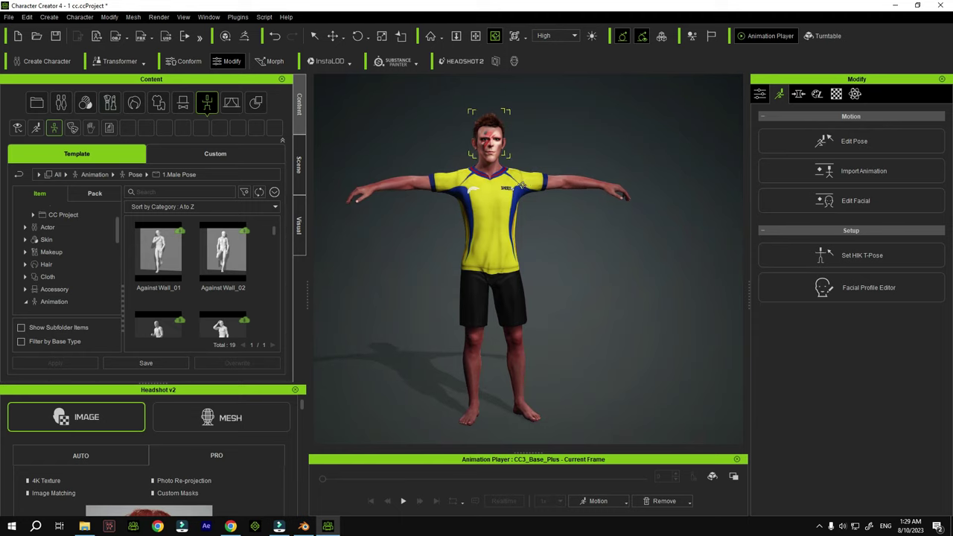
{"action": "left_click", "coordinate": [314, 36]}
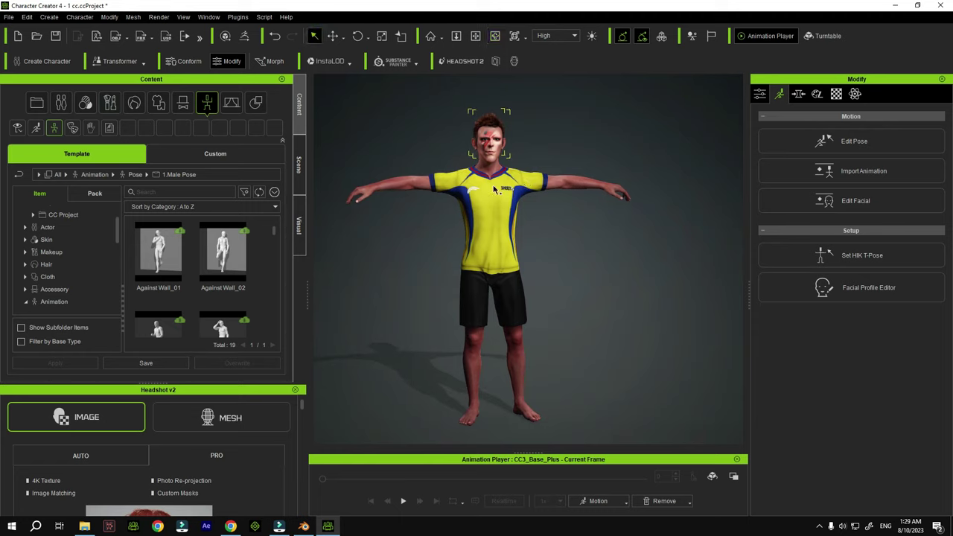
Display the hair's materials, then switch to Chrome and search Google Images for "red hair textures", limited to large images
{"action": "left_click", "coordinate": [836, 93]}
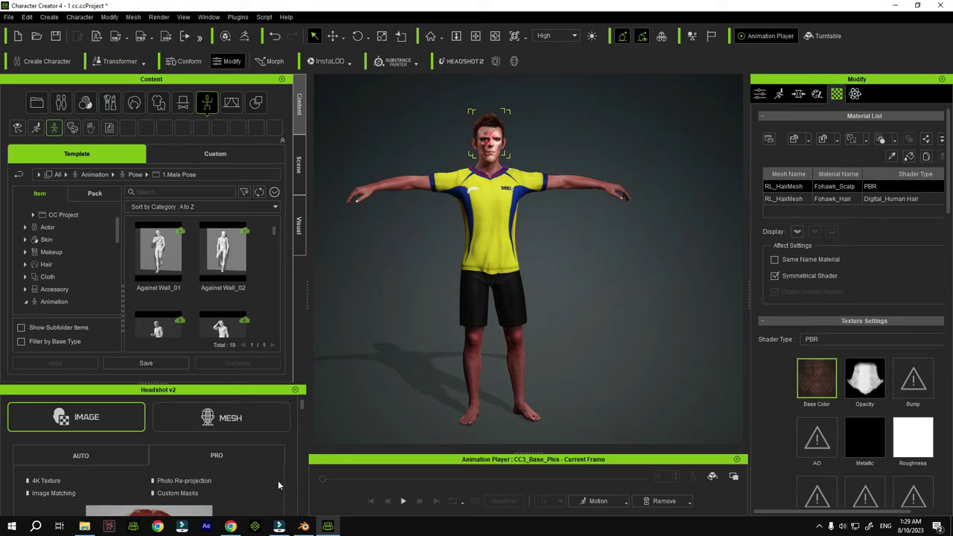
{"action": "left_click", "coordinate": [237, 527]}
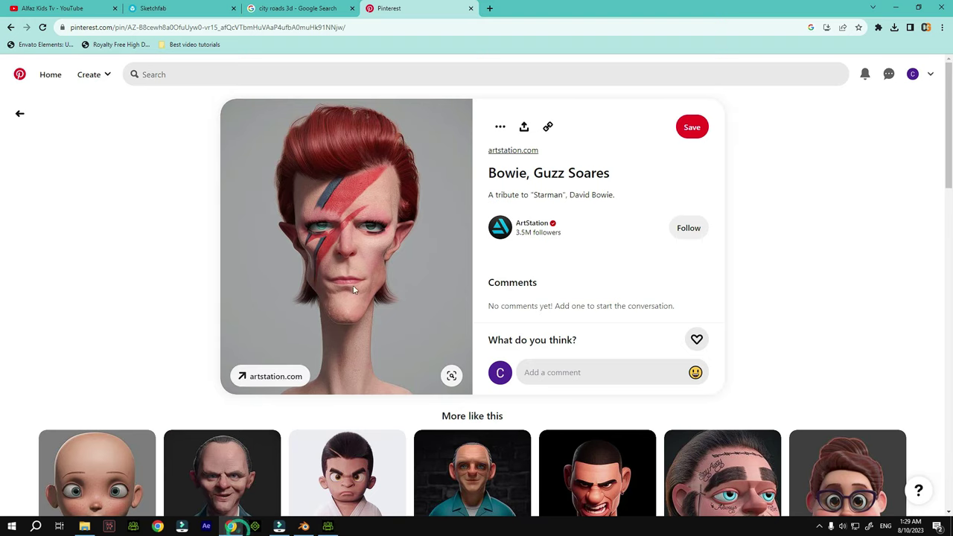
{"action": "key", "text": "ctrl+t"}
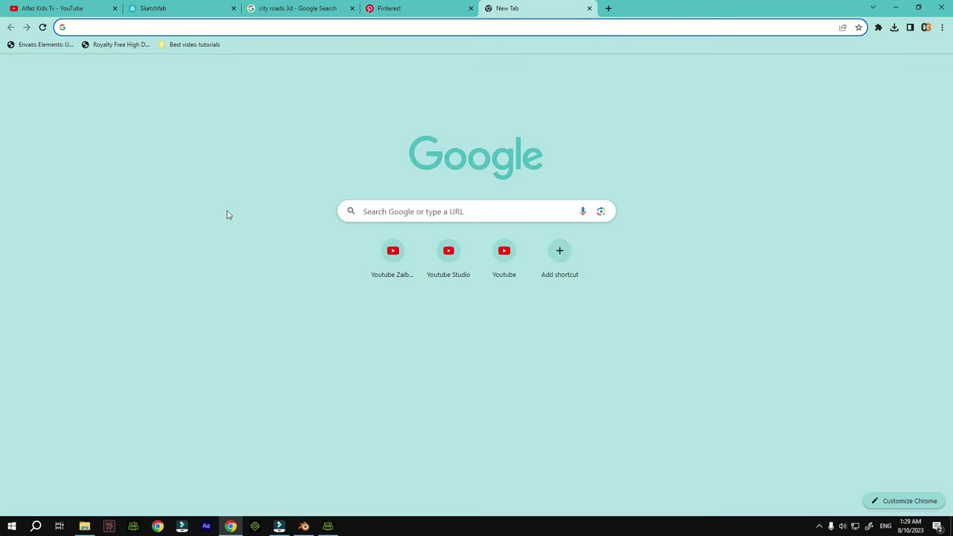
{"action": "type", "text": "red hai"}
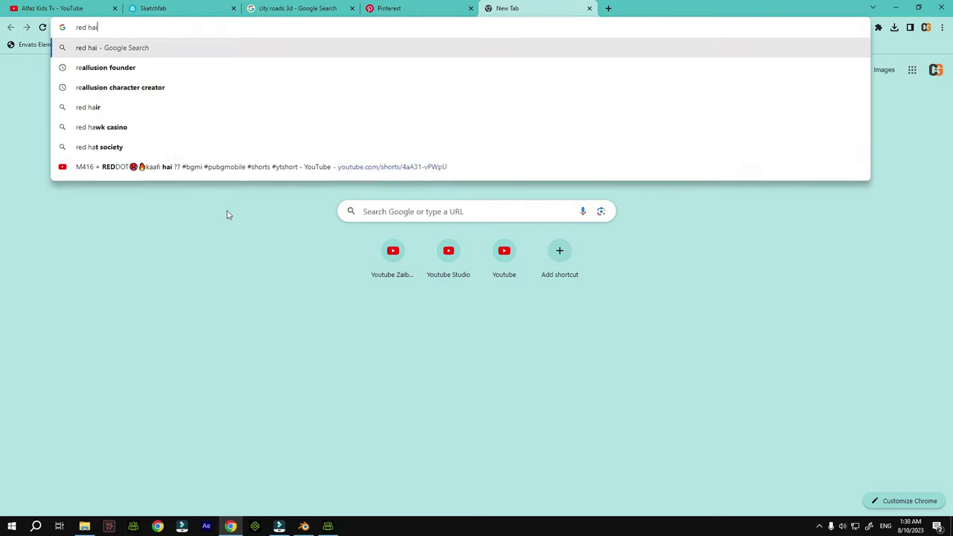
{"action": "type", "text": "r textures\\"}
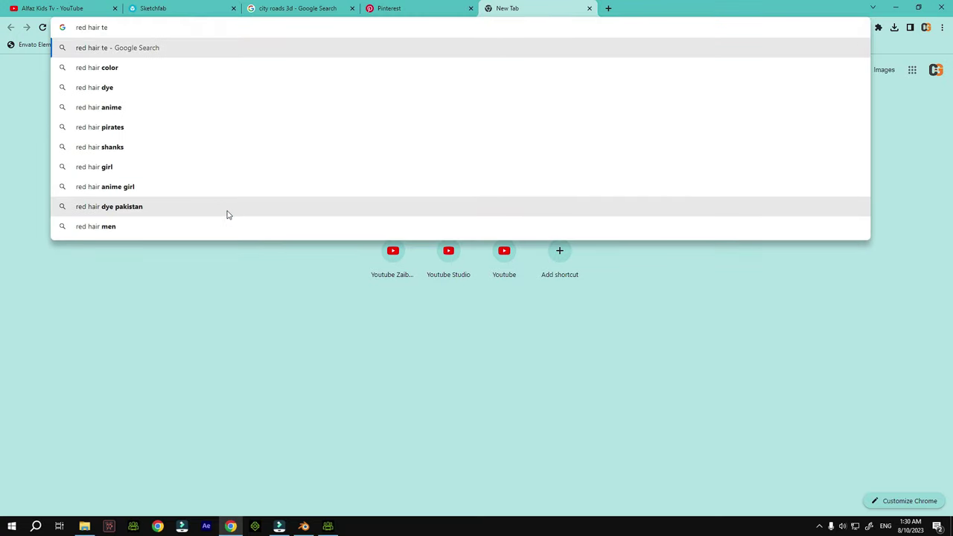
{"action": "key", "text": "Return"}
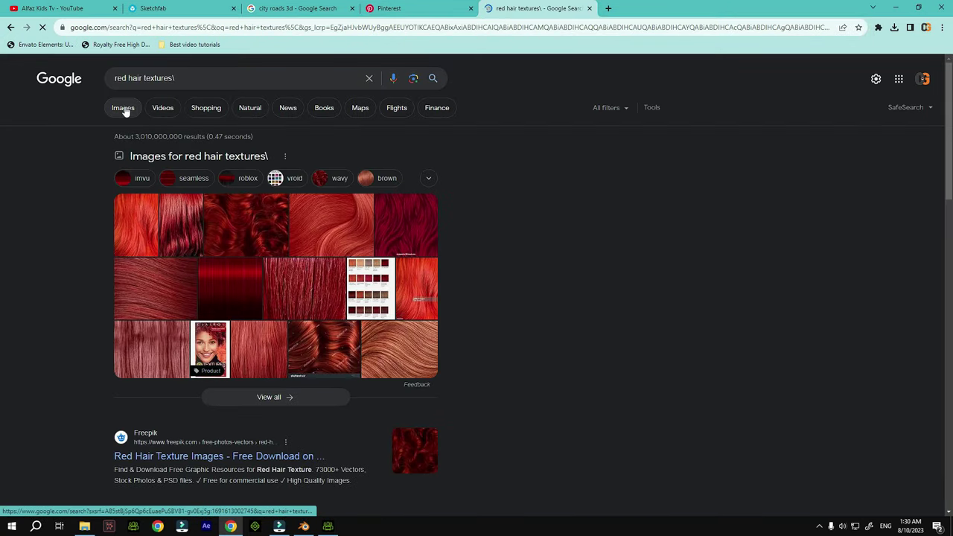
{"action": "left_click", "coordinate": [123, 107]}
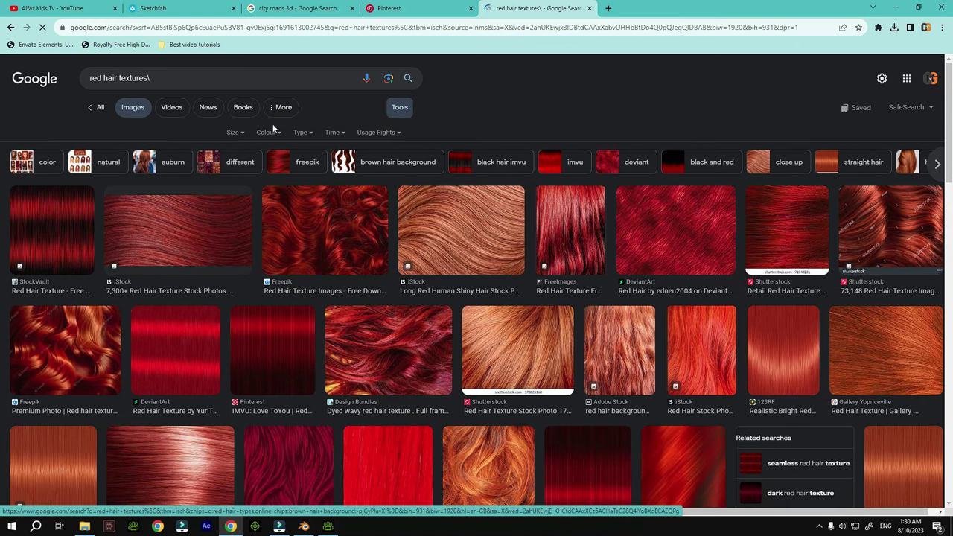
{"action": "left_click", "coordinate": [235, 132]}
{"action": "left_click", "coordinate": [236, 166]}
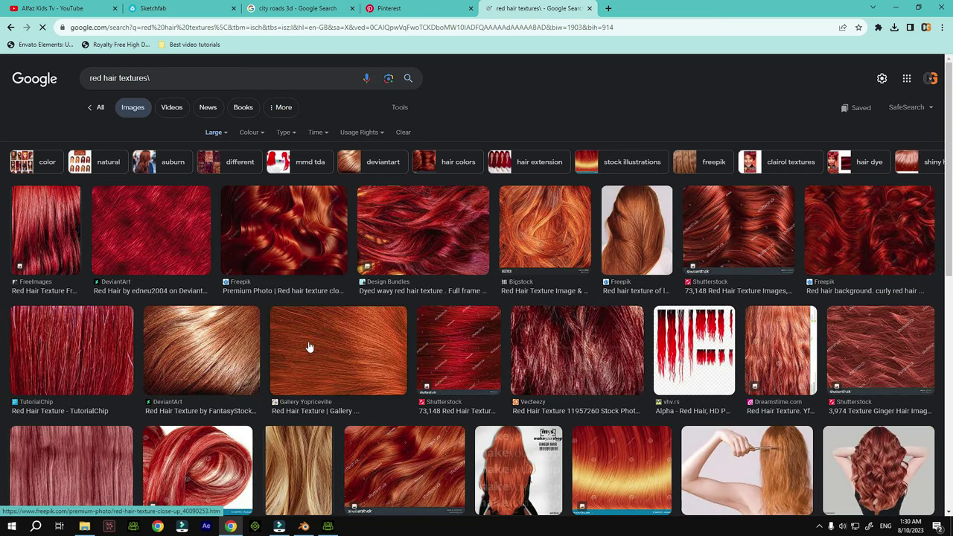
Save the TutorialChip red hair image to the Downloads folder as the JPEG Red-Hair-Texture
{"action": "left_click", "coordinate": [110, 351]}
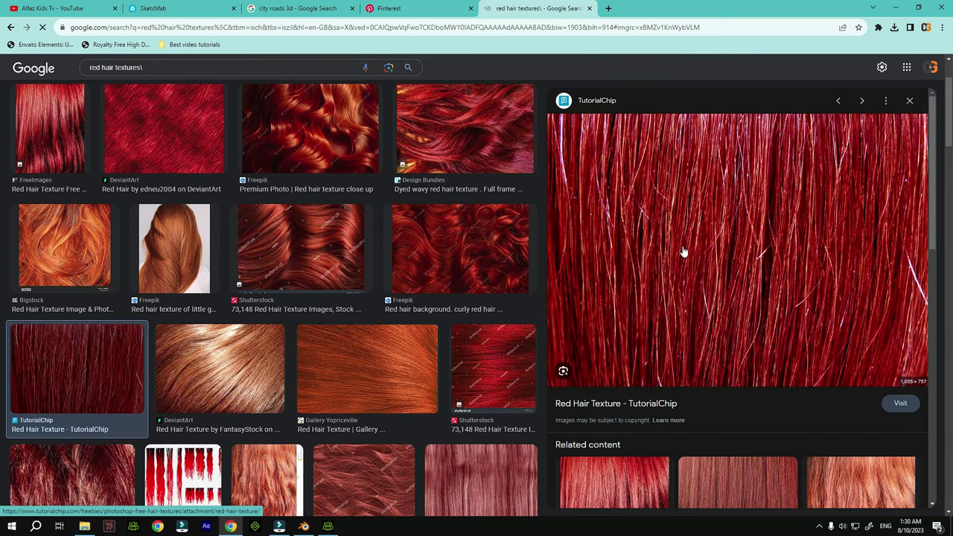
{"action": "right_click", "coordinate": [683, 252]}
{"action": "left_click", "coordinate": [717, 358]}
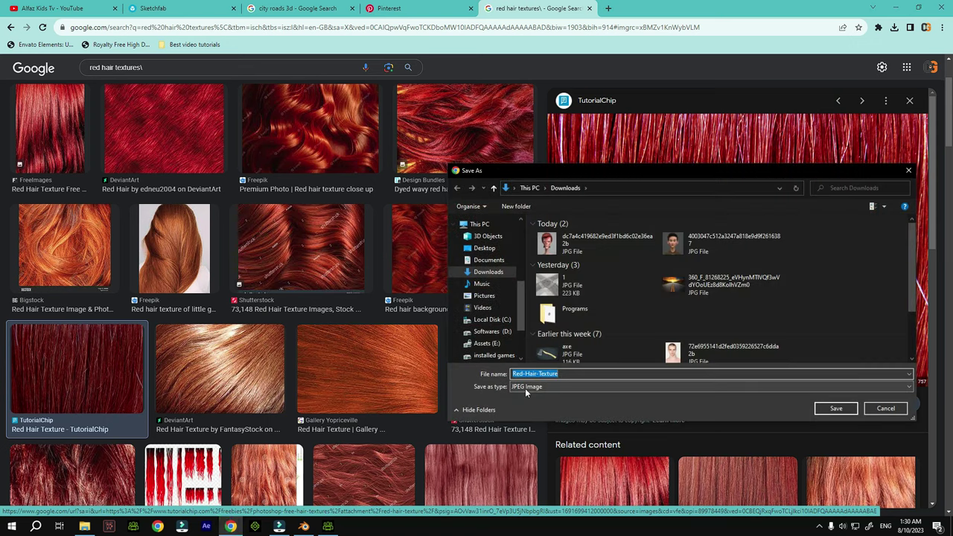
{"action": "left_click", "coordinate": [835, 408]}
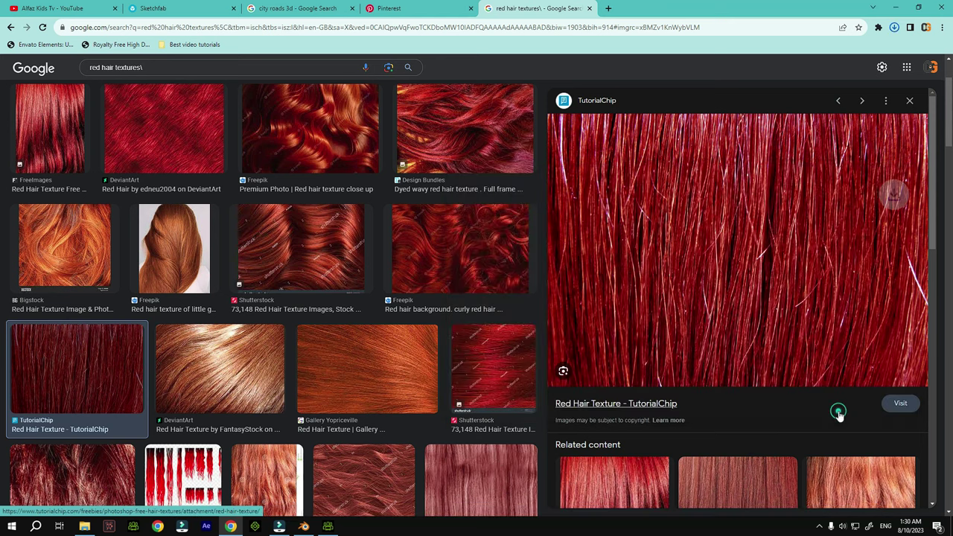
Load Red-Hair-Texture from Downloads as the Base Color of the Fohawk_Scalp and Fohawk_Hair materials in Character Creator
{"action": "left_click", "coordinate": [869, 49]}
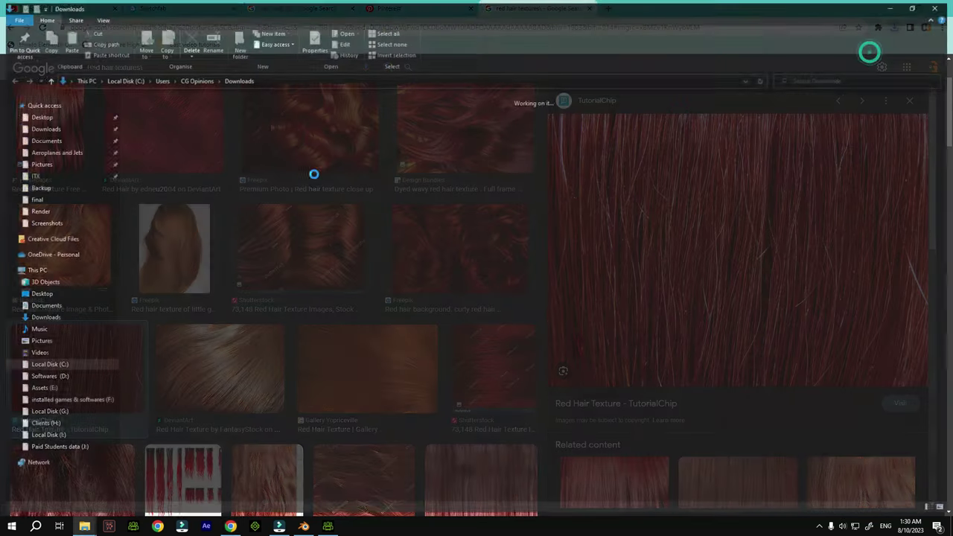
{"action": "left_click_drag", "start_coordinate": [143, 129], "coordinate": [816, 389]}
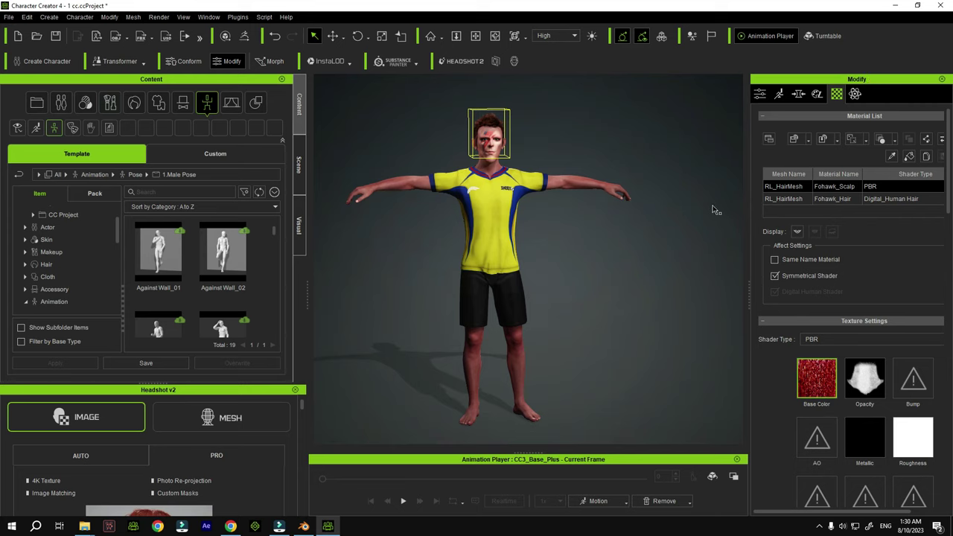
{"action": "left_click", "coordinate": [788, 201]}
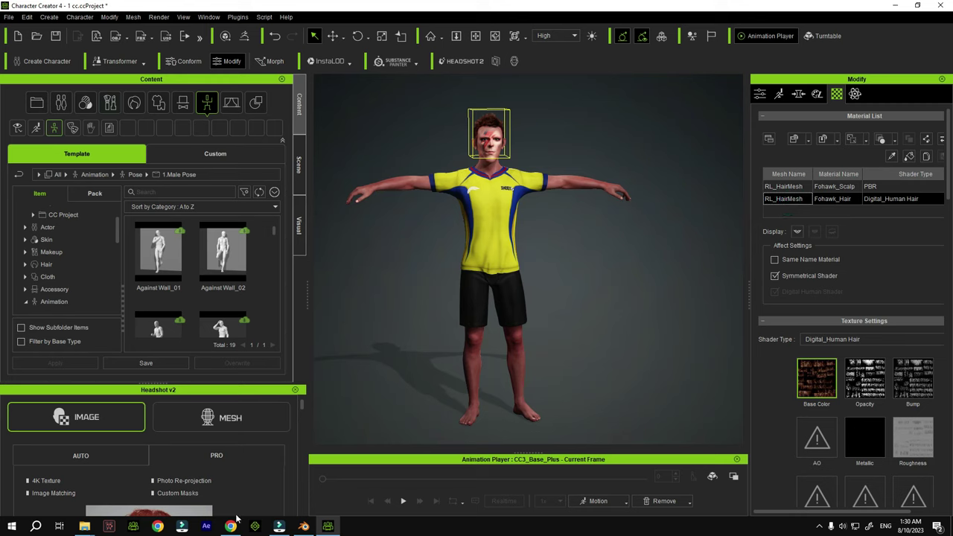
{"action": "left_click", "coordinate": [84, 526]}
{"action": "left_click", "coordinate": [123, 492]}
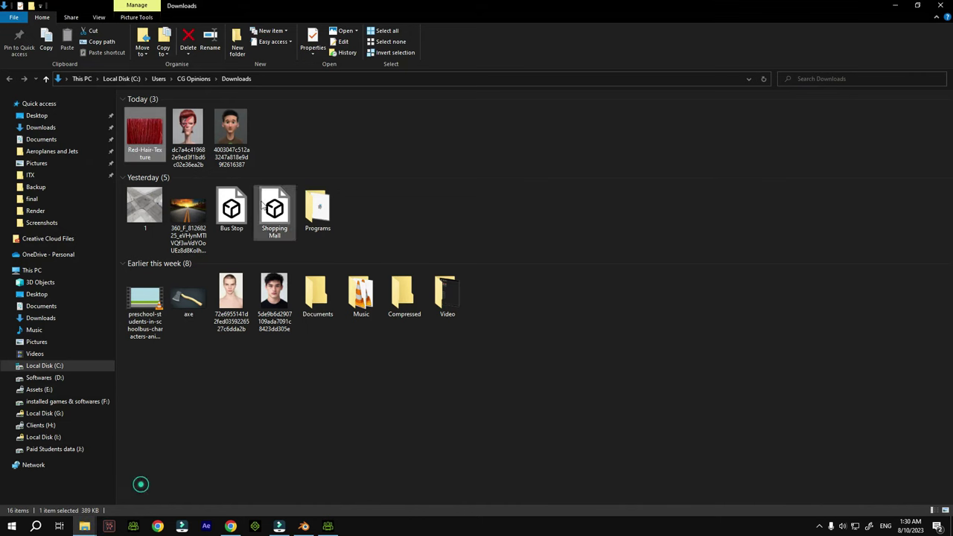
{"action": "left_click_drag", "start_coordinate": [142, 138], "coordinate": [816, 378]}
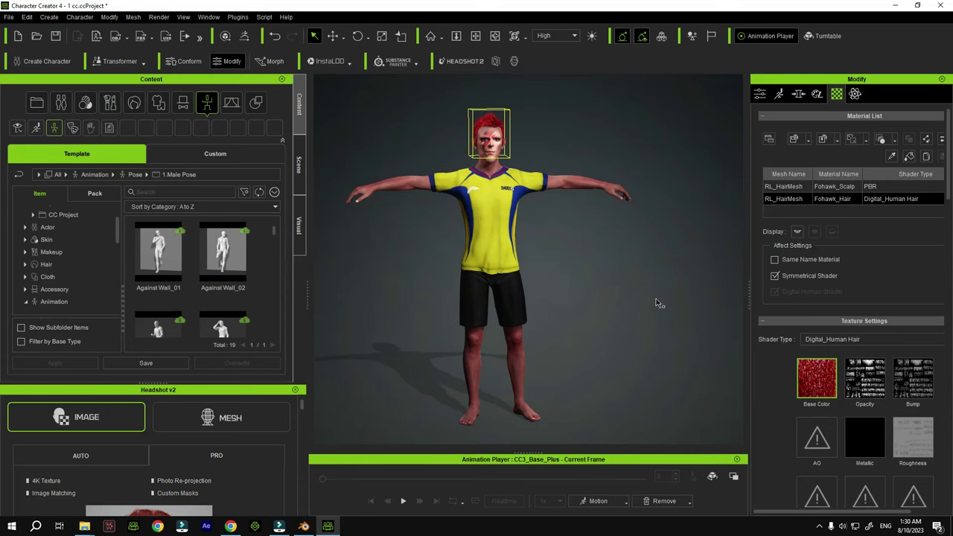
Examine the recoloured hair and the whole T-posed character from the front and both sides
{"action": "left_click", "coordinate": [494, 35]}
{"action": "left_click_drag", "start_coordinate": [369, 195], "coordinate": [521, 215]}
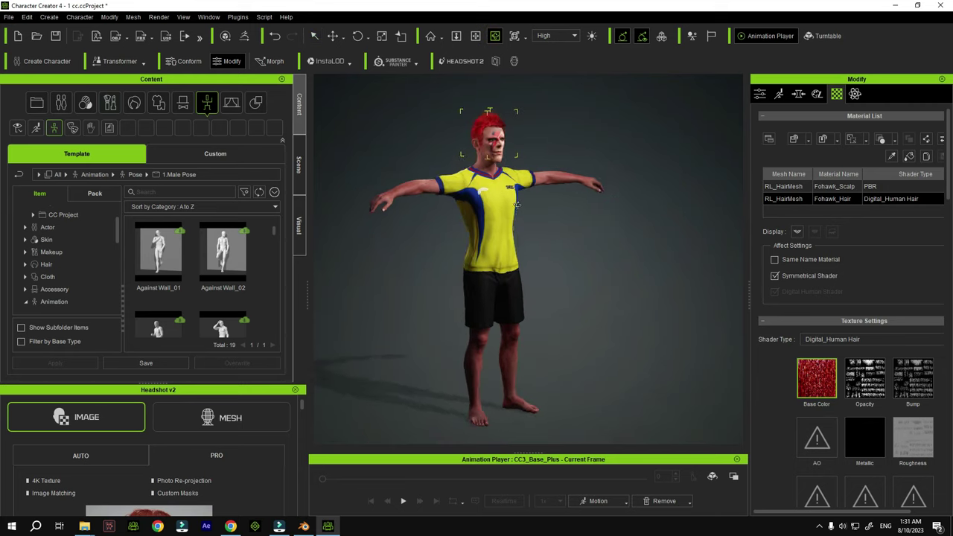
{"action": "left_click_drag", "start_coordinate": [606, 221], "coordinate": [451, 212]}
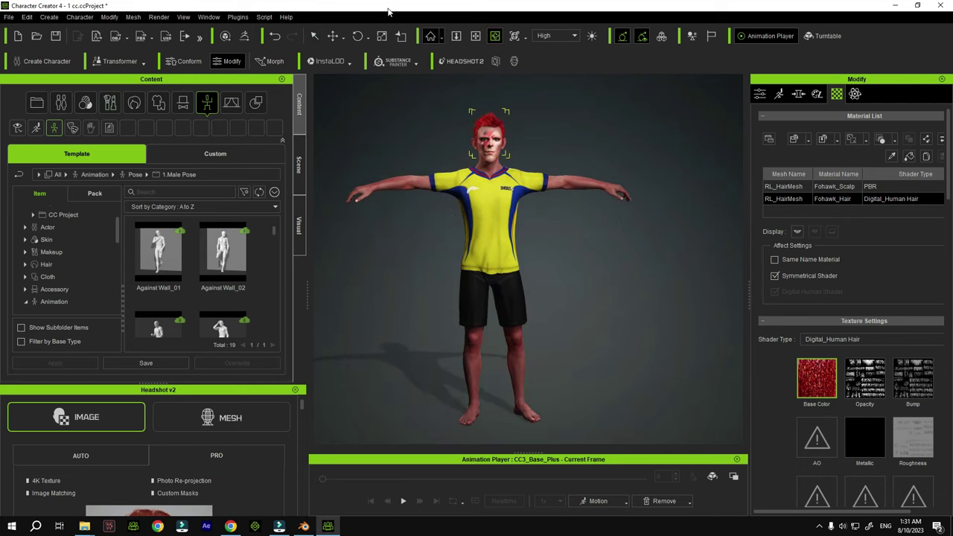
{"action": "left_click", "coordinate": [314, 36]}
{"action": "left_click", "coordinate": [456, 35]}
{"action": "left_click_drag", "start_coordinate": [476, 224], "coordinate": [491, 231]}
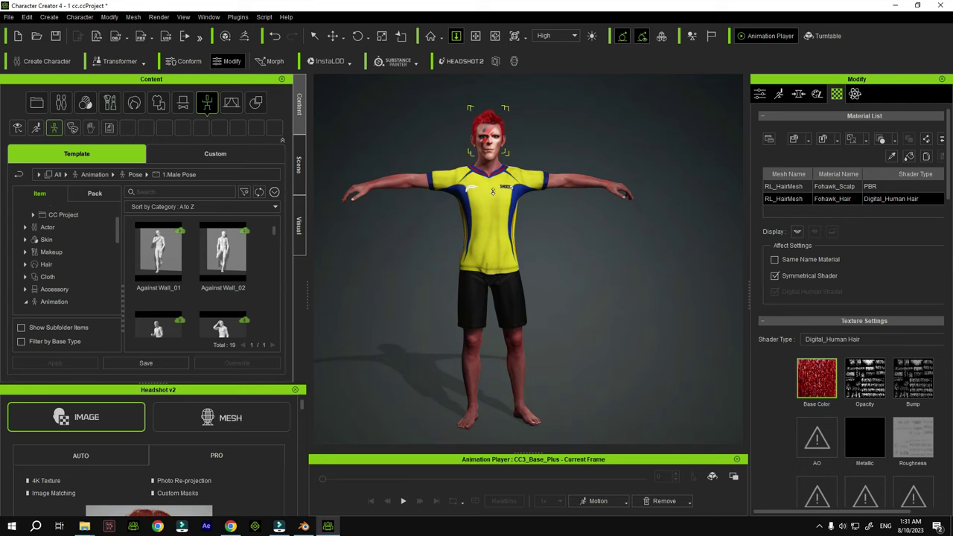
{"action": "scroll", "coordinate": [495, 214], "scroll_direction": "up", "scroll_amount": 3}
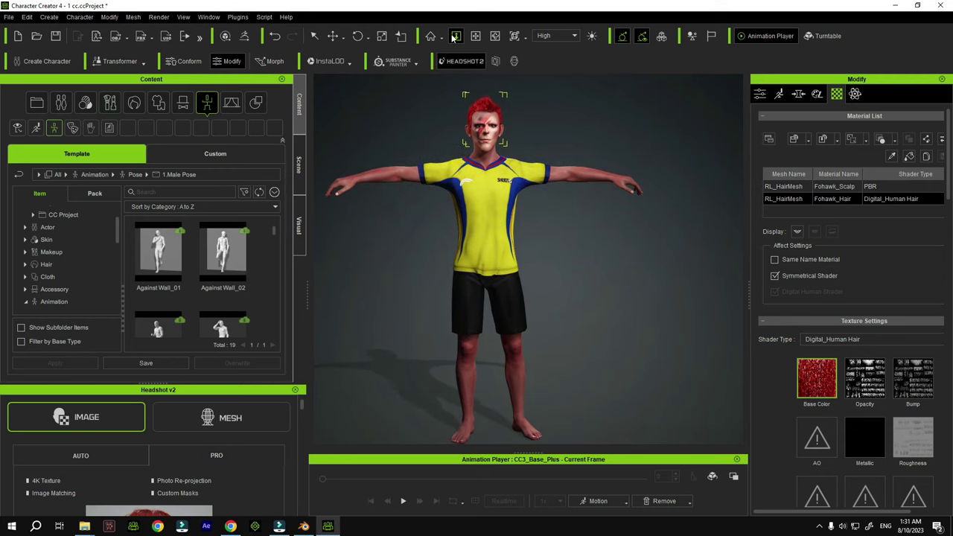
{"action": "scroll", "coordinate": [452, 188], "scroll_direction": "up", "scroll_amount": 2}
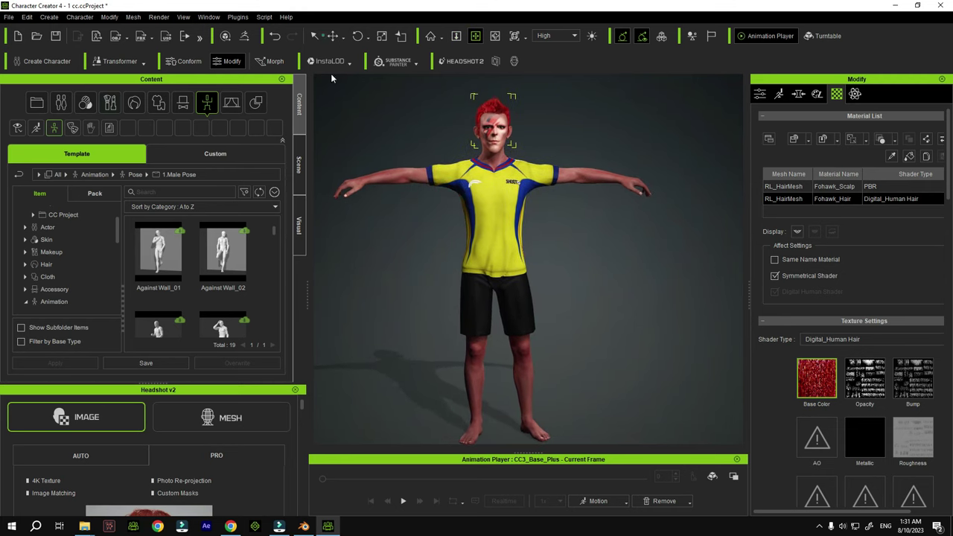
{"action": "left_click", "coordinate": [322, 35]}
{"action": "scroll", "coordinate": [454, 201], "scroll_direction": "down", "scroll_amount": 1}
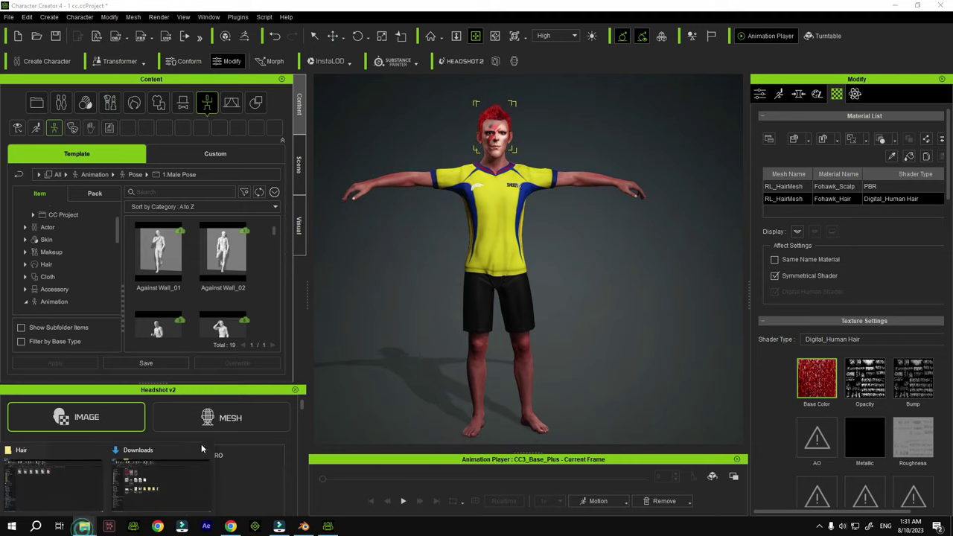
Put the Boots_C shoes from the resource pack's Cloth > Shoes folder on the character
{"action": "left_click", "coordinate": [52, 484]}
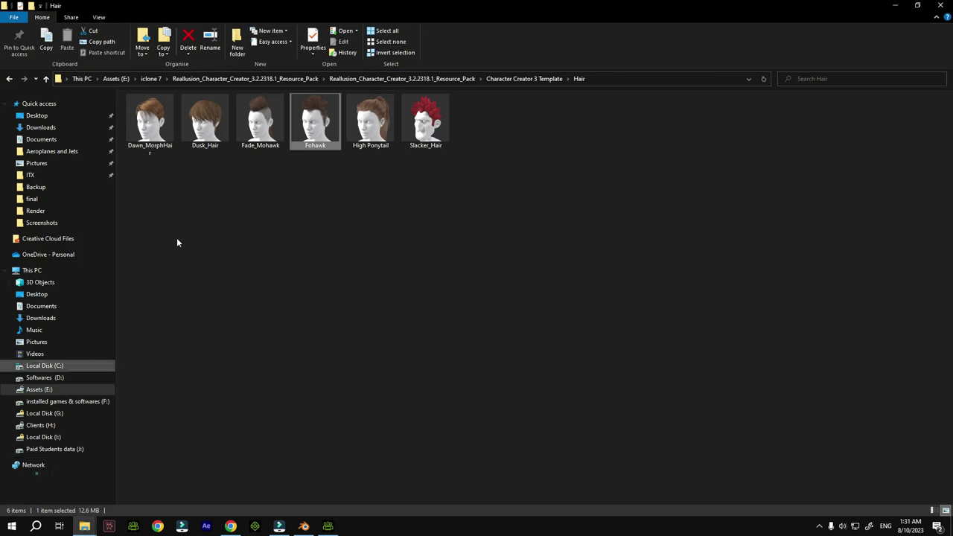
{"action": "left_click", "coordinate": [45, 79]}
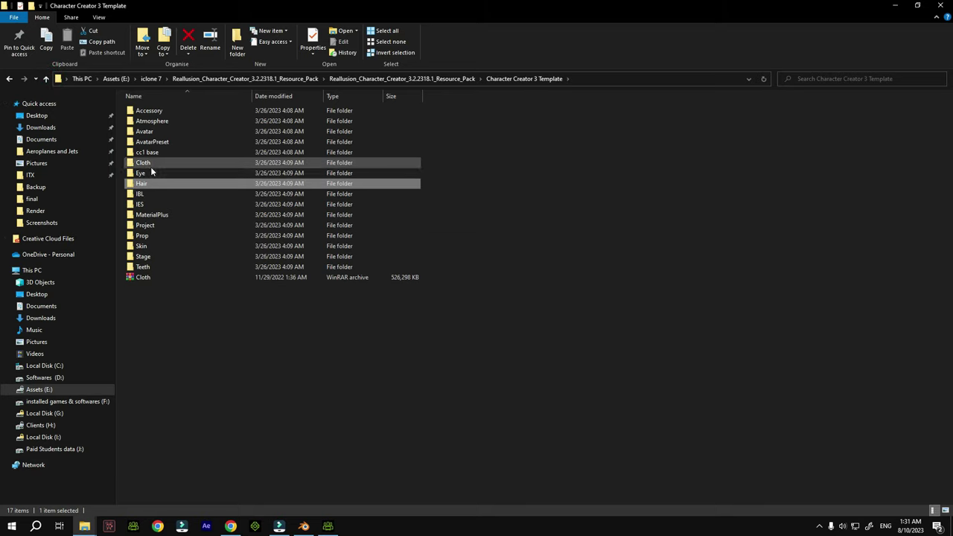
{"action": "double_click", "coordinate": [151, 164]}
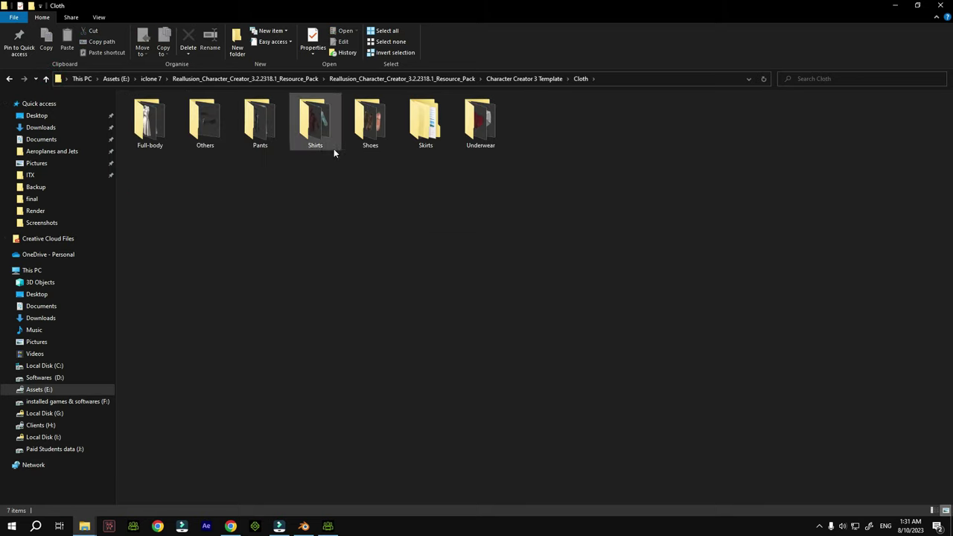
{"action": "double_click", "coordinate": [373, 141]}
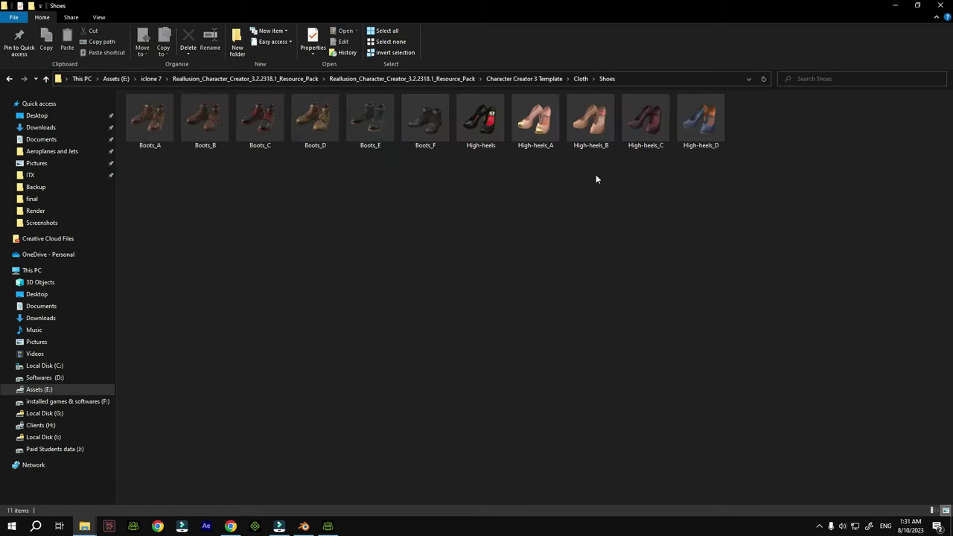
{"action": "left_click_drag", "start_coordinate": [256, 117], "coordinate": [495, 254]}
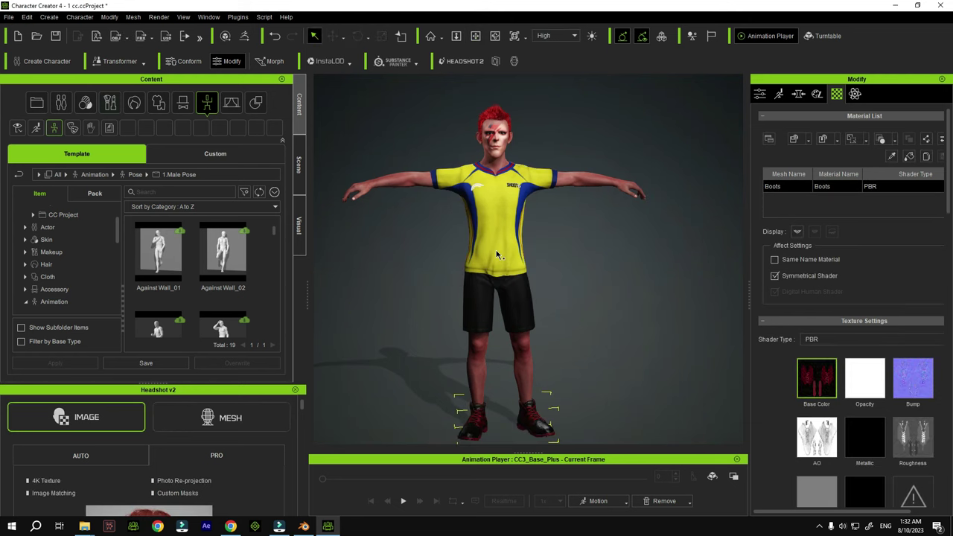
Select the whole character and start its iAvatar export with a 2048x2048 maximum texture size and Custom texture quality
{"action": "left_click", "coordinate": [556, 245]}
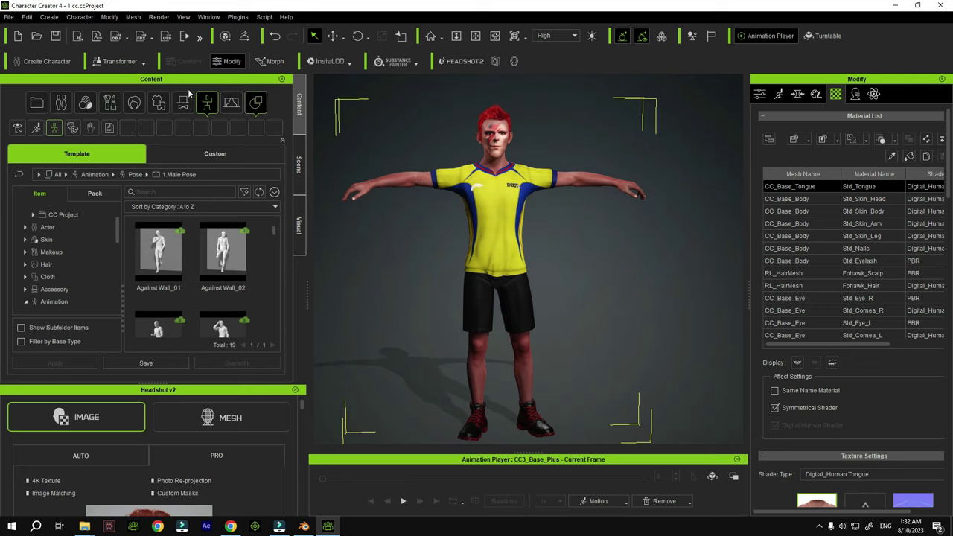
{"action": "left_click", "coordinate": [9, 18]}
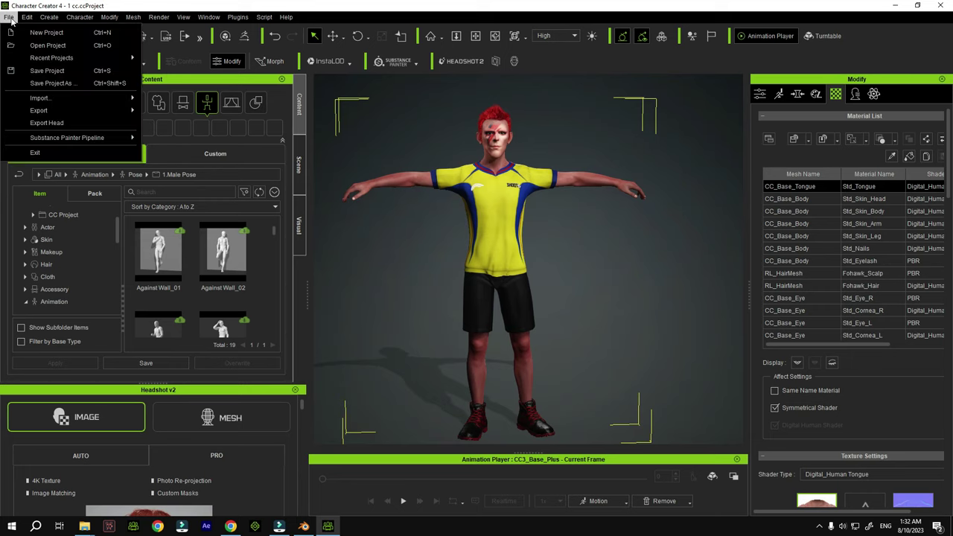
{"action": "mouse_move", "coordinate": [52, 111]}
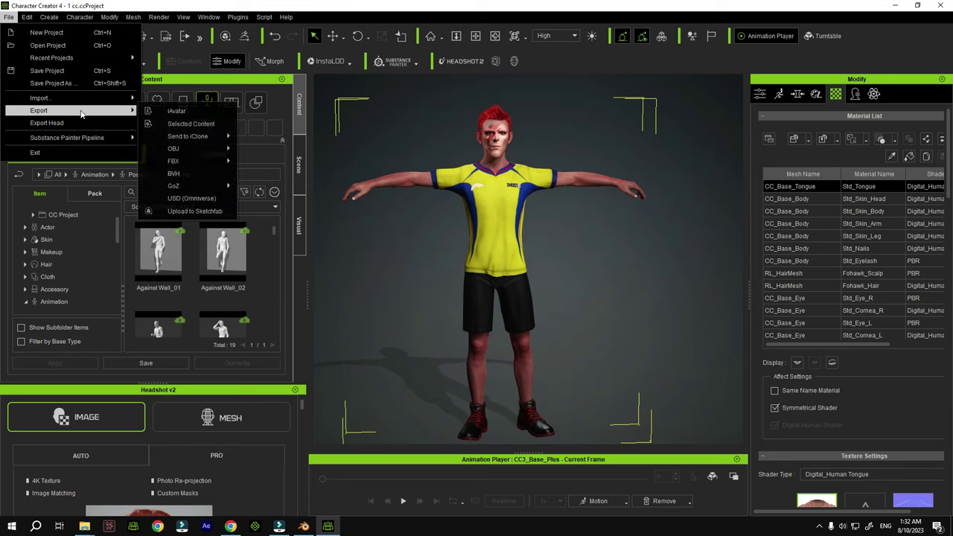
{"action": "left_click", "coordinate": [190, 113]}
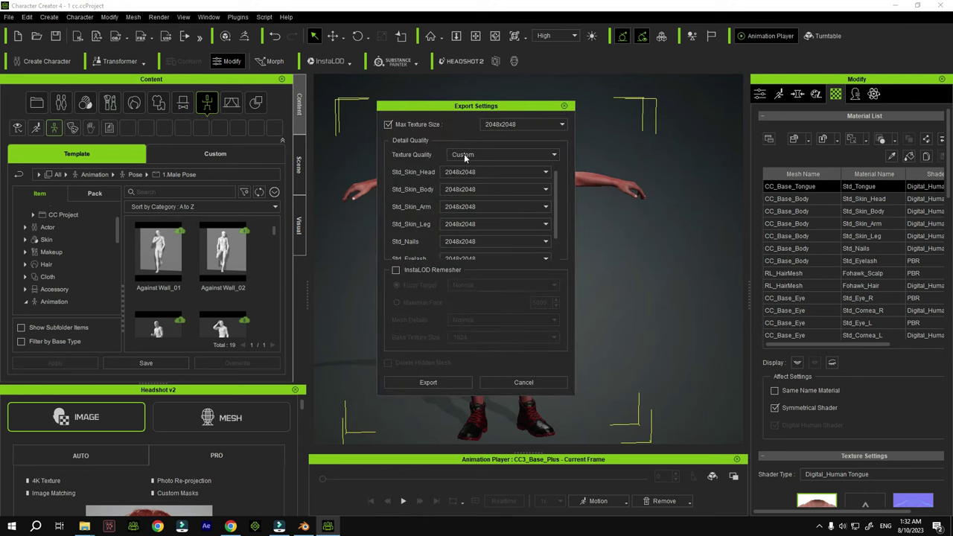
{"action": "left_click", "coordinate": [424, 381]}
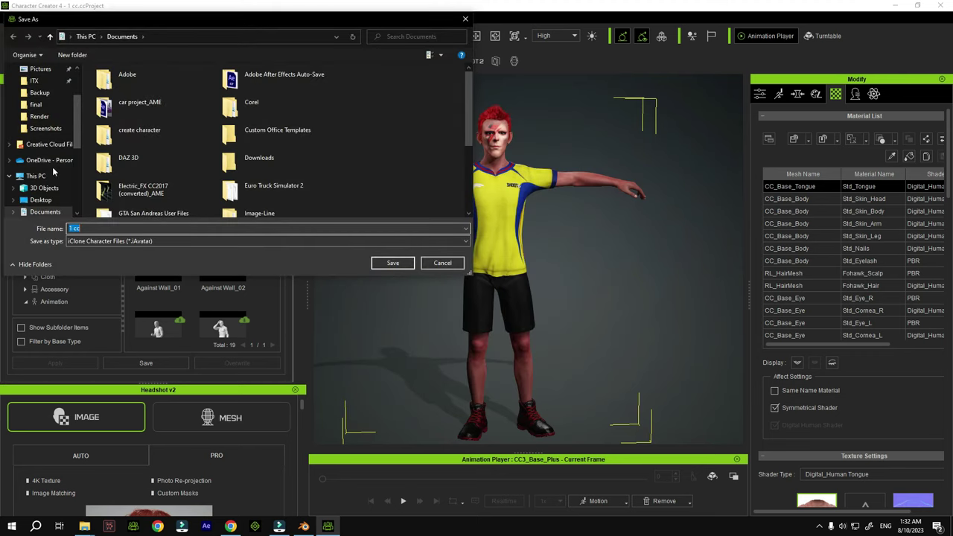
Save the iAvatar export as "1 ivatar" in the Desktop > blender animation course > characters folder
{"action": "scroll", "coordinate": [48, 168], "scroll_direction": "down", "scroll_amount": 2}
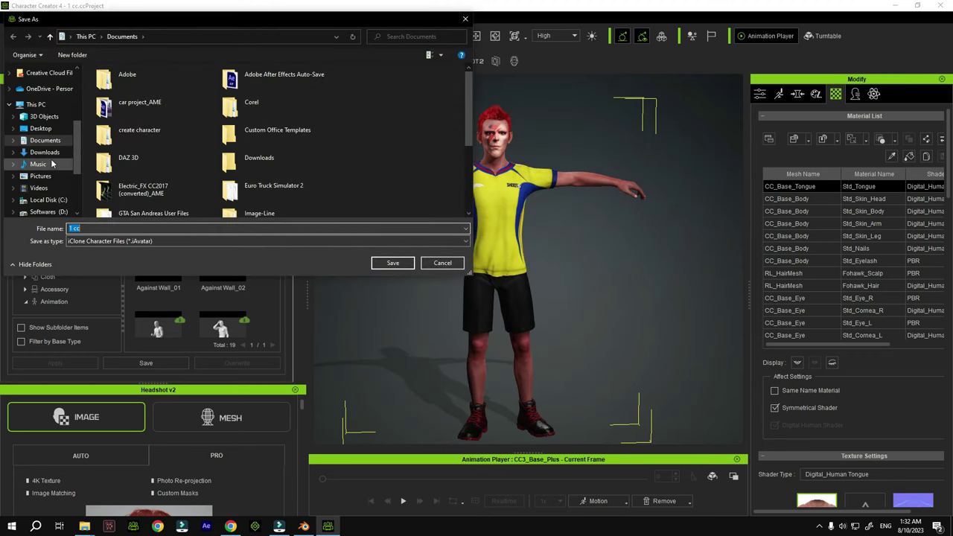
{"action": "scroll", "coordinate": [45, 131], "scroll_direction": "up", "scroll_amount": 1}
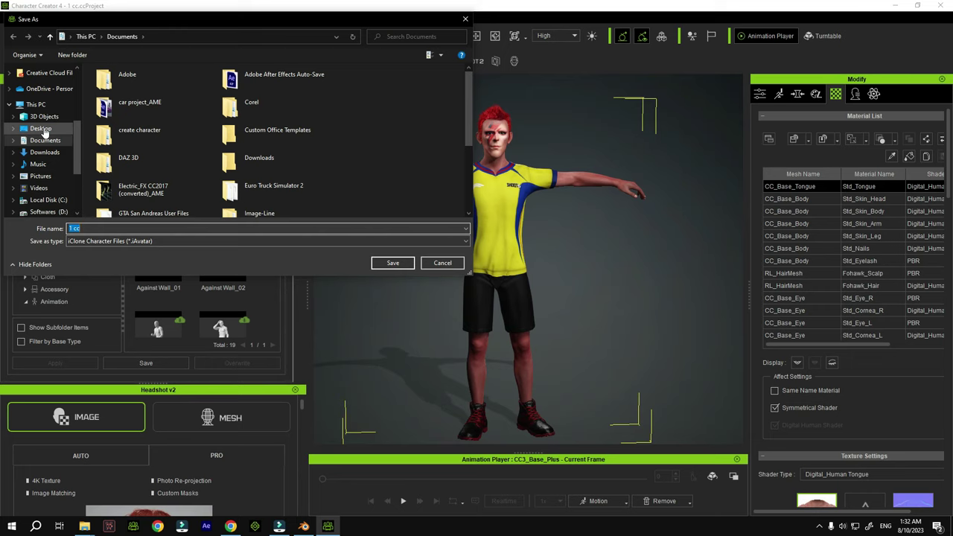
{"action": "left_click", "coordinate": [41, 128]}
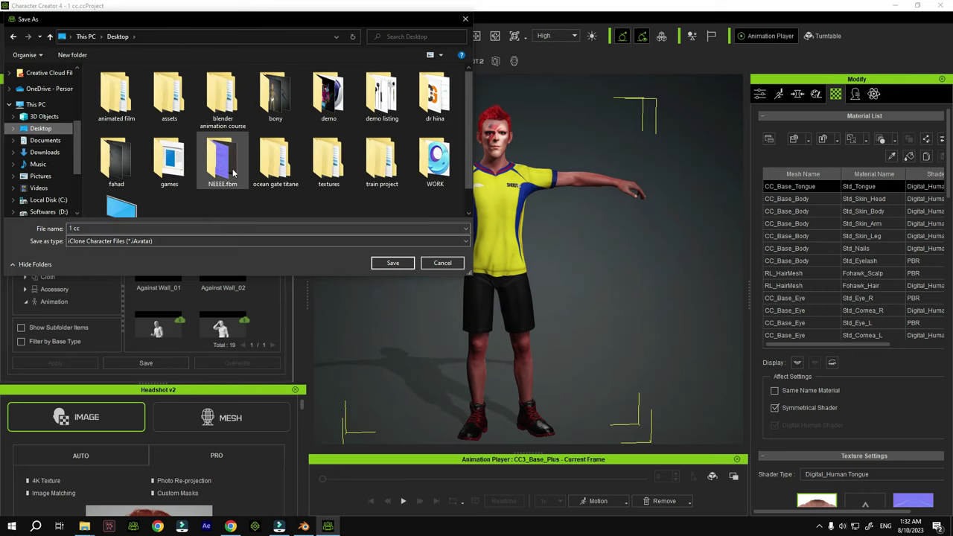
{"action": "left_click", "coordinate": [220, 112]}
{"action": "double_click", "coordinate": [221, 111]}
{"action": "double_click", "coordinate": [119, 84]}
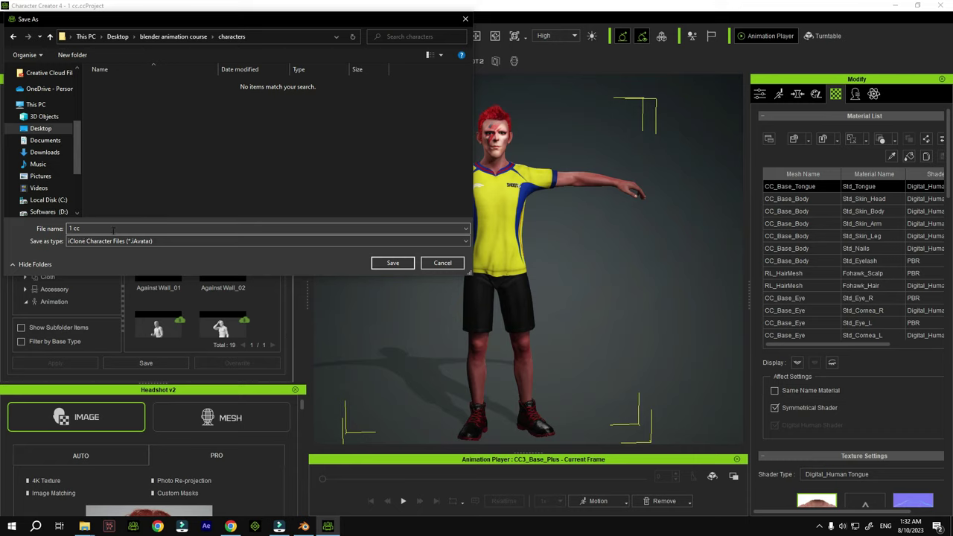
{"action": "type", "text": "1"}
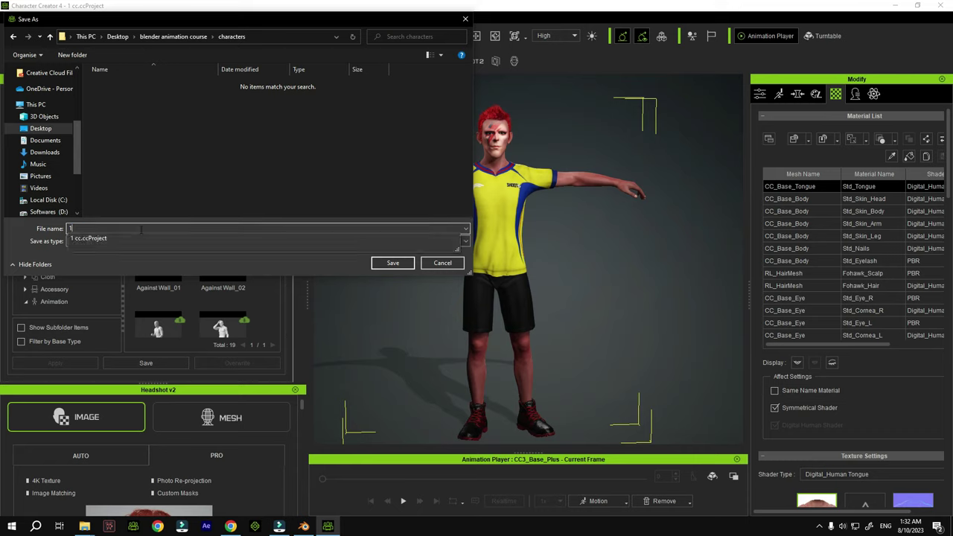
{"action": "type", "text": " ivatar"}
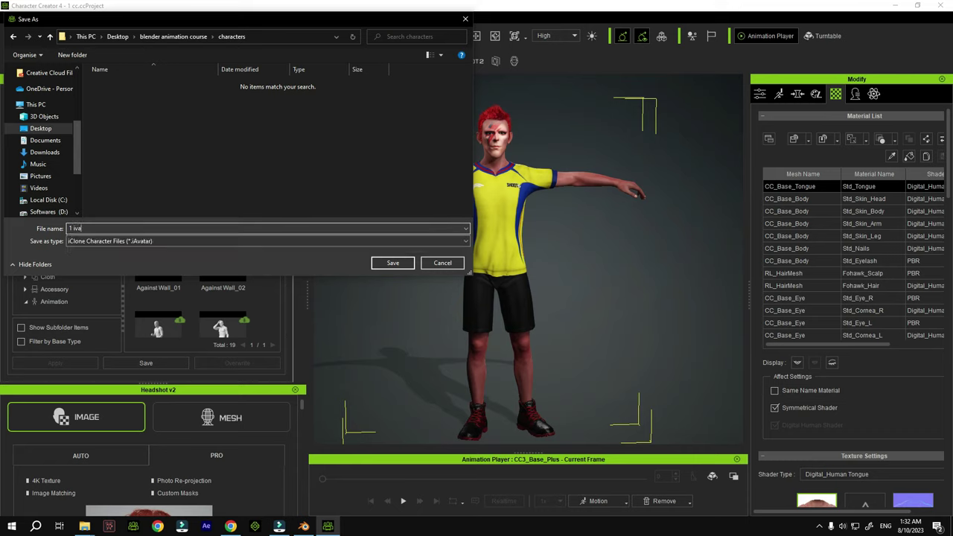
{"action": "left_click", "coordinate": [383, 266]}
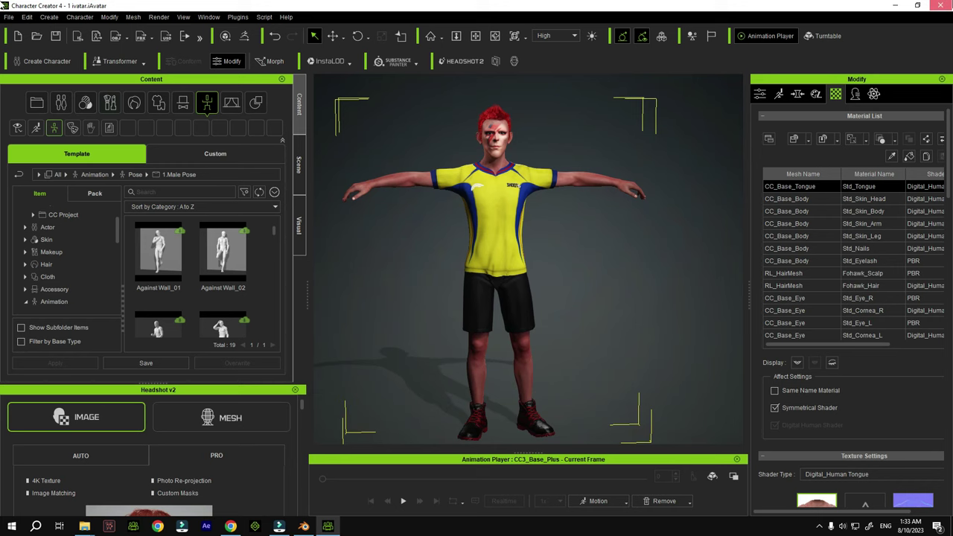
Switch to File Explorer and browse the Cartoony avatars under Animation Pro Pack > characters > Human on the Paid Students data drive
{"action": "left_click", "coordinate": [895, 5]}
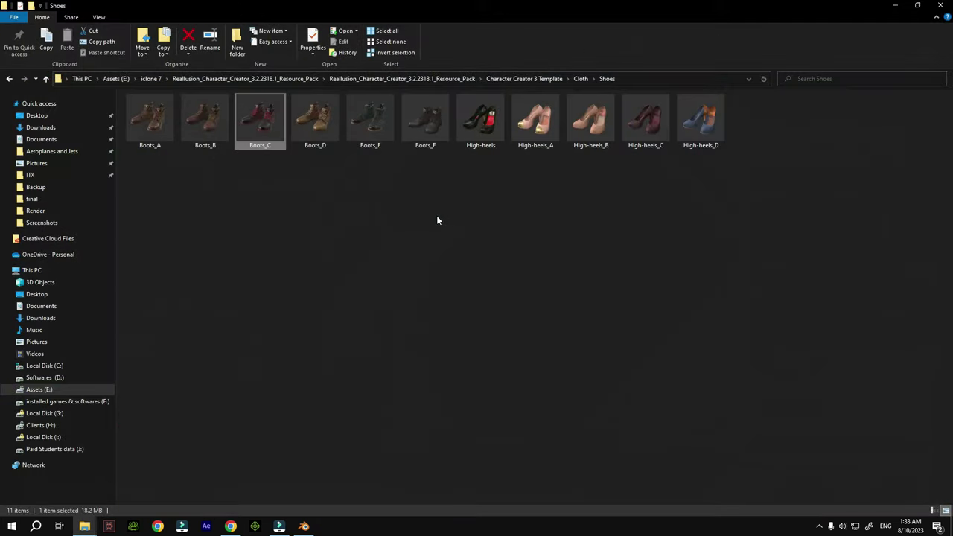
{"action": "left_click", "coordinate": [431, 221]}
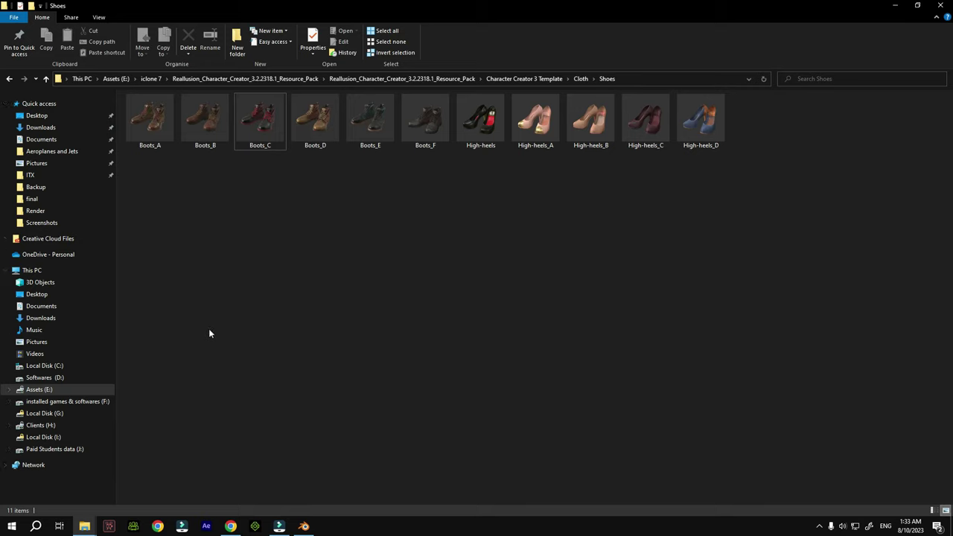
{"action": "left_click", "coordinate": [56, 453]}
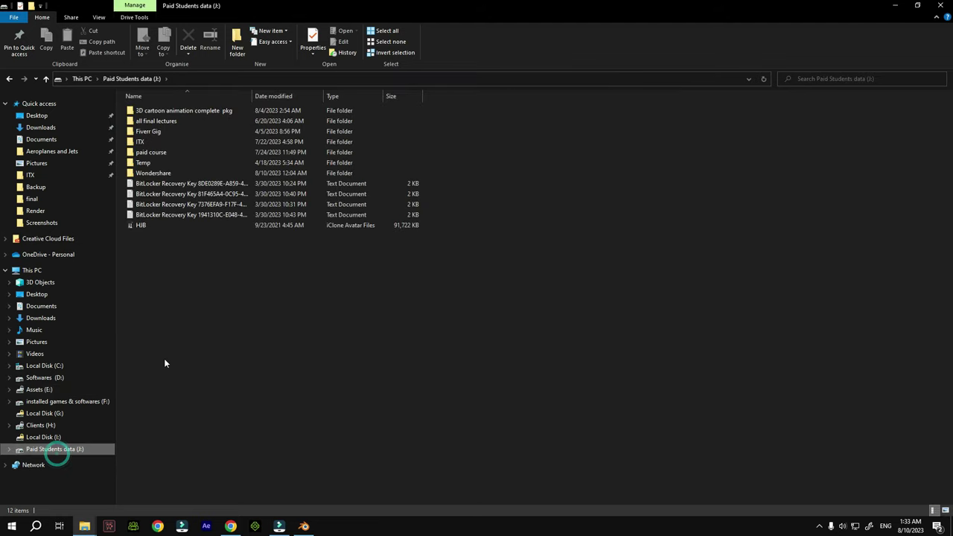
{"action": "double_click", "coordinate": [195, 112]}
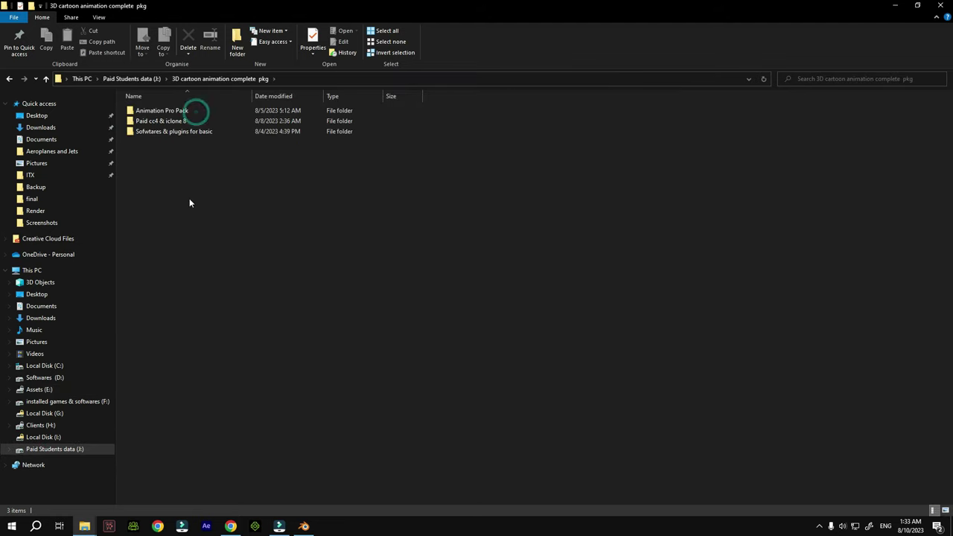
{"action": "double_click", "coordinate": [204, 110]}
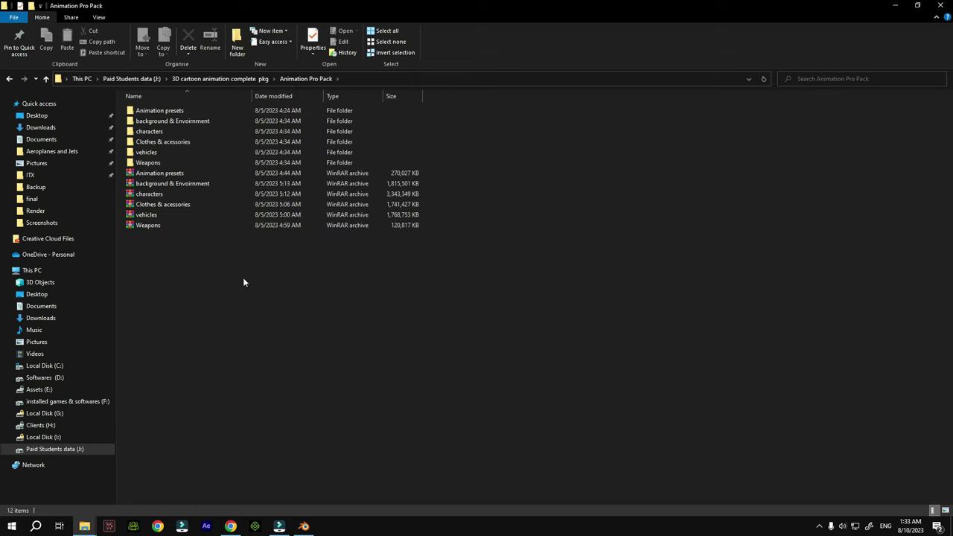
{"action": "double_click", "coordinate": [185, 131]}
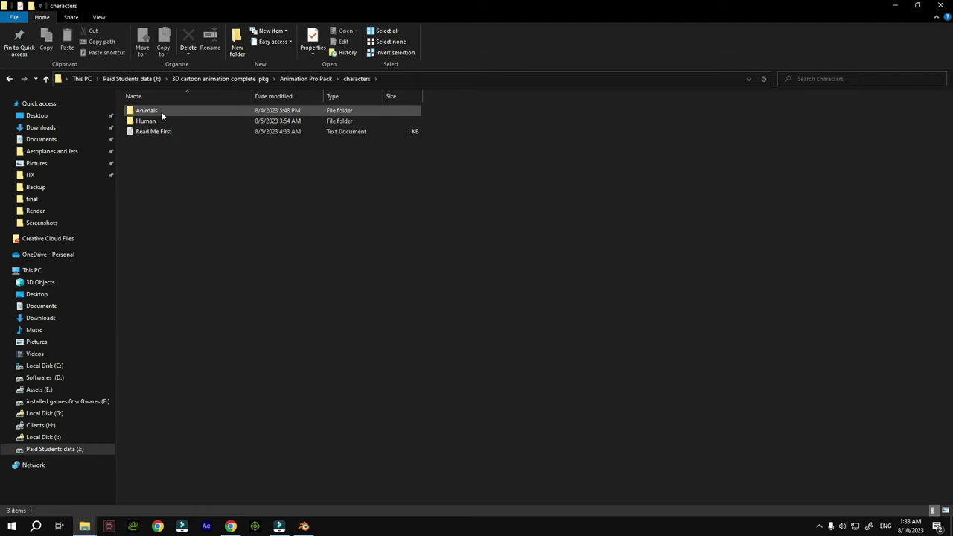
{"action": "left_click", "coordinate": [161, 111]}
{"action": "double_click", "coordinate": [163, 120]}
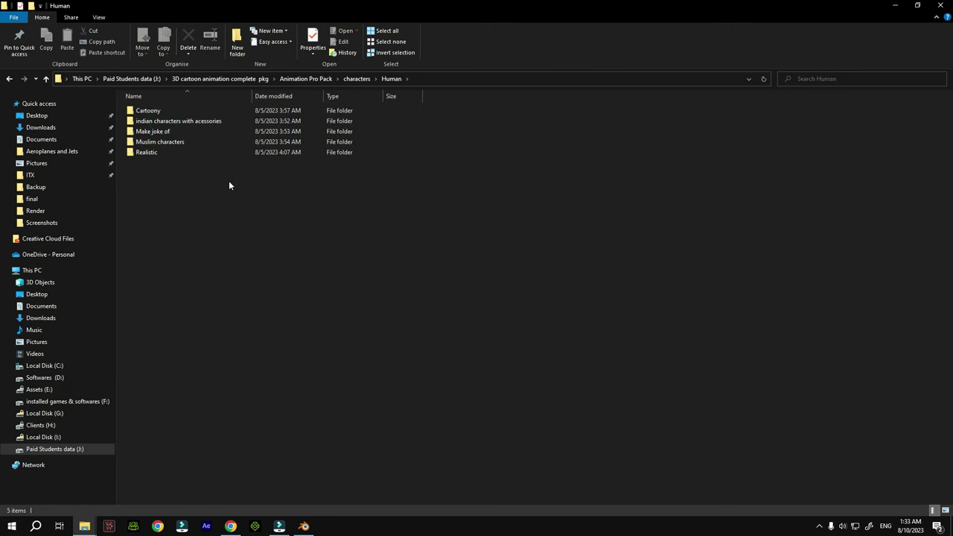
{"action": "double_click", "coordinate": [160, 111]}
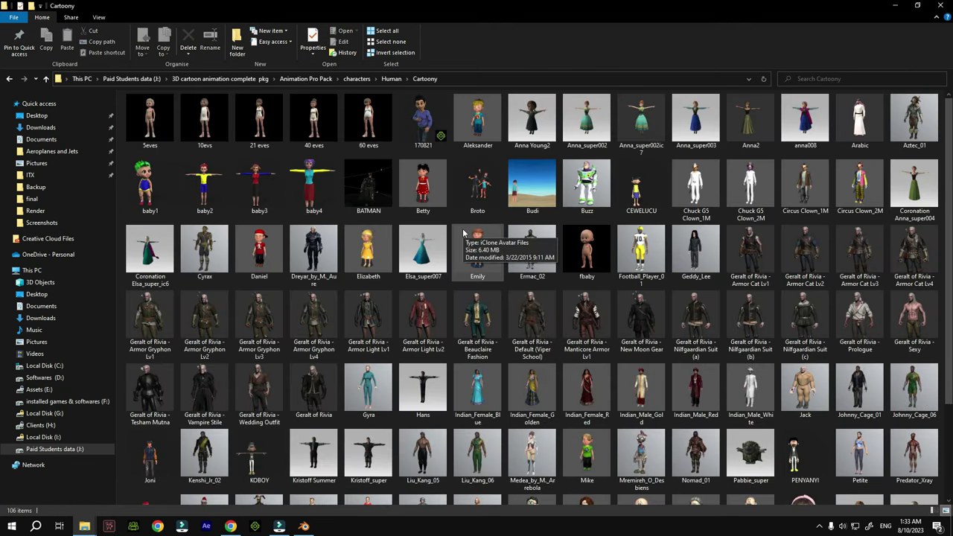
{"action": "scroll", "coordinate": [462, 233], "scroll_direction": "down", "scroll_amount": 2}
{"action": "scroll", "coordinate": [463, 233], "scroll_direction": "up", "scroll_amount": 2}
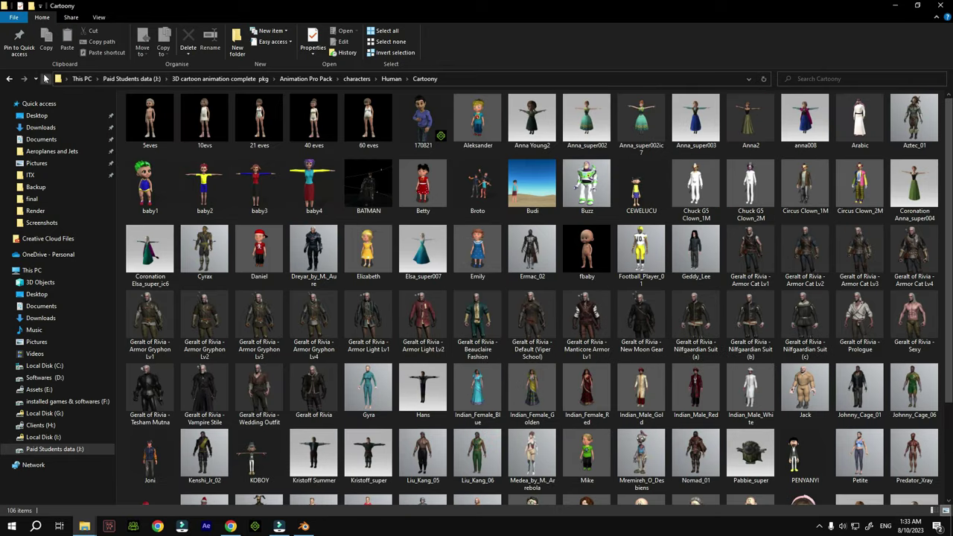
Look through the Human pack's Indian, Make joke of and Muslim character folders, including the IVATAR subfolder
{"action": "left_click", "coordinate": [46, 78]}
{"action": "left_click", "coordinate": [173, 122]}
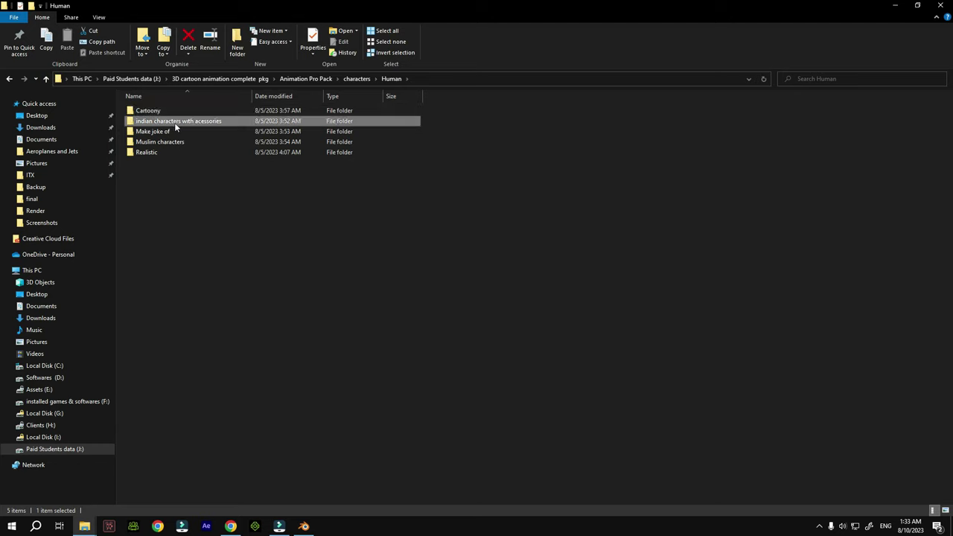
{"action": "double_click", "coordinate": [176, 123]}
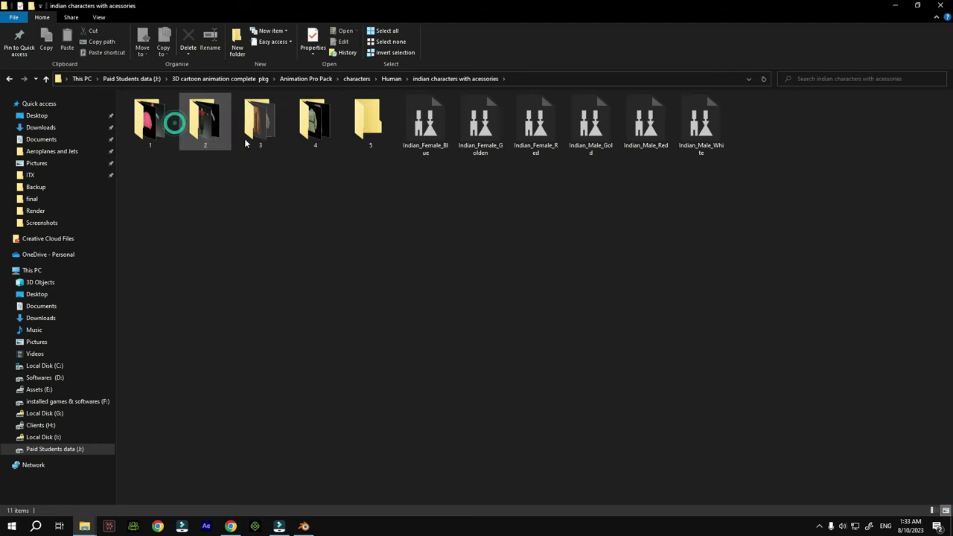
{"action": "left_click", "coordinate": [46, 78]}
{"action": "double_click", "coordinate": [166, 133]}
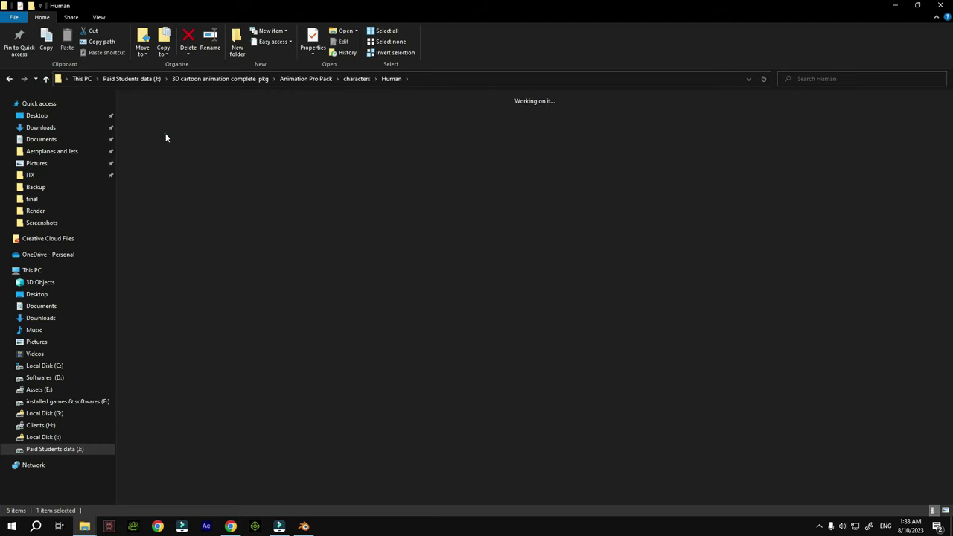
{"action": "left_click", "coordinate": [45, 78]}
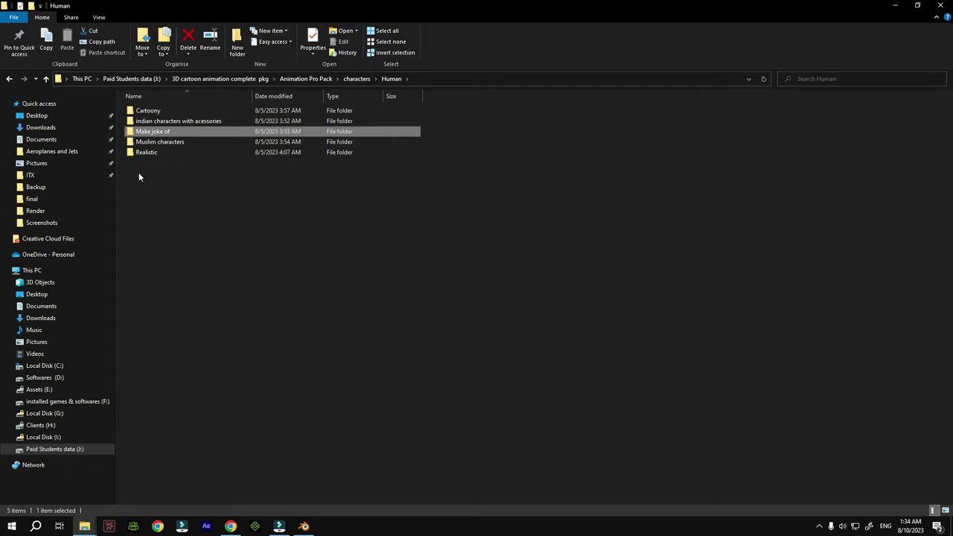
{"action": "left_click", "coordinate": [190, 144]}
{"action": "double_click", "coordinate": [190, 143]}
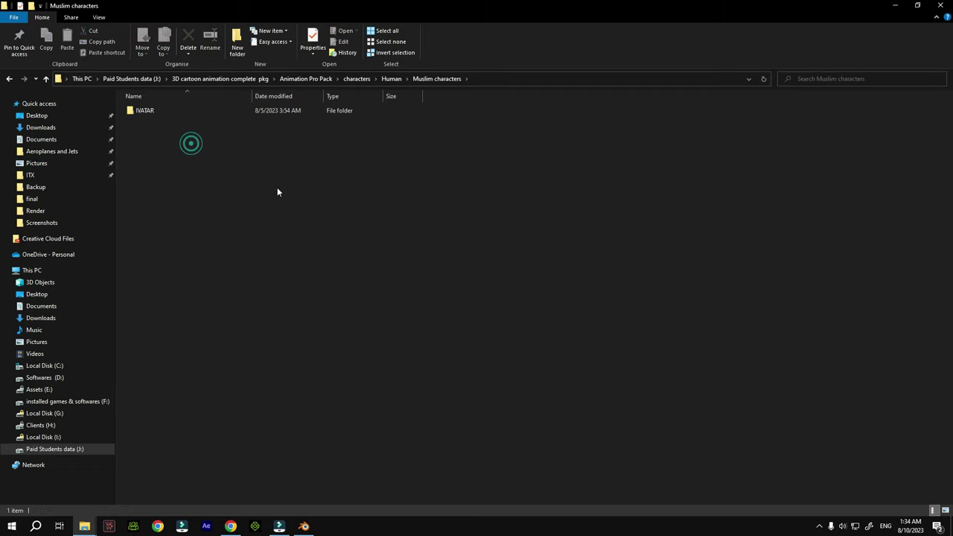
{"action": "double_click", "coordinate": [149, 111]}
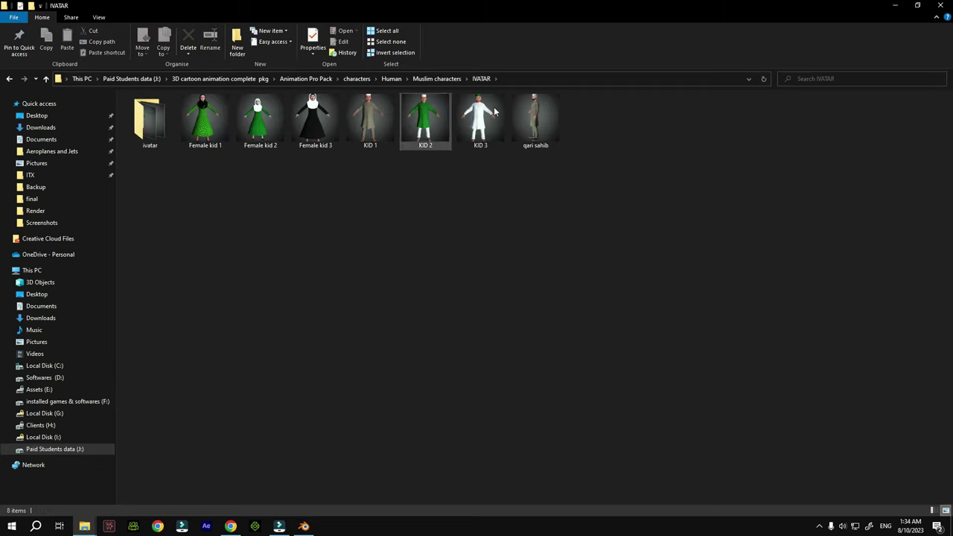
{"action": "left_click", "coordinate": [46, 79]}
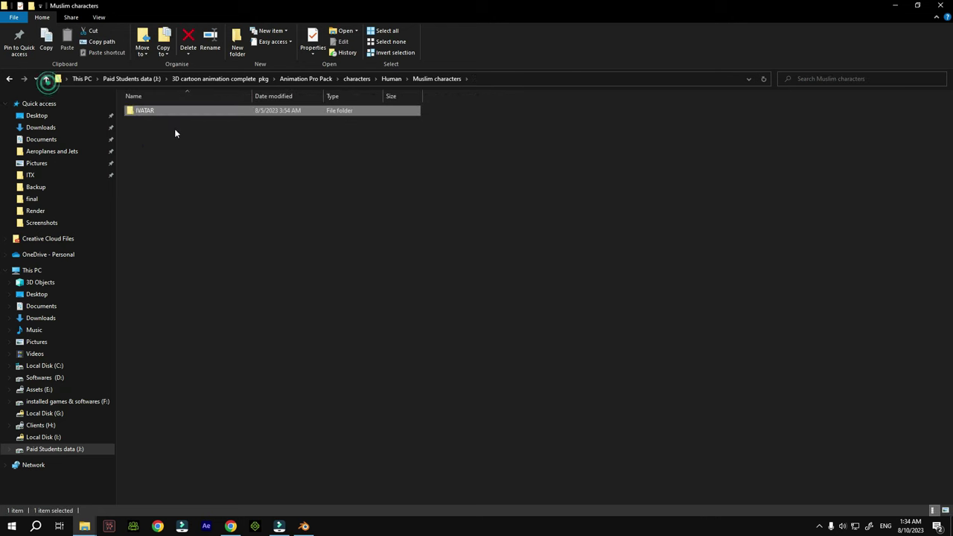
{"action": "left_click", "coordinate": [46, 79]}
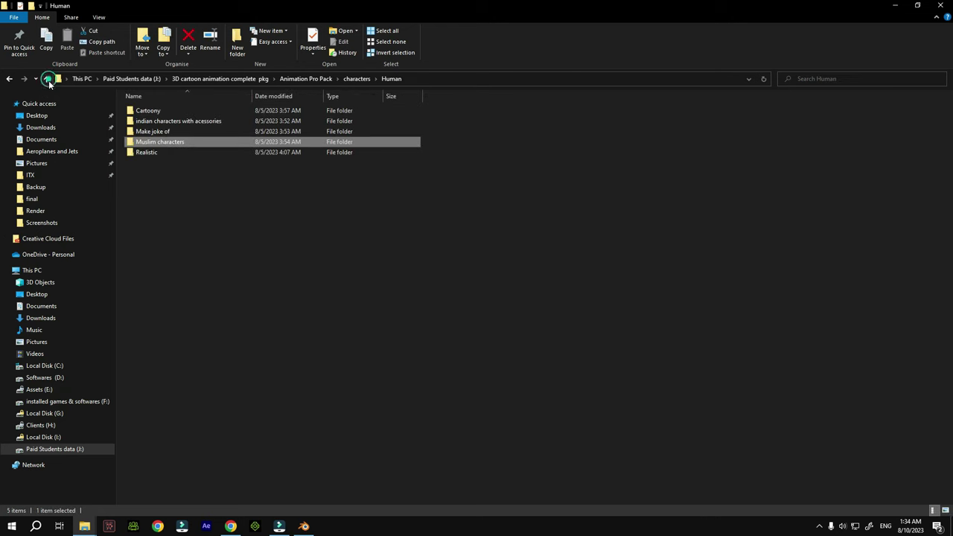
Find the Joni avatar in the Human pack's Cartoony folder and copy it
{"action": "double_click", "coordinate": [160, 111]}
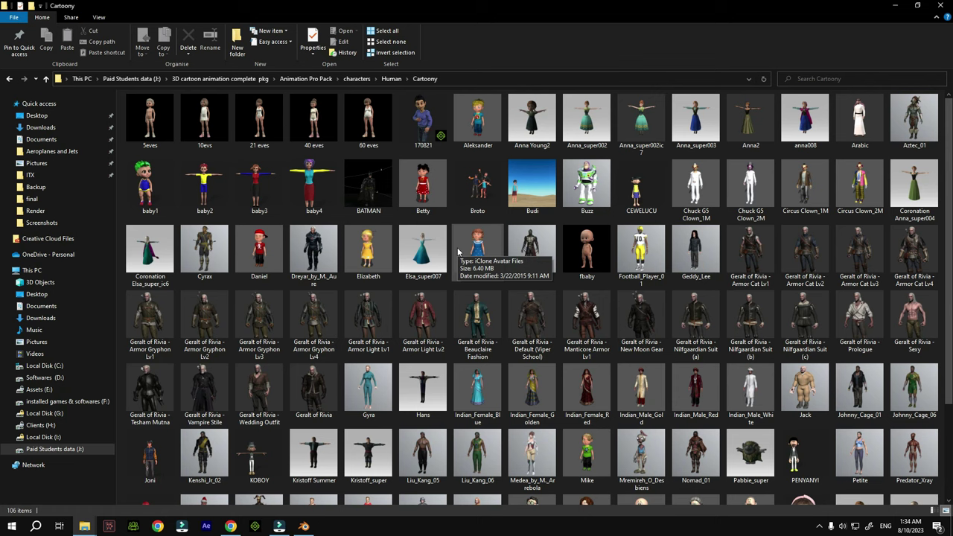
{"action": "left_click", "coordinate": [636, 259]}
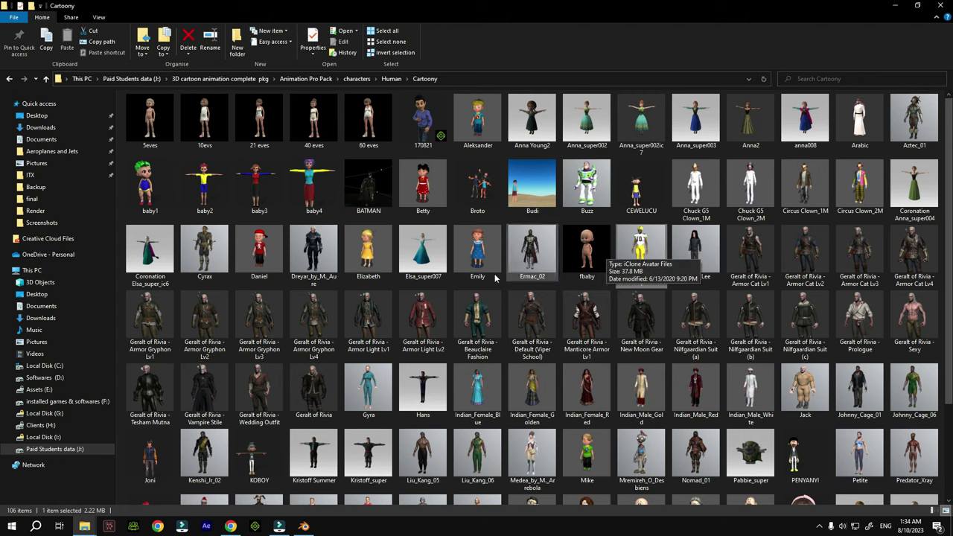
{"action": "scroll", "coordinate": [386, 315], "scroll_direction": "down", "scroll_amount": 2}
{"action": "left_click", "coordinate": [148, 326]}
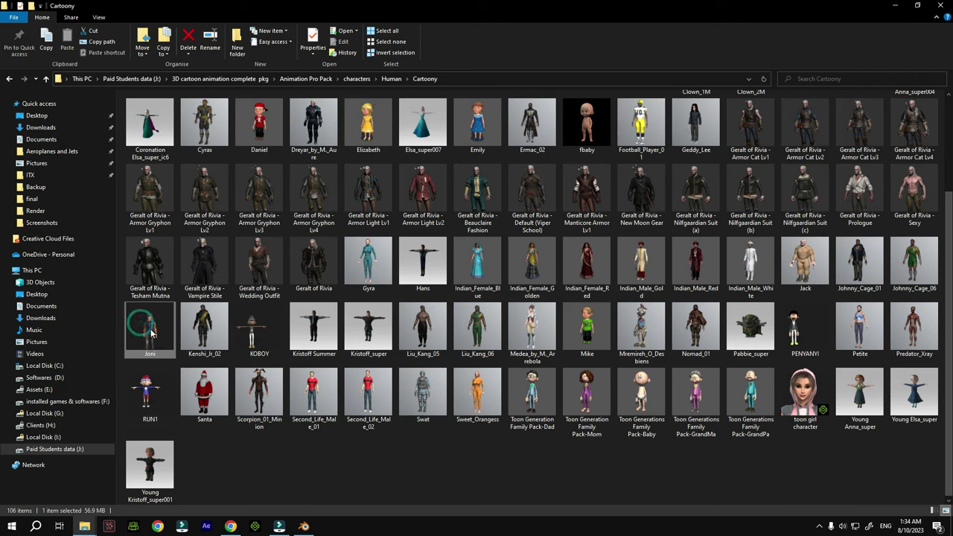
{"action": "mouse_move", "coordinate": [149, 329]}
{"action": "left_mouse_down"}
{"action": "mouse_move", "coordinate": [333, 476]}
{"action": "mouse_move", "coordinate": [278, 481]}
{"action": "mouse_move", "coordinate": [294, 492]}
{"action": "mouse_move", "coordinate": [150, 412]}
{"action": "mouse_move", "coordinate": [157, 344]}
{"action": "left_mouse_up"}
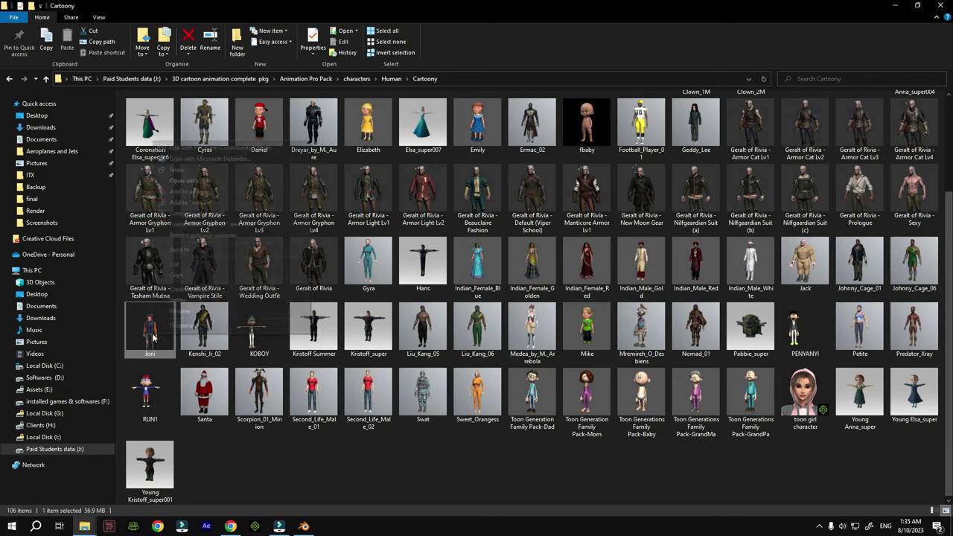
{"action": "right_click", "coordinate": [154, 343]}
{"action": "left_click", "coordinate": [176, 275]}
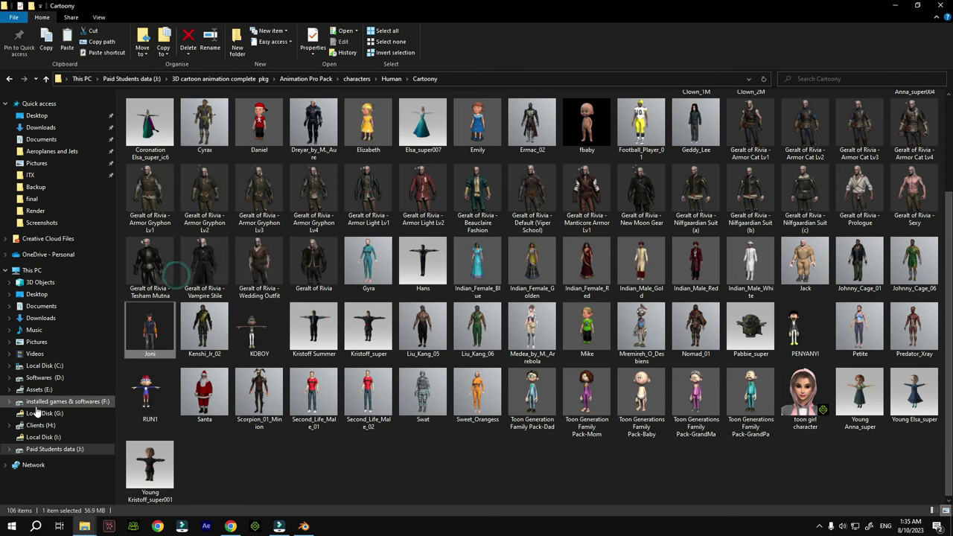
Paste the Joni avatar into the Desktop > blender animation course > characters folder
{"action": "left_click", "coordinate": [37, 294]}
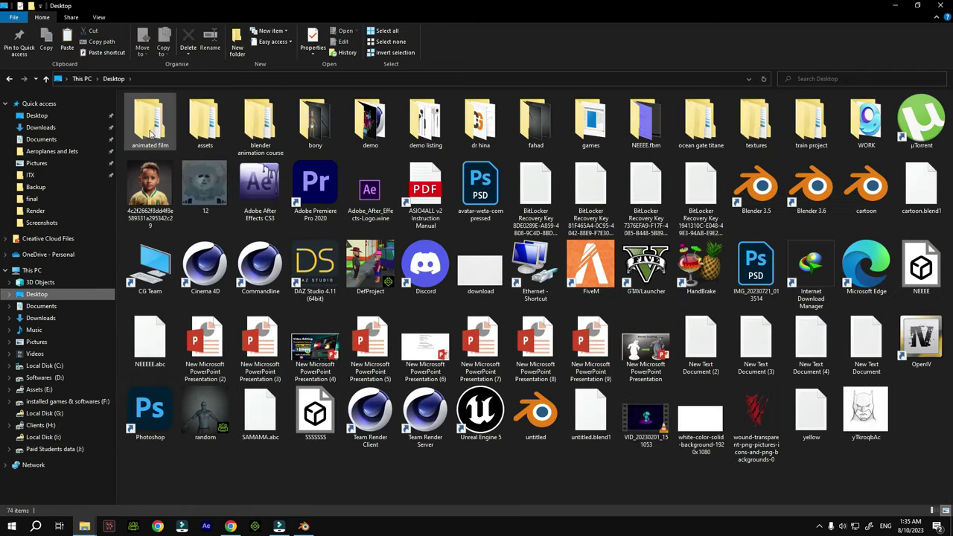
{"action": "double_click", "coordinate": [277, 132]}
{"action": "double_click", "coordinate": [154, 113]}
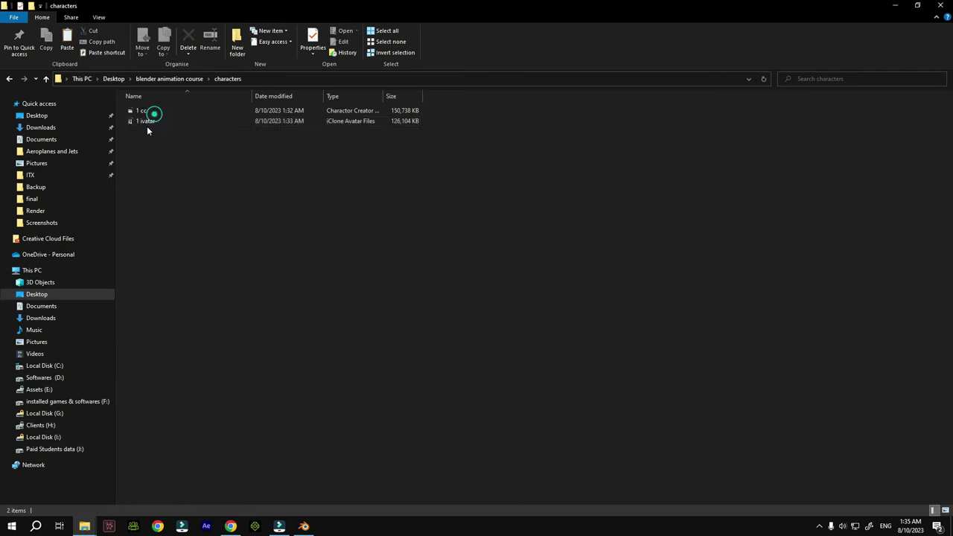
{"action": "right_click", "coordinate": [232, 201]}
{"action": "left_click", "coordinate": [257, 285]}
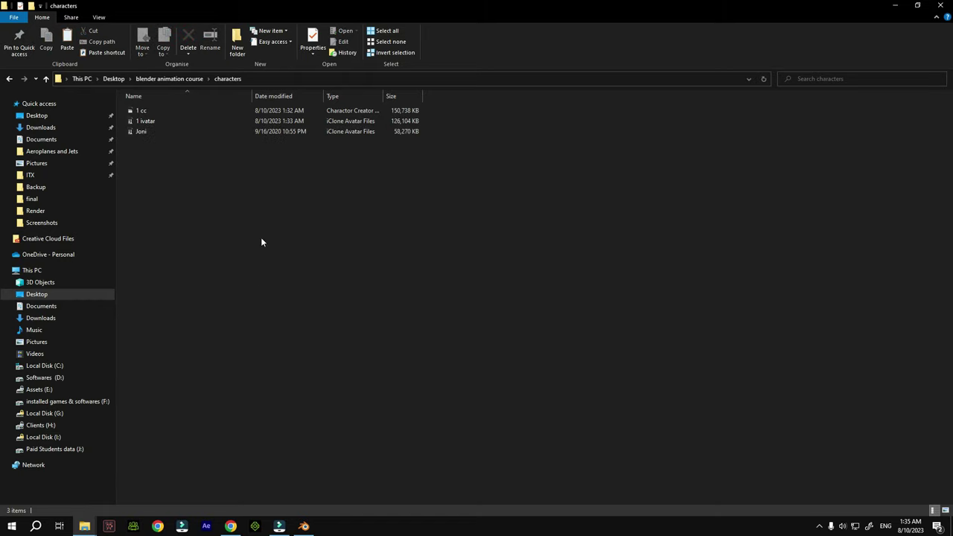
Clear the File Explorer windows off the screen, closing the Downloads one, and refresh the desktop
{"action": "left_click", "coordinate": [894, 5]}
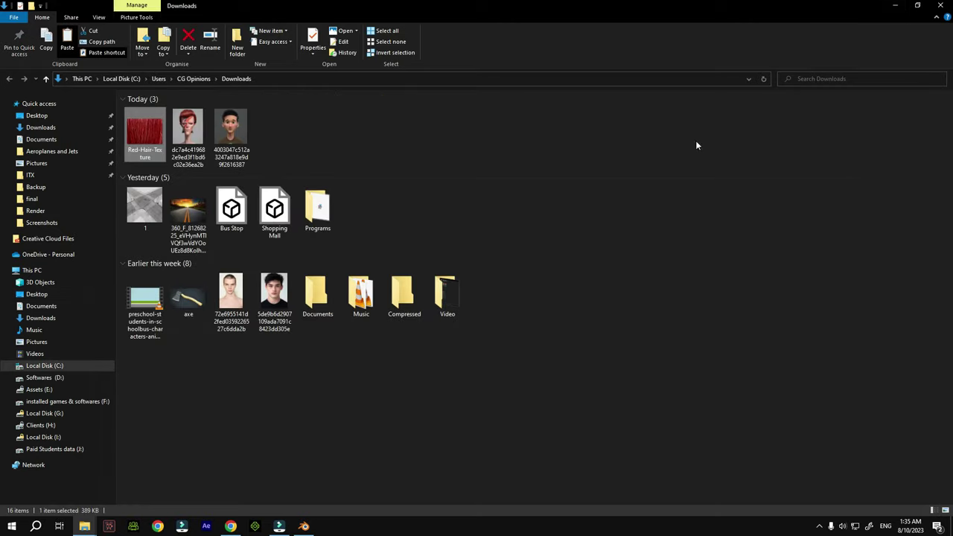
{"action": "left_click", "coordinate": [940, 5]}
{"action": "left_click", "coordinate": [894, 8]}
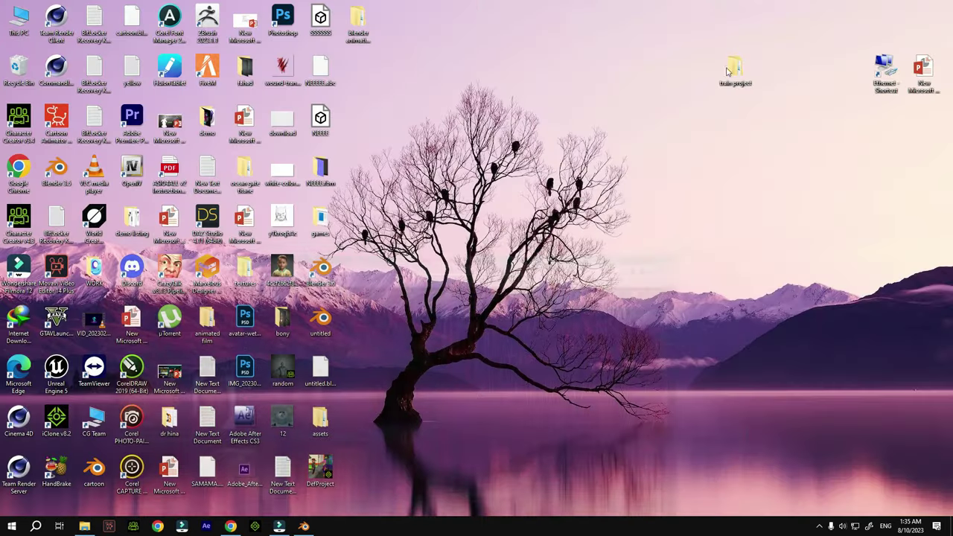
{"action": "right_click", "coordinate": [563, 80]}
{"action": "left_click", "coordinate": [600, 124]}
{"action": "right_click", "coordinate": [542, 112]}
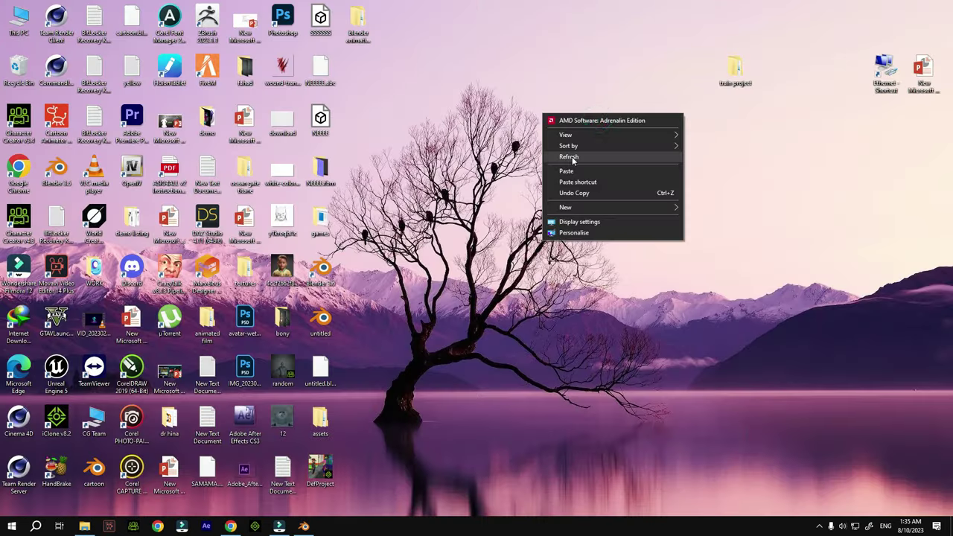
{"action": "left_click", "coordinate": [570, 157]}
Launch iClone 8, dismiss its startup dialogs and load the Joni avatar from the characters folder into the scene
{"action": "left_click", "coordinate": [254, 527]}
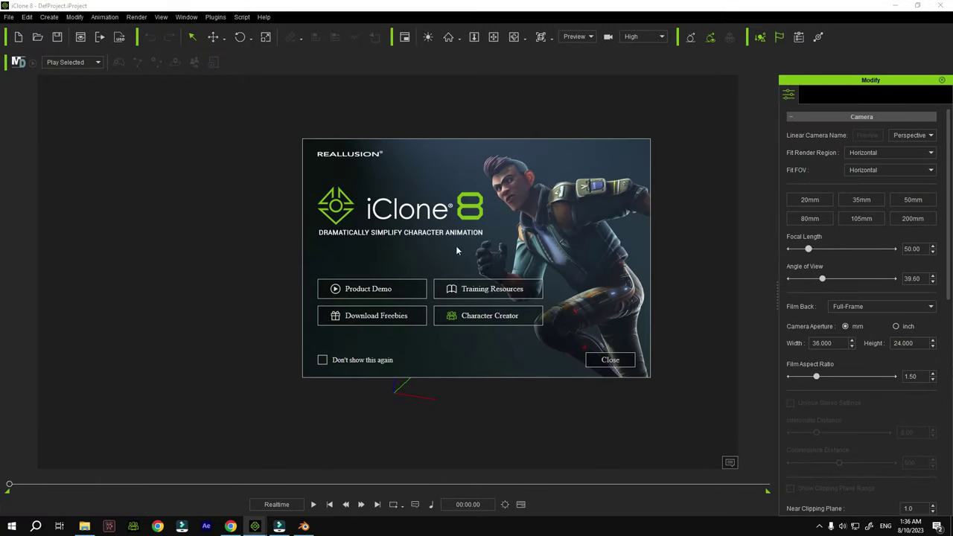
{"action": "left_click", "coordinate": [610, 361]}
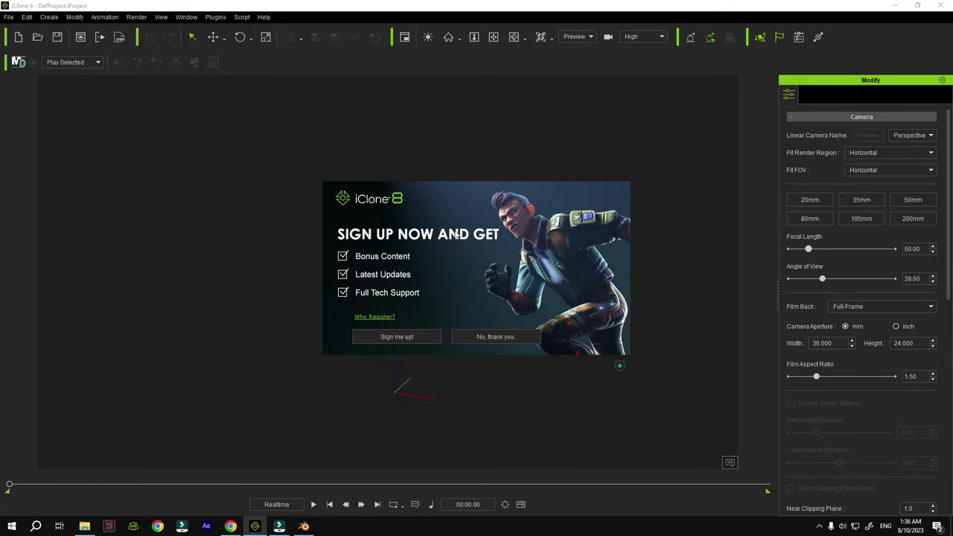
{"action": "left_click", "coordinate": [510, 339]}
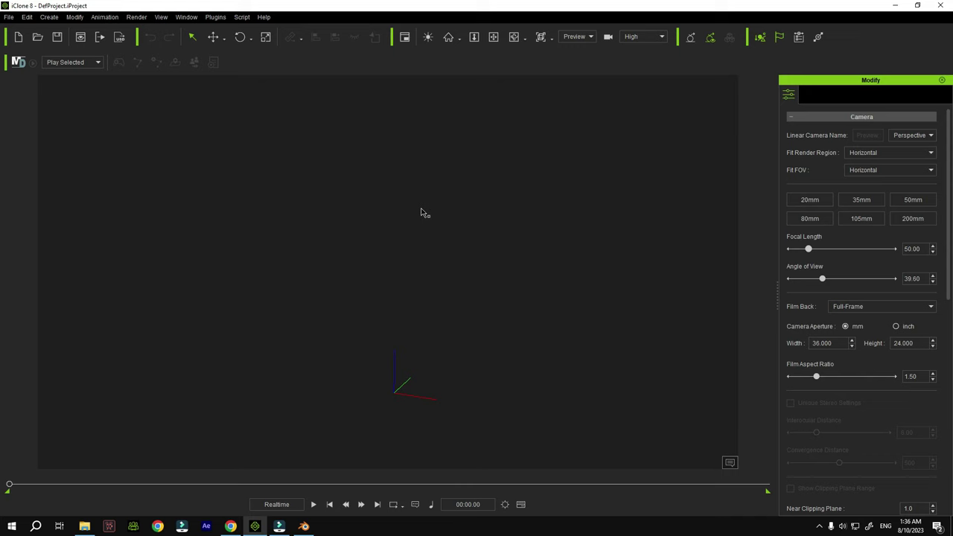
{"action": "left_click", "coordinate": [85, 526]}
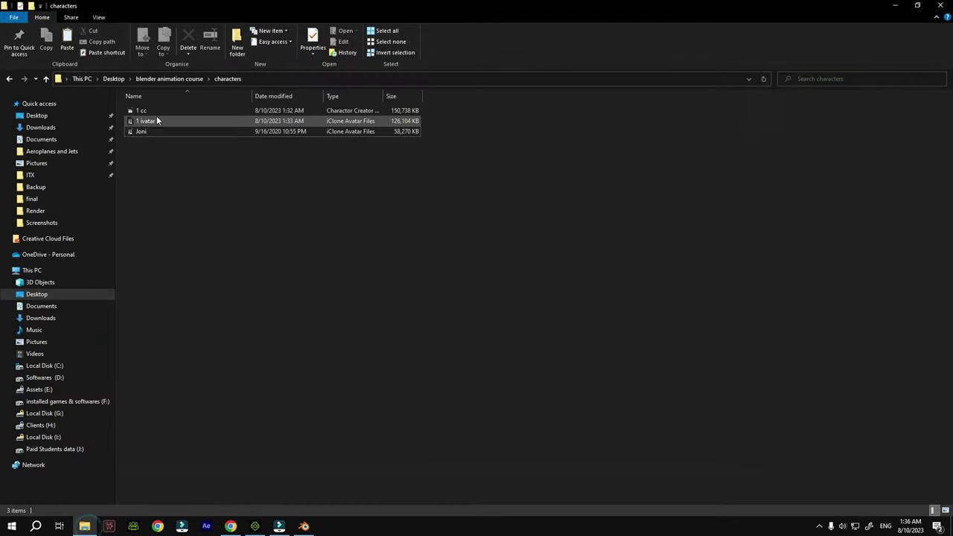
{"action": "left_click_drag", "start_coordinate": [140, 132], "coordinate": [294, 321]}
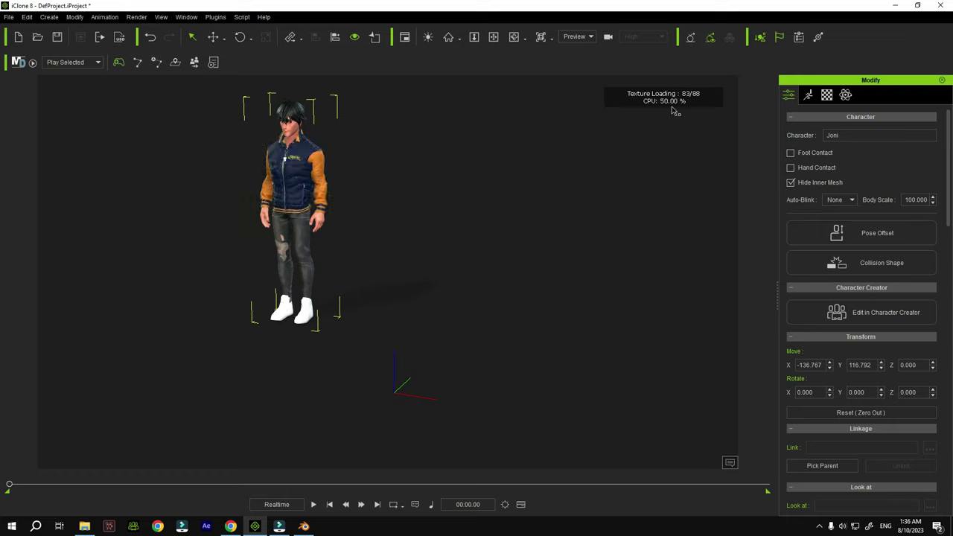
Try to load the "1 ivatar" file from the characters folder into the scene beside Joni
{"action": "left_click", "coordinate": [84, 526]}
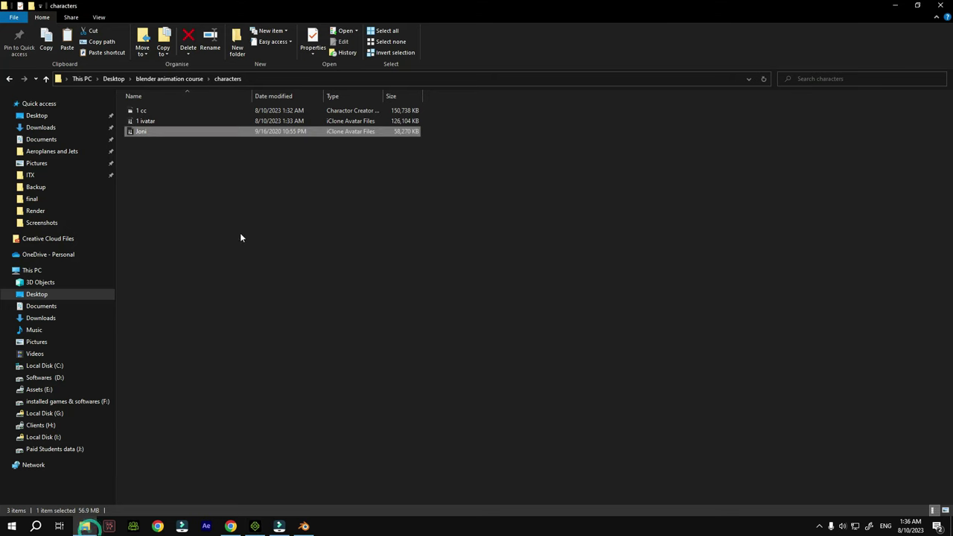
{"action": "left_click", "coordinate": [163, 120]}
{"action": "left_click_drag", "start_coordinate": [164, 120], "coordinate": [533, 283]}
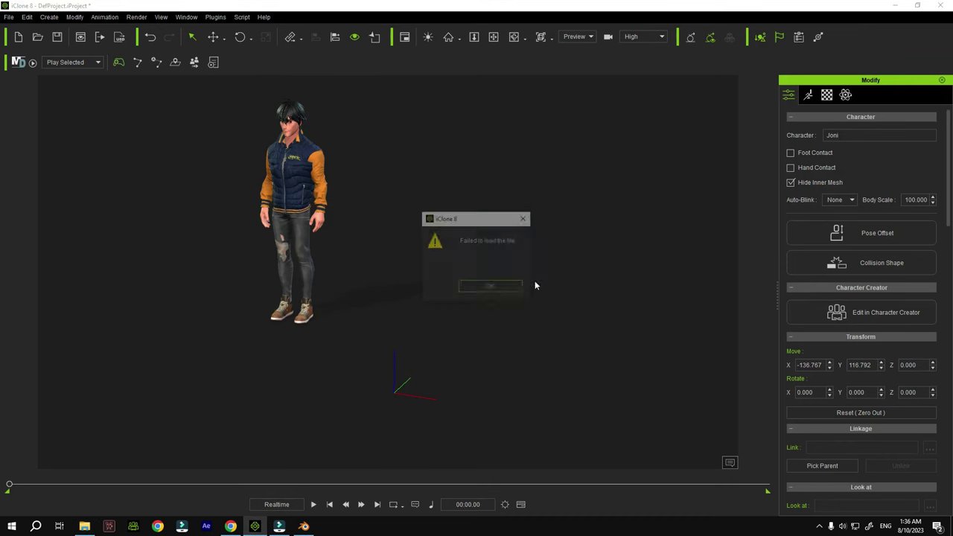
{"action": "left_click", "coordinate": [482, 289]}
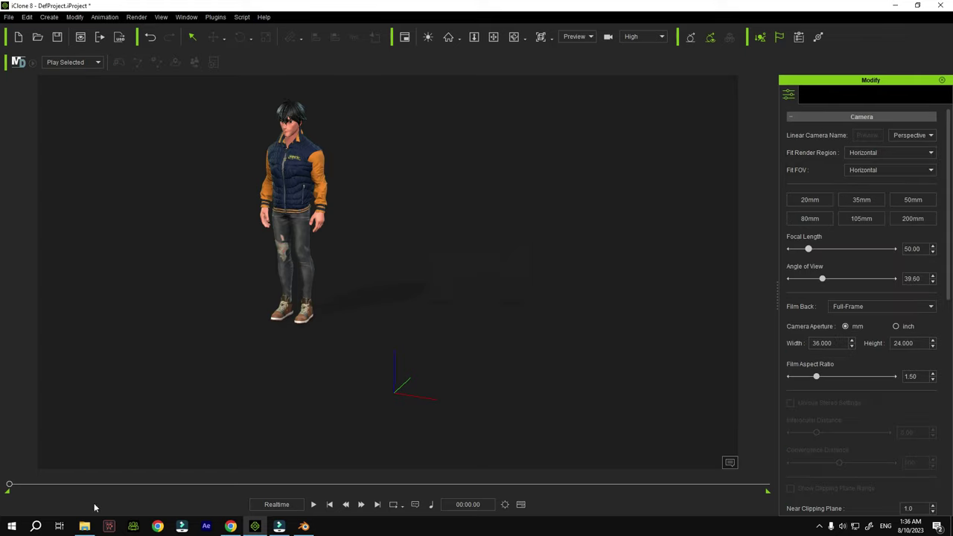
{"action": "left_click", "coordinate": [85, 525]}
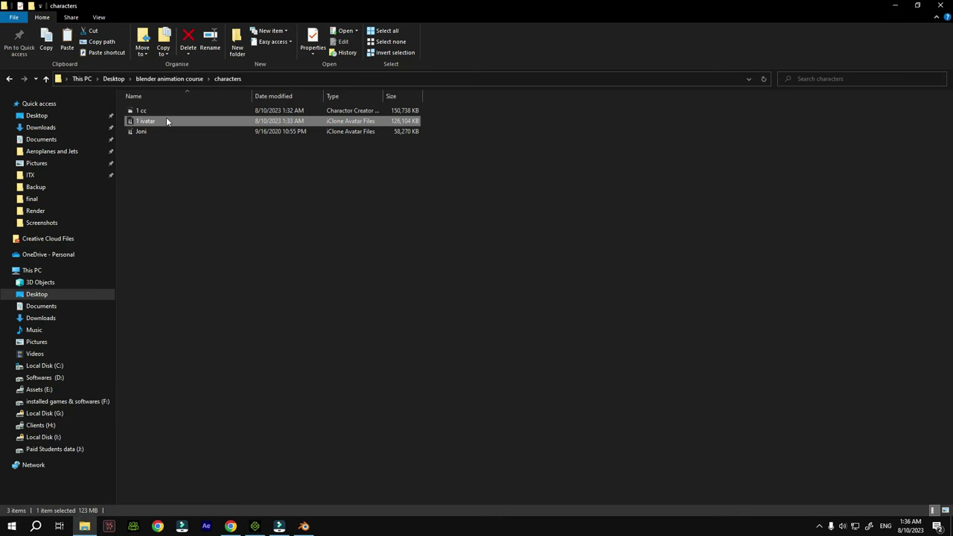
{"action": "left_click_drag", "start_coordinate": [171, 120], "coordinate": [510, 319]}
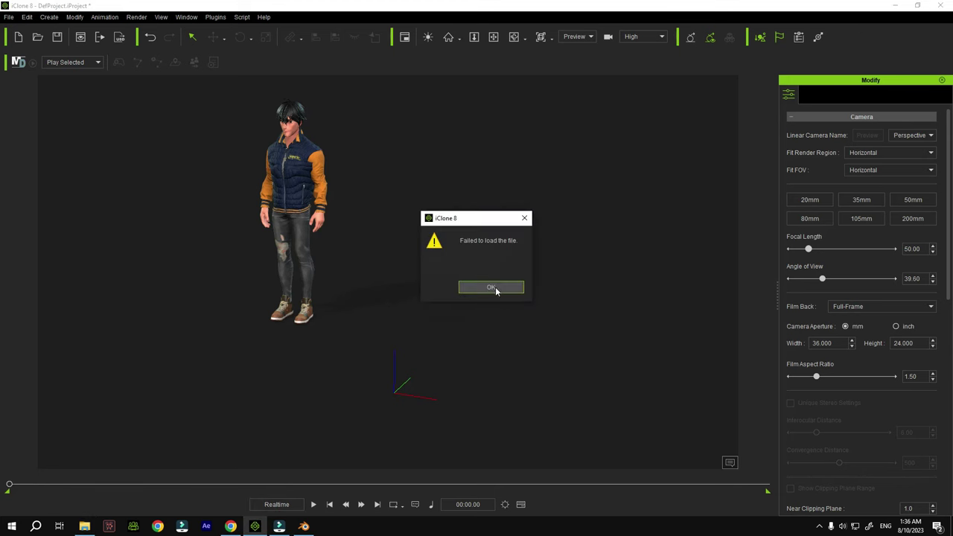
{"action": "left_click", "coordinate": [496, 288]}
Try to load the "1 cc" Character Creator file into the iClone scene and return to the characters folder
{"action": "left_click", "coordinate": [84, 526]}
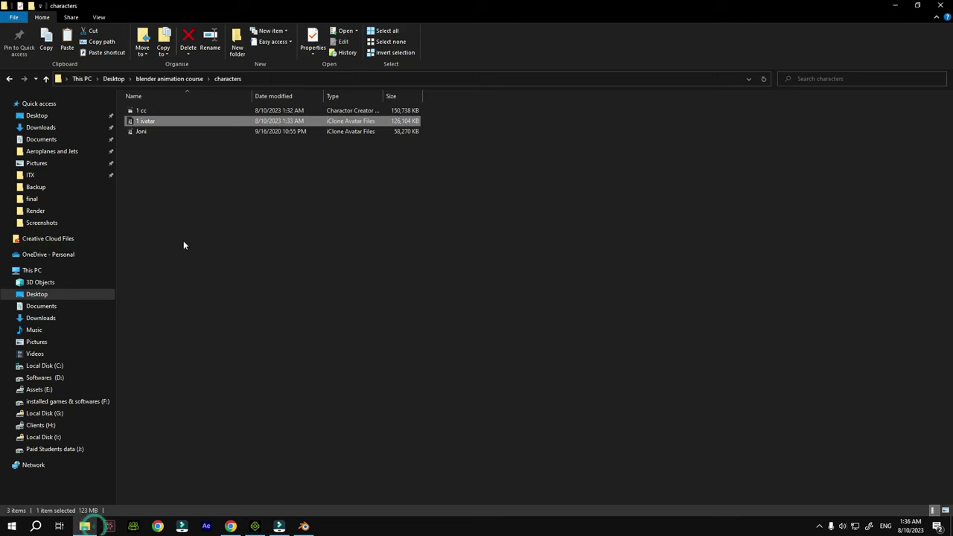
{"action": "left_click_drag", "start_coordinate": [171, 111], "coordinate": [450, 334]}
{"action": "left_click", "coordinate": [84, 526]}
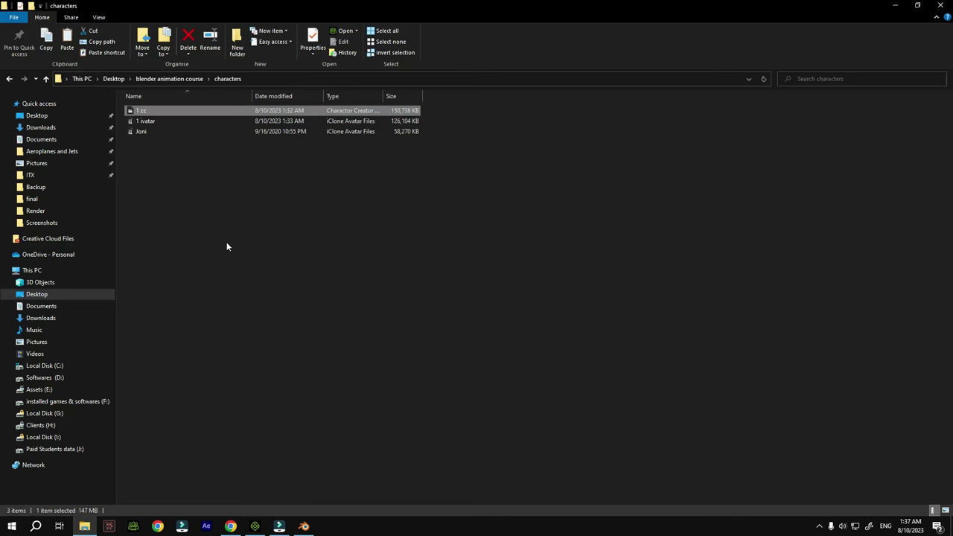
{"action": "left_click", "coordinate": [250, 232]}
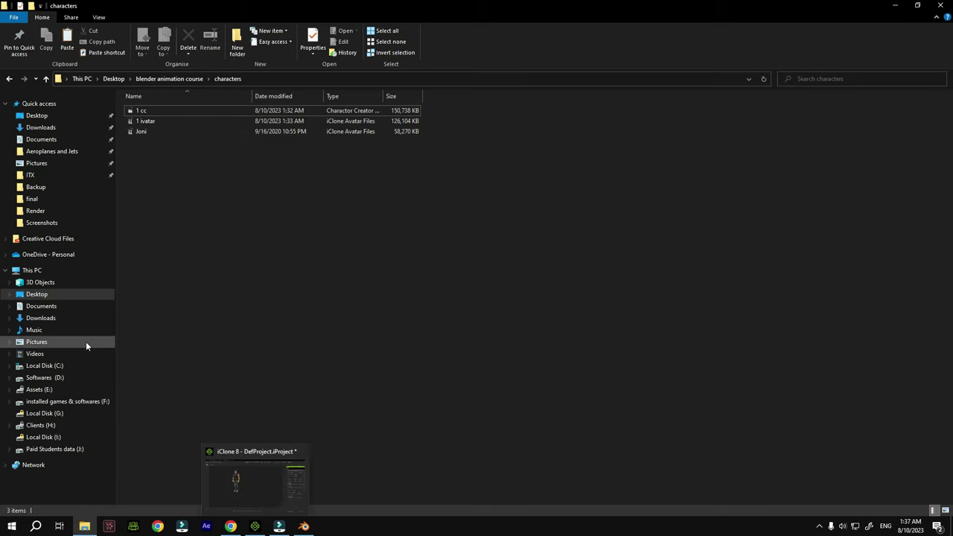
Check the free space on the computer's drives and return to the desktop
{"action": "left_click", "coordinate": [44, 270]}
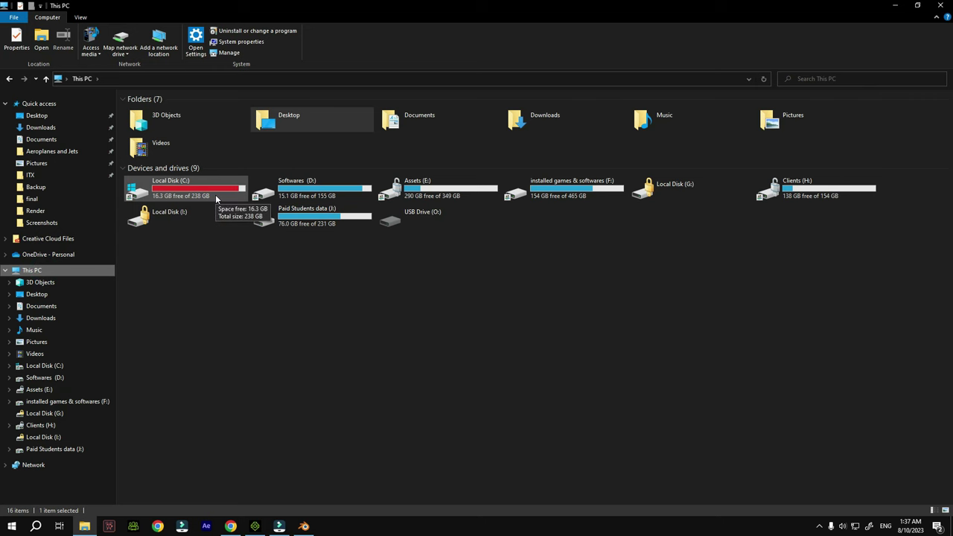
{"action": "left_click", "coordinate": [894, 6]}
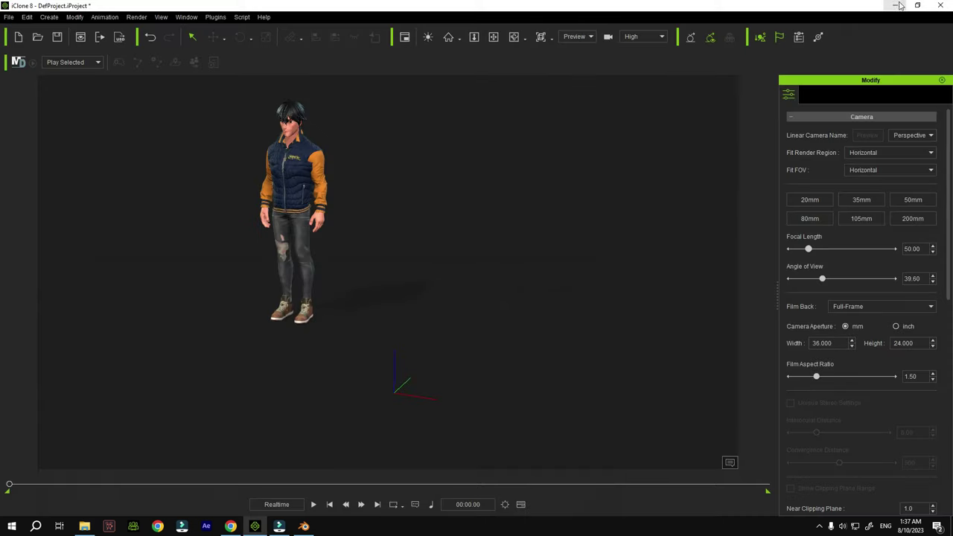
{"action": "left_click", "coordinate": [894, 7]}
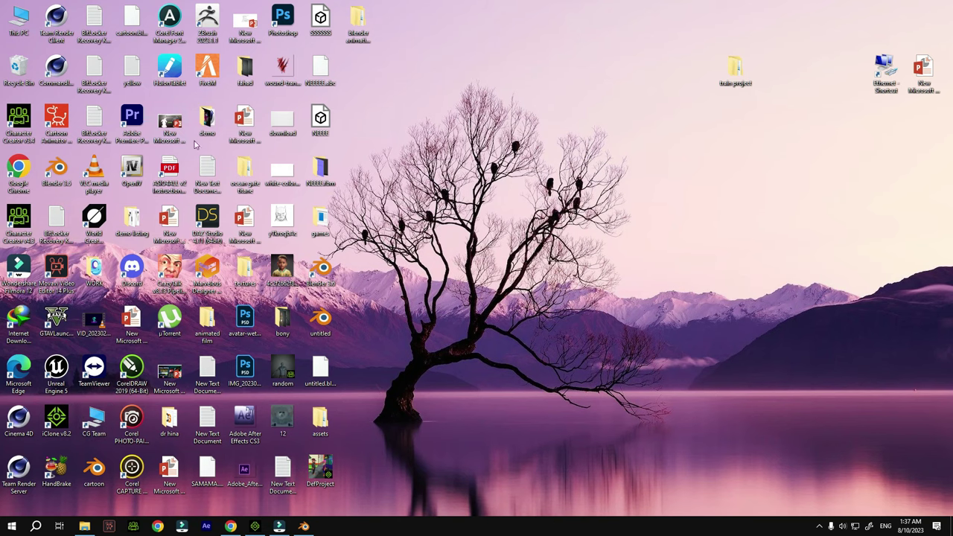
Permanently delete all items in the Recycle Bin
{"action": "double_click", "coordinate": [27, 74]}
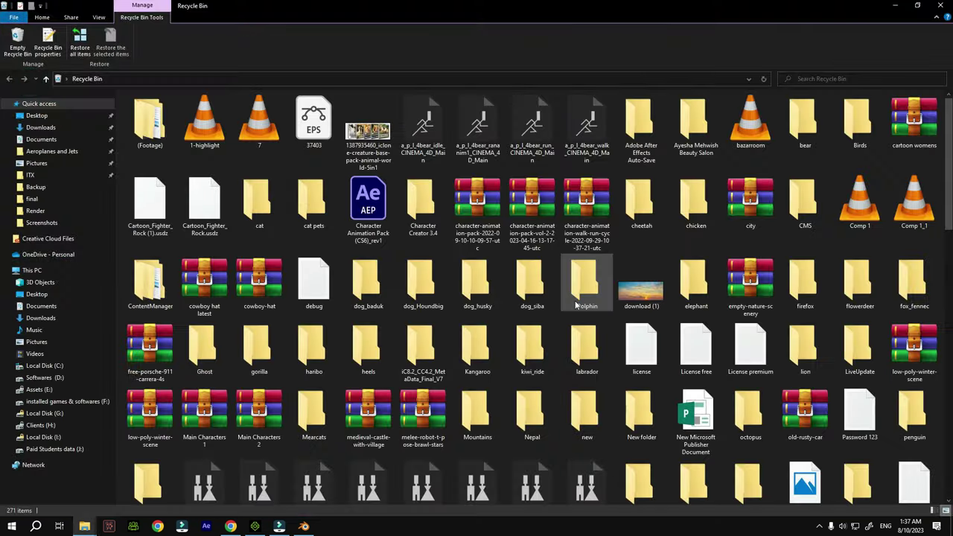
{"action": "key", "text": "ctrl+a"}
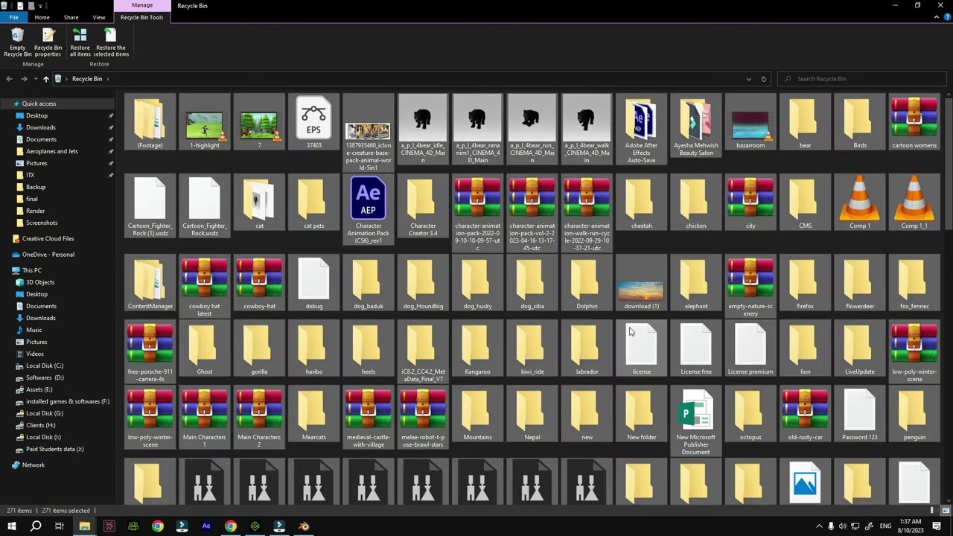
{"action": "key", "text": "Delete"}
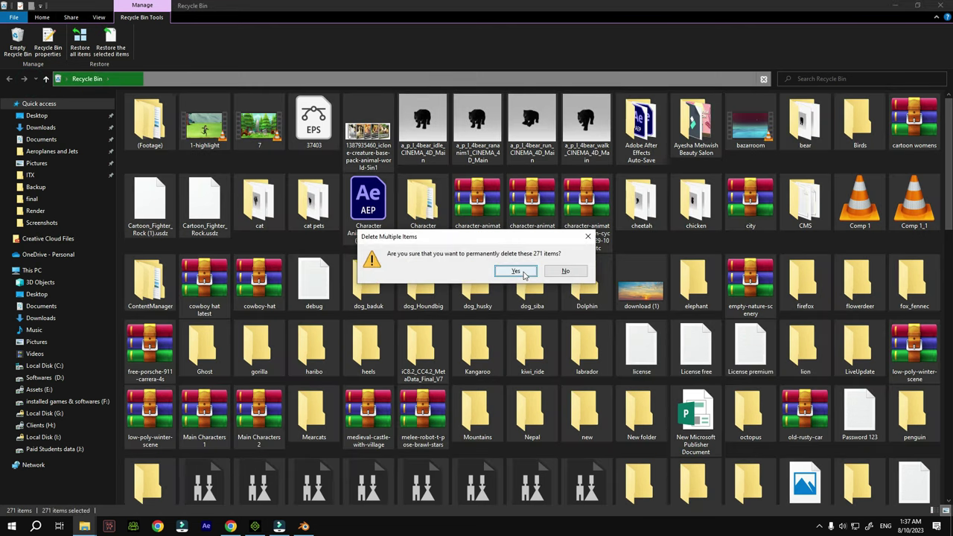
{"action": "left_click", "coordinate": [516, 271]}
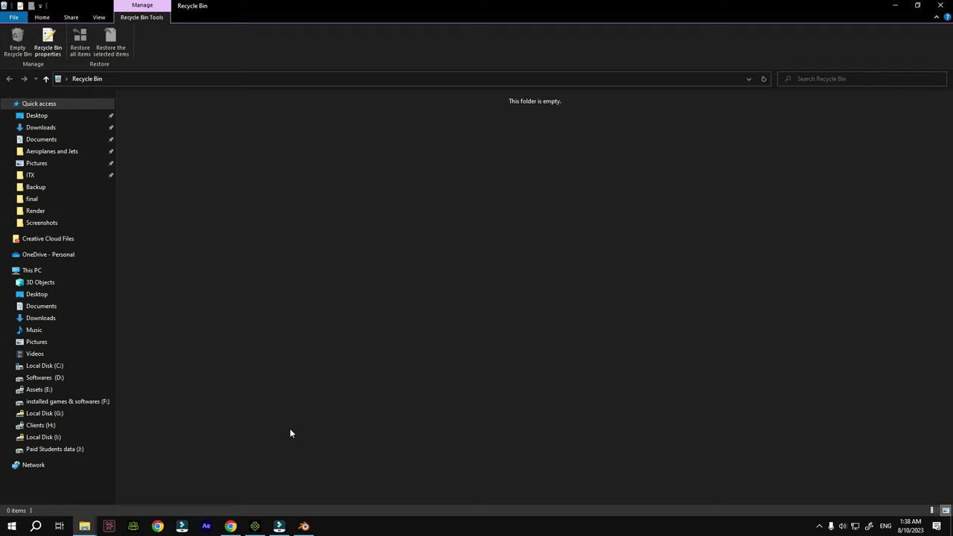
Reopen the Desktop > blender animation course > characters folder in File Explorer
{"action": "left_click", "coordinate": [84, 526]}
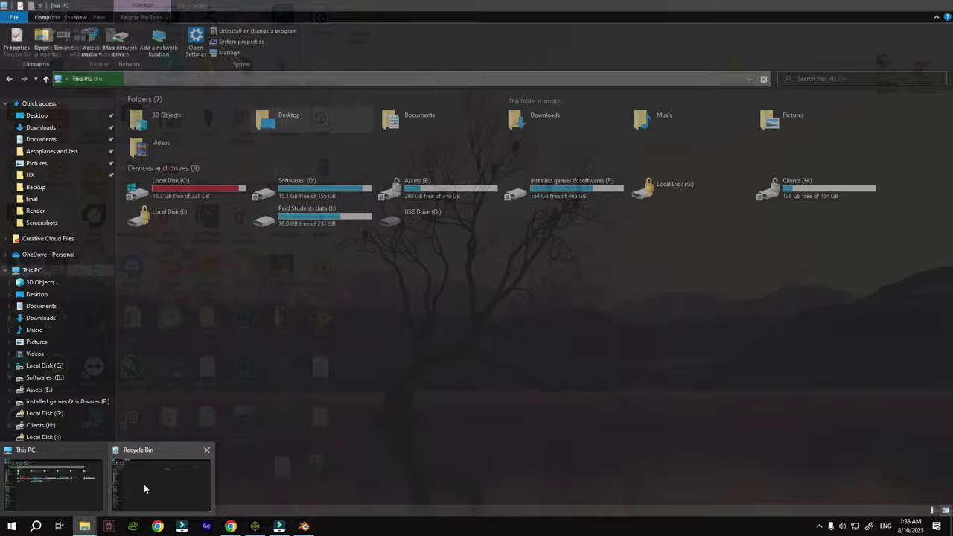
{"action": "left_click", "coordinate": [148, 484]}
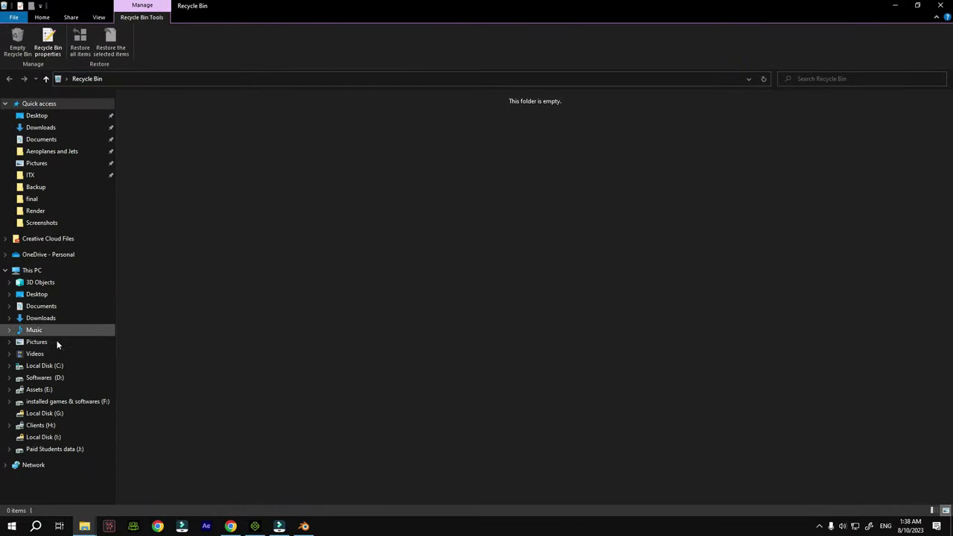
{"action": "left_click", "coordinate": [36, 294]}
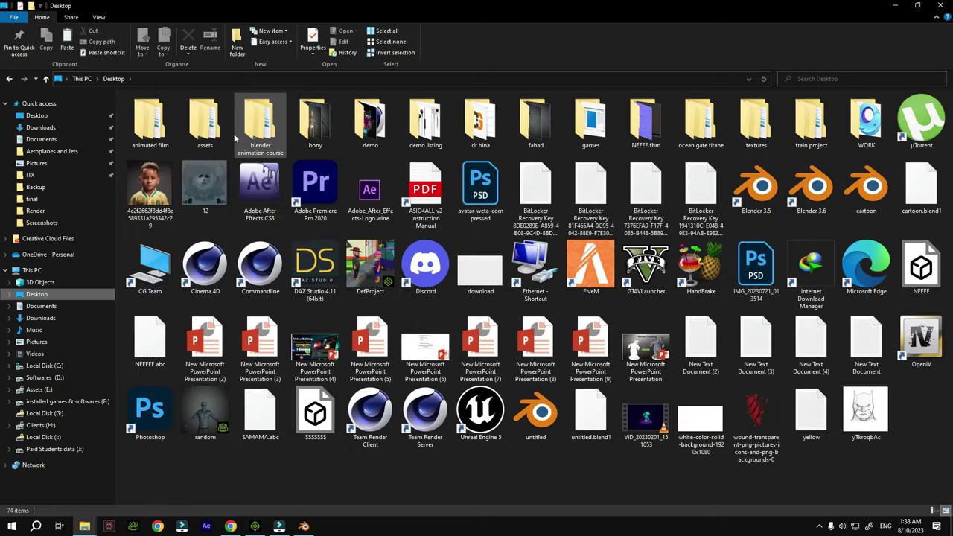
{"action": "left_click", "coordinate": [272, 134]}
{"action": "double_click", "coordinate": [272, 134]}
{"action": "double_click", "coordinate": [155, 113]}
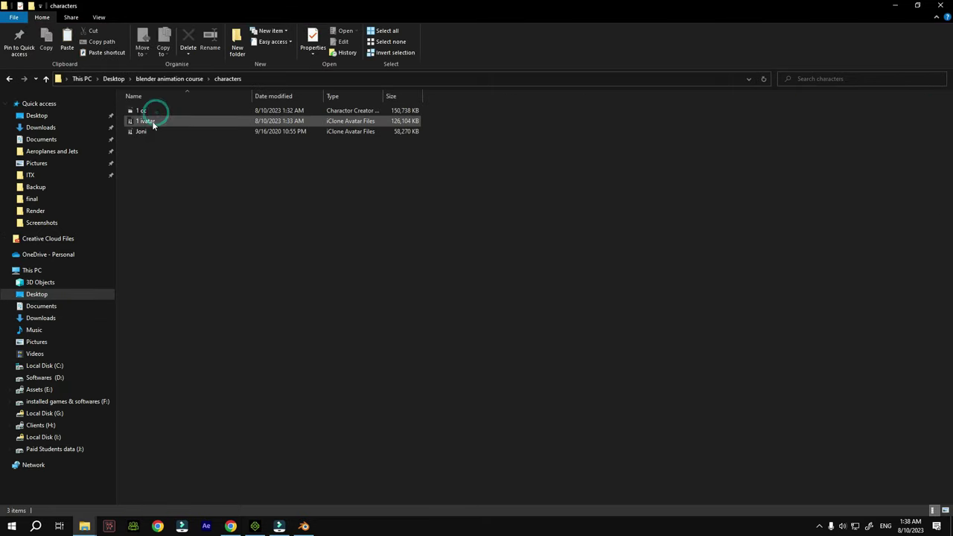
Load the "1 ivatar" avatar file from the characters folder into the iClone 8 scene
{"action": "left_click", "coordinate": [165, 122]}
{"action": "left_click_drag", "start_coordinate": [167, 127], "coordinate": [506, 313]}
{"action": "left_click", "coordinate": [490, 285]}
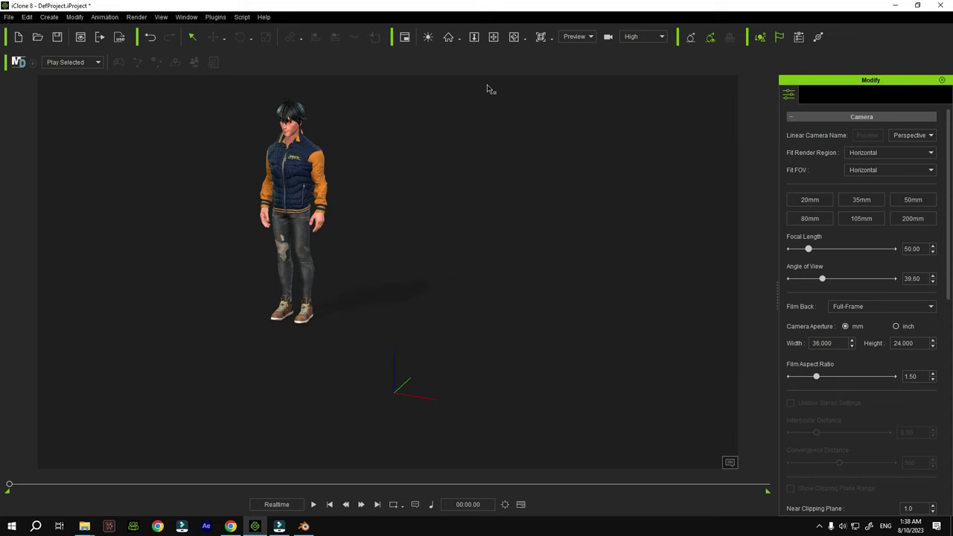
{"action": "left_click", "coordinate": [494, 36]}
{"action": "left_click_drag", "start_coordinate": [399, 172], "coordinate": [406, 179]}
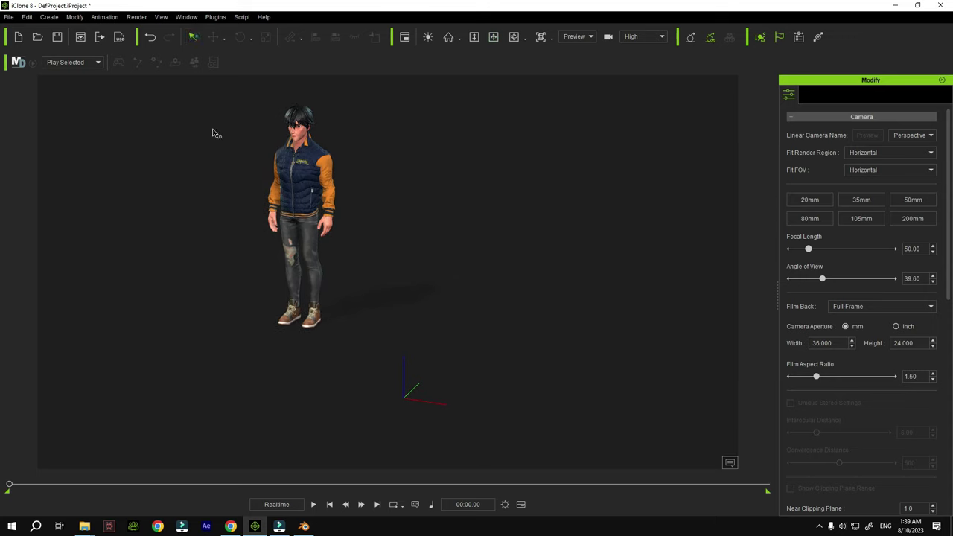
{"action": "left_click", "coordinate": [193, 37]}
In File Explorer, open Paid Students data (J:) > 3D cartoon animation complete pkg > Animation Pro Pack > characters > Human > Realistic
{"action": "mouse_move", "coordinate": [84, 526]}
{"action": "left_click", "coordinate": [79, 489]}
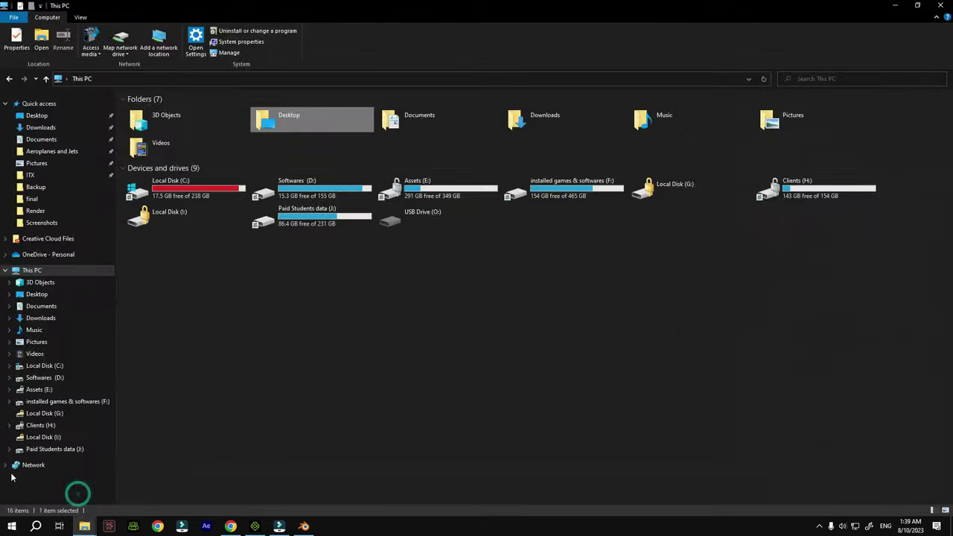
{"action": "left_click", "coordinate": [41, 450]}
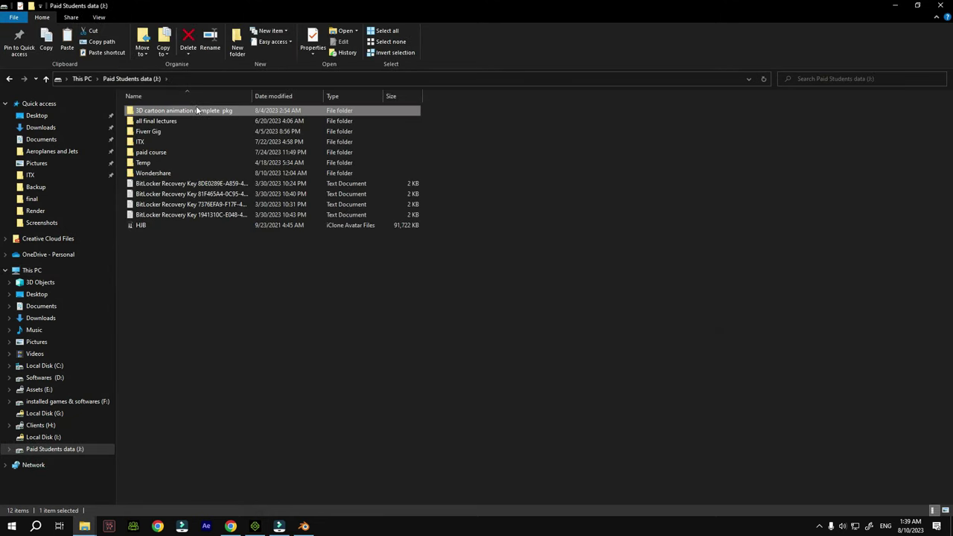
{"action": "double_click", "coordinate": [190, 110]}
{"action": "double_click", "coordinate": [195, 112]}
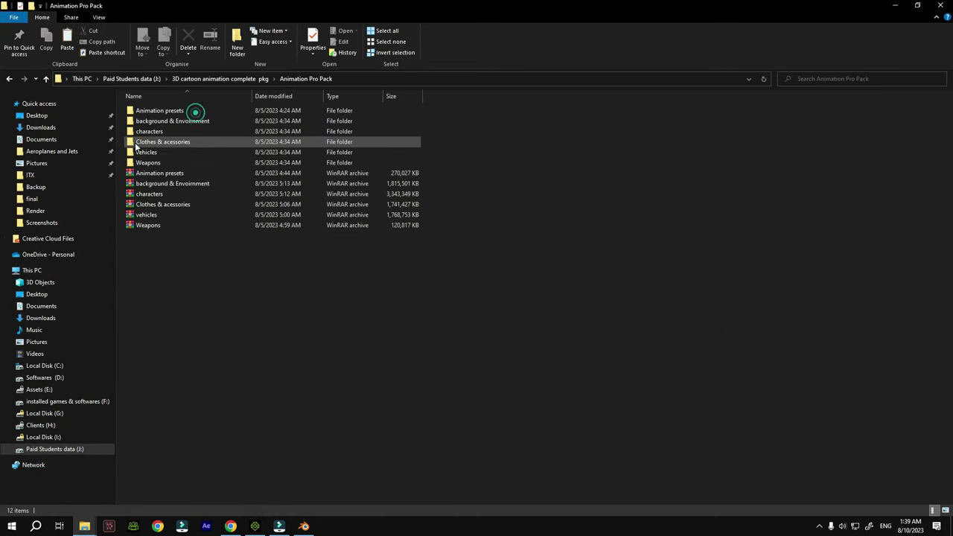
{"action": "double_click", "coordinate": [158, 131]}
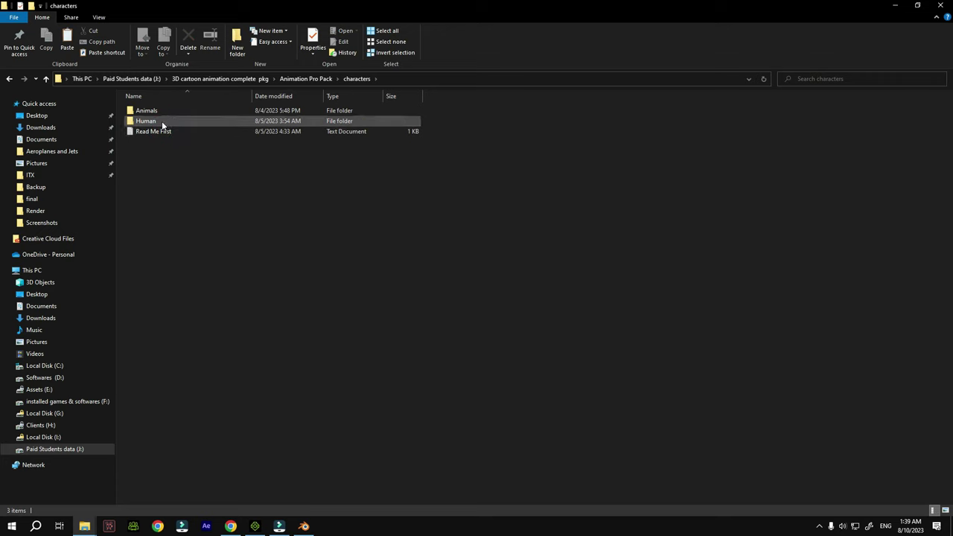
{"action": "double_click", "coordinate": [160, 120]}
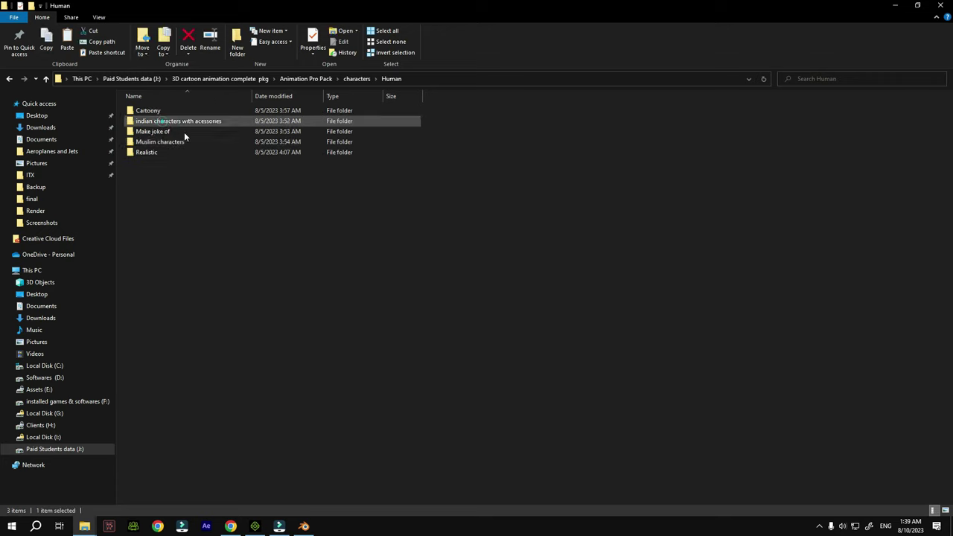
{"action": "double_click", "coordinate": [145, 152]}
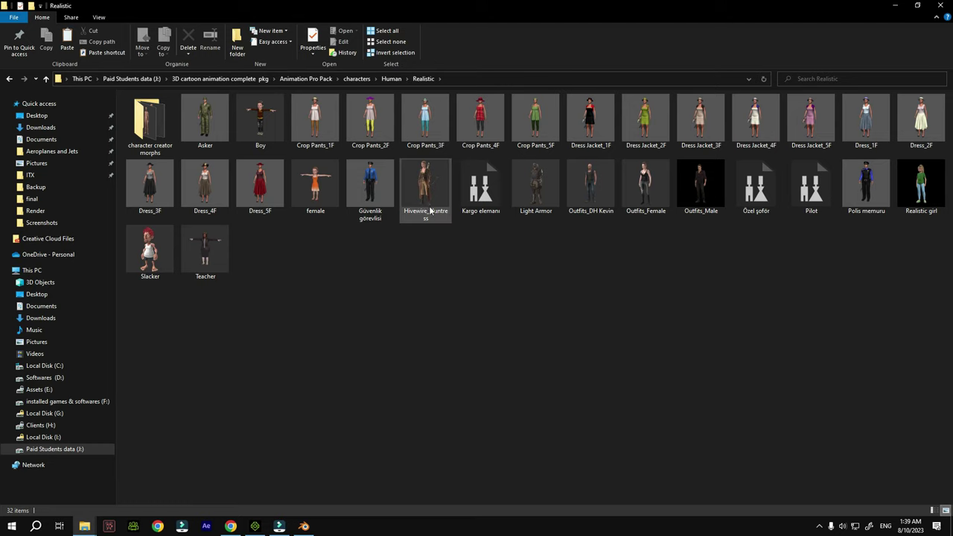
Load the Hivewire_Huntress avatar from the Realistic folder into the iClone scene beside the existing character
{"action": "double_click", "coordinate": [157, 140]}
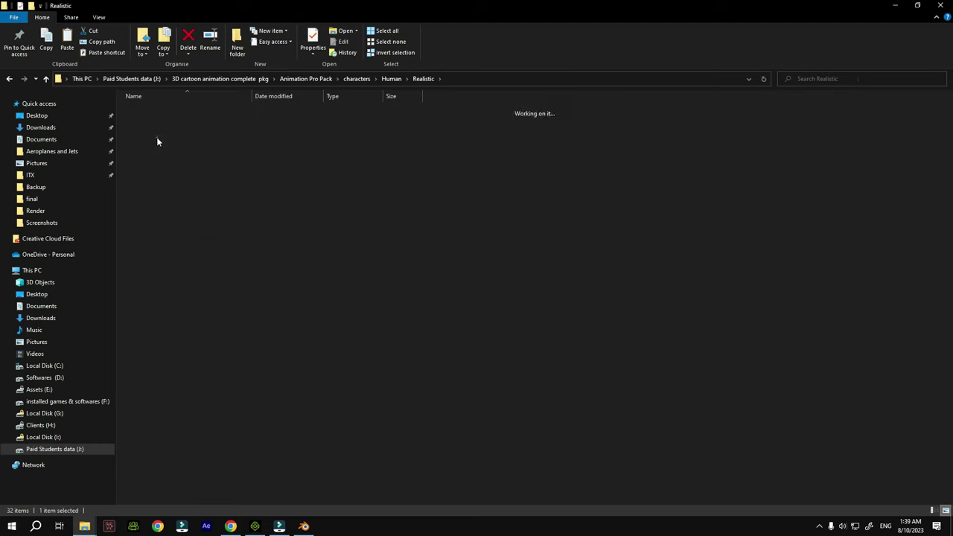
{"action": "left_click", "coordinate": [45, 79]}
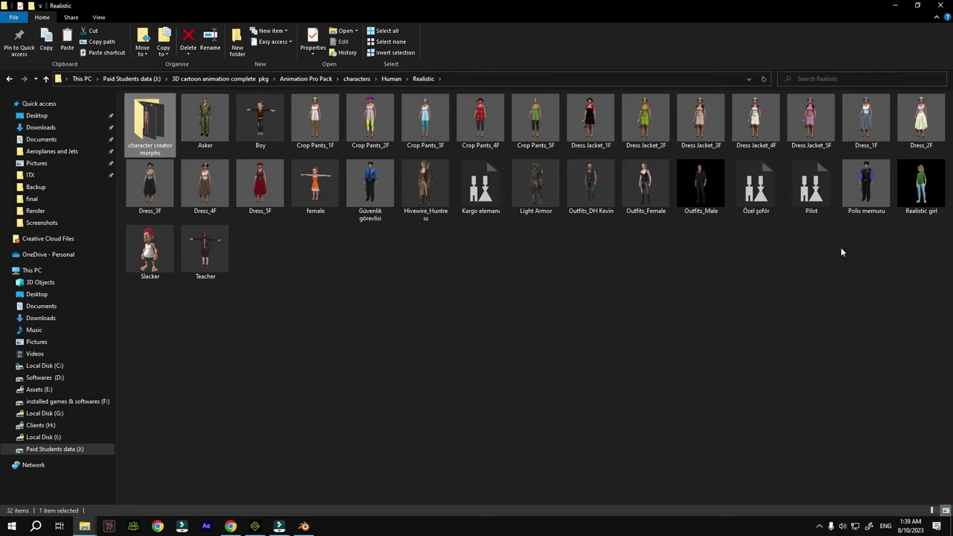
{"action": "left_click", "coordinate": [880, 188]}
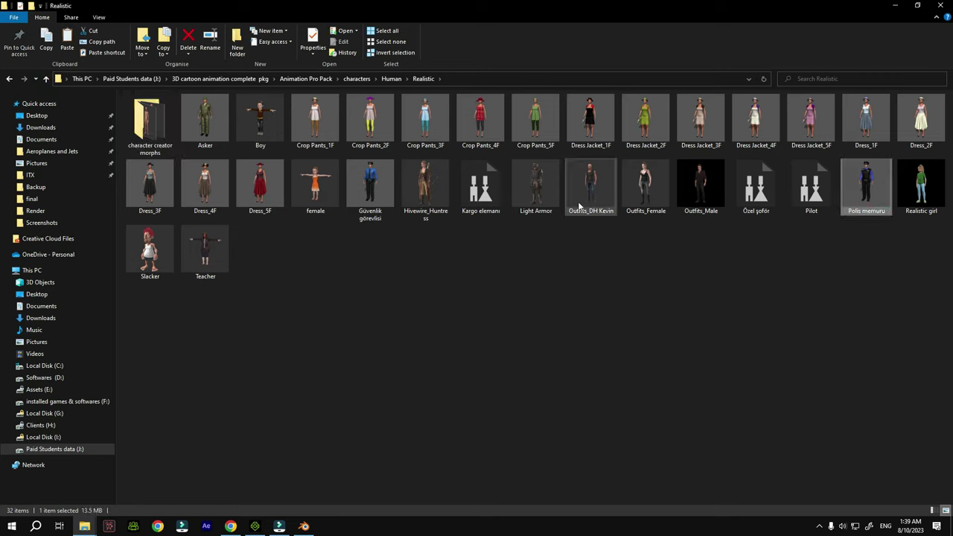
{"action": "left_click", "coordinate": [423, 189]}
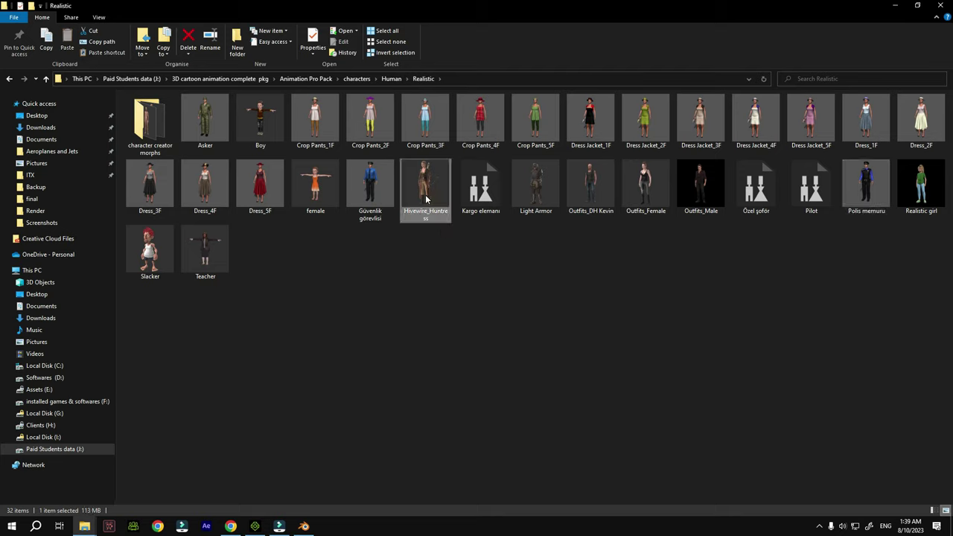
{"action": "left_click_drag", "start_coordinate": [421, 187], "coordinate": [471, 321]}
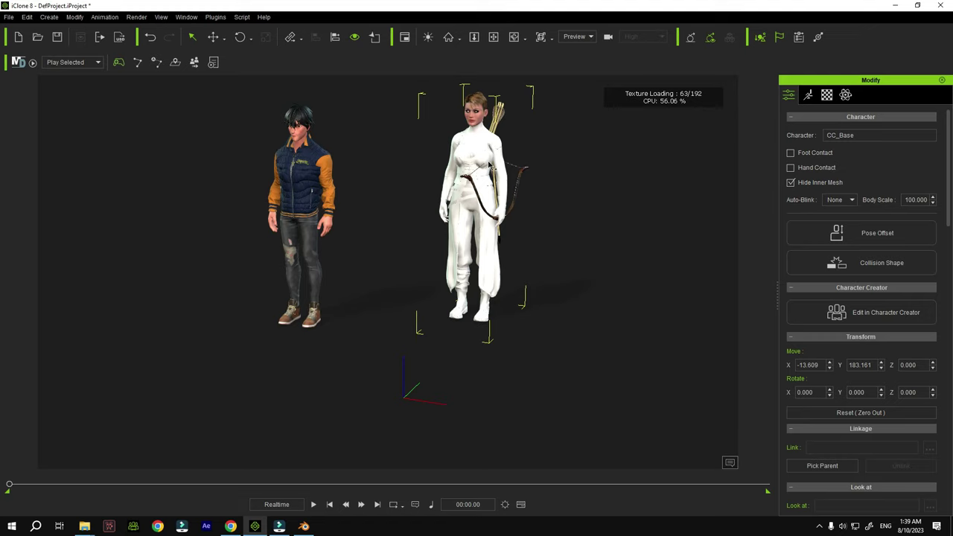
Open the motions folder under Assets (E:) > iclone 7 in File Explorer, and switch back to iClone
{"action": "left_click", "coordinate": [84, 526]}
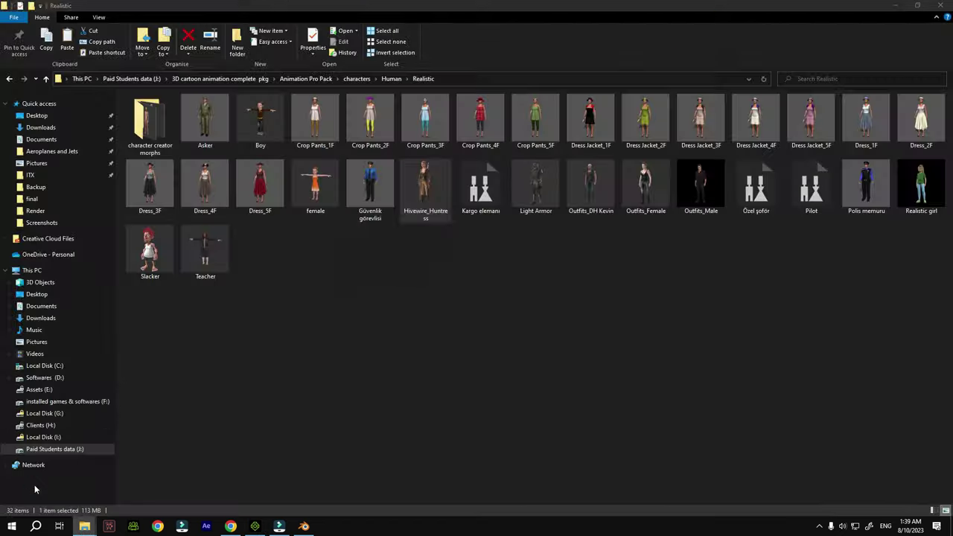
{"action": "left_click", "coordinate": [52, 389]}
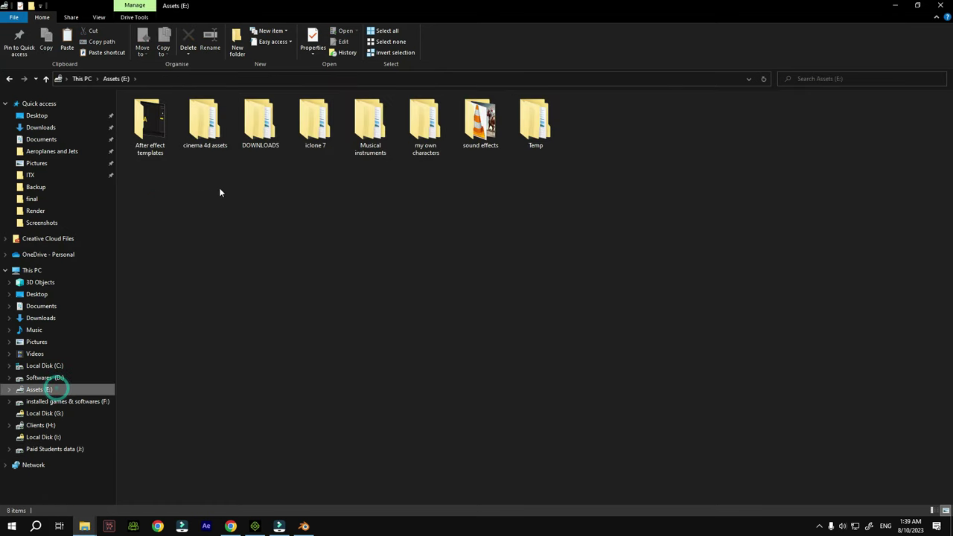
{"action": "double_click", "coordinate": [315, 131]}
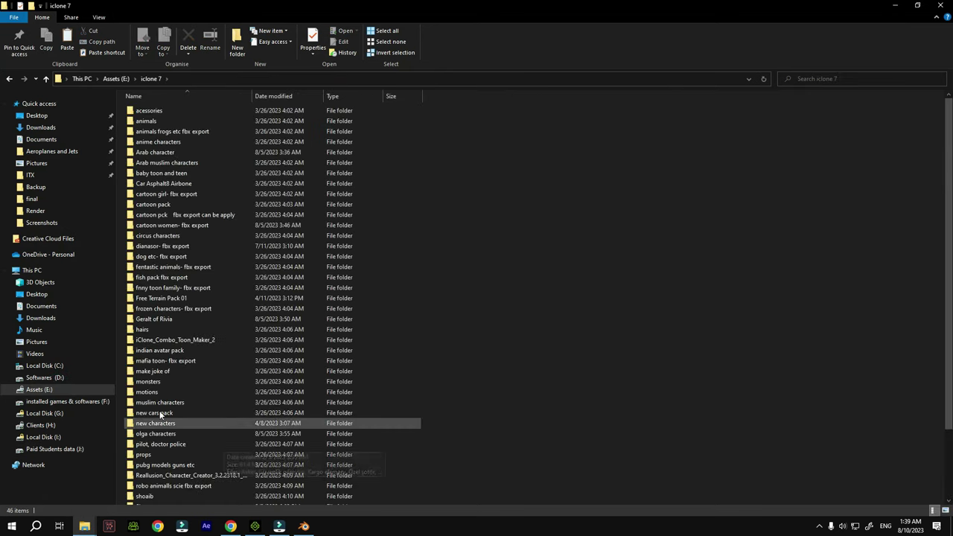
{"action": "double_click", "coordinate": [180, 392]}
{"action": "left_click", "coordinate": [255, 526]}
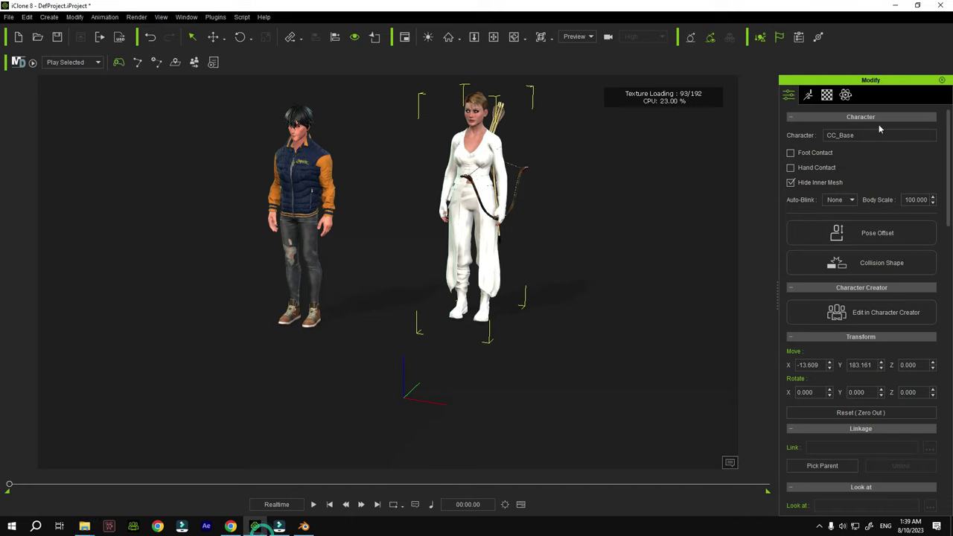
Look through the Idle, Mood and Move categories of Motion Puppet for the huntress character, and close it
{"action": "left_click", "coordinate": [808, 95]}
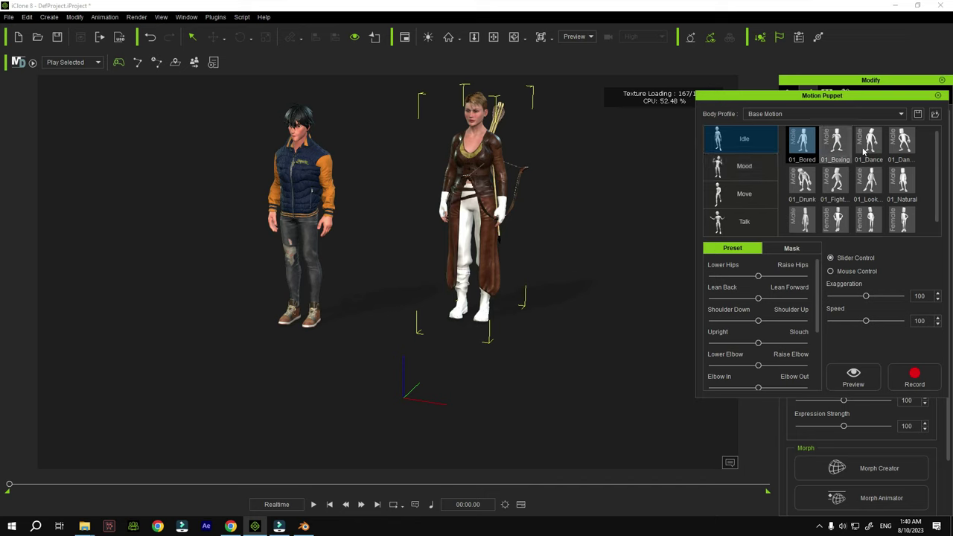
{"action": "scroll", "coordinate": [840, 197], "scroll_direction": "down", "scroll_amount": 1}
{"action": "left_click", "coordinate": [744, 166]}
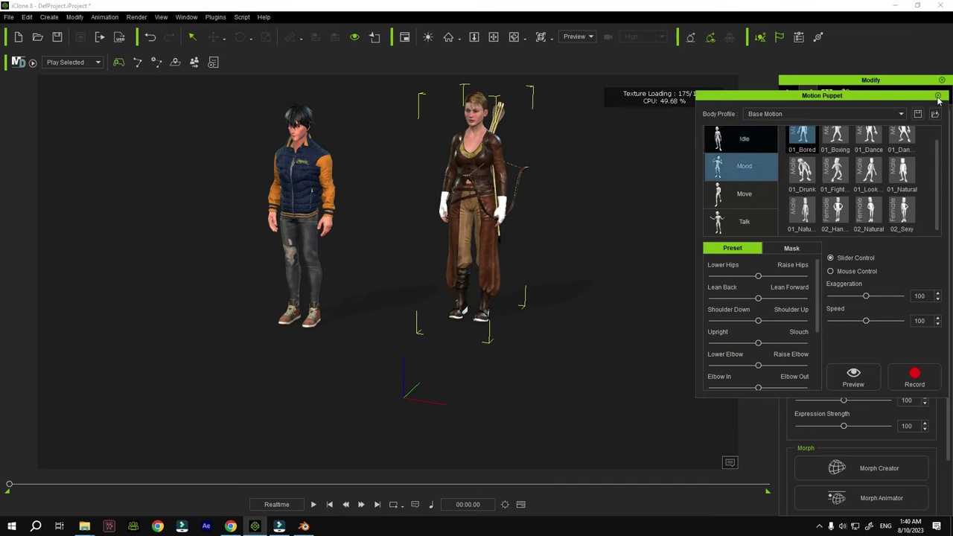
{"action": "left_click", "coordinate": [767, 192]}
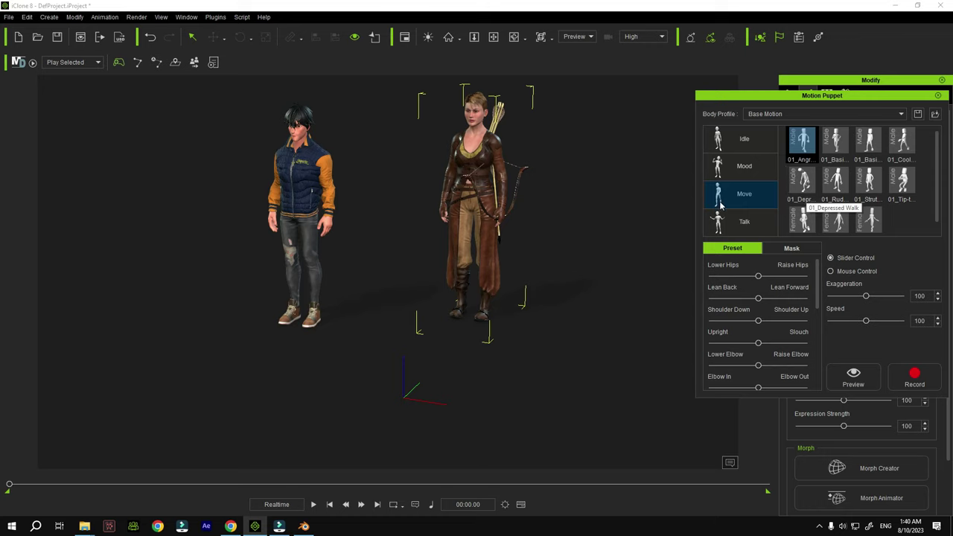
{"action": "left_click", "coordinate": [937, 95]}
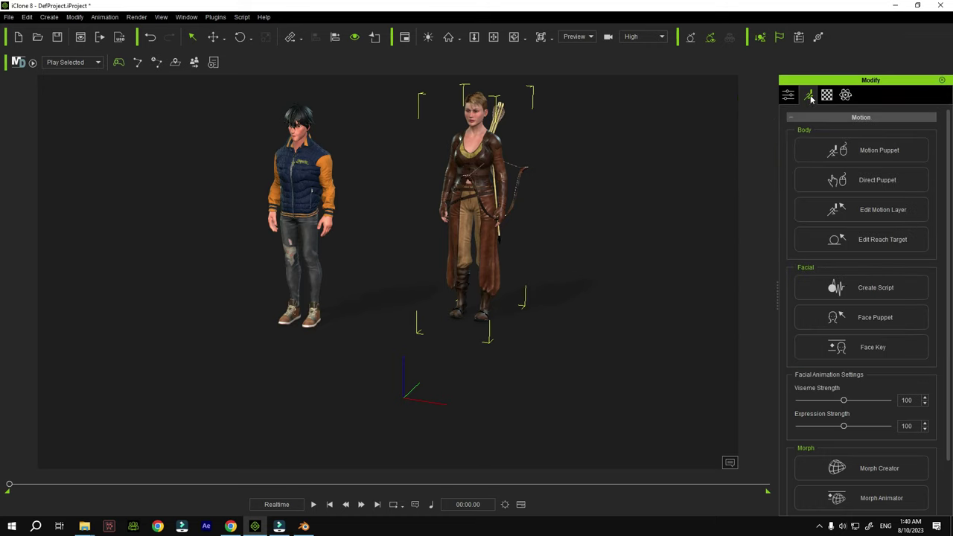
Record the 01_Fight idle motion on the huntress with Motion Puppet, from the first frame to about 00:08.32
{"action": "left_click", "coordinate": [884, 150]}
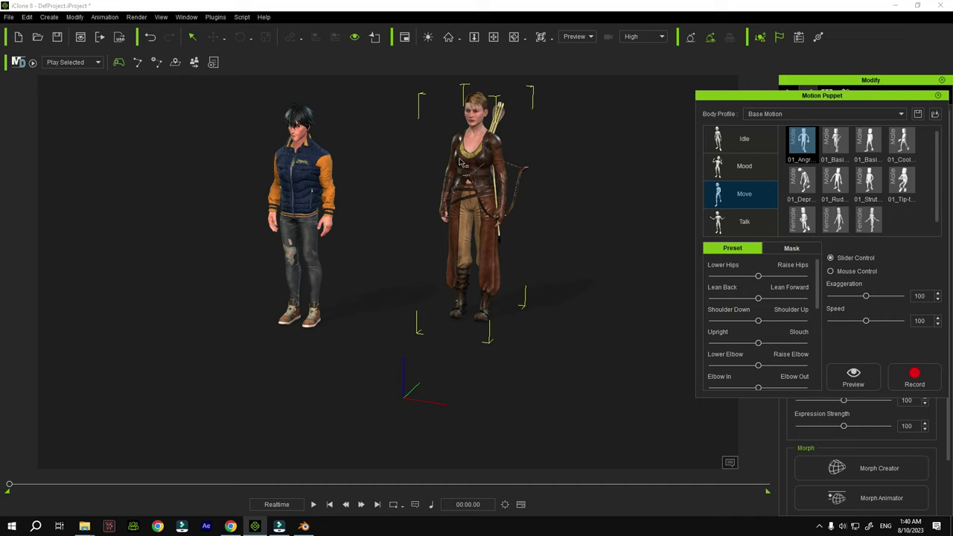
{"action": "left_click", "coordinate": [747, 147]}
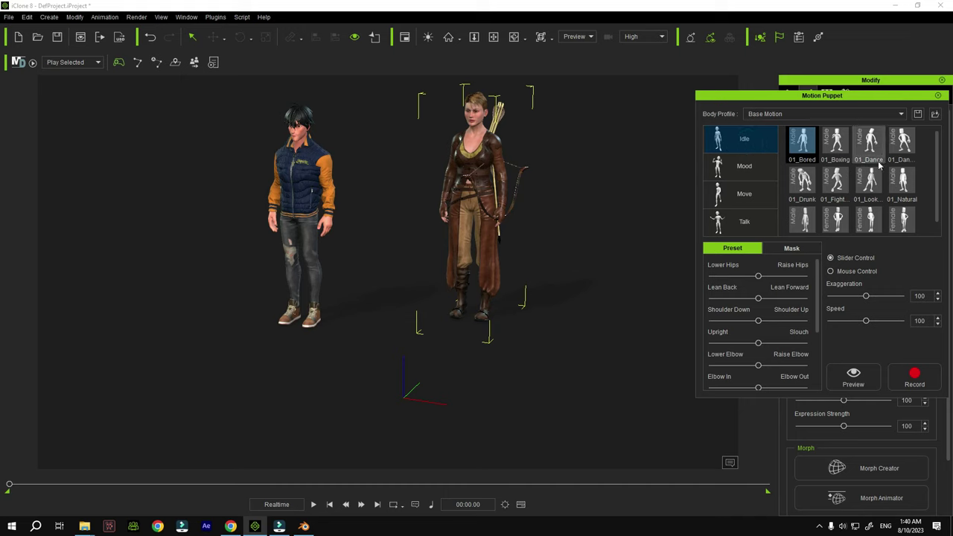
{"action": "left_click", "coordinate": [835, 149]}
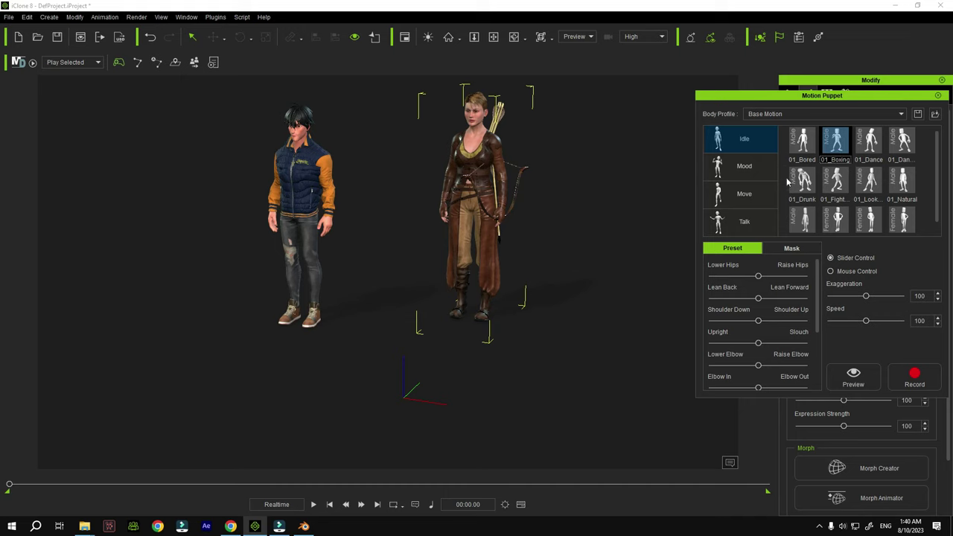
{"action": "left_click", "coordinate": [834, 188]}
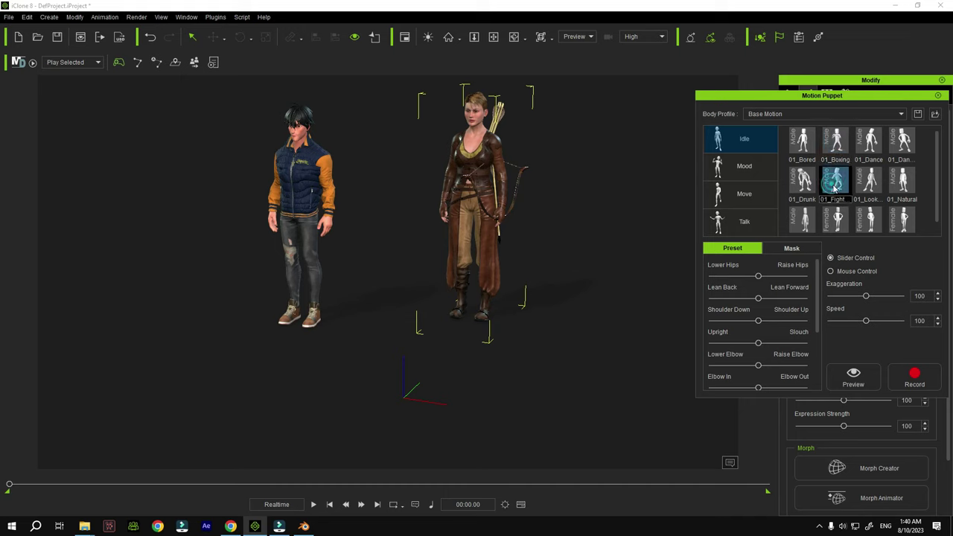
{"action": "left_click_drag", "start_coordinate": [936, 175], "coordinate": [936, 185]}
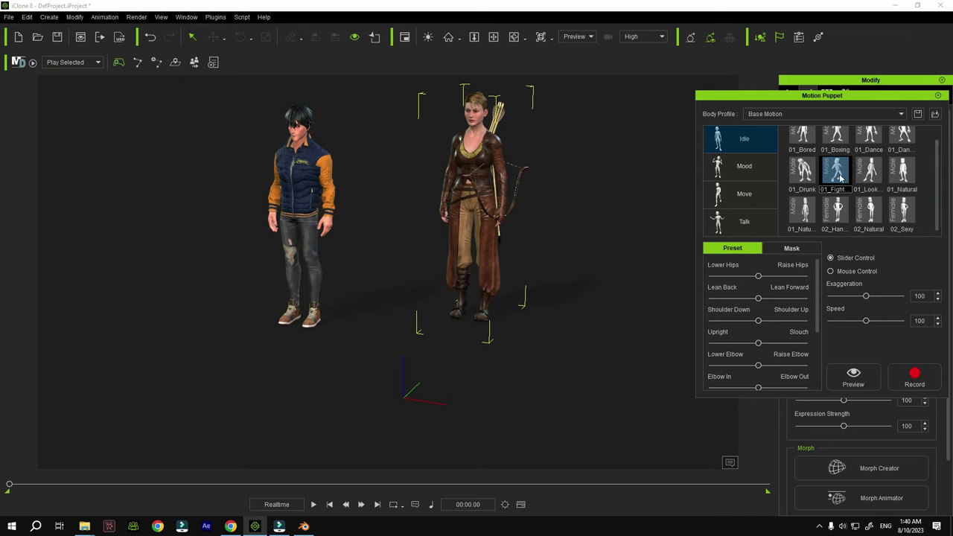
{"action": "left_click_drag", "start_coordinate": [840, 177], "coordinate": [478, 191]}
{"action": "left_click", "coordinate": [914, 376]}
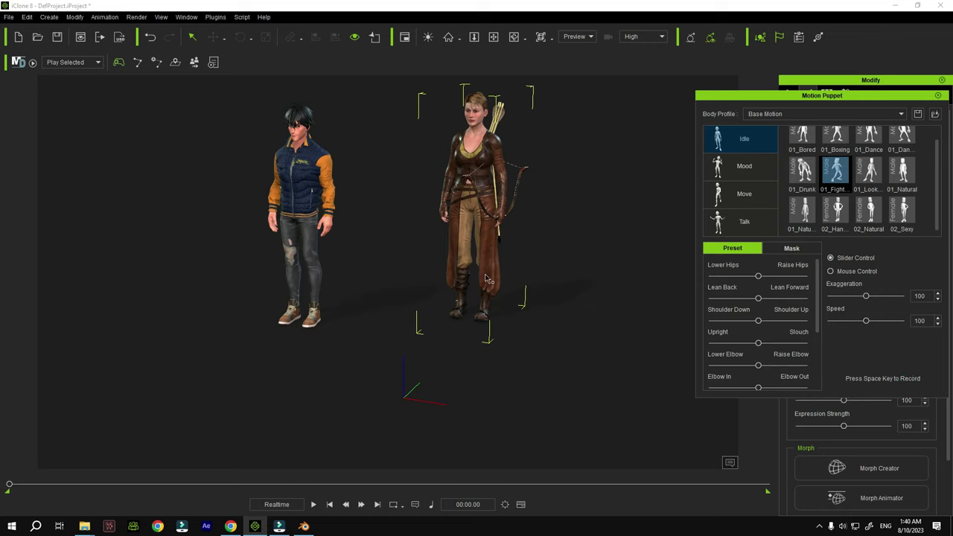
{"action": "key", "text": "space"}
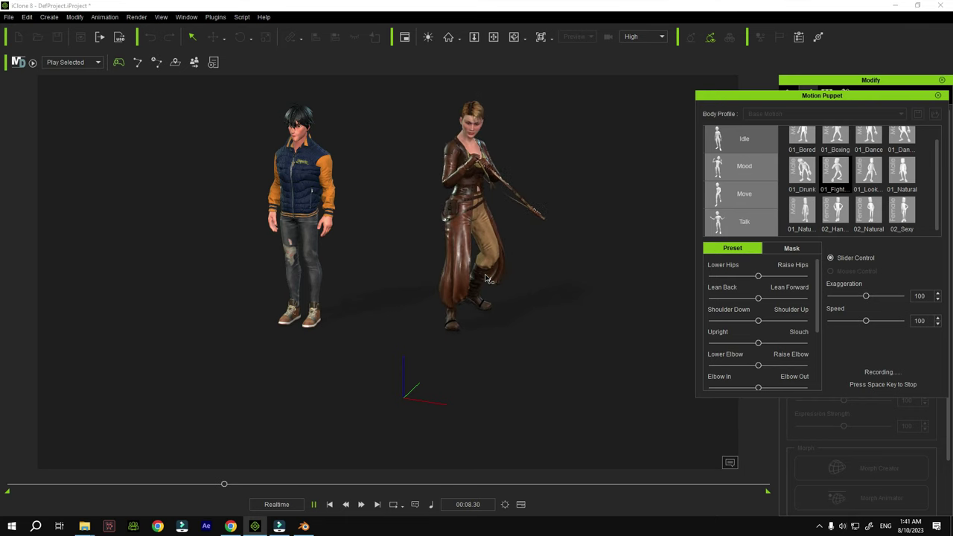
{"action": "key", "text": "space"}
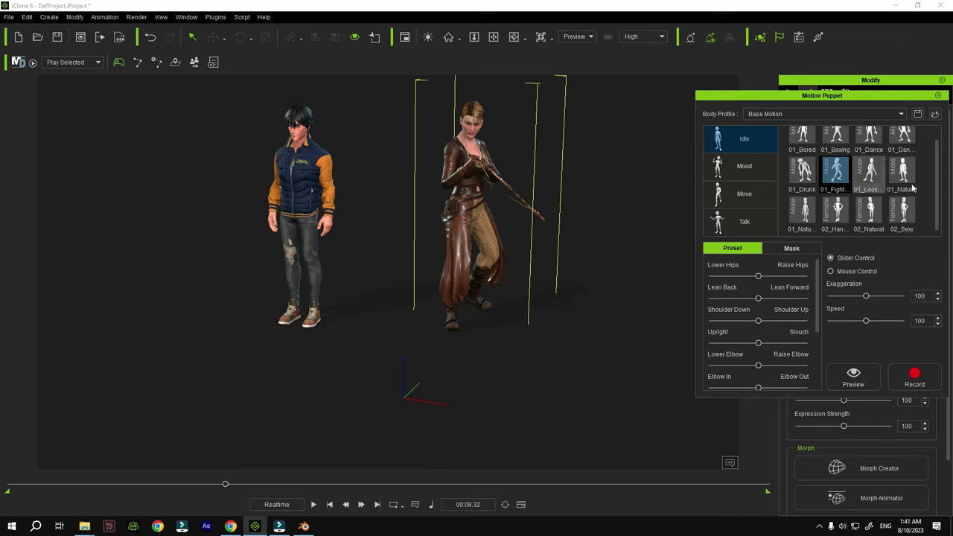
Record the 01_Boxing idle motion on the huntress from the current frame to about 00:15.14
{"action": "left_click_drag", "start_coordinate": [938, 181], "coordinate": [938, 171]}
{"action": "left_click", "coordinate": [835, 141]}
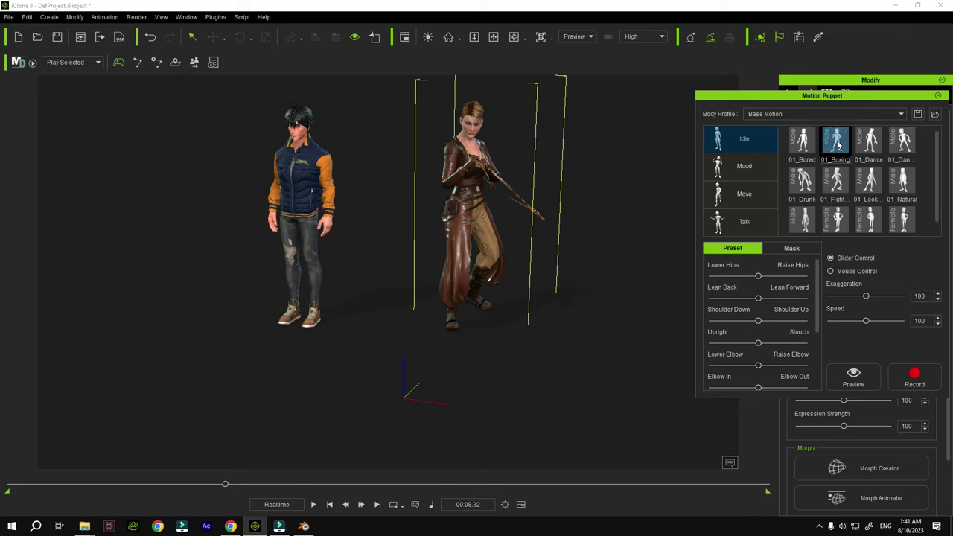
{"action": "left_click", "coordinate": [914, 381]}
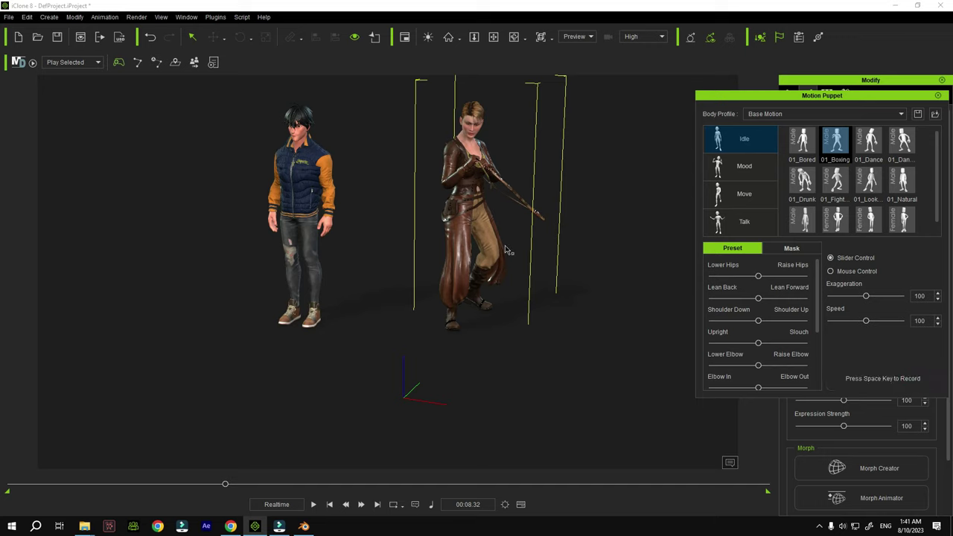
{"action": "key", "text": "space"}
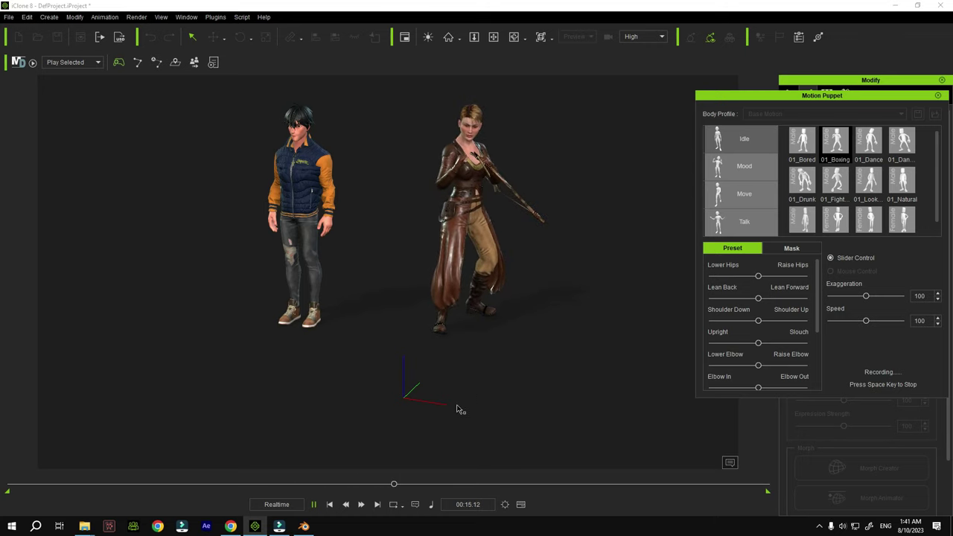
{"action": "key", "text": "space"}
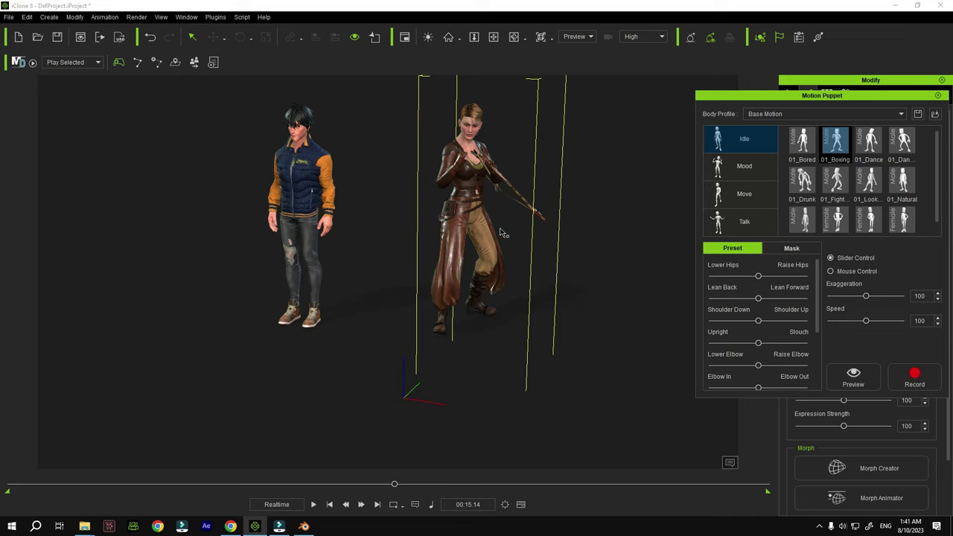
Close Motion Puppet and return the playhead to the start of the timeline
{"action": "left_click", "coordinate": [842, 148]}
{"action": "left_click", "coordinate": [937, 95]}
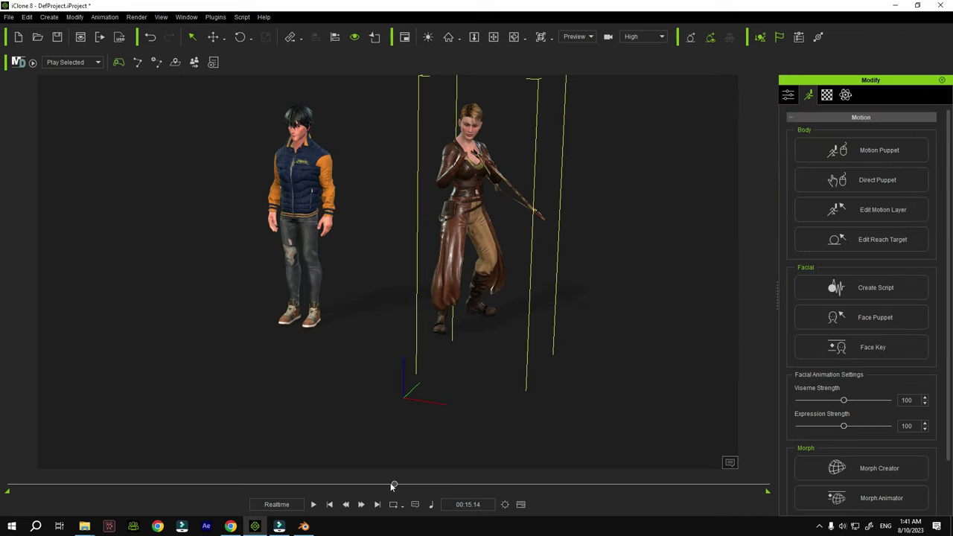
{"action": "left_click_drag", "start_coordinate": [392, 486], "coordinate": [4, 489]}
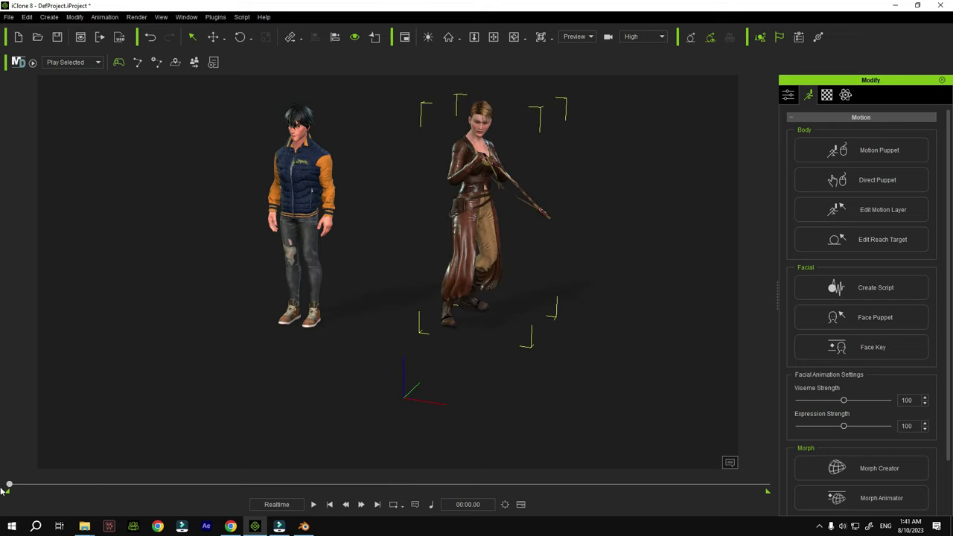
Apply the defeat motion file from the kungfu\Kungfu 2 motions folder to the male character in the jacket
{"action": "left_click", "coordinate": [300, 181]}
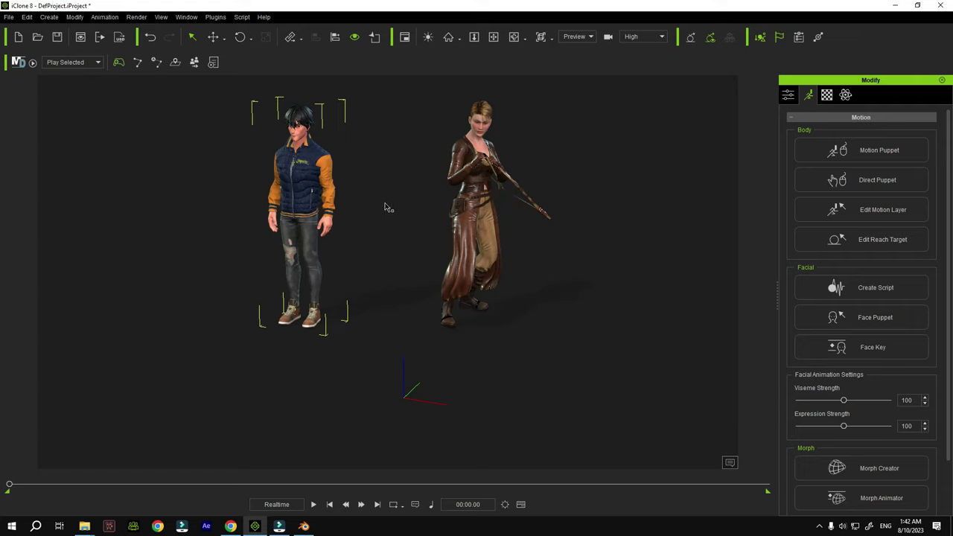
{"action": "mouse_move", "coordinate": [84, 525]}
{"action": "left_click", "coordinate": [56, 477]}
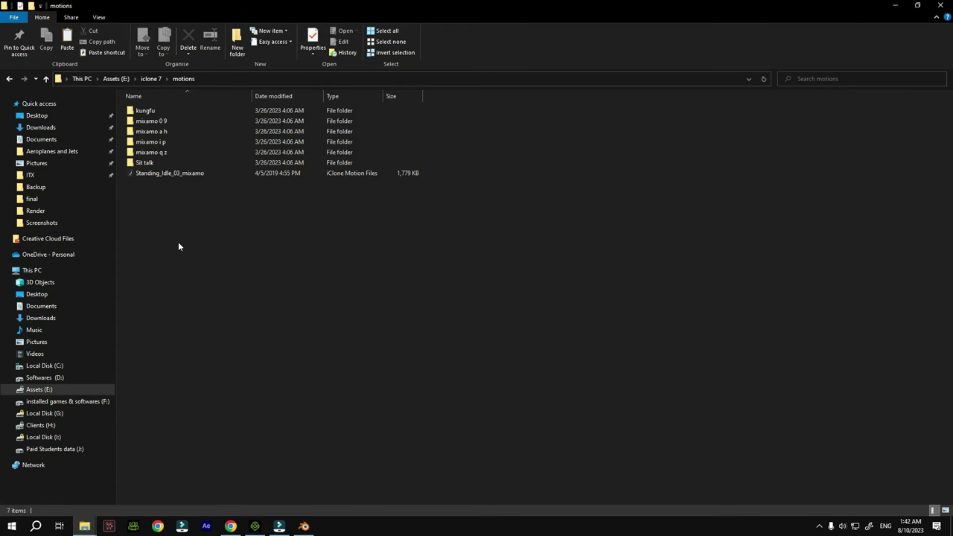
{"action": "double_click", "coordinate": [165, 110]}
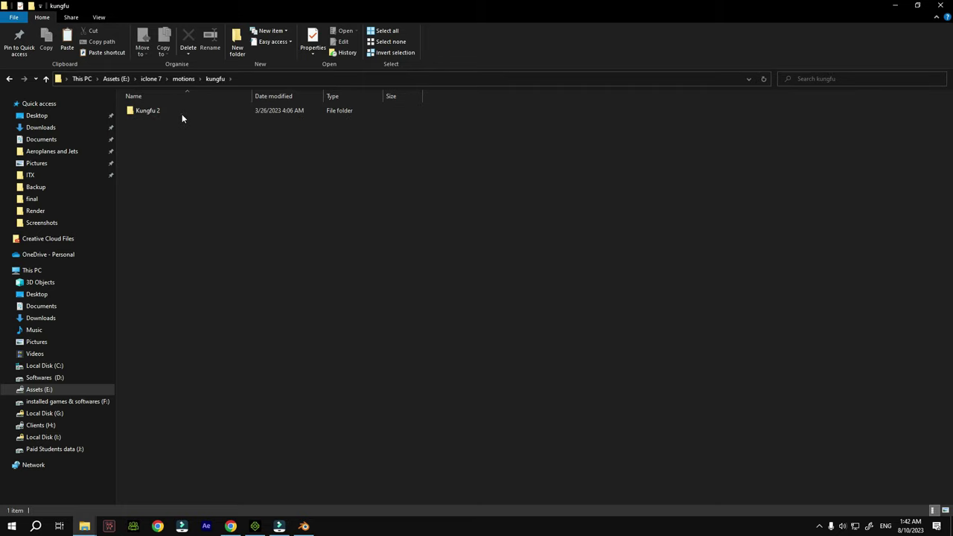
{"action": "double_click", "coordinate": [181, 111]}
{"action": "left_click", "coordinate": [141, 123]}
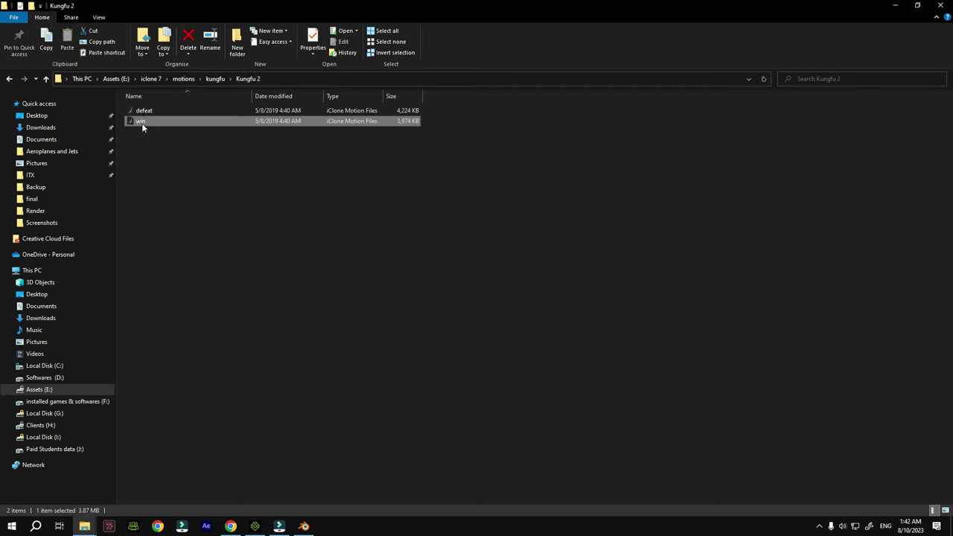
{"action": "left_click_drag", "start_coordinate": [143, 111], "coordinate": [305, 185]}
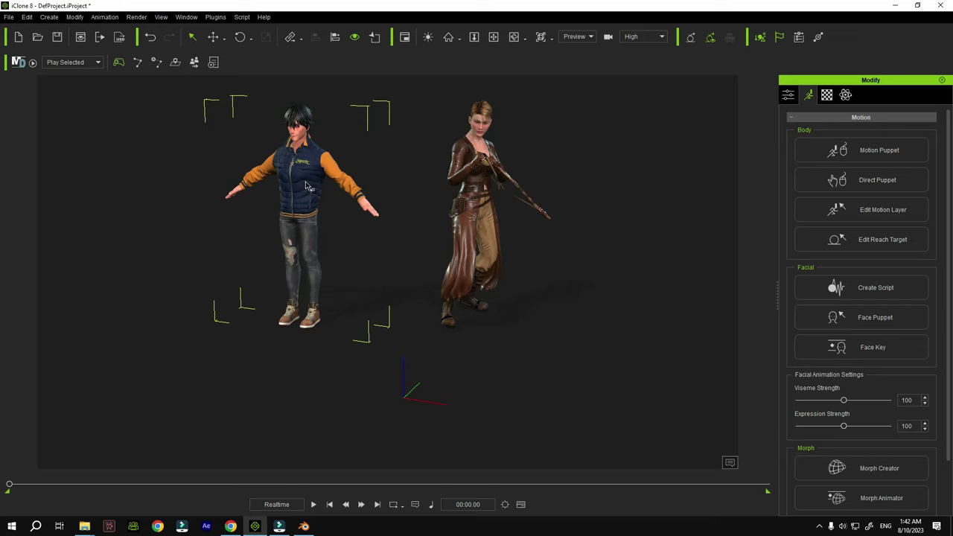
Play back the male character's kung fu motion and return the playhead to the start
{"action": "left_click", "coordinate": [313, 504]}
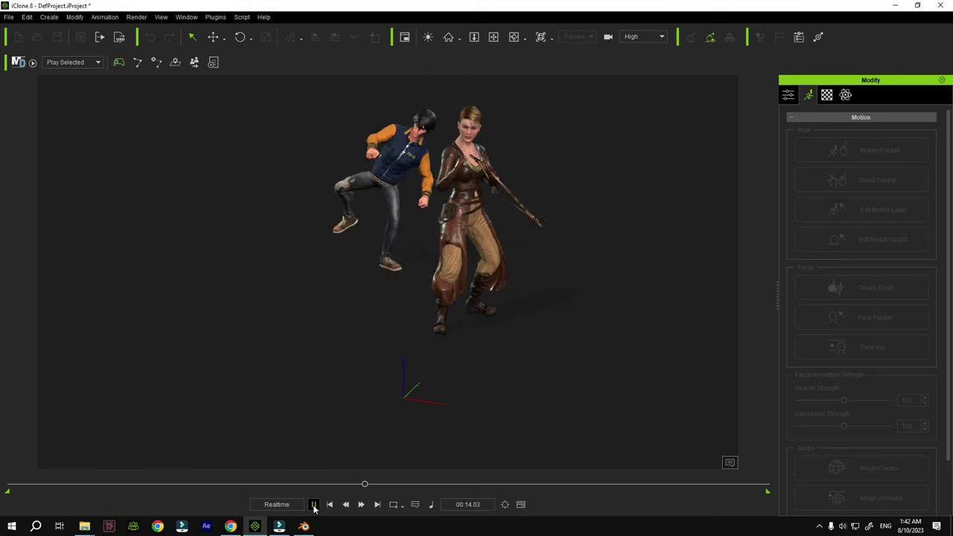
{"action": "left_click", "coordinate": [313, 505]}
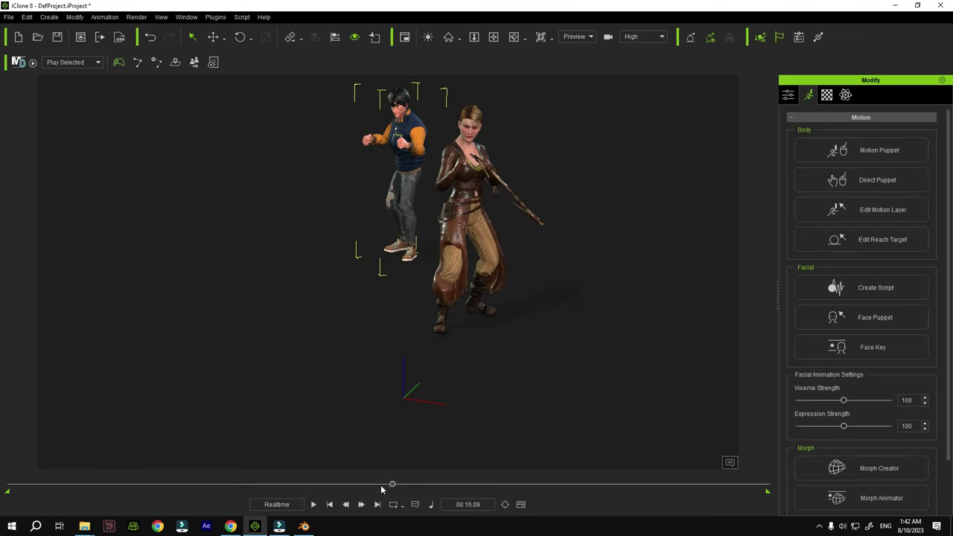
{"action": "left_click_drag", "start_coordinate": [388, 486], "coordinate": [125, 492]}
Switch to File Explorer to look over the folders in the iclone 7 motions directory, and return to iClone
{"action": "mouse_move", "coordinate": [84, 526]}
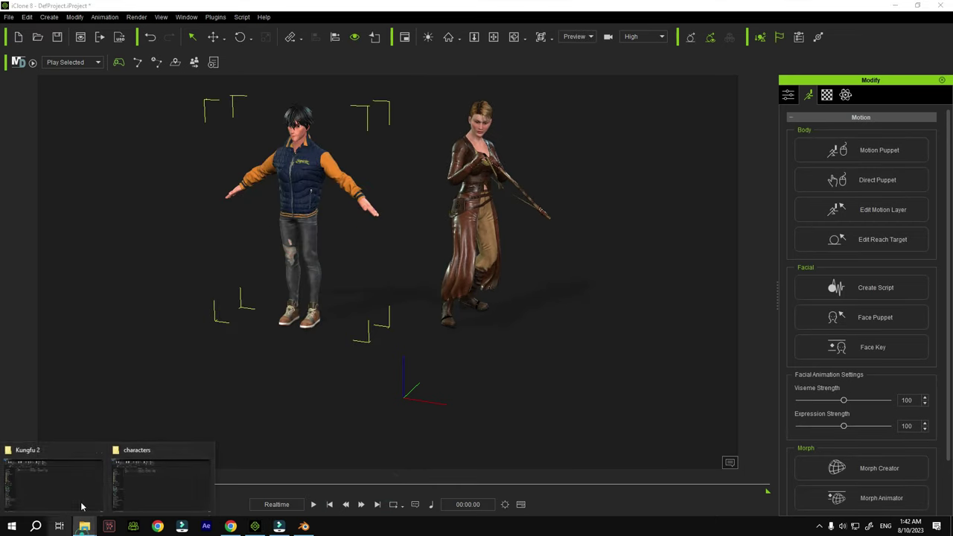
{"action": "left_click", "coordinate": [73, 491]}
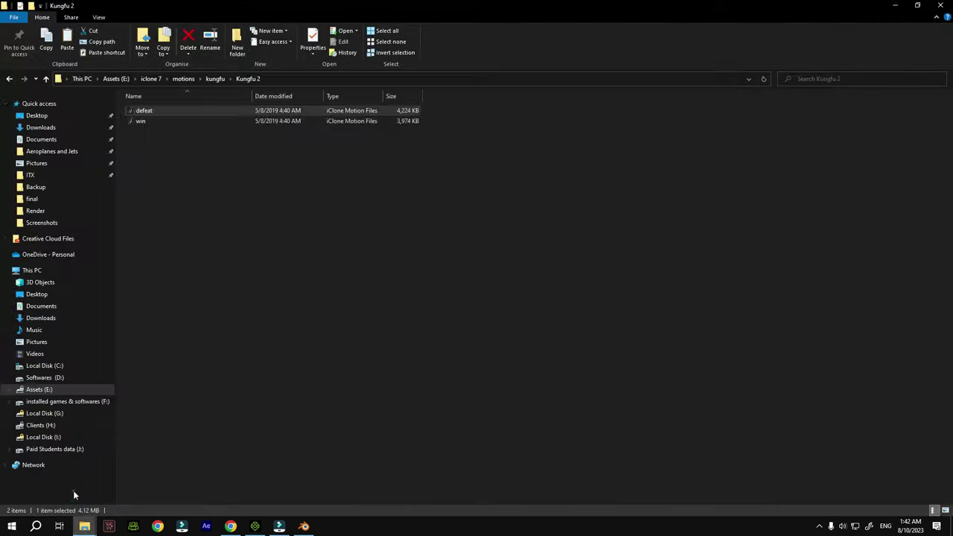
{"action": "left_click", "coordinate": [46, 78]}
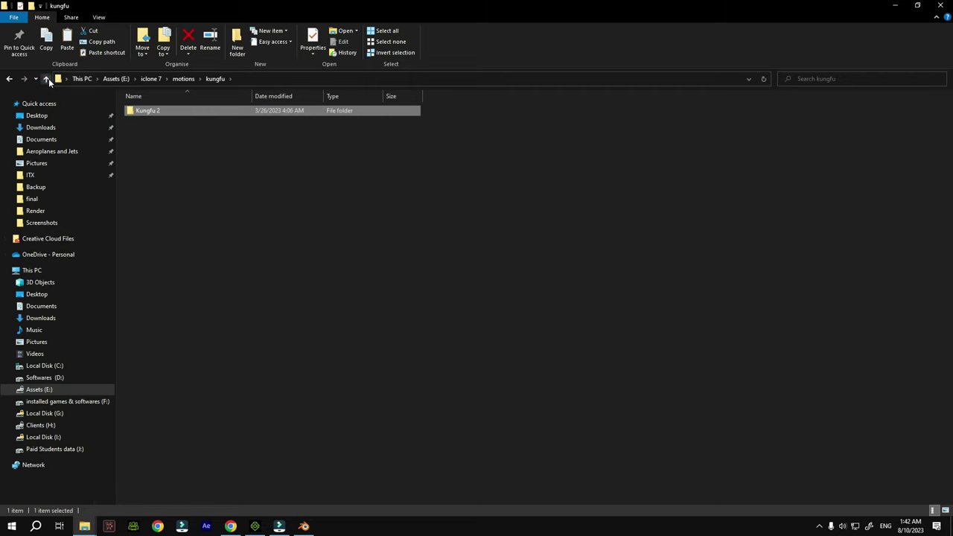
{"action": "left_click", "coordinate": [45, 78]}
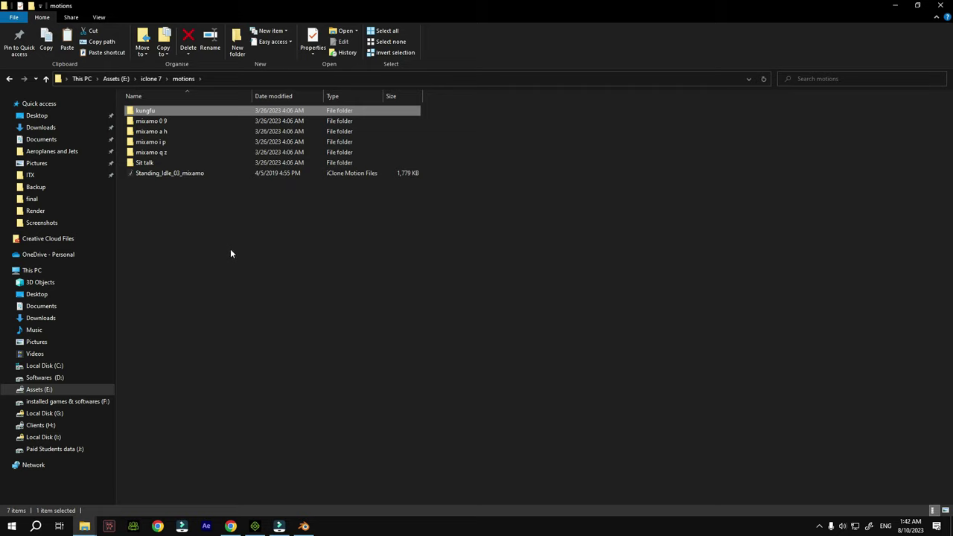
{"action": "left_click", "coordinate": [255, 526]}
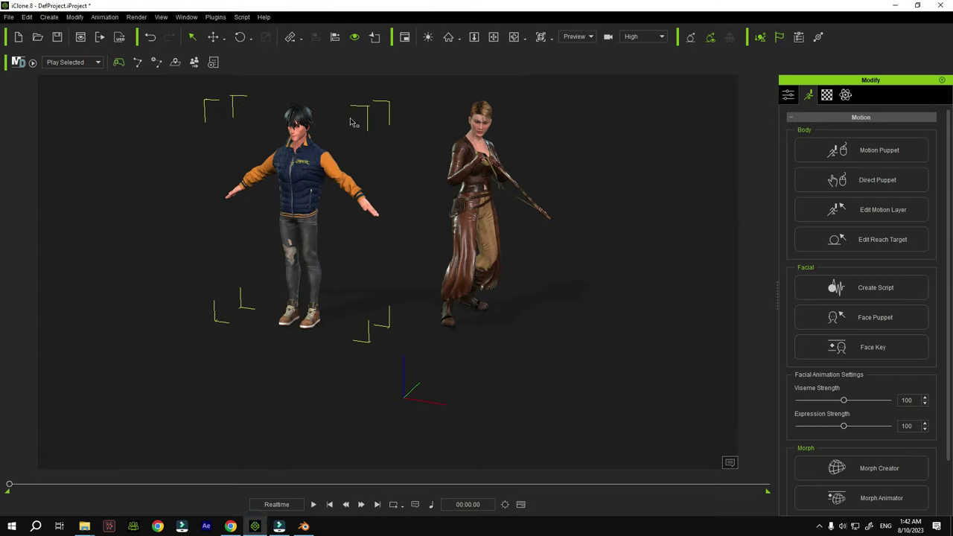
Rotate the male character to about 113° around Z and turn the huntress so the two face each other
{"action": "left_click", "coordinate": [239, 36]}
{"action": "left_click_drag", "start_coordinate": [308, 344], "coordinate": [442, 279]}
{"action": "left_click", "coordinate": [446, 282]}
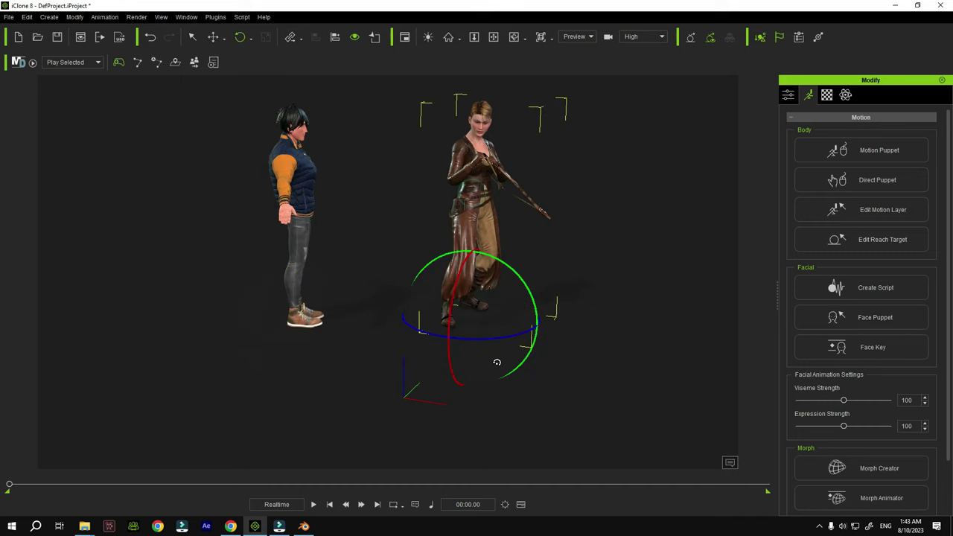
{"action": "left_click_drag", "start_coordinate": [507, 339], "coordinate": [469, 338]}
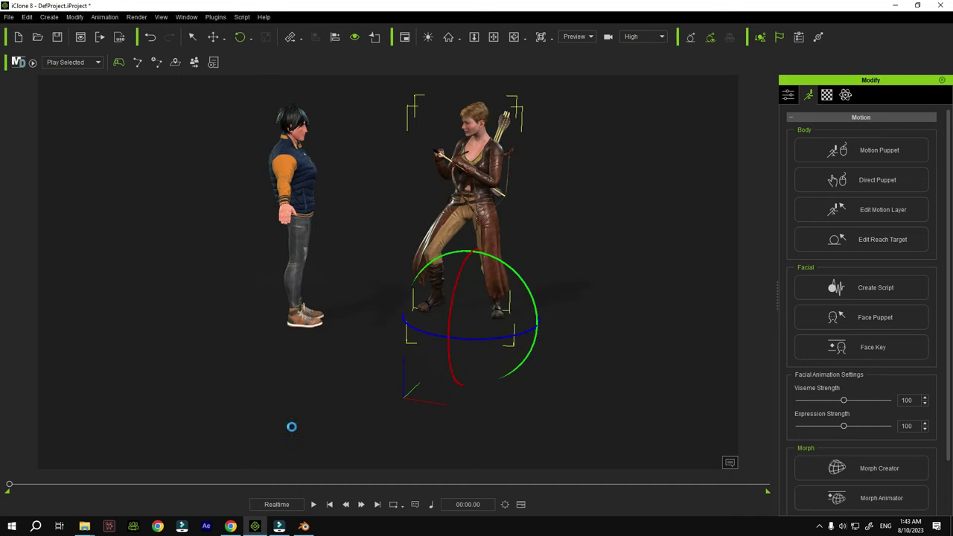
Play back both characters' motions facing each other and reframe the view on them
{"action": "left_click", "coordinate": [313, 504]}
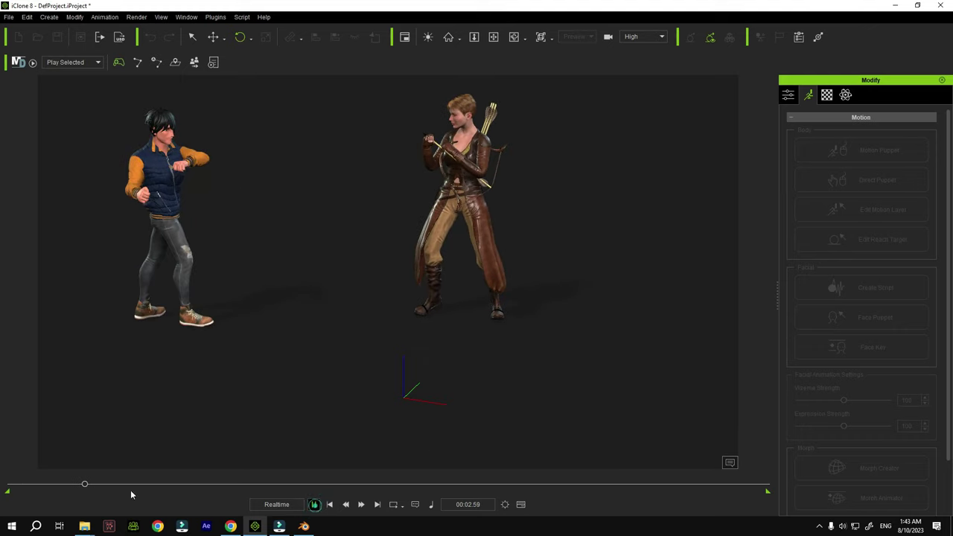
{"action": "key", "text": "space"}
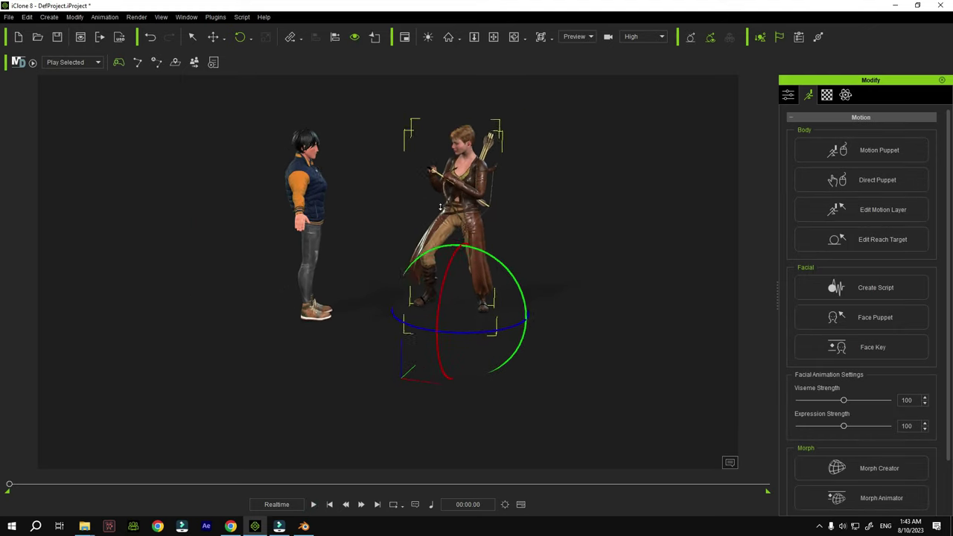
{"action": "left_click", "coordinate": [492, 36]}
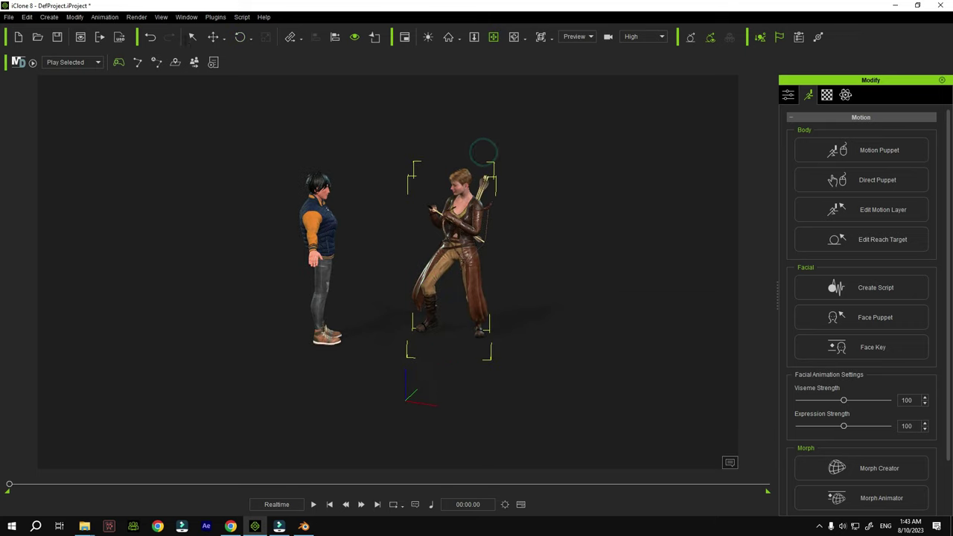
Select both characters together and open the FBX export settings
{"action": "key", "text": "q"}
{"action": "left_click_drag", "start_coordinate": [556, 137], "coordinate": [149, 400]}
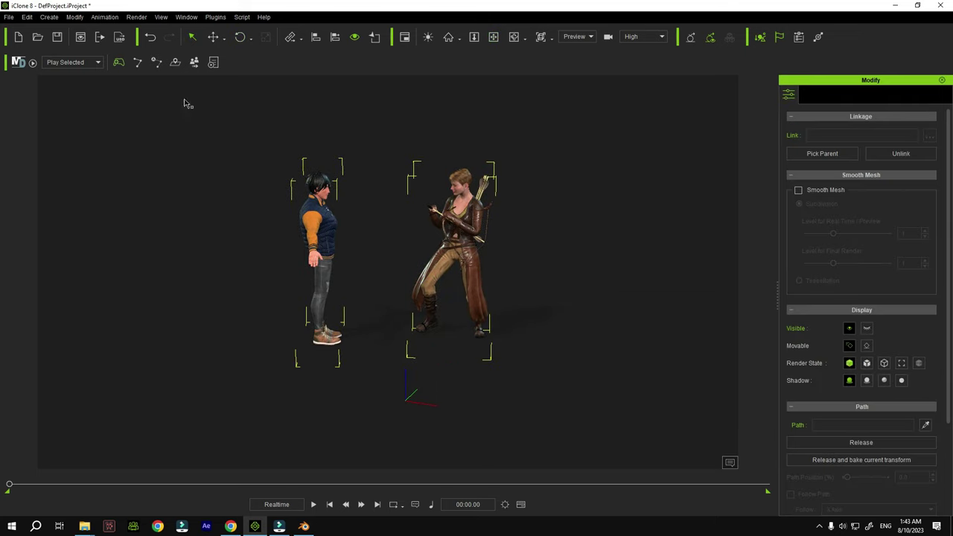
{"action": "left_click", "coordinate": [8, 18]}
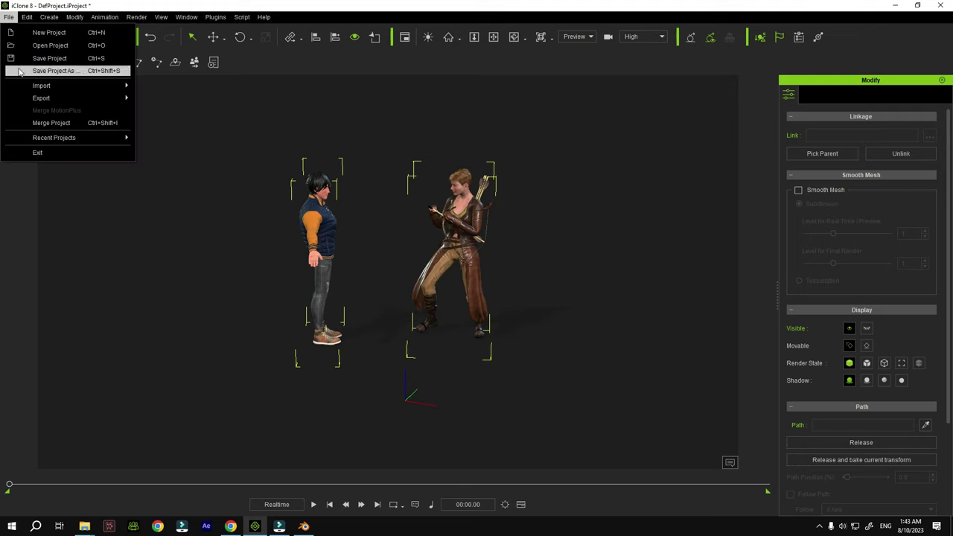
{"action": "mouse_move", "coordinate": [58, 103]}
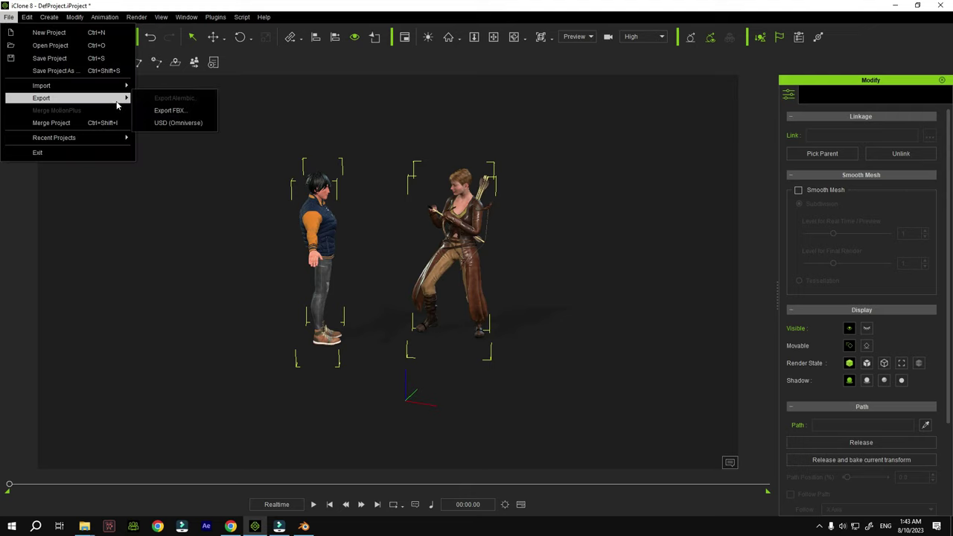
{"action": "left_click", "coordinate": [179, 112]}
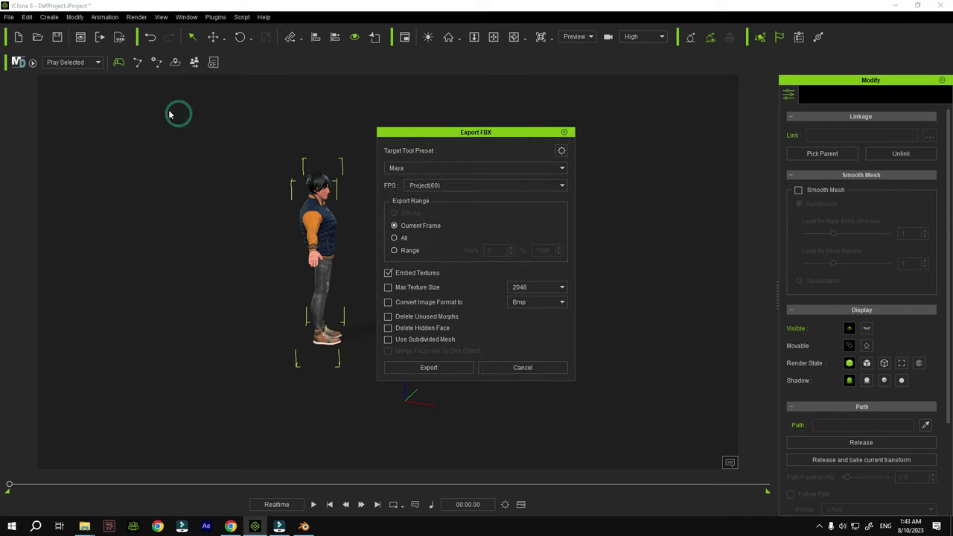
Set the FBX export's target preset to Blender and its range to All, and start the export
{"action": "left_click", "coordinate": [472, 168]}
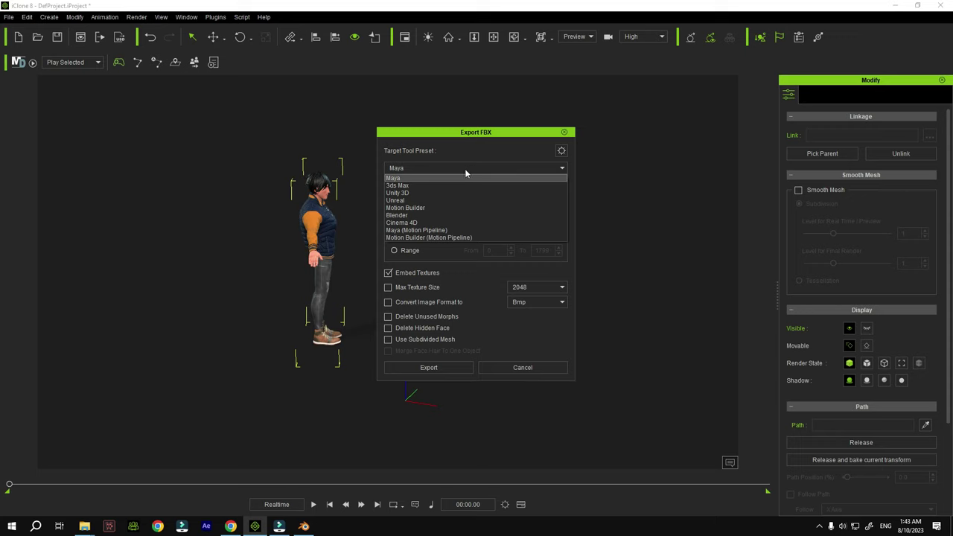
{"action": "left_click", "coordinate": [409, 217]}
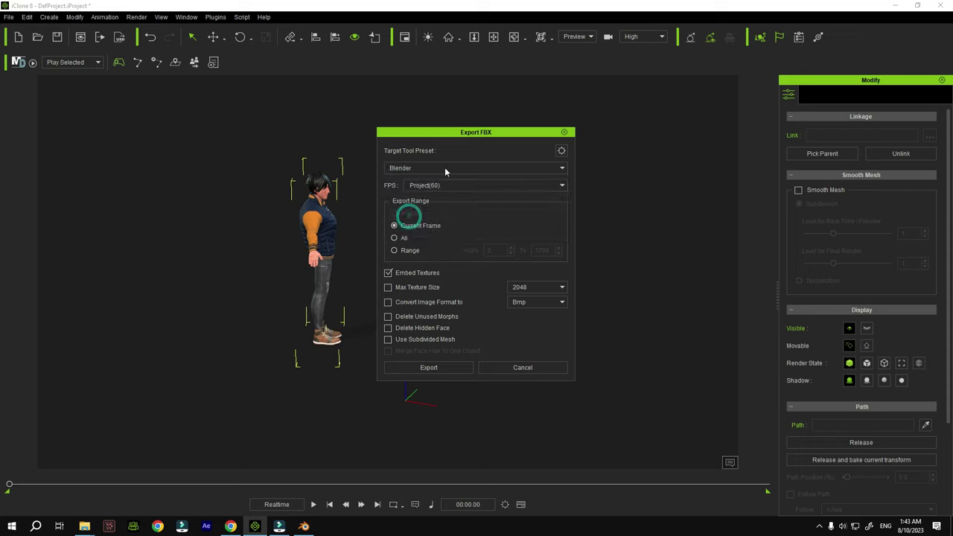
{"action": "left_click", "coordinate": [409, 239]}
{"action": "left_click", "coordinate": [395, 239]}
{"action": "left_click", "coordinate": [435, 373]}
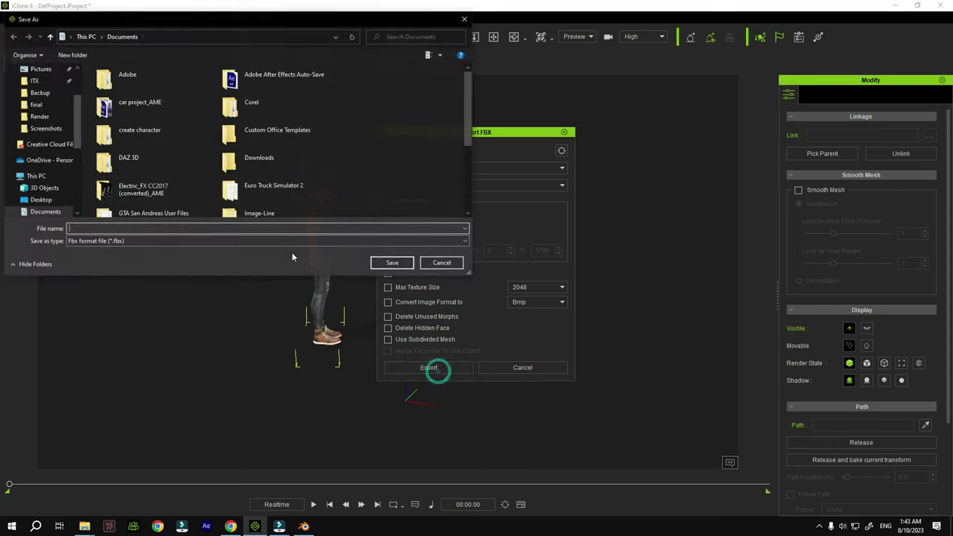
Create a folder named fbx animation inside the blender animation course folder on the Desktop
{"action": "scroll", "coordinate": [35, 164], "scroll_direction": "down", "scroll_amount": 3}
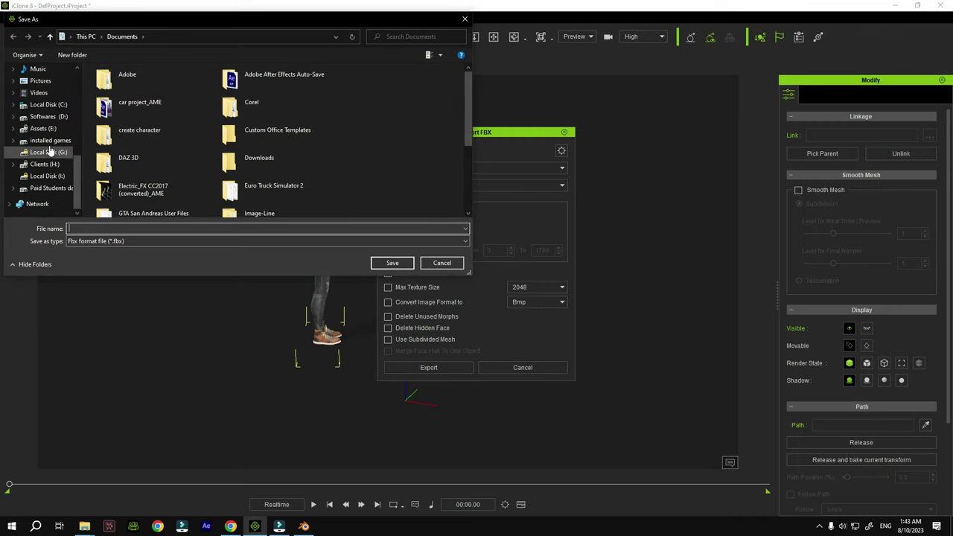
{"action": "scroll", "coordinate": [32, 125], "scroll_direction": "up", "scroll_amount": 1}
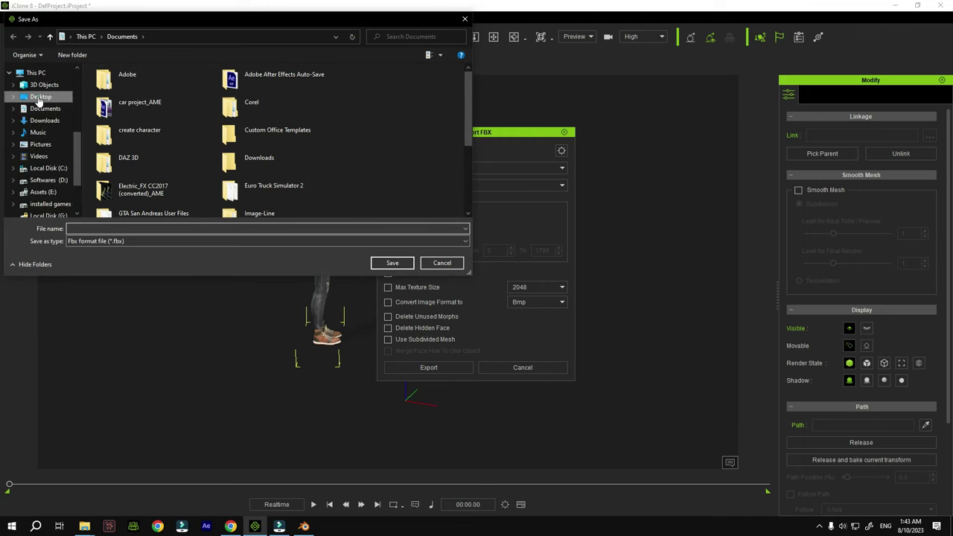
{"action": "left_click", "coordinate": [41, 97]}
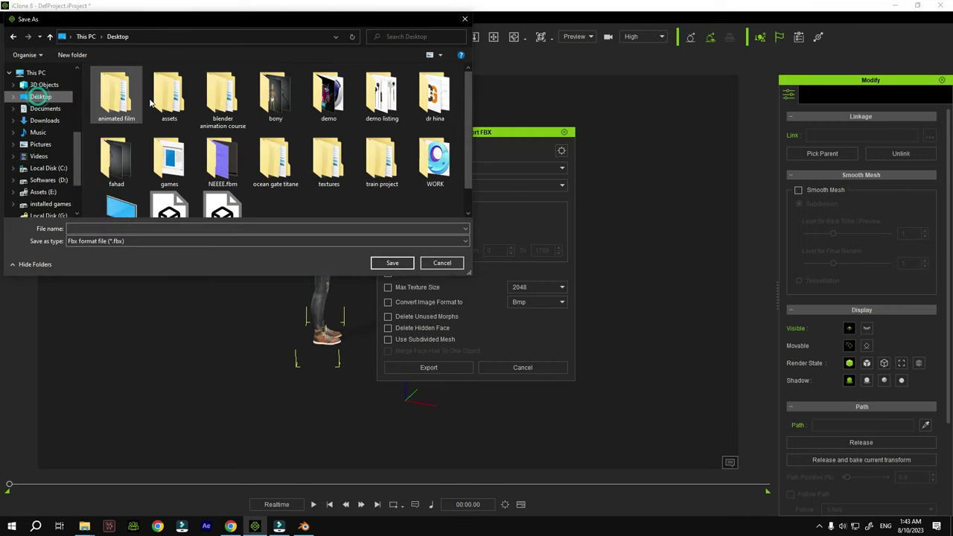
{"action": "double_click", "coordinate": [223, 97]}
{"action": "right_click", "coordinate": [133, 141]}
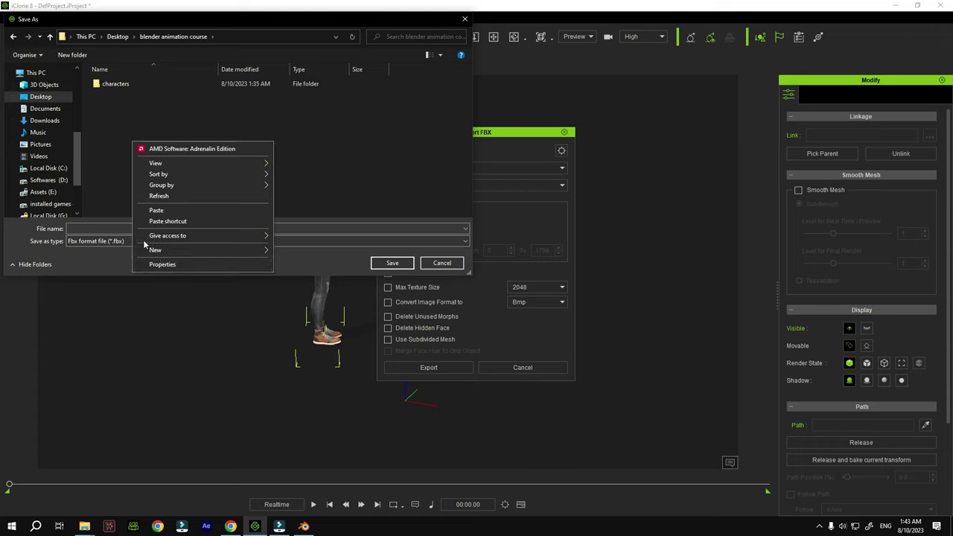
{"action": "mouse_move", "coordinate": [239, 252]}
{"action": "left_click", "coordinate": [294, 250]}
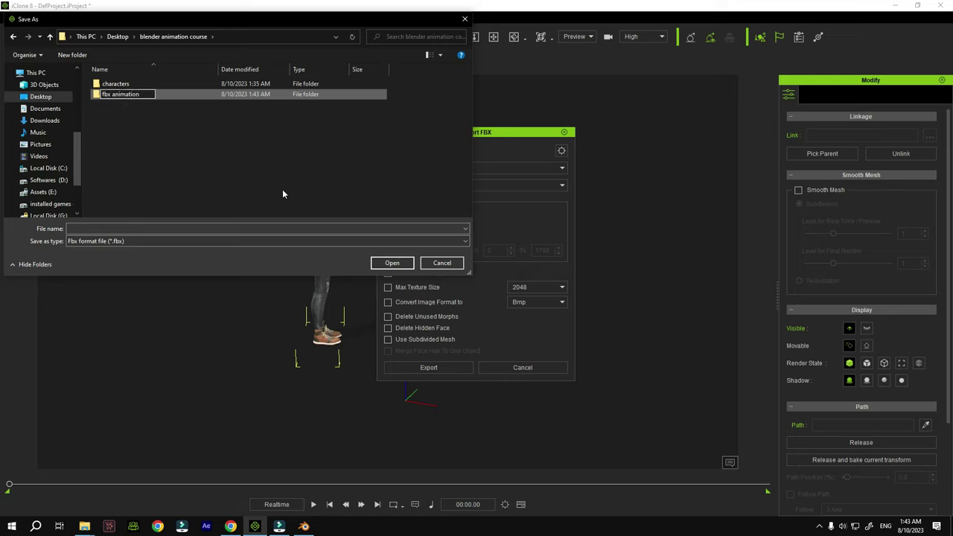
{"action": "left_click", "coordinate": [258, 182]}
Save the exported FBX file as 1 in the fbx animation folder
{"action": "double_click", "coordinate": [166, 94]}
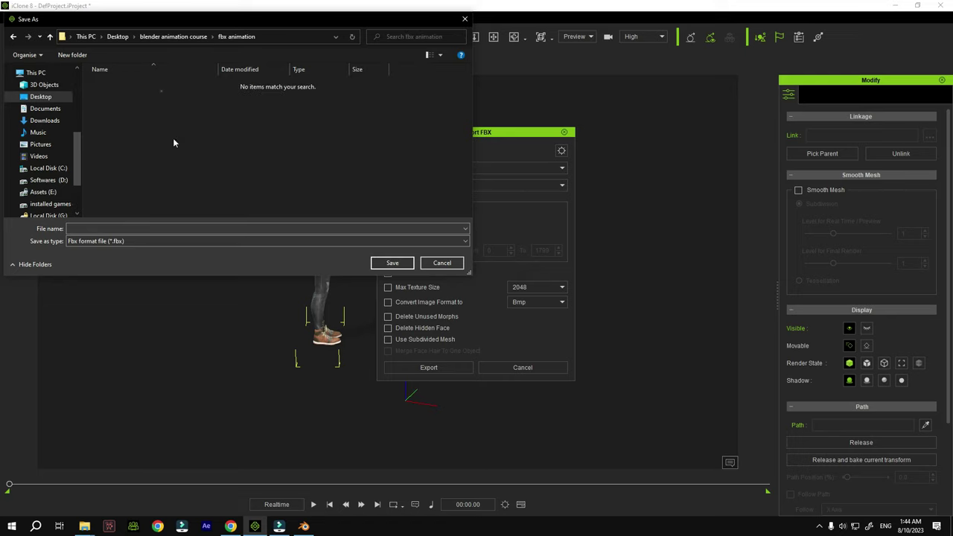
{"action": "left_click", "coordinate": [232, 229]}
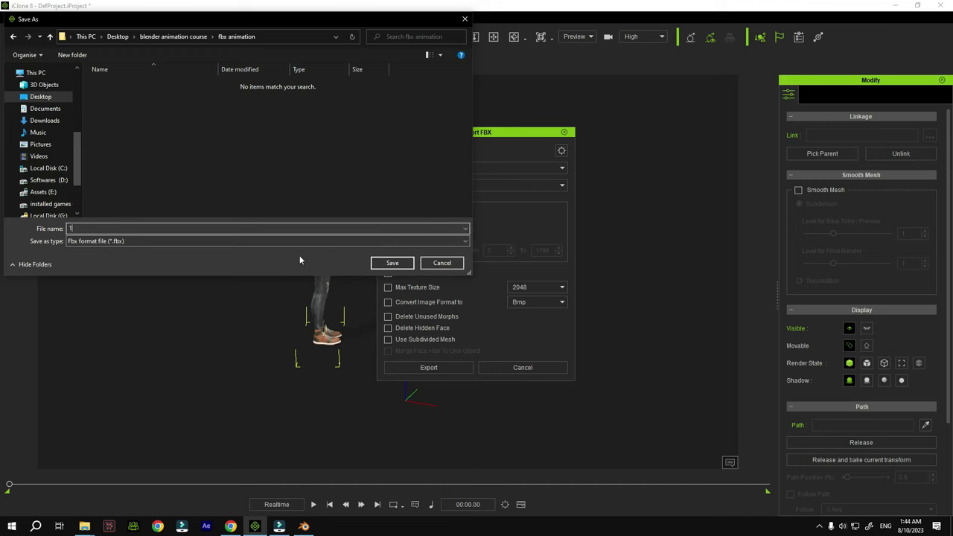
{"action": "left_click", "coordinate": [387, 264]}
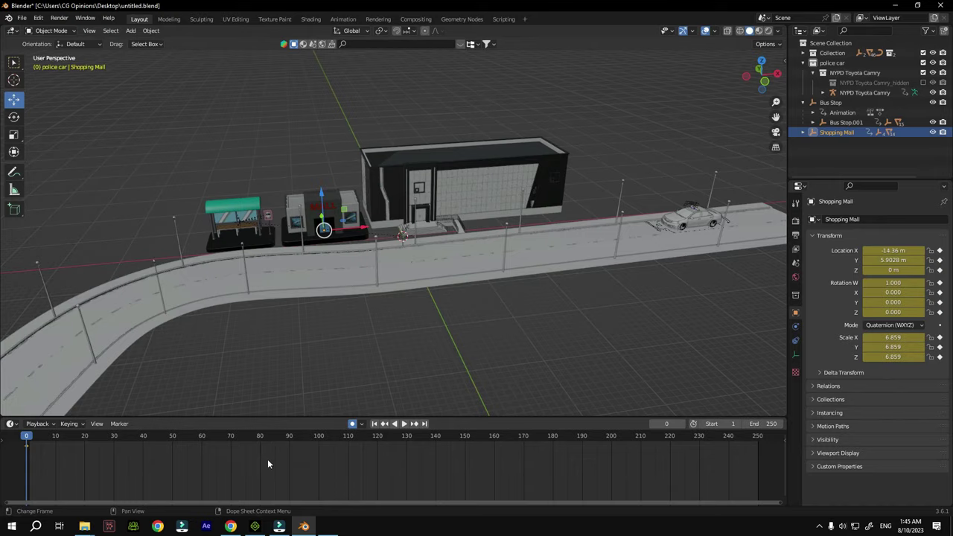
Switch to iClone 8 and remove the object animation from the male character in the varsity jacket
{"action": "left_click", "coordinate": [255, 526]}
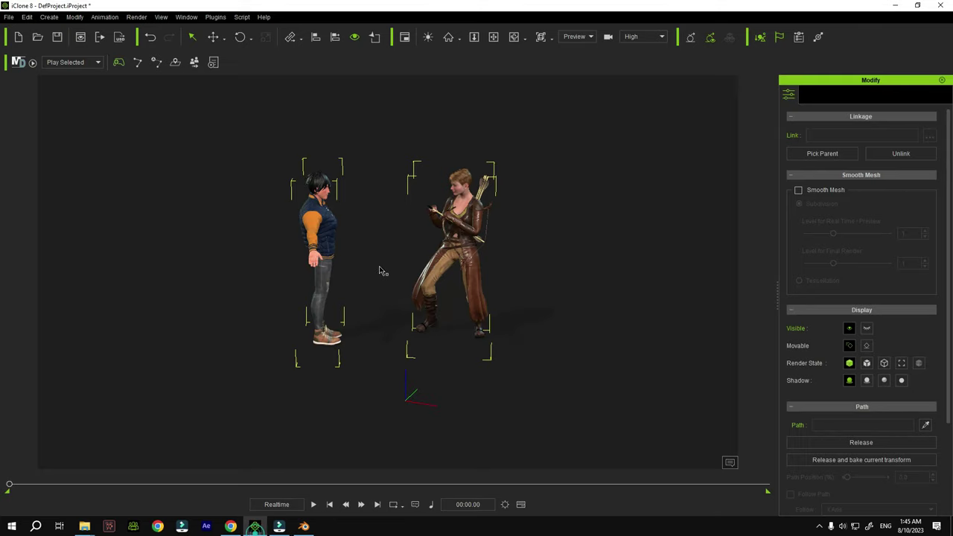
{"action": "left_click", "coordinate": [319, 238]}
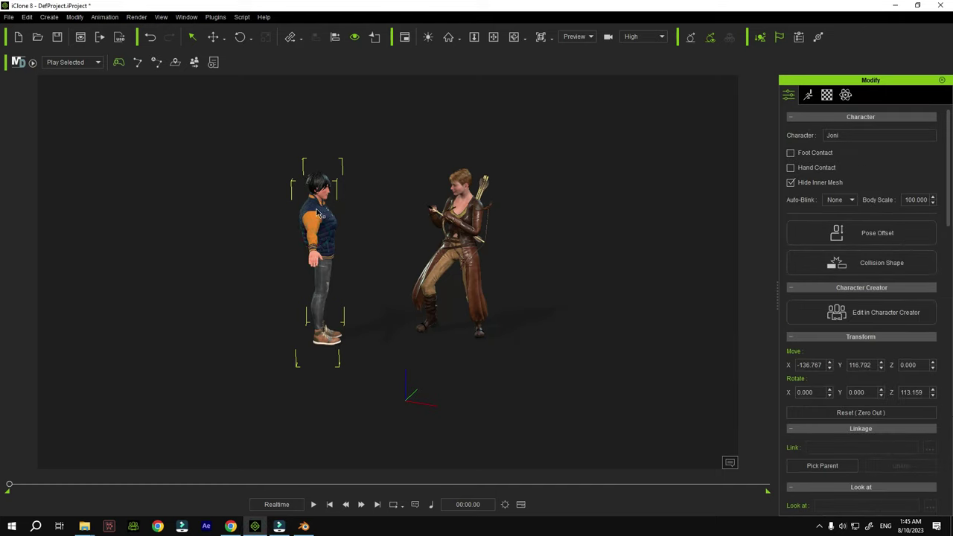
{"action": "right_click", "coordinate": [317, 213]}
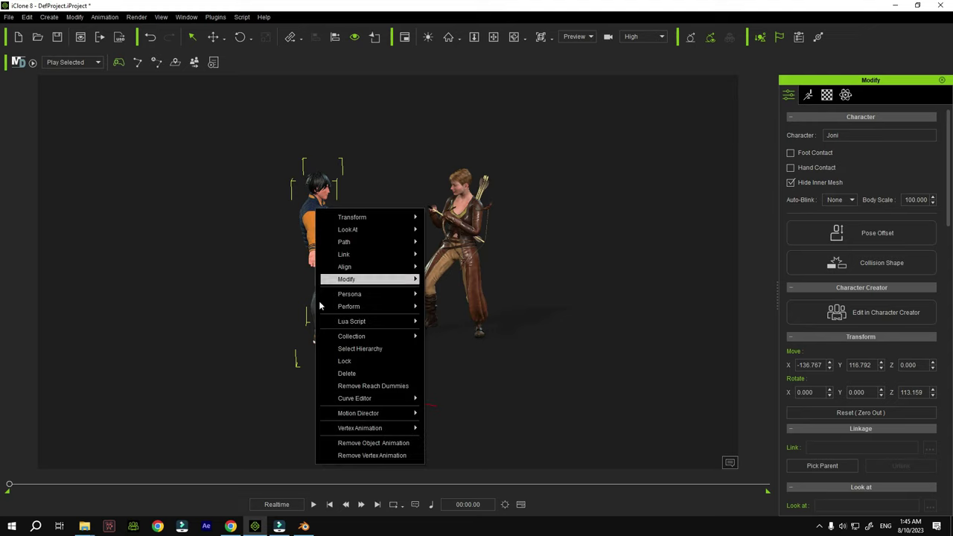
{"action": "left_click", "coordinate": [365, 390]}
{"action": "right_click", "coordinate": [325, 222]}
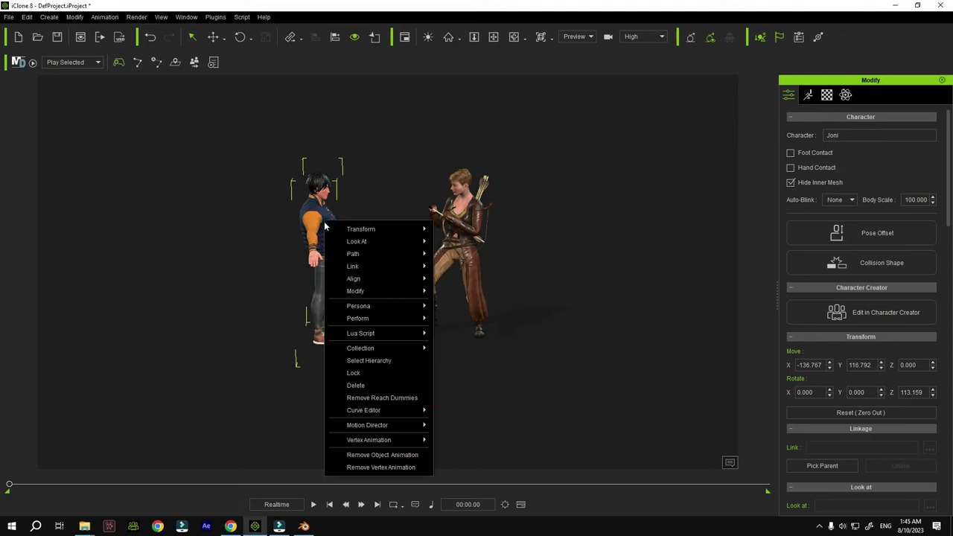
{"action": "left_click", "coordinate": [379, 456]}
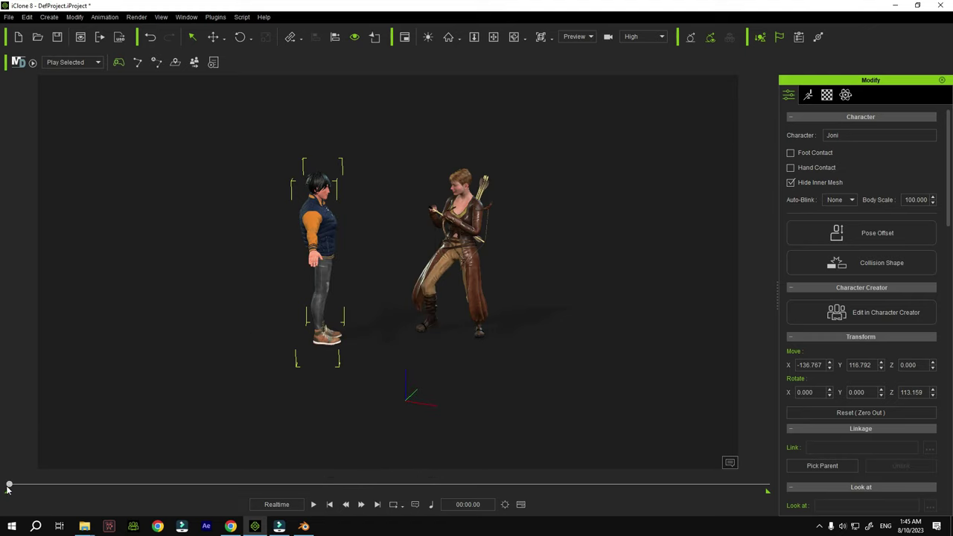
Remove the object animation from the archer character at the start of the timeline
{"action": "mouse_move", "coordinate": [7, 487]}
{"action": "left_mouse_down"}
{"action": "mouse_move", "coordinate": [162, 485]}
{"action": "mouse_move", "coordinate": [9, 484]}
{"action": "left_mouse_up"}
{"action": "right_click", "coordinate": [461, 221]}
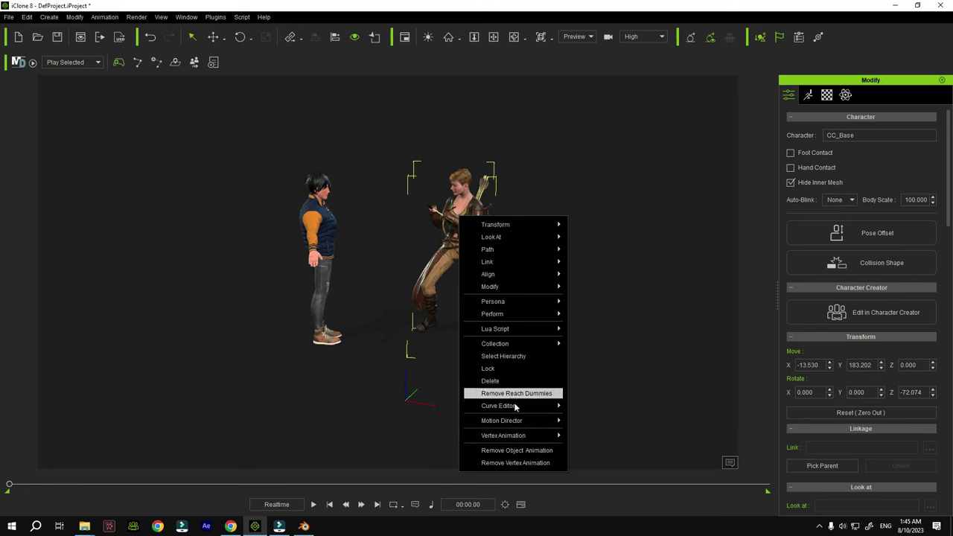
{"action": "left_click", "coordinate": [516, 450]}
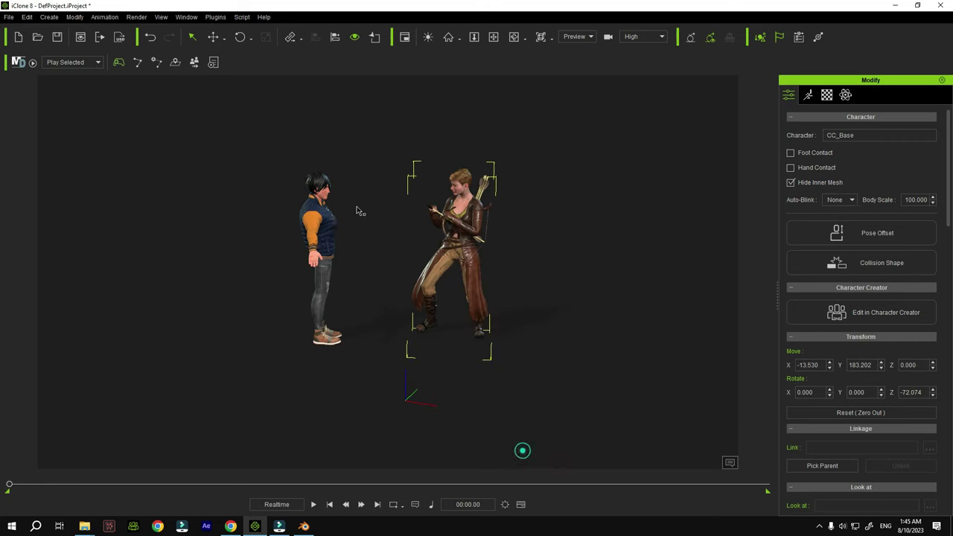
Rotate the male character about the Z axis to about 29.7 degrees, so that he faces the camera
{"action": "left_click", "coordinate": [315, 221]}
{"action": "left_click", "coordinate": [513, 36]}
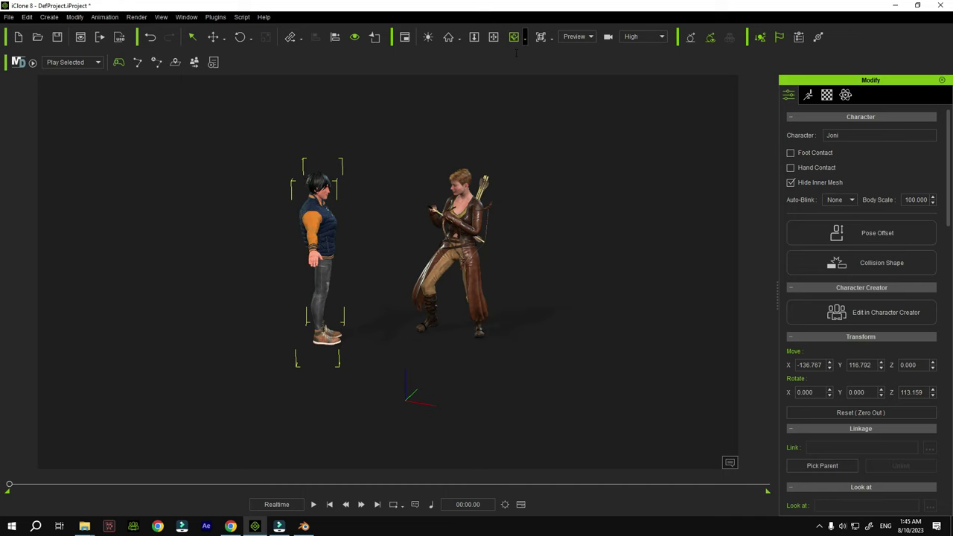
{"action": "left_click_drag", "start_coordinate": [461, 210], "coordinate": [360, 210]}
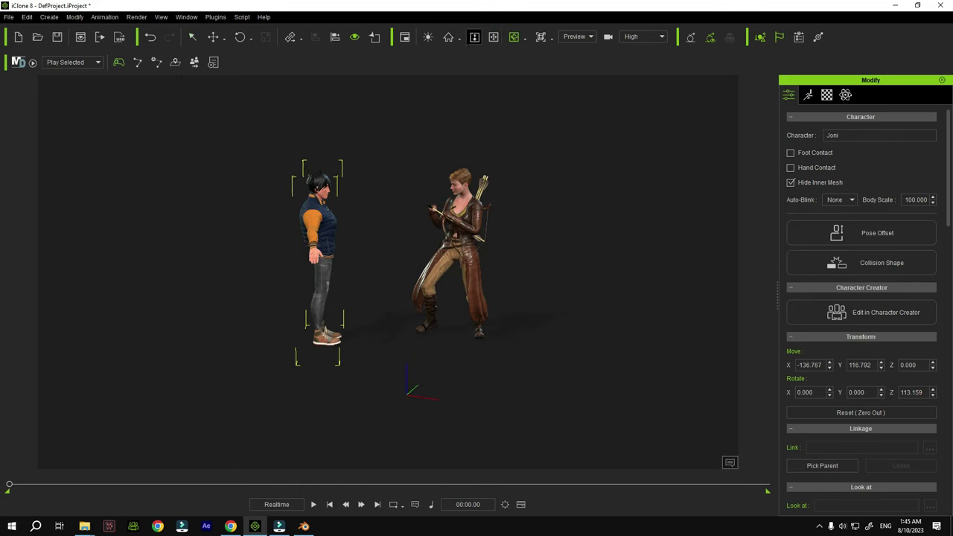
{"action": "left_click", "coordinate": [474, 37]}
{"action": "left_click_drag", "start_coordinate": [403, 235], "coordinate": [406, 140]}
{"action": "left_click", "coordinate": [493, 37]}
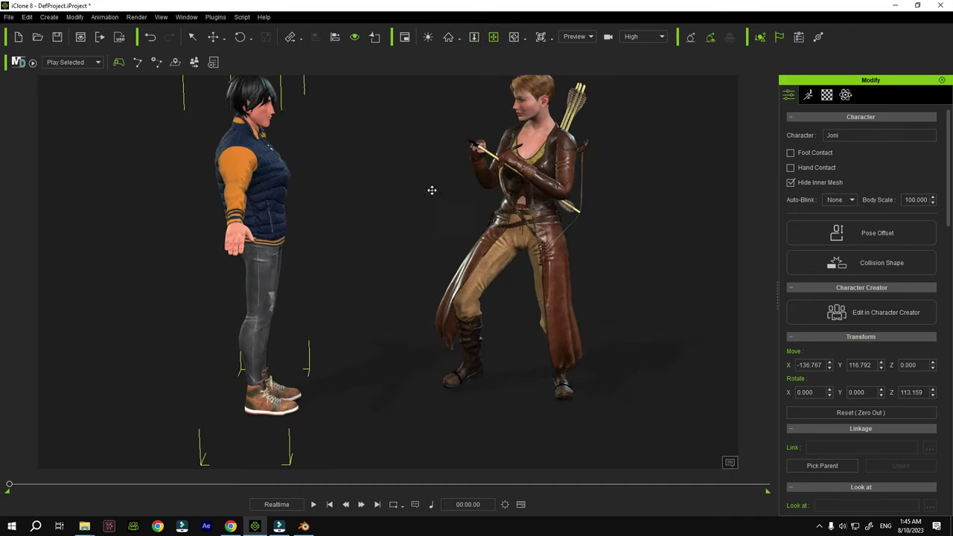
{"action": "left_click_drag", "start_coordinate": [432, 189], "coordinate": [468, 246]}
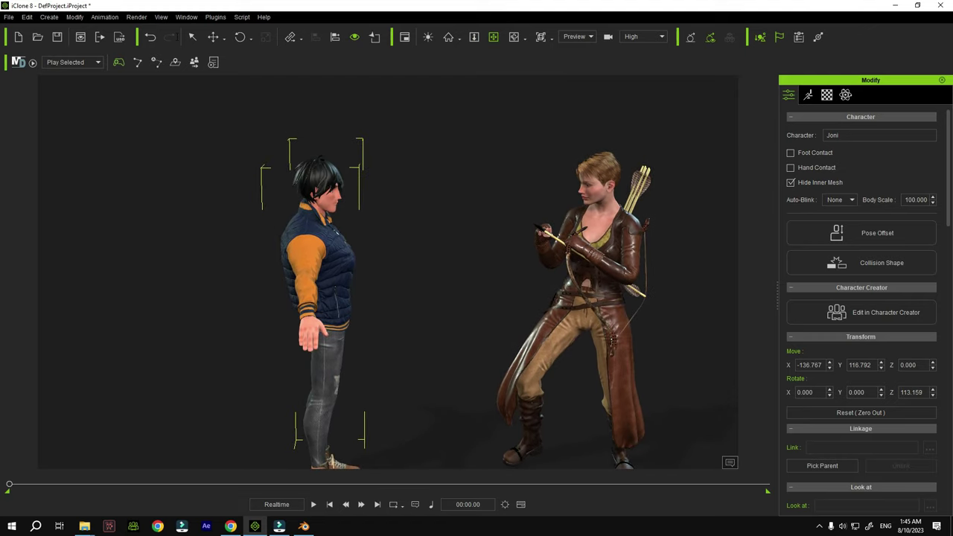
{"action": "left_click", "coordinate": [192, 37]}
{"action": "left_click", "coordinate": [240, 36]}
{"action": "left_click", "coordinate": [474, 36]}
{"action": "left_click_drag", "start_coordinate": [443, 187], "coordinate": [462, 171]}
{"action": "left_click", "coordinate": [493, 37]}
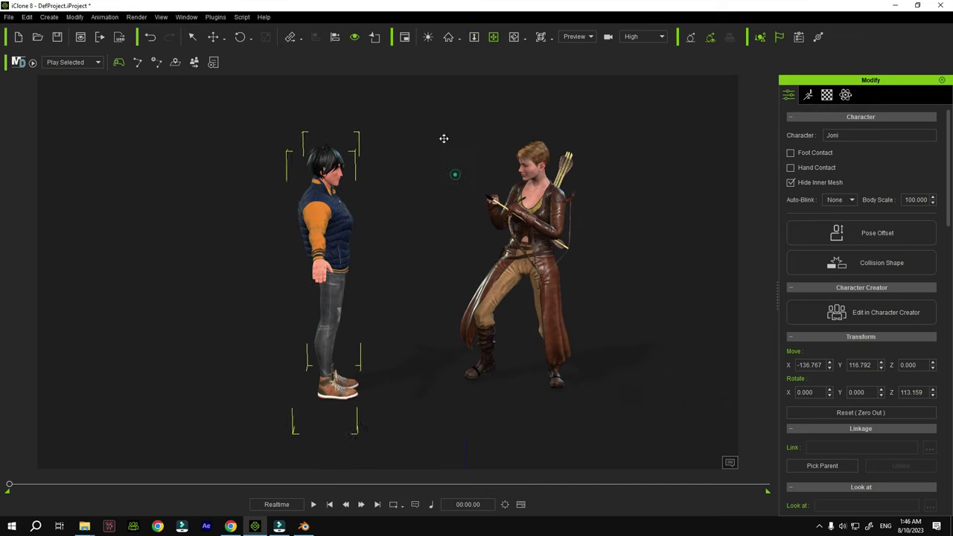
{"action": "key", "text": "e"}
{"action": "left_click_drag", "start_coordinate": [334, 410], "coordinate": [298, 407]}
Frame the male character's head and upper body closely and open his motion editing options
{"action": "scroll", "coordinate": [372, 187], "scroll_direction": "up", "scroll_amount": 5}
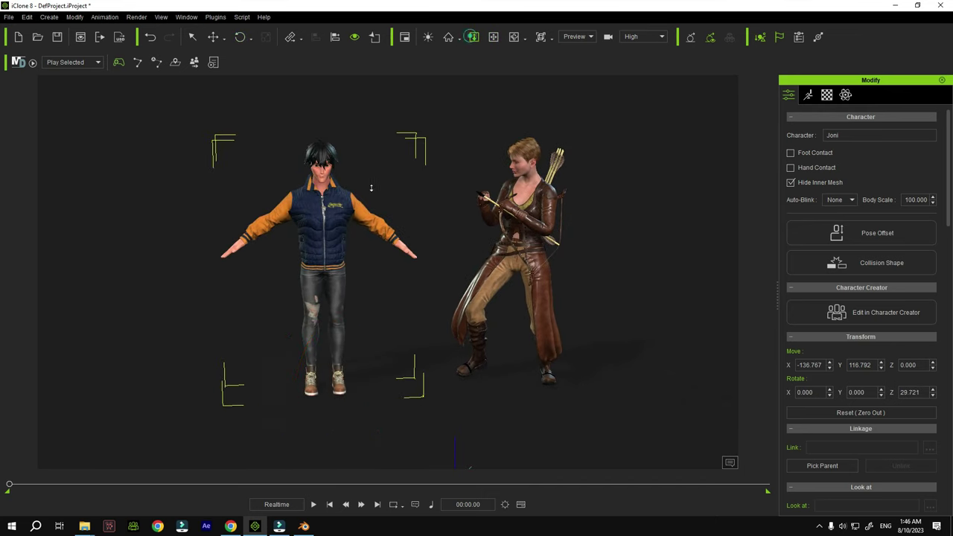
{"action": "middle_click_drag", "start_coordinate": [407, 195], "coordinate": [421, 212]}
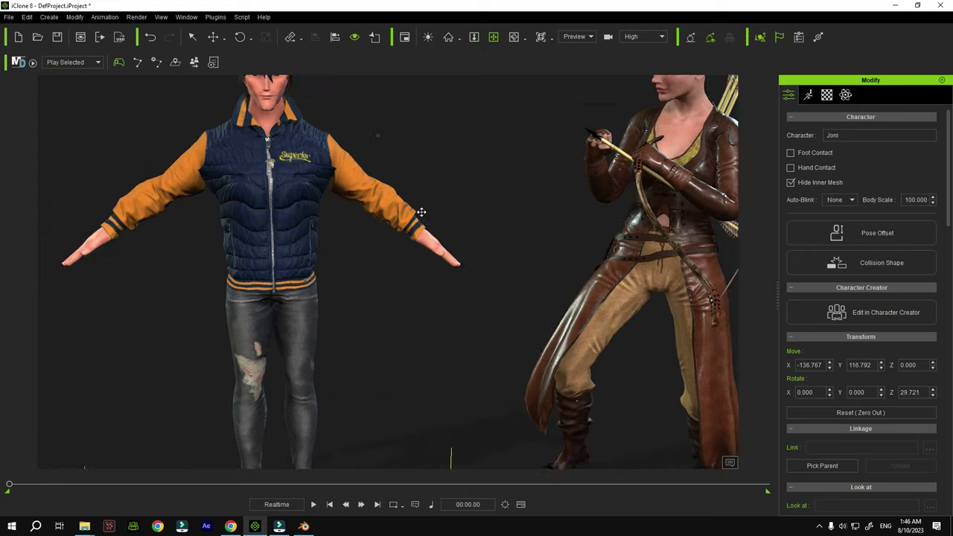
{"action": "scroll", "coordinate": [422, 212], "scroll_direction": "down", "scroll_amount": 5}
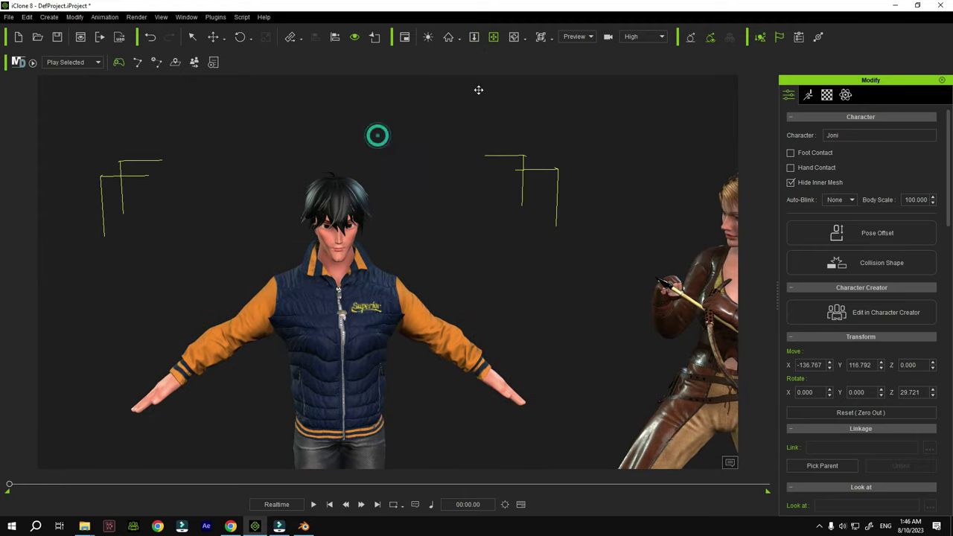
{"action": "left_click", "coordinate": [474, 36]}
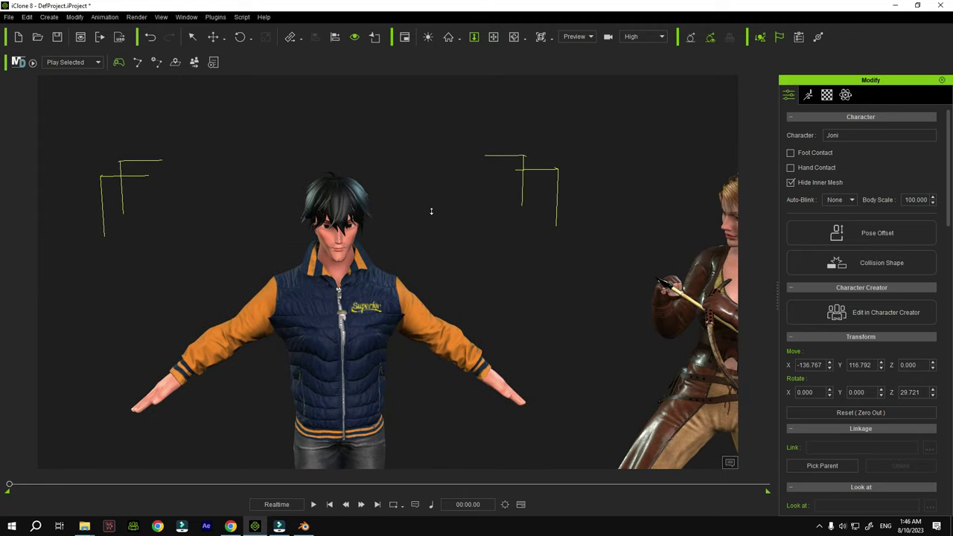
{"action": "left_click_drag", "start_coordinate": [431, 211], "coordinate": [467, 209]}
{"action": "left_click", "coordinate": [514, 36]}
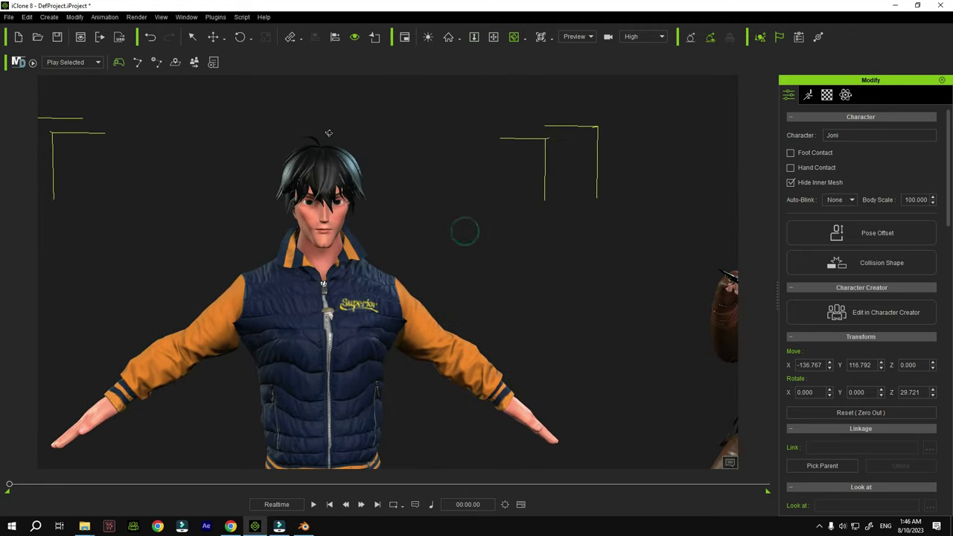
{"action": "left_click", "coordinate": [192, 37]}
{"action": "left_click", "coordinate": [808, 94]}
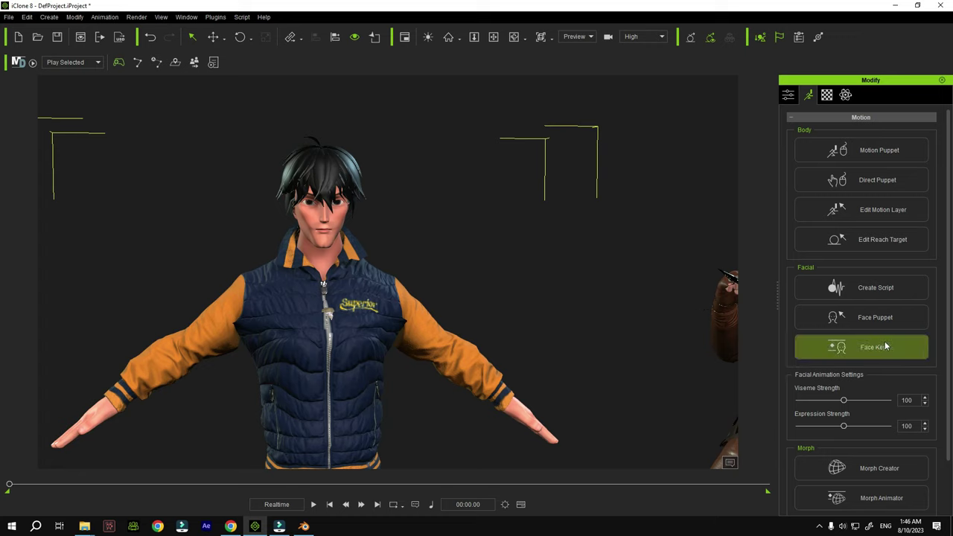
{"action": "left_click", "coordinate": [883, 290]}
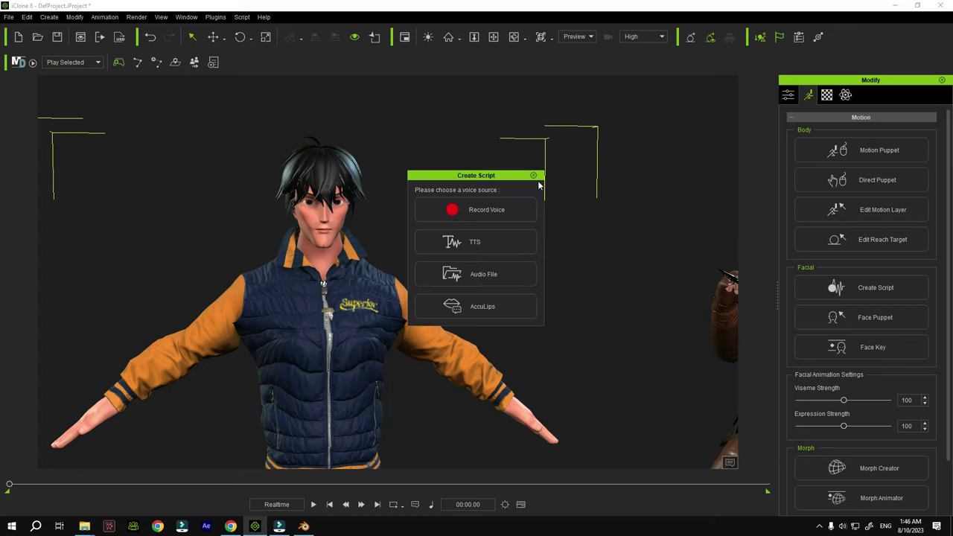
{"action": "left_click_drag", "start_coordinate": [489, 177], "coordinate": [467, 181]}
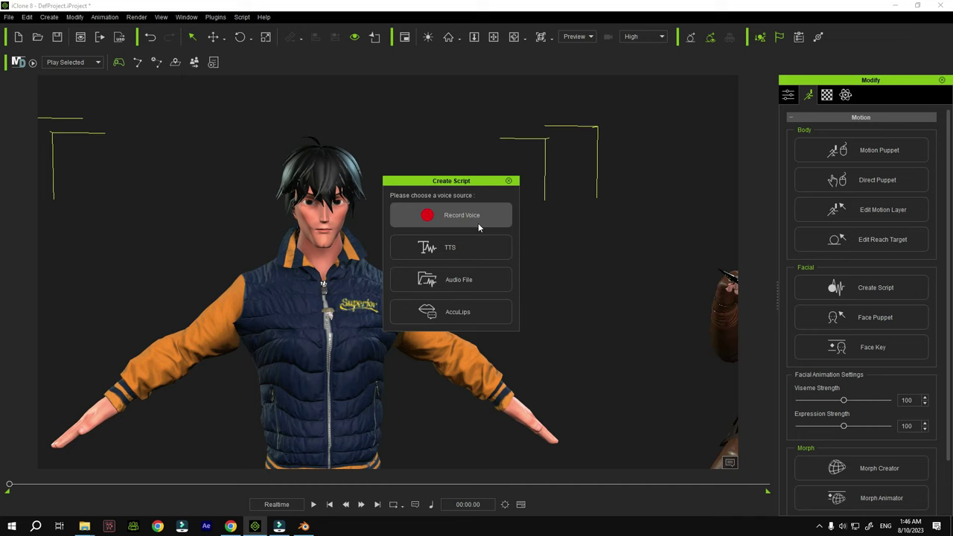
{"action": "left_click", "coordinate": [459, 285]}
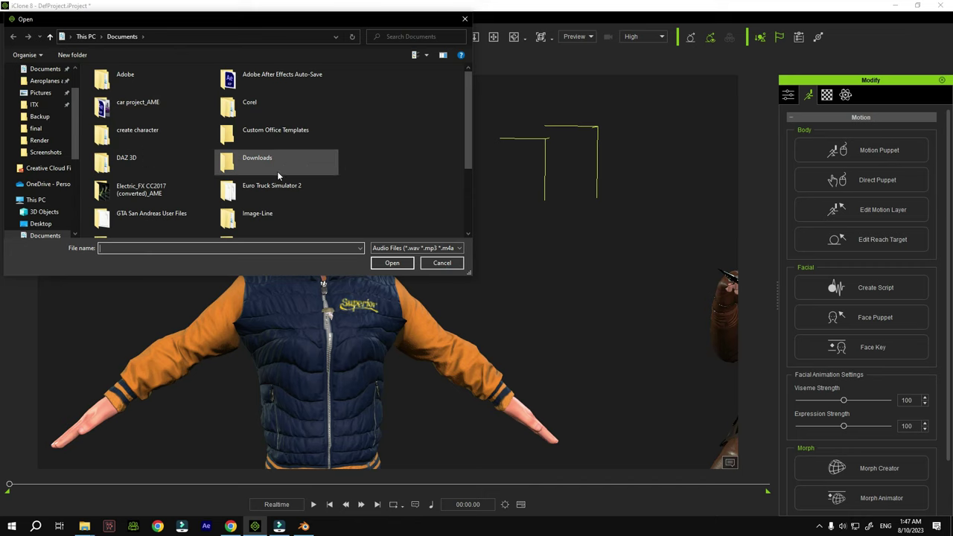
{"action": "left_click", "coordinate": [446, 262]}
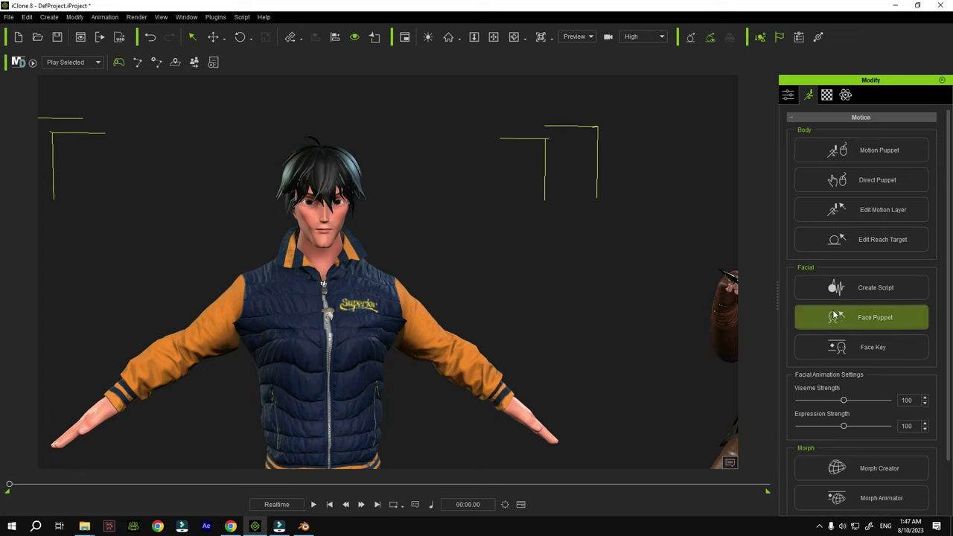
Create a facial script for the male character from a microphone voice recording about 10.6 seconds long
{"action": "left_click", "coordinate": [874, 291]}
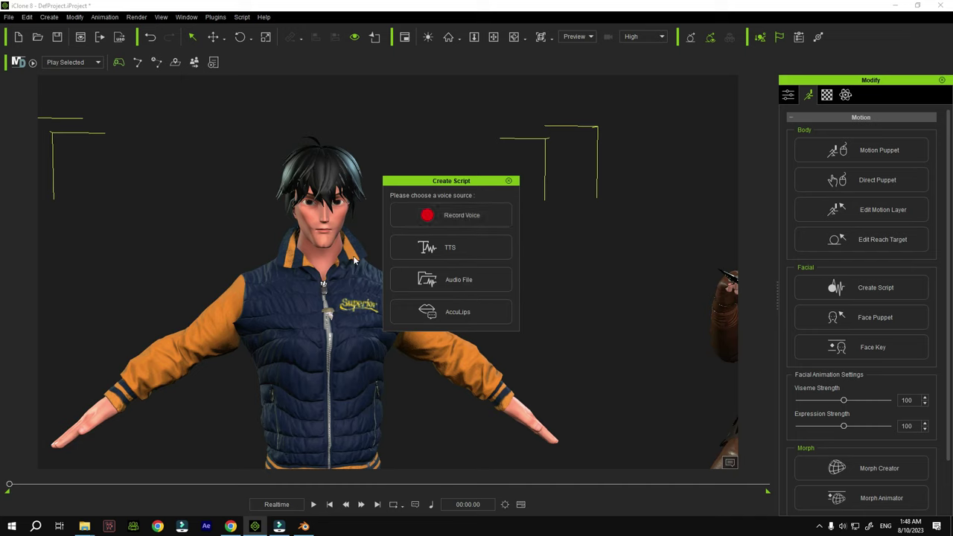
{"action": "left_click", "coordinate": [427, 224]}
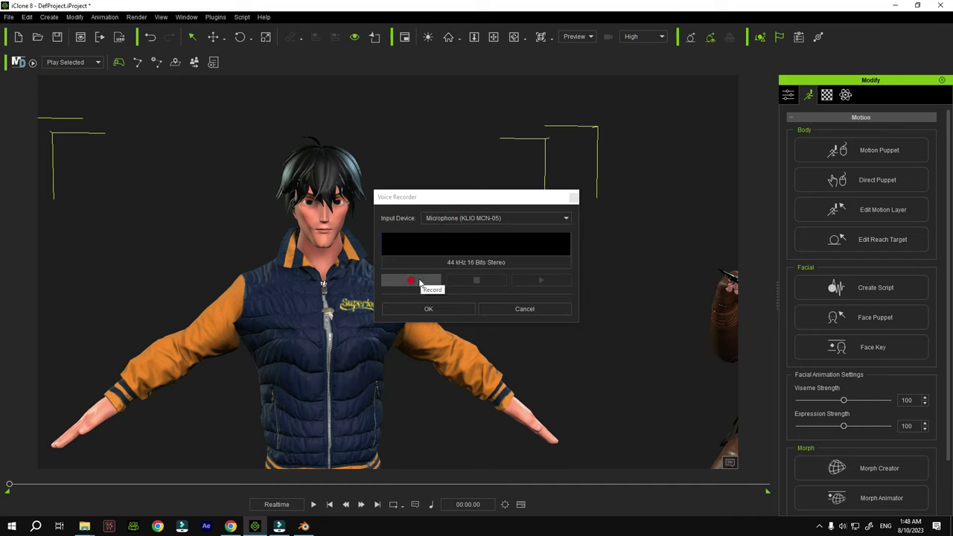
{"action": "left_click", "coordinate": [419, 280]}
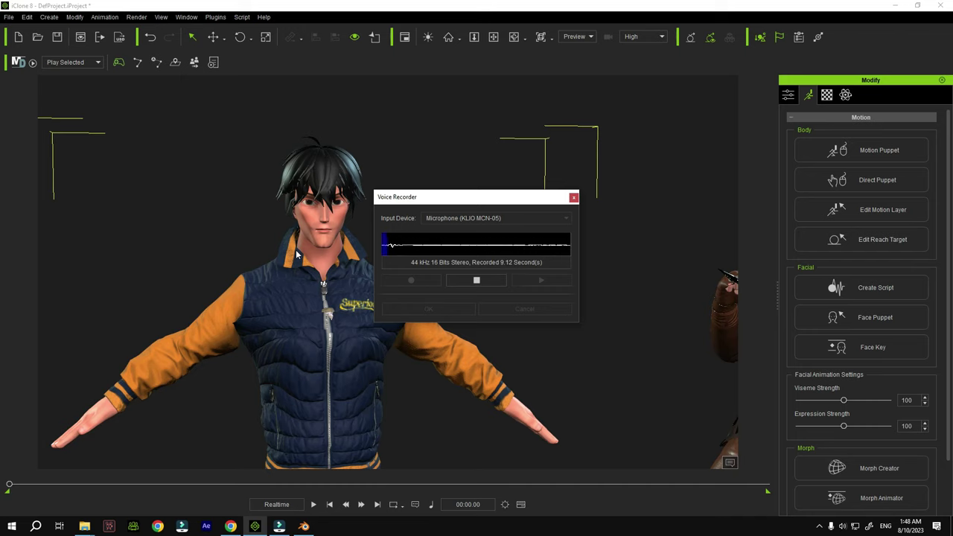
{"action": "left_click", "coordinate": [477, 280]}
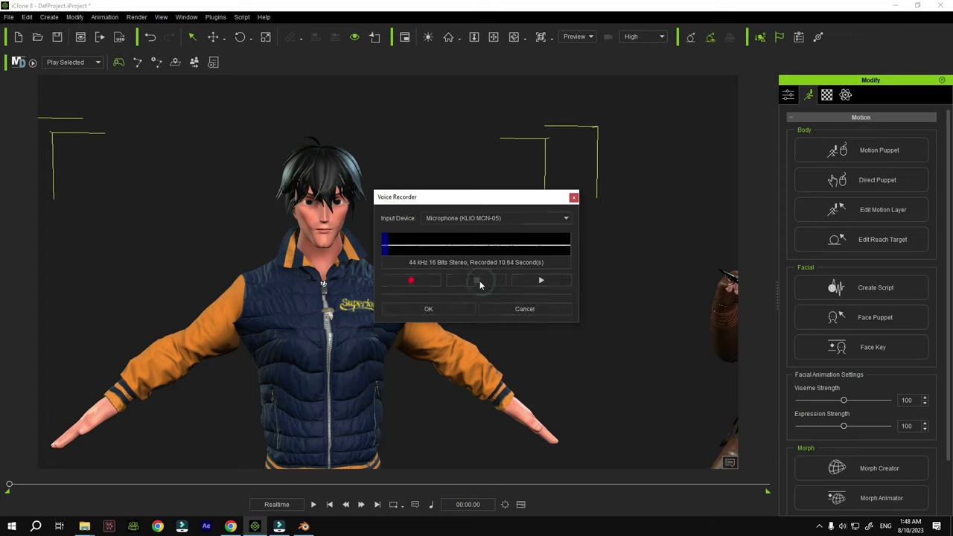
{"action": "left_click", "coordinate": [434, 312]}
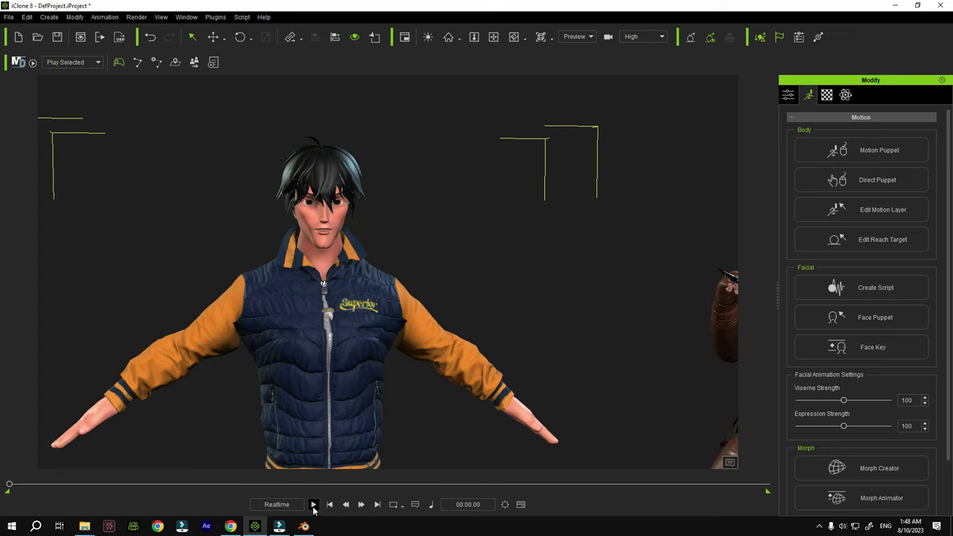
Play back the male character's recorded facial script and scrub back to the early part of the timeline
{"action": "left_click", "coordinate": [313, 504]}
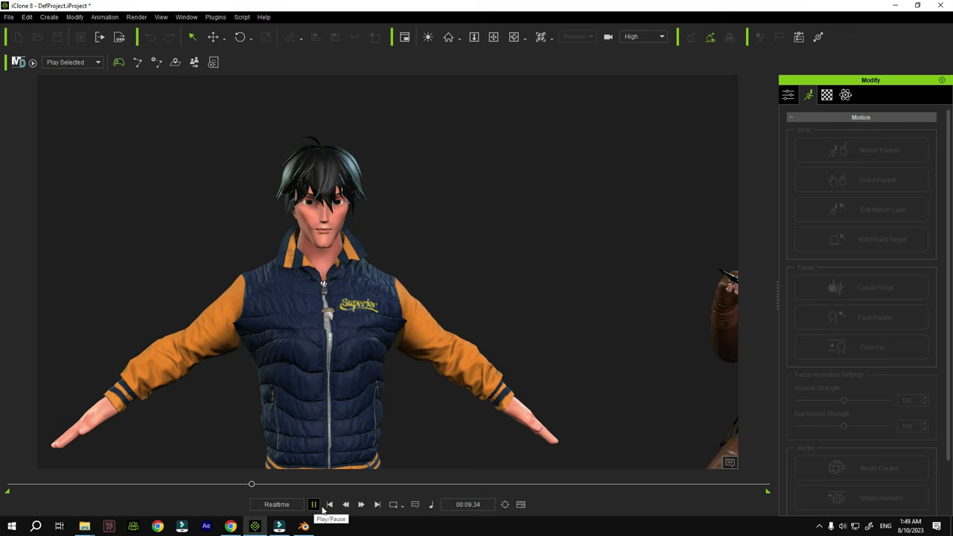
{"action": "left_click", "coordinate": [313, 505]}
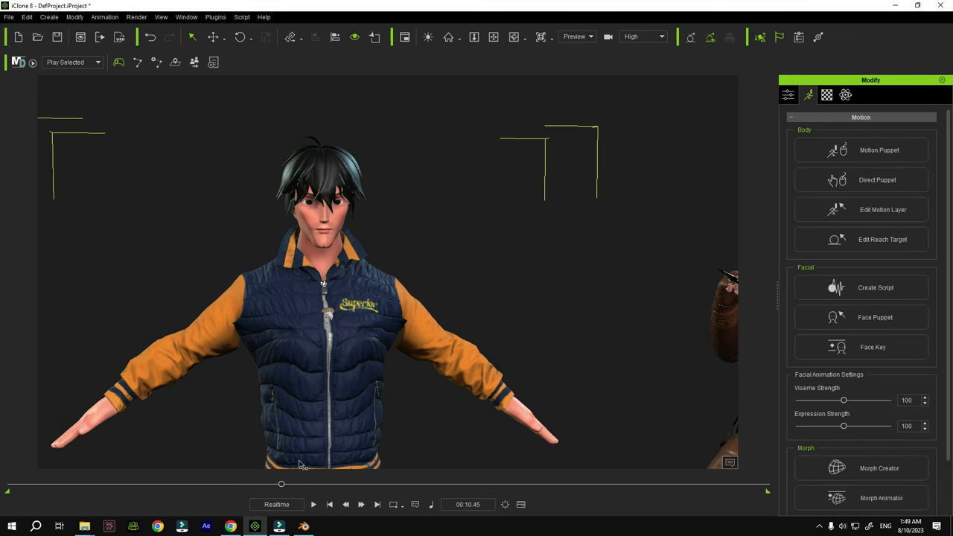
{"action": "left_click_drag", "start_coordinate": [281, 485], "coordinate": [93, 485]}
{"action": "left_click", "coordinate": [117, 492]}
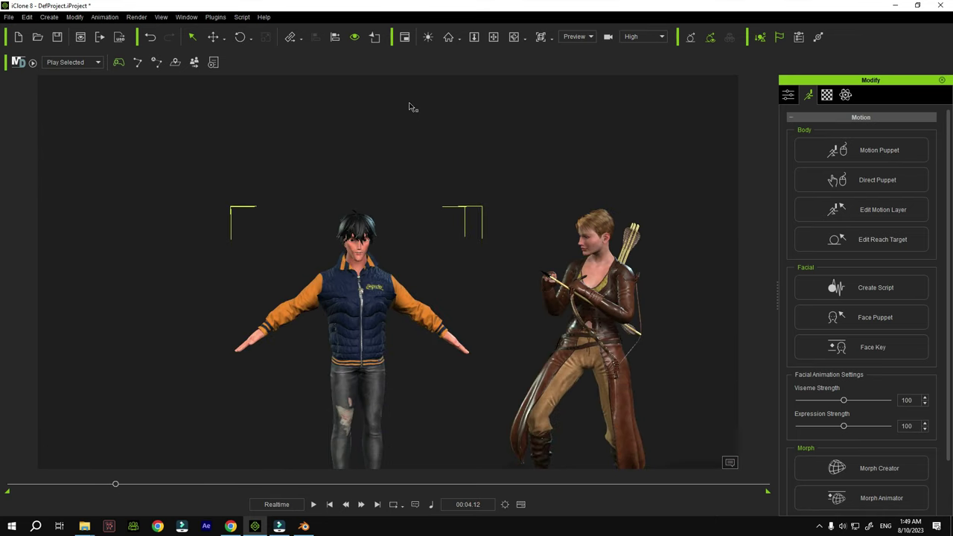
Open Motion Puppet for the male character and set the playhead to about 00:01.31, with his full body in view
{"action": "left_click", "coordinate": [493, 37]}
{"action": "left_click_drag", "start_coordinate": [419, 217], "coordinate": [388, 170]}
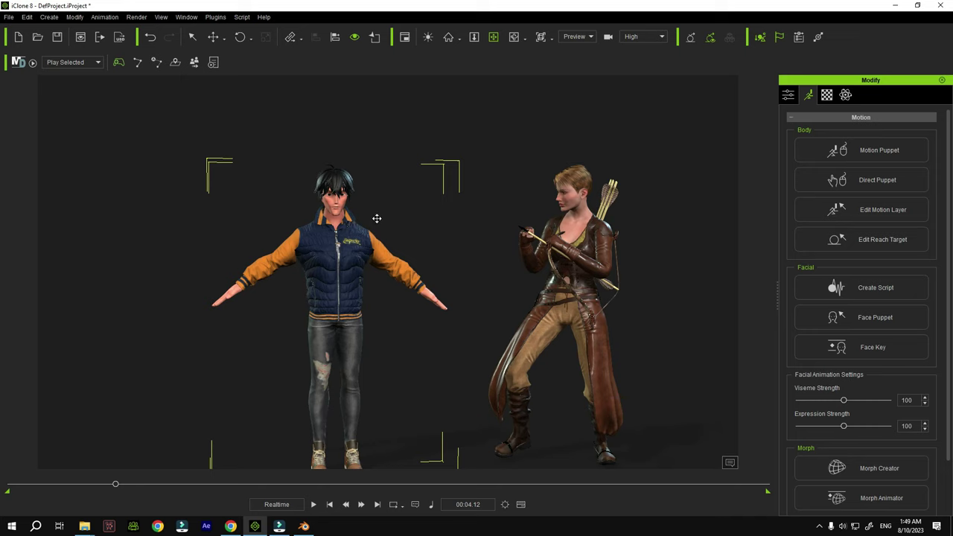
{"action": "left_click_drag", "start_coordinate": [115, 484], "coordinate": [52, 485]}
{"action": "left_click", "coordinate": [882, 154]}
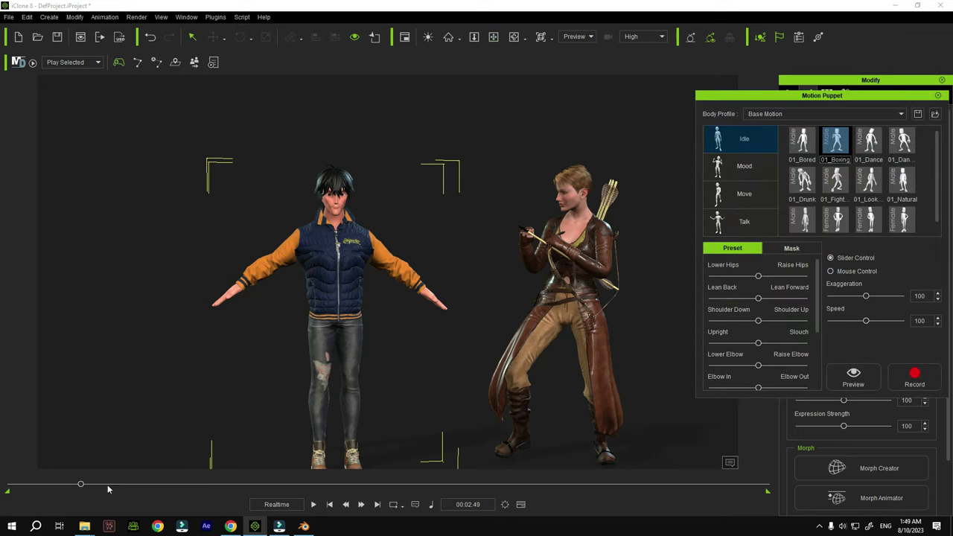
{"action": "left_click_drag", "start_coordinate": [80, 485], "coordinate": [34, 487]}
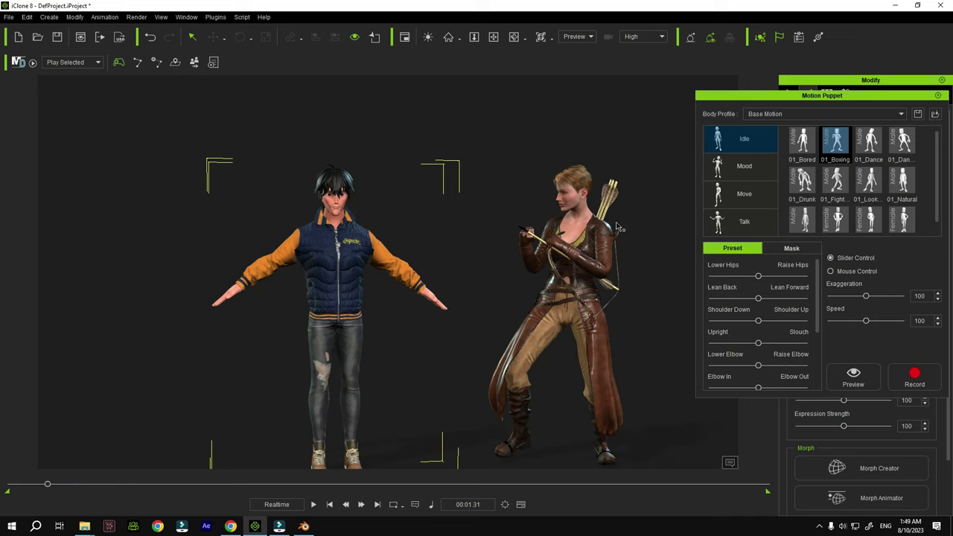
Record the third male 01_Expl motion from the Talk category onto the male character, up to about 00:05.40
{"action": "left_click", "coordinate": [734, 221]}
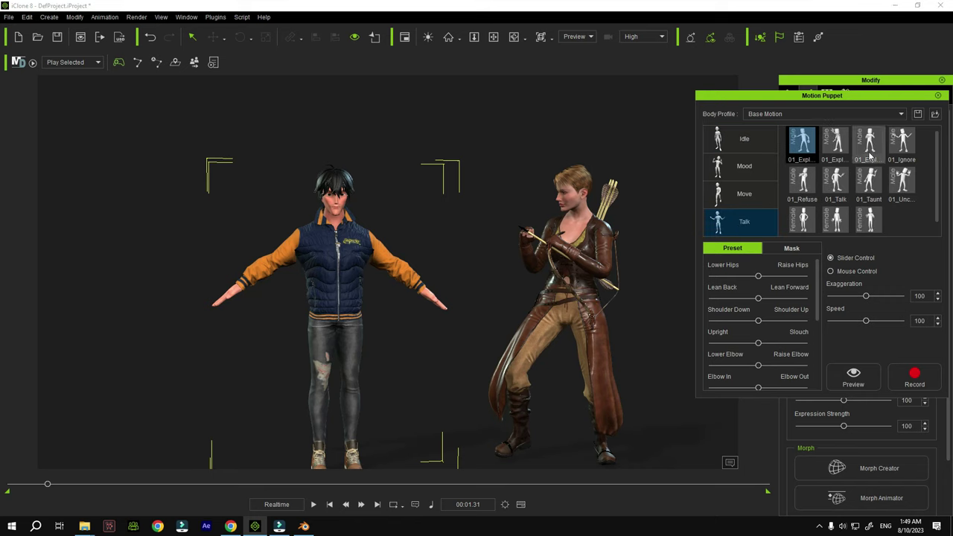
{"action": "left_click", "coordinate": [868, 143]}
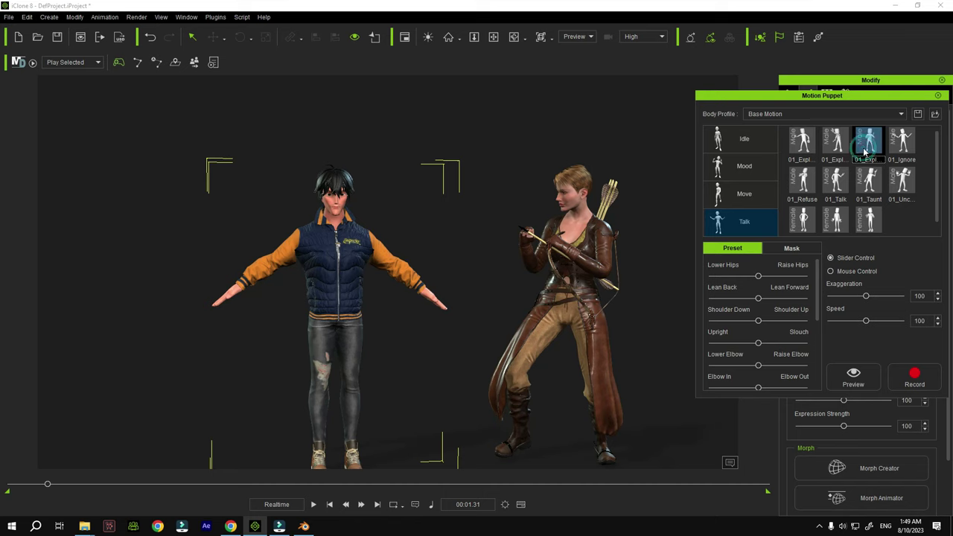
{"action": "left_click", "coordinate": [914, 378]}
{"action": "key", "text": "space"}
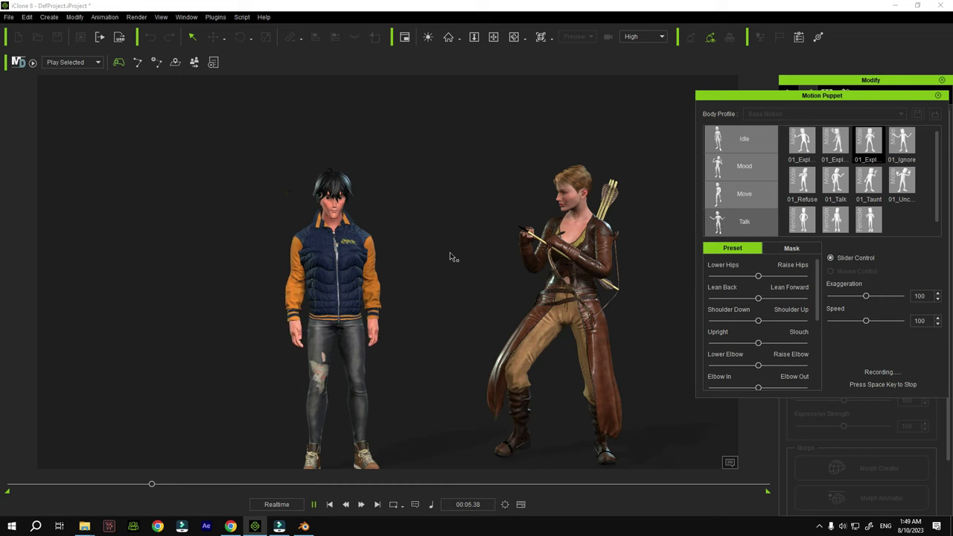
{"action": "key", "text": "space"}
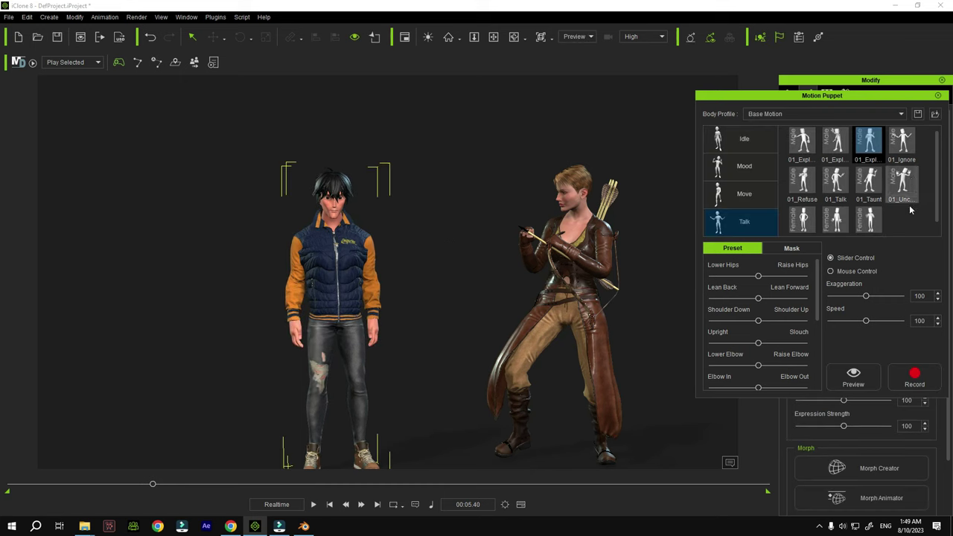
Record the male 01_Talk puppet motion after the first clip, up to about 00:09.50, and close Motion Puppet
{"action": "left_click", "coordinate": [835, 179]}
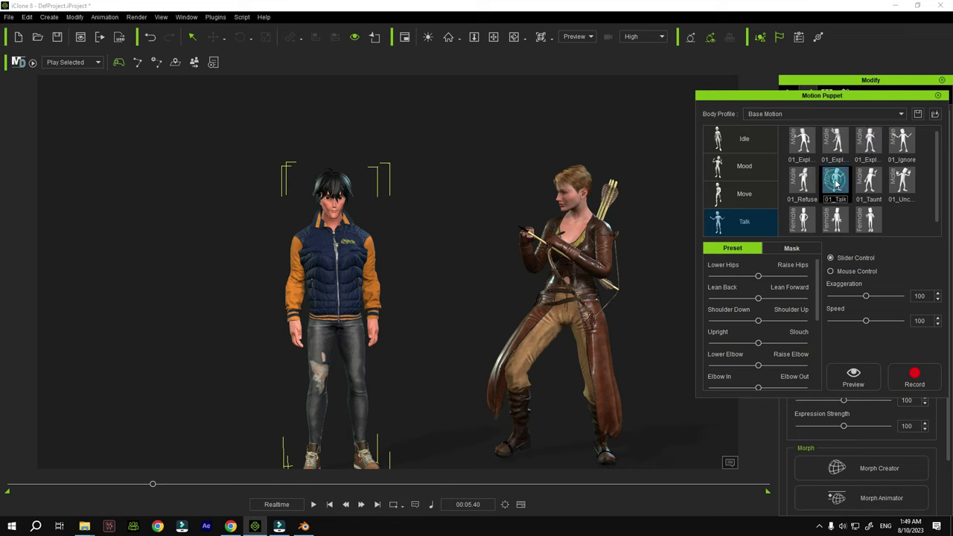
{"action": "left_click", "coordinate": [912, 376]}
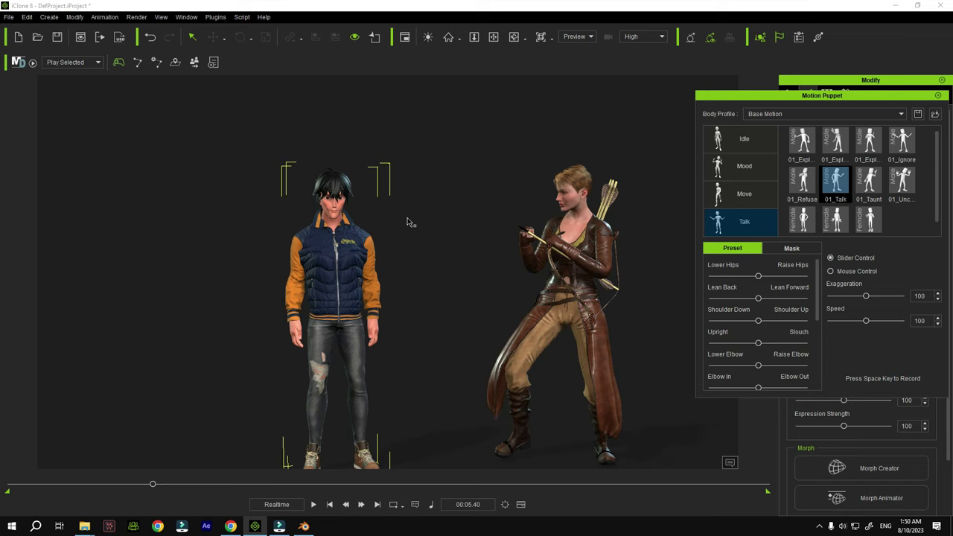
{"action": "key", "text": "space"}
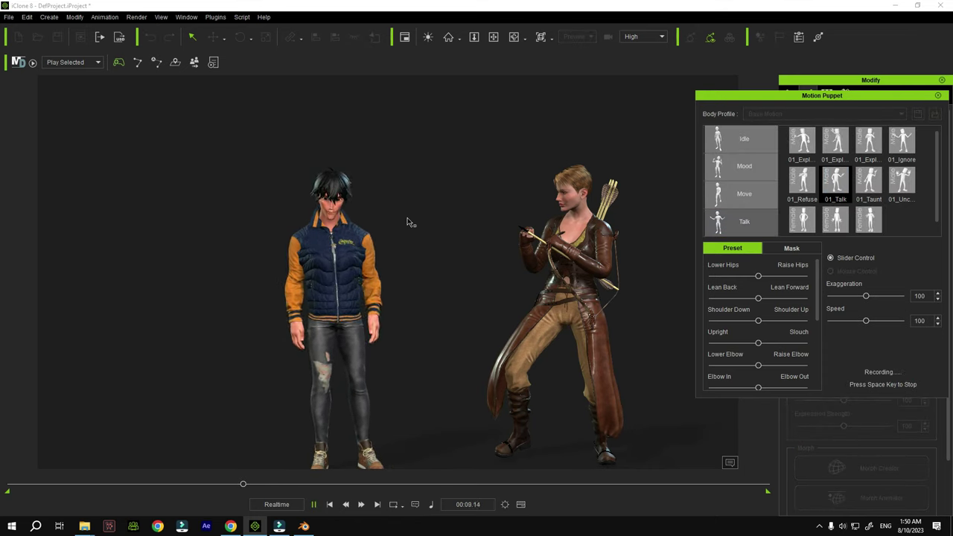
{"action": "key", "text": "space"}
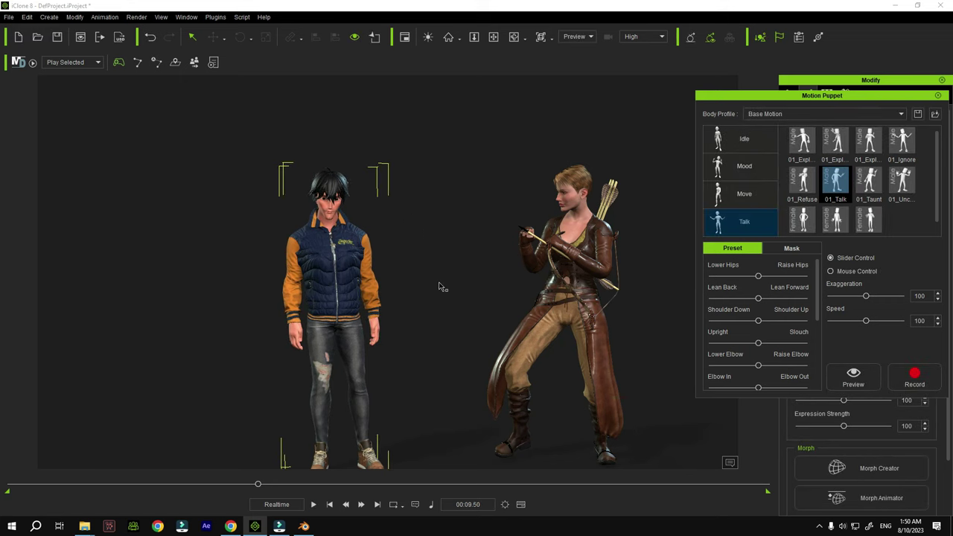
{"action": "left_click", "coordinate": [937, 95]}
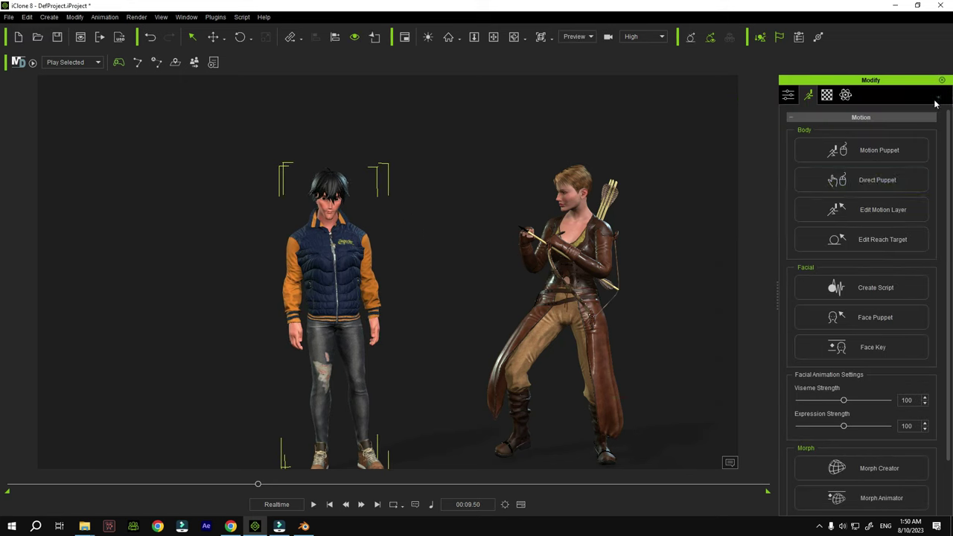
Play back the transition between the two recorded puppet motions, starting at about 00:04.25
{"action": "left_click_drag", "start_coordinate": [258, 486], "coordinate": [120, 485]}
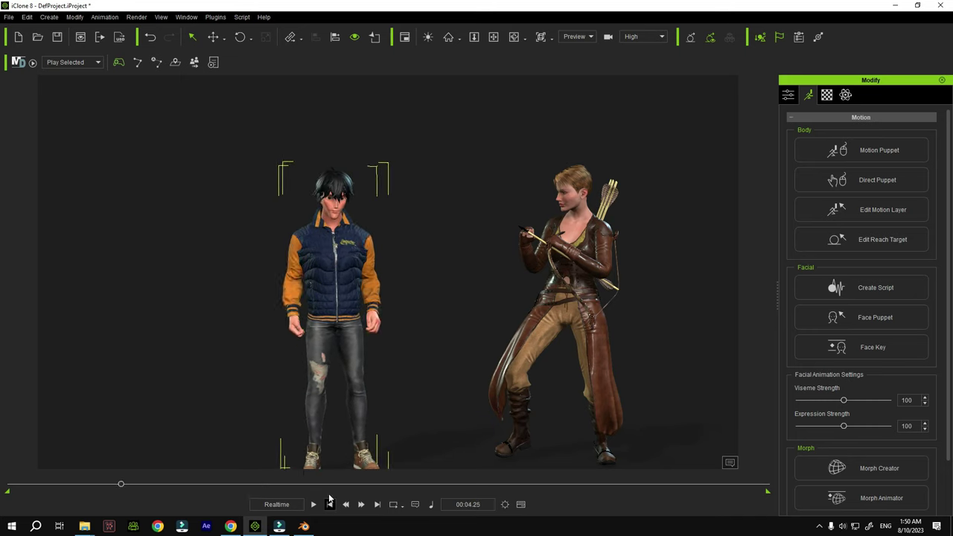
{"action": "left_click", "coordinate": [314, 504]}
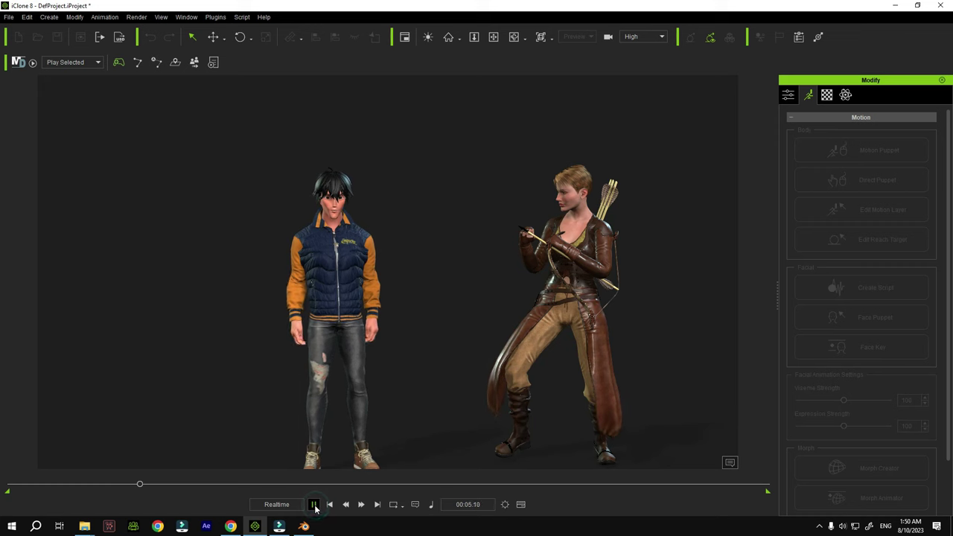
{"action": "left_click", "coordinate": [315, 504]}
{"action": "left_click", "coordinate": [354, 430]}
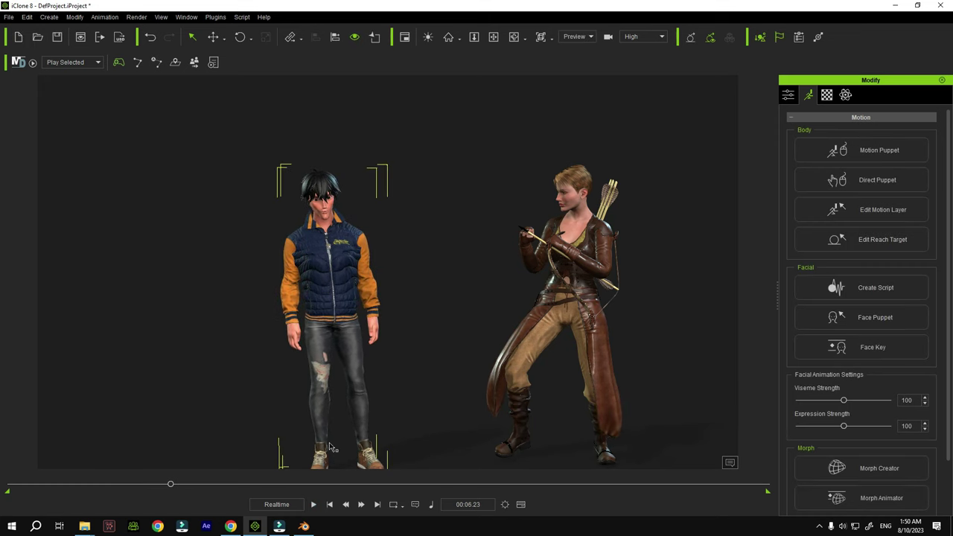
Move the male character's second puppet clip back to frame 310 on the motion track, so that it overlaps and blends with the first
{"action": "left_click", "coordinate": [521, 505]}
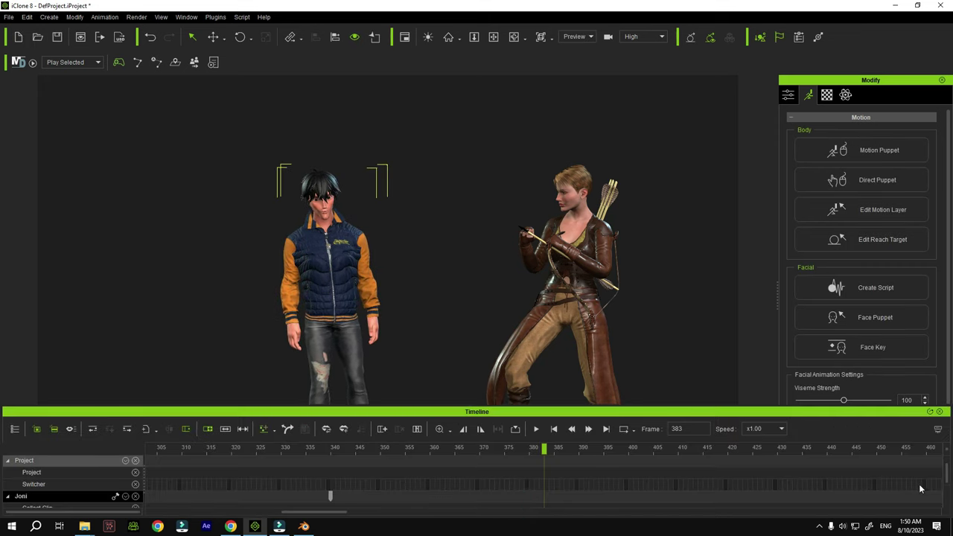
{"action": "scroll", "coordinate": [344, 495], "scroll_direction": "down", "scroll_amount": 2}
{"action": "left_click", "coordinate": [387, 498]}
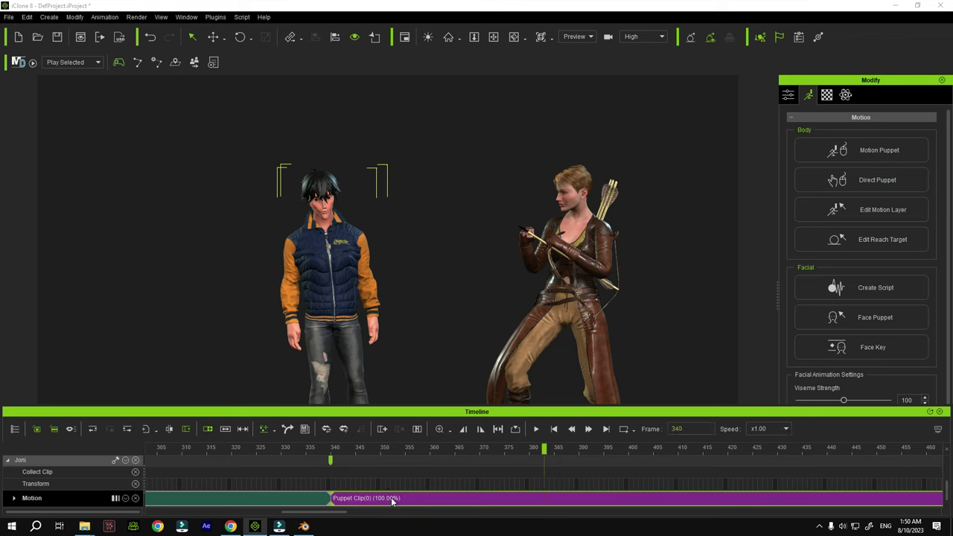
{"action": "left_click", "coordinate": [390, 498]}
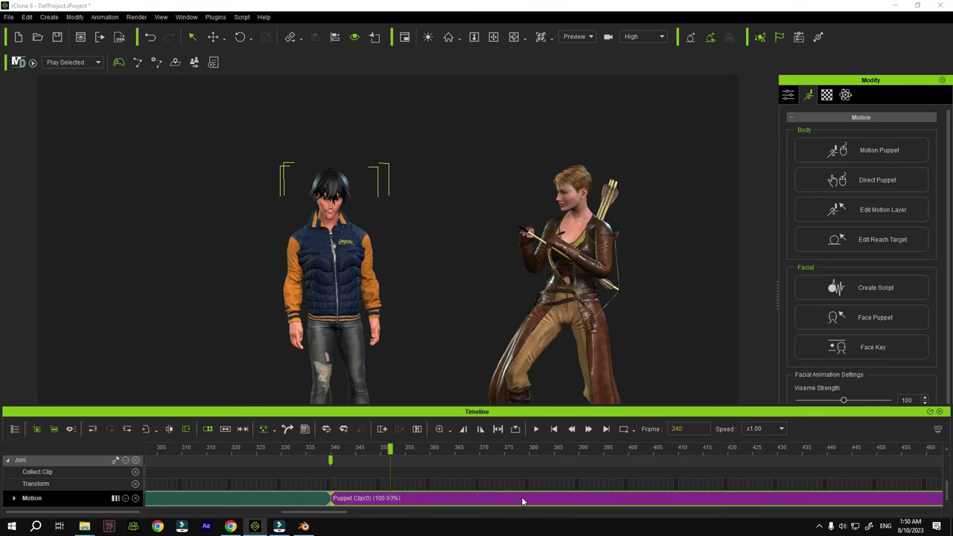
{"action": "left_click_drag", "start_coordinate": [514, 501], "coordinate": [369, 502]}
{"action": "left_click", "coordinate": [373, 450]}
{"action": "left_click_drag", "start_coordinate": [371, 451], "coordinate": [350, 433]}
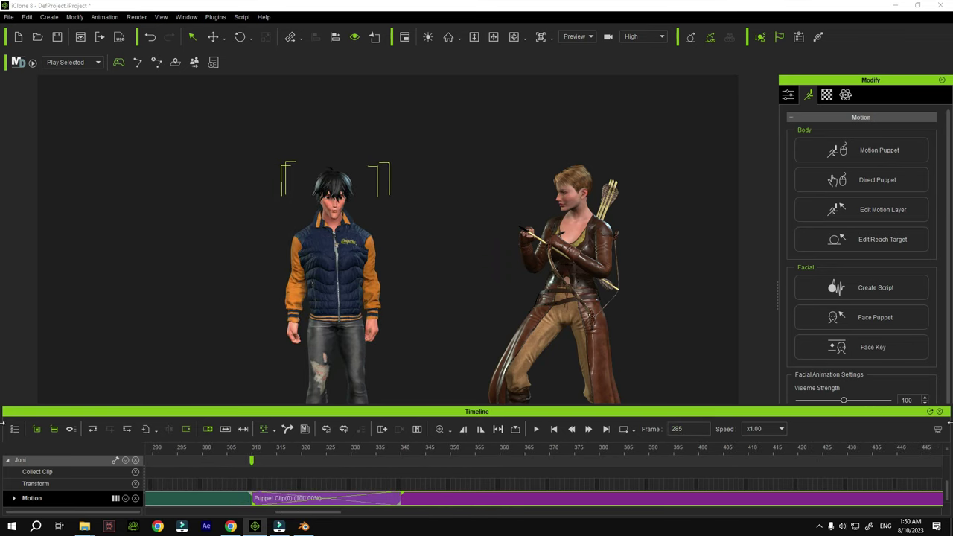
{"action": "key", "text": "F3"}
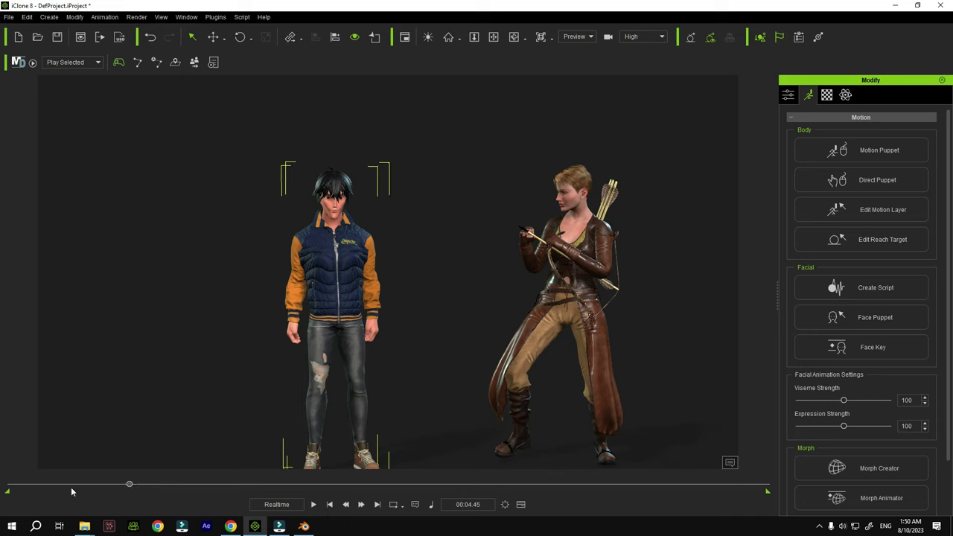
Play the animation from near the start to review the blended talking motions
{"action": "left_click_drag", "start_coordinate": [129, 484], "coordinate": [9, 484]}
{"action": "left_click", "coordinate": [312, 504]}
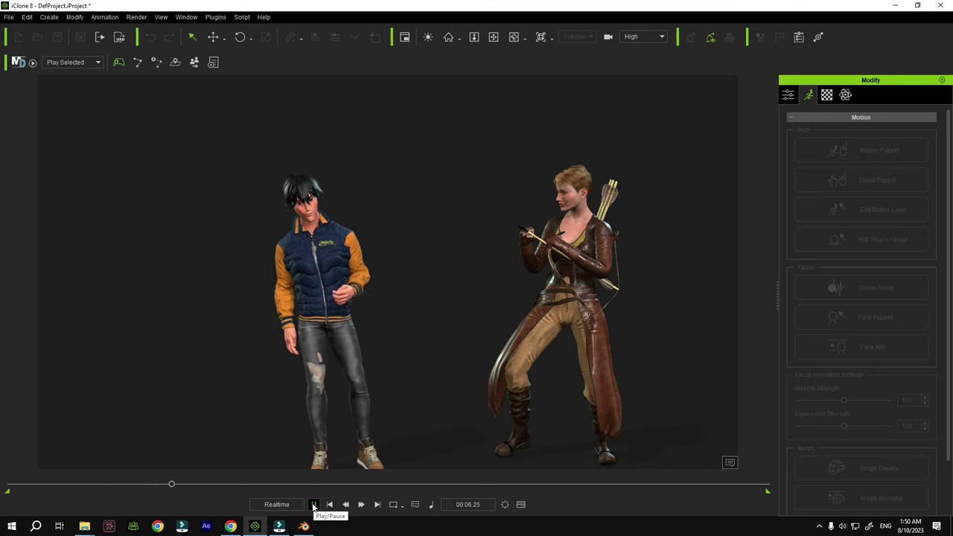
{"action": "left_click", "coordinate": [314, 504]}
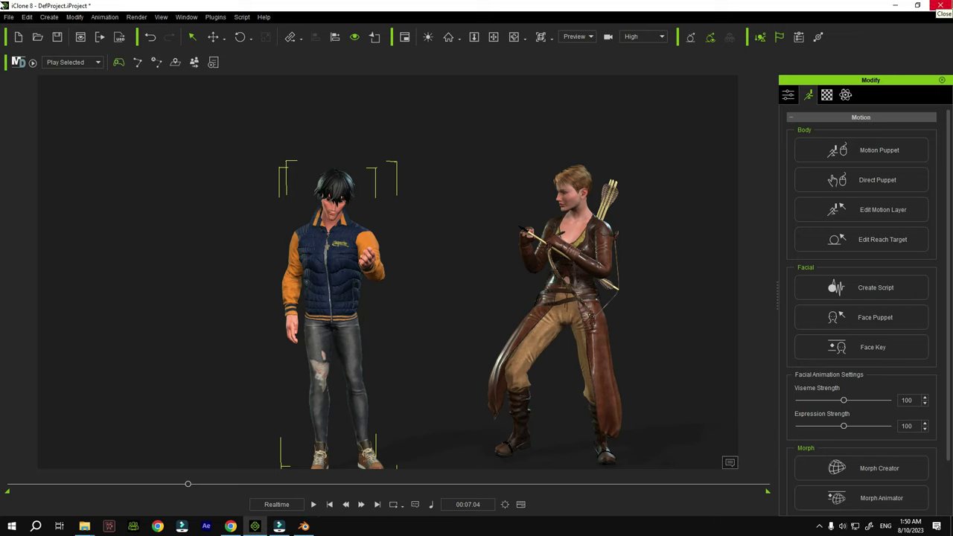
Close iClone, return to the street scene in Blender and save untitled.blend
{"action": "left_click", "coordinate": [940, 5]}
{"action": "left_click", "coordinate": [477, 288]}
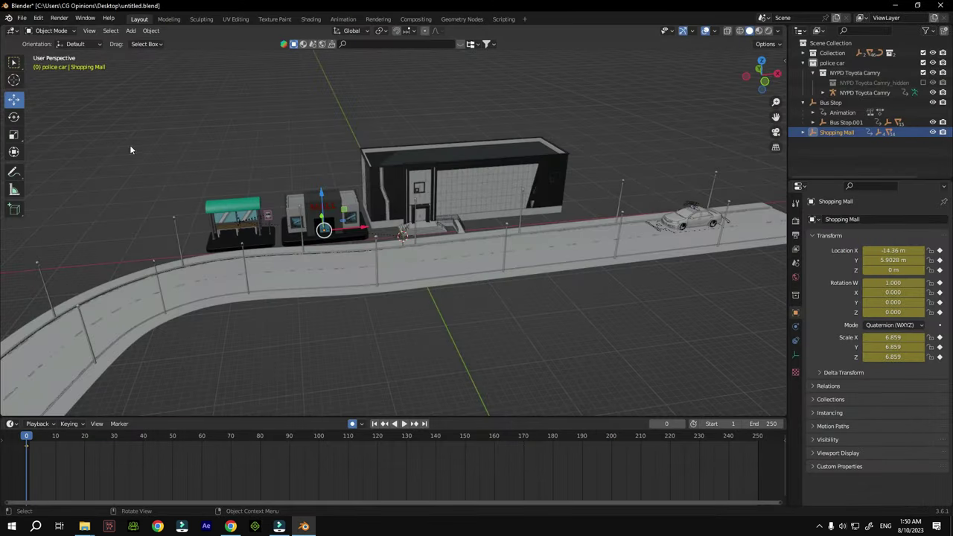
{"action": "key", "text": "ctrl"}
{"action": "key", "text": "ctrl+s"}
Import 1.fbx from the desktop's blender animation course folder, subfolder fbx animation, keeping the default FBX import settings
{"action": "left_click", "coordinate": [22, 17]}
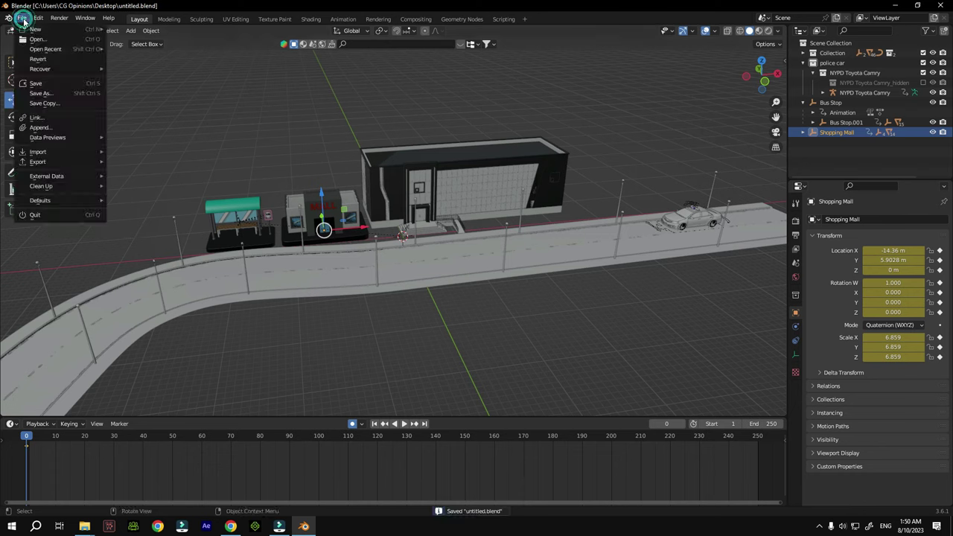
{"action": "mouse_move", "coordinate": [75, 152]}
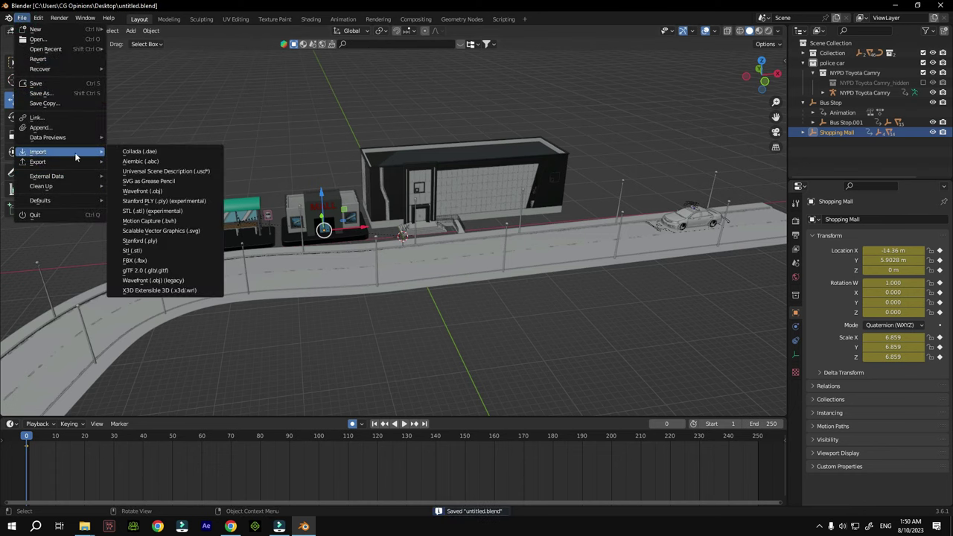
{"action": "left_click", "coordinate": [160, 265]}
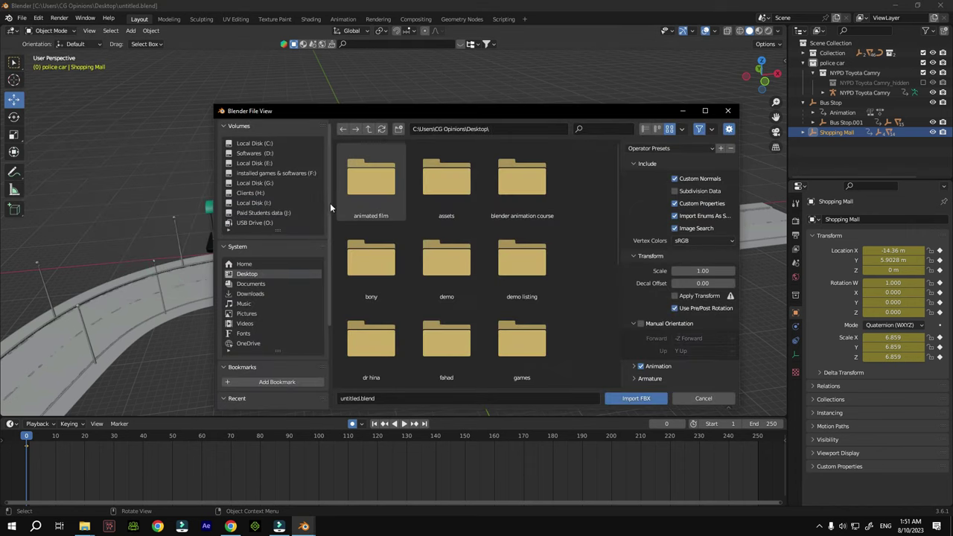
{"action": "left_click", "coordinate": [253, 294]}
{"action": "left_click", "coordinate": [252, 276]}
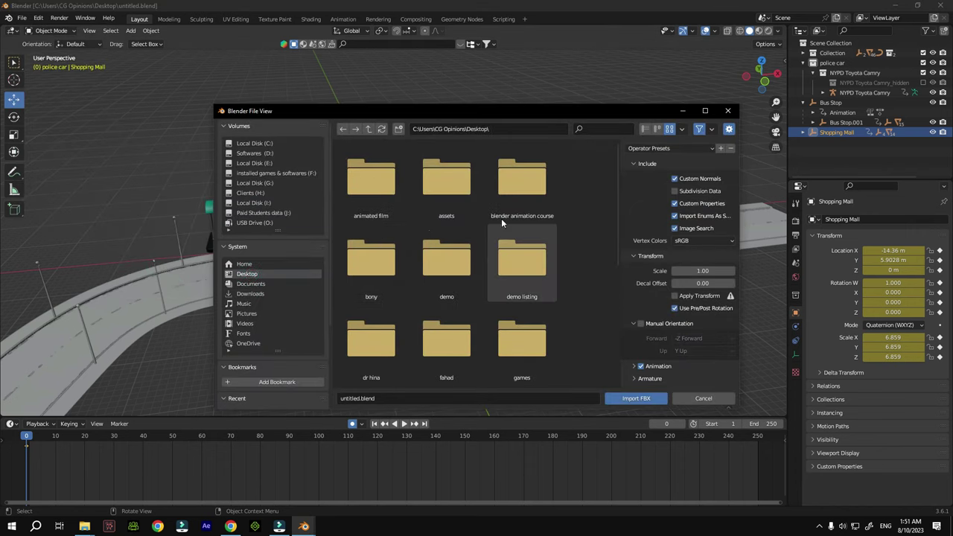
{"action": "double_click", "coordinate": [526, 208]}
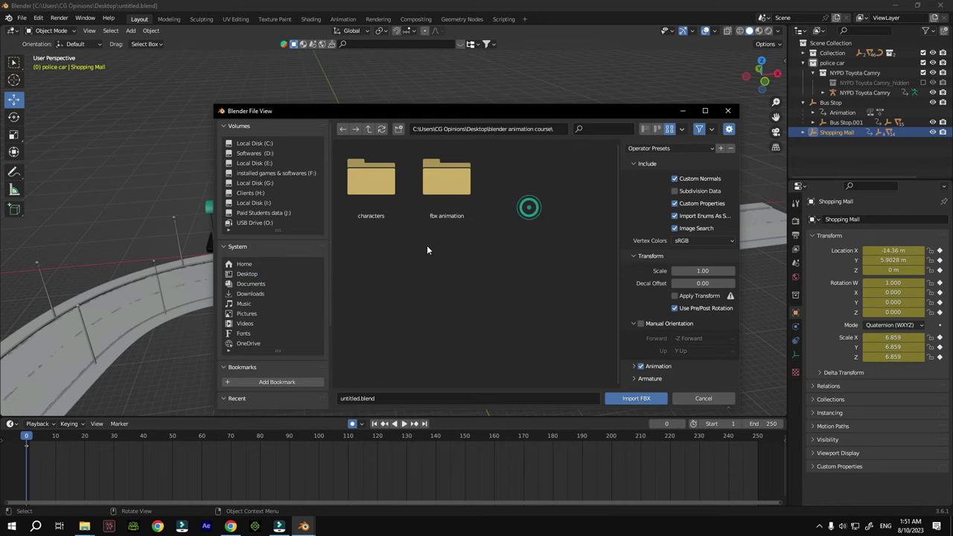
{"action": "double_click", "coordinate": [452, 193]}
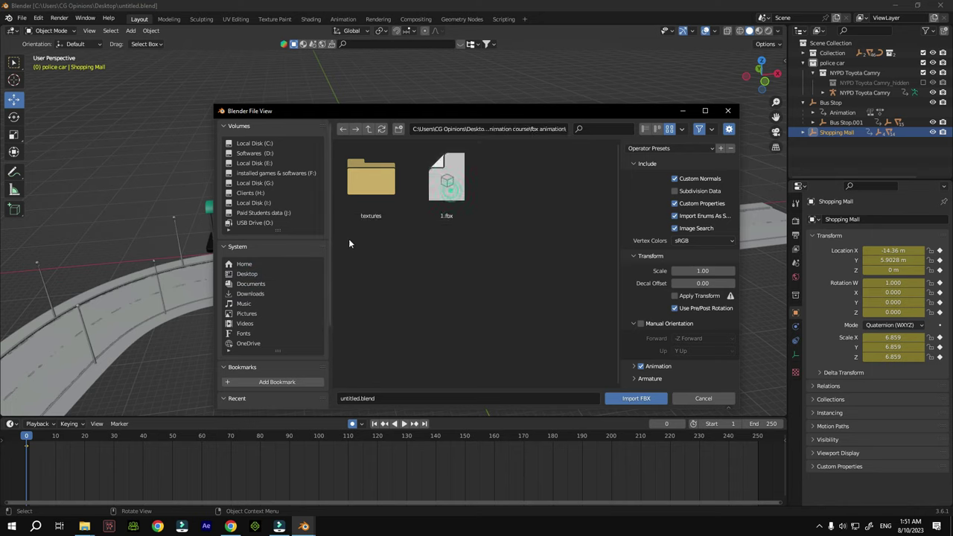
{"action": "left_click", "coordinate": [445, 201]}
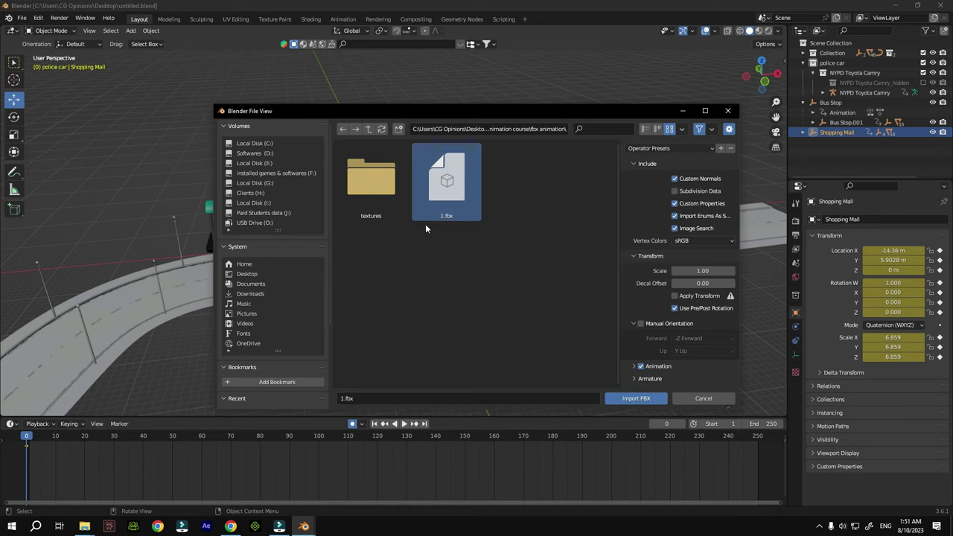
{"action": "left_click", "coordinate": [636, 398]}
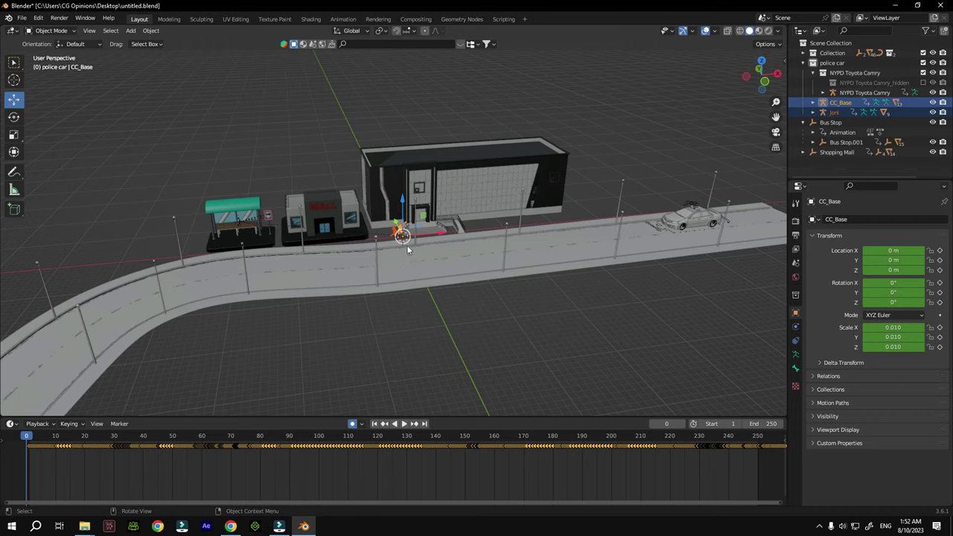
Examine the two imported animated characters up close beside the building's entrance steps
{"action": "scroll", "coordinate": [408, 245], "scroll_direction": "up", "scroll_amount": 5}
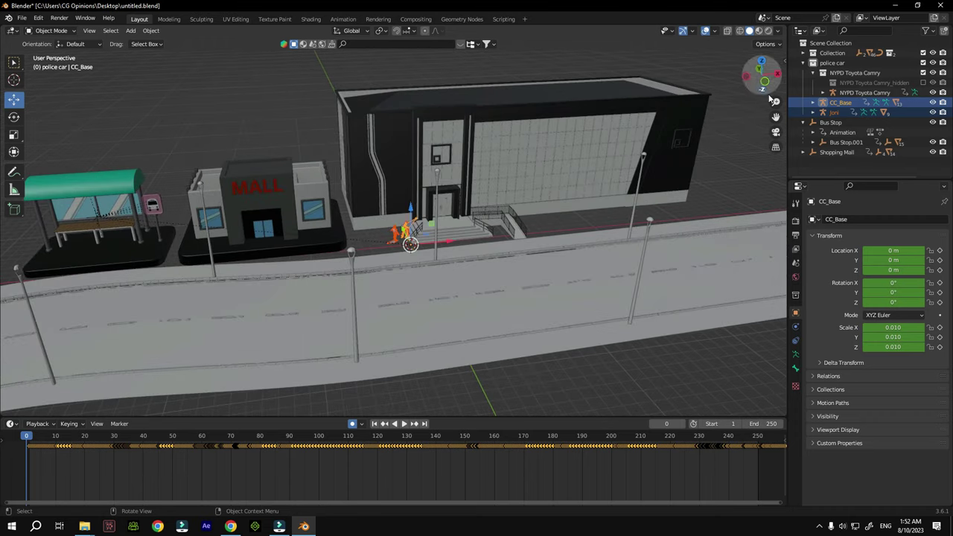
{"action": "left_click_drag", "start_coordinate": [757, 83], "coordinate": [718, 90]}
{"action": "scroll", "coordinate": [414, 264], "scroll_direction": "up", "scroll_amount": 8}
{"action": "scroll", "coordinate": [414, 264], "scroll_direction": "down", "scroll_amount": 5}
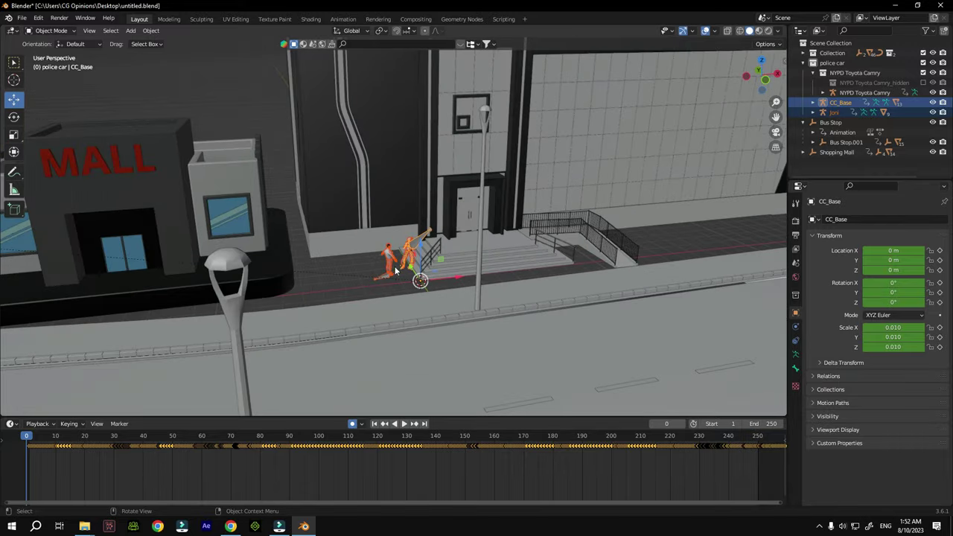
{"action": "scroll", "coordinate": [398, 272], "scroll_direction": "up", "scroll_amount": 6}
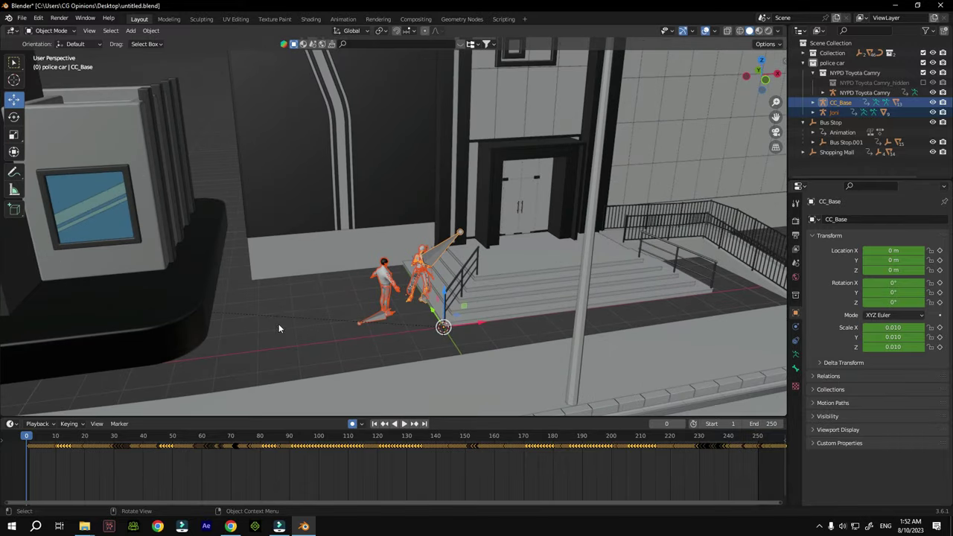
{"action": "left_click_drag", "start_coordinate": [774, 117], "coordinate": [737, 171]}
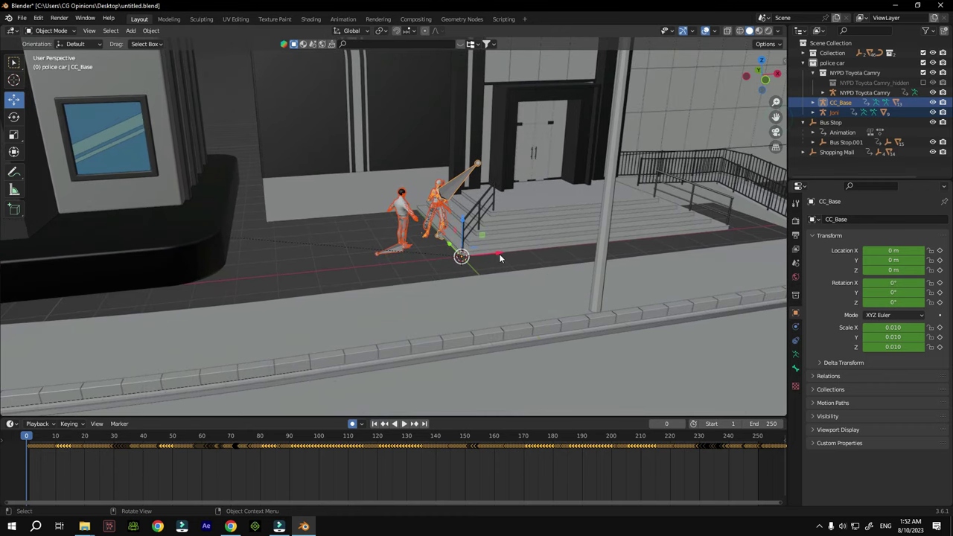
Move both imported characters away from the entrance steps to the sidewalk beside the mall, at about X -6.22 m and Y -3.51 m
{"action": "left_click_drag", "start_coordinate": [499, 258], "coordinate": [250, 302]}
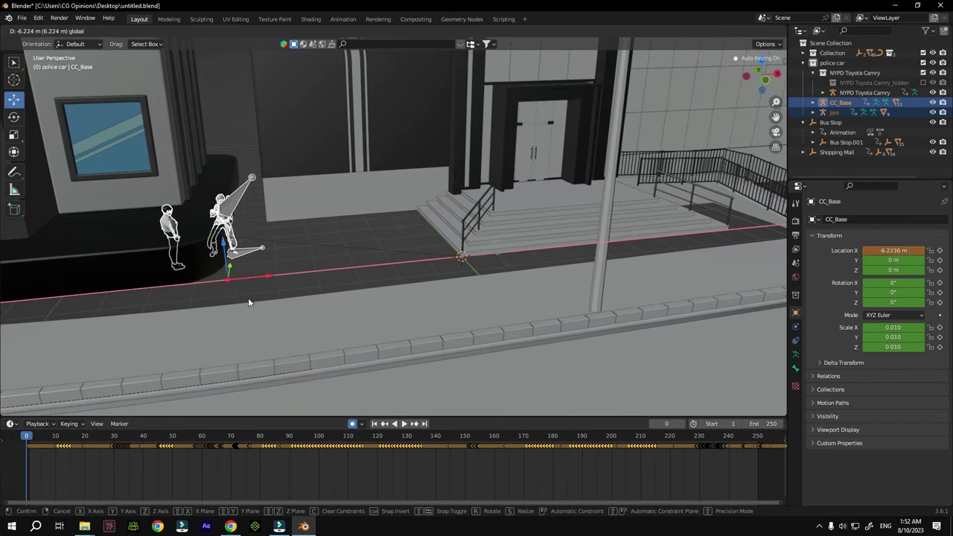
{"action": "left_click_drag", "start_coordinate": [233, 265], "coordinate": [212, 291]}
{"action": "left_click", "coordinate": [634, 198]}
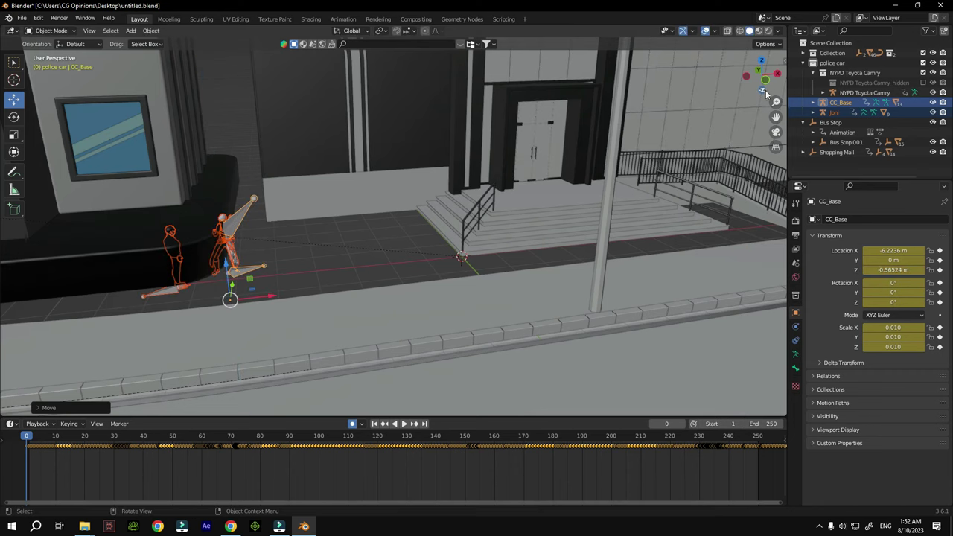
{"action": "left_click_drag", "start_coordinate": [754, 79], "coordinate": [708, 91]}
{"action": "left_click_drag", "start_coordinate": [481, 293], "coordinate": [406, 326]}
{"action": "scroll", "coordinate": [429, 325], "scroll_direction": "up", "scroll_amount": 2}
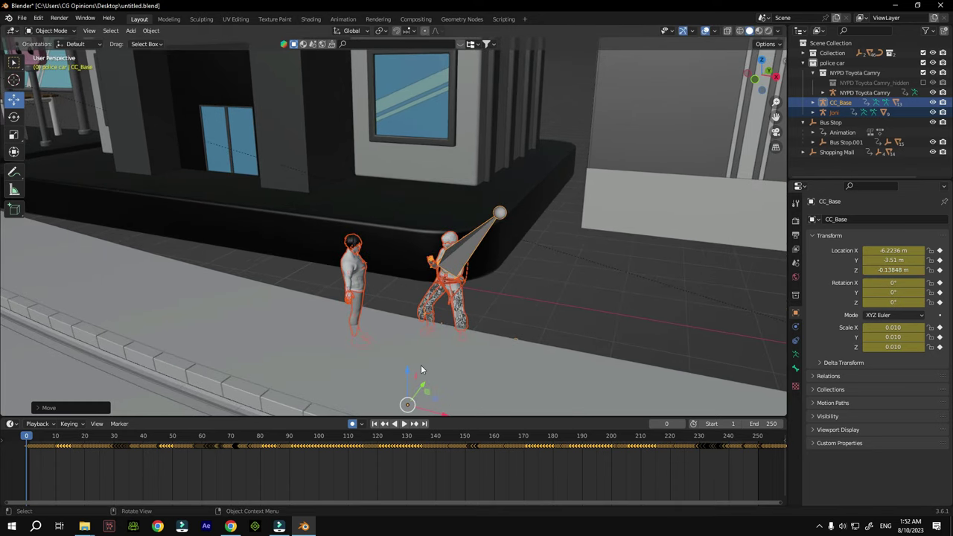
Raise both characters onto the sidewalk surface and shift them toward the curb, to about Y -4.19 m and Z 0.21 m
{"action": "left_click_drag", "start_coordinate": [406, 375], "coordinate": [407, 349]}
{"action": "left_click", "coordinate": [406, 349]}
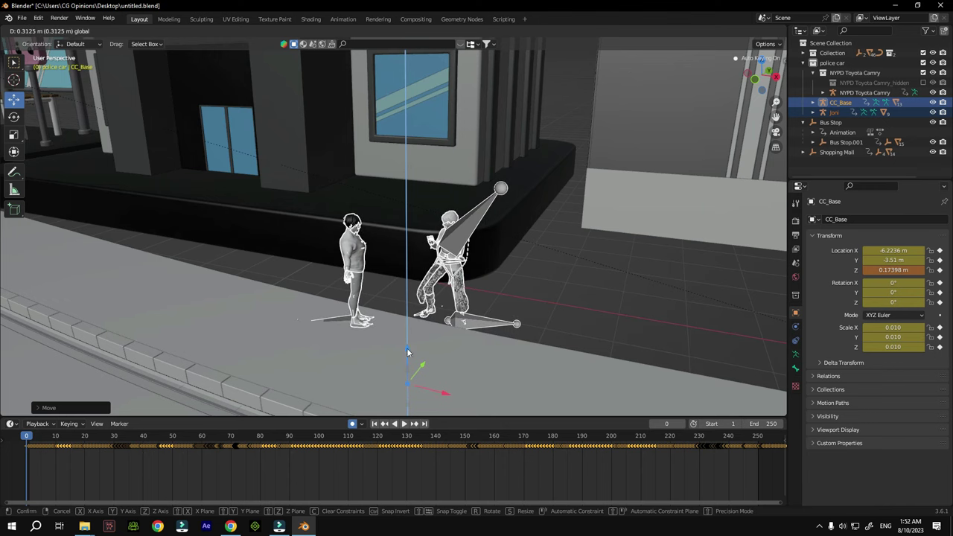
{"action": "left_click", "coordinate": [407, 345]}
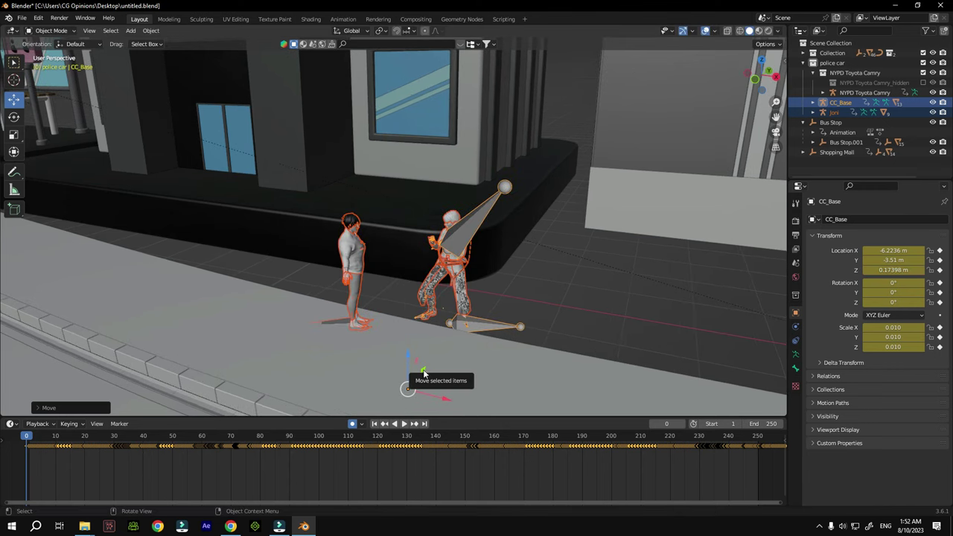
{"action": "left_click_drag", "start_coordinate": [421, 374], "coordinate": [354, 368]}
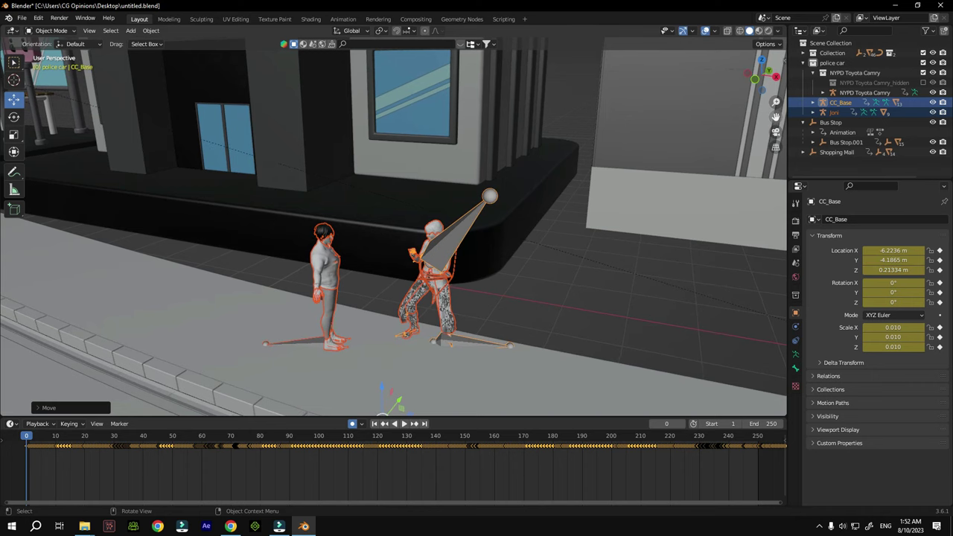
{"action": "left_click_drag", "start_coordinate": [382, 412], "coordinate": [382, 411]}
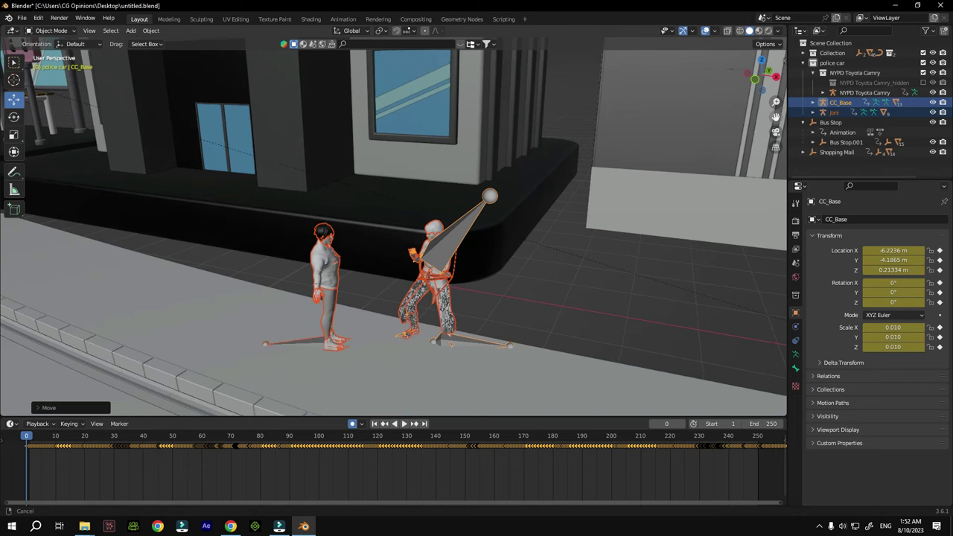
{"action": "left_click_drag", "start_coordinate": [776, 117], "coordinate": [406, 242]}
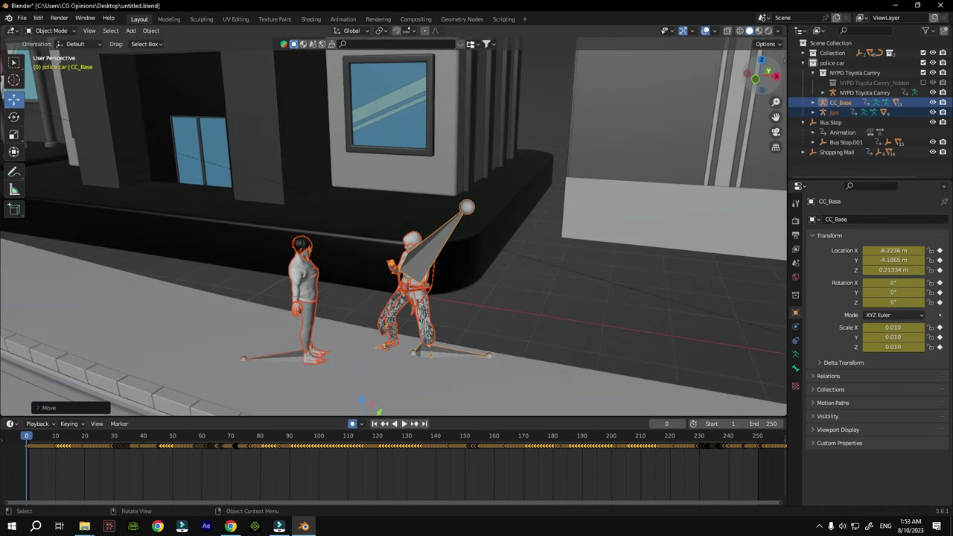
{"action": "left_click_drag", "start_coordinate": [775, 117], "coordinate": [682, 155]}
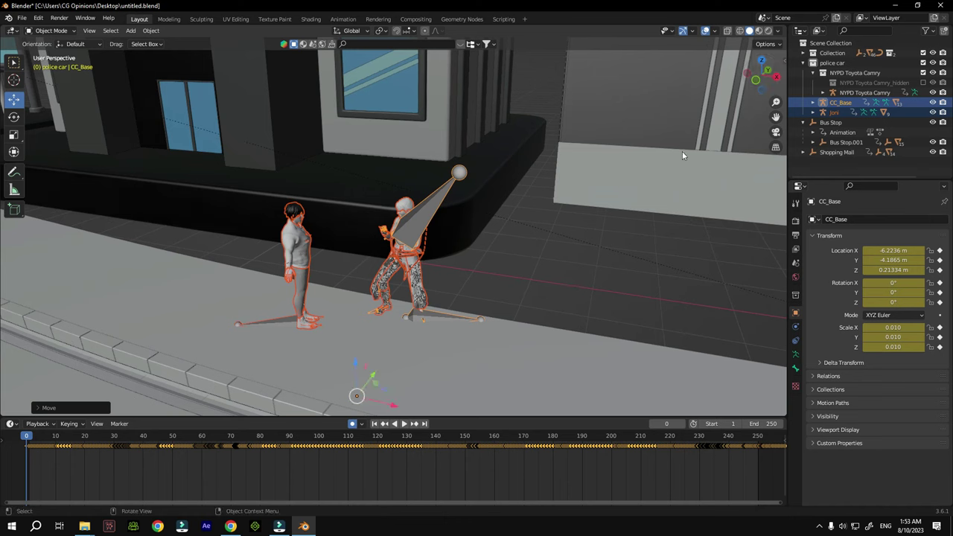
Select the standing character's sweater jacket, play the animation briefly to check the new placement, and return to frame 0
{"action": "left_click", "coordinate": [305, 250]}
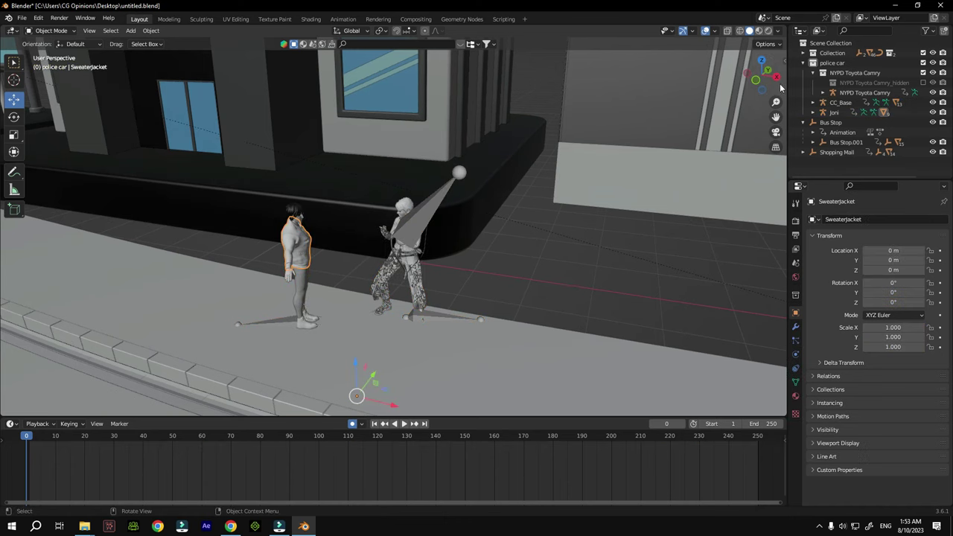
{"action": "mouse_move", "coordinate": [780, 88]}
{"action": "left_mouse_down"}
{"action": "mouse_move", "coordinate": [739, 93]}
{"action": "mouse_move", "coordinate": [782, 85]}
{"action": "mouse_move", "coordinate": [771, 88]}
{"action": "left_mouse_up"}
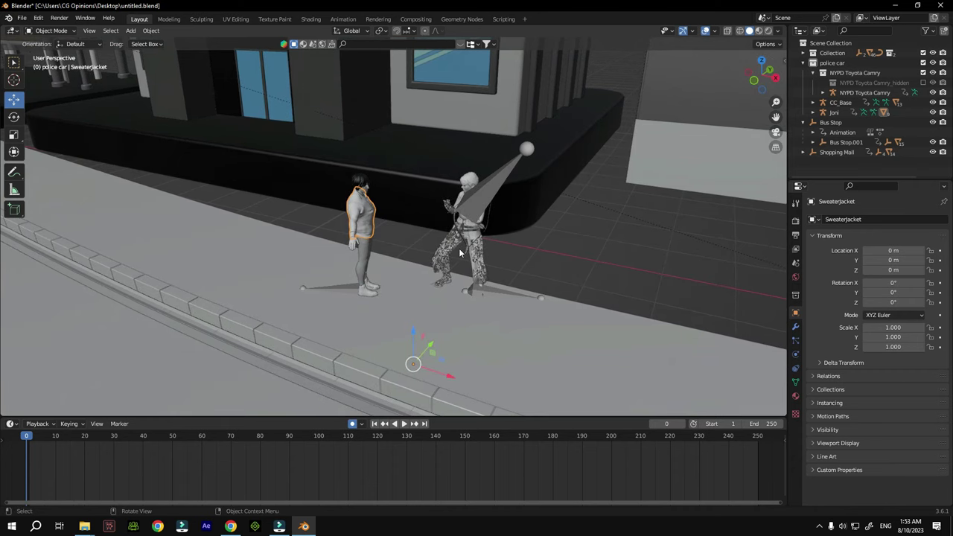
{"action": "left_click", "coordinate": [404, 424]}
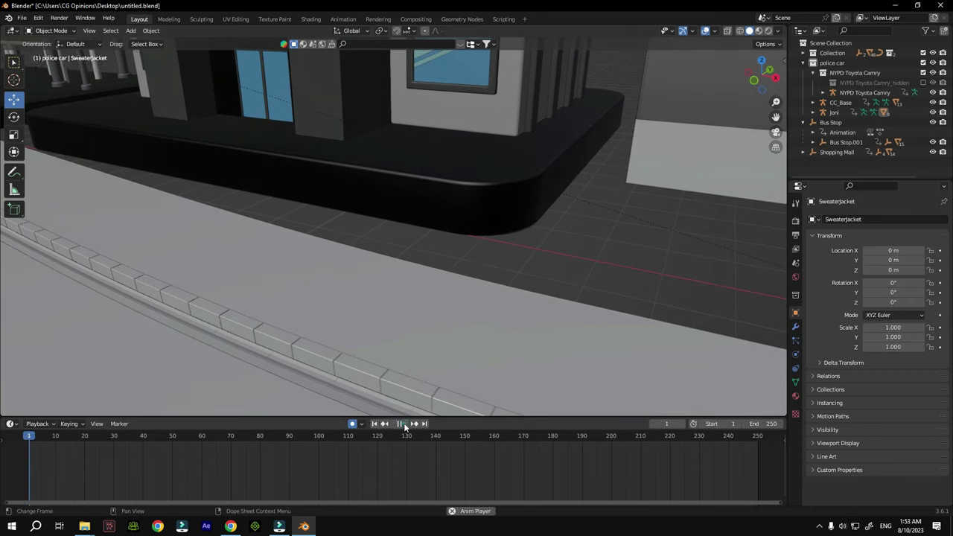
{"action": "left_click", "coordinate": [403, 424]}
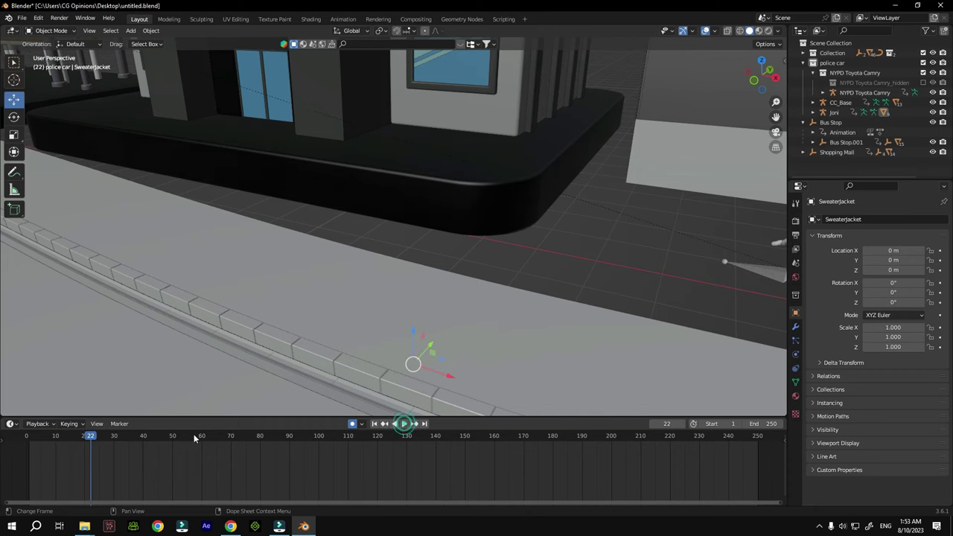
{"action": "left_click_drag", "start_coordinate": [94, 440], "coordinate": [26, 439]}
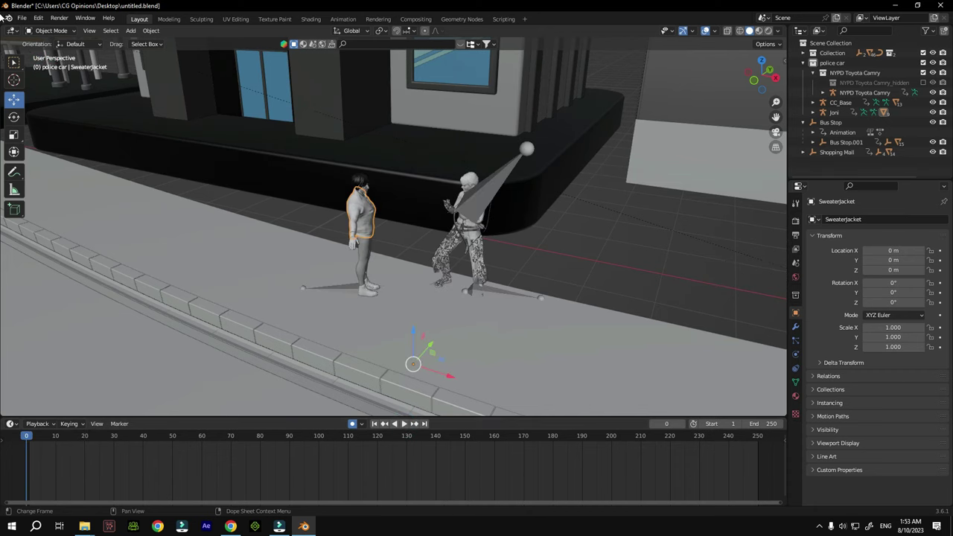
Play and scrub the animation with the whole street in view to check the characters' positions, stopping at frame 228
{"action": "middle_click_drag", "start_coordinate": [514, 253], "coordinate": [563, 233]}
{"action": "scroll", "coordinate": [565, 227], "scroll_direction": "down", "scroll_amount": 5}
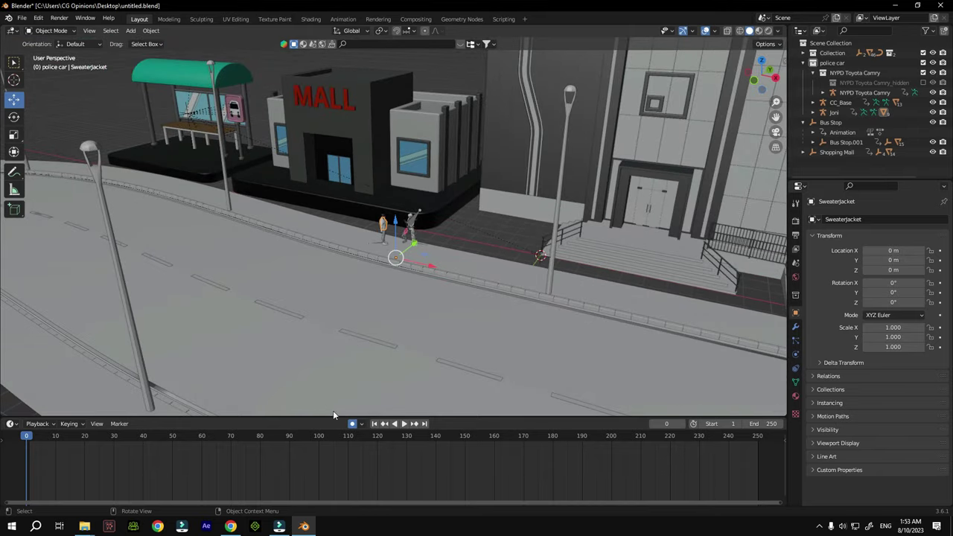
{"action": "left_click", "coordinate": [404, 423]}
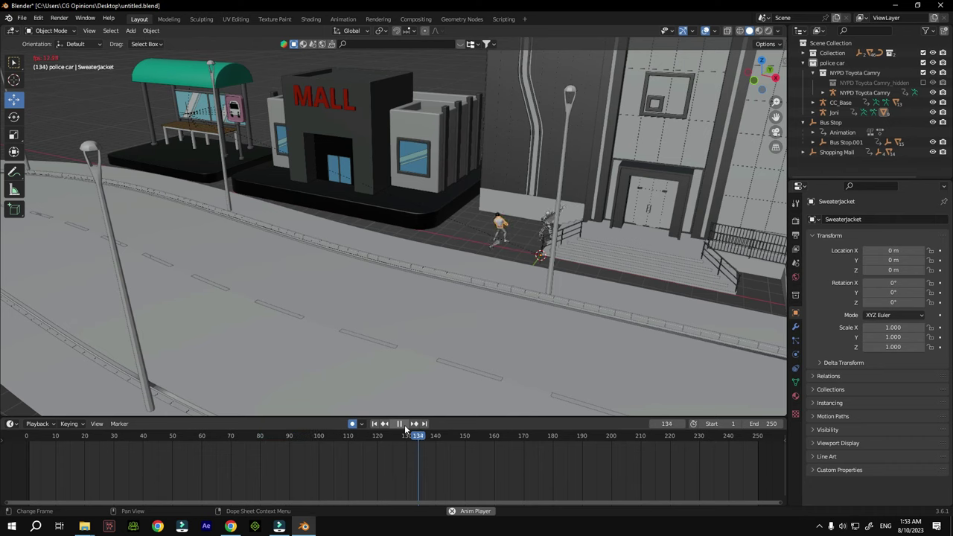
{"action": "left_click", "coordinate": [399, 424]}
{"action": "left_click_drag", "start_coordinate": [447, 436], "coordinate": [129, 441]}
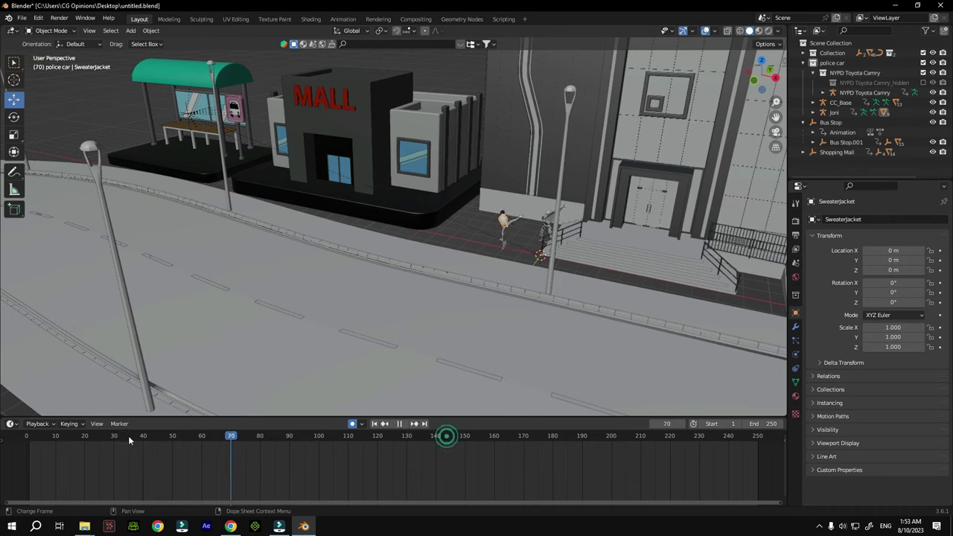
{"action": "left_click", "coordinate": [61, 438]}
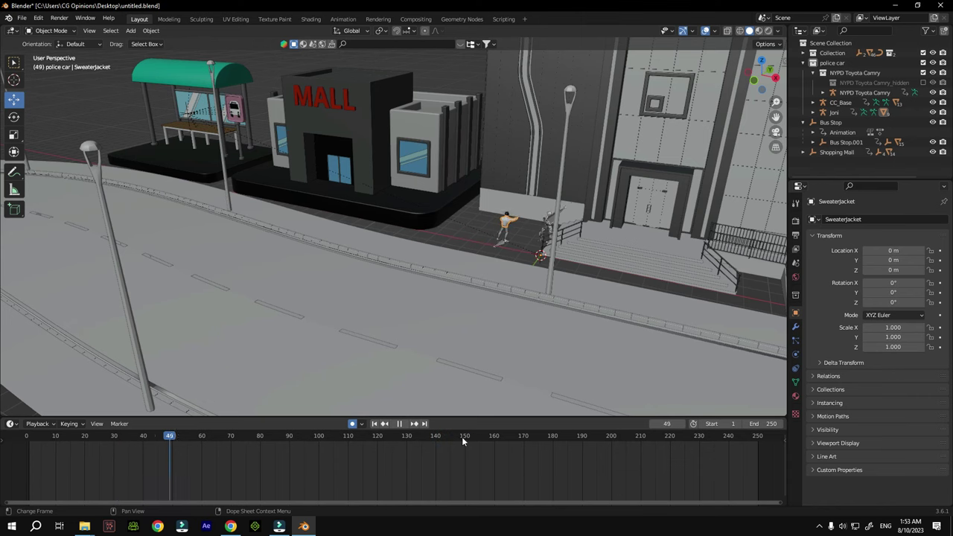
{"action": "left_click_drag", "start_coordinate": [462, 441], "coordinate": [693, 446]}
{"action": "key", "text": "space"}
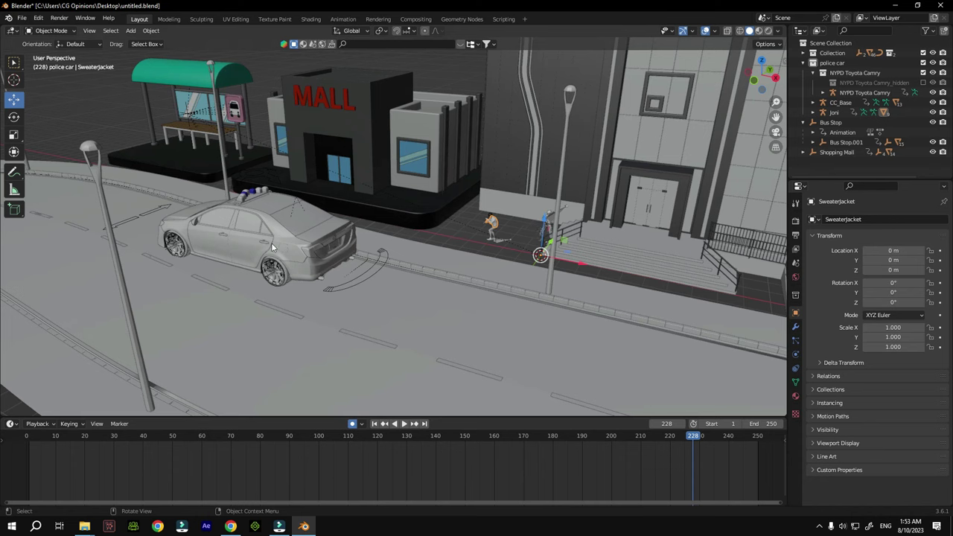
Return the timeline to frame 2 and save untitled.blend
{"action": "left_click_drag", "start_coordinate": [692, 439], "coordinate": [32, 439]}
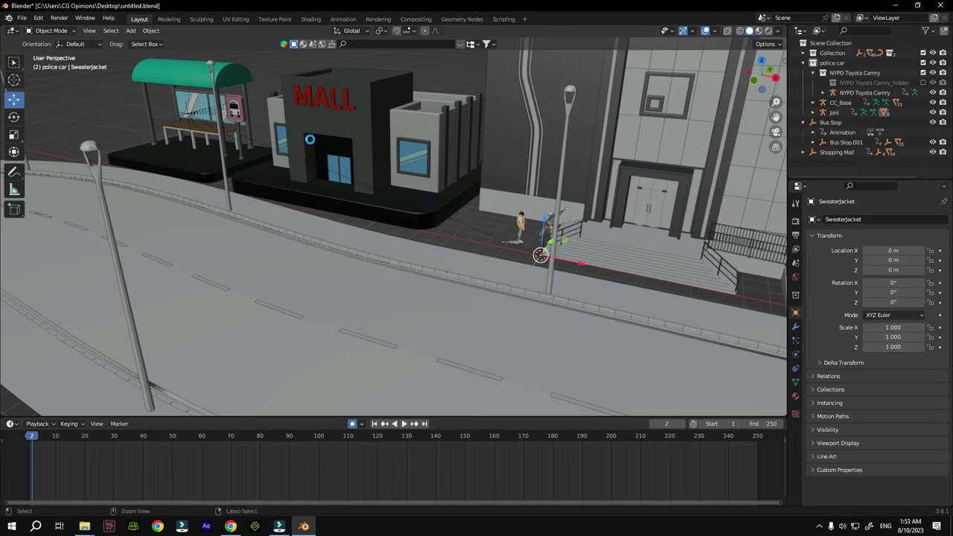
{"action": "key", "text": "ctrl+s"}
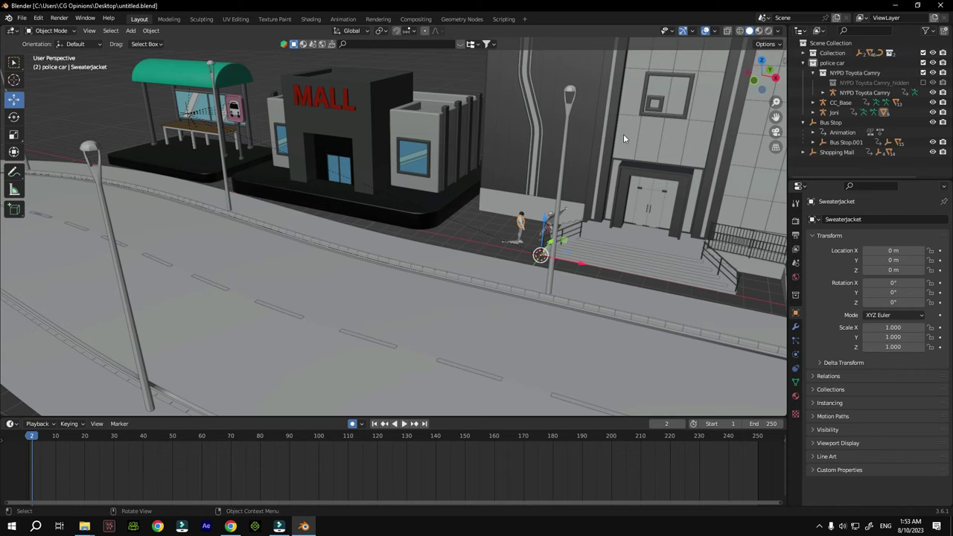
Add a camera at the world origin in front of the building's entrance steps
{"action": "left_click_drag", "start_coordinate": [763, 86], "coordinate": [716, 84]}
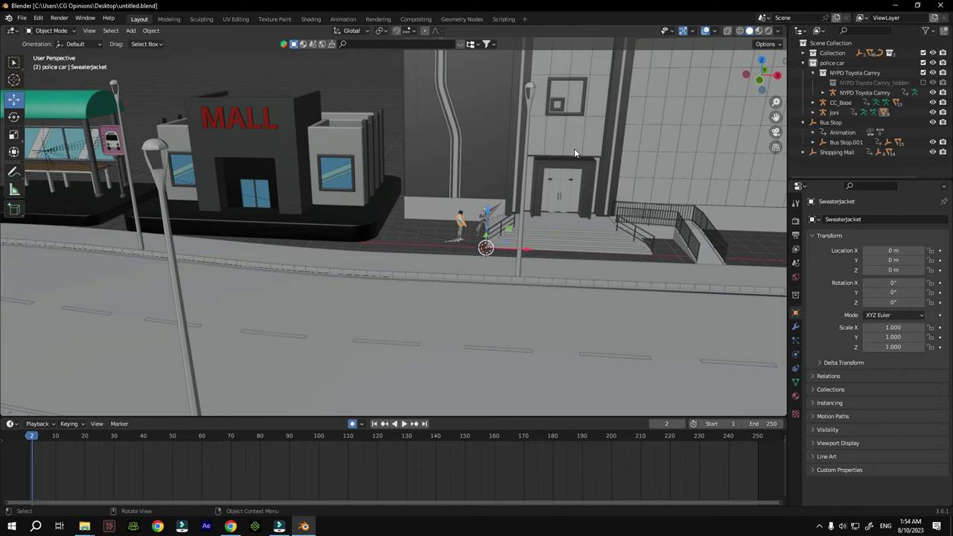
{"action": "left_click", "coordinate": [131, 31]}
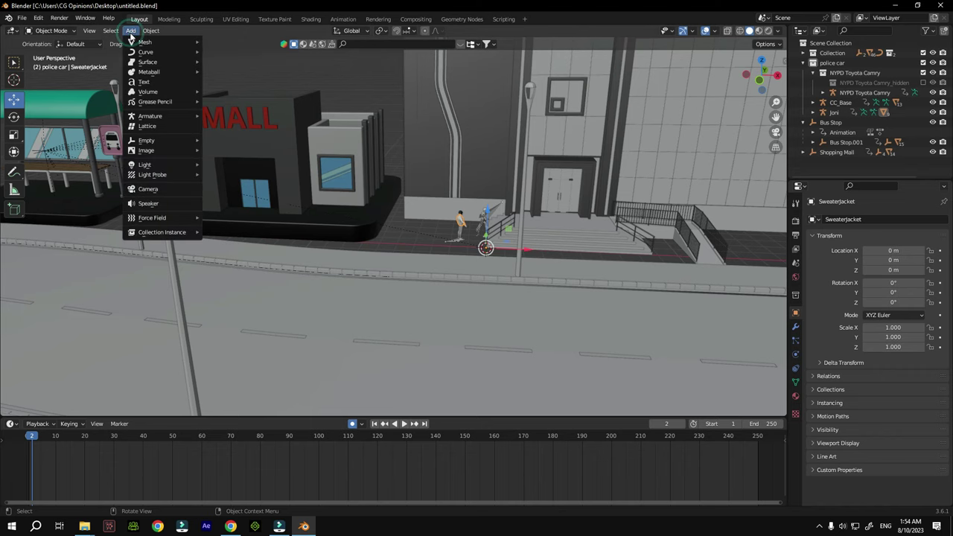
{"action": "left_click", "coordinate": [158, 192]}
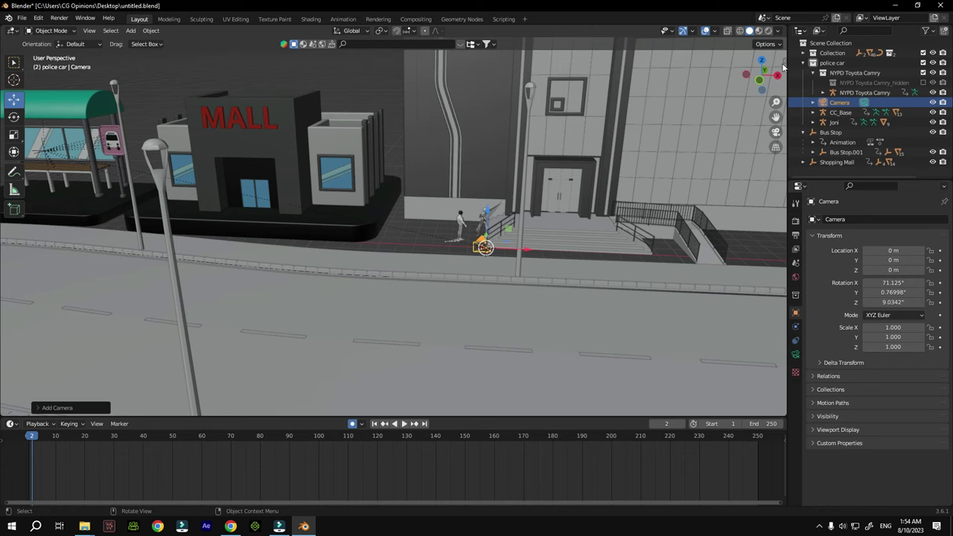
Lock the view to the 3D cursor and enable Camera to View, leaving Render Region off
{"action": "left_click_drag", "start_coordinate": [782, 60], "coordinate": [687, 69]}
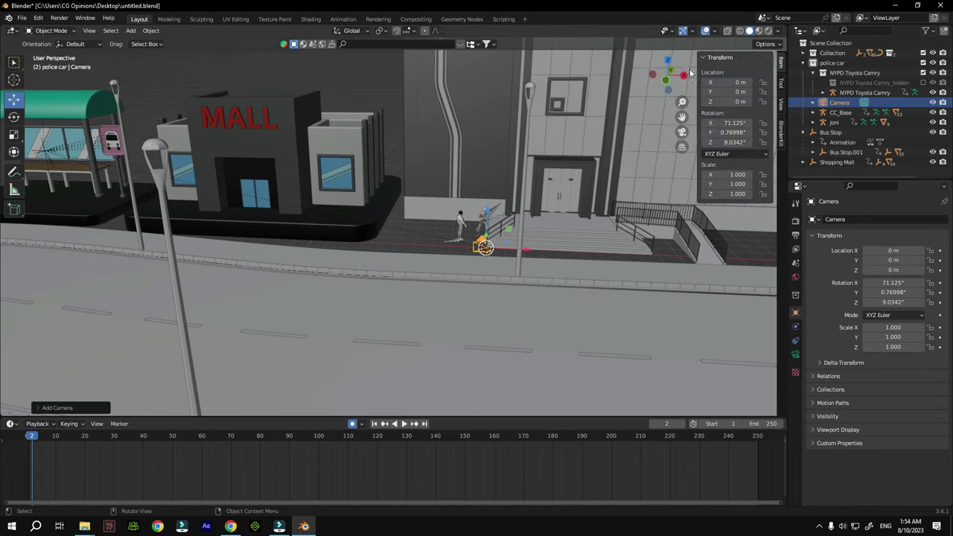
{"action": "left_click", "coordinate": [780, 106]}
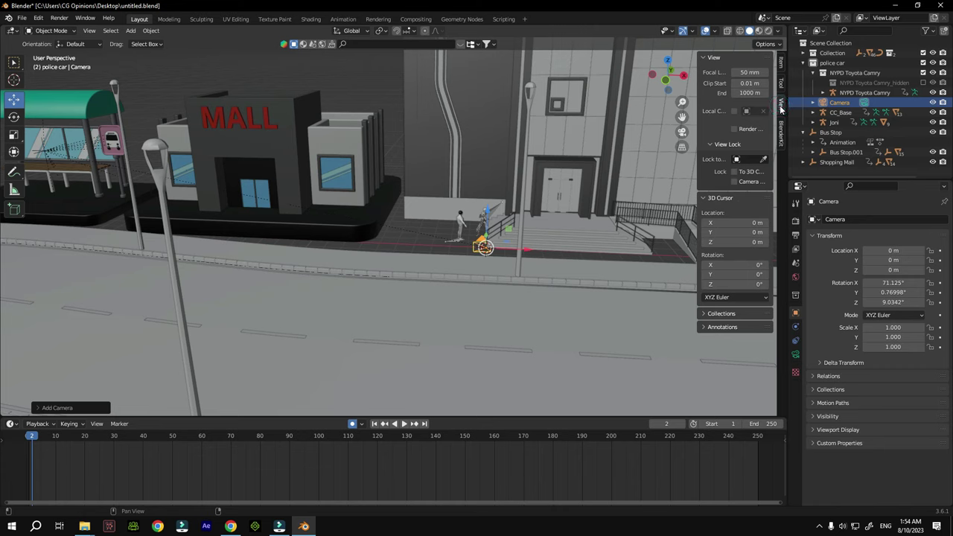
{"action": "left_click", "coordinate": [734, 172]}
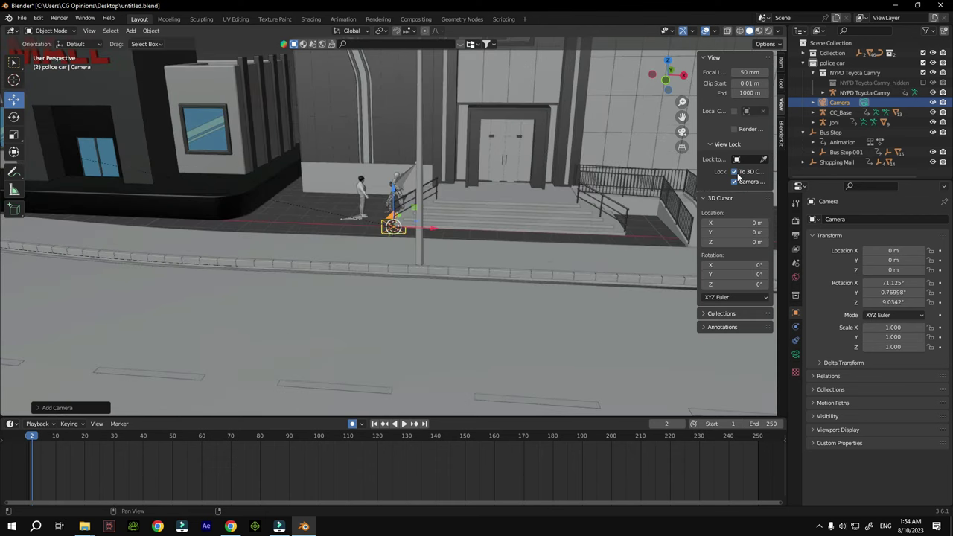
{"action": "left_click", "coordinate": [734, 129]}
{"action": "left_click", "coordinate": [735, 129]}
Look through the new camera and pull it back to about X 0.98 m, Y -6 m, Z 2.08 m
{"action": "scroll", "coordinate": [408, 208], "scroll_direction": "up", "scroll_amount": 3}
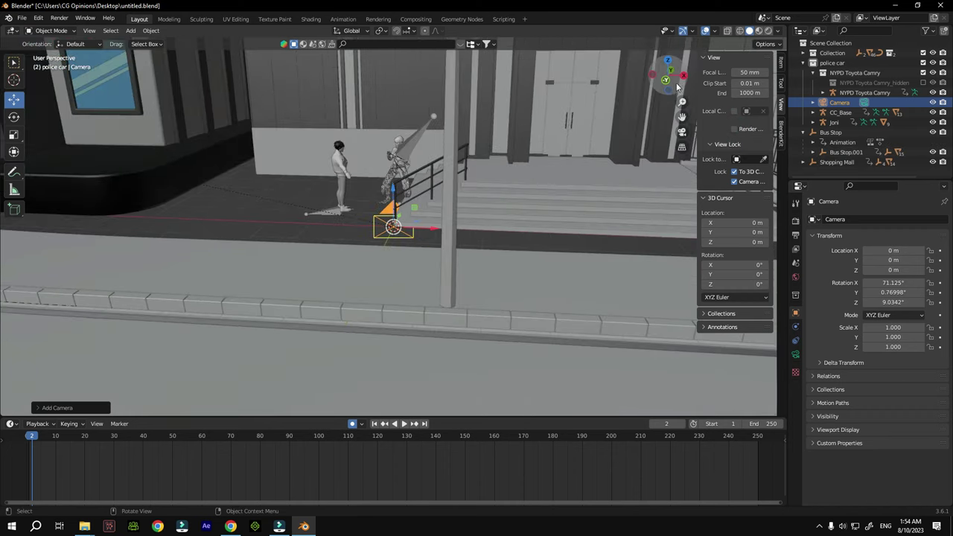
{"action": "left_click_drag", "start_coordinate": [678, 87], "coordinate": [671, 82]}
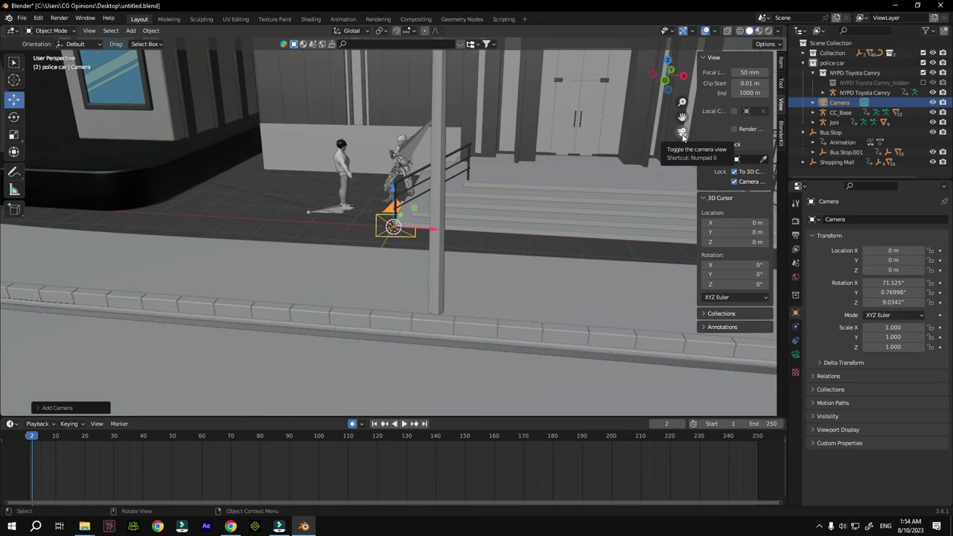
{"action": "left_click", "coordinate": [683, 135]}
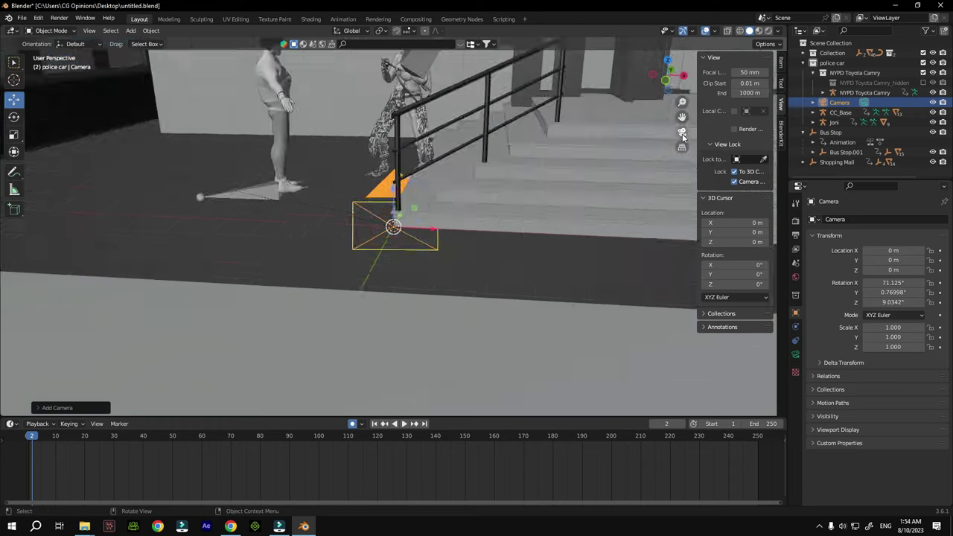
{"action": "scroll", "coordinate": [445, 142], "scroll_direction": "down", "scroll_amount": 3}
{"action": "scroll", "coordinate": [451, 140], "scroll_direction": "down", "scroll_amount": 8}
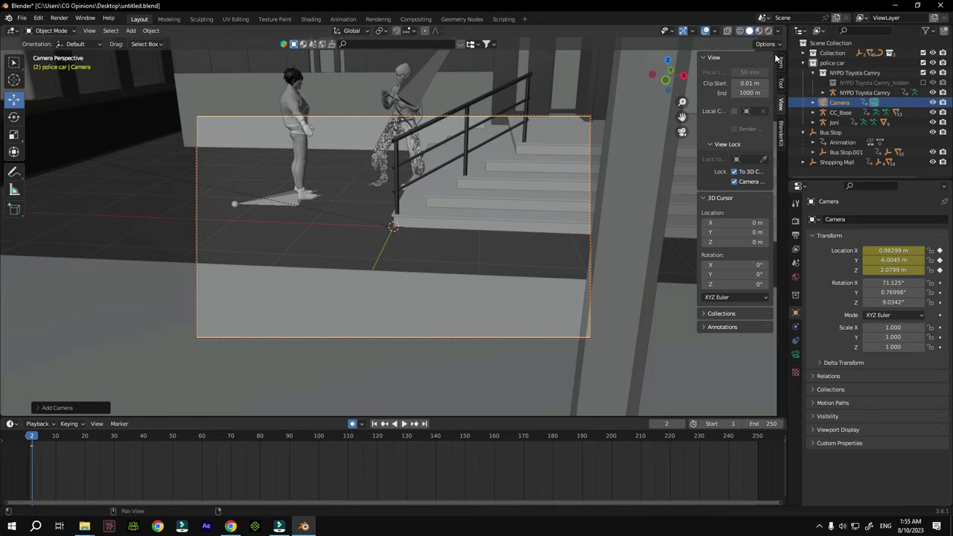
Reframe the camera diagonally toward both characters and the entrance, at about X -14.1, Y -18.8, Z 5.8 m with Z rotation about -39°
{"action": "left_click_drag", "start_coordinate": [696, 69], "coordinate": [688, 92]}
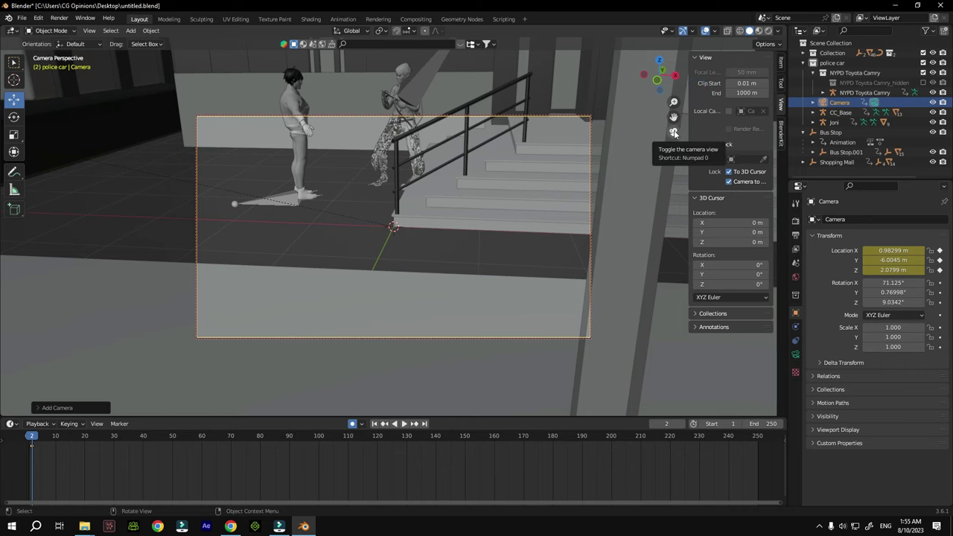
{"action": "scroll", "coordinate": [424, 134], "scroll_direction": "down", "scroll_amount": 12}
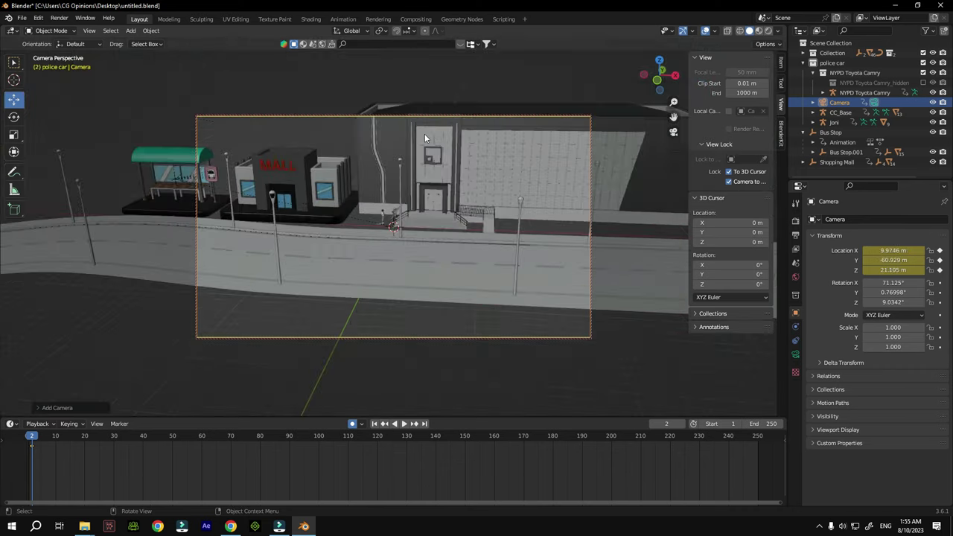
{"action": "scroll", "coordinate": [428, 139], "scroll_direction": "up", "scroll_amount": 8}
{"action": "left_click_drag", "start_coordinate": [667, 98], "coordinate": [632, 116]}
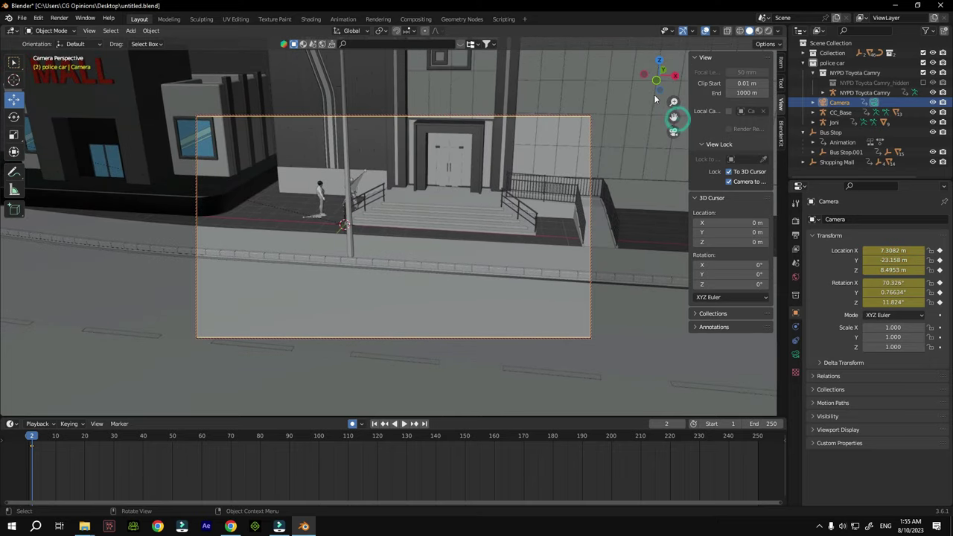
{"action": "left_click_drag", "start_coordinate": [656, 77], "coordinate": [736, 75]}
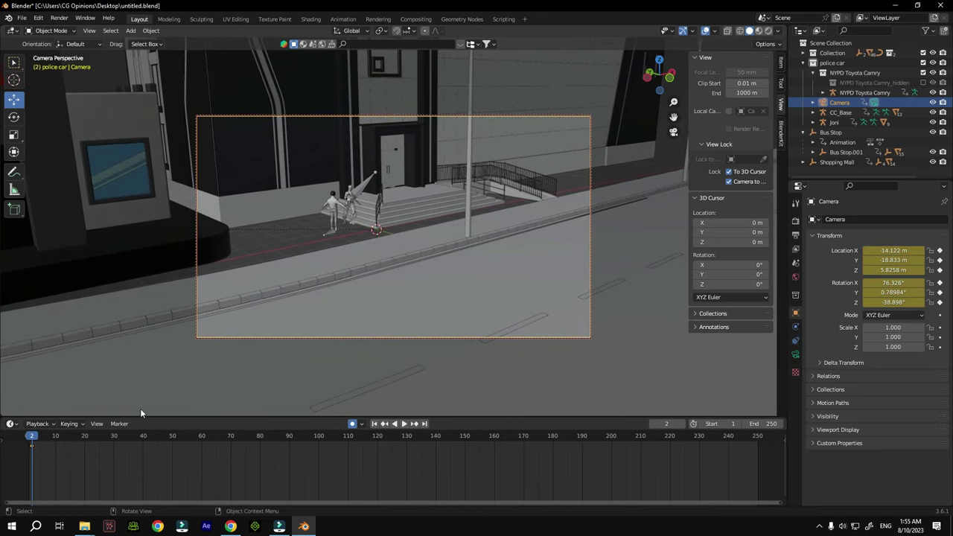
Keyframe the camera at frame 107 closer to the characters, at about X -12.5, Y -15.3, Z 5.1 m
{"action": "key", "text": "space"}
{"action": "left_click", "coordinate": [31, 438]}
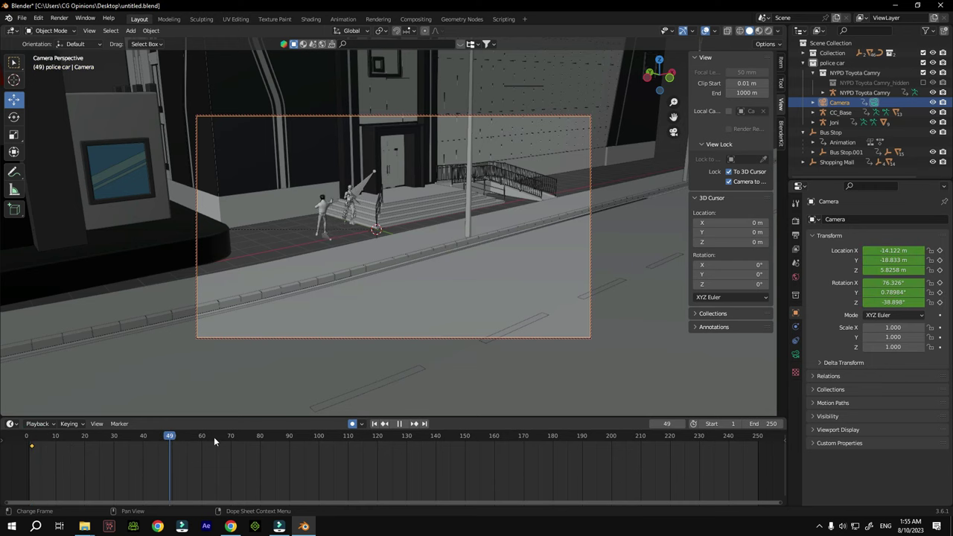
{"action": "key", "text": "space"}
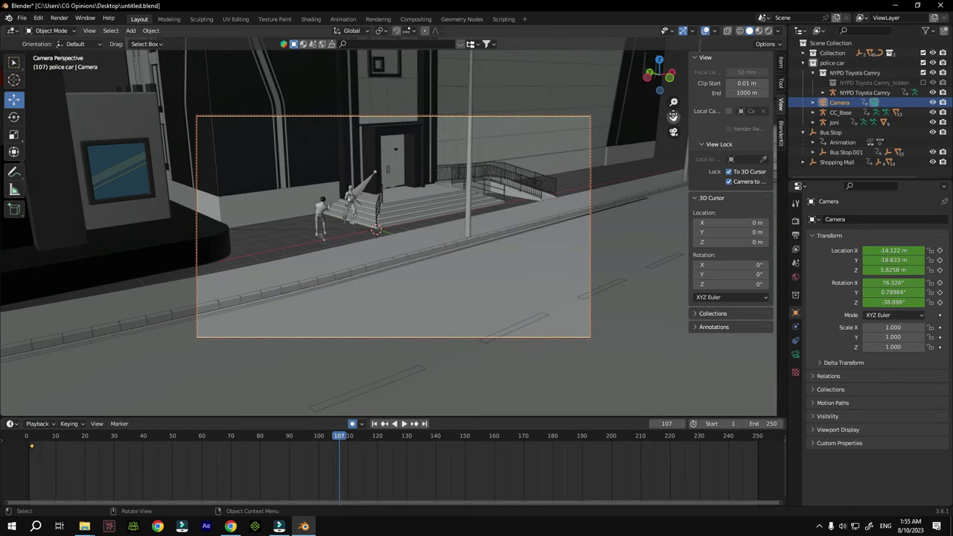
{"action": "mouse_move", "coordinate": [673, 117]}
{"action": "left_mouse_down"}
{"action": "mouse_move", "coordinate": [694, 120]}
{"action": "mouse_move", "coordinate": [673, 117]}
{"action": "left_mouse_up"}
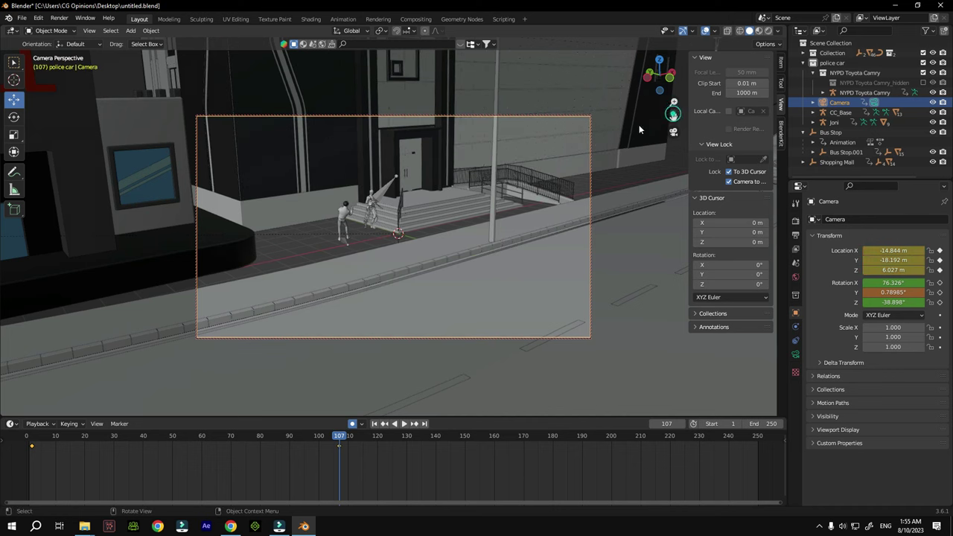
{"action": "scroll", "coordinate": [428, 215], "scroll_direction": "up", "scroll_amount": 3}
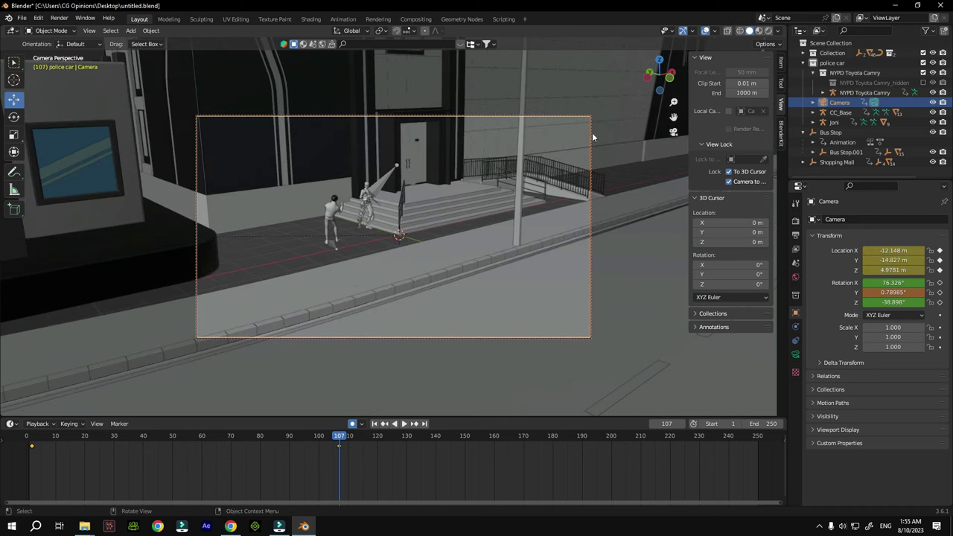
{"action": "mouse_move", "coordinate": [673, 101]}
{"action": "left_mouse_down"}
{"action": "mouse_move", "coordinate": [673, 82]}
{"action": "mouse_move", "coordinate": [673, 102]}
{"action": "left_mouse_up"}
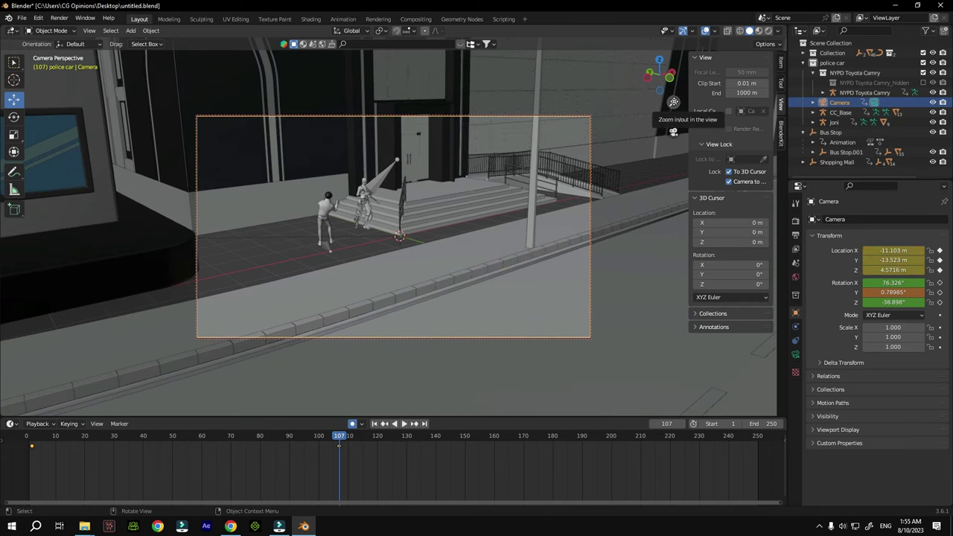
{"action": "mouse_move", "coordinate": [673, 117]}
{"action": "left_mouse_down"}
{"action": "mouse_move", "coordinate": [647, 97]}
{"action": "mouse_move", "coordinate": [664, 88]}
{"action": "mouse_move", "coordinate": [673, 102]}
{"action": "left_mouse_up"}
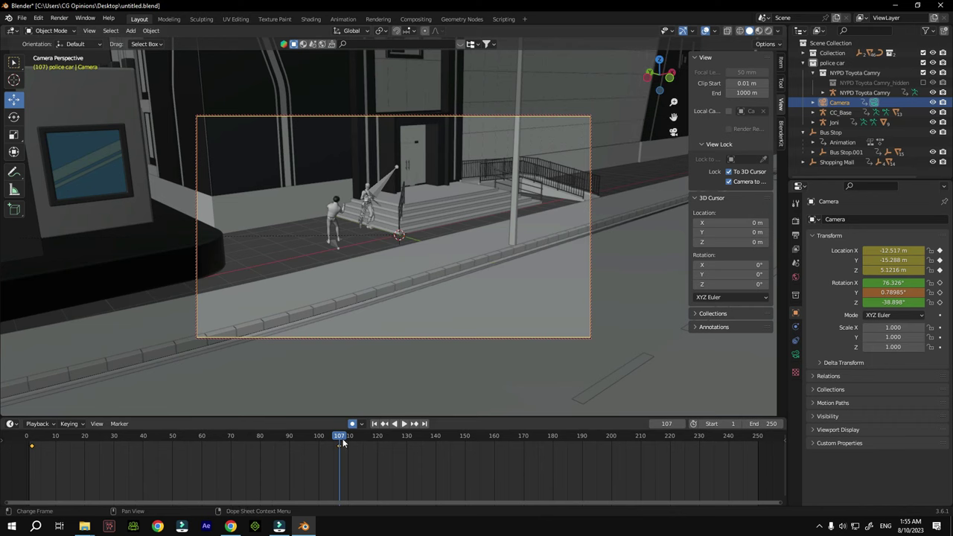
Keyframe the camera at frame 198 pulled back around the police car, at about X -22.2, Y -20.3, Z 7.5 m with Z rotation about -50°
{"action": "key", "text": "space"}
{"action": "left_click_drag", "start_coordinate": [331, 440], "coordinate": [148, 447]}
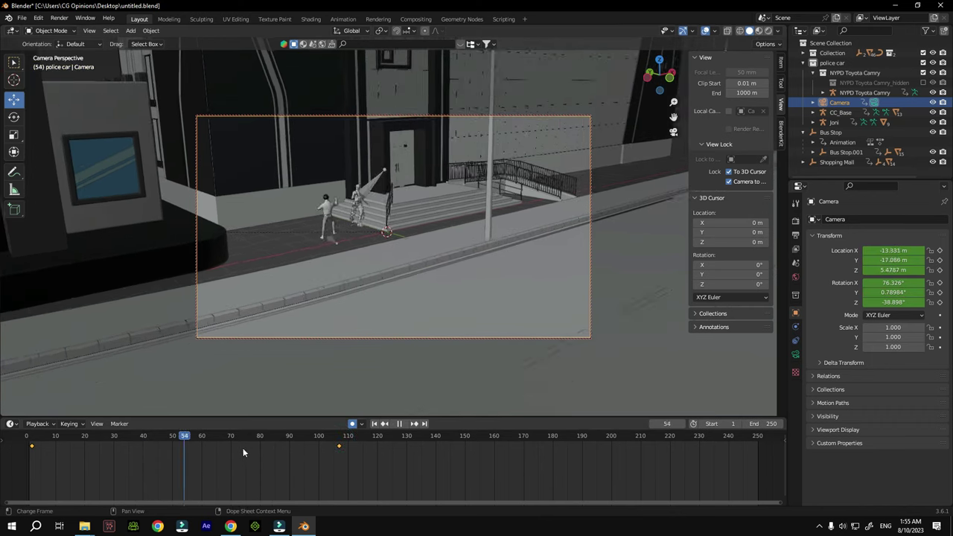
{"action": "left_click_drag", "start_coordinate": [317, 448], "coordinate": [596, 455]}
{"action": "key", "text": "Escape"}
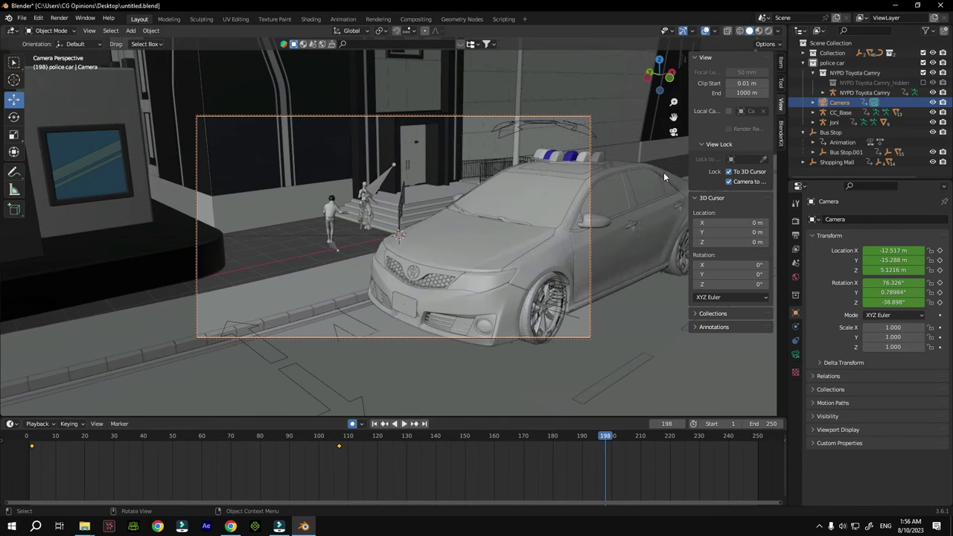
{"action": "left_click_drag", "start_coordinate": [659, 83], "coordinate": [689, 85]}
{"action": "left_click_drag", "start_coordinate": [672, 116], "coordinate": [604, 104]}
{"action": "left_click_drag", "start_coordinate": [673, 102], "coordinate": [673, 146]}
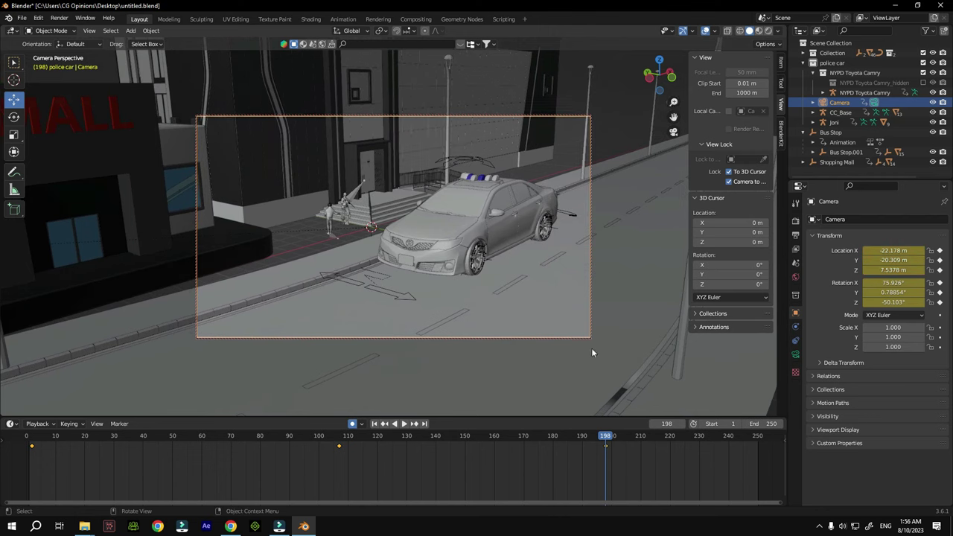
Keyframe the camera at frame 249 to follow the passing police car, at about X -25.4, Y -19.2, Z 6.5 m
{"action": "left_click_drag", "start_coordinate": [604, 436], "coordinate": [755, 439]}
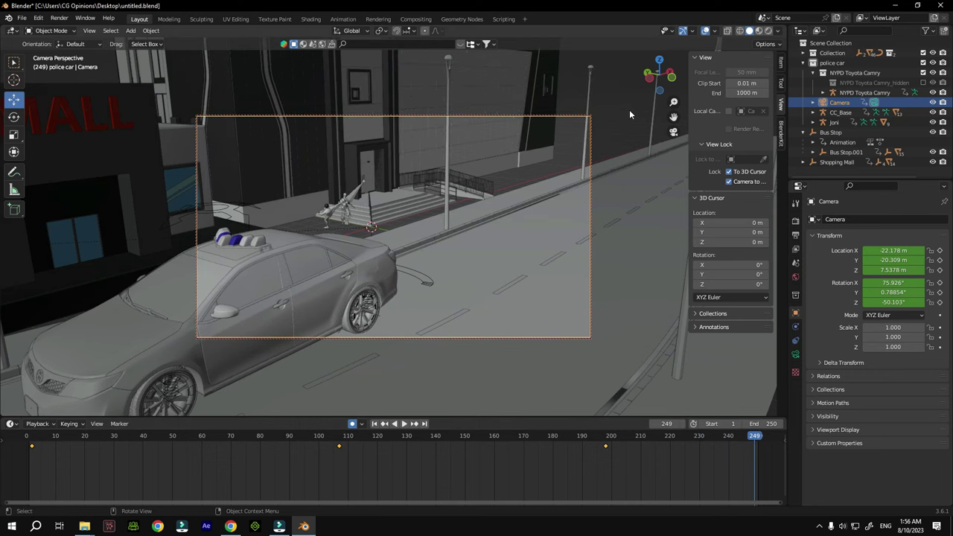
{"action": "mouse_move", "coordinate": [673, 117]}
{"action": "left_mouse_down"}
{"action": "mouse_move", "coordinate": [696, 142]}
{"action": "mouse_move", "coordinate": [771, 100]}
{"action": "mouse_move", "coordinate": [673, 119]}
{"action": "left_mouse_up"}
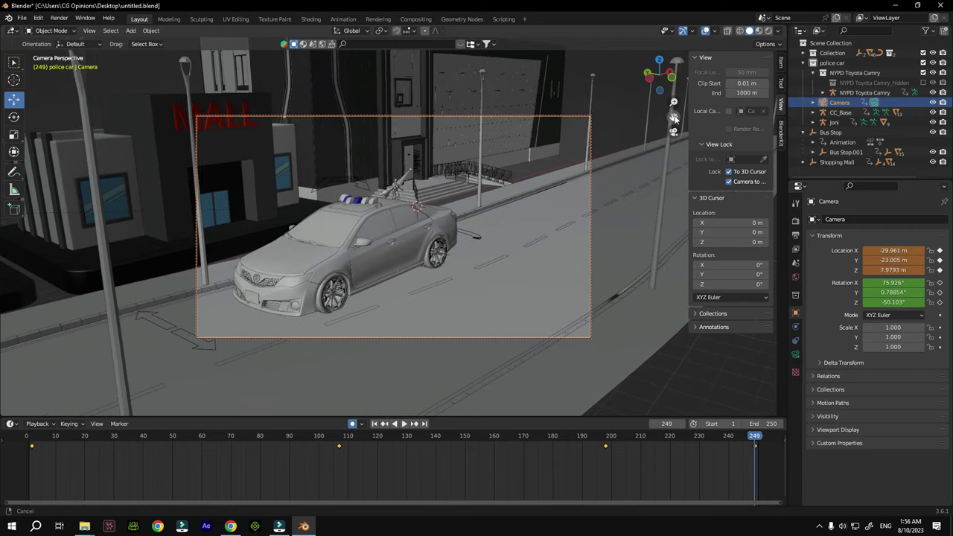
{"action": "scroll", "coordinate": [674, 119], "scroll_direction": "up", "scroll_amount": 5}
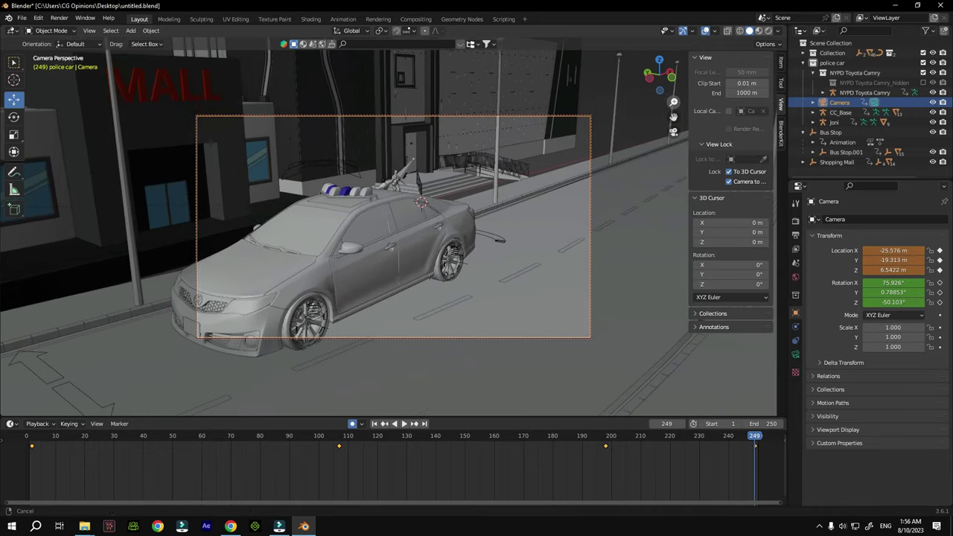
{"action": "scroll", "coordinate": [673, 117], "scroll_direction": "up", "scroll_amount": 2}
{"action": "left_click_drag", "start_coordinate": [673, 102], "coordinate": [503, 220]}
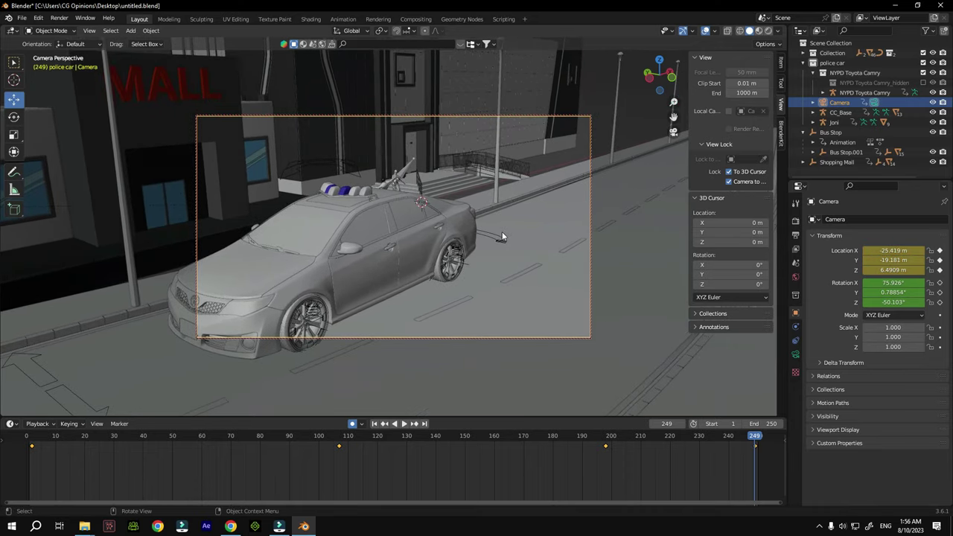
Review the keyframed camera move across the timeline, stopping at frame 6
{"action": "key", "text": "space"}
{"action": "left_click_drag", "start_coordinate": [754, 441], "coordinate": [44, 439]}
{"action": "key", "text": "space"}
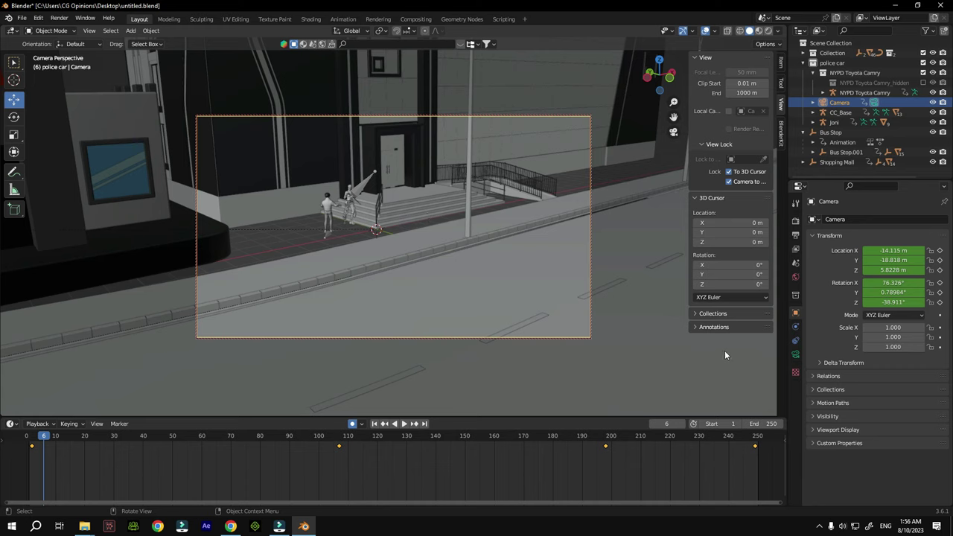
Set the render output file format to AVI JPEG
{"action": "left_click", "coordinate": [795, 235]}
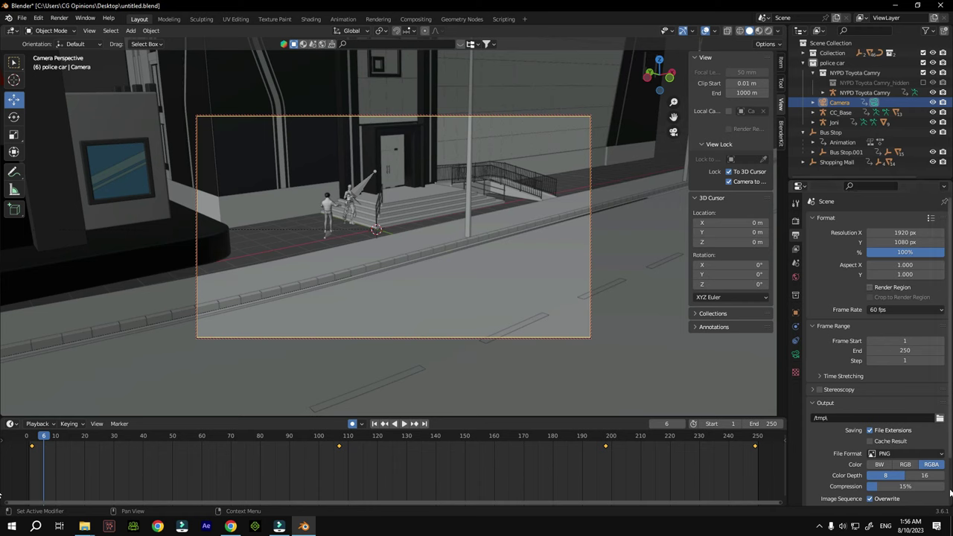
{"action": "scroll", "coordinate": [949, 301], "scroll_direction": "down", "scroll_amount": 3}
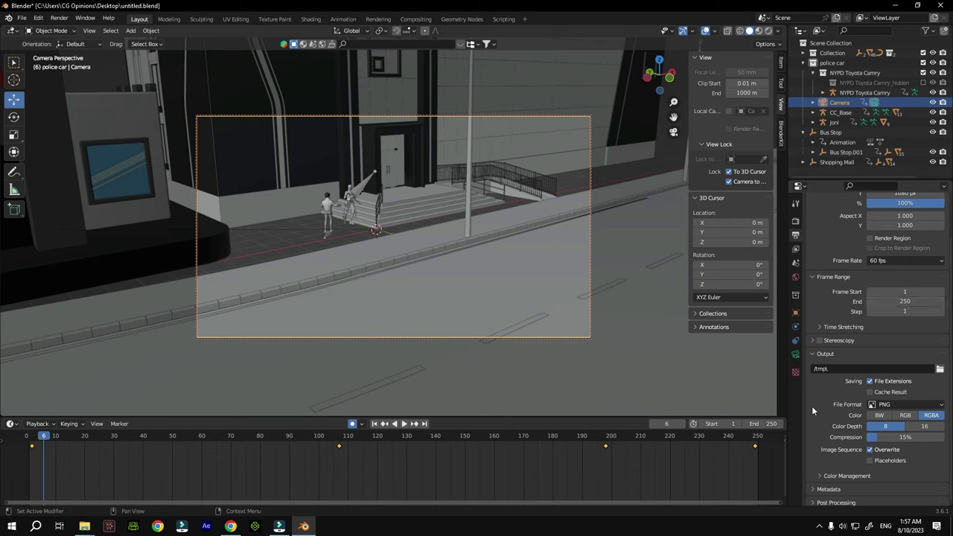
{"action": "left_click", "coordinate": [911, 406]}
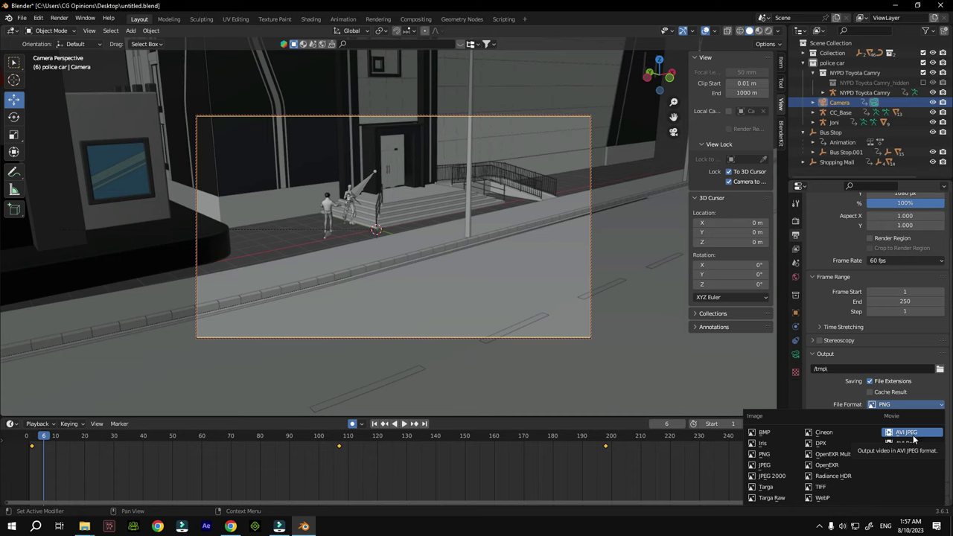
{"action": "left_click", "coordinate": [907, 433]}
{"action": "scroll", "coordinate": [930, 432], "scroll_direction": "up", "scroll_amount": 1}
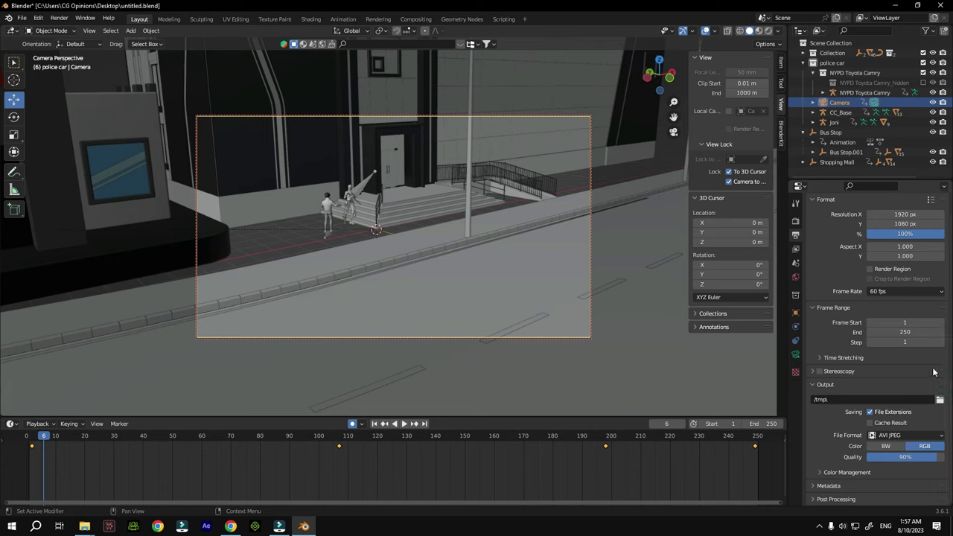
Set the render output to a file named render in the blender animation course folder on the Desktop
{"action": "left_click", "coordinate": [939, 400]}
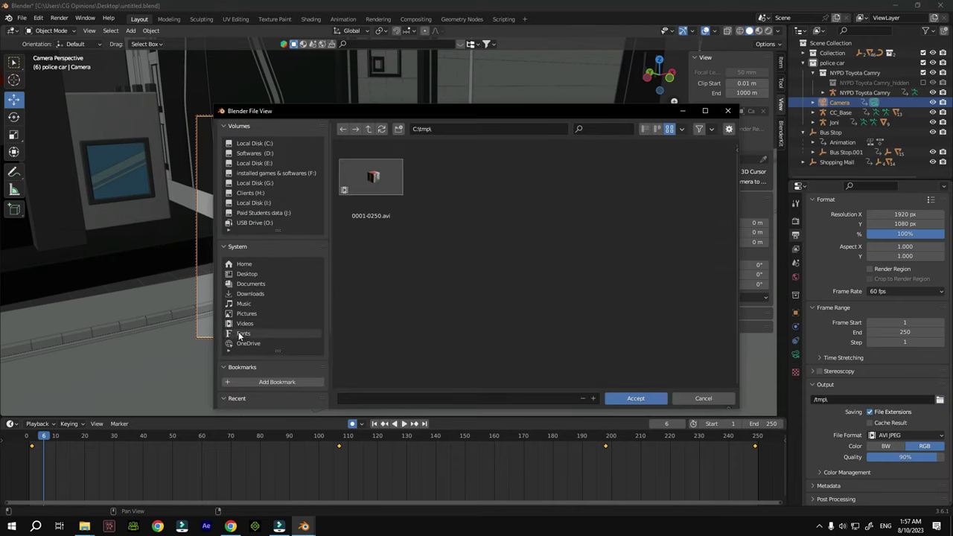
{"action": "scroll", "coordinate": [241, 339], "scroll_direction": "down", "scroll_amount": 3}
{"action": "scroll", "coordinate": [253, 382], "scroll_direction": "up", "scroll_amount": 1}
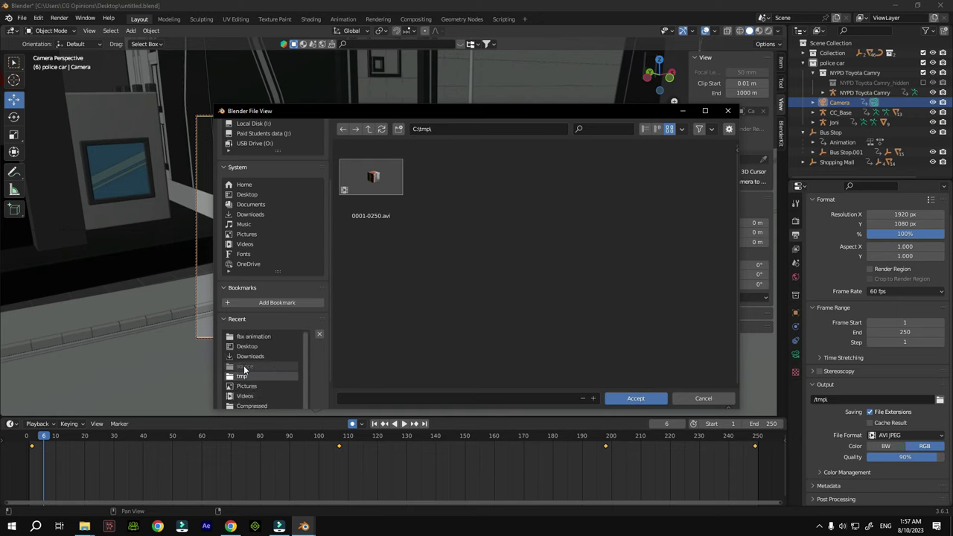
{"action": "left_click", "coordinate": [248, 346]}
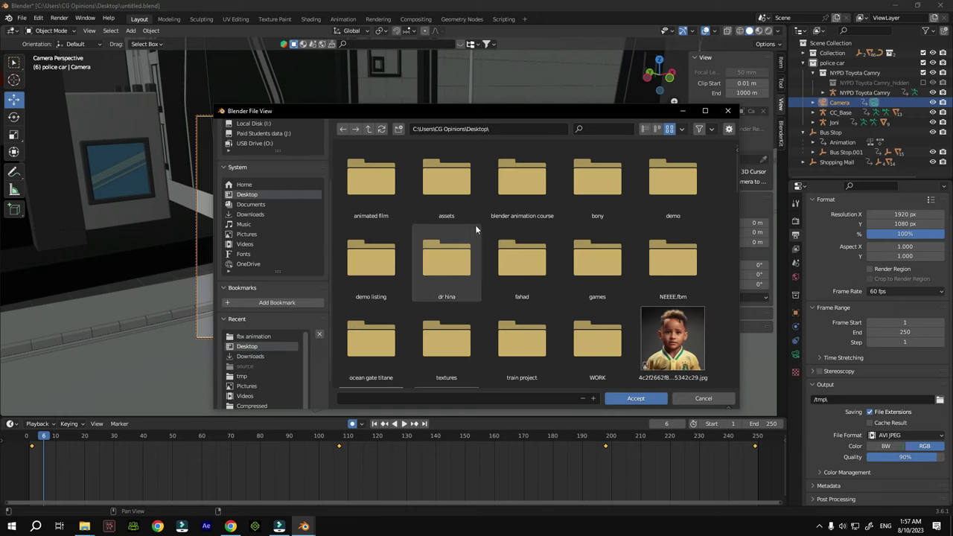
{"action": "double_click", "coordinate": [529, 198]}
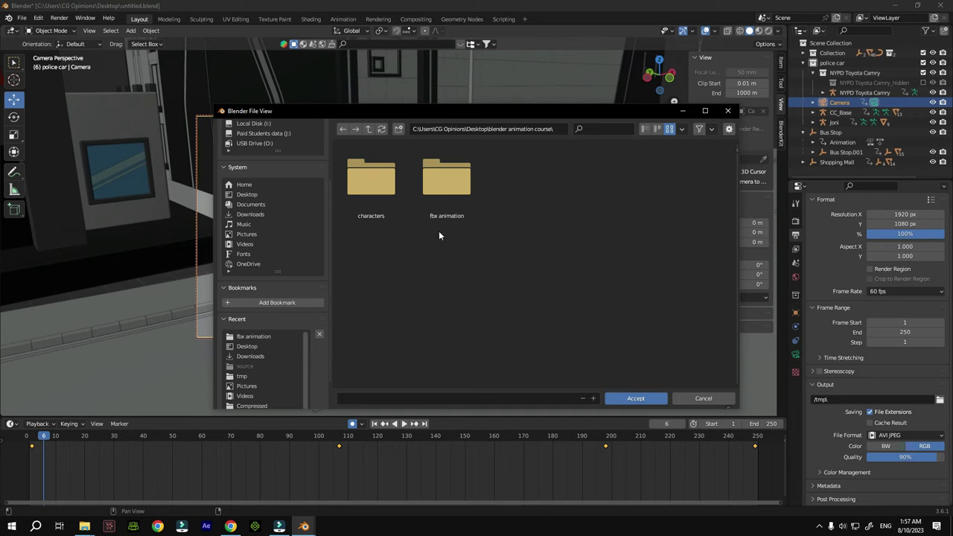
{"action": "left_click", "coordinate": [527, 399]}
{"action": "type", "text": "render"}
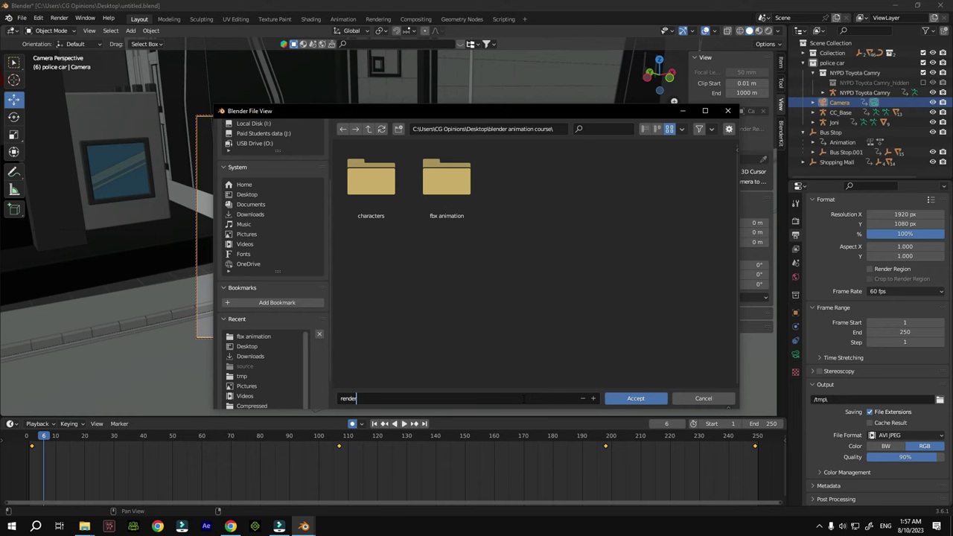
{"action": "left_click", "coordinate": [630, 398]}
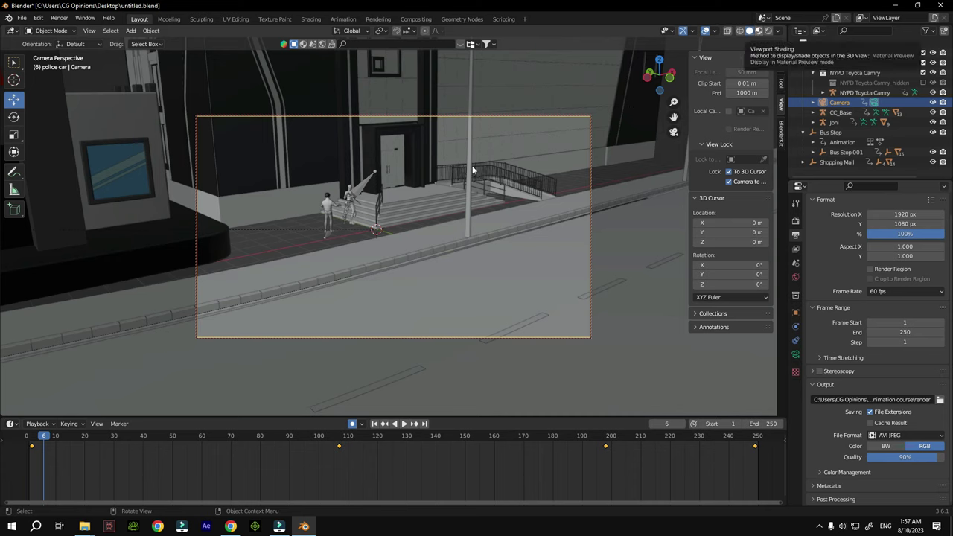
Show the camera view in Material Preview shading and adjust the viewing angle slightly
{"action": "key", "text": "z"}
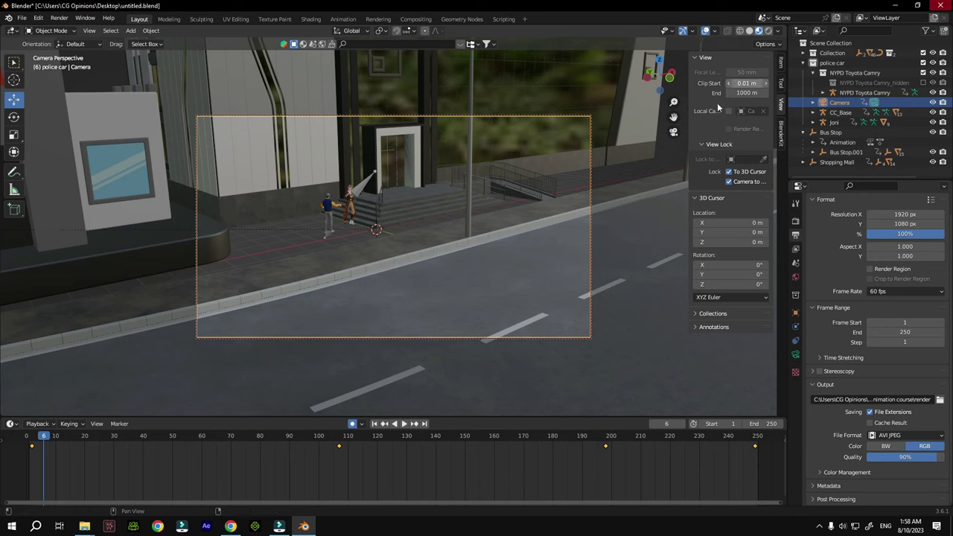
{"action": "left_click_drag", "start_coordinate": [659, 74], "coordinate": [653, 76]}
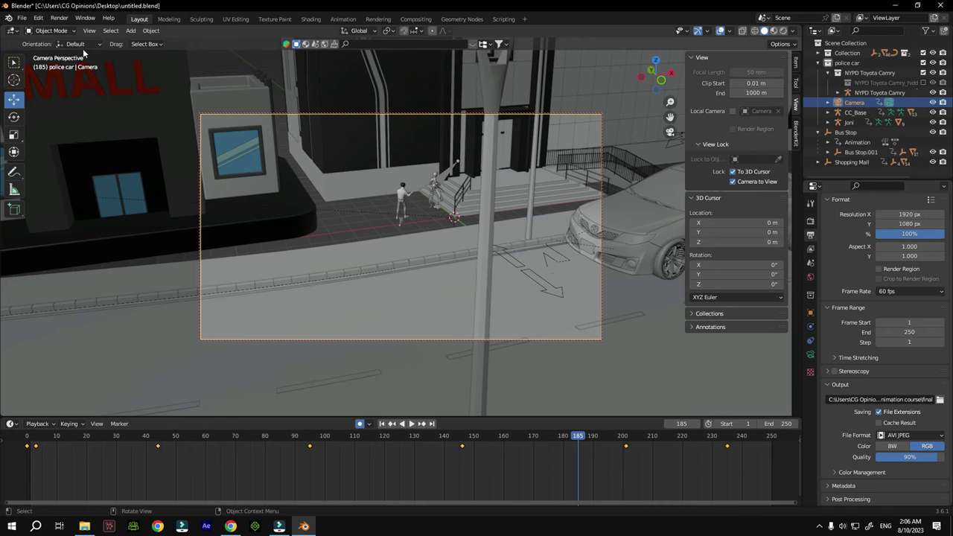
Start rendering the full animation and return to the main scene window
{"action": "left_click", "coordinate": [60, 18]}
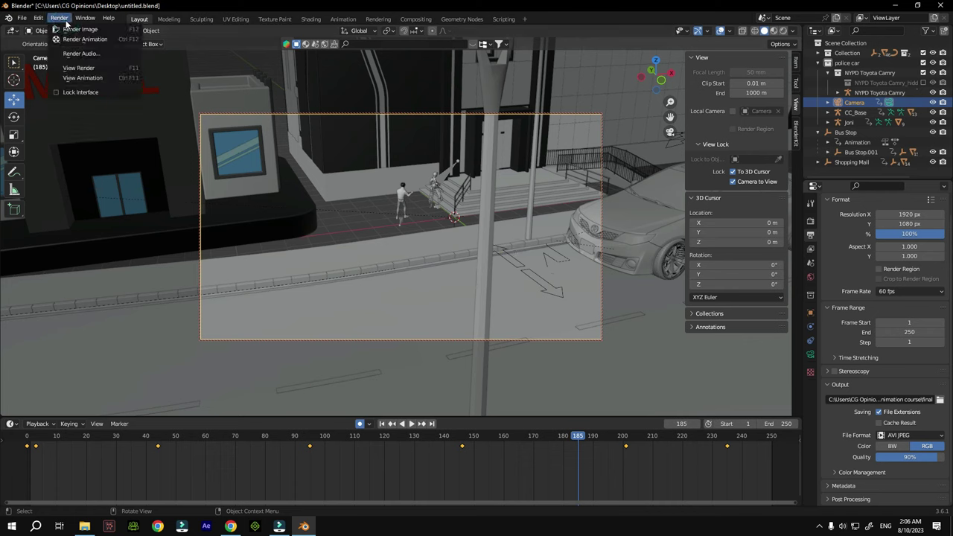
{"action": "left_click", "coordinate": [79, 39]}
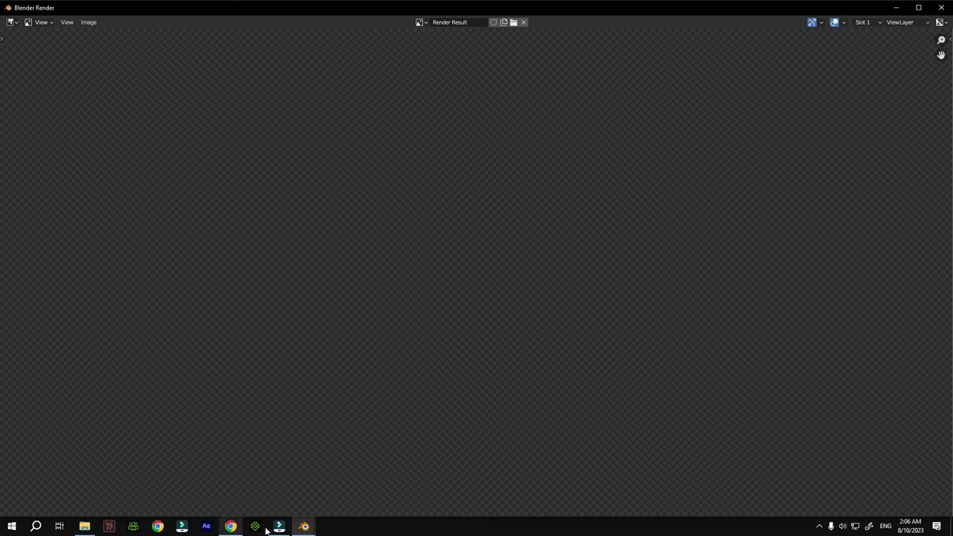
{"action": "mouse_move", "coordinate": [306, 529]}
{"action": "left_click", "coordinate": [242, 488]}
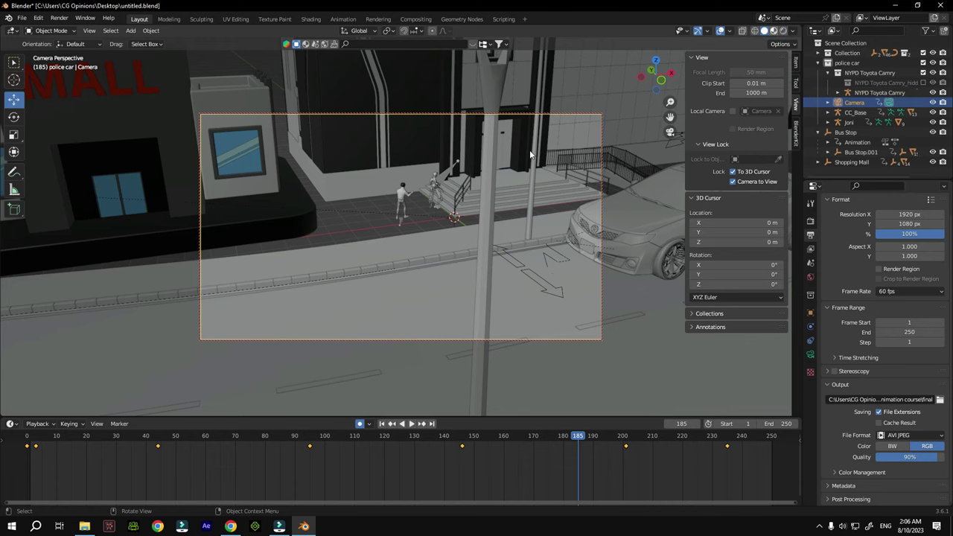
Switch the viewport to Material Preview shading and render the animation again
{"action": "left_click", "coordinate": [774, 32]}
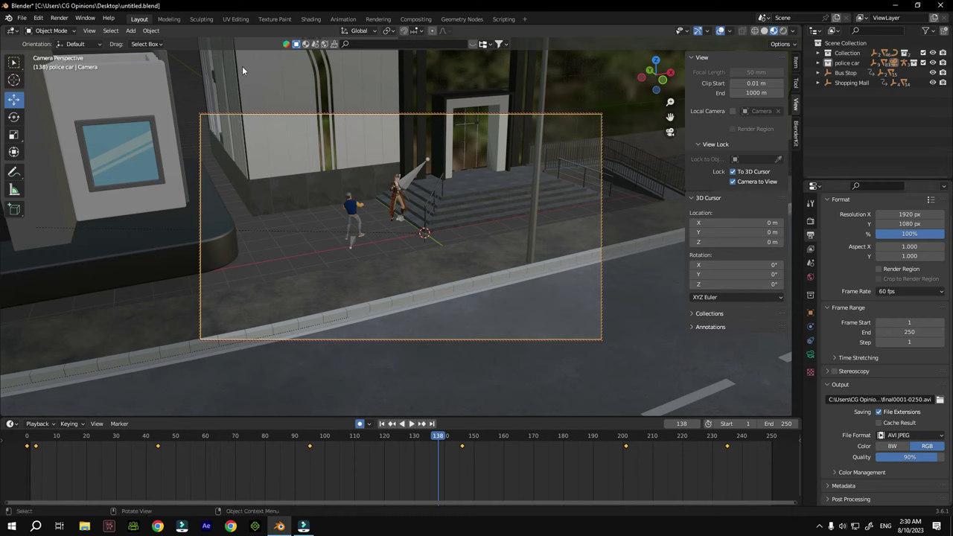
{"action": "left_click", "coordinate": [59, 19]}
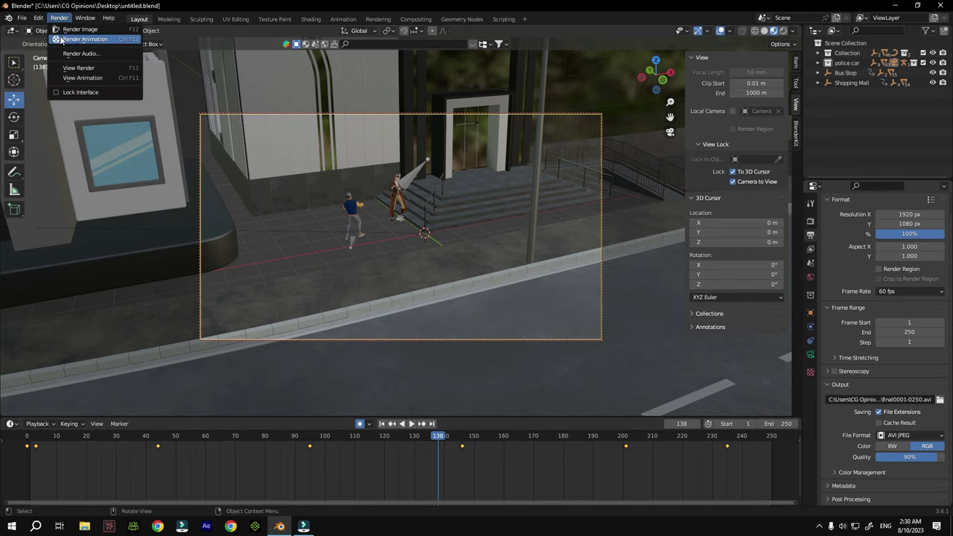
{"action": "left_click", "coordinate": [79, 38]}
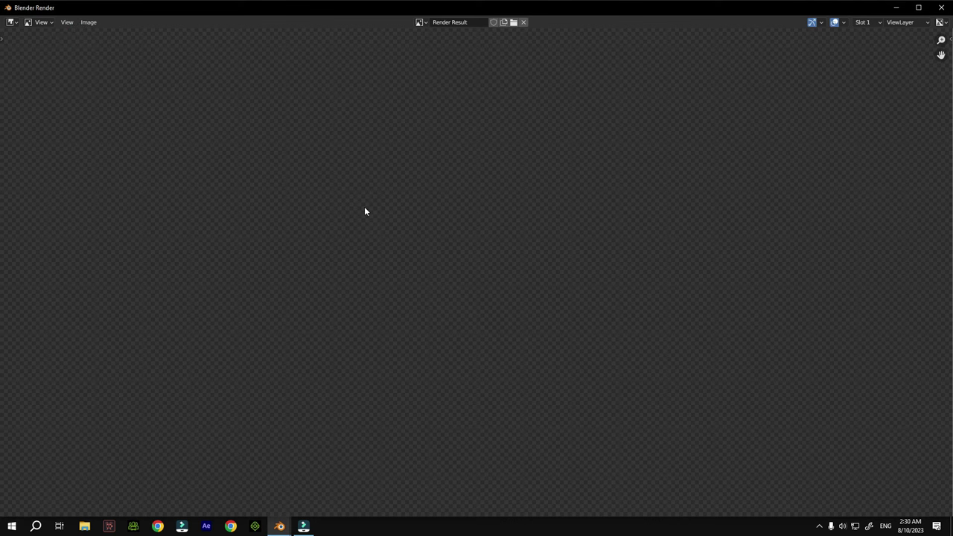